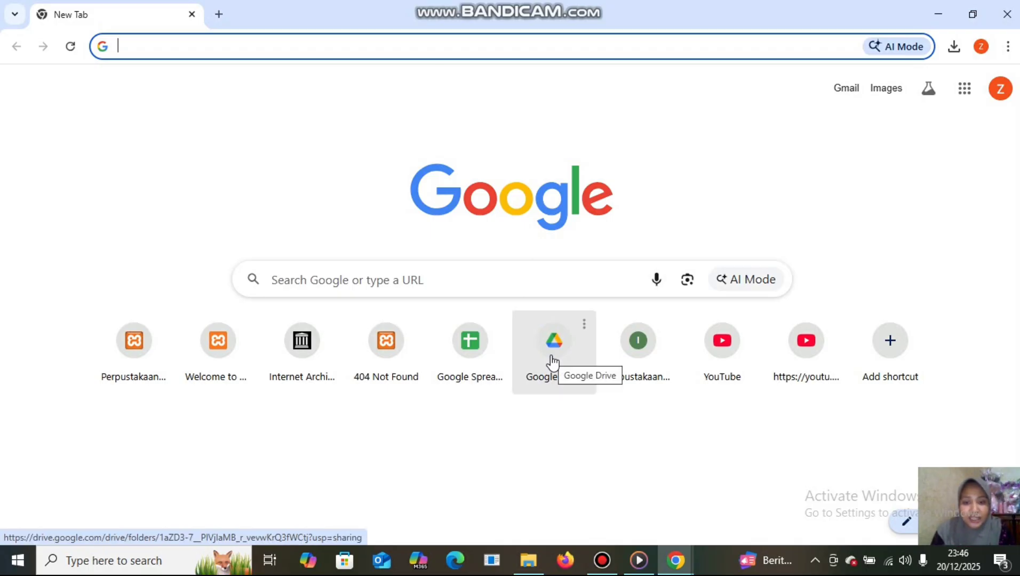
# Search Google for 'omeka classic' in the new tab.
pyautogui.click(235, 43)
pyautogui.write('omeka classic')
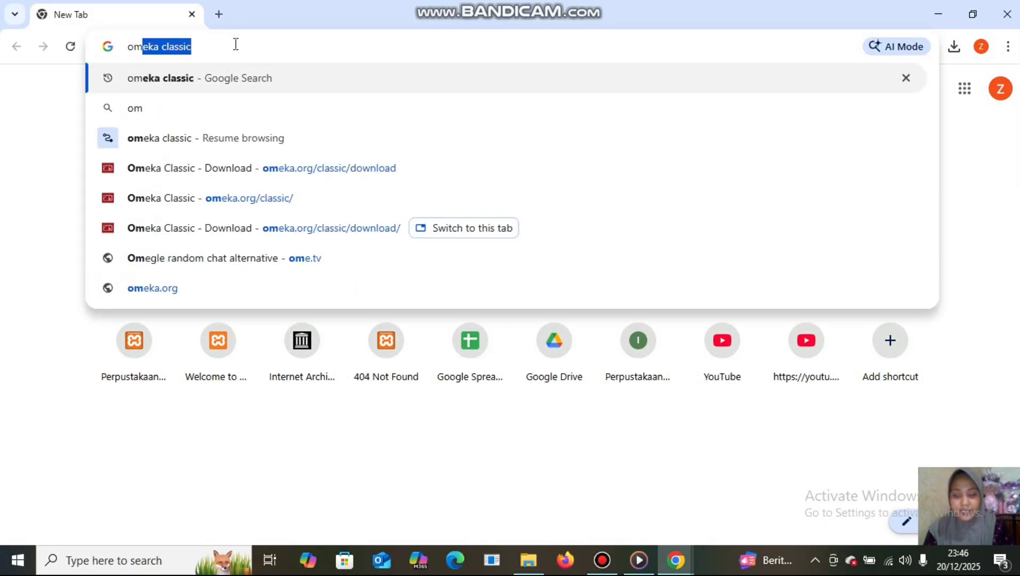
pyautogui.press('Right')
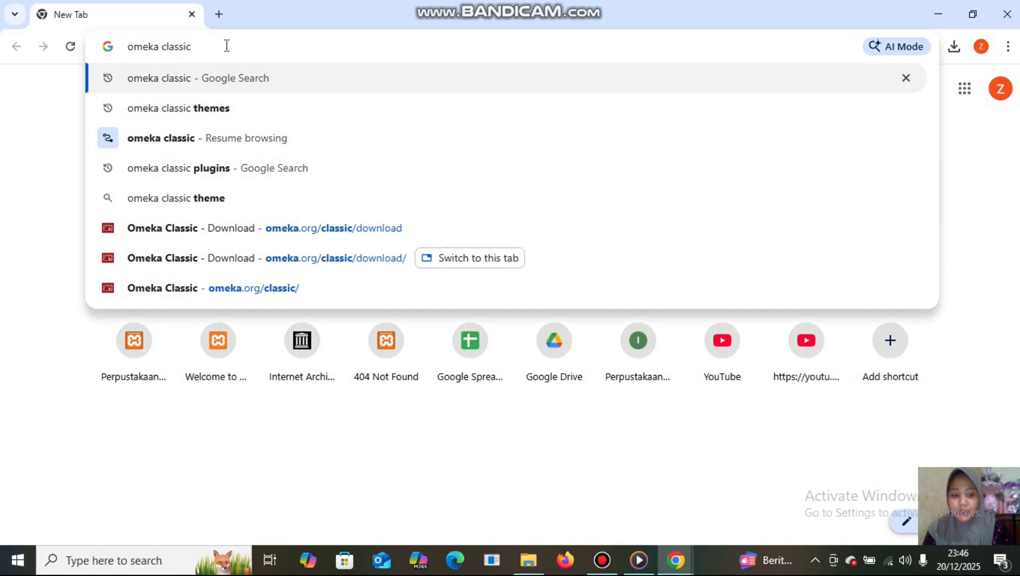
pyautogui.press('Return')
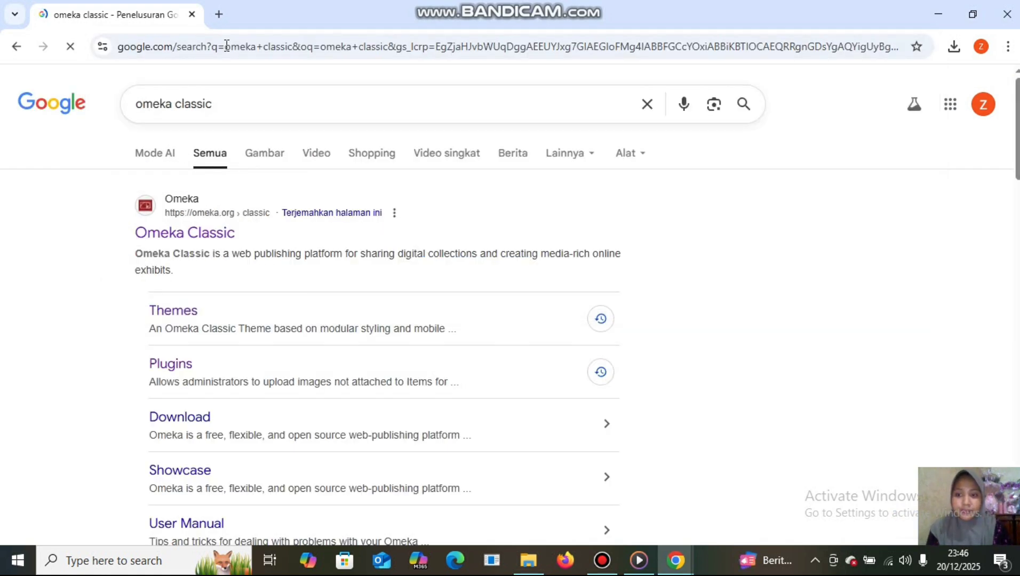
# Open the Omeka Classic site's v3.2 download page, then check the downloads on drive C.
pyautogui.click(175, 239)
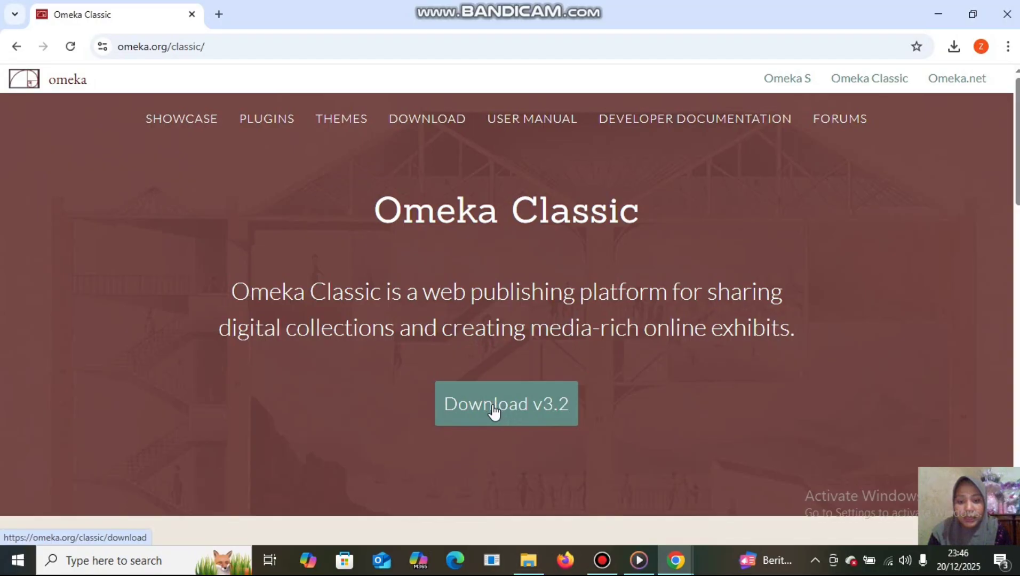
pyautogui.click(493, 412)
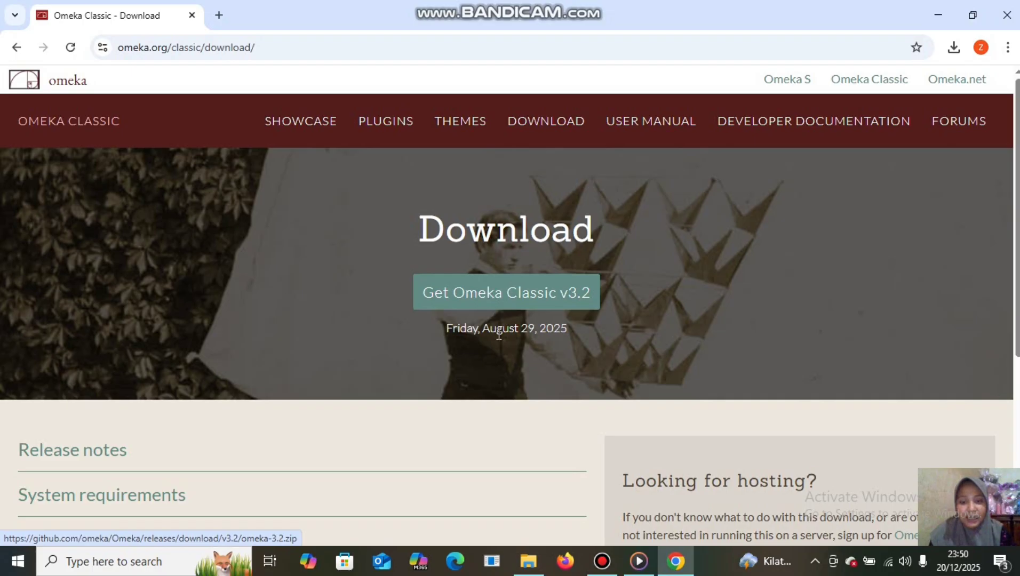
pyautogui.click(527, 561)
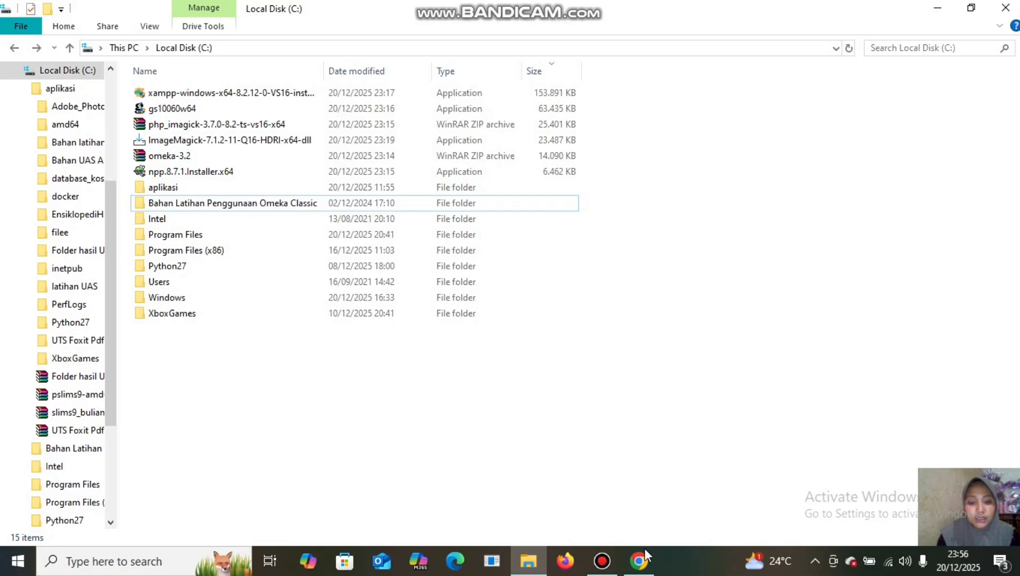
# In a new tab, search 'xampp download', open the apachefriends.org XAMPP download page, and check drive C.
pyautogui.click(639, 561)
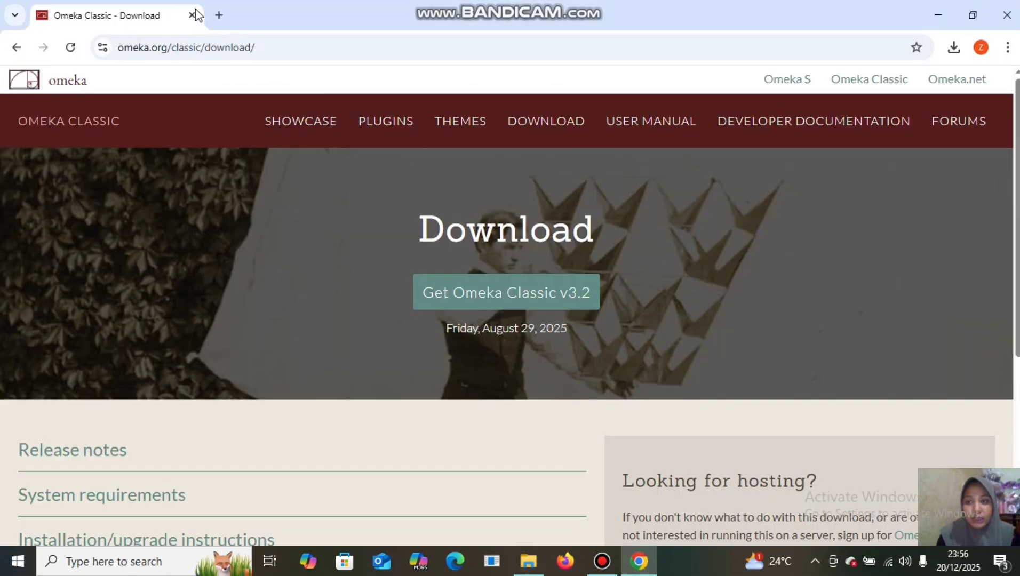
pyautogui.click(218, 16)
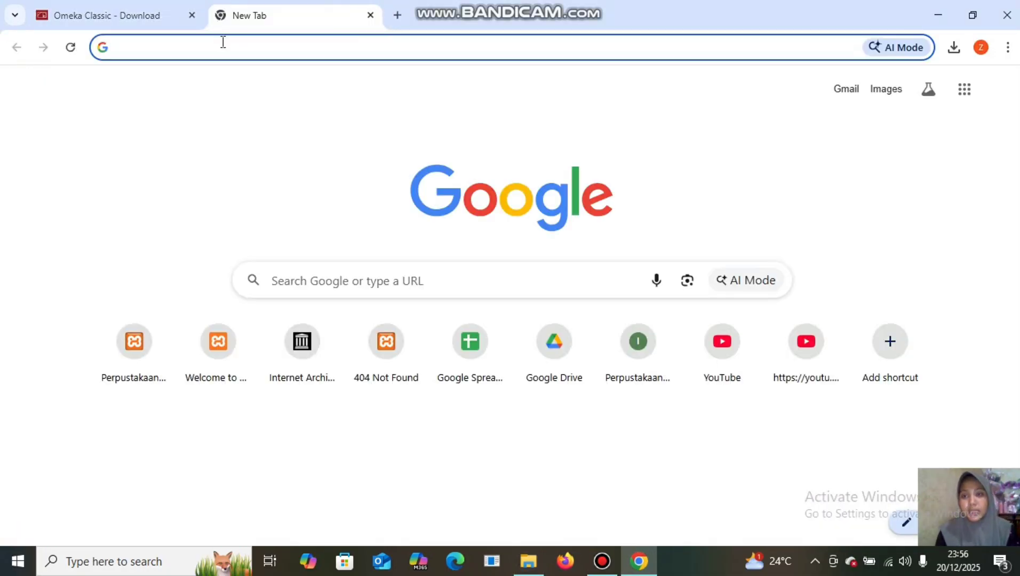
pyautogui.write('xampp download')
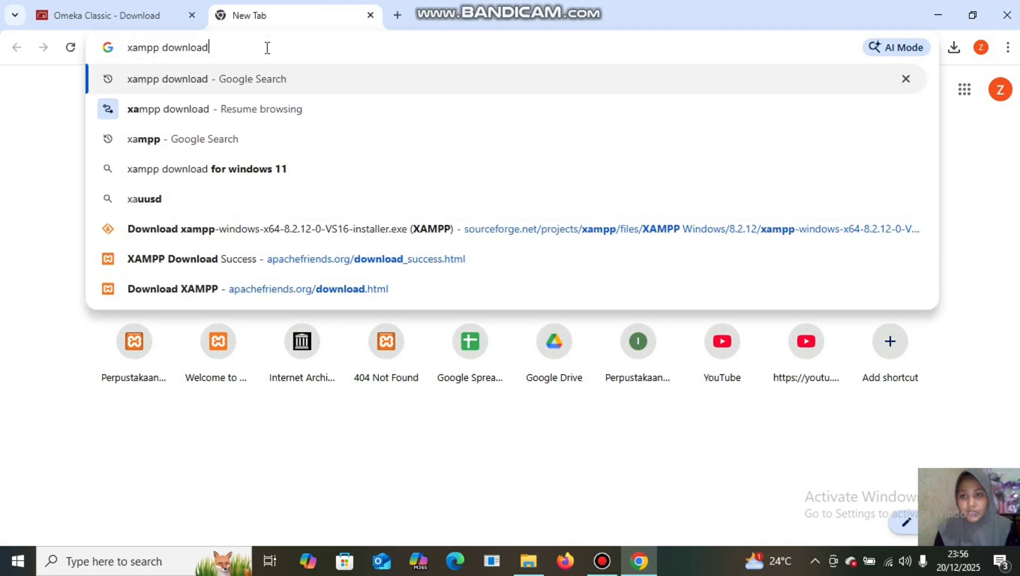
pyautogui.click(267, 47)
pyautogui.press('Return')
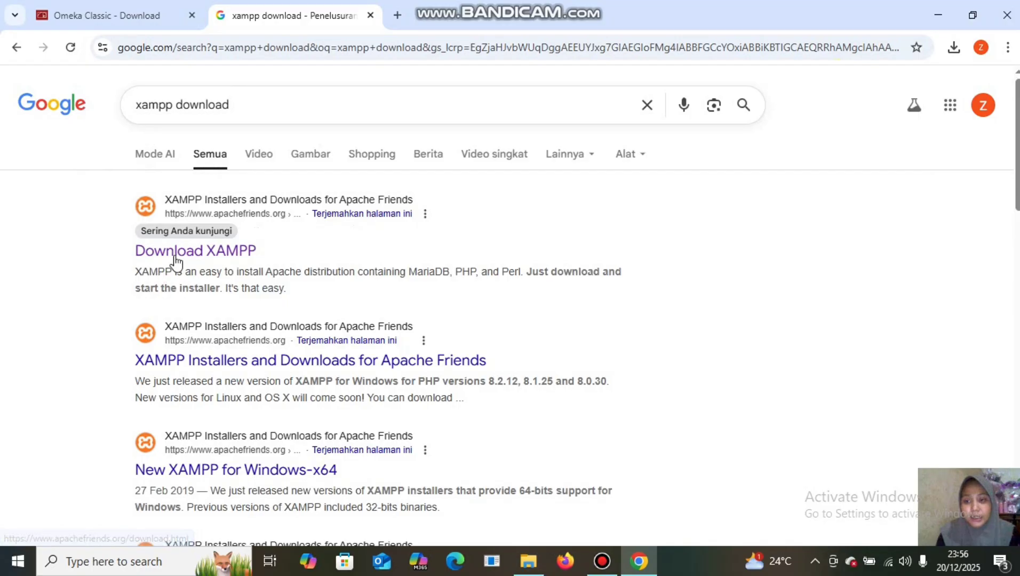
pyautogui.click(192, 251)
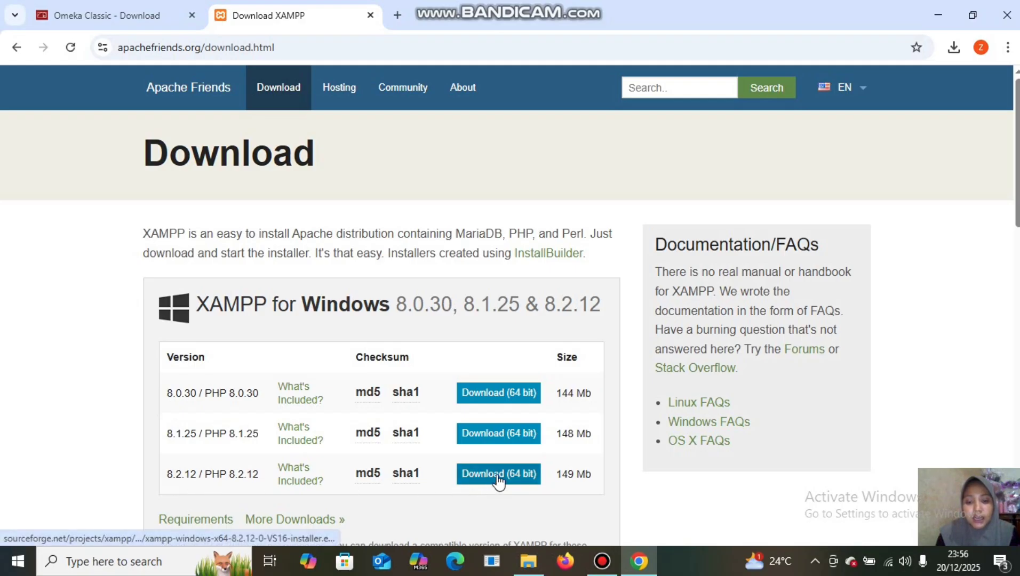
pyautogui.click(531, 557)
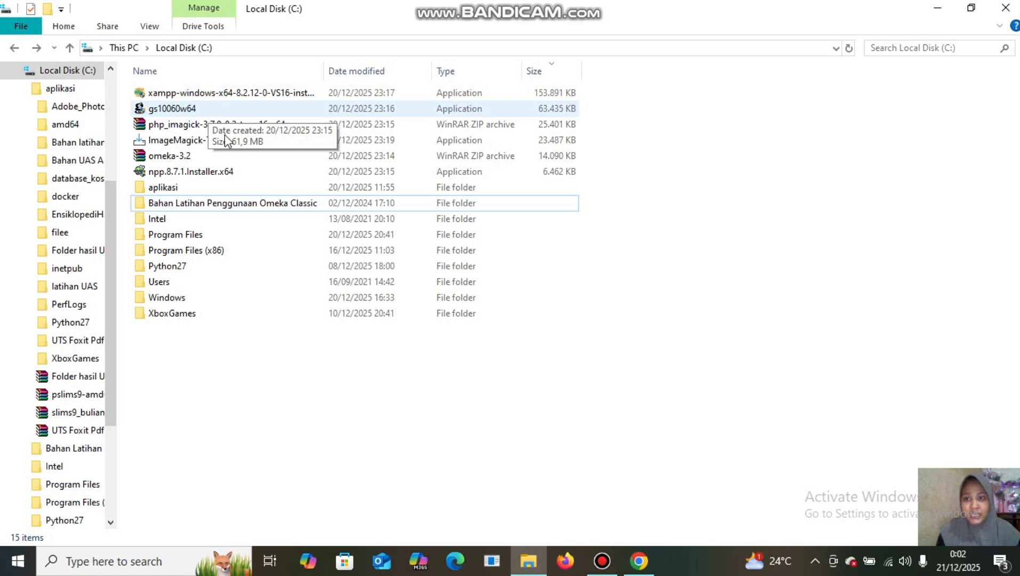
# In a new Chrome tab, search Google for 'ghostscript download'.
pyautogui.click(642, 562)
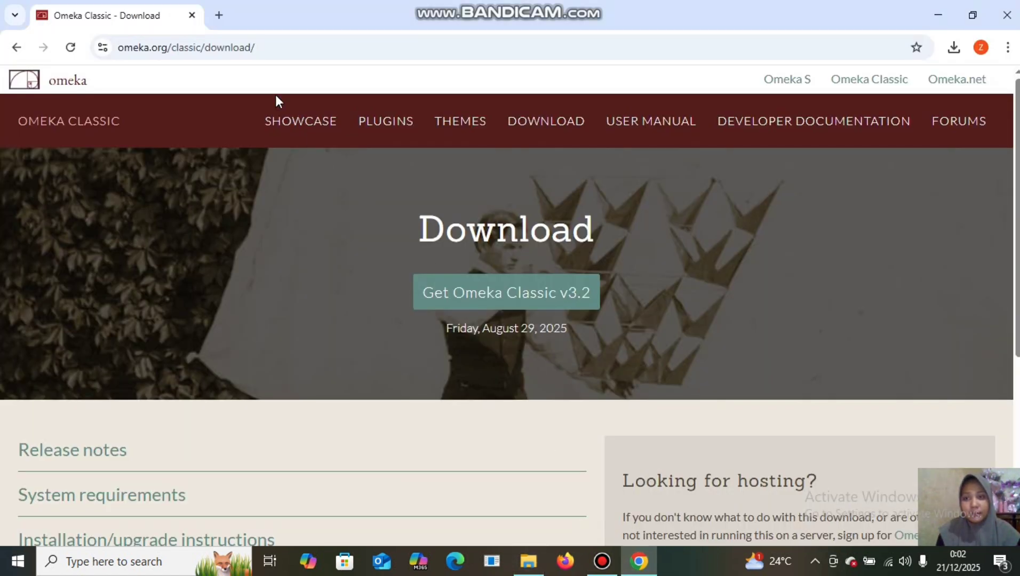
pyautogui.click(219, 16)
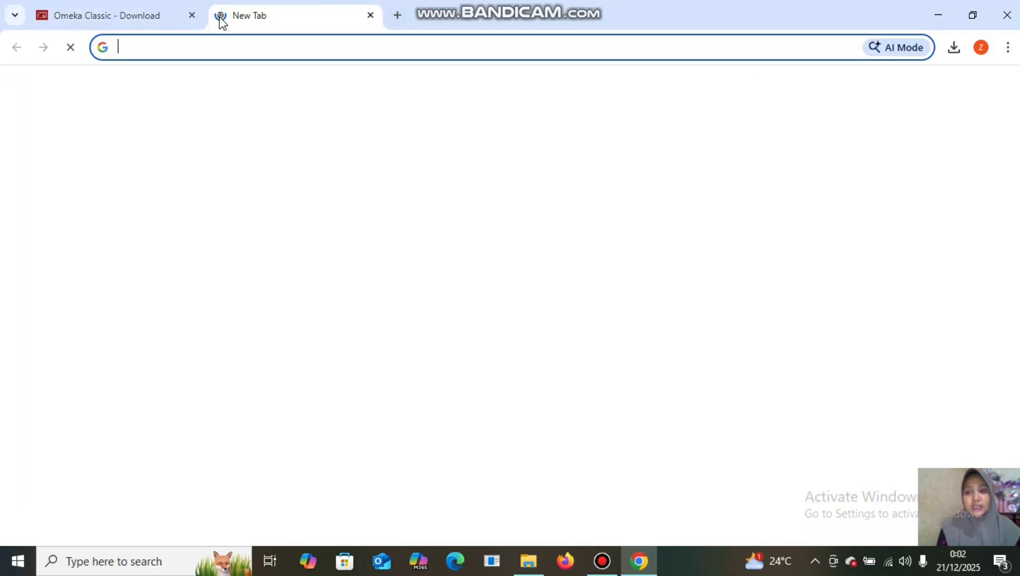
pyautogui.click(220, 36)
pyautogui.write('g')
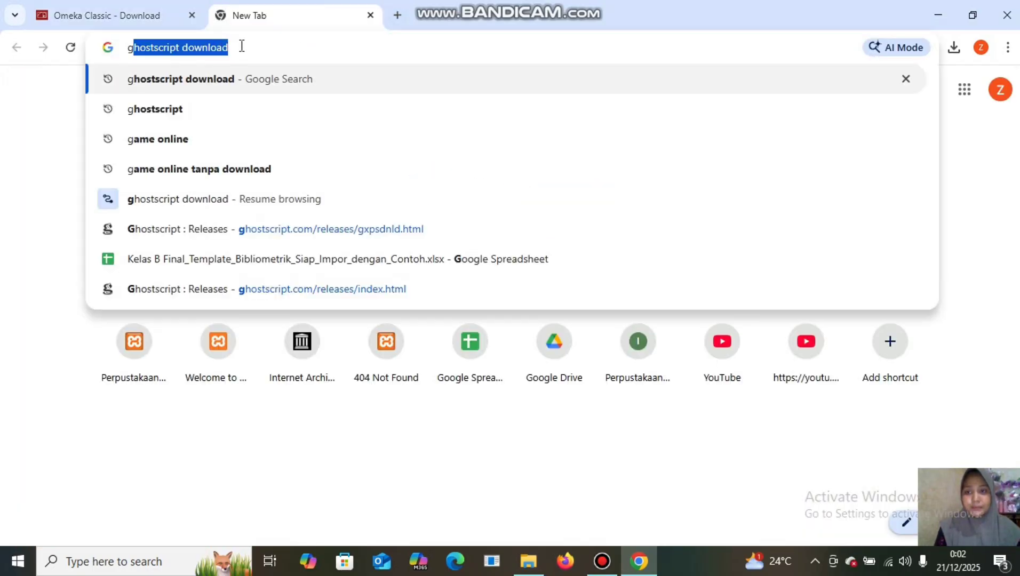
pyautogui.click(242, 46)
pyautogui.press('Return')
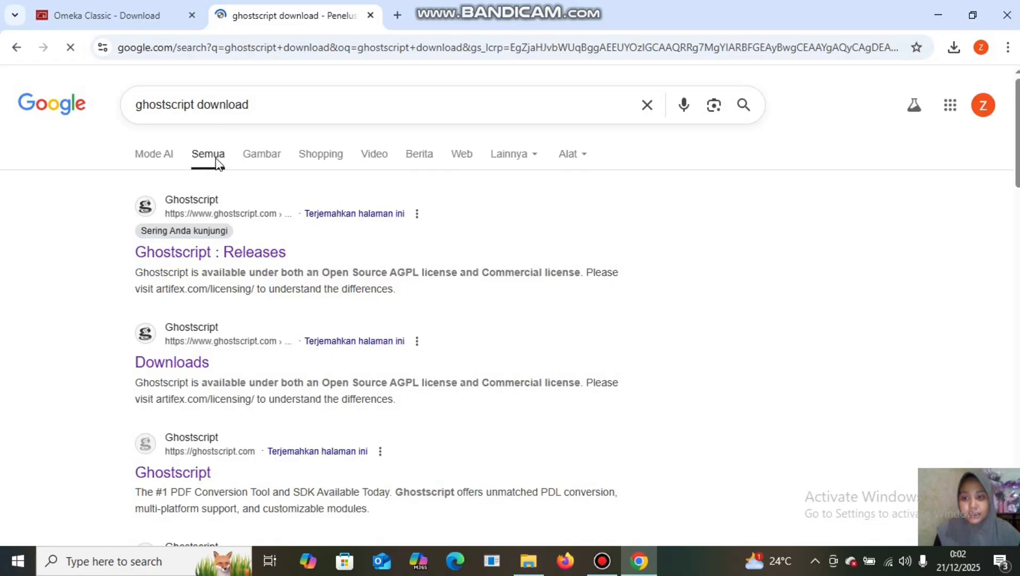
# Open the Ghostscript Releases page, scroll through it, and return to drive C.
pyautogui.click(214, 256)
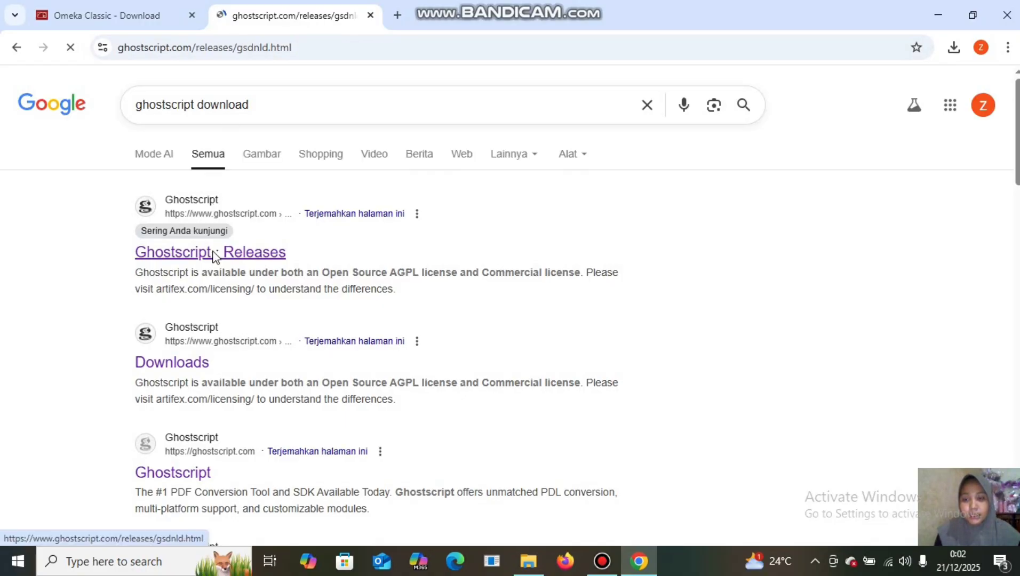
pyautogui.scroll(-2, 278, 422)
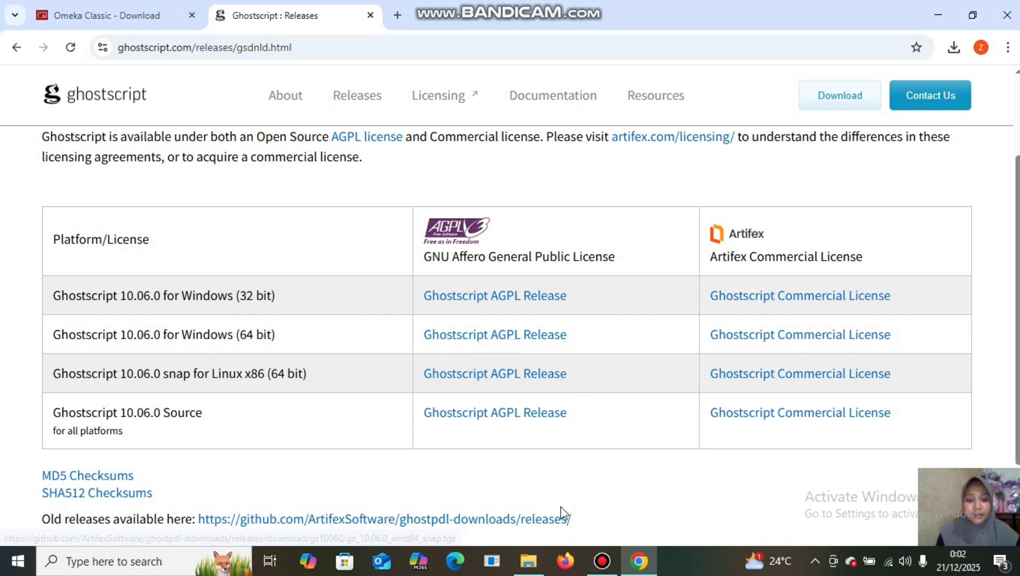
pyautogui.click(530, 562)
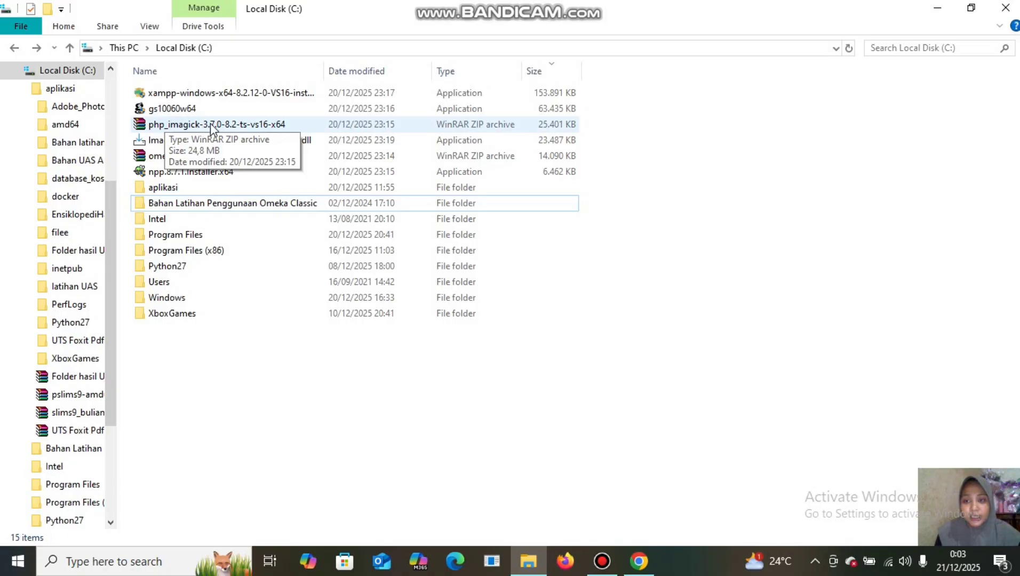
# In a new Chrome tab, search Google for 'php imagick download'.
pyautogui.click(639, 560)
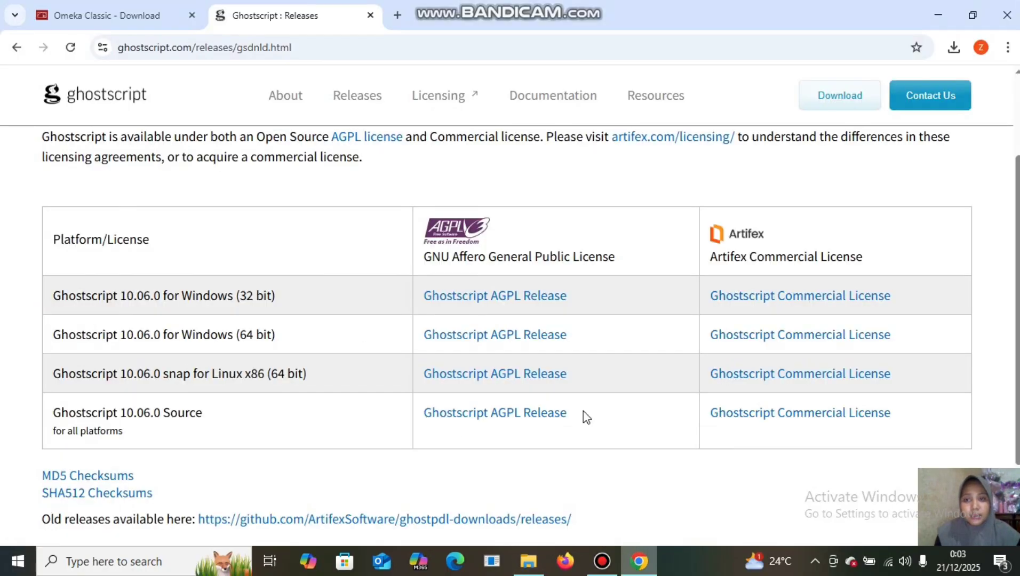
pyautogui.click(397, 15)
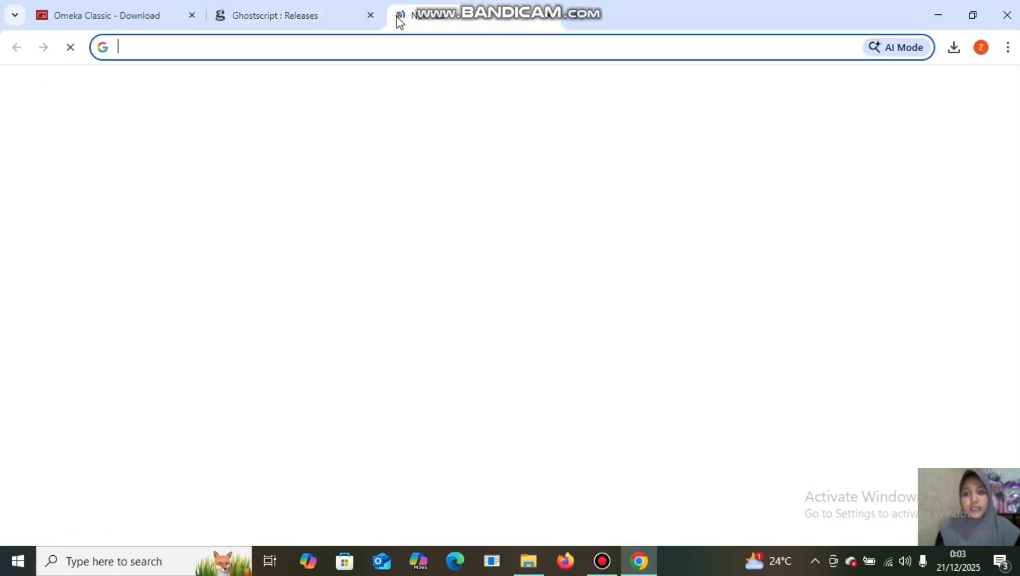
pyautogui.click(369, 39)
pyautogui.write('php imagick download')
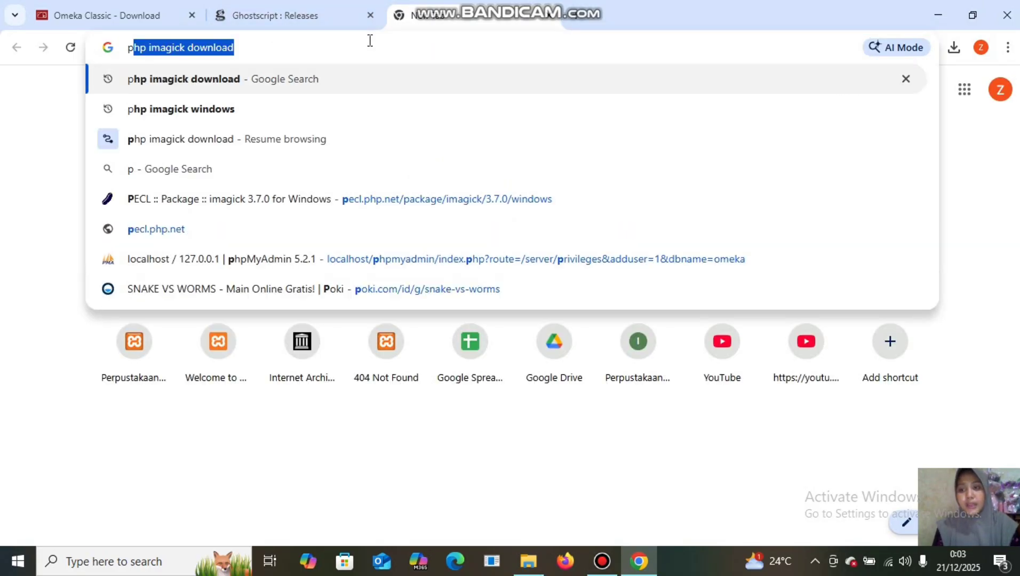
pyautogui.click(375, 49)
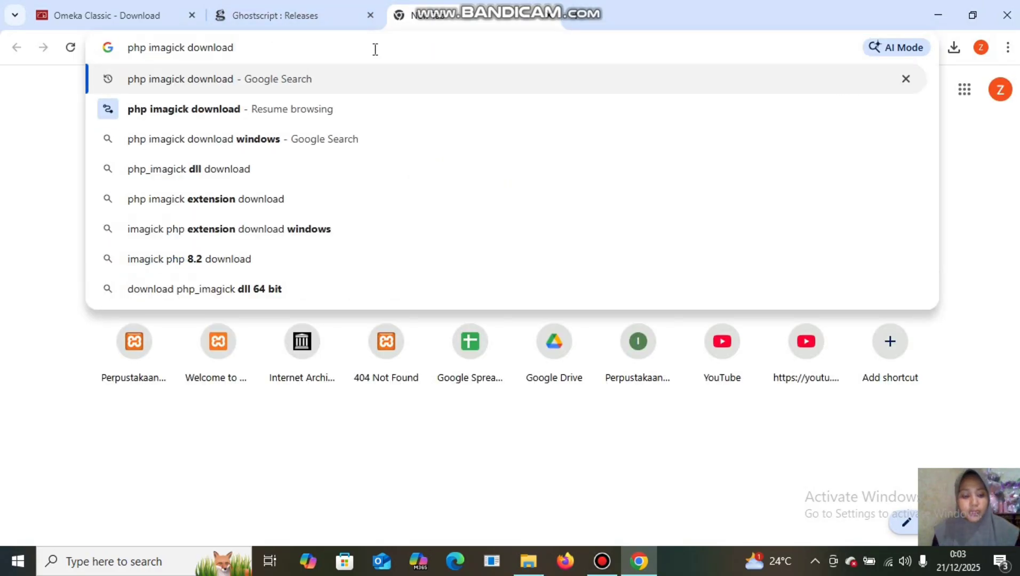
pyautogui.press('Return')
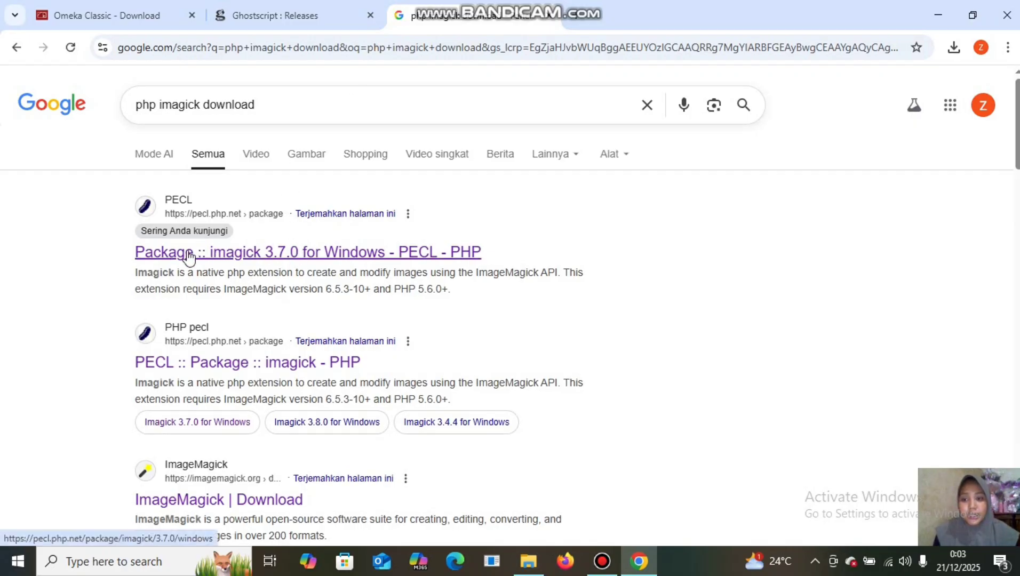
# Open PECL's imagick 3.7.0 for Windows page, scroll its DLL list, and return to drive C.
pyautogui.click(252, 258)
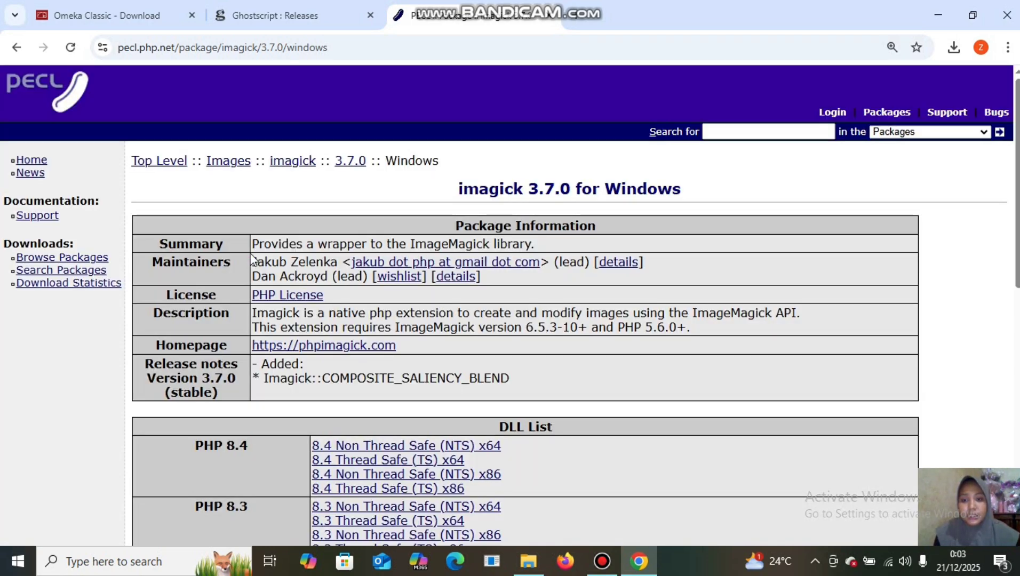
pyautogui.scroll(-2, 253, 260)
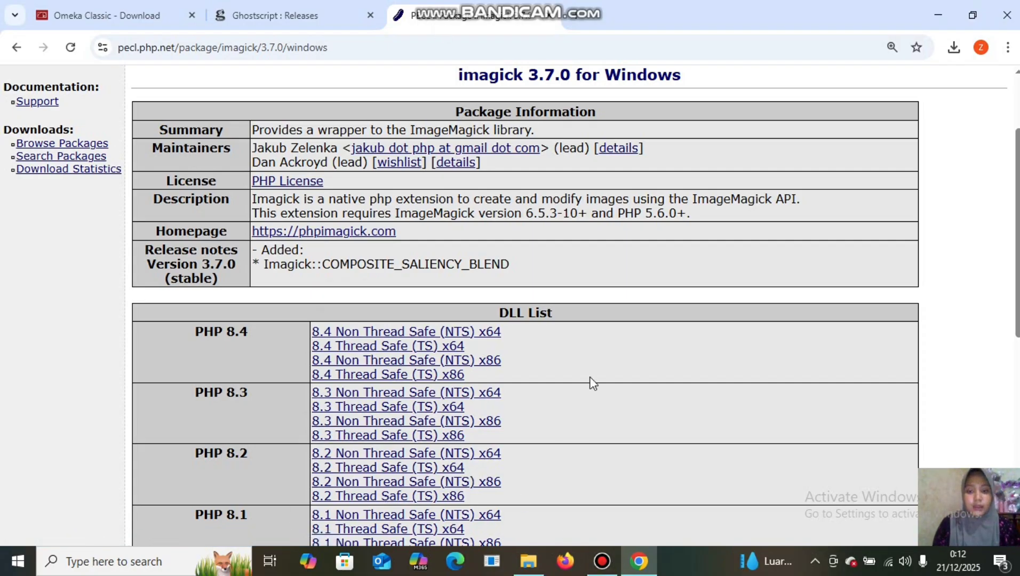
pyautogui.click(528, 561)
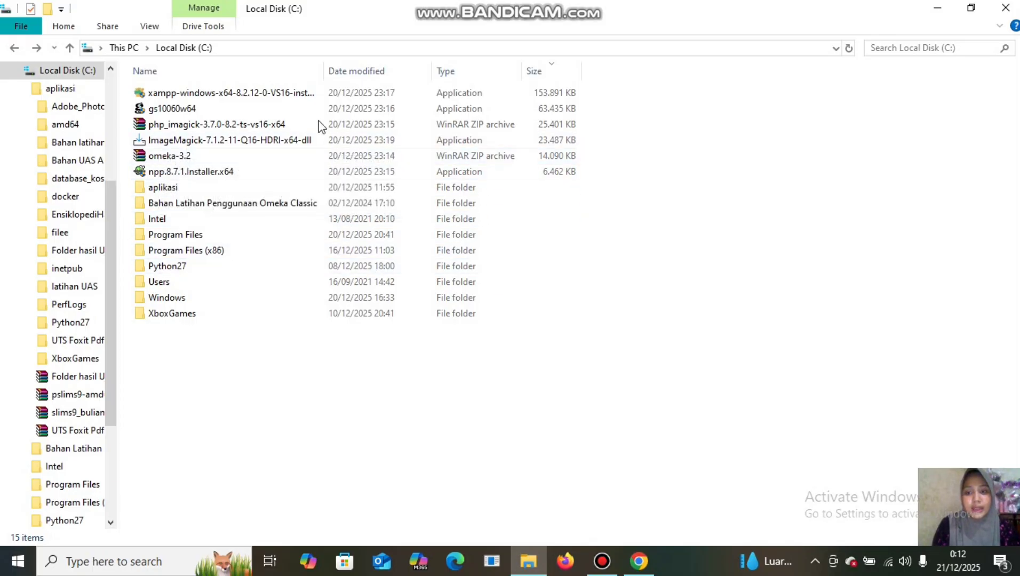
# In a new Chrome tab, search Google for 'imagemagick download'.
pyautogui.click(655, 563)
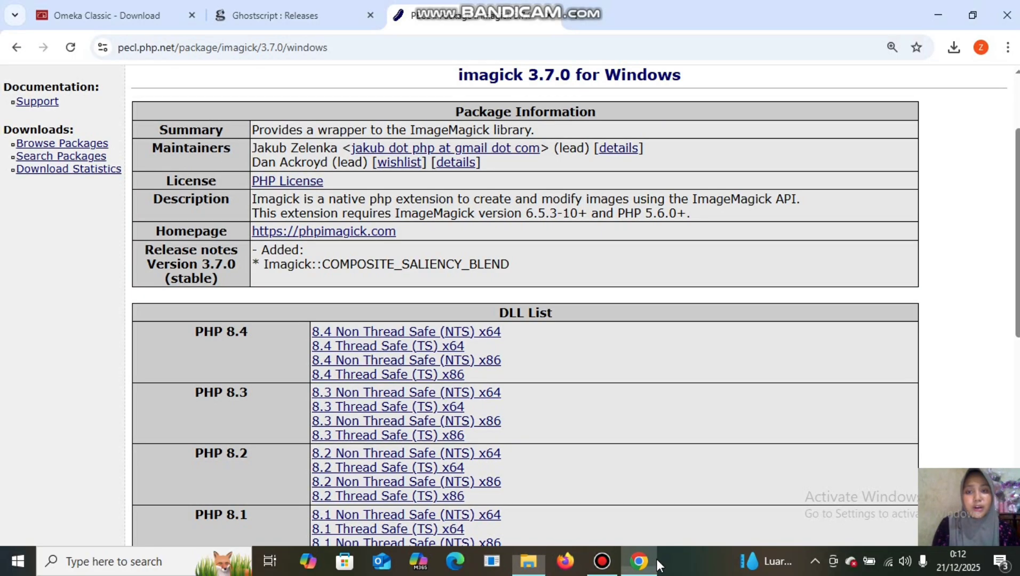
pyautogui.click(576, 16)
pyautogui.click(545, 39)
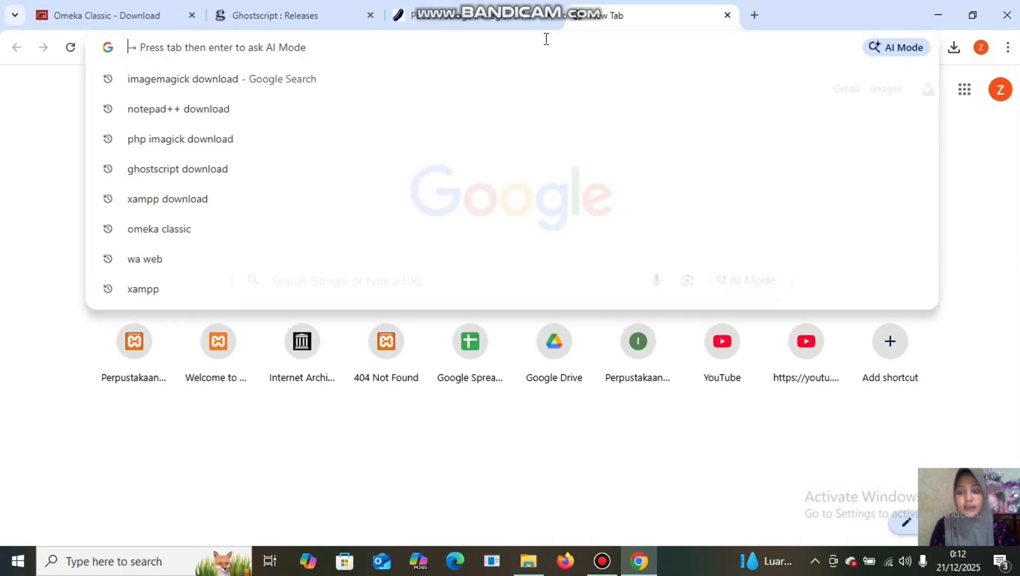
pyautogui.write('imagemagick download')
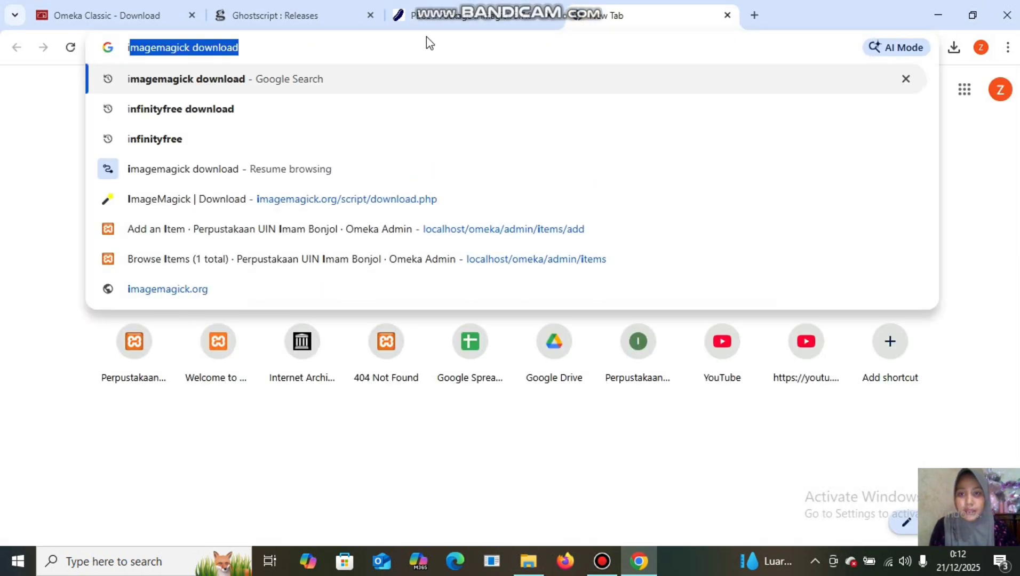
pyautogui.press('Right')
pyautogui.press('Return')
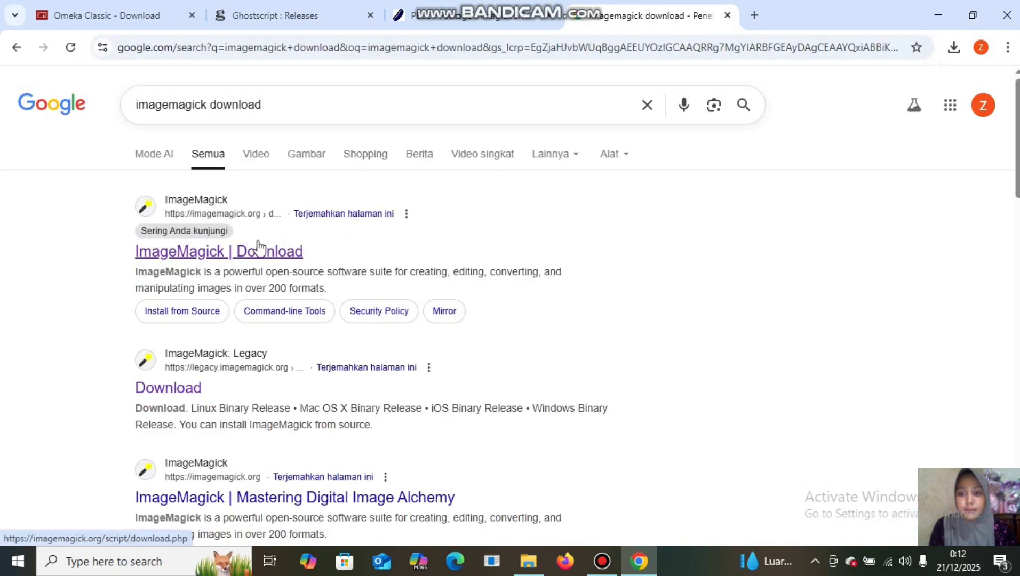
# Open the ImageMagick download page and scroll to the Windows Binary Release table.
pyautogui.click(223, 256)
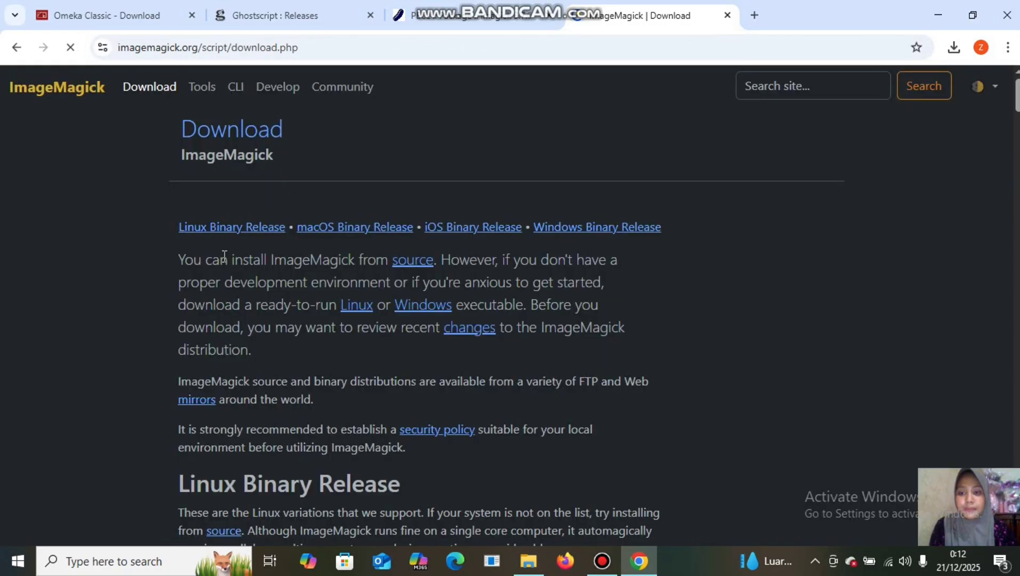
pyautogui.scroll(-5, 347, 346)
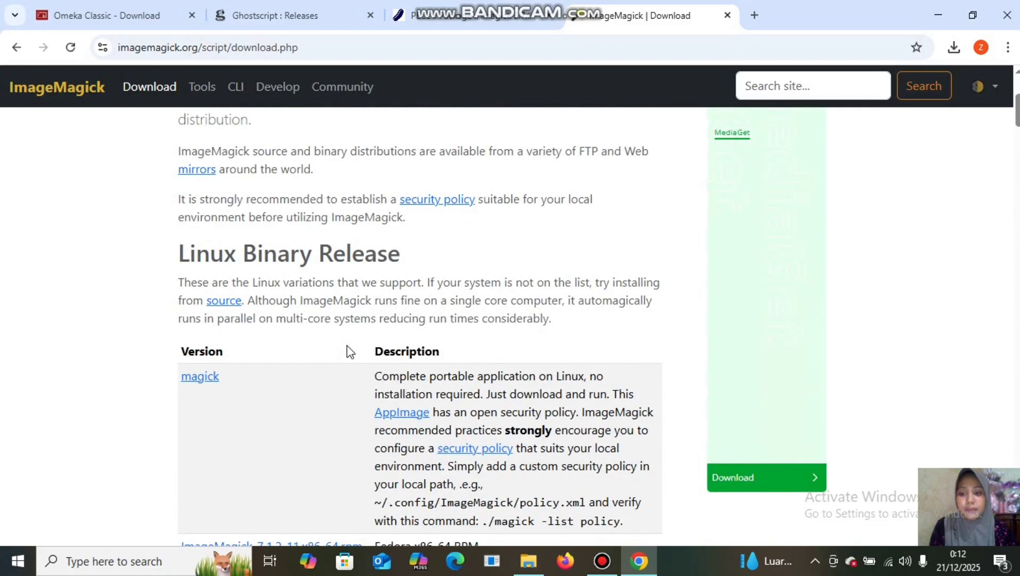
pyautogui.scroll(-6, 347, 346)
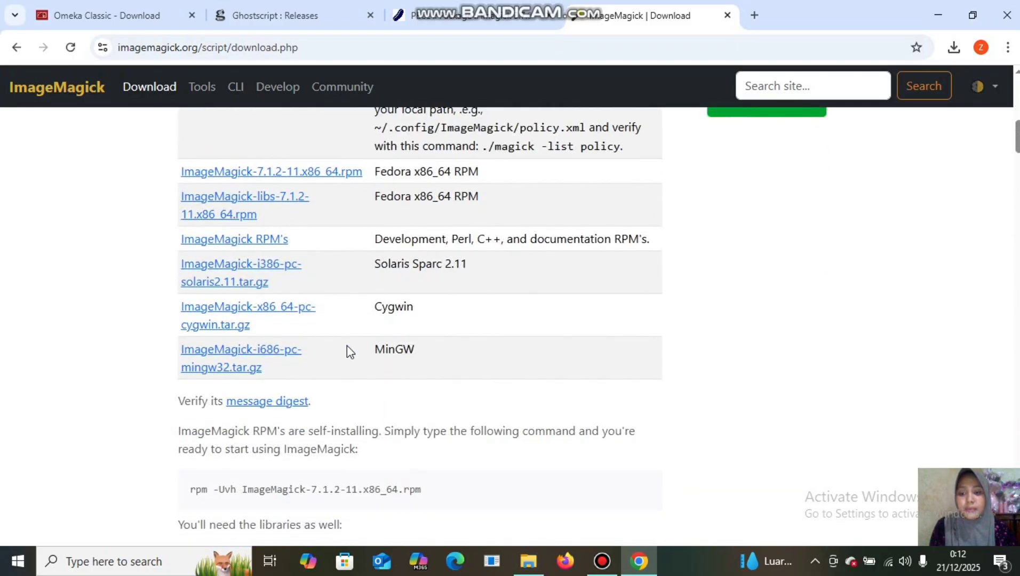
pyautogui.scroll(-10, 349, 352)
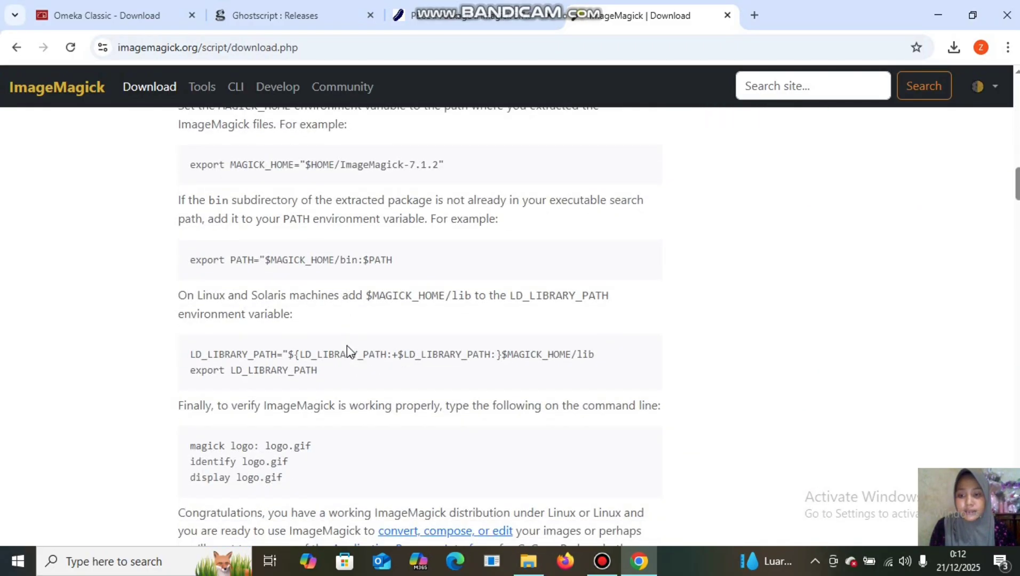
pyautogui.scroll(-3, 349, 352)
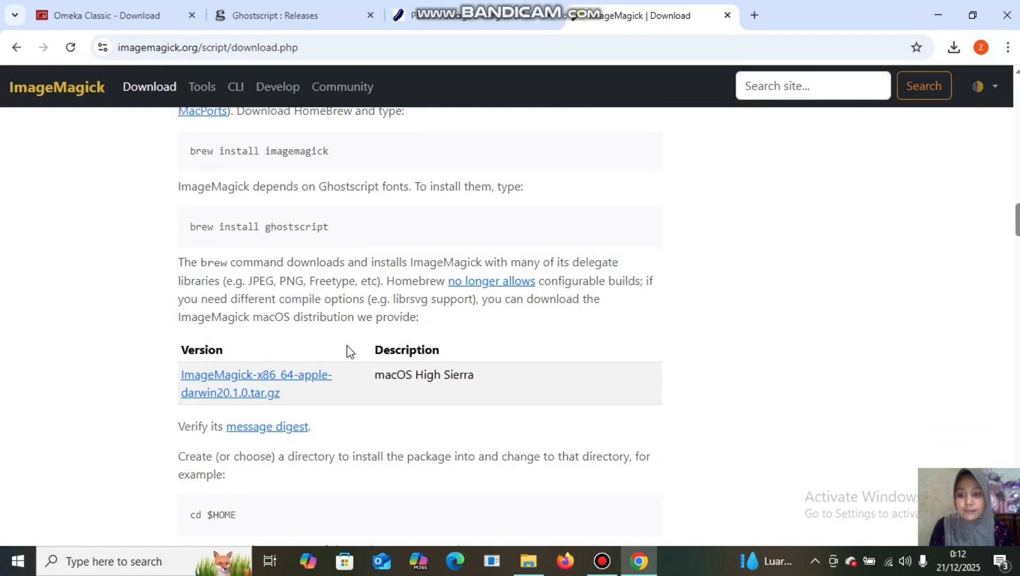
pyautogui.scroll(4, 347, 346)
pyautogui.scroll(-5, 347, 346)
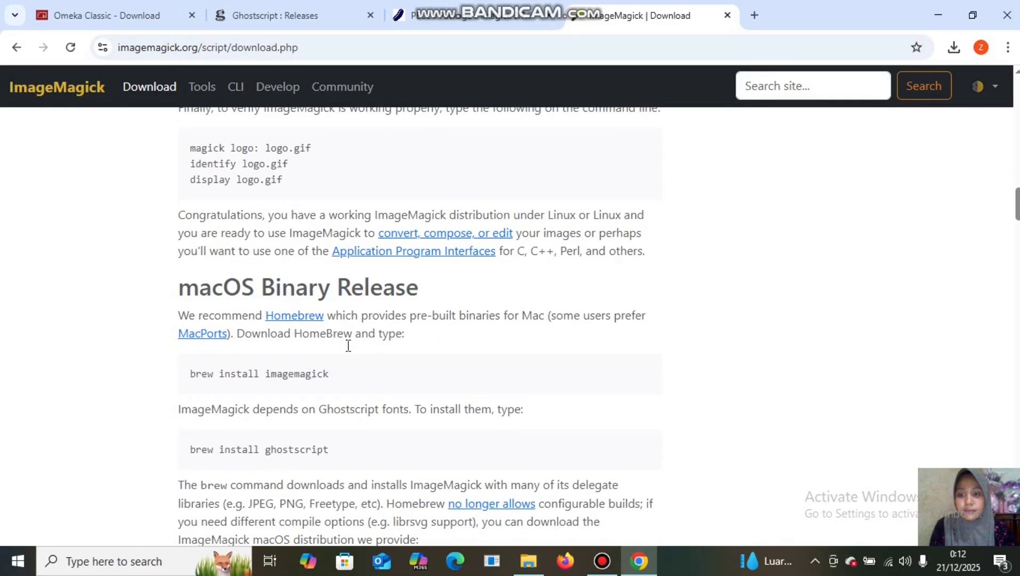
pyautogui.scroll(-14, 348, 346)
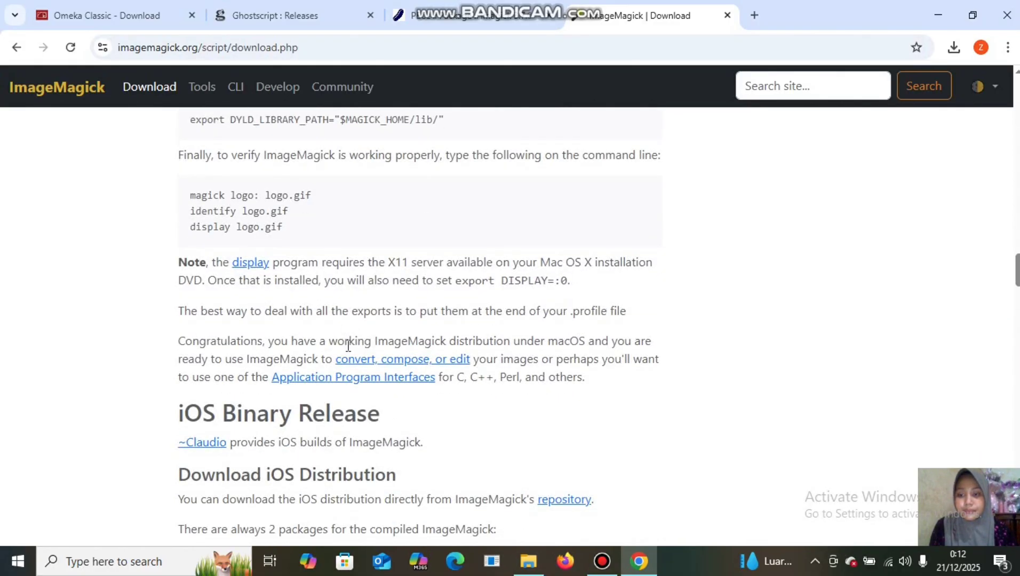
pyautogui.scroll(2, 348, 345)
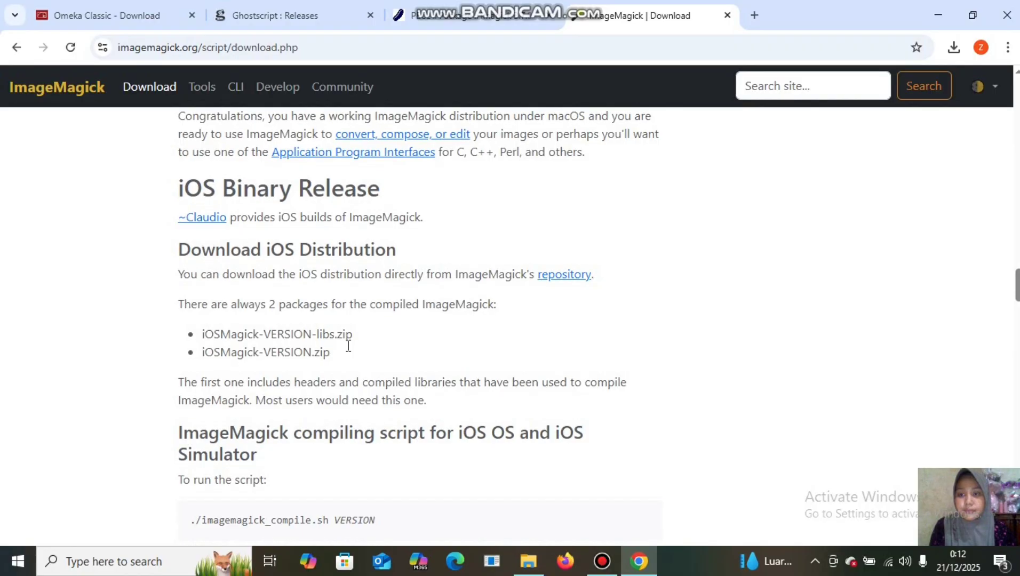
pyautogui.scroll(-5, 348, 345)
pyautogui.scroll(-9, 348, 345)
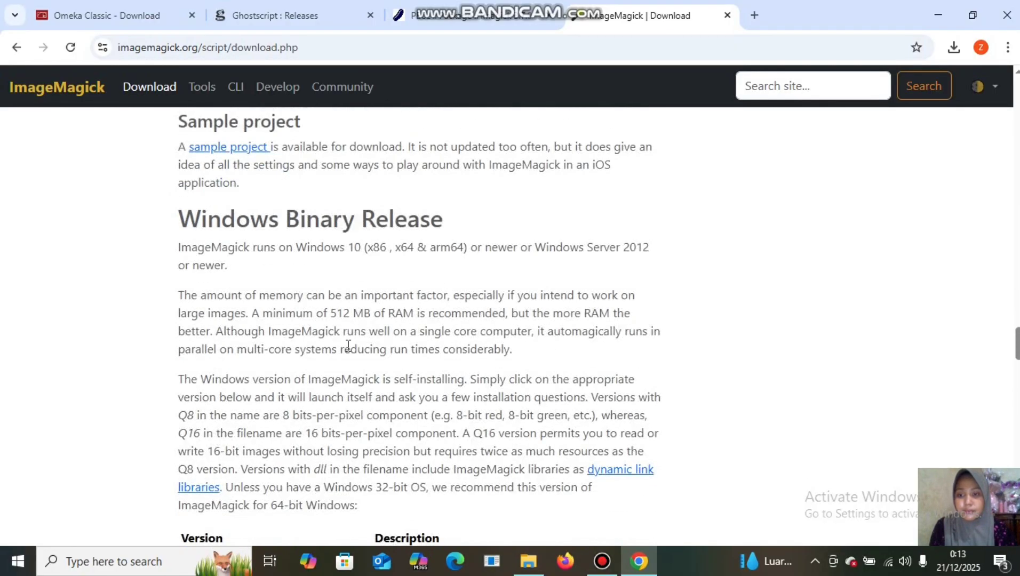
pyautogui.scroll(-4, 348, 345)
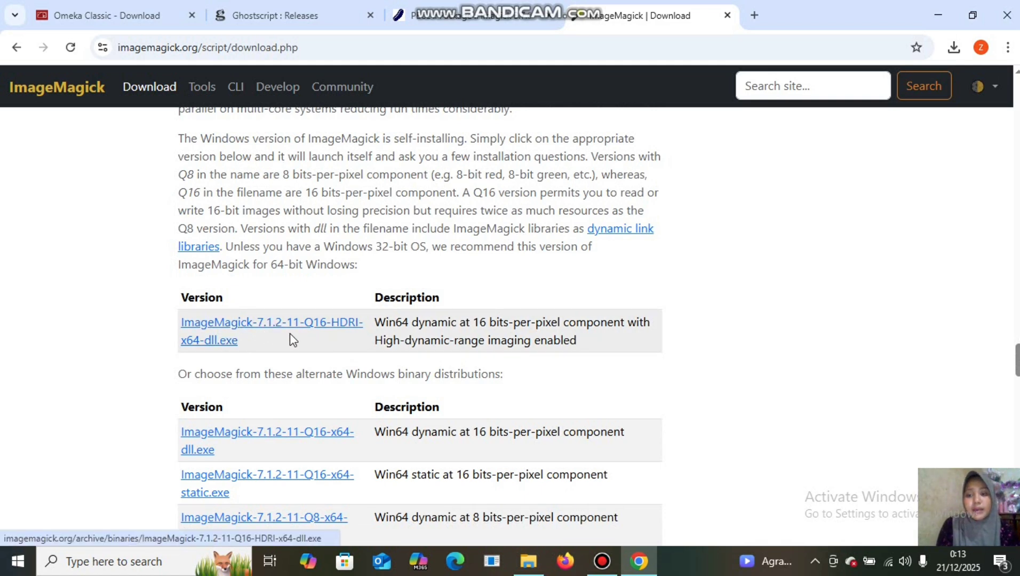
# Check the downloads on drive C, then return to Chrome with a fresh blank tab.
pyautogui.click(528, 566)
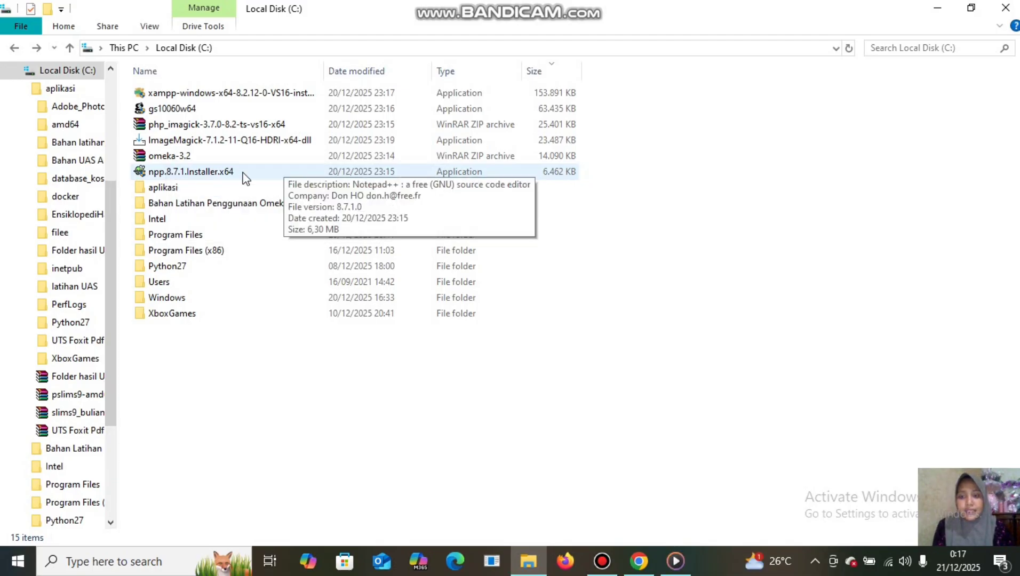
pyautogui.click(640, 562)
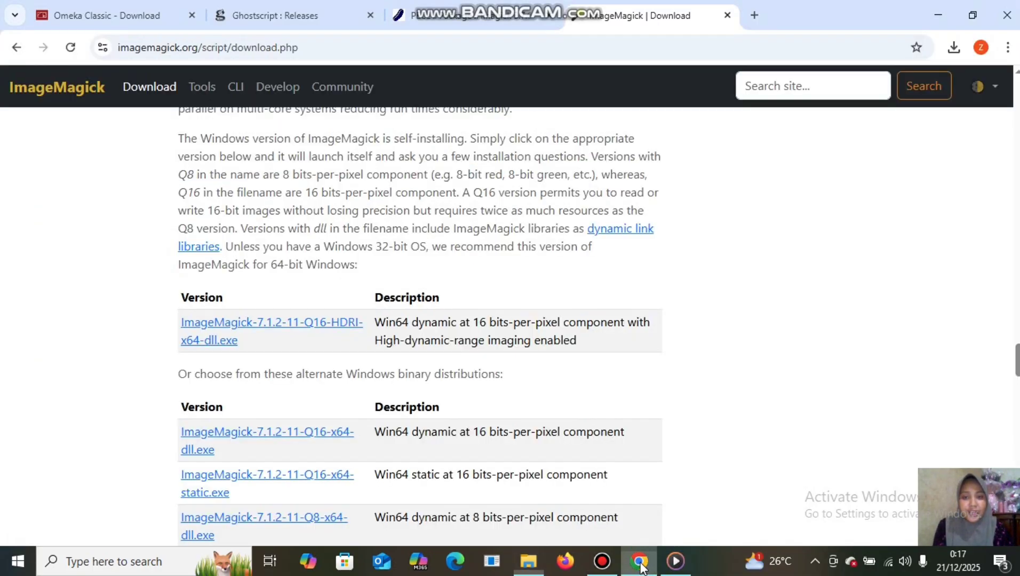
pyautogui.click(755, 16)
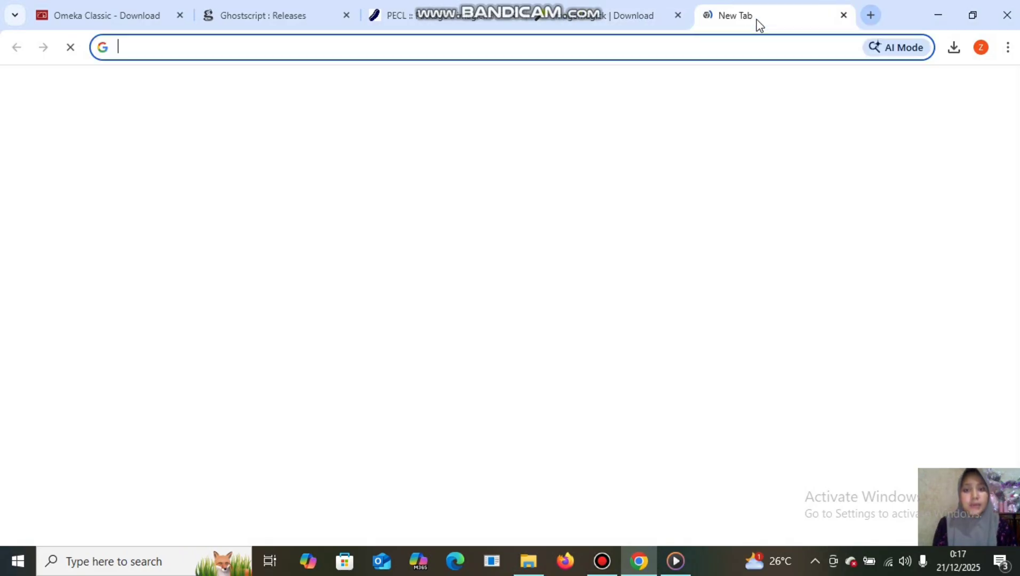
# Search Google for 'notepad++ download'.
pyautogui.click(692, 39)
pyautogui.write('n')
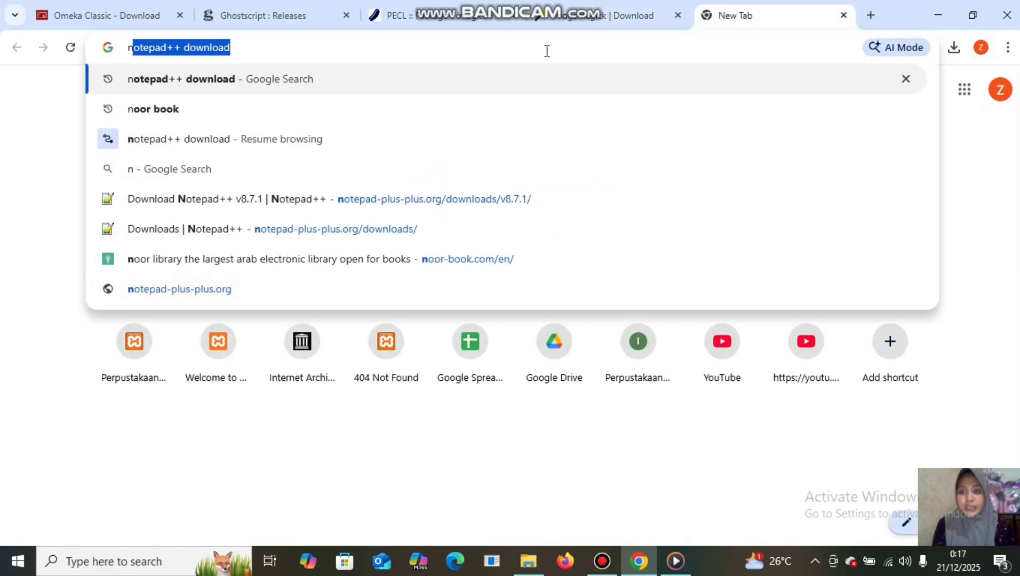
pyautogui.press('Right')
pyautogui.press('Return')
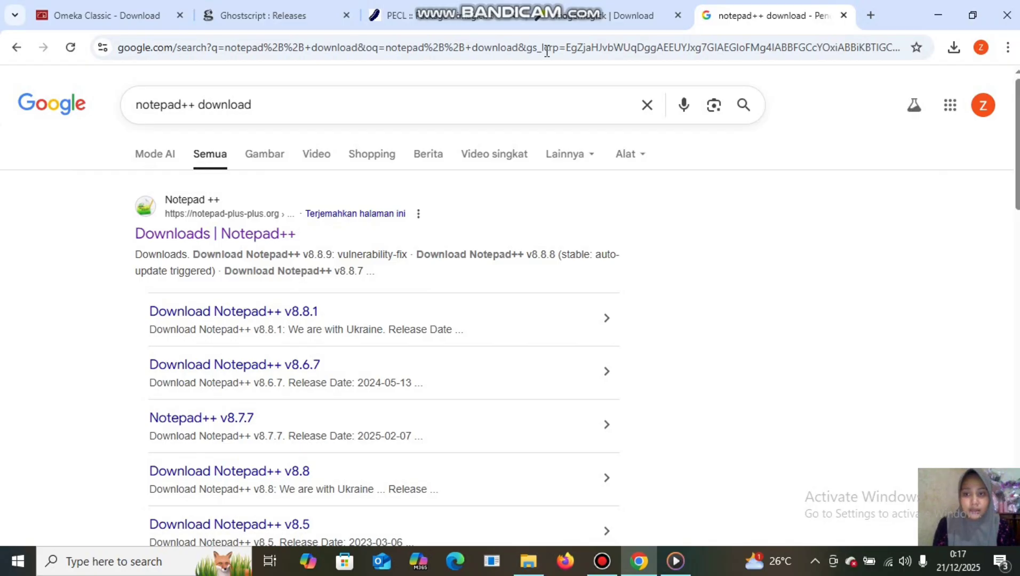
# Open the Notepad++ Downloads page and scroll through the release list.
pyautogui.click(207, 238)
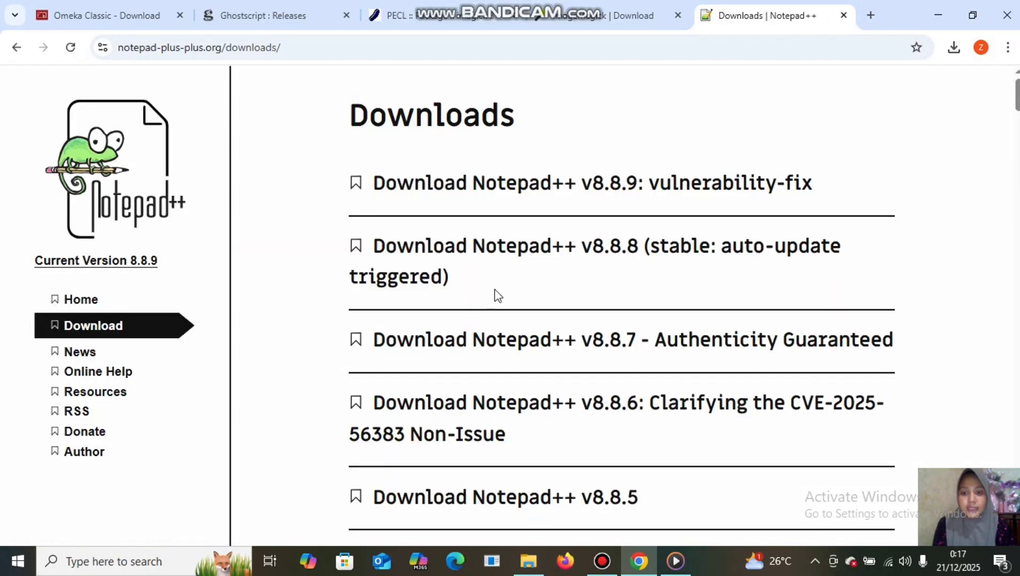
pyautogui.scroll(-10, 587, 329)
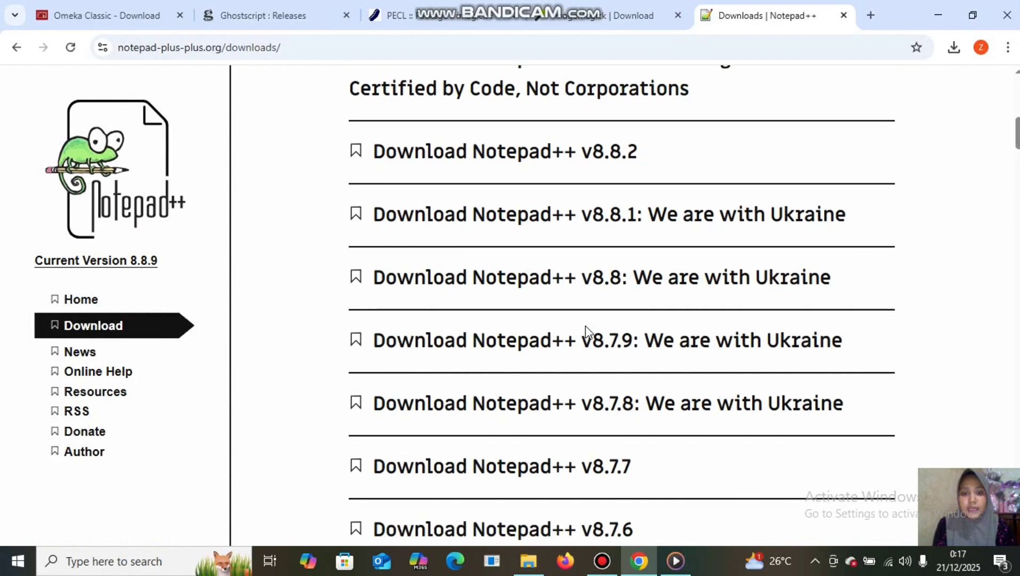
pyautogui.scroll(-1, 586, 331)
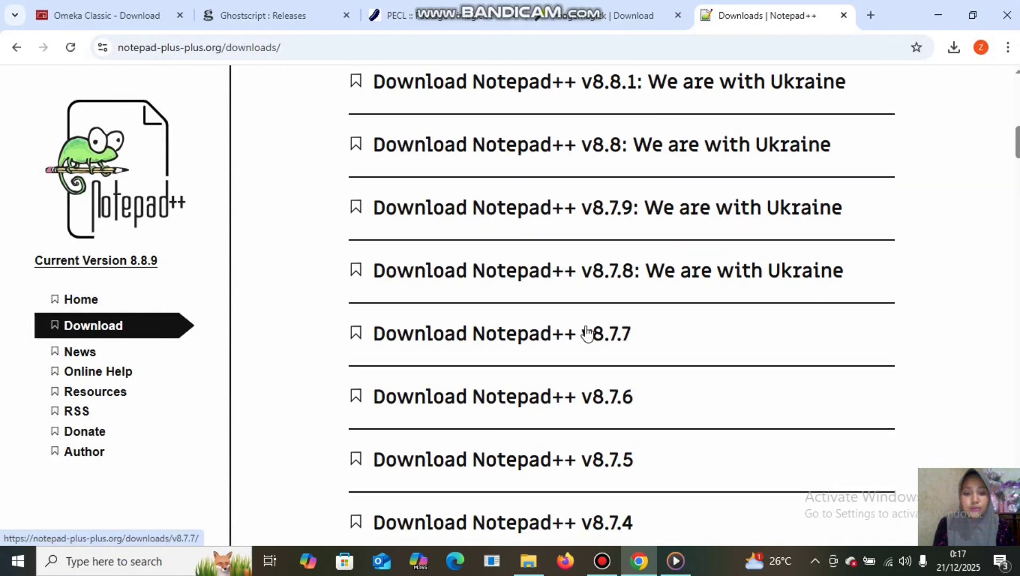
pyautogui.scroll(-3, 587, 330)
pyautogui.scroll(-3, 587, 333)
pyautogui.scroll(4, 586, 333)
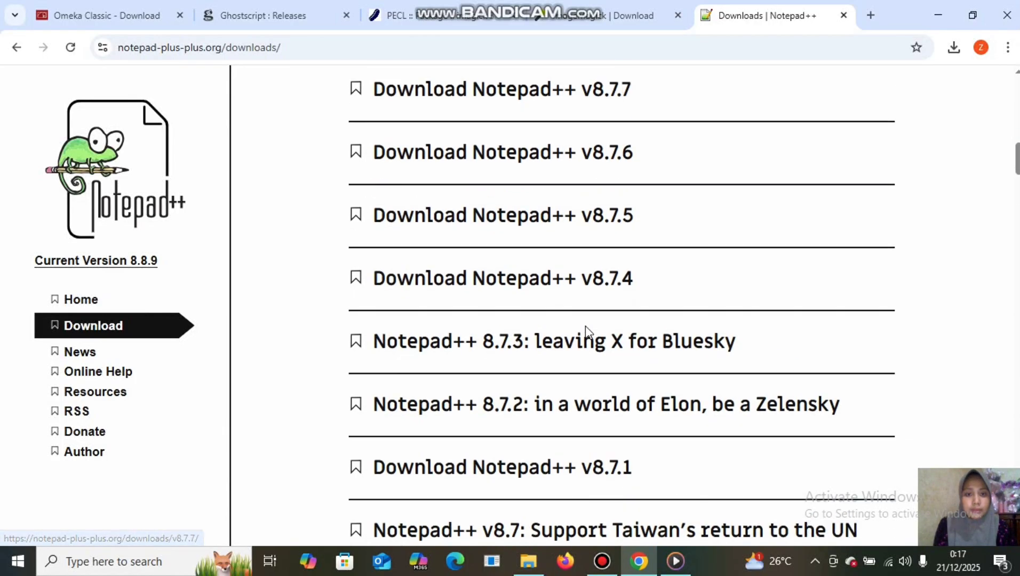
pyautogui.scroll(-12, 586, 328)
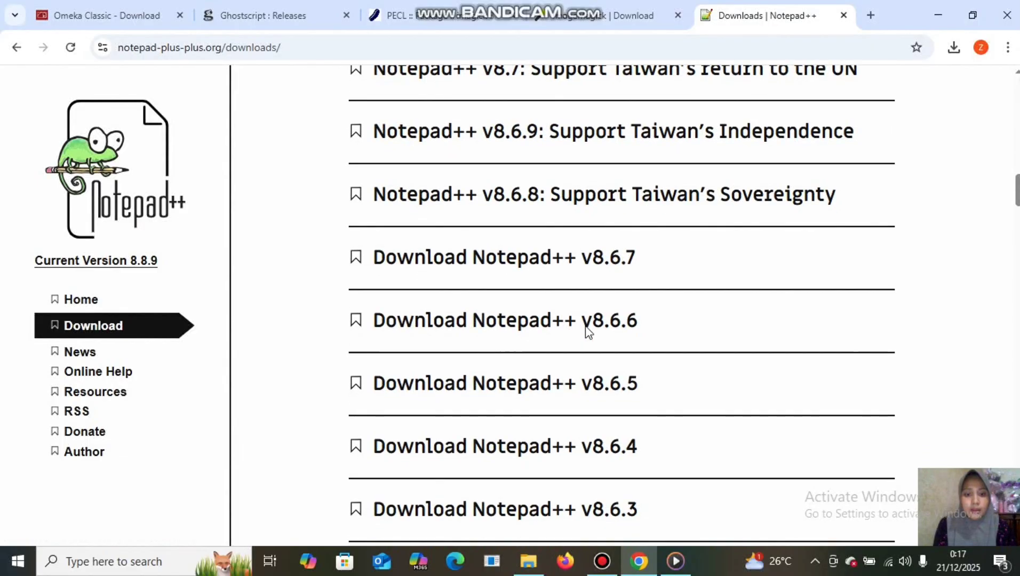
pyautogui.scroll(1, 587, 329)
pyautogui.scroll(4, 587, 331)
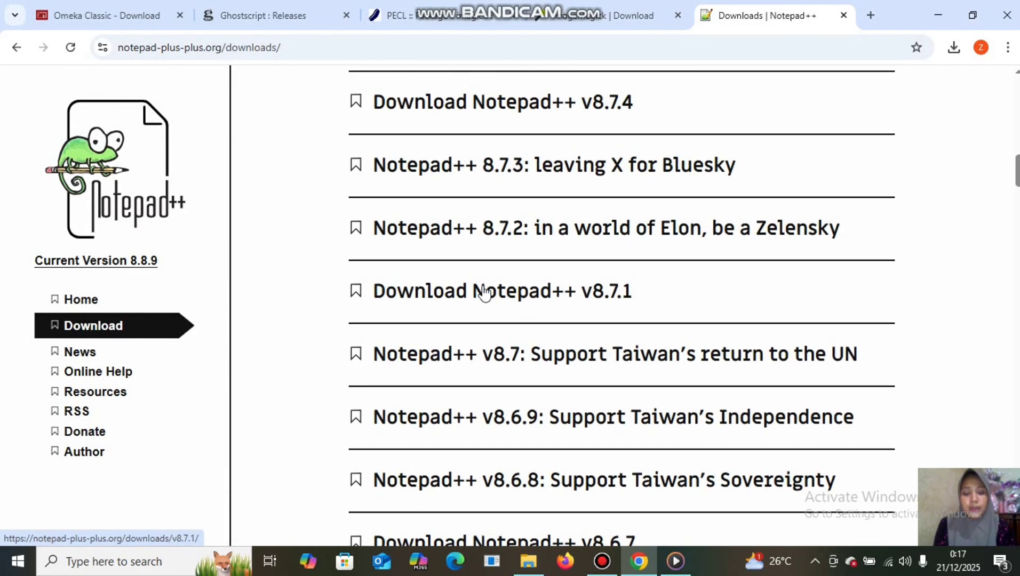
# Open the Notepad++ v8.7.1 page, scroll to the x64 installer links, and return to drive C.
pyautogui.click(475, 293)
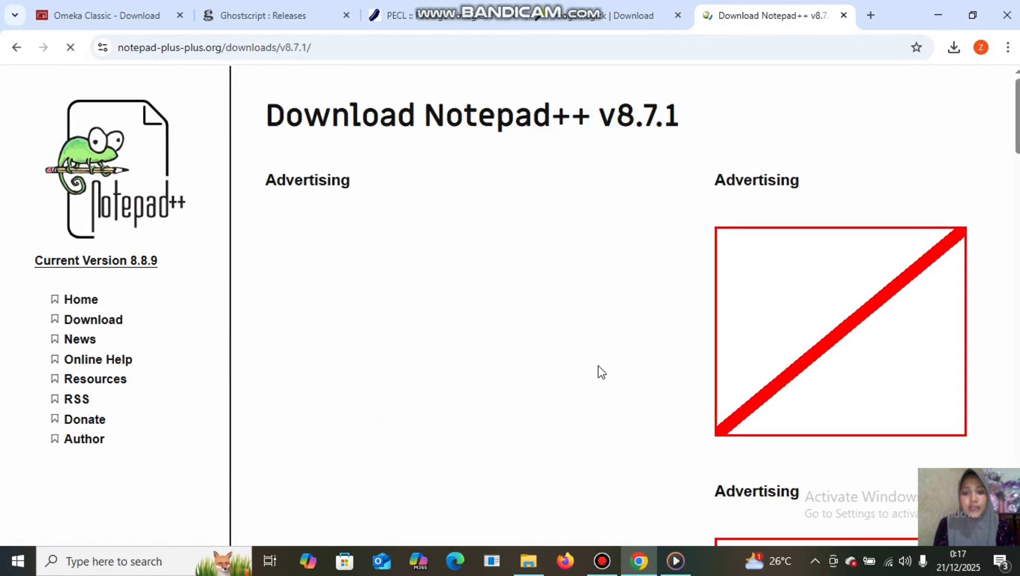
pyautogui.scroll(-10, 597, 366)
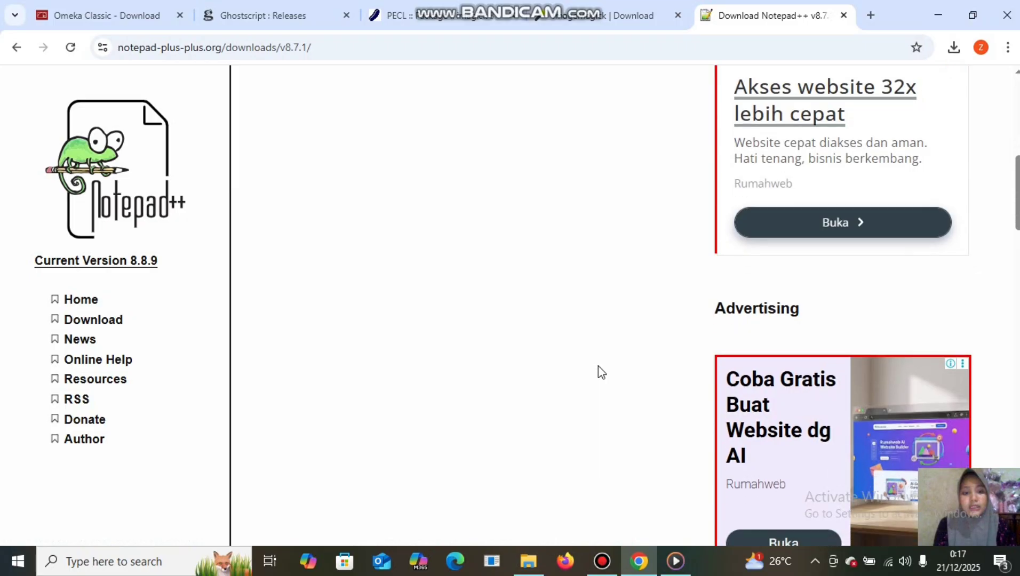
pyautogui.scroll(-5, 598, 367)
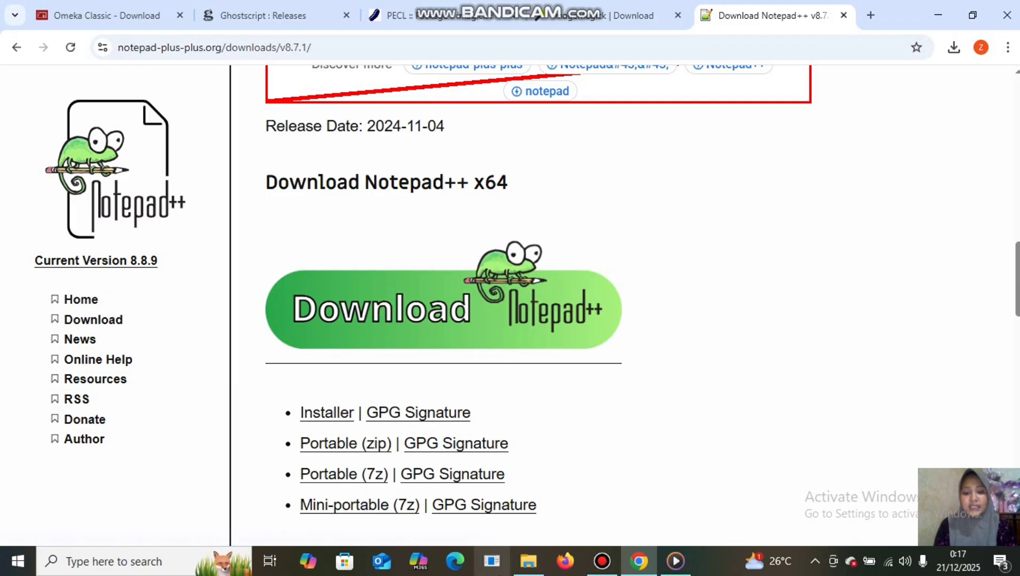
pyautogui.click(527, 569)
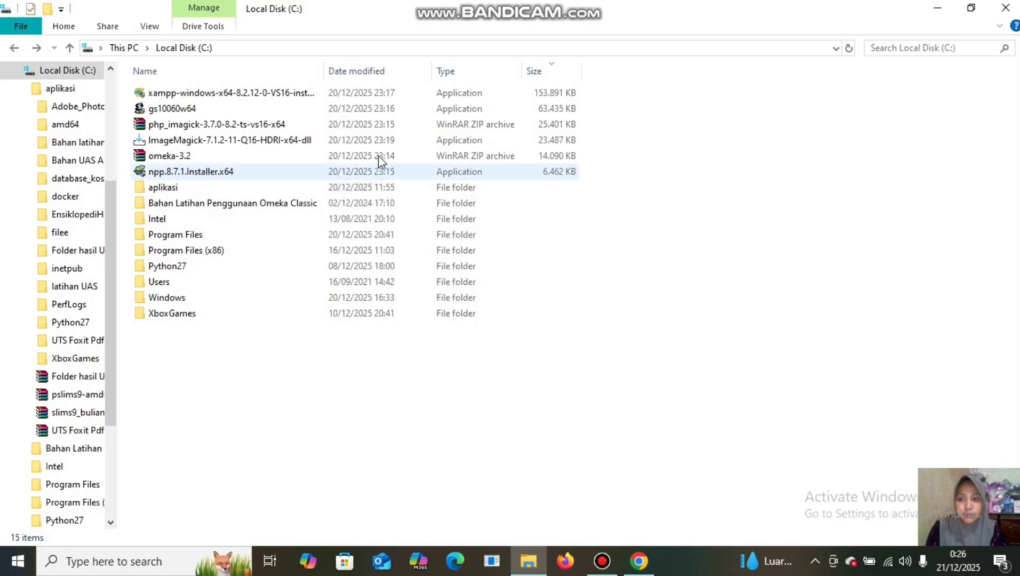
# Launch the xampp-windows-x64 installer, acknowledge the UAC warning, and advance to Select Components.
pyautogui.doubleClick(241, 94)
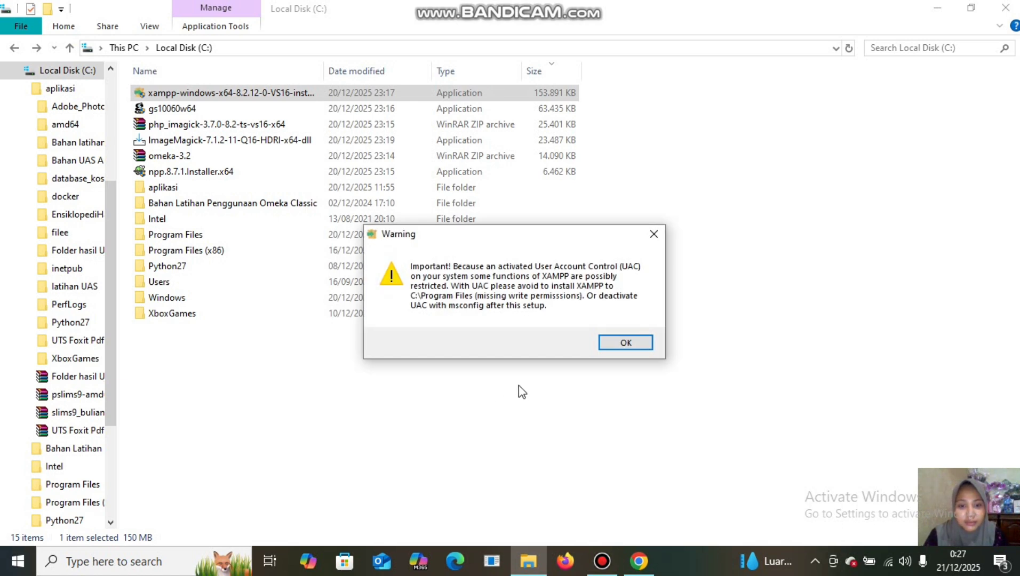
pyautogui.click(615, 342)
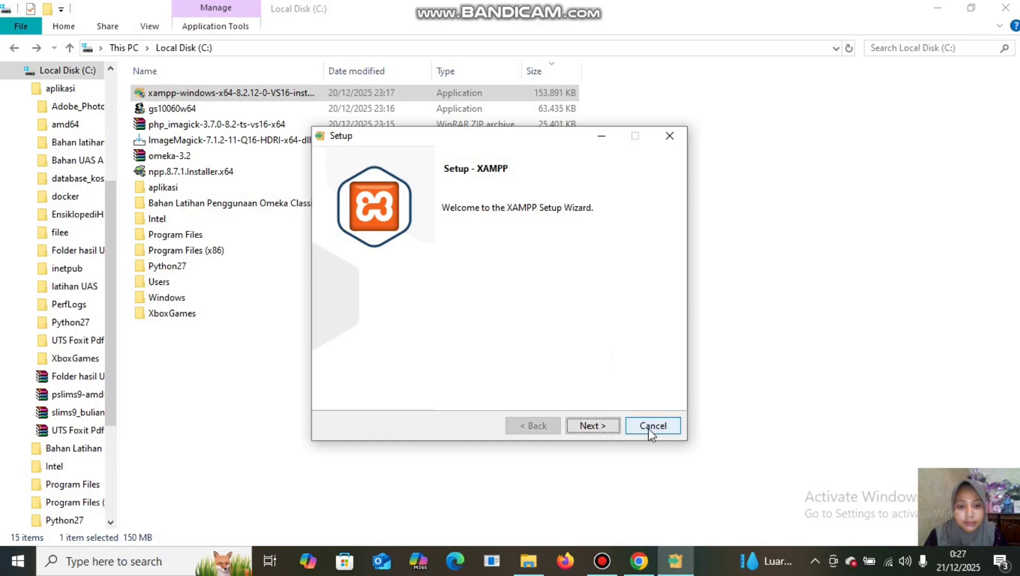
pyautogui.click(603, 428)
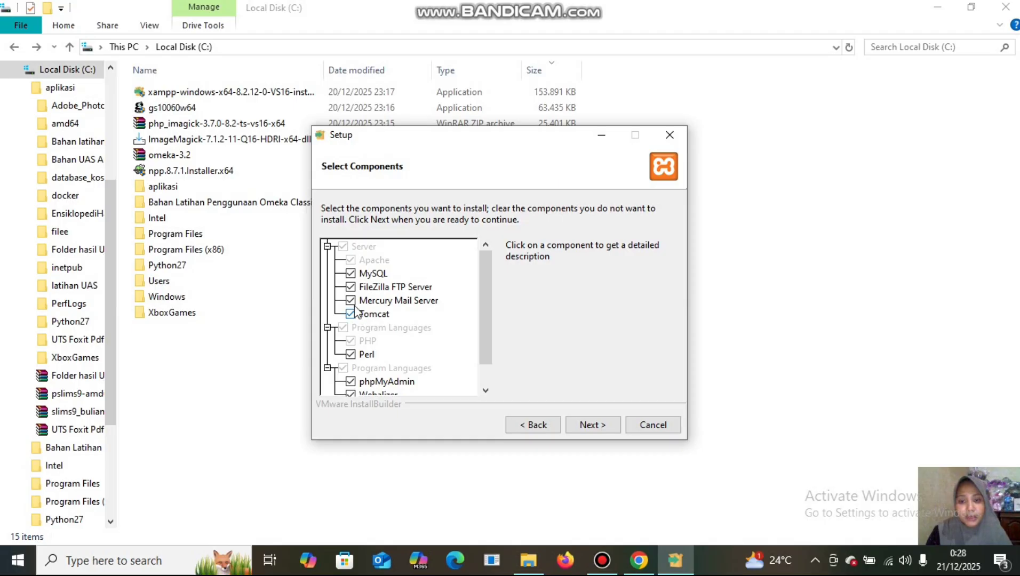
# Uncheck unneeded components including Perl, Webalizer and Fake Sendmail, keeping MySQL, PHP and phpMyAdmin.
pyautogui.click(351, 287)
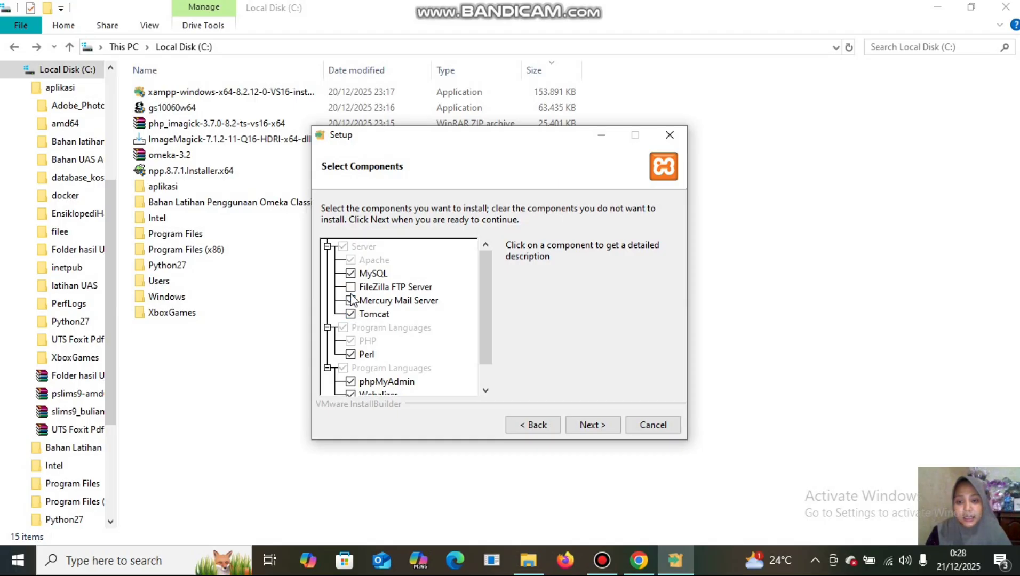
pyautogui.click(350, 302)
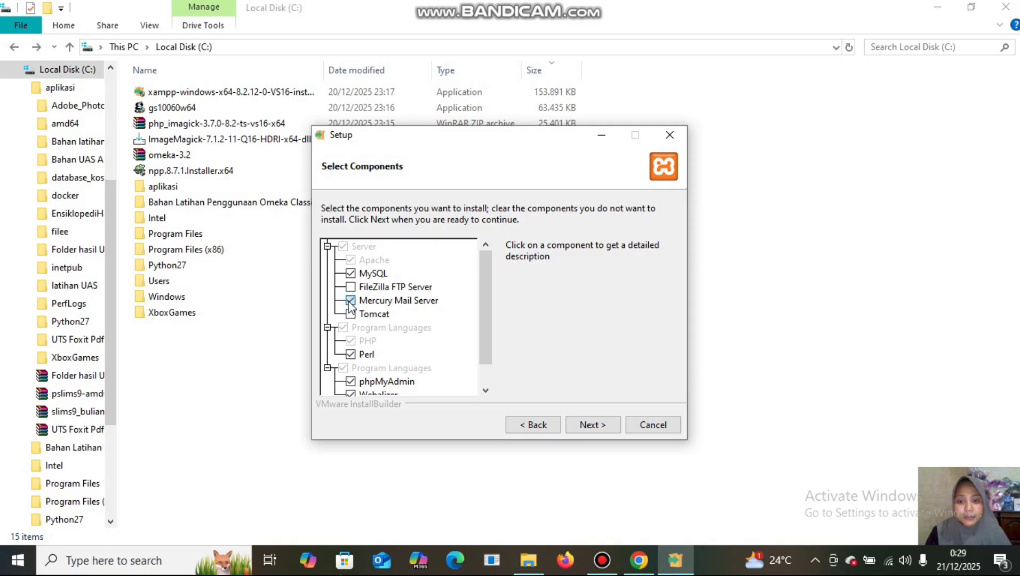
pyautogui.click(350, 301)
pyautogui.click(365, 313)
pyautogui.scroll(-1, 368, 319)
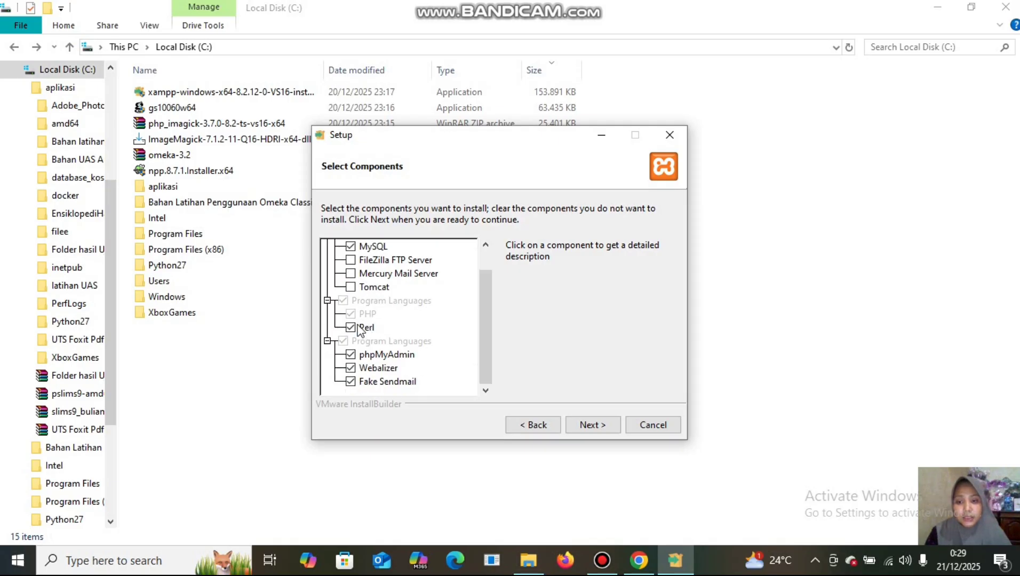
pyautogui.click(350, 327)
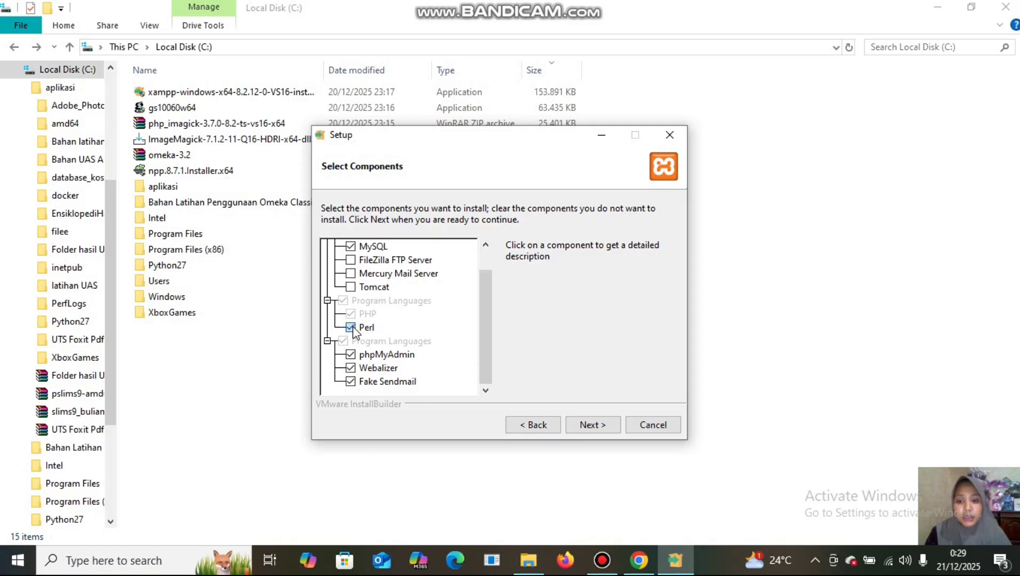
pyautogui.click(350, 368)
pyautogui.click(352, 382)
pyautogui.click(352, 381)
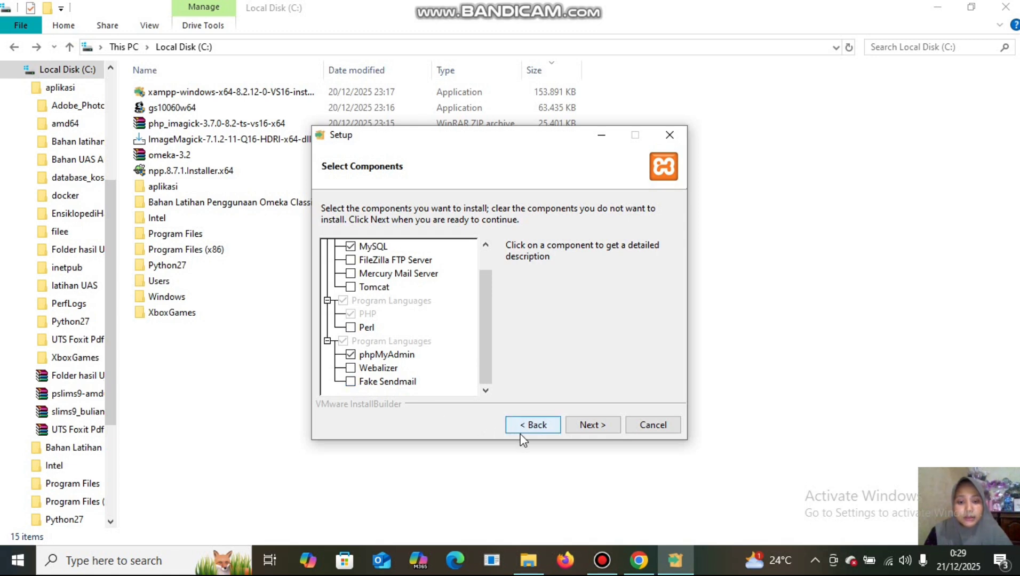
pyautogui.click(592, 426)
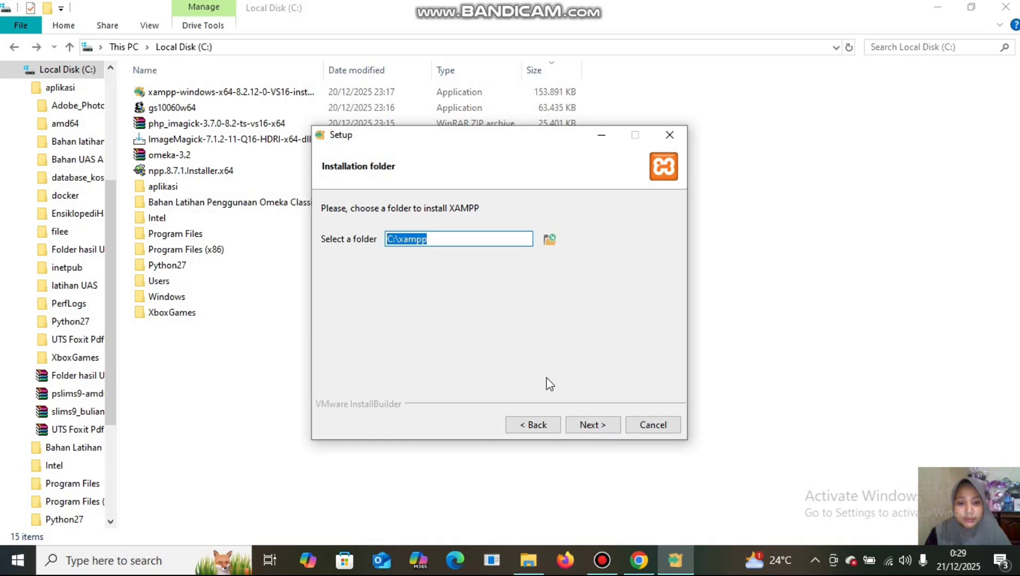
# Keep C:\xampp as install folder and English as language, then start installing.
pyautogui.click(604, 429)
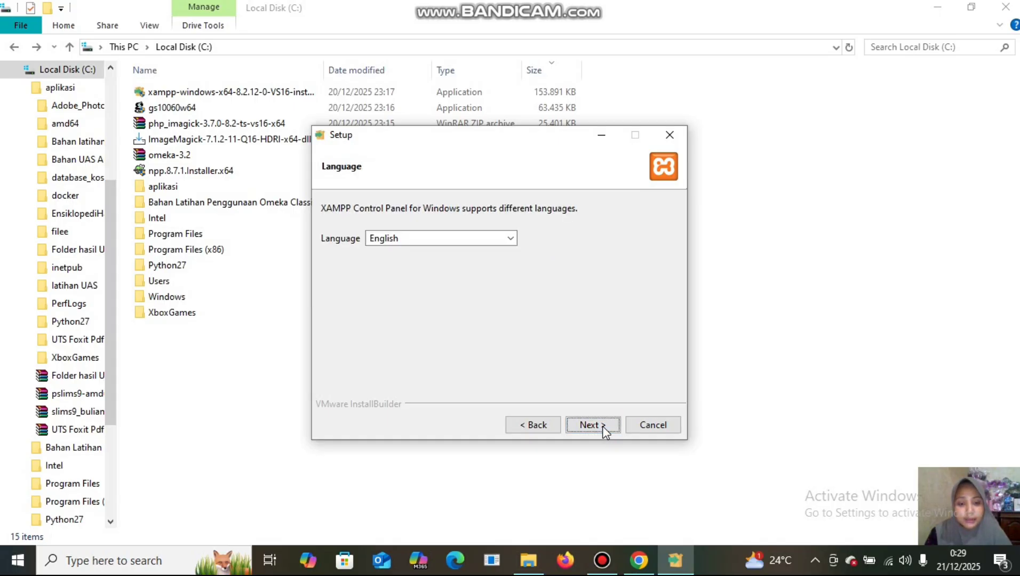
pyautogui.click(604, 428)
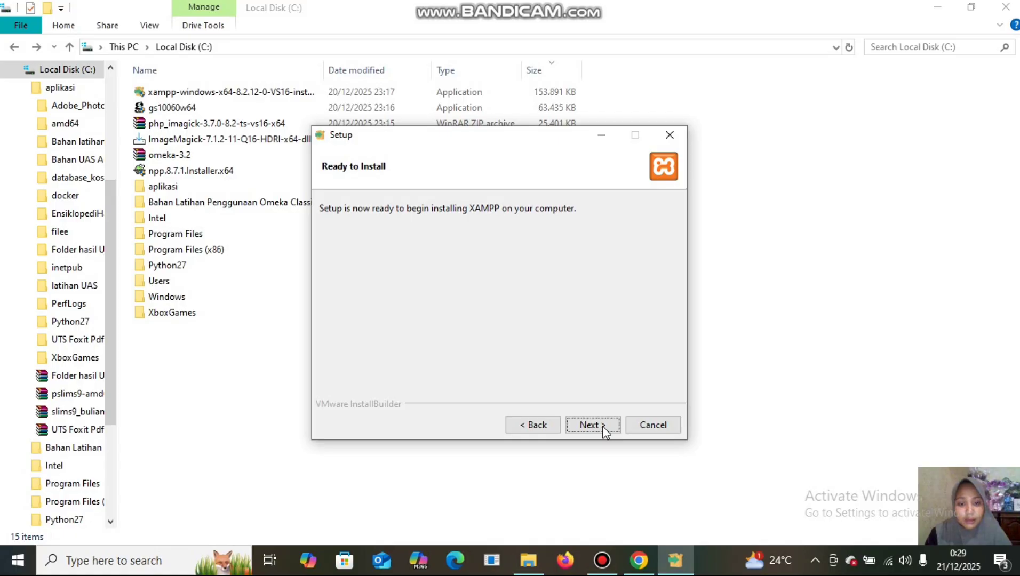
pyautogui.click(603, 426)
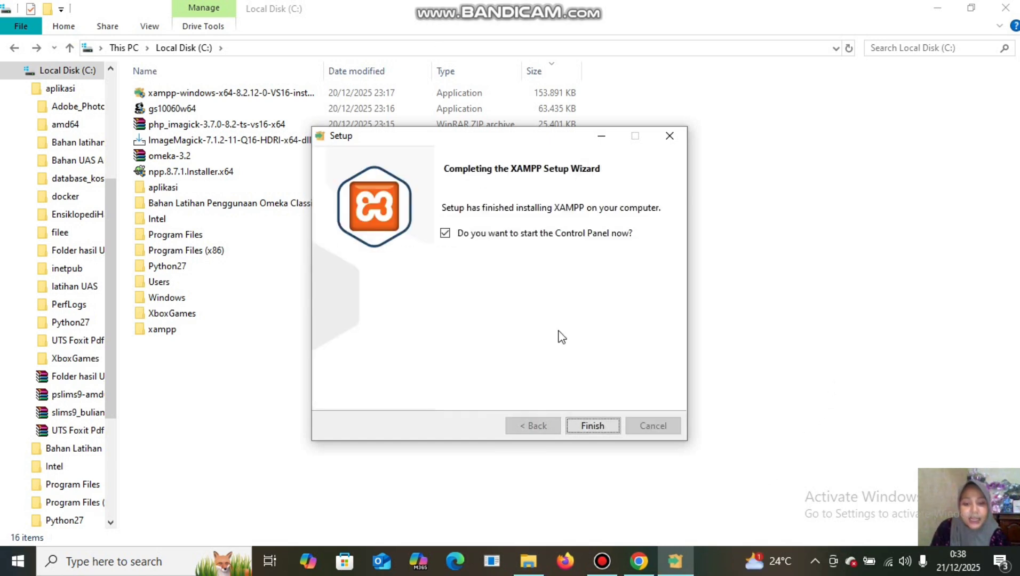
# Finish XAMPP setup to launch Control Panel v3.3.0, then minimize it.
pyautogui.click(595, 427)
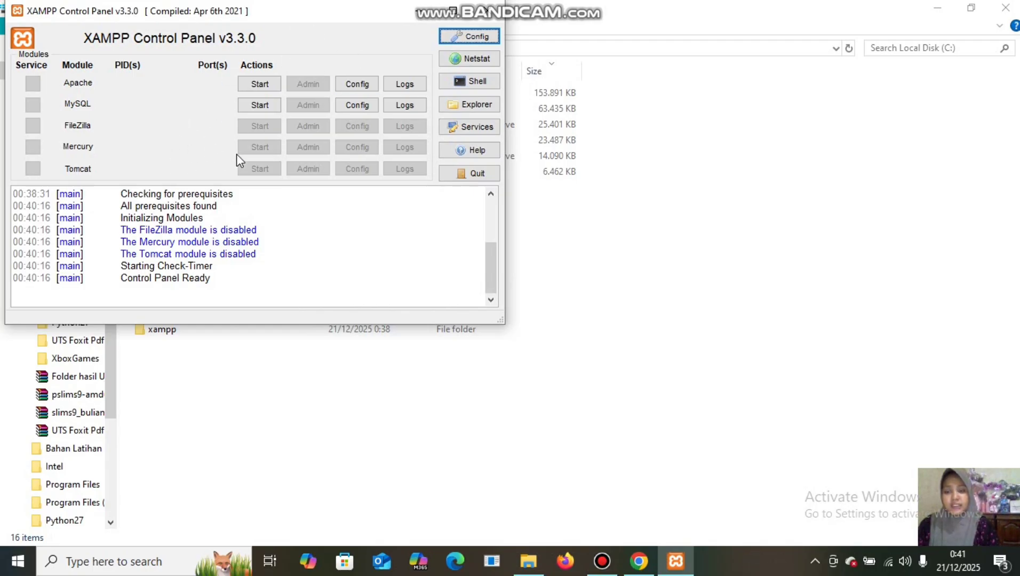
pyautogui.click(416, 16)
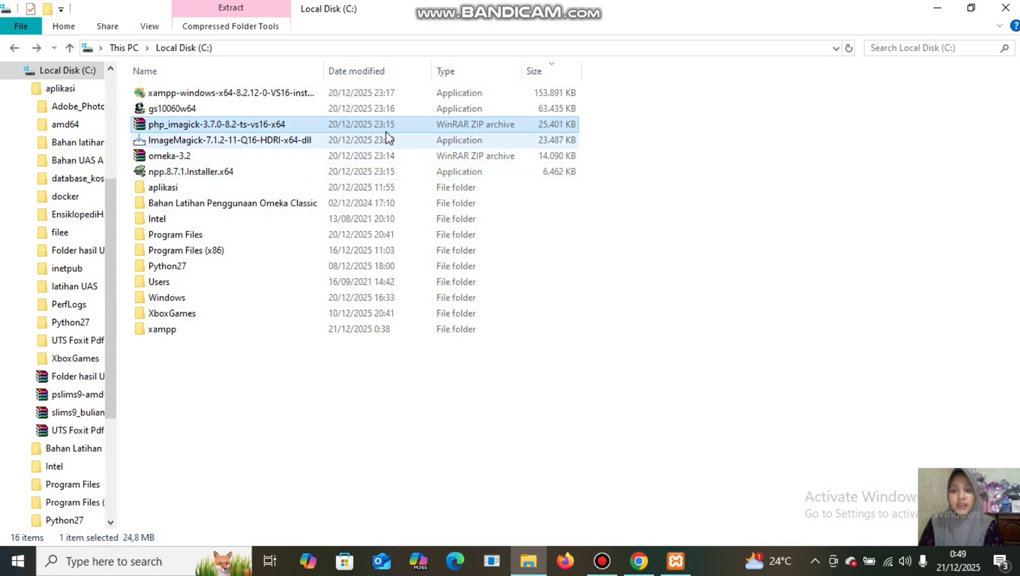
# Open php_imagick-3.7.0-8.2-ts-vs16-x64.zip in WinRAR, dismiss the license reminder, and right-click php_imagick.dll.
pyautogui.doubleClick(276, 124)
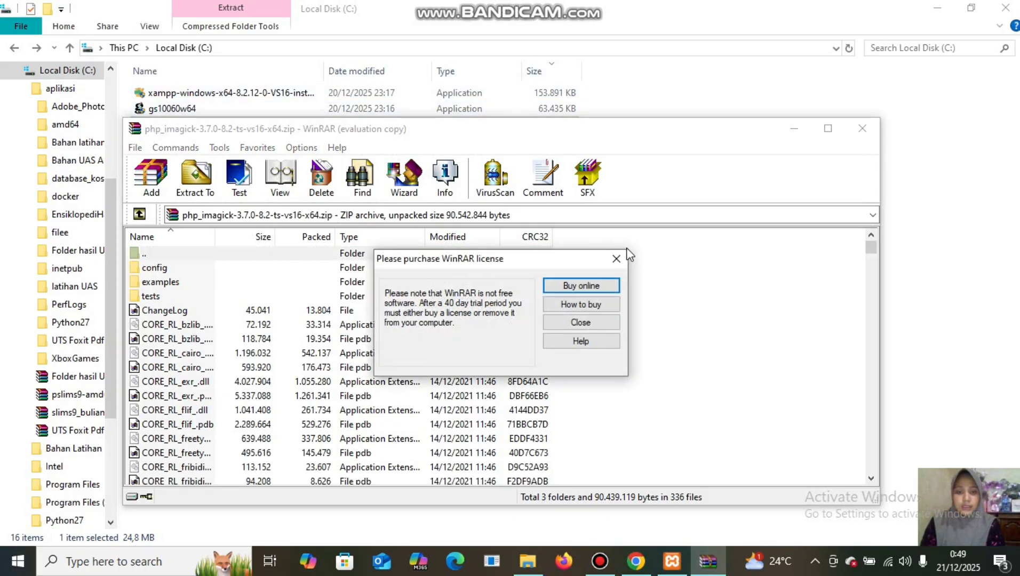
pyautogui.click(617, 261)
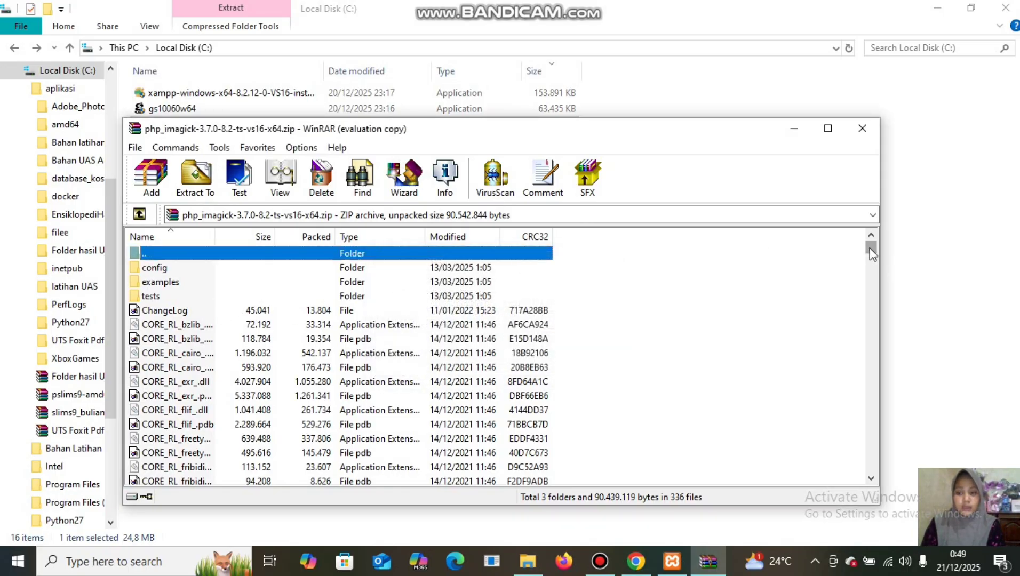
pyautogui.moveTo(871, 249); pyautogui.dragTo(879, 478)
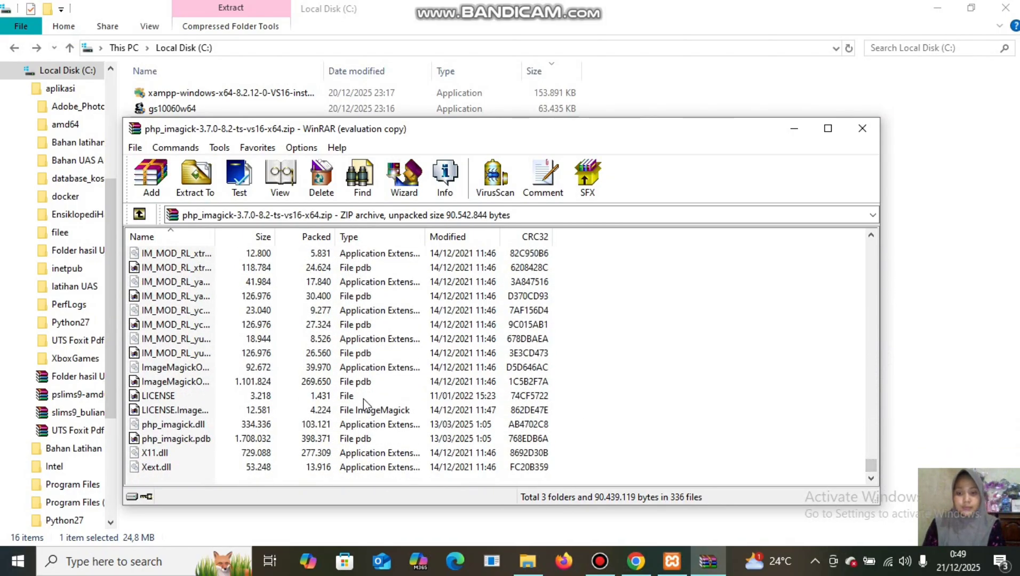
pyautogui.click(215, 427)
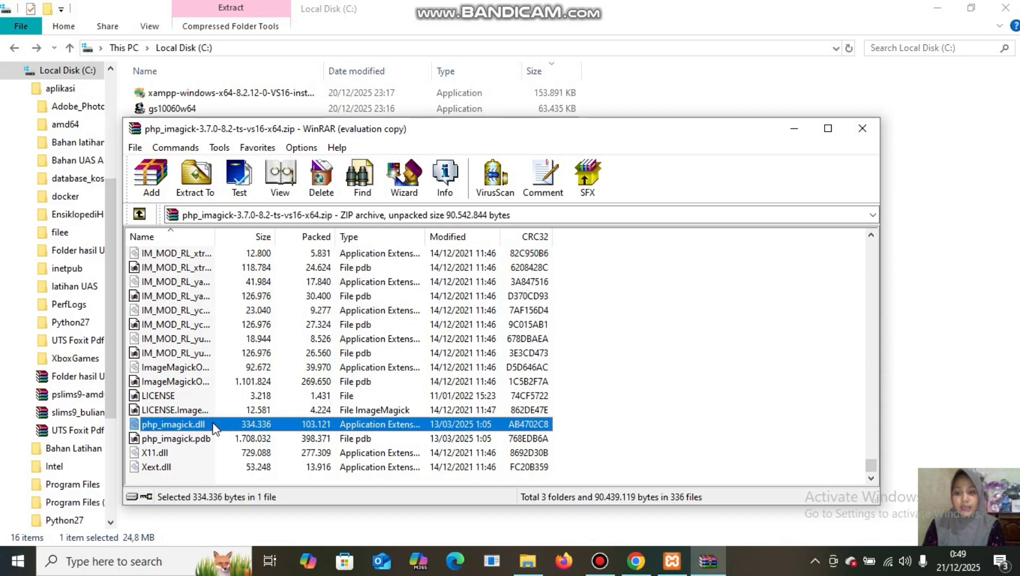
pyautogui.rightClick(215, 426)
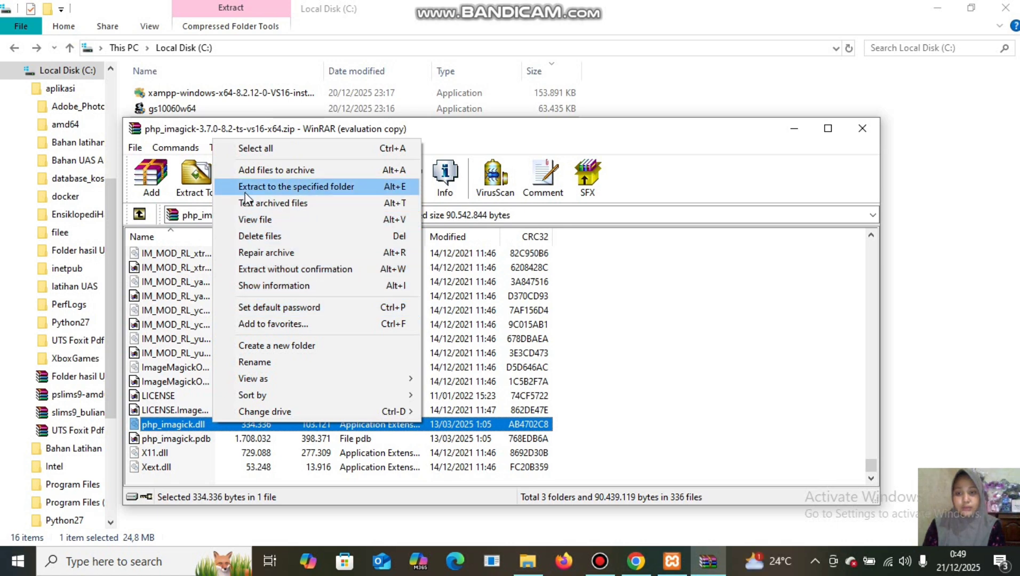
# Extract php_imagick.dll from the archive into C:\xampp\php\ext.
pyautogui.click(342, 188)
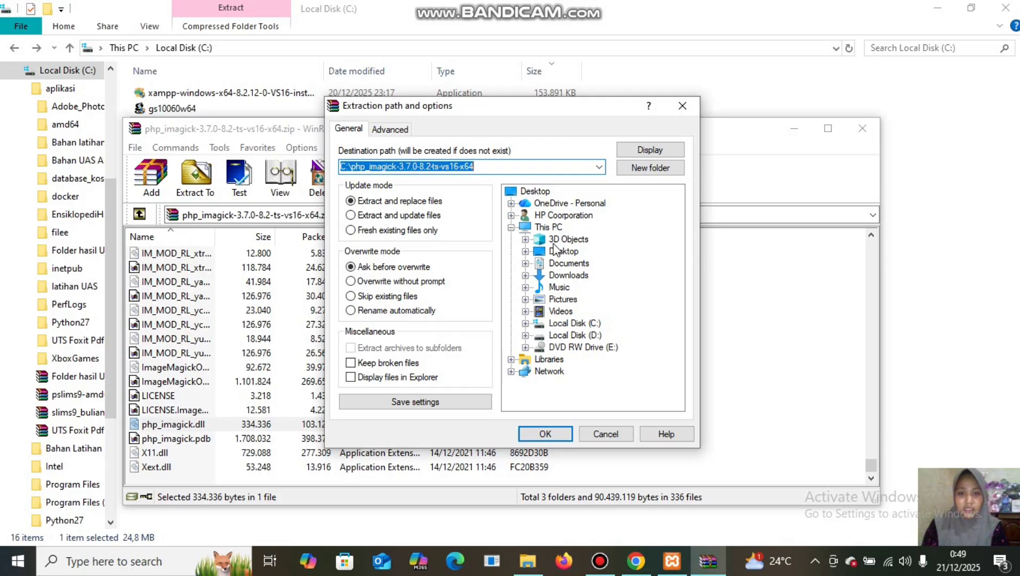
pyautogui.click(526, 324)
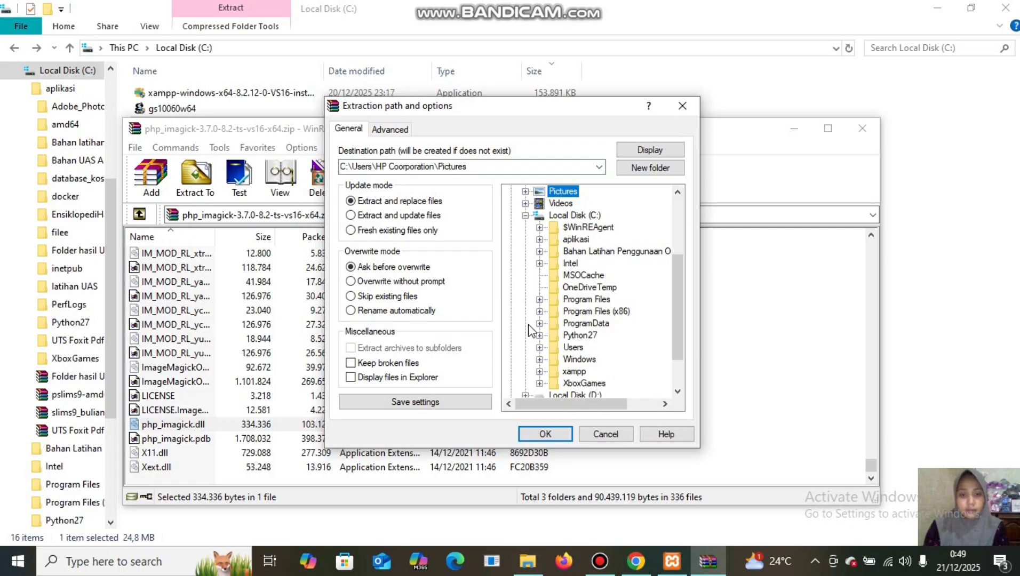
pyautogui.click(540, 371)
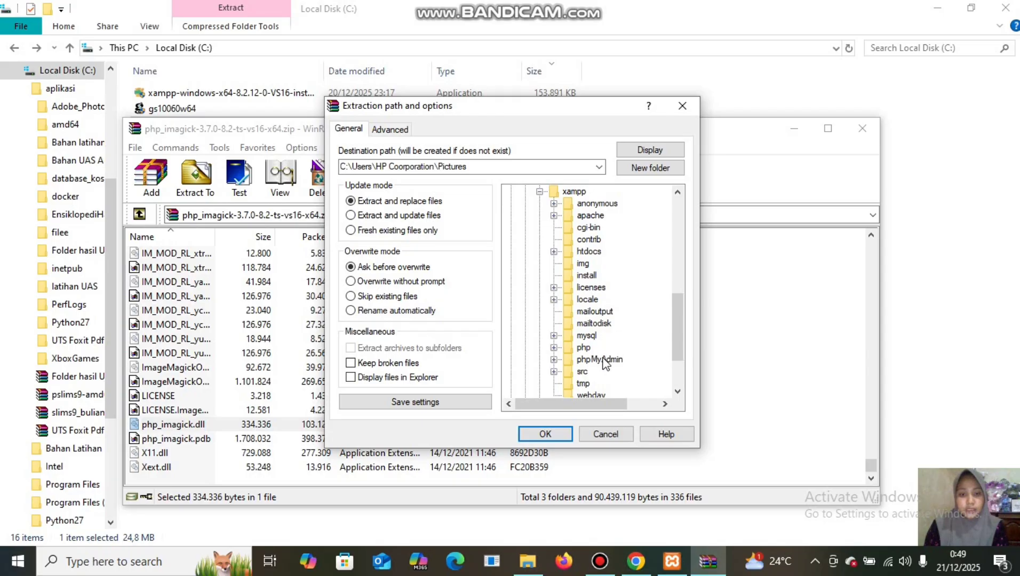
pyautogui.click(553, 348)
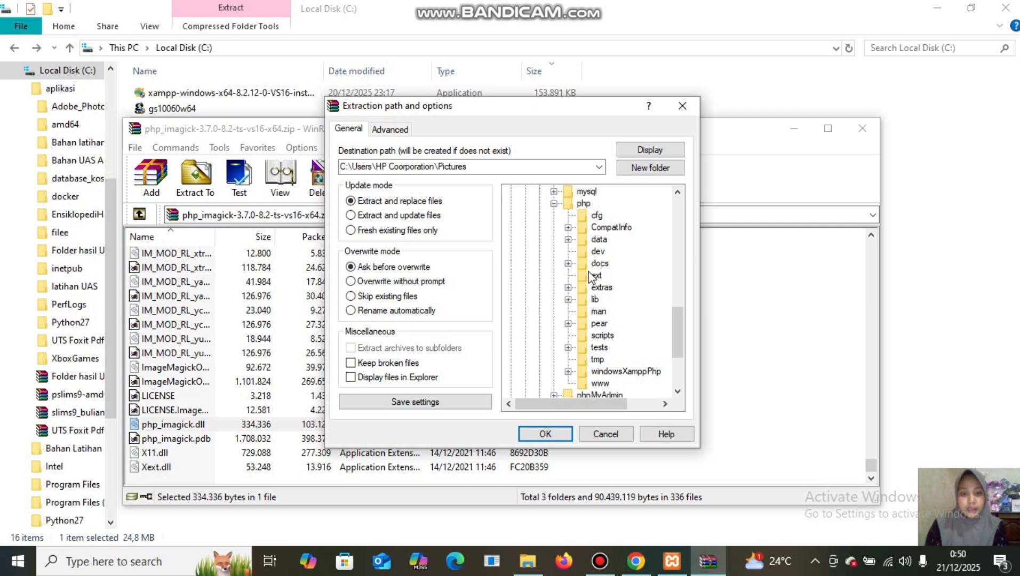
pyautogui.click(592, 275)
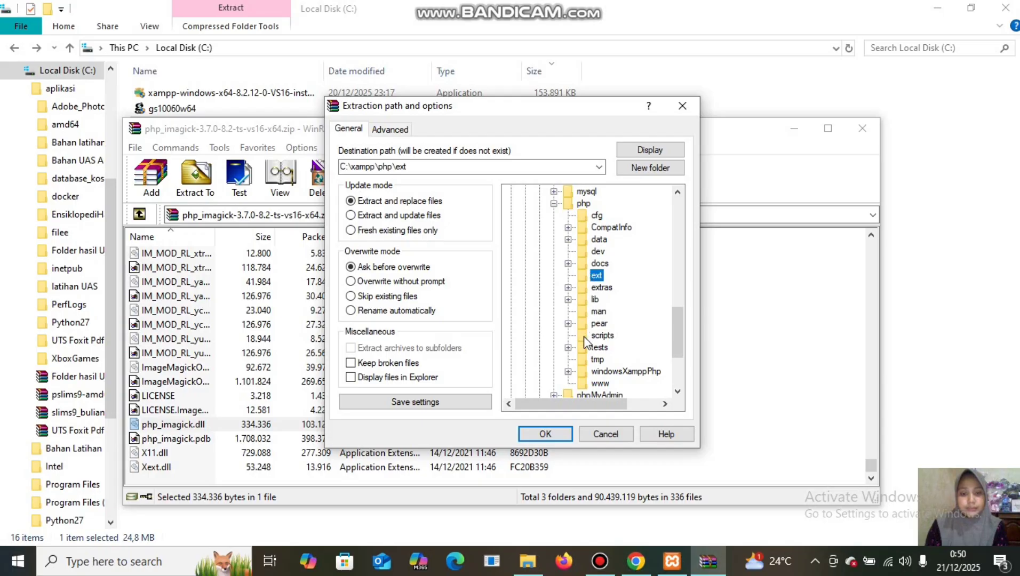
pyautogui.click(544, 434)
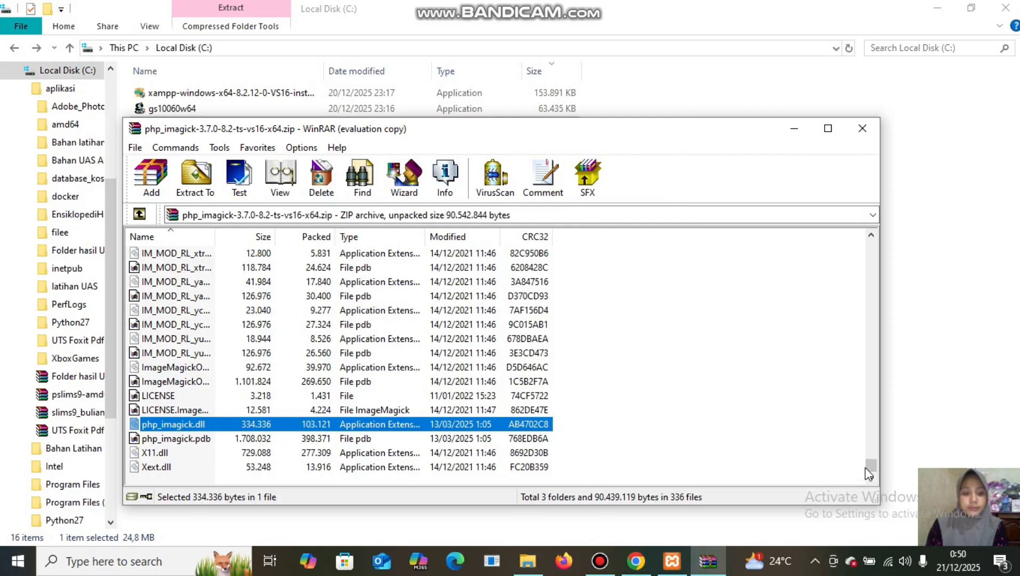
# Select all 335 archive files, from the first CORE_RL file down to Xext.dll.
pyautogui.scroll(3, 868, 447)
pyautogui.moveTo(867, 442); pyautogui.dragTo(865, 244)
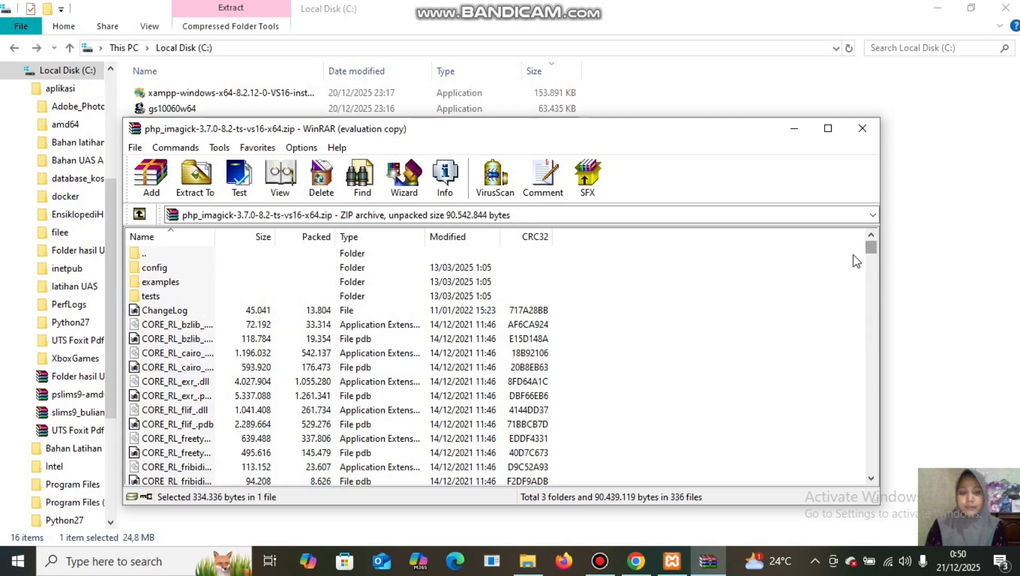
pyautogui.click(336, 324)
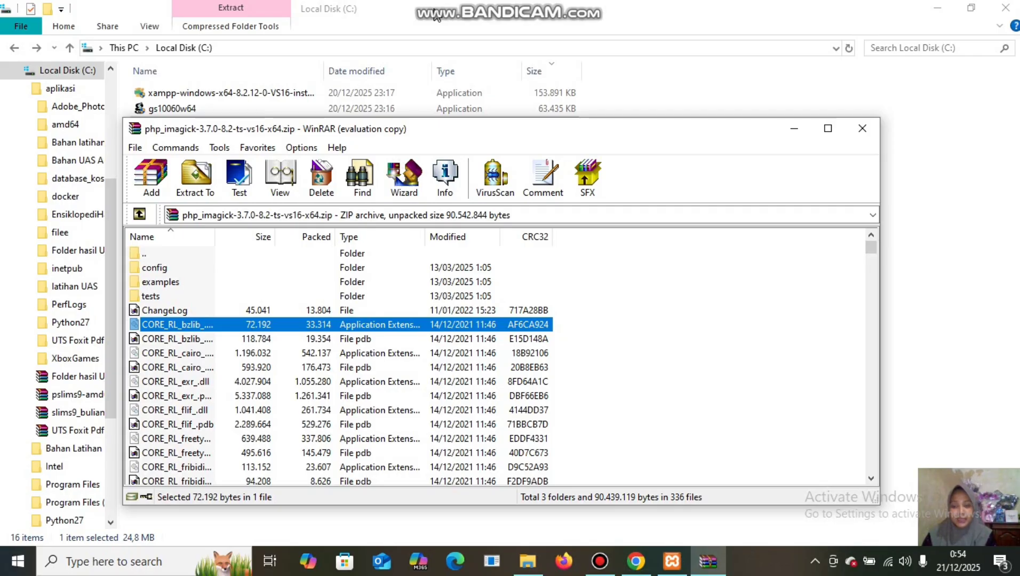
pyautogui.hotkey('shift', 'Down')
pyautogui.hotkey('shift', 'Down')
pyautogui.hotkey('shift', 'Down')
pyautogui.hotkey('shift', 'Down')
pyautogui.hotkey('shift', 'Down')
pyautogui.hotkey('shift', 'Down')
pyautogui.hotkey('shift', 'Down')
pyautogui.hotkey('shift', 'Down')
pyautogui.hotkey('shift', 'Down')
pyautogui.hotkey('shift', 'Down')
pyautogui.hotkey('shift', 'Down')
pyautogui.hotkey('shift', 'Down')
pyautogui.hotkey('shift', 'Down')
pyautogui.hotkey('shift', 'Down')
pyautogui.hotkey('shift', 'Down')
pyautogui.hotkey('shift', 'Down')
pyautogui.hotkey('shift', 'Down')
pyautogui.hotkey('shift', 'Down')
pyautogui.hotkey('shift', 'Down')
pyautogui.hotkey('shift', 'Down')
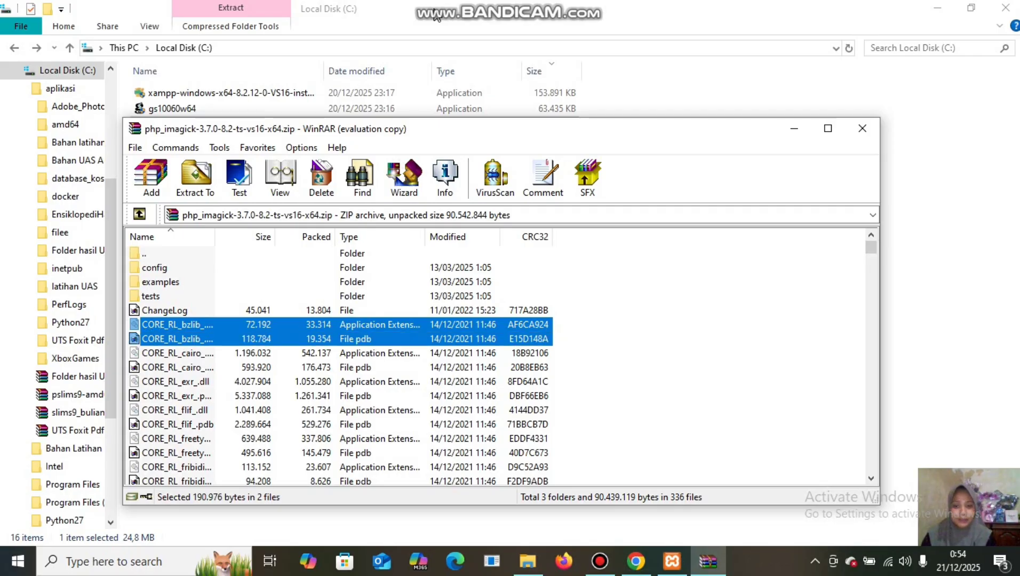
pyautogui.hotkey('shift', 'Down')
pyautogui.hotkey('shift', 'Down')
pyautogui.hotkey('shift', 'Down')
pyautogui.hotkey('shift', 'Down')
pyautogui.hotkey('shift', 'Down')
pyautogui.hotkey('shift', 'Down')
pyautogui.hotkey('shift', 'Down')
pyautogui.hotkey('shift', 'Down')
pyautogui.hotkey('shift', 'Down')
pyautogui.hotkey('shift', 'Down')
pyautogui.hotkey('shift', 'Down')
pyautogui.hotkey('shift', 'Down')
pyautogui.hotkey('shift', 'Down')
pyautogui.hotkey('shift', 'Down')
pyautogui.hotkey('shift', 'Down')
pyautogui.hotkey('shift', 'Down')
pyautogui.hotkey('shift', 'Down')
pyautogui.hotkey('shift', 'Down')
pyautogui.hotkey('shift', 'Down')
pyautogui.hotkey('shift', 'Down')
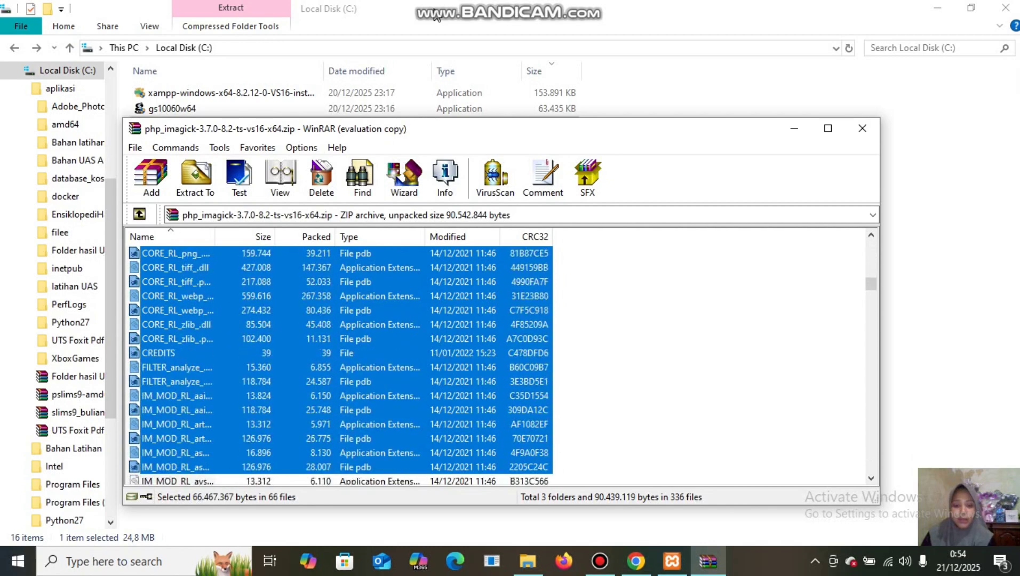
pyautogui.hotkey('shift', 'Down')
pyautogui.hotkey('shift', 'Down')
pyautogui.hotkey('shift', 'Down')
pyautogui.hotkey('shift', 'Down')
pyautogui.hotkey('shift', 'Down')
pyautogui.hotkey('shift', 'Down')
pyautogui.hotkey('shift', 'Down')
pyautogui.hotkey('shift', 'Down')
pyautogui.hotkey('shift', 'Down')
pyautogui.hotkey('shift', 'Down')
pyautogui.hotkey('shift', 'Down')
pyautogui.hotkey('shift', 'Down')
pyautogui.hotkey('shift', 'Down')
pyautogui.hotkey('shift', 'Down')
pyautogui.hotkey('shift', 'Down')
pyautogui.hotkey('shift', 'Down')
pyautogui.hotkey('shift', 'Down')
pyautogui.hotkey('shift', 'Down')
pyautogui.hotkey('shift', 'Down')
pyautogui.hotkey('shift', 'Down')
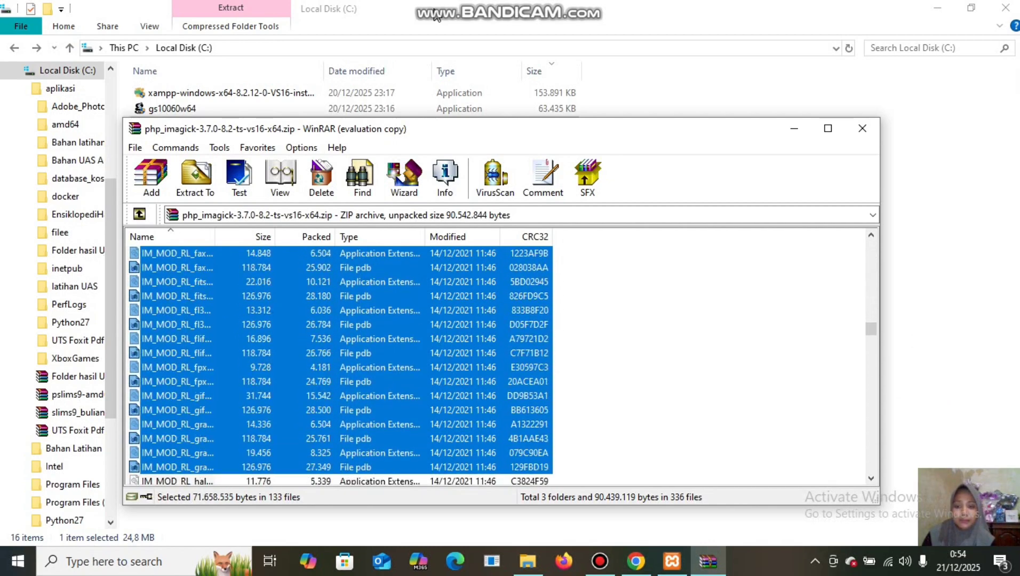
pyautogui.hotkey('shift', 'Down')
pyautogui.hotkey('shift', 'Down')
pyautogui.hotkey('shift', 'Down')
pyautogui.hotkey('shift', 'Down')
pyautogui.hotkey('shift', 'Down')
pyautogui.hotkey('shift', 'Down')
pyautogui.hotkey('shift', 'Down')
pyautogui.hotkey('shift', 'Down')
pyautogui.hotkey('shift', 'Down')
pyautogui.hotkey('shift', 'Down')
pyautogui.hotkey('shift', 'Down')
pyautogui.hotkey('shift', 'Down')
pyautogui.hotkey('shift', 'Down')
pyautogui.hotkey('shift', 'Down')
pyautogui.hotkey('shift', 'Down')
pyautogui.hotkey('shift', 'Down')
pyautogui.hotkey('shift', 'Down')
pyautogui.hotkey('shift', 'Down')
pyautogui.hotkey('shift', 'Down')
pyautogui.hotkey('shift', 'Down')
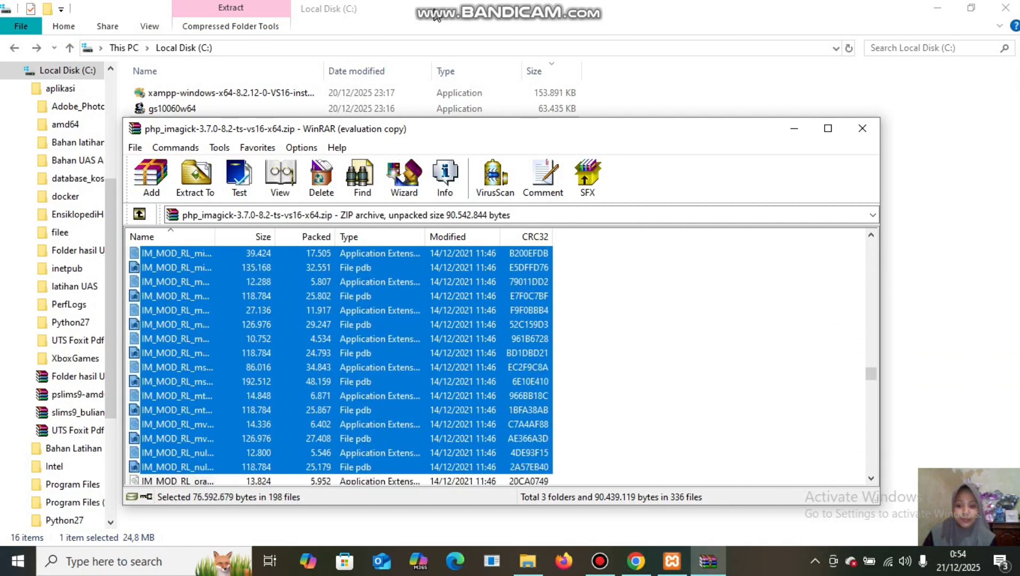
pyautogui.hotkey('shift', 'Down')
pyautogui.hotkey('shift', 'Down')
pyautogui.hotkey('shift', 'Down')
pyautogui.hotkey('shift', 'Down')
pyautogui.hotkey('shift', 'Down')
pyautogui.hotkey('shift', 'Down')
pyautogui.hotkey('shift', 'Down')
pyautogui.hotkey('shift', 'Down')
pyautogui.hotkey('shift', 'Down')
pyautogui.hotkey('shift', 'Down')
pyautogui.hotkey('shift', 'Down')
pyautogui.hotkey('shift', 'Down')
pyautogui.hotkey('shift', 'Down')
pyautogui.hotkey('shift', 'Down')
pyautogui.hotkey('shift', 'Down')
pyautogui.hotkey('shift', 'Down')
pyautogui.hotkey('shift', 'Down')
pyautogui.hotkey('shift', 'Down')
pyautogui.hotkey('shift', 'Down')
pyautogui.hotkey('shift', 'Down')
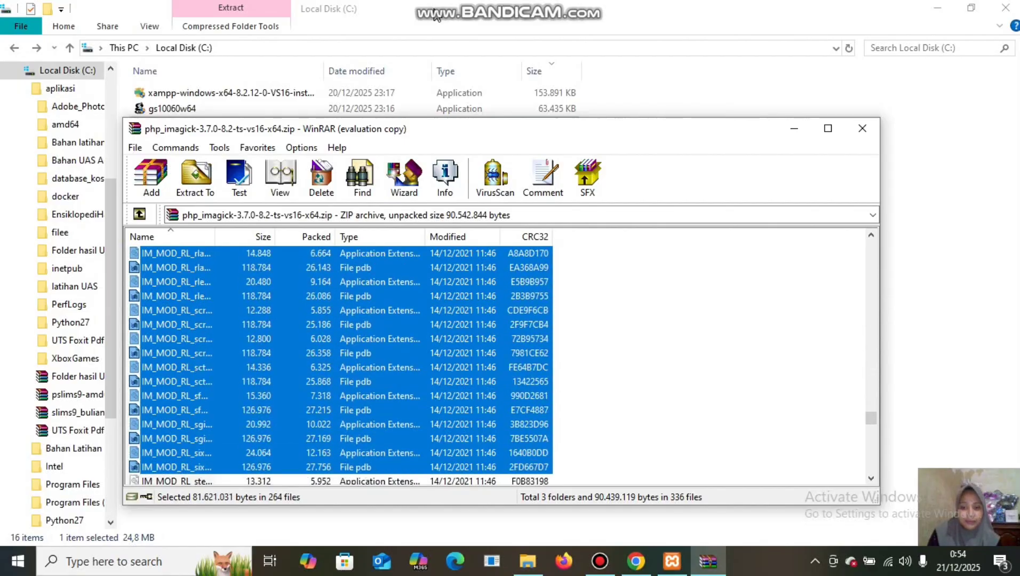
pyautogui.hotkey('shift', 'Down')
pyautogui.hotkey('shift', 'Down')
pyautogui.hotkey('shift', 'Down')
pyautogui.hotkey('shift', 'Down')
pyautogui.hotkey('shift', 'Down')
pyautogui.hotkey('shift', 'Down')
pyautogui.hotkey('shift', 'Down')
pyautogui.hotkey('shift', 'Down')
pyautogui.hotkey('shift', 'Down')
pyautogui.hotkey('shift', 'Down')
pyautogui.hotkey('shift', 'Down')
pyautogui.hotkey('shift', 'Down')
pyautogui.hotkey('shift', 'Down')
pyautogui.hotkey('shift', 'Down')
pyautogui.hotkey('shift', 'Down')
pyautogui.hotkey('shift', 'Down')
pyautogui.hotkey('shift', 'Down')
pyautogui.hotkey('shift', 'Down')
pyautogui.hotkey('shift', 'Down')
pyautogui.hotkey('shift', 'Down')
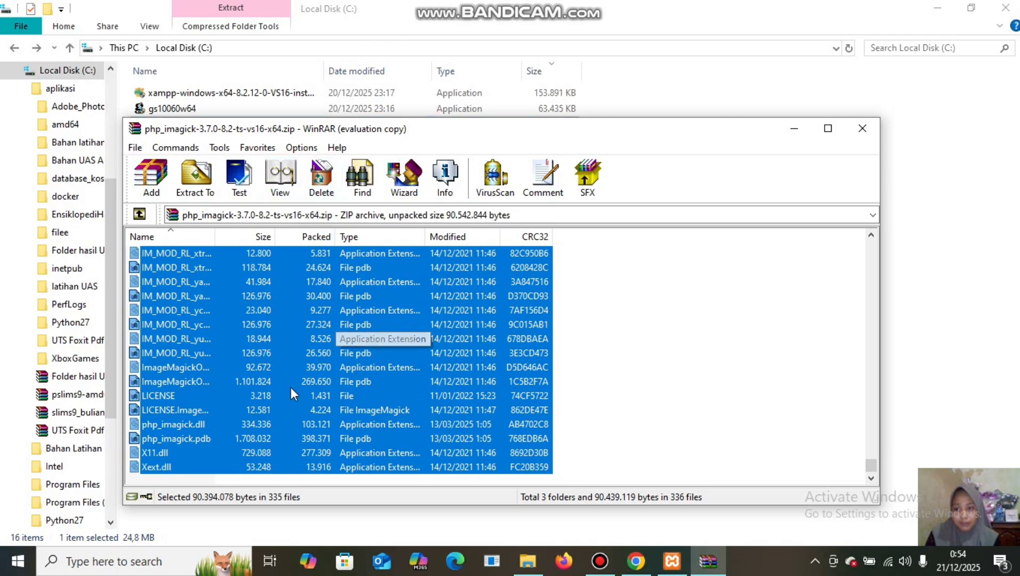
# Exclude php_imagick.dll and extract the remaining 334 files into C:\xampp\apache\bin.
pyautogui.keyDown('ctrl'); pyautogui.click(212, 423); pyautogui.keyUp('ctrl')
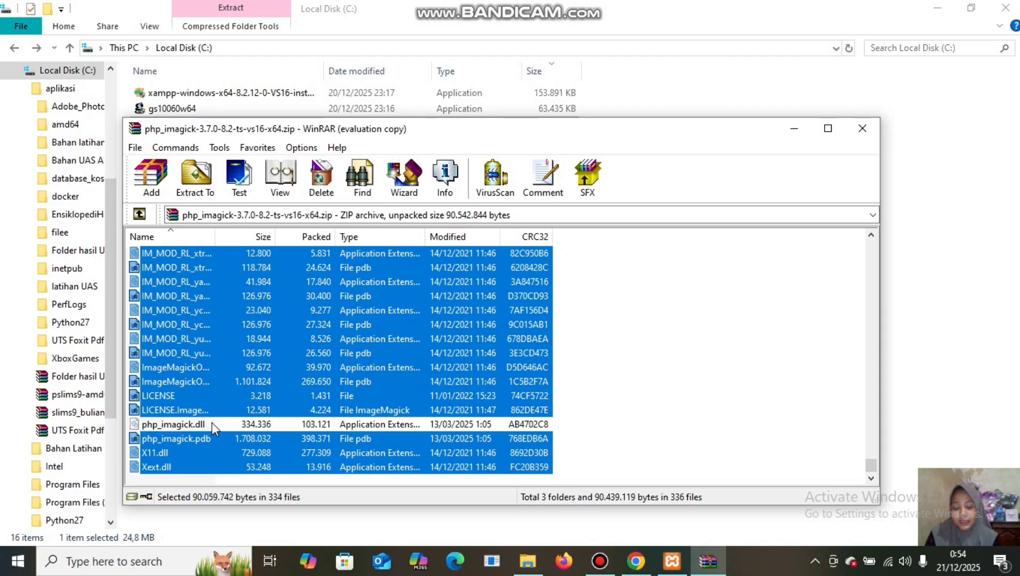
pyautogui.rightClick(329, 319)
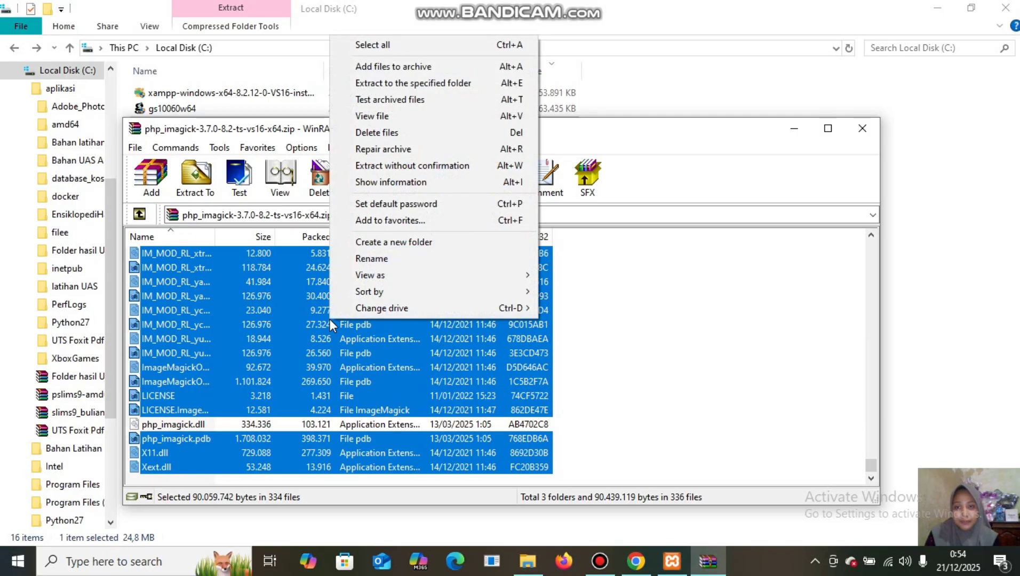
pyautogui.click(392, 88)
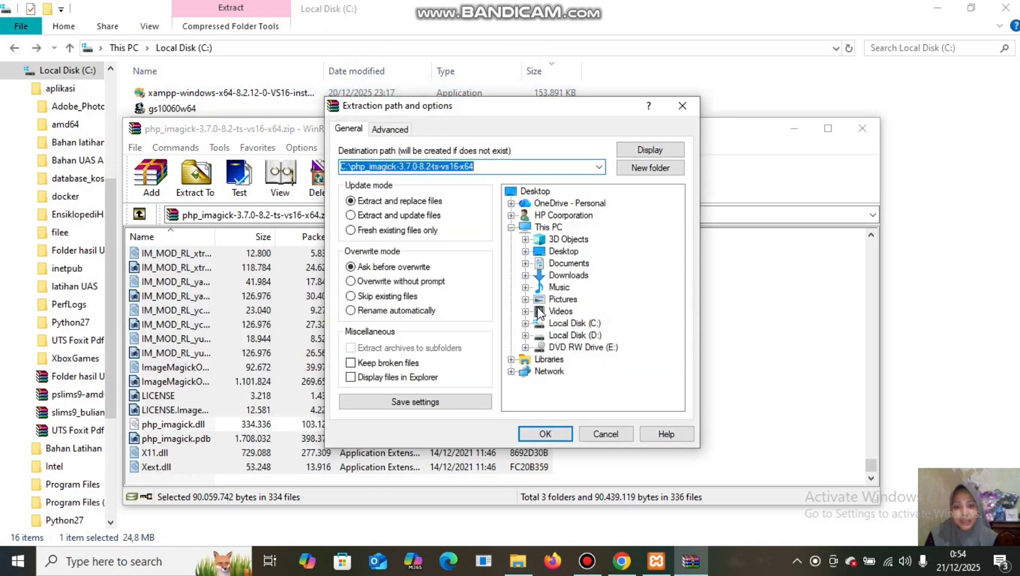
pyautogui.click(525, 323)
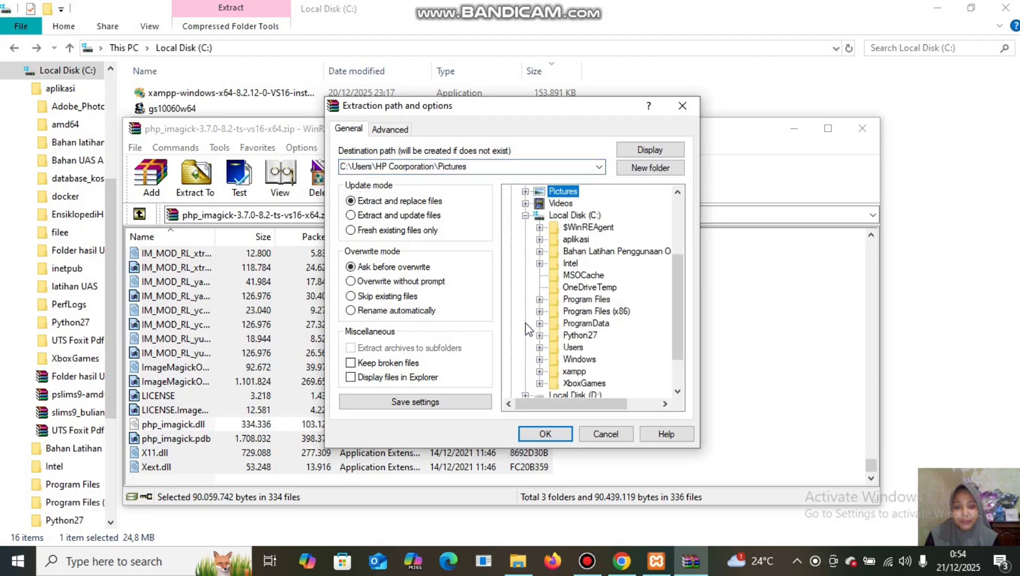
pyautogui.click(539, 372)
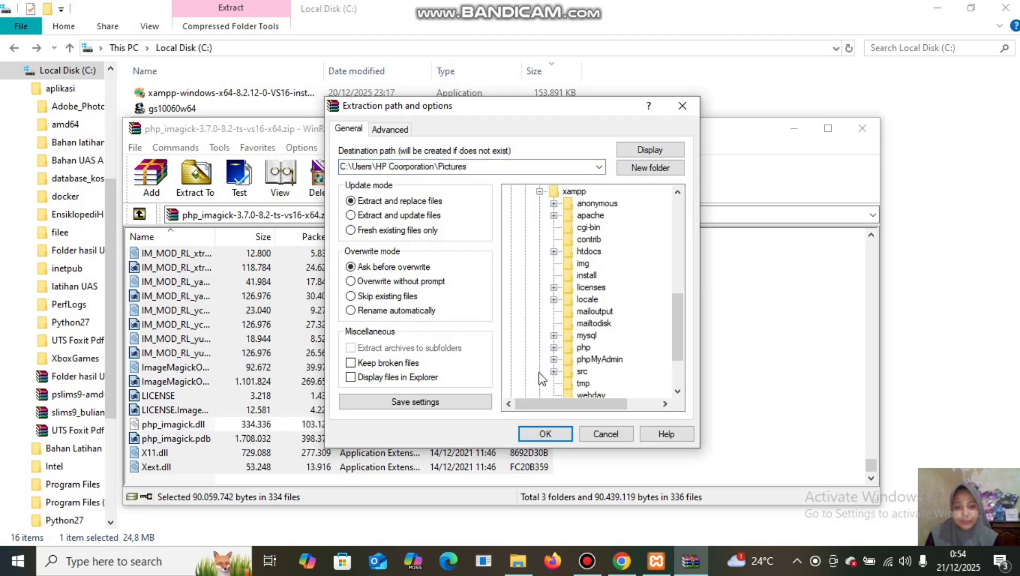
pyautogui.click(553, 215)
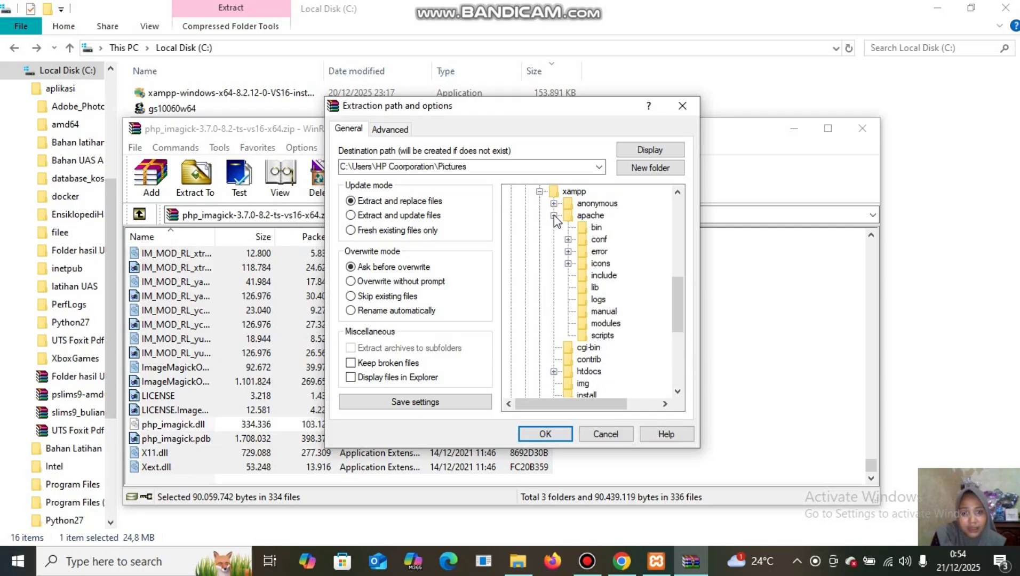
pyautogui.click(598, 227)
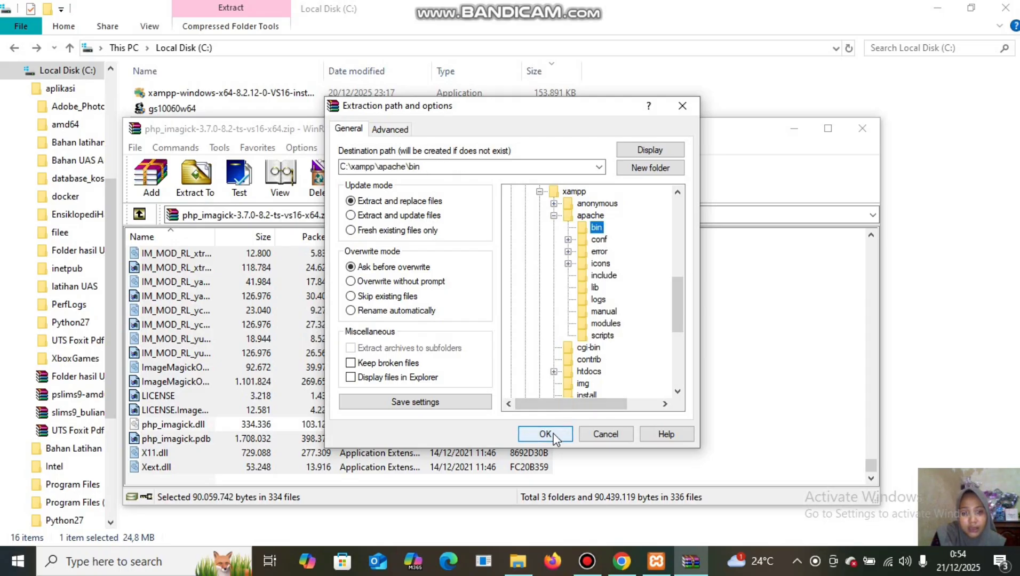
pyautogui.click(554, 437)
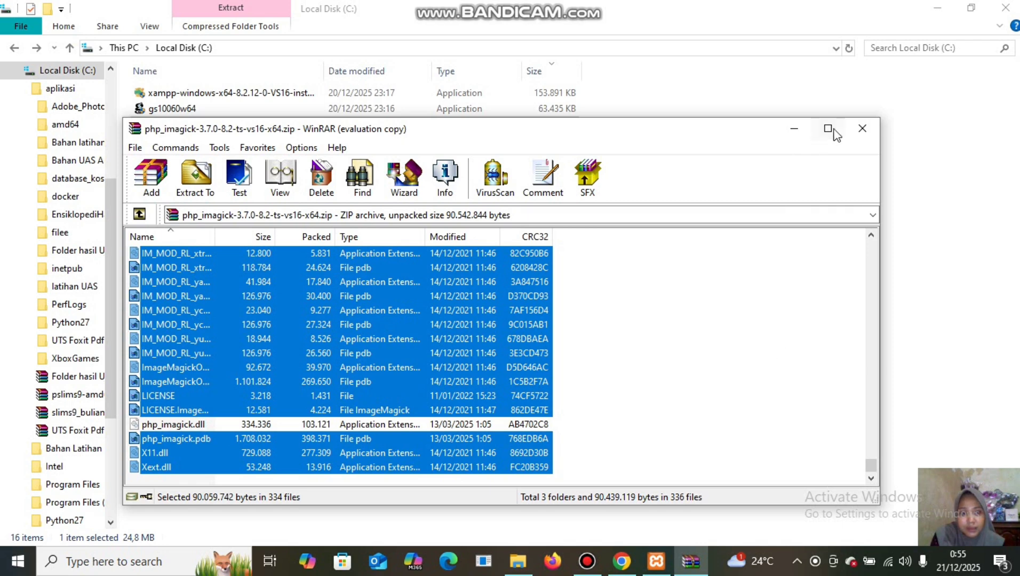
# Close WinRAR and install Notepad++ v8.7.1 in English with the default location and components.
pyautogui.click(863, 129)
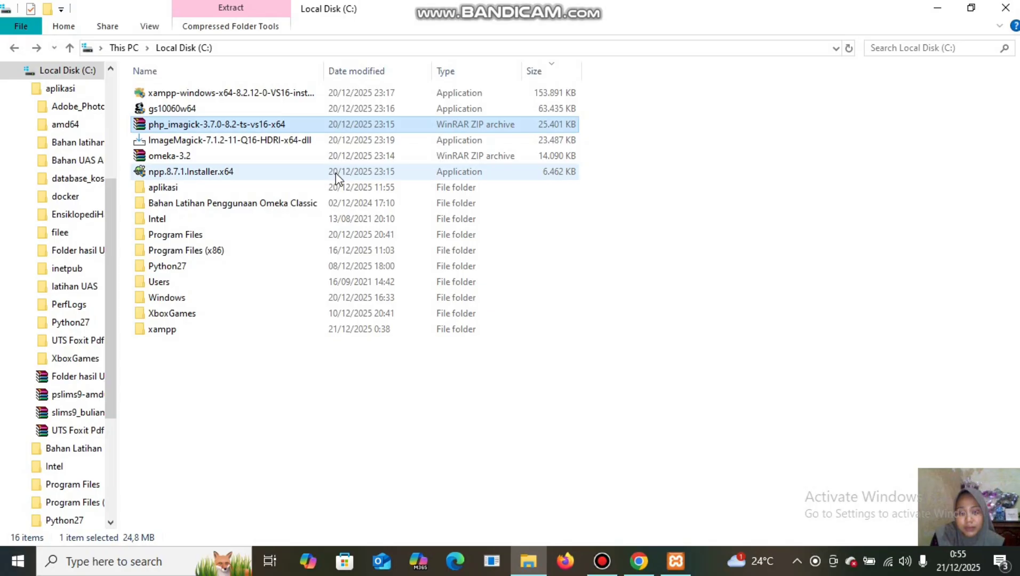
pyautogui.doubleClick(336, 178)
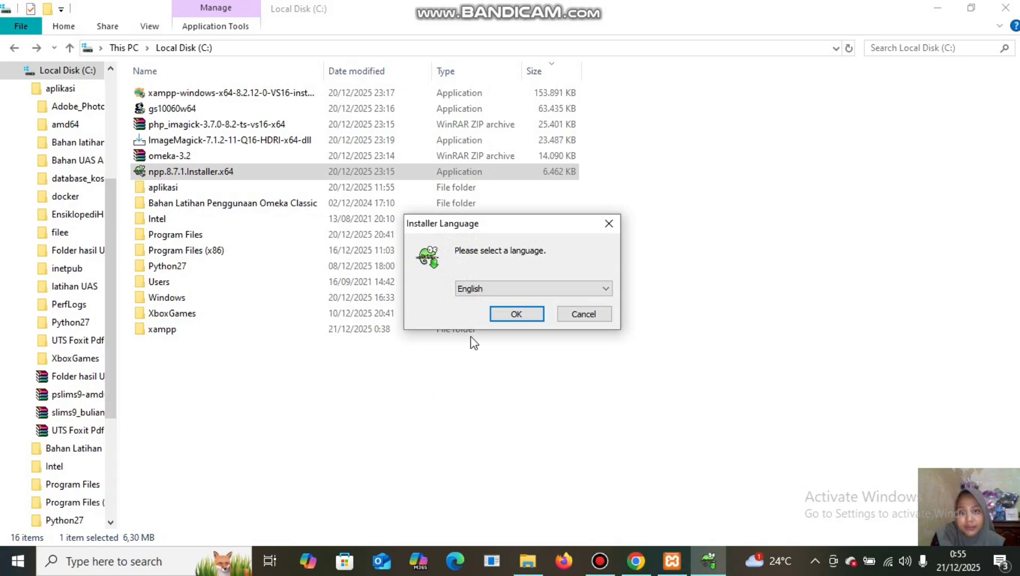
pyautogui.click(516, 314)
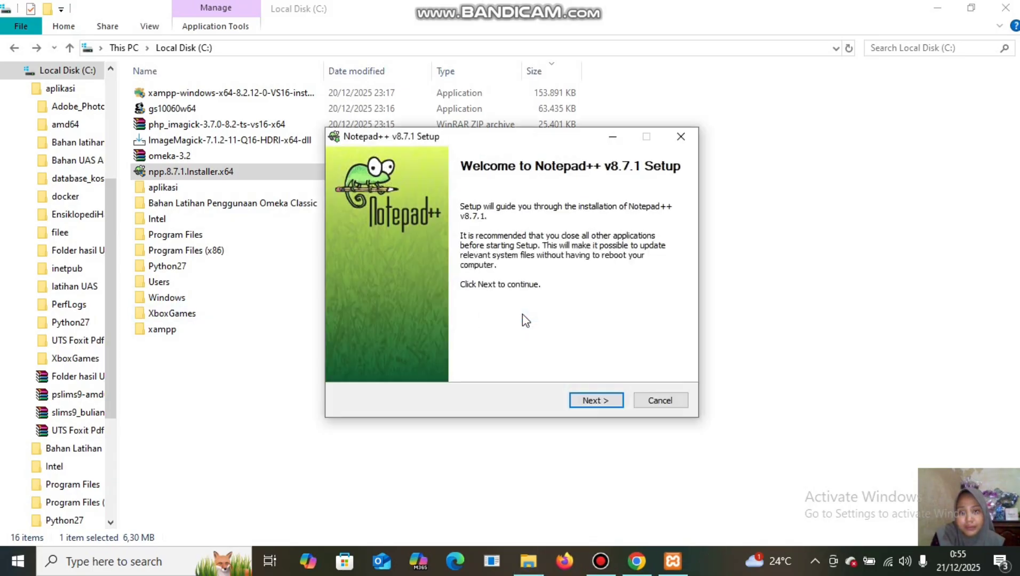
pyautogui.click(594, 403)
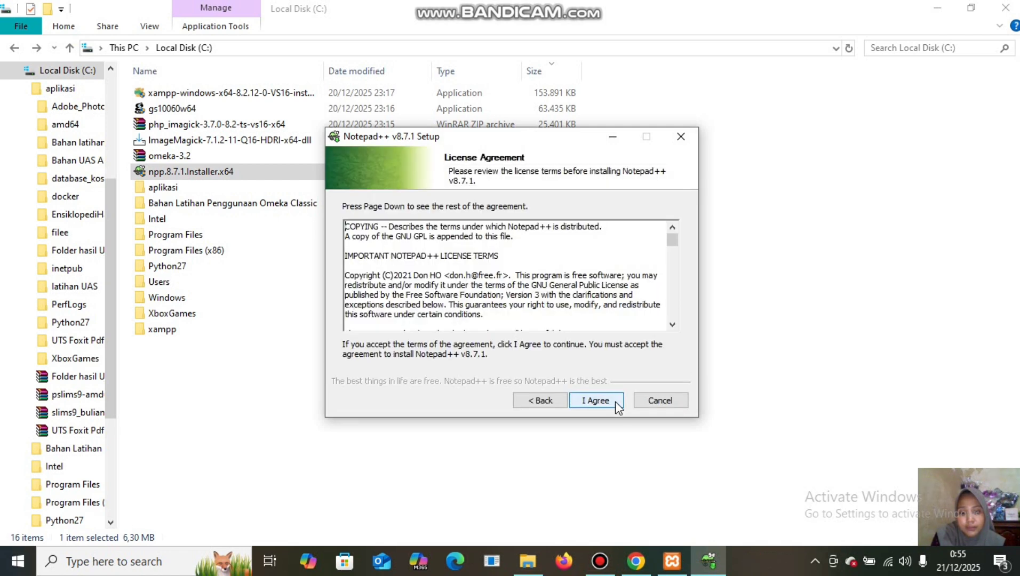
pyautogui.click(615, 401)
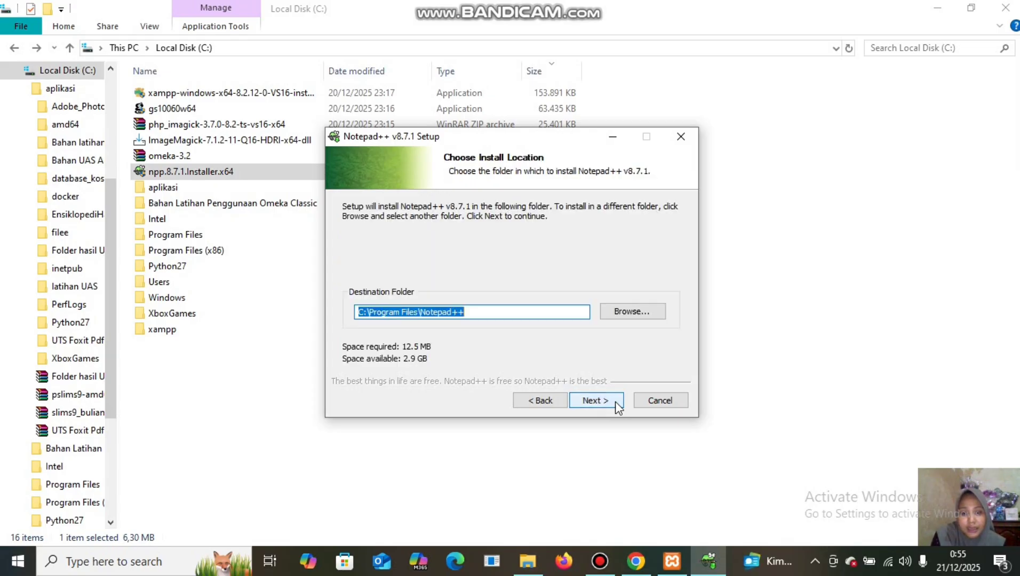
pyautogui.click(618, 403)
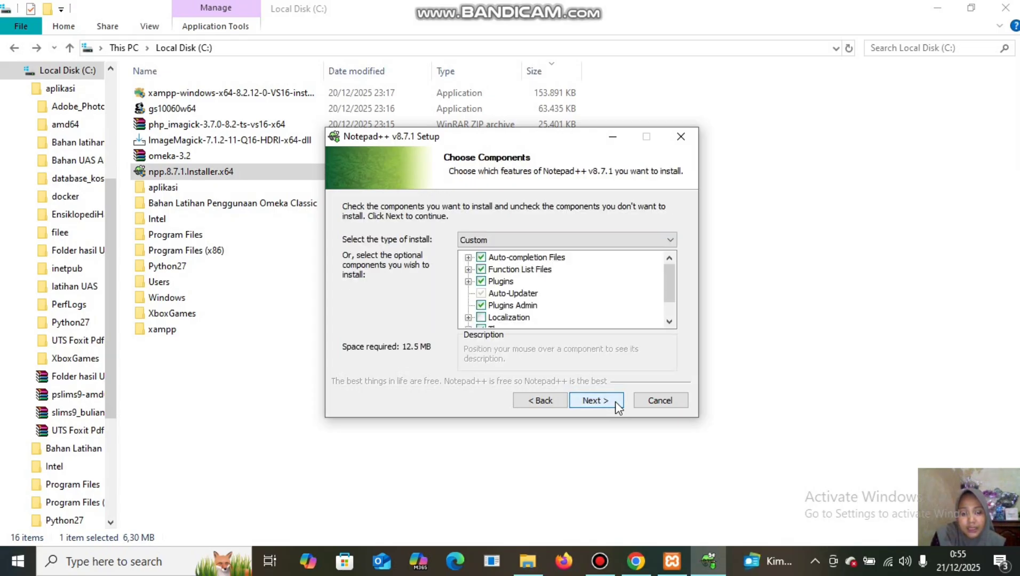
pyautogui.click(615, 403)
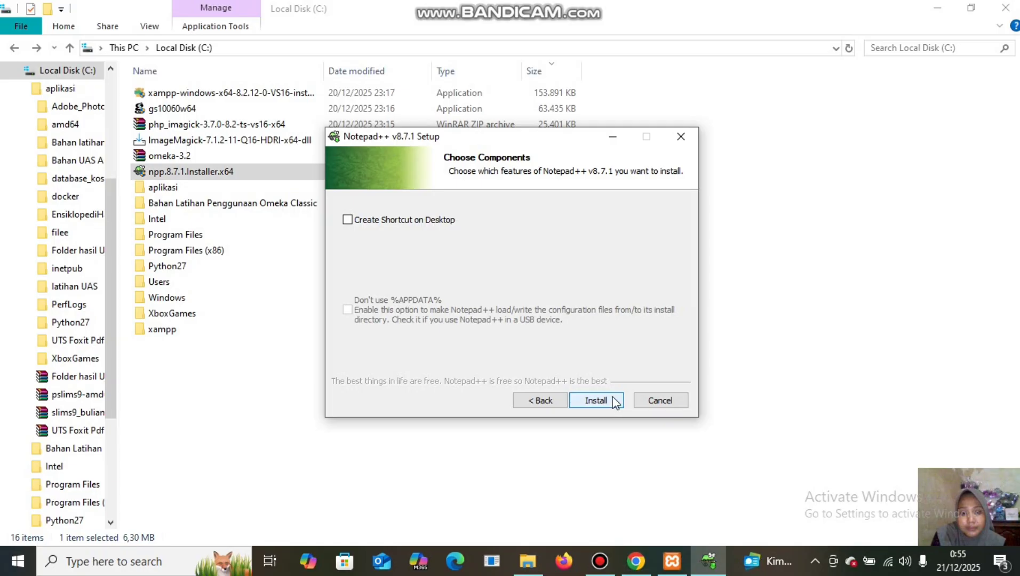
pyautogui.click(612, 404)
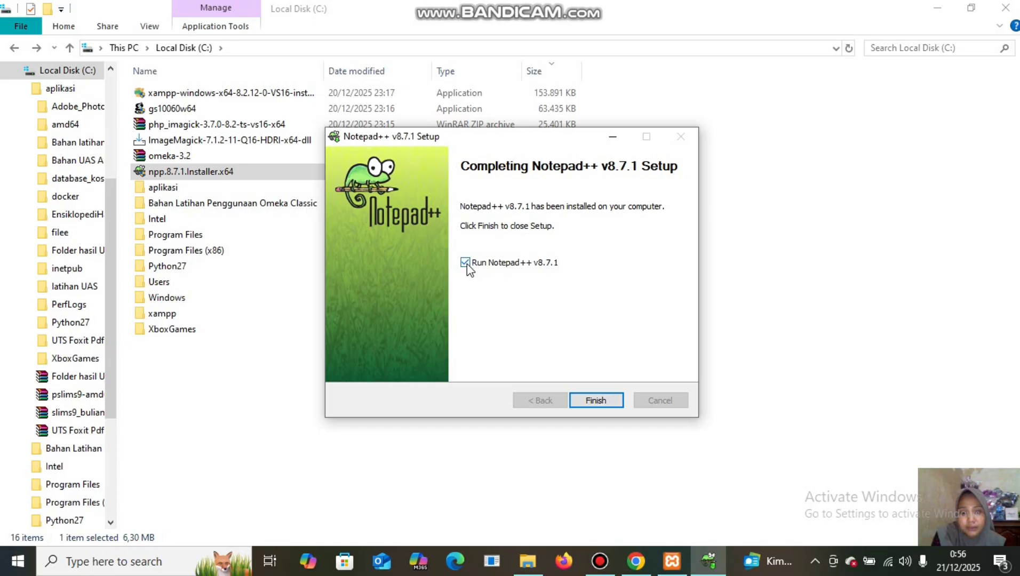
pyautogui.click(595, 400)
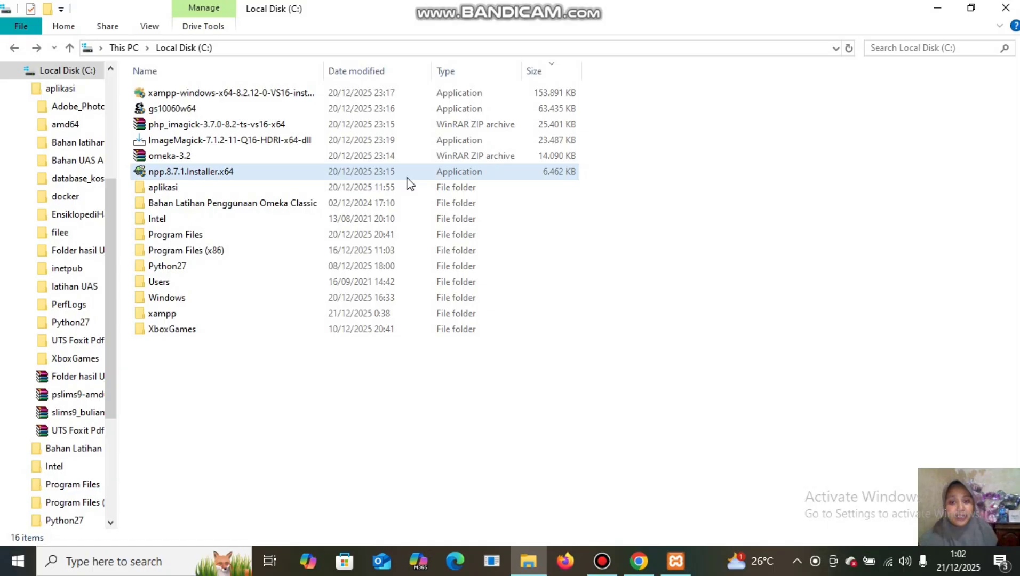
# Browse to C:\xampp\php and bring up the context menu for php.ini.
pyautogui.doubleClick(336, 315)
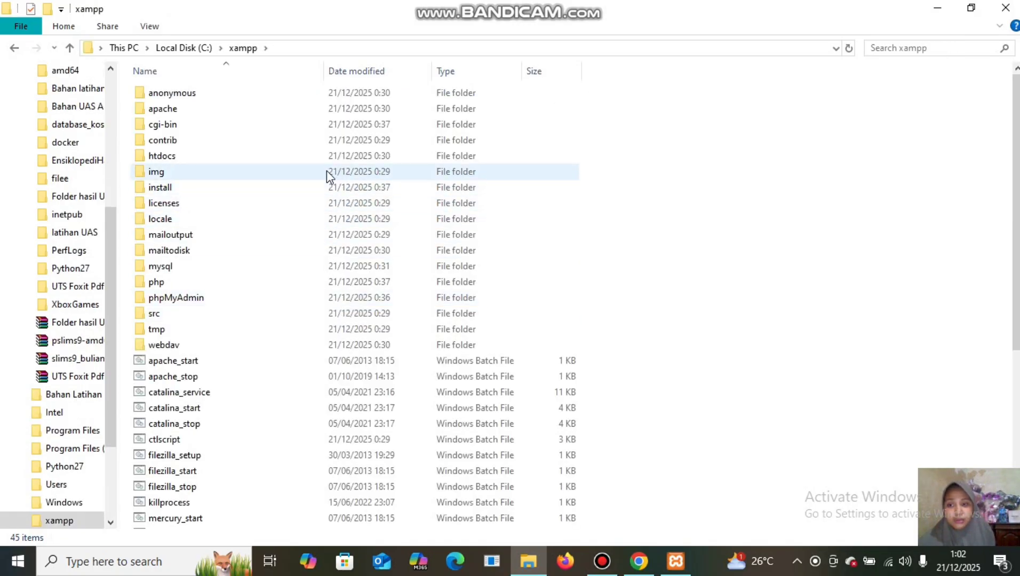
pyautogui.doubleClick(332, 281)
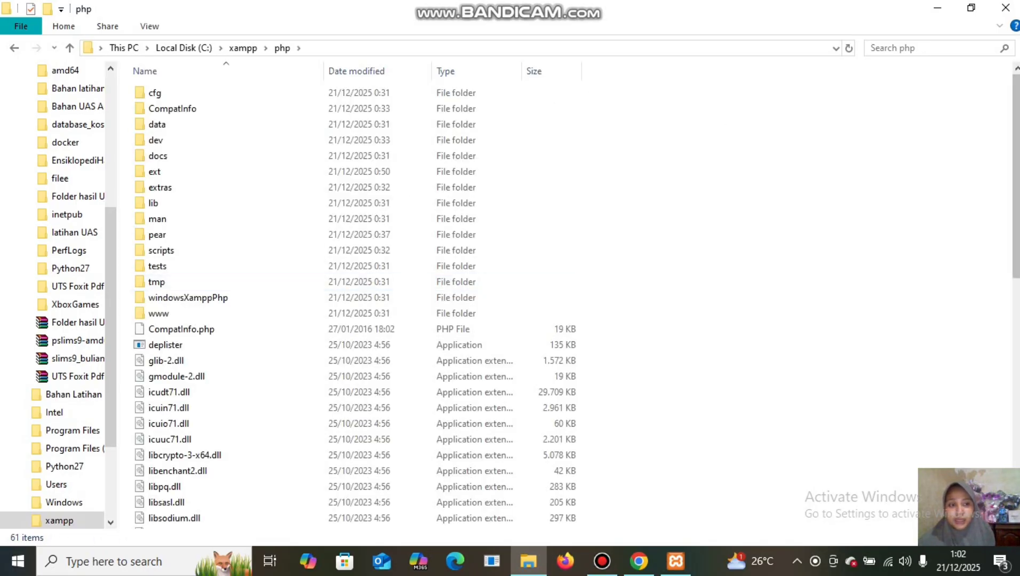
pyautogui.moveTo(1017, 104); pyautogui.dragTo(1017, 296)
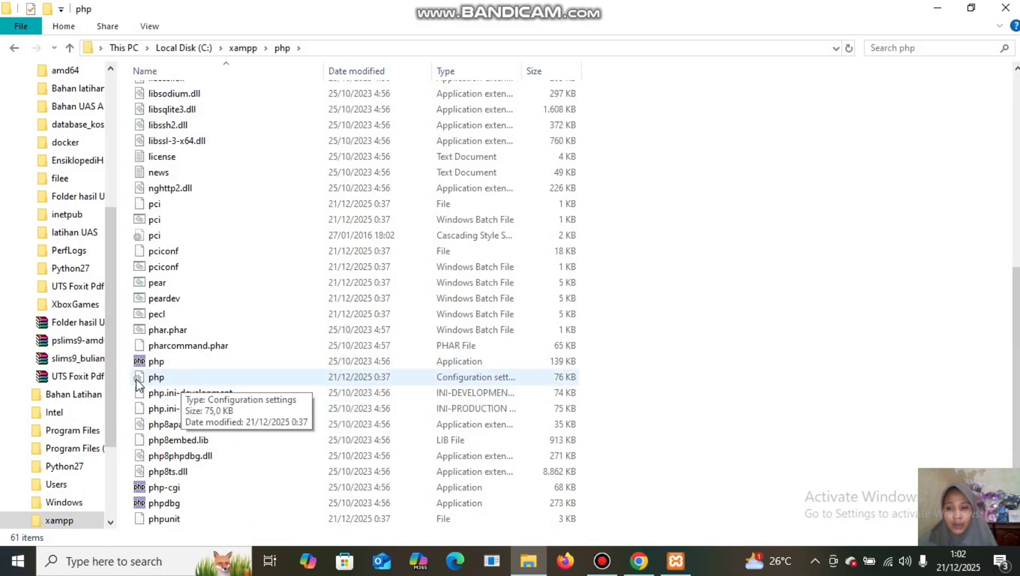
pyautogui.click(189, 379)
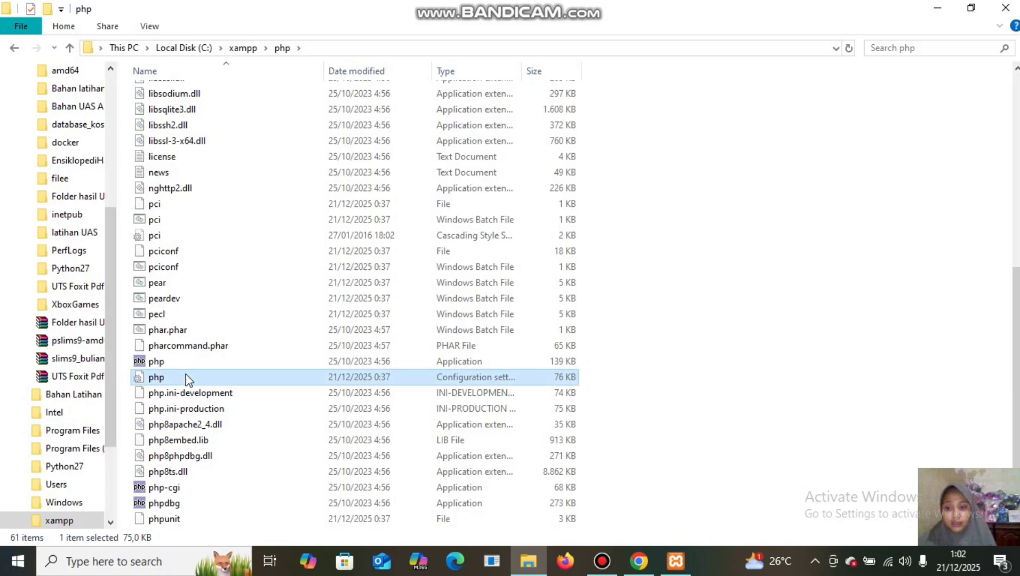
pyautogui.doubleClick(186, 376)
pyautogui.rightClick(185, 374)
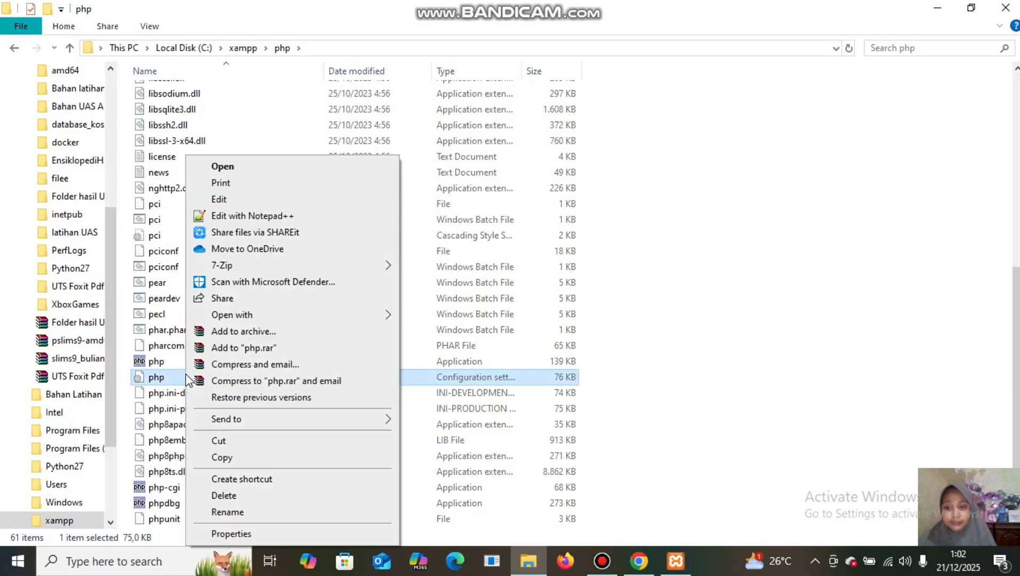
# In Notepad++, add extension=imagick on line 951 of php.ini, save, and close.
pyautogui.click(209, 217)
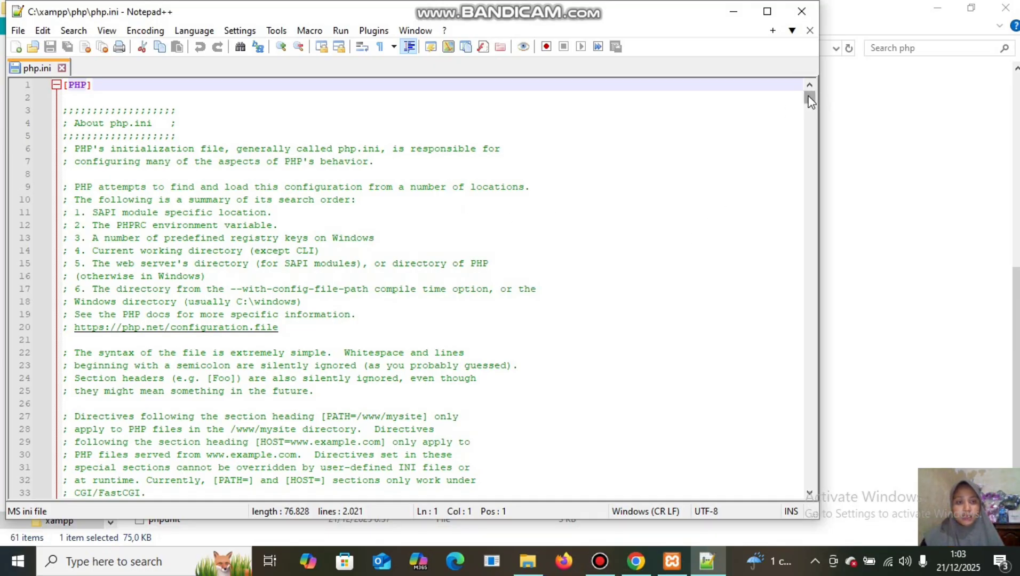
pyautogui.moveTo(810, 102); pyautogui.dragTo(823, 279)
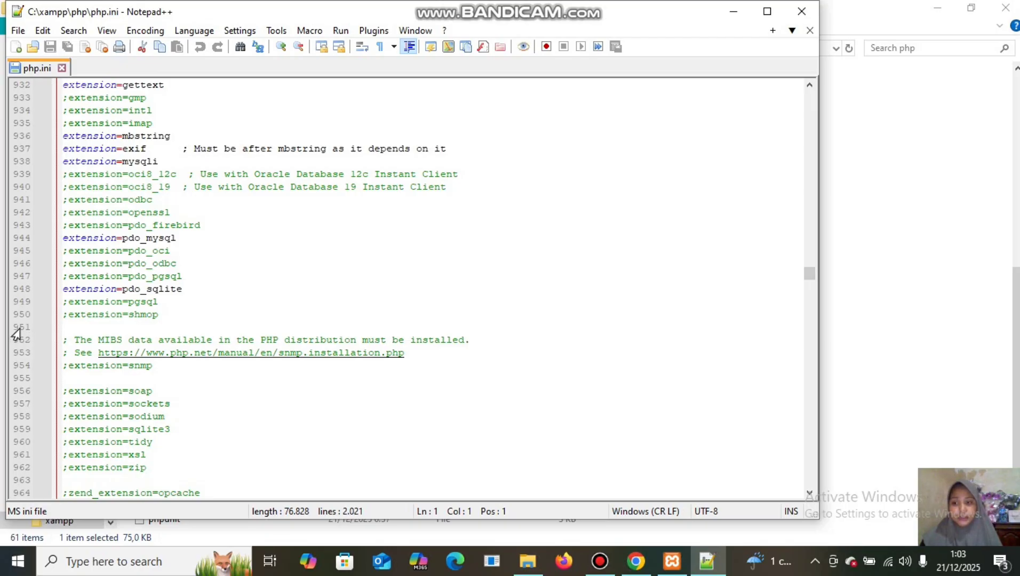
pyautogui.click(73, 328)
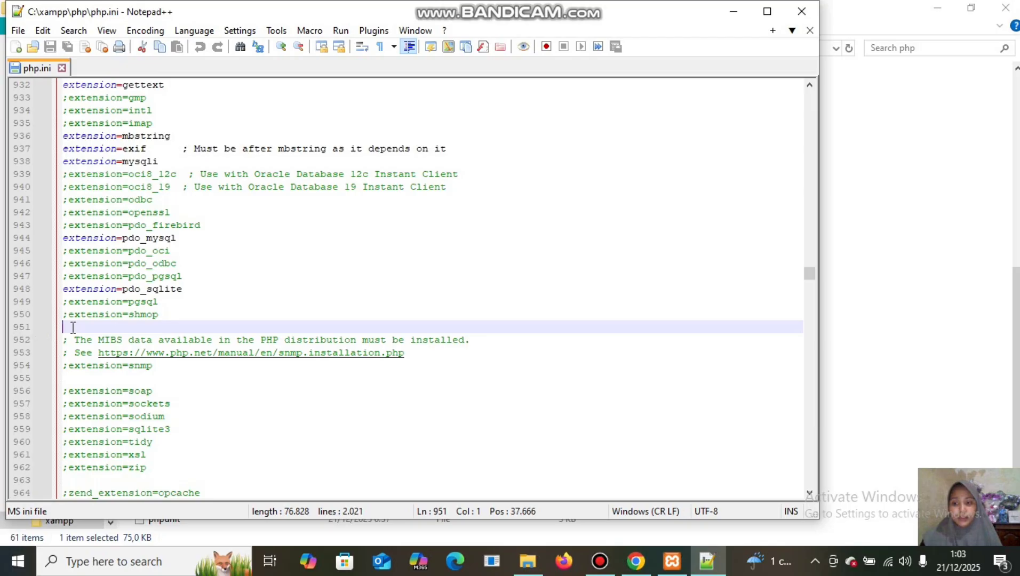
pyautogui.write('e')
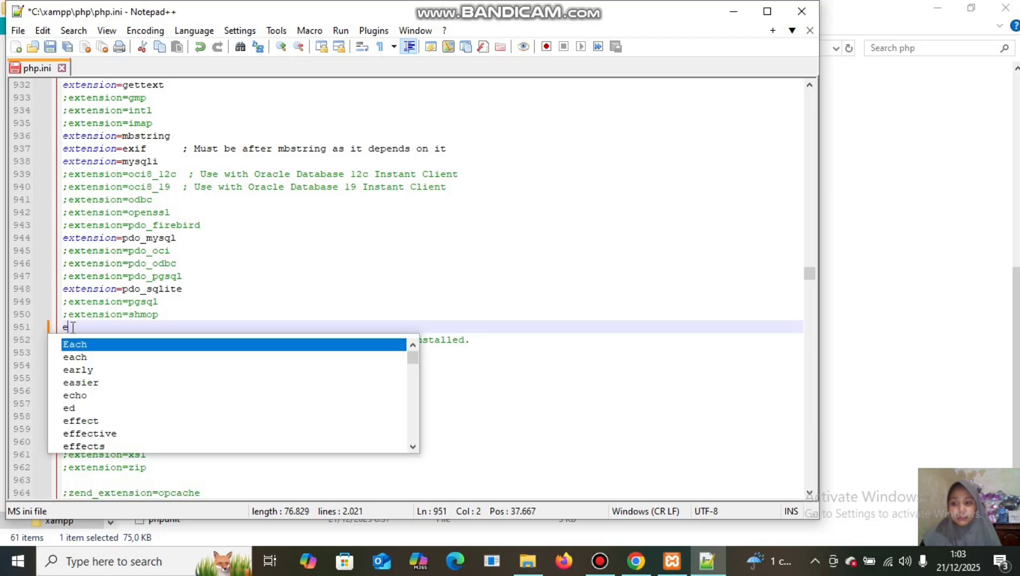
pyautogui.write('xtension')
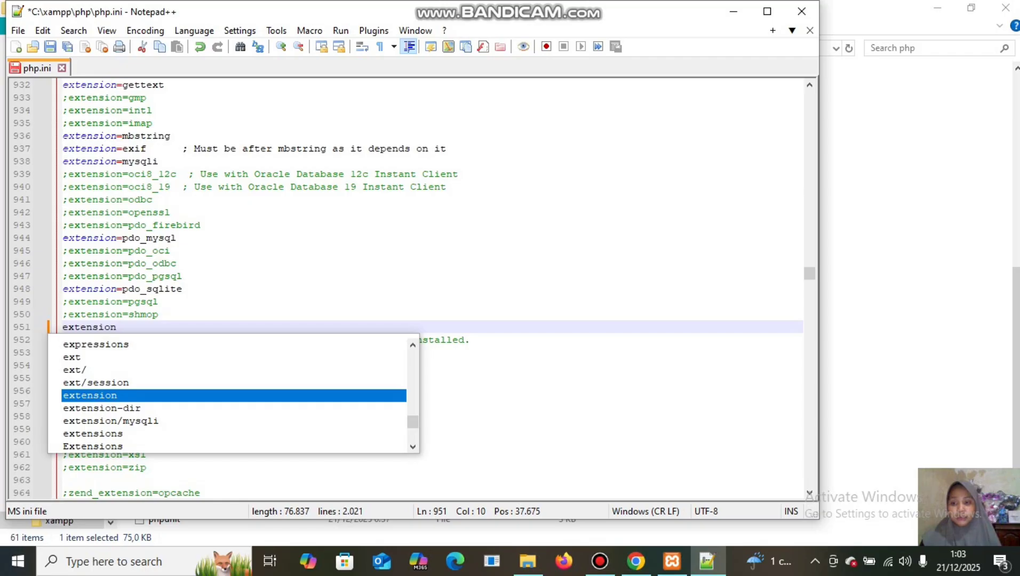
pyautogui.write('=')
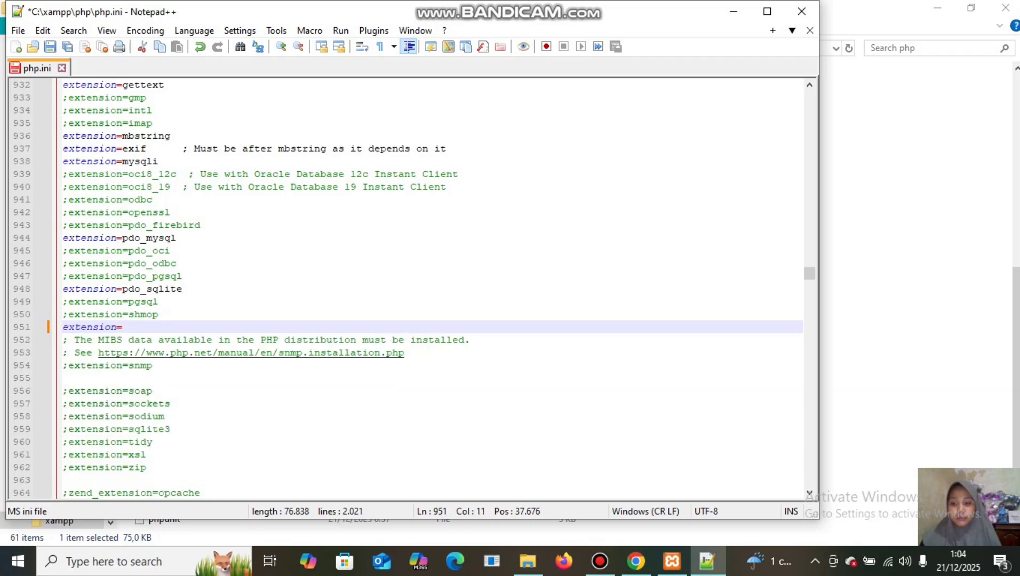
pyautogui.write('im')
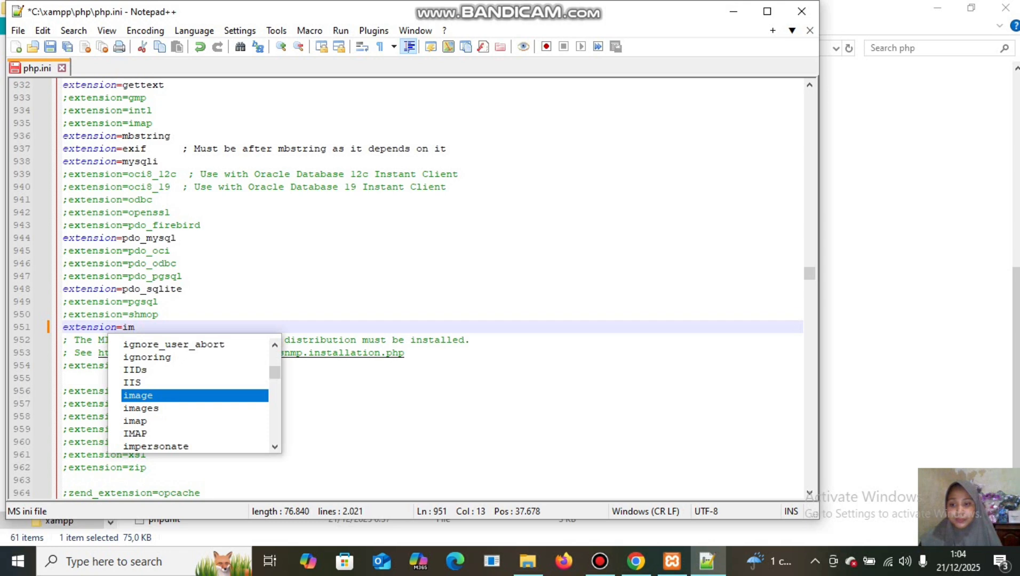
pyautogui.write('a')
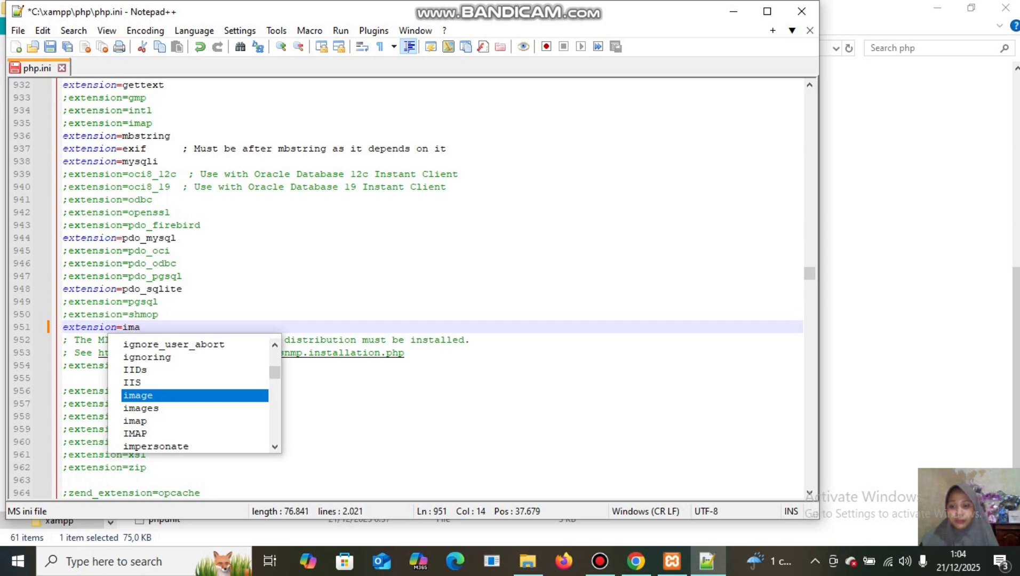
pyautogui.write('gi')
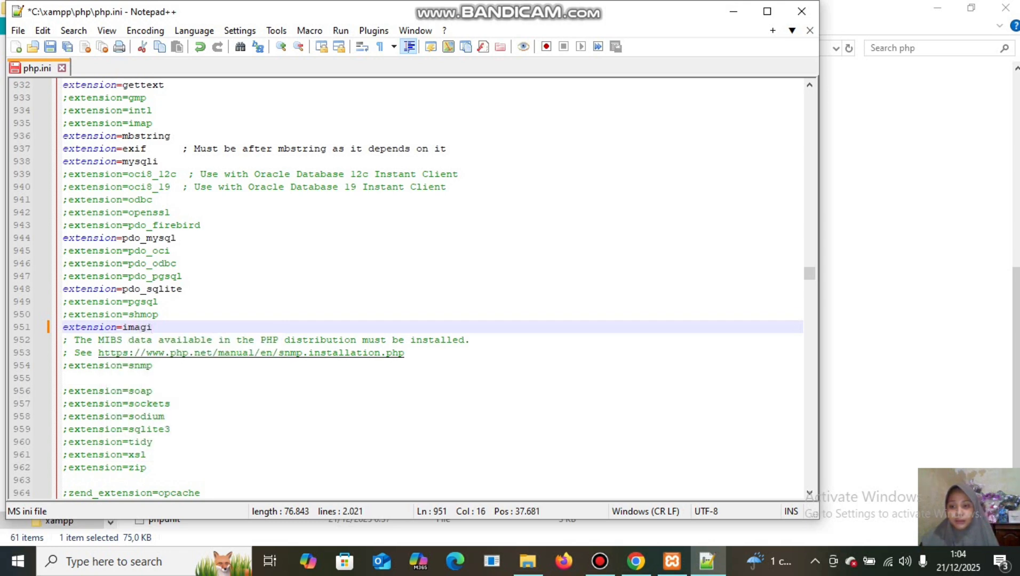
pyautogui.write('ck')
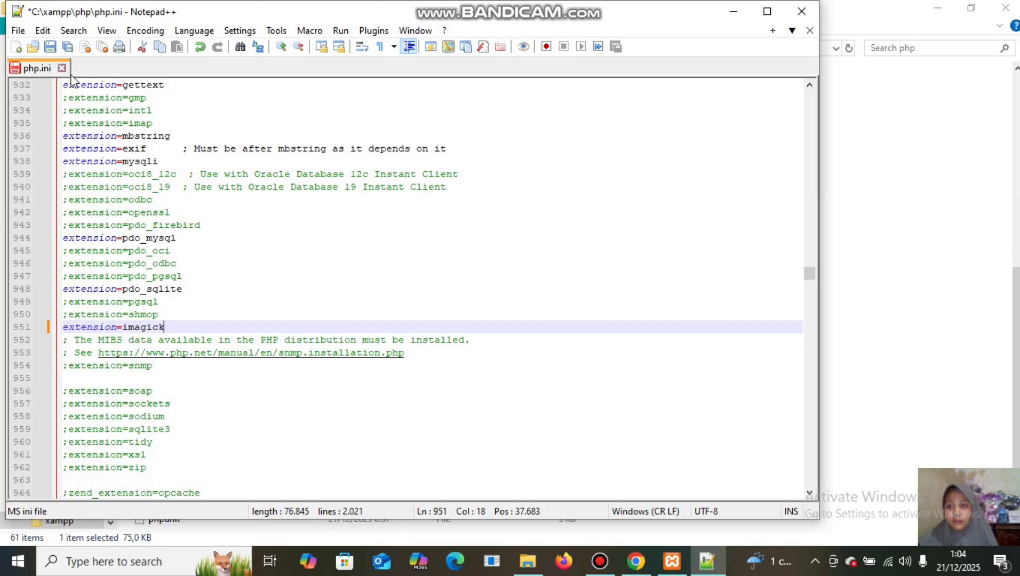
pyautogui.click(50, 47)
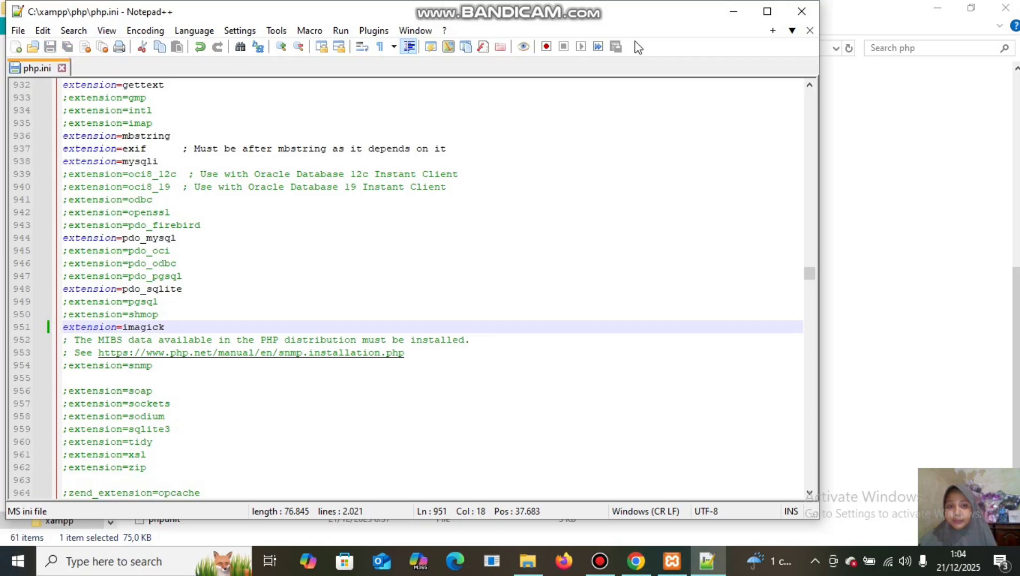
pyautogui.click(799, 12)
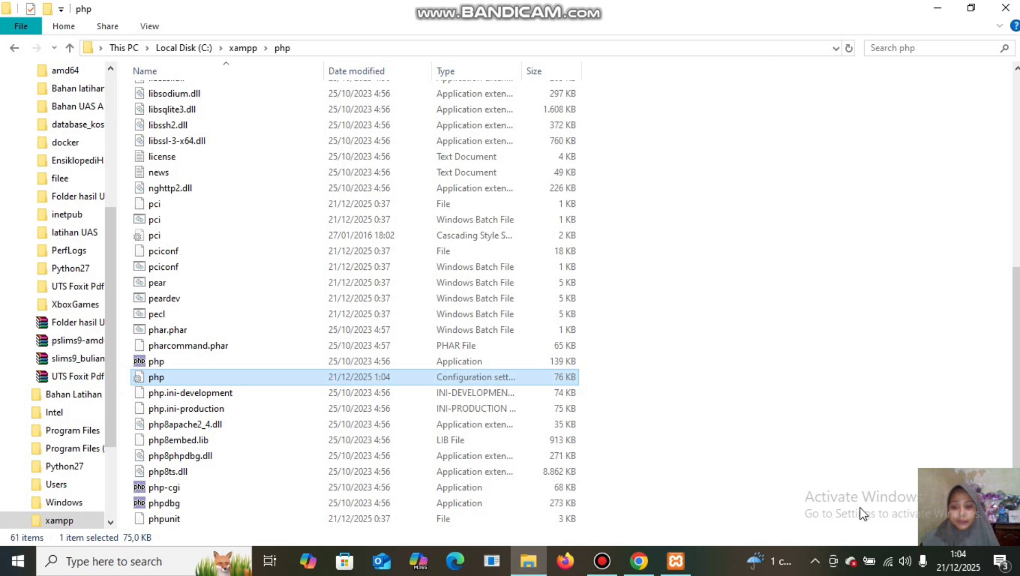
# Start Apache and MySQL in the XAMPP Control Panel, then minimize it.
pyautogui.moveTo(680, 564)
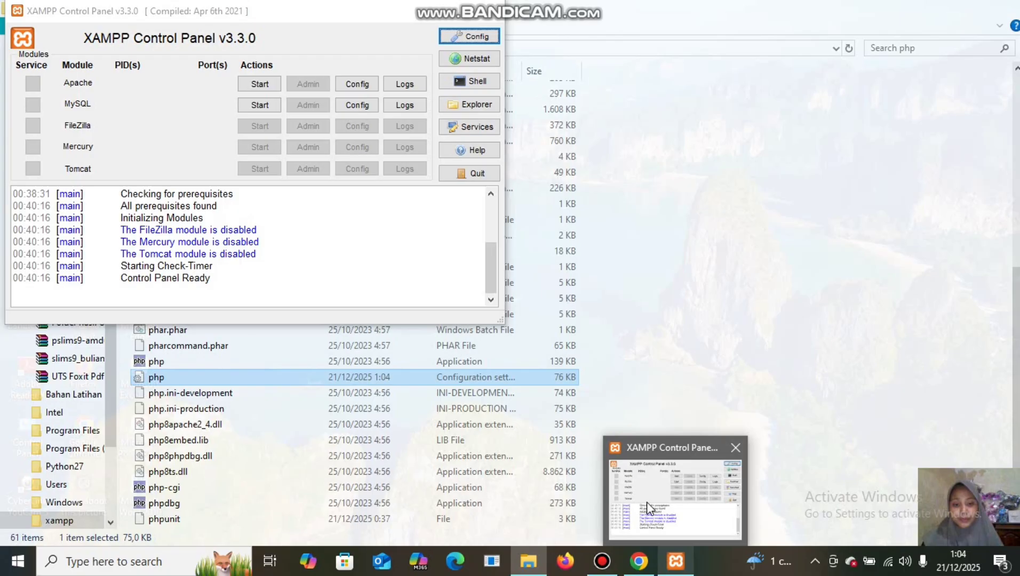
pyautogui.click(646, 502)
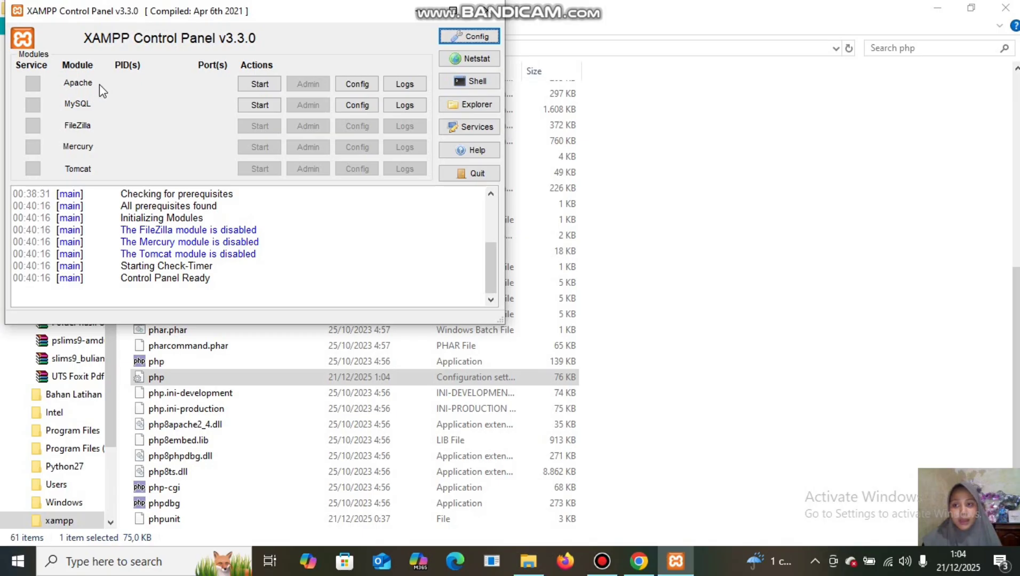
pyautogui.click(257, 86)
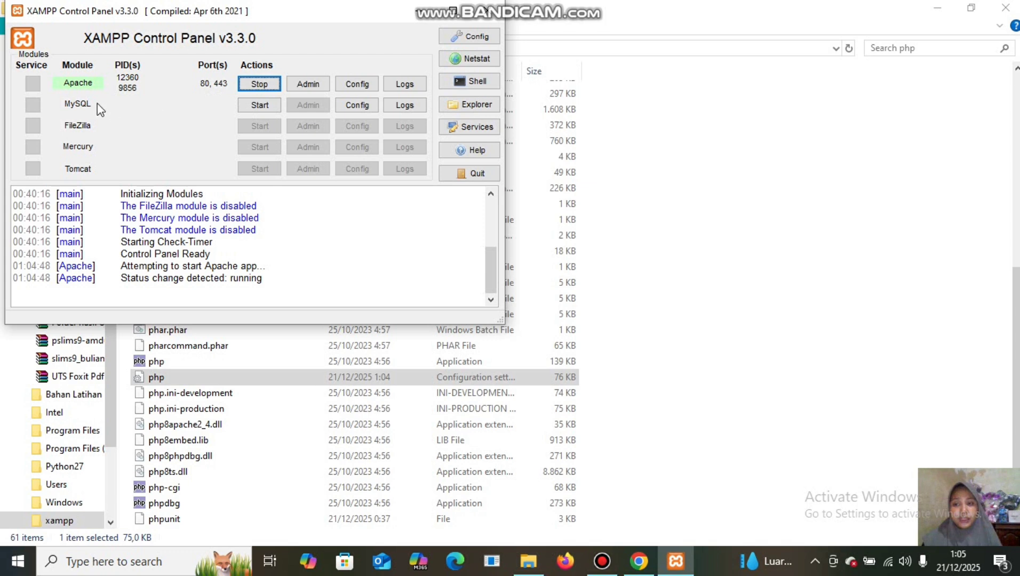
pyautogui.click(256, 106)
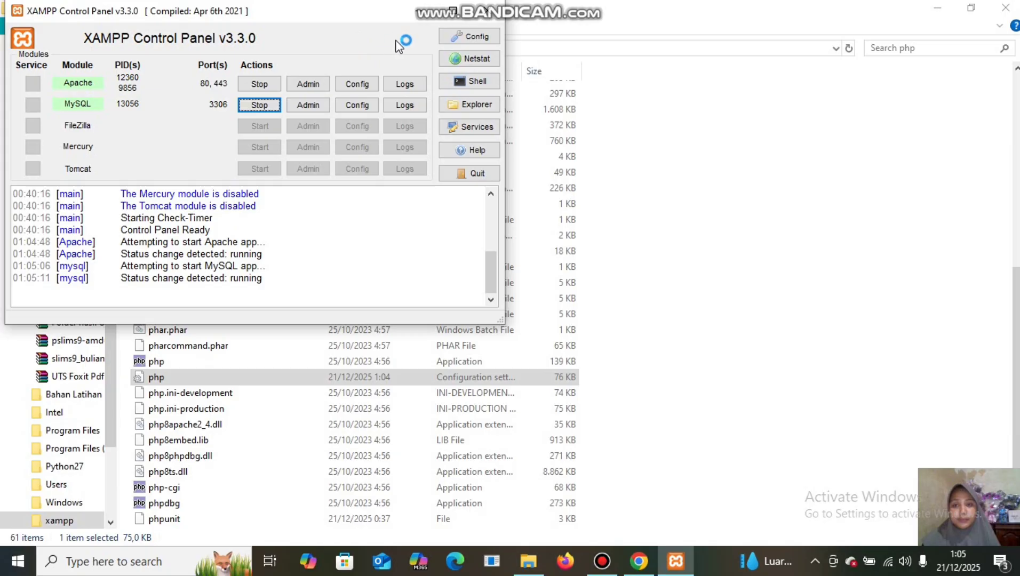
pyautogui.click(417, 12)
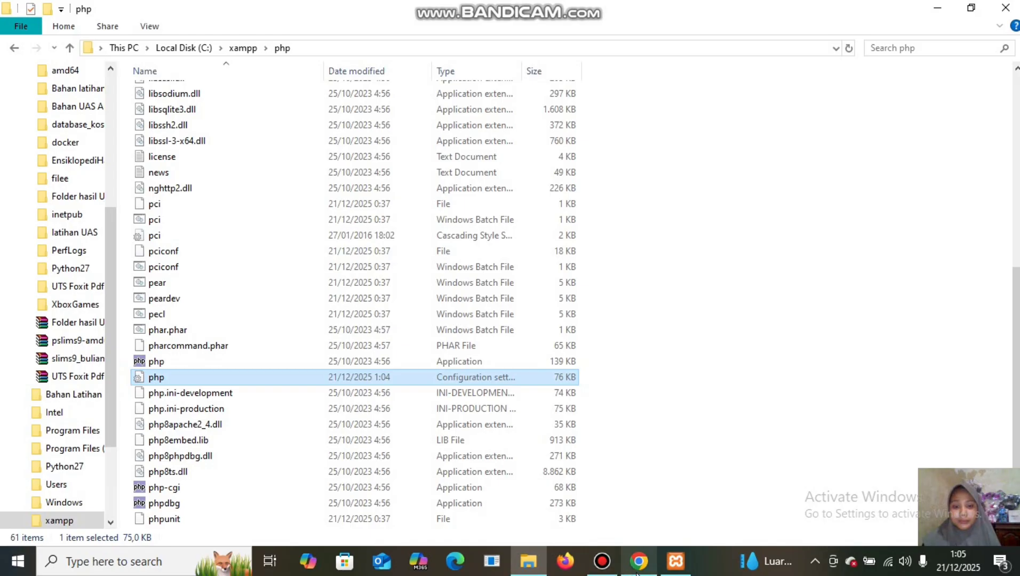
# Load localhost in a new Chrome tab to show the XAMPP dashboard.
pyautogui.moveTo(641, 561)
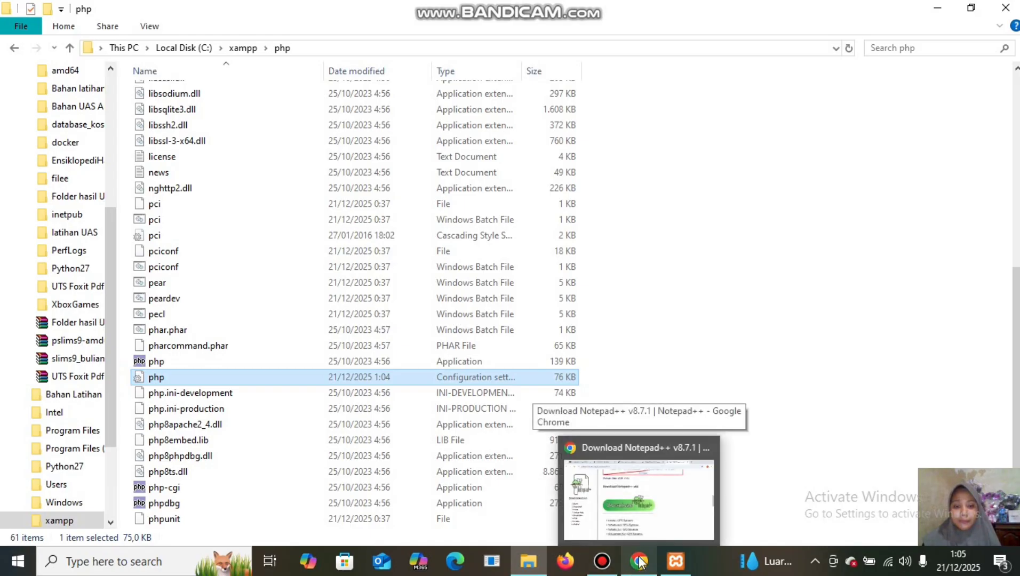
pyautogui.moveTo(642, 492)
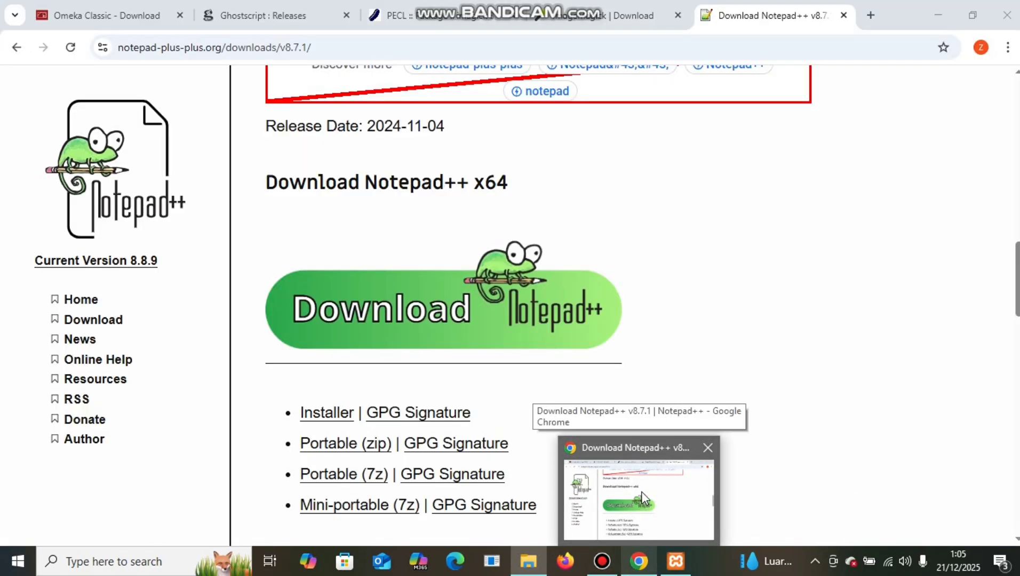
pyautogui.click(642, 491)
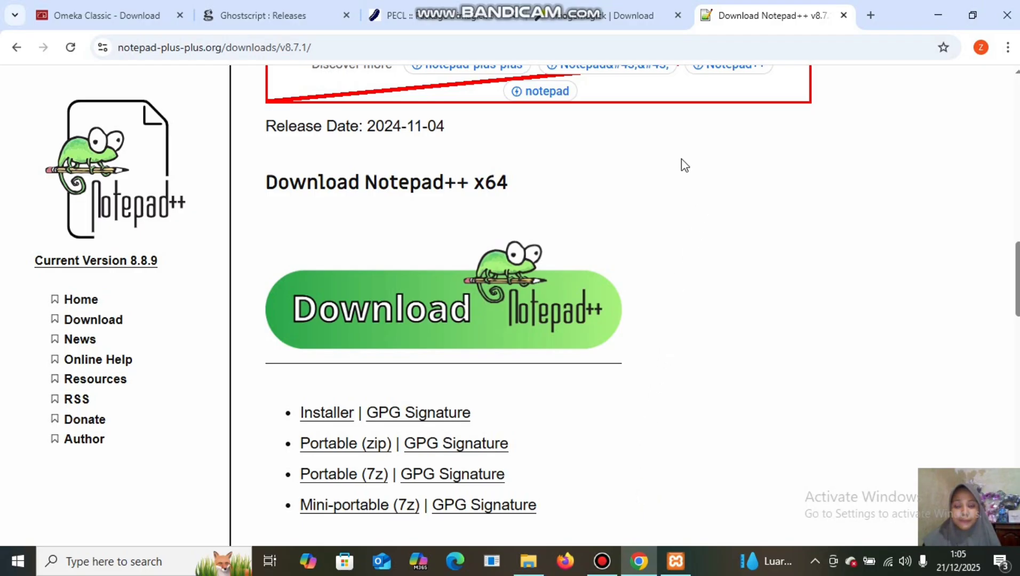
pyautogui.click(870, 14)
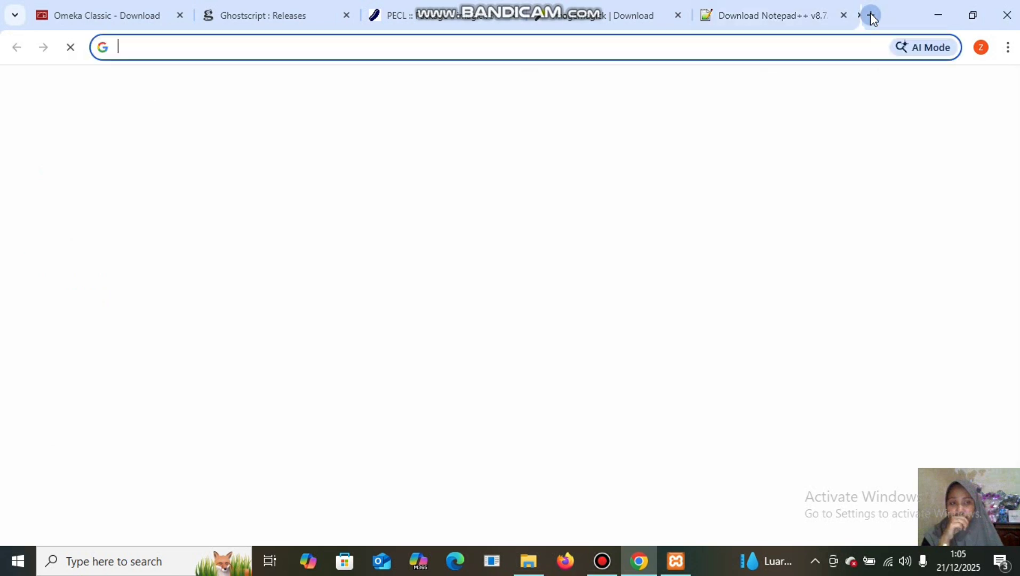
pyautogui.click(595, 48)
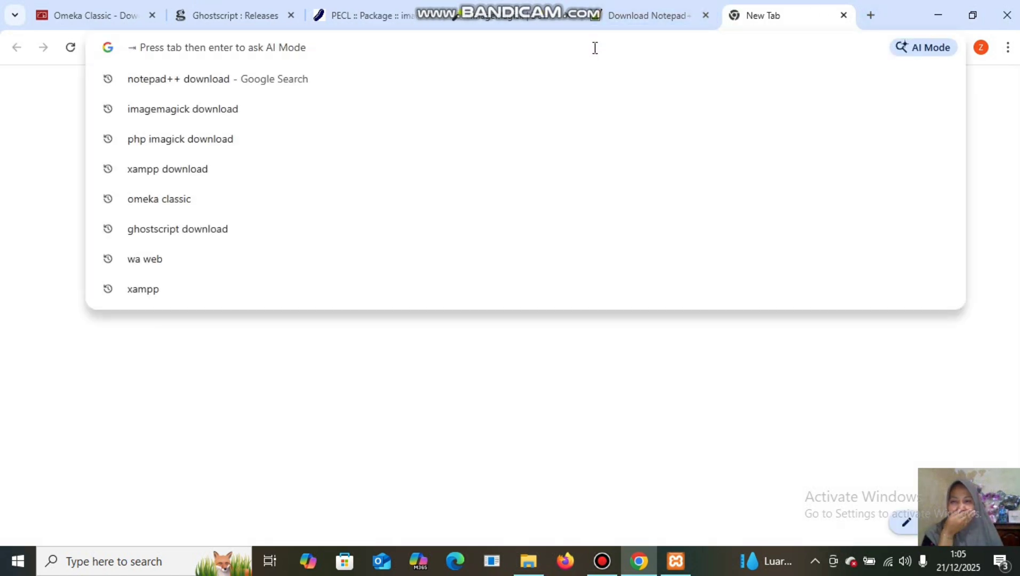
pyautogui.write('localhost')
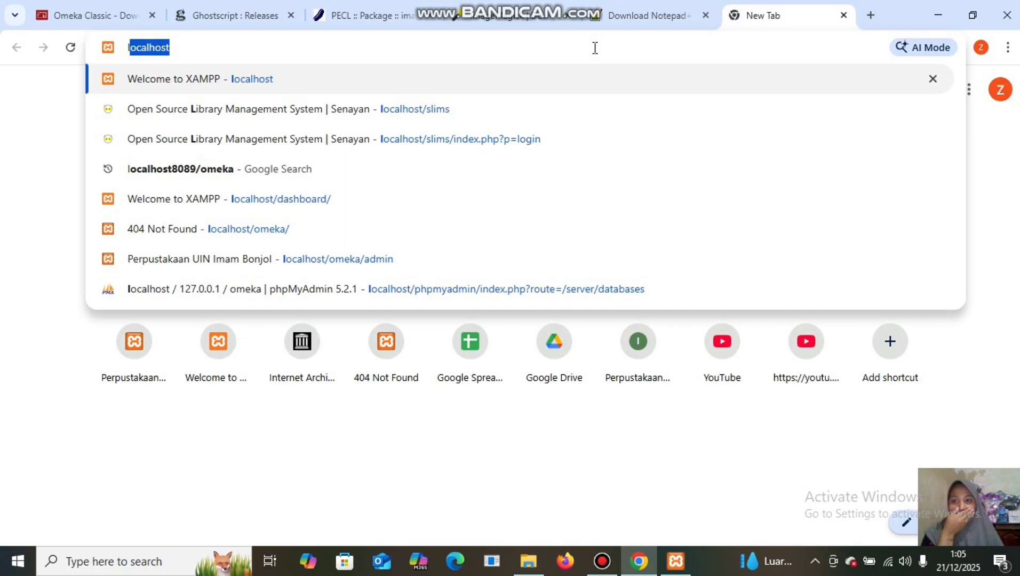
pyautogui.click(542, 48)
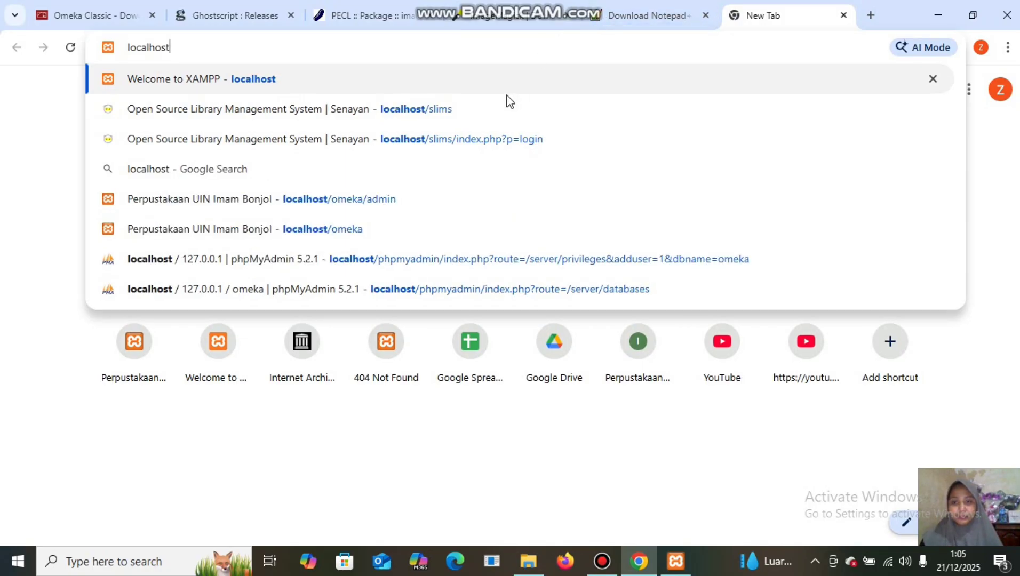
pyautogui.press('Return')
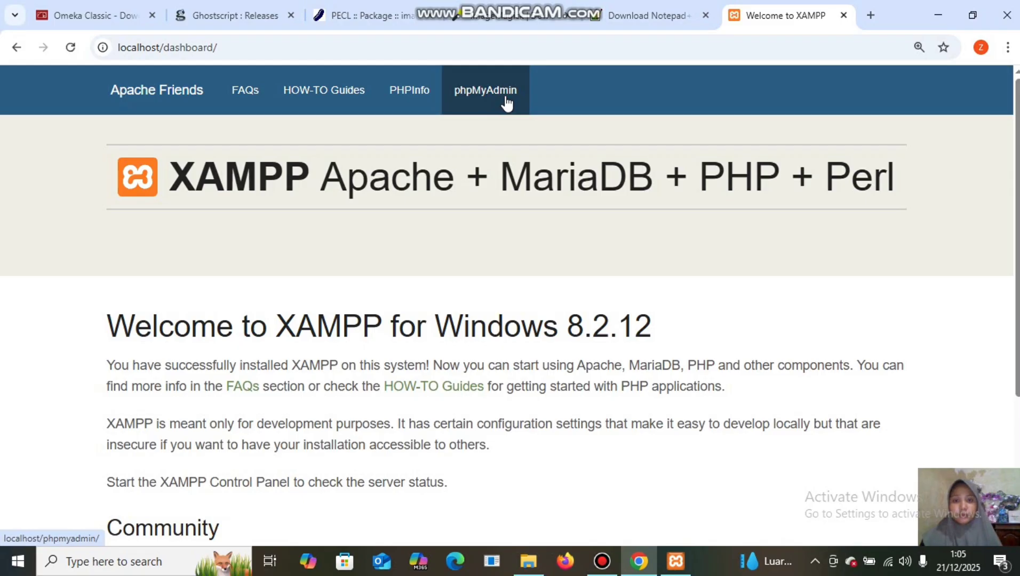
# Check the PHPInfo page for imagick 3.7.0 enabled with ImageMagick 7.1.0-18, then return to File Explorer.
pyautogui.click(422, 103)
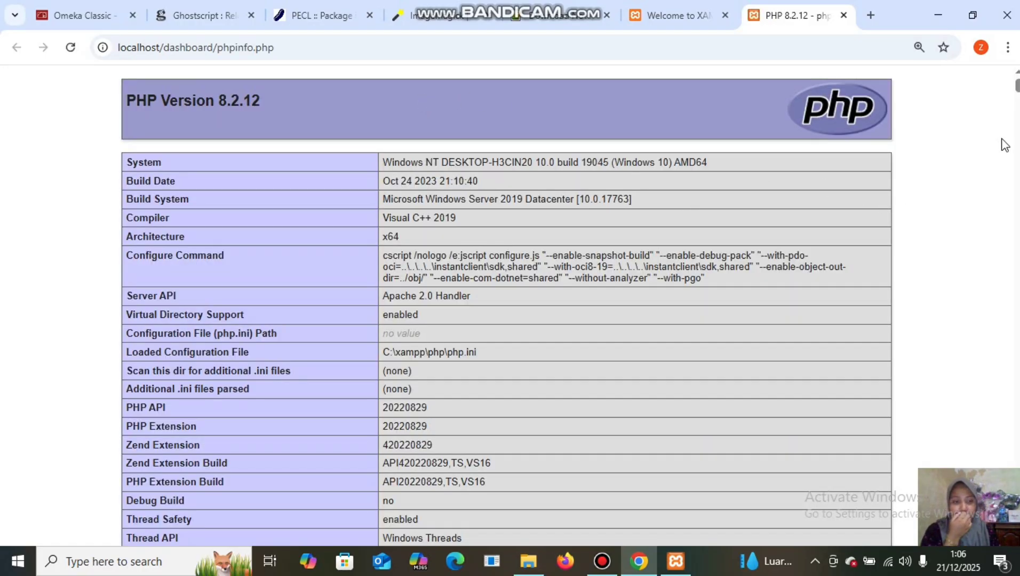
pyautogui.moveTo(1017, 88); pyautogui.dragTo(1016, 278)
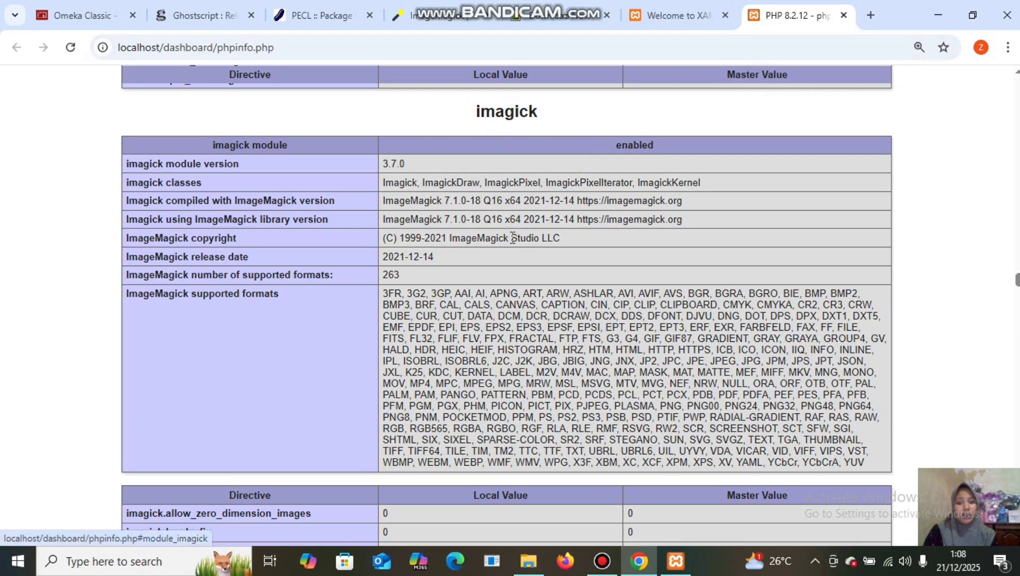
pyautogui.click(528, 561)
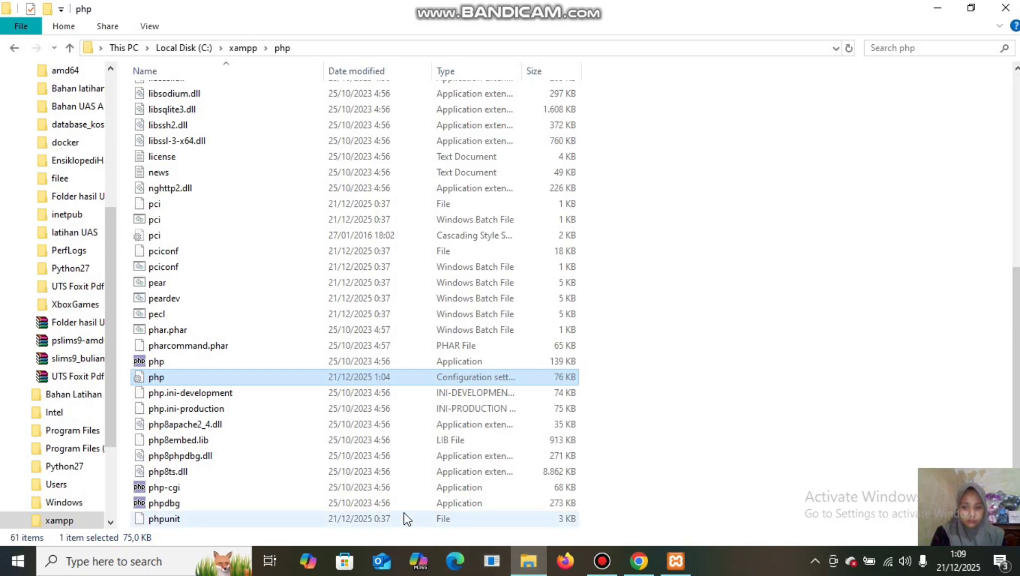
# Go up to Local Disk (C:) and select the ImageMagick-7.1.2-11-Q16-HDRI-x64-dll installer.
pyautogui.click(170, 49)
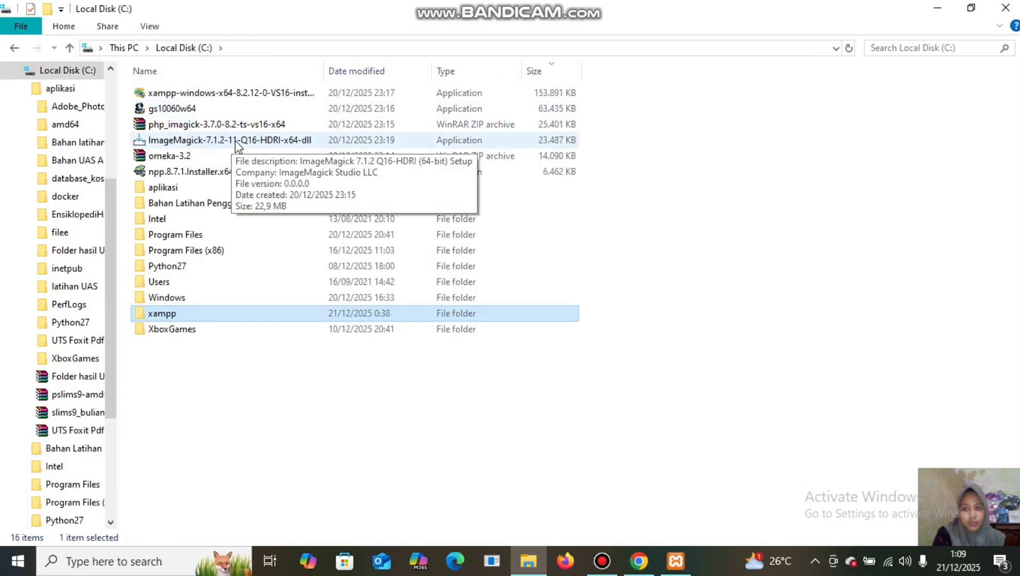
pyautogui.click(288, 141)
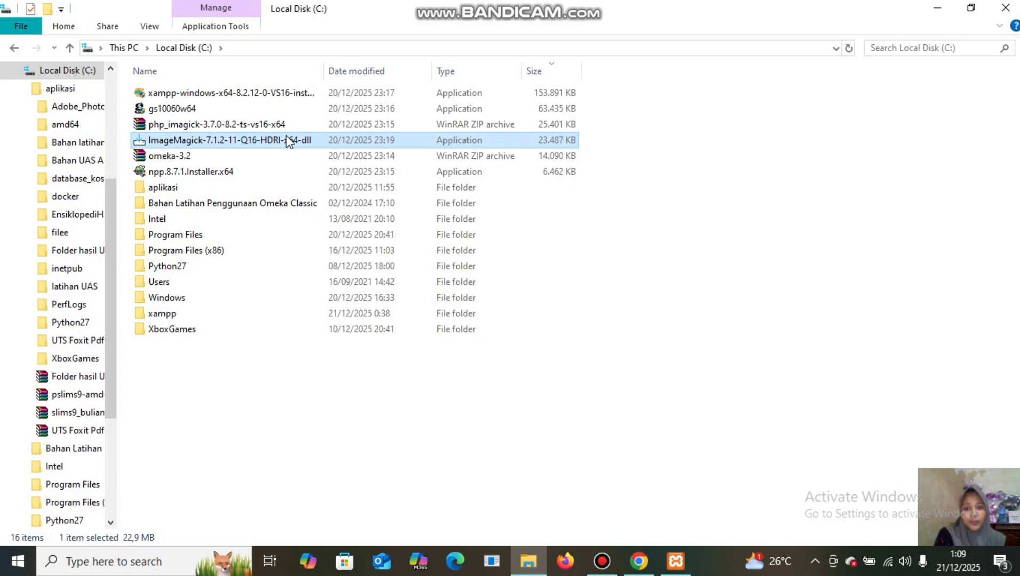
# Launch the ImageMagick installer, accept the license, and set the install folder to C:\ImageMagick-7.1.2-Q16-HDRI.
pyautogui.doubleClick(286, 137)
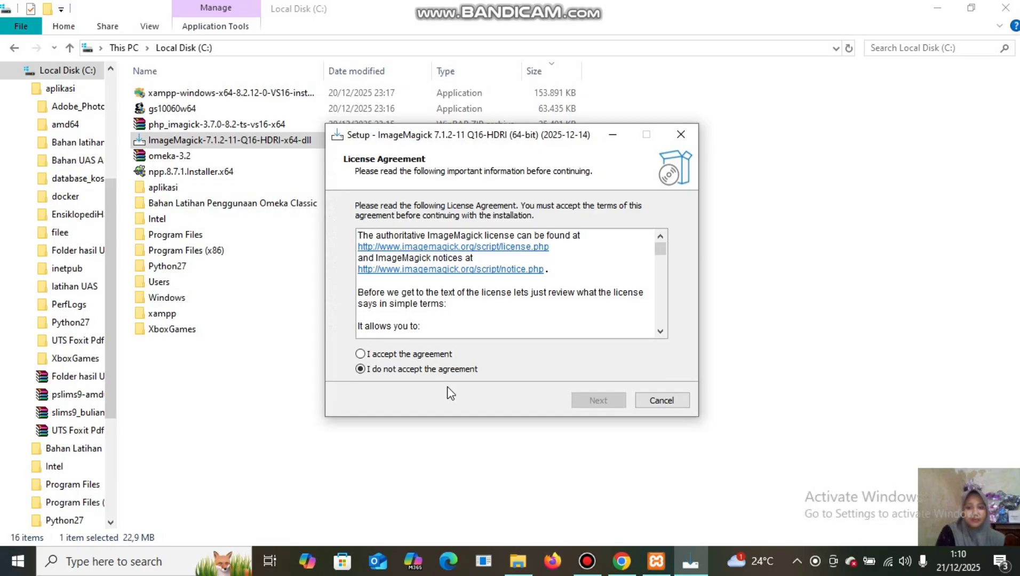
pyautogui.click(361, 355)
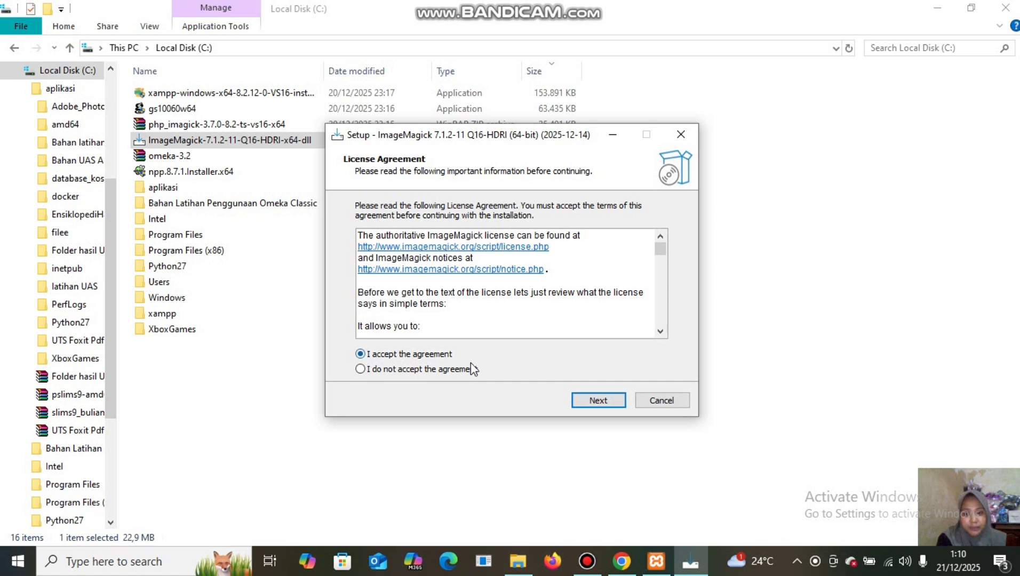
pyautogui.click(597, 401)
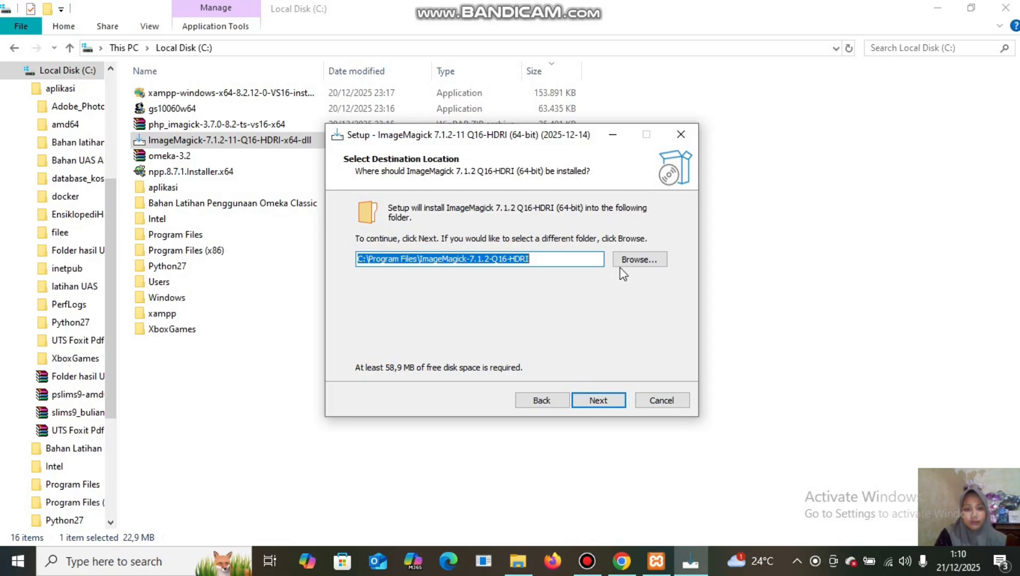
pyautogui.click(636, 260)
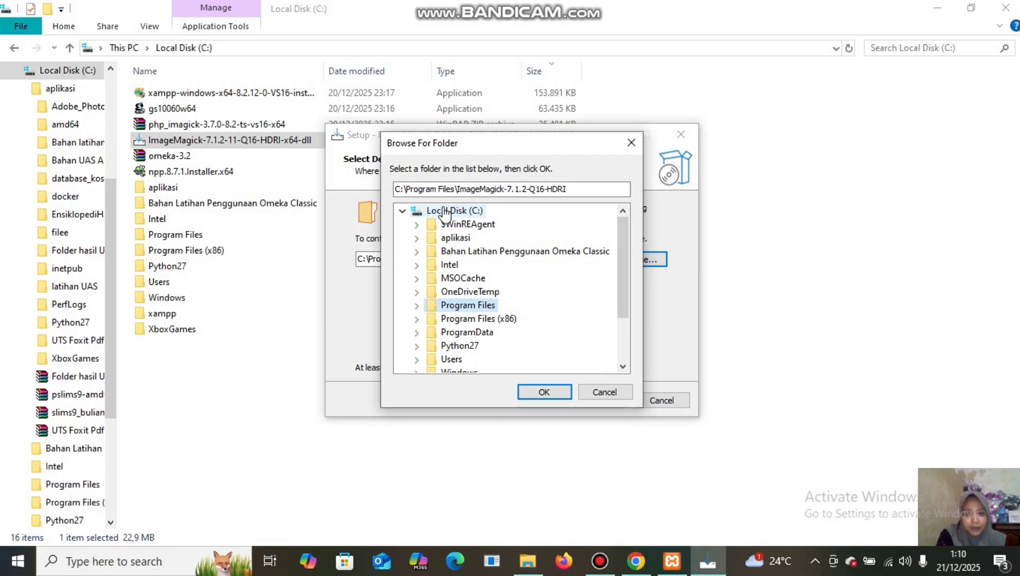
pyautogui.click(445, 211)
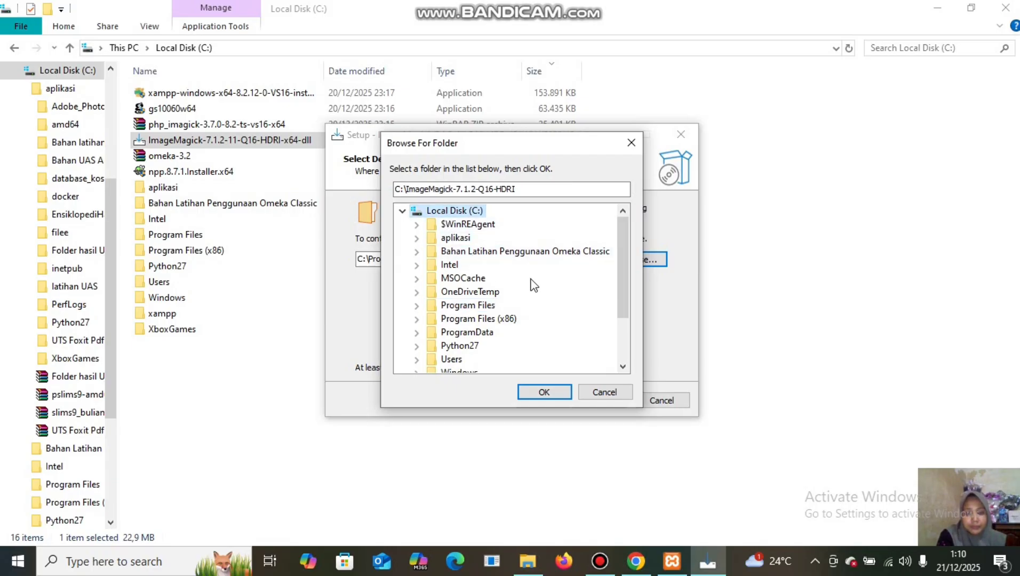
pyautogui.click(545, 393)
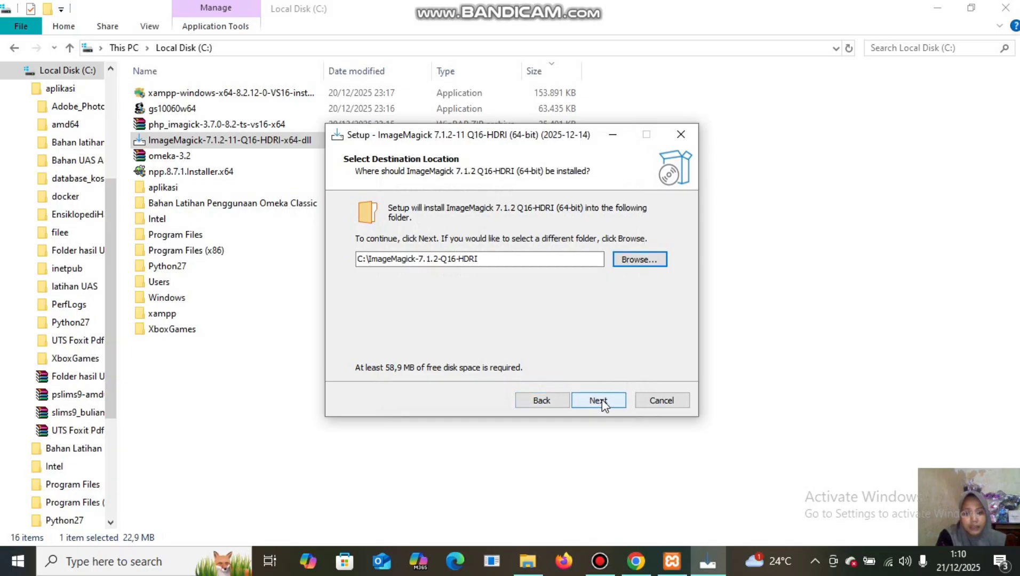
pyautogui.click(602, 400)
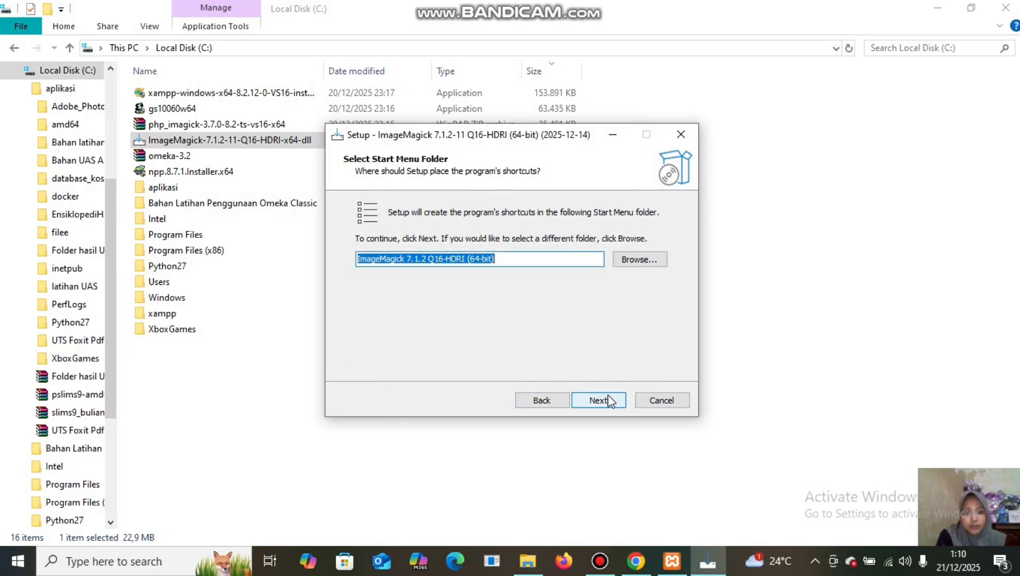
# Keep the default shortcut folder, add legacy utilities, and start the installation.
pyautogui.click(608, 400)
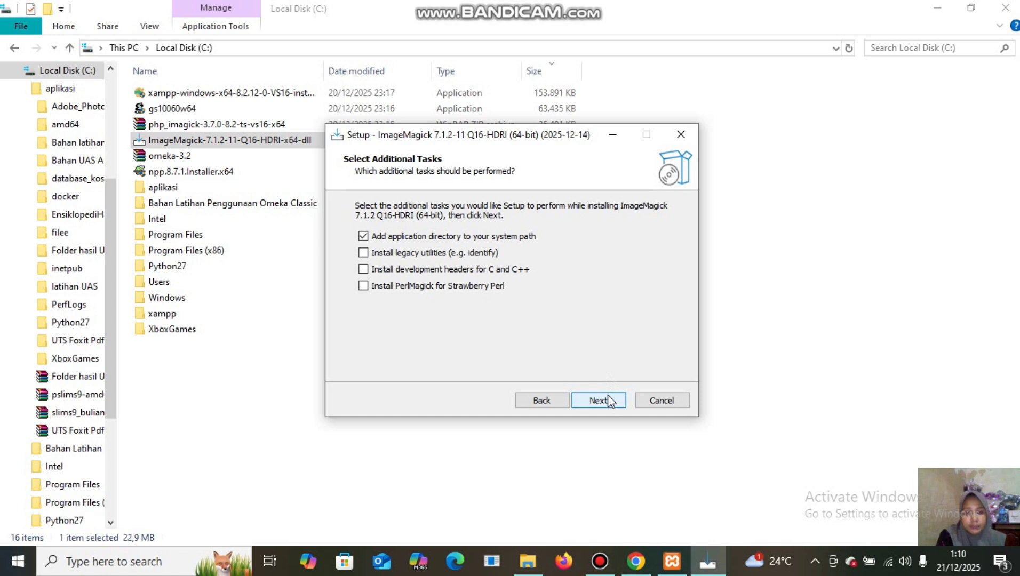
pyautogui.click(366, 254)
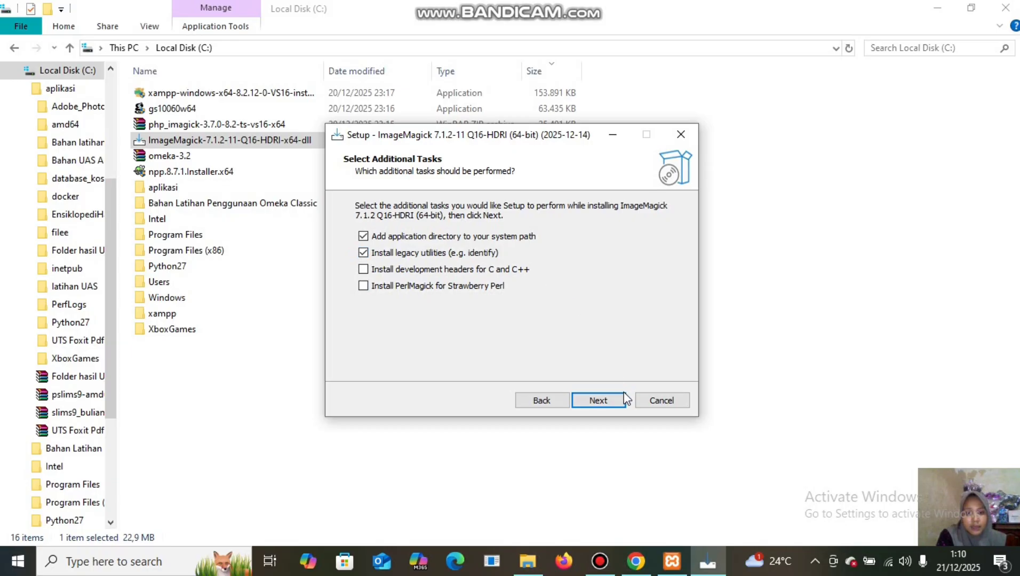
pyautogui.click(608, 402)
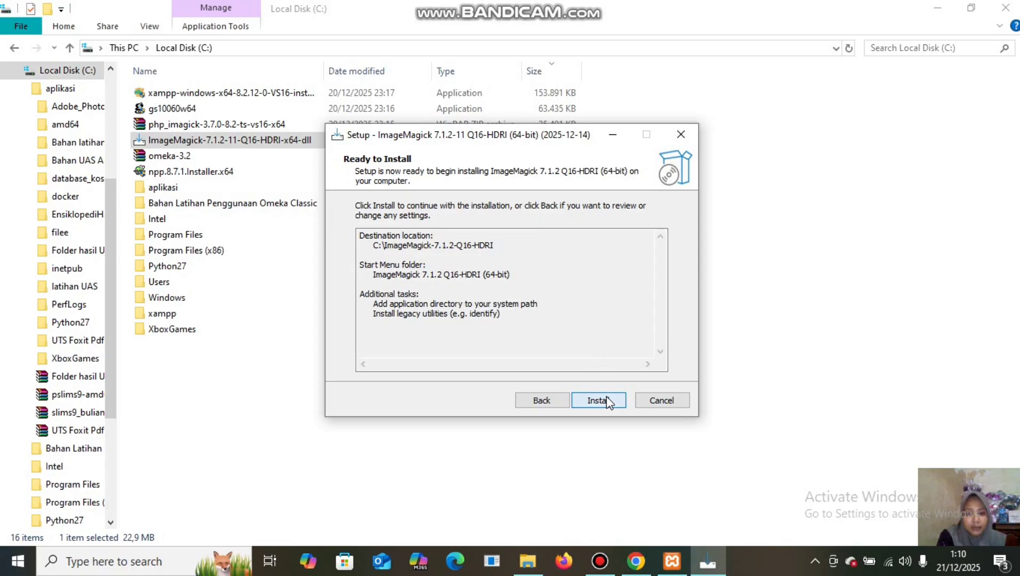
pyautogui.click(607, 401)
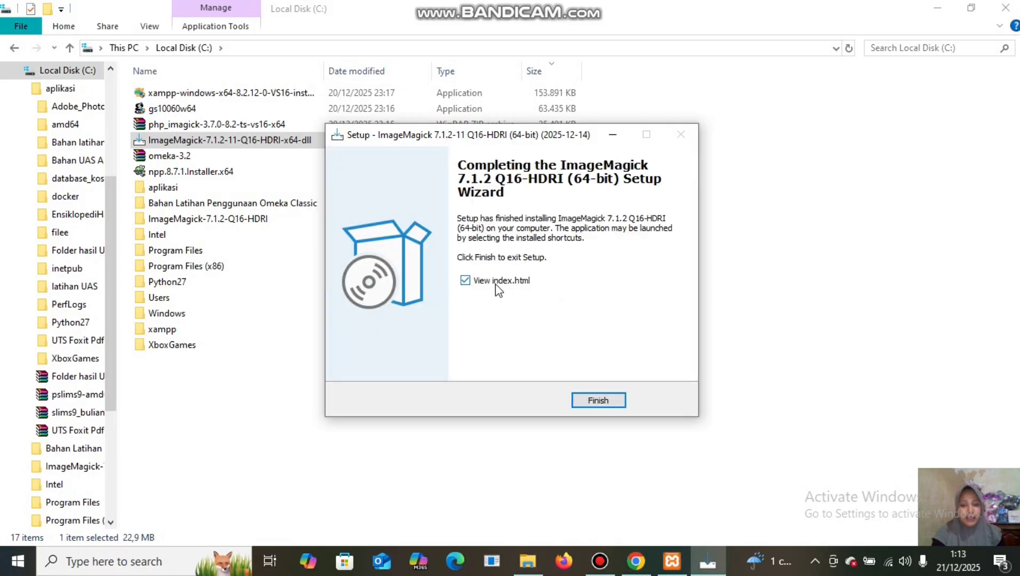
# Close the completed ImageMagick setup without viewing index.html.
pyautogui.click(465, 281)
pyautogui.click(597, 403)
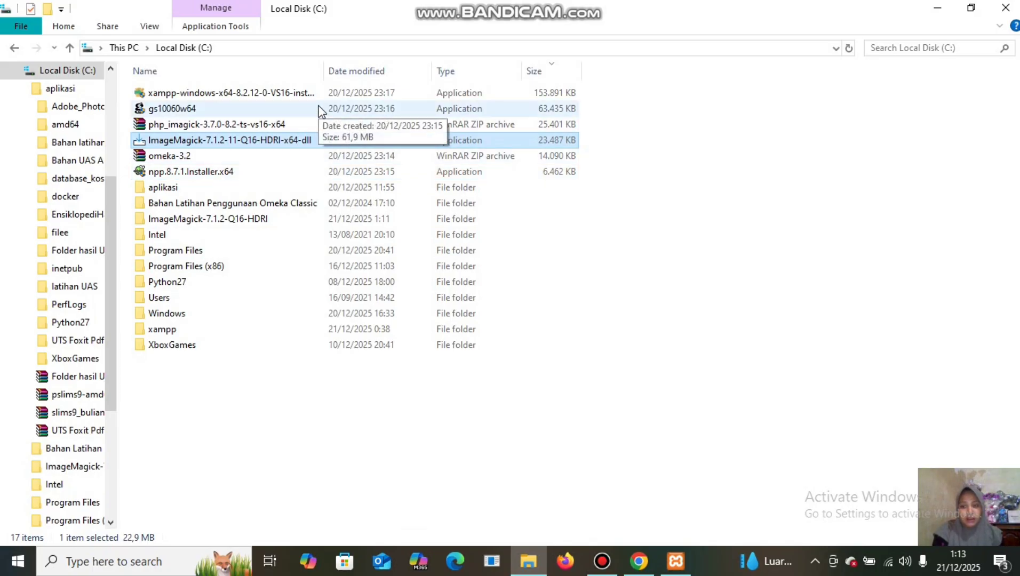
# Install Ghostscript 10.06.0 from gs10060w64 into the default folder, skipping cidfmap generation.
pyautogui.doubleClick(367, 109)
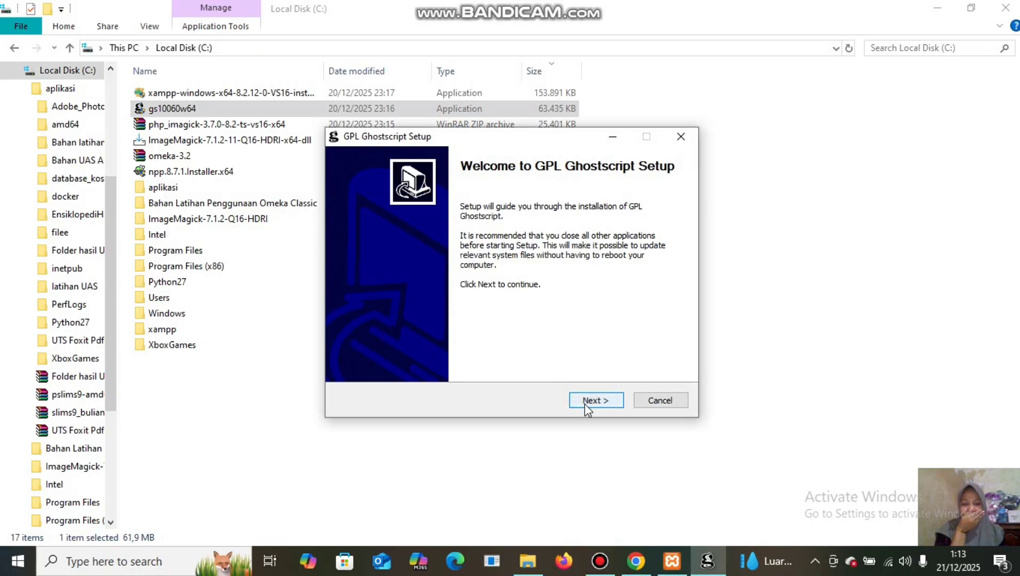
pyautogui.click(590, 401)
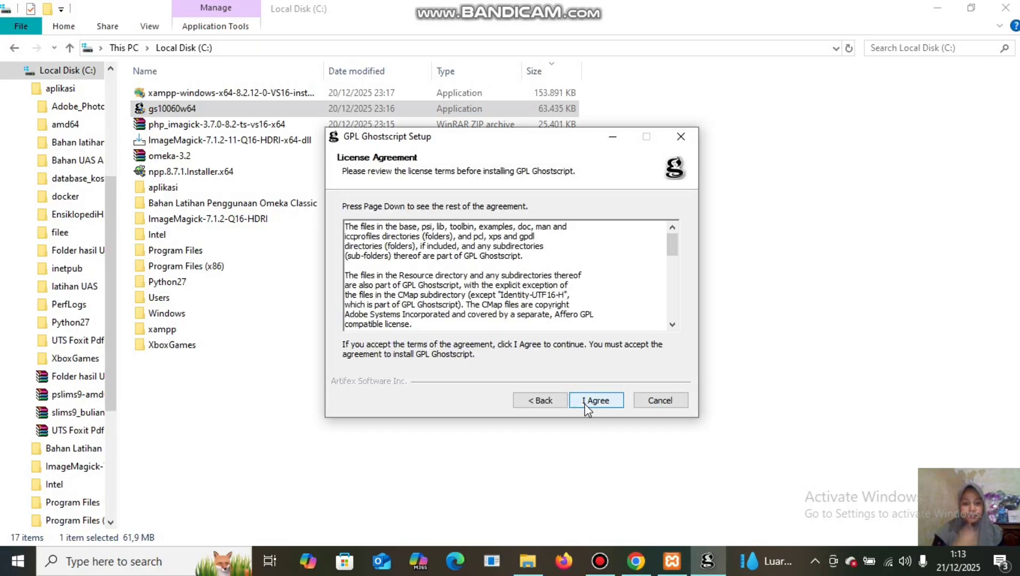
pyautogui.click(596, 401)
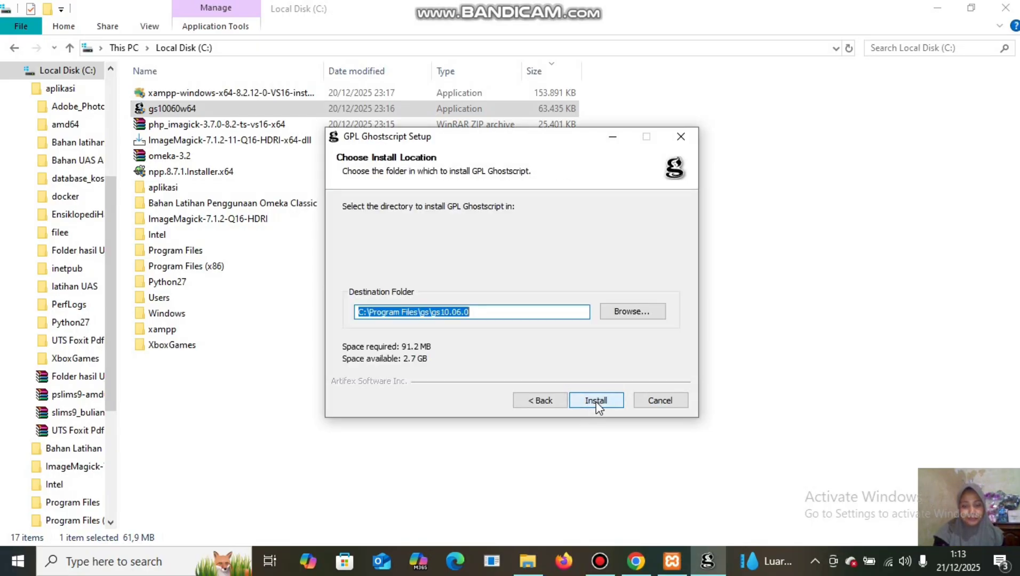
pyautogui.click(597, 401)
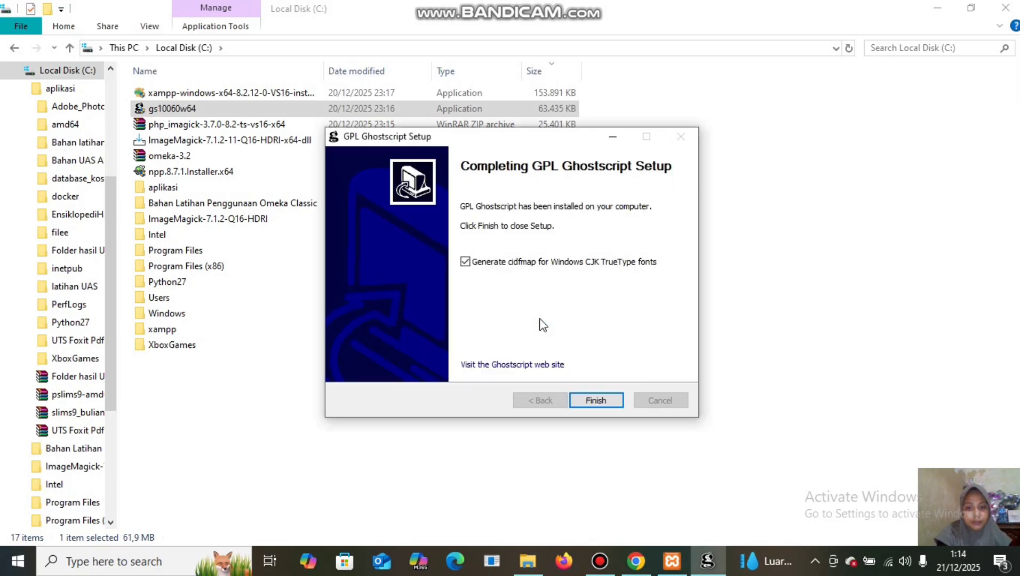
pyautogui.click(465, 263)
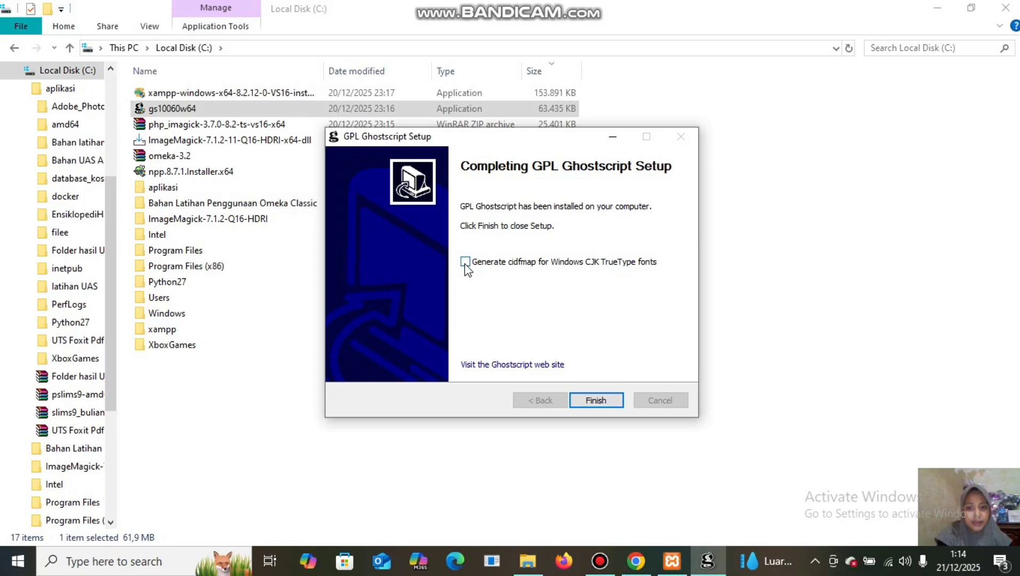
pyautogui.click(596, 400)
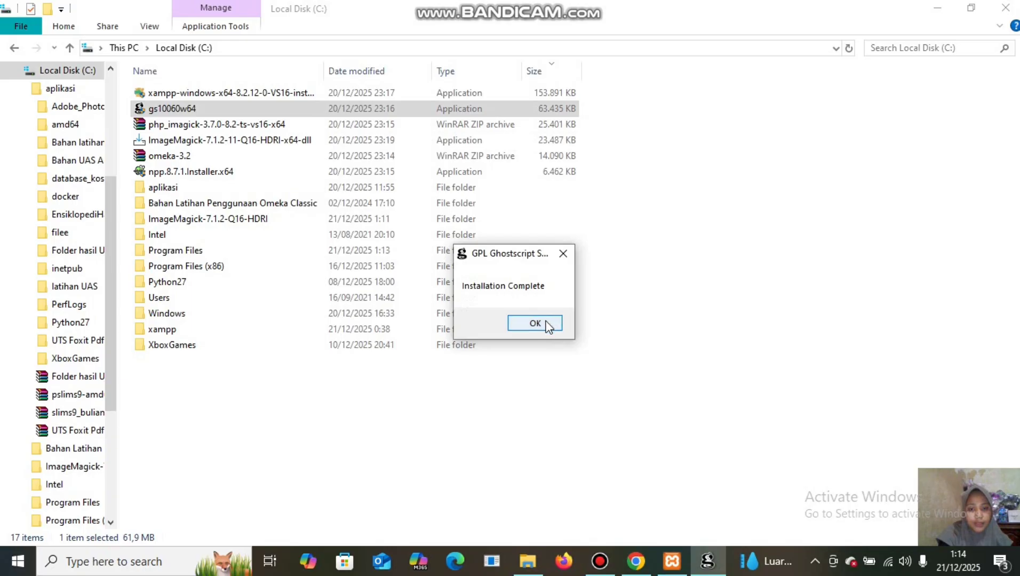
pyautogui.click(547, 324)
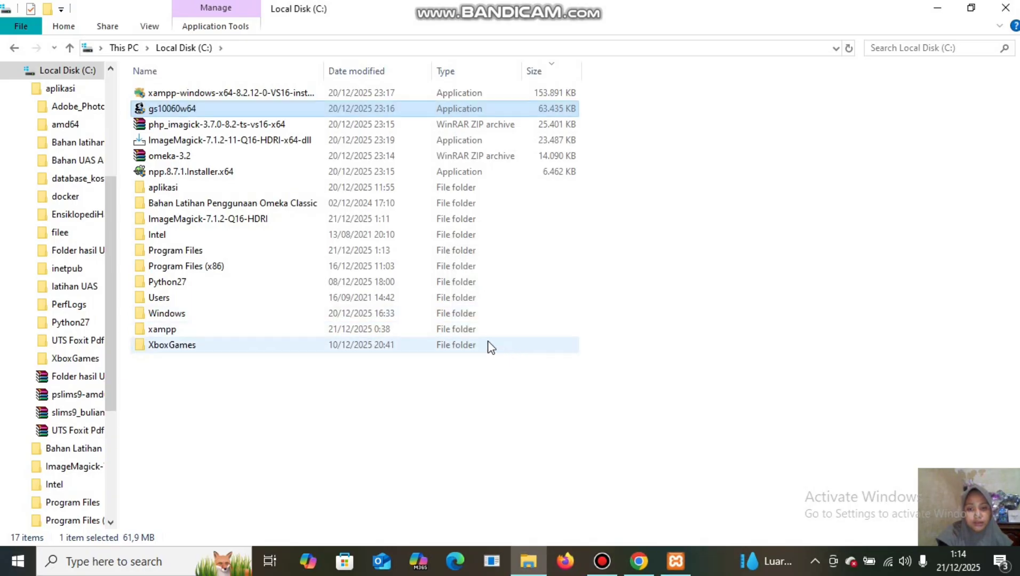
# Extract the omeka-3.2 folder from omeka-3.2.zip into C:\xampp\htdocs with WinRAR.
pyautogui.click(407, 157)
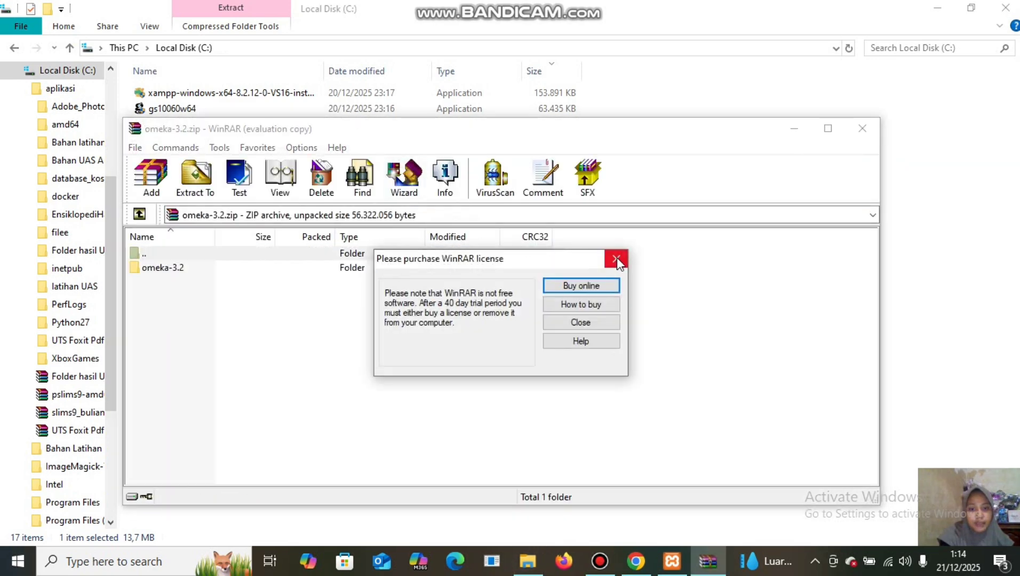
pyautogui.click(617, 259)
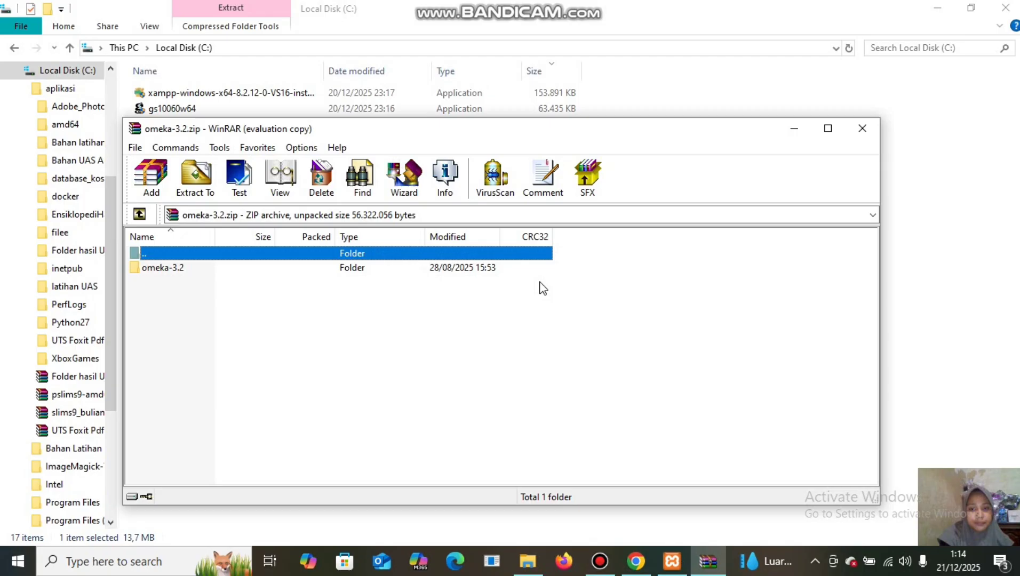
pyautogui.click(478, 269)
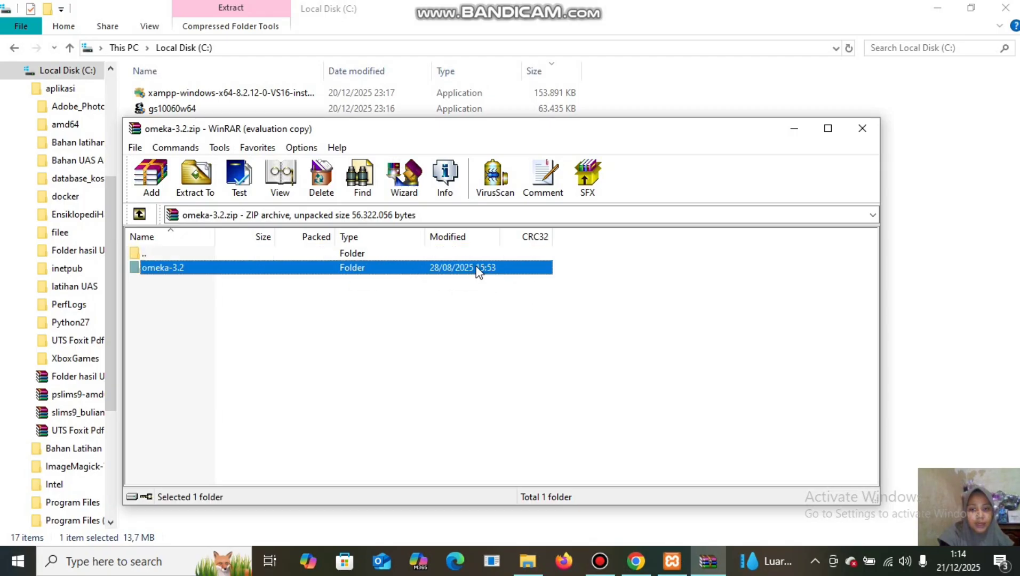
pyautogui.rightClick(479, 272)
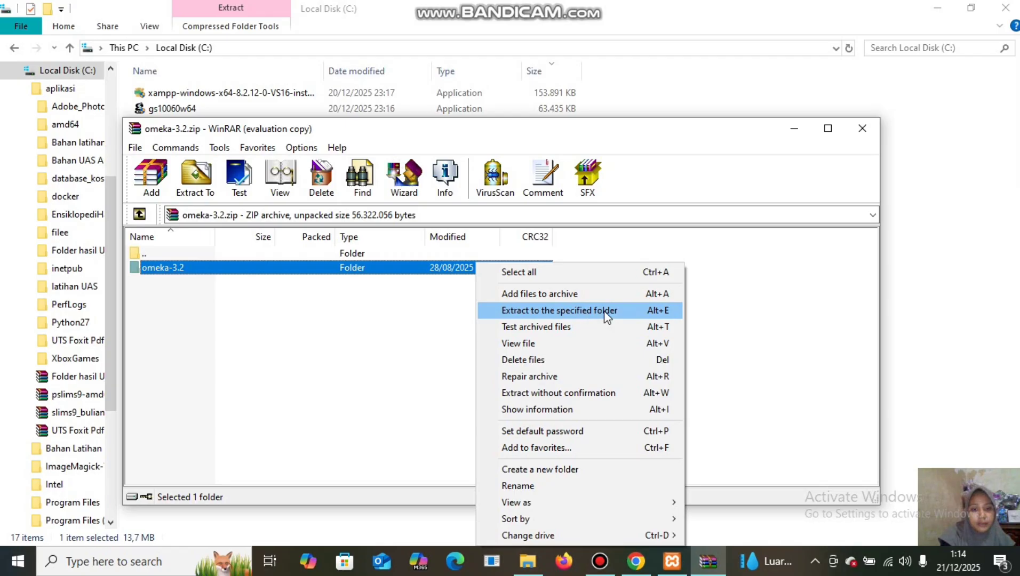
pyautogui.click(597, 311)
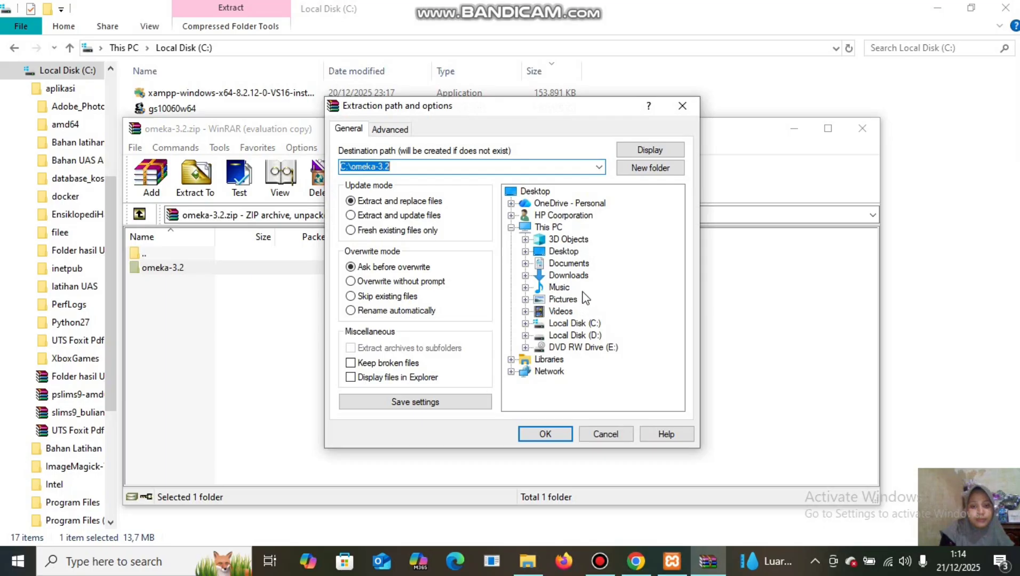
pyautogui.click(525, 324)
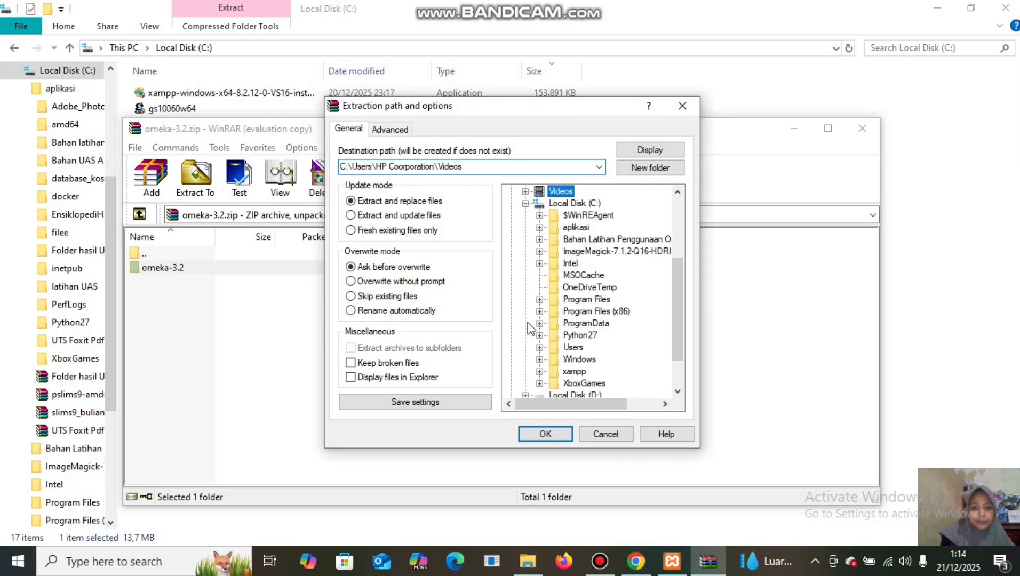
pyautogui.click(540, 371)
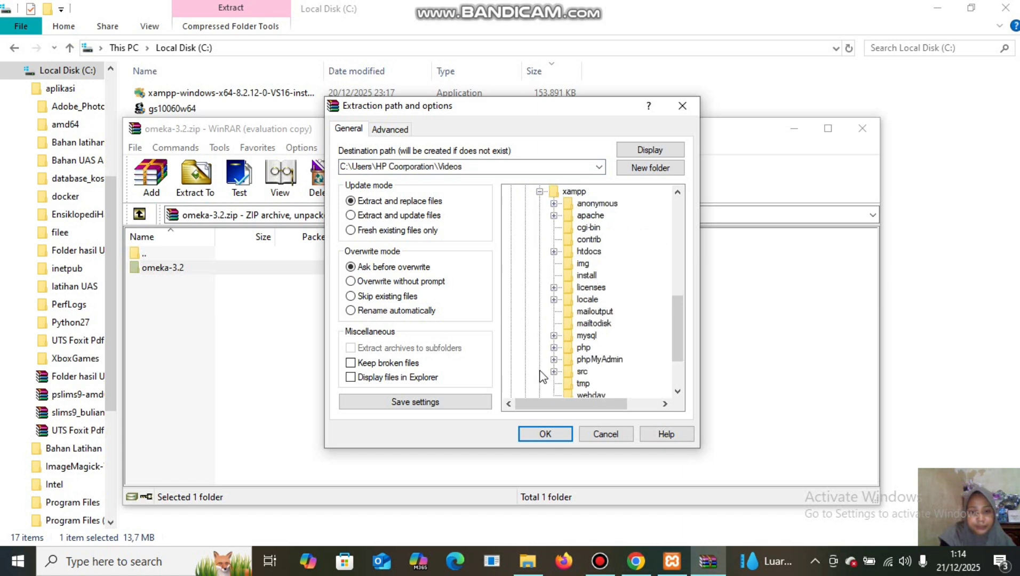
pyautogui.click(594, 254)
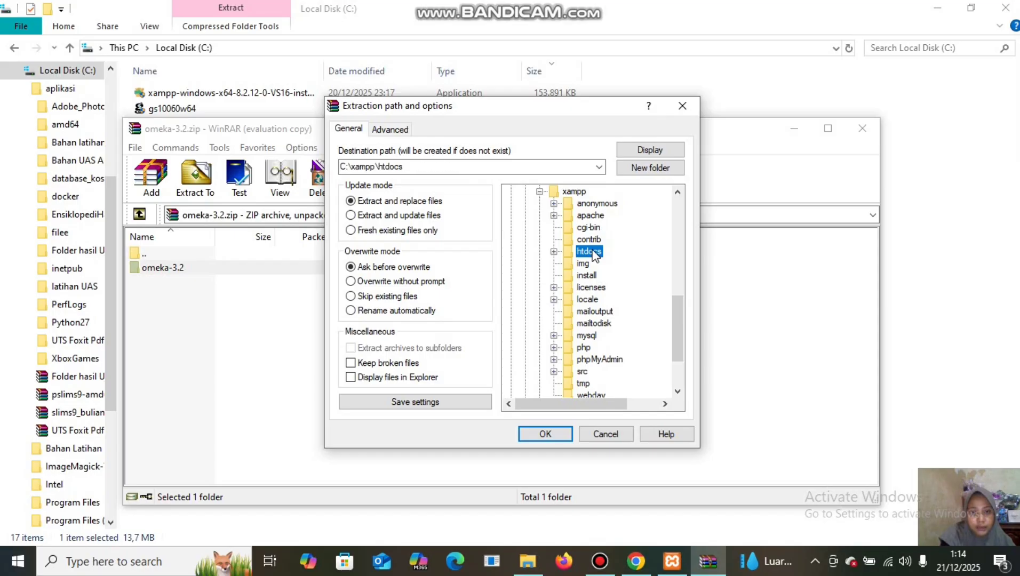
pyautogui.click(555, 433)
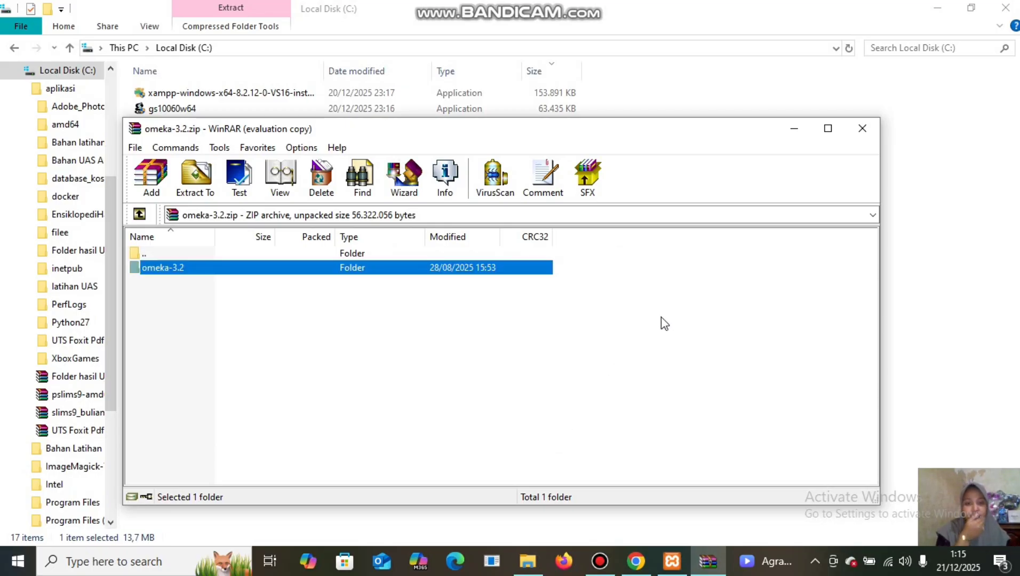
# Close WinRAR and browse File Explorer to C:\xampp\htdocs and the omeka-3.2 folder.
pyautogui.click(862, 130)
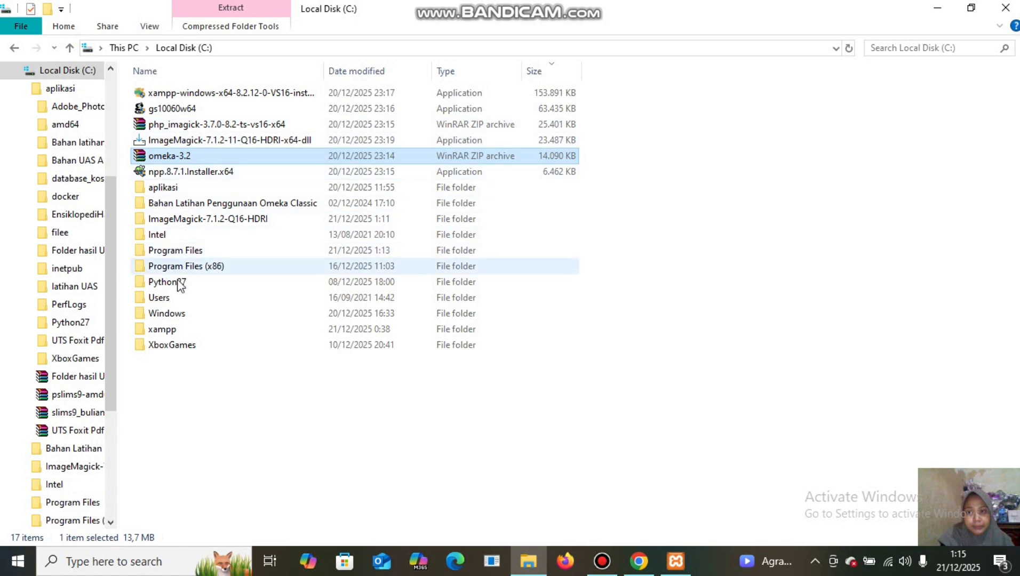
pyautogui.doubleClick(192, 330)
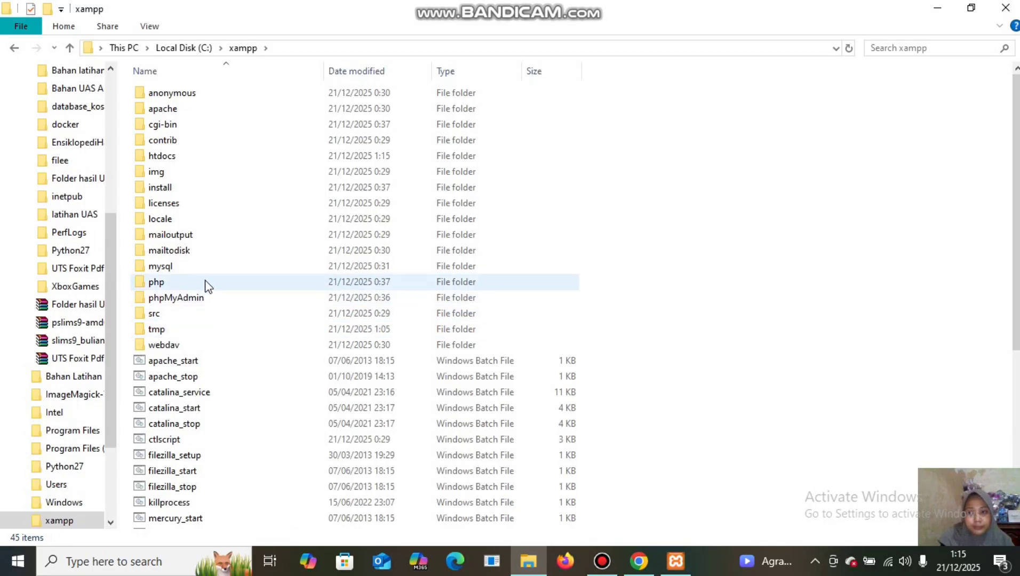
pyautogui.doubleClick(228, 158)
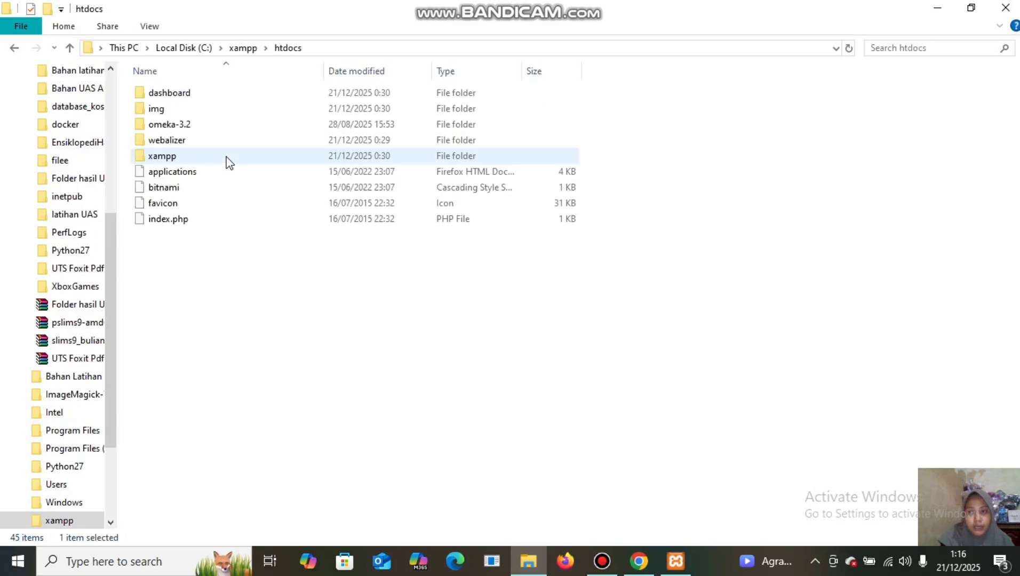
pyautogui.click(241, 128)
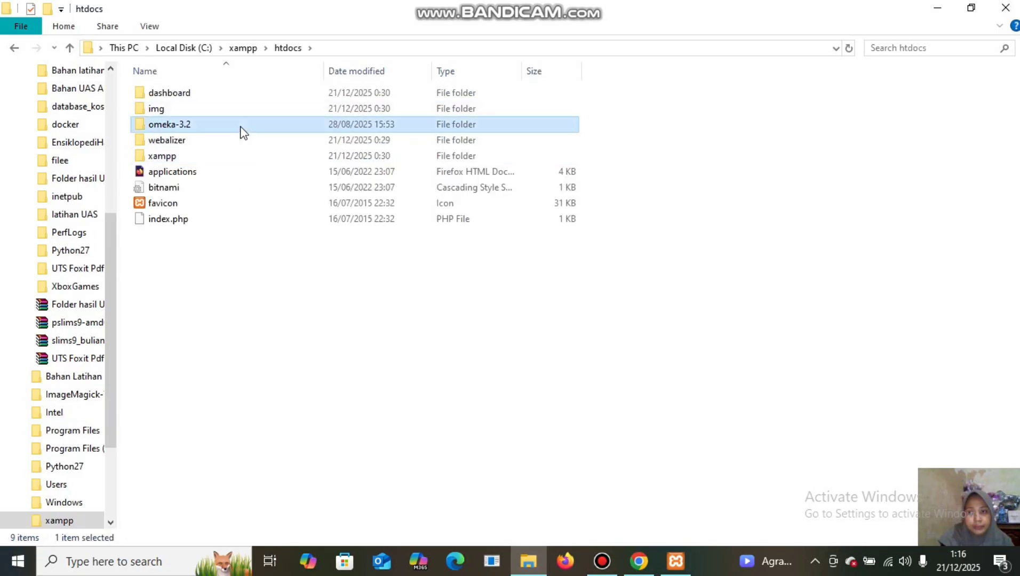
pyautogui.doubleClick(240, 125)
# Rename the omeka-3.2 folder in htdocs to omeka.
pyautogui.rightClick(240, 127)
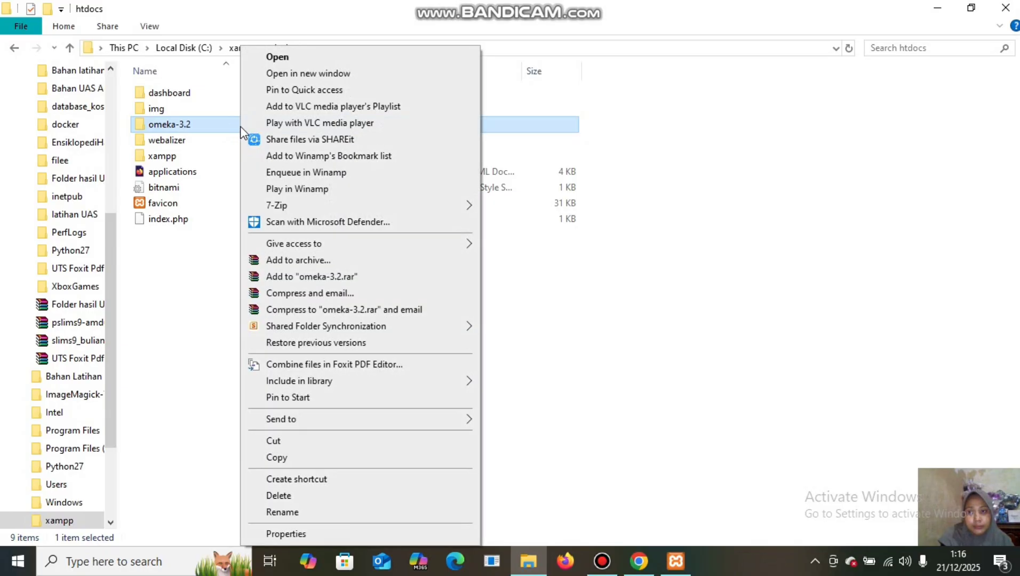
pyautogui.click(313, 513)
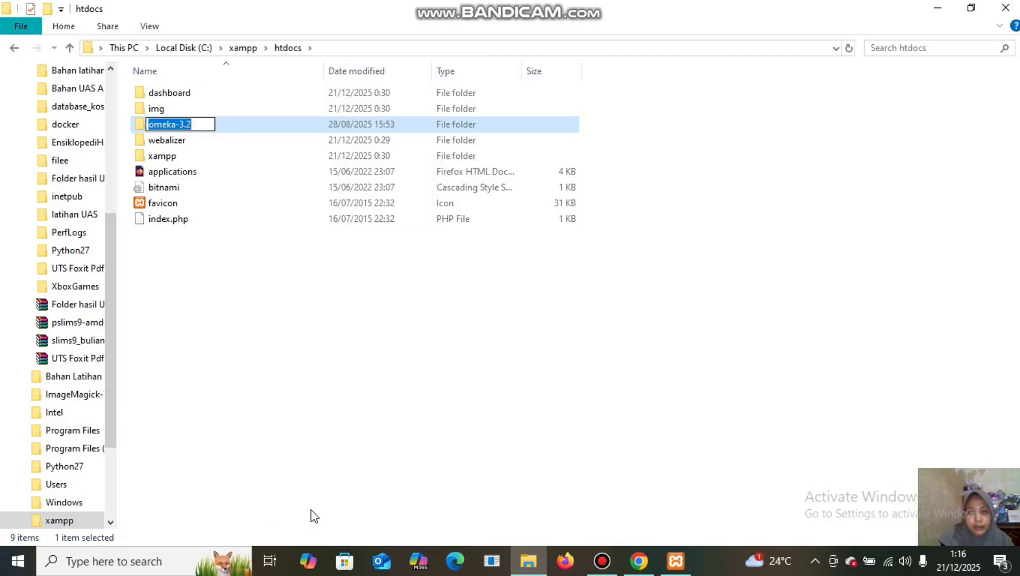
pyautogui.click(195, 123)
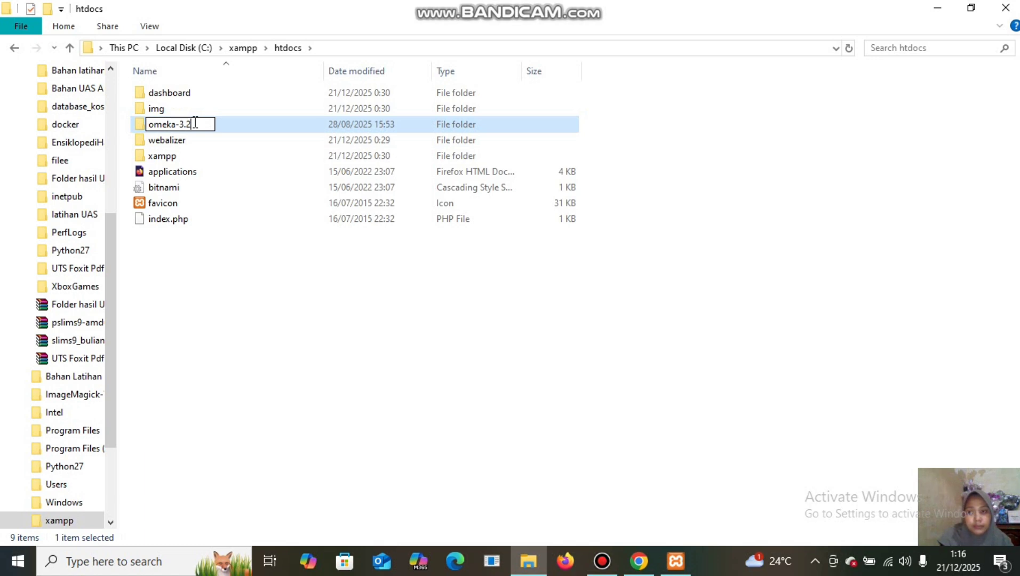
pyautogui.press('BackSpace')
pyautogui.press('BackSpace')
pyautogui.press('BackSpace')
pyautogui.press('BackSpace')
pyautogui.click(255, 303)
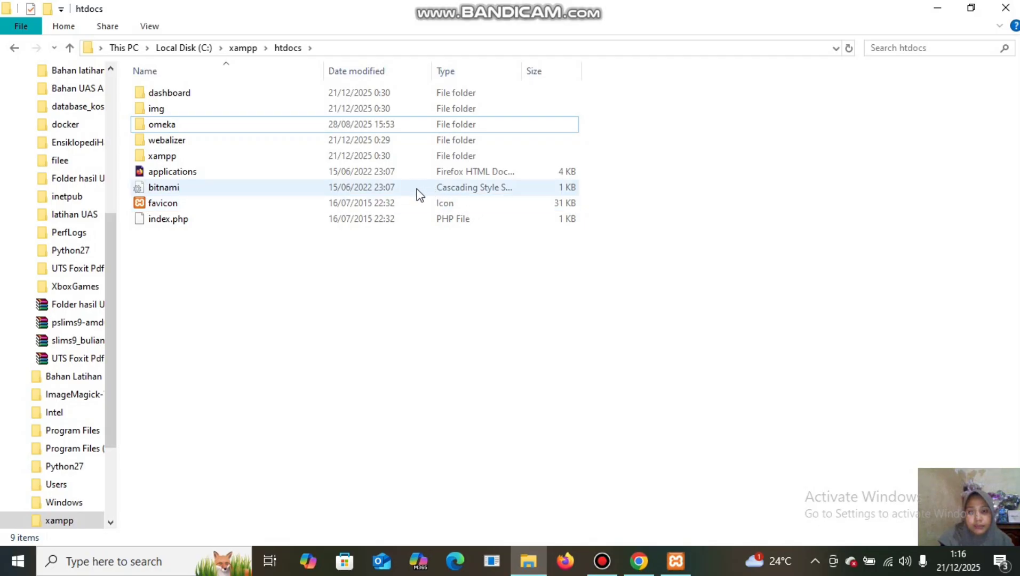
# Go to omeka\application\libraries\Omeka\File\Derivative\Strategy and select ExternalImageMagick.php.
pyautogui.click(411, 130)
pyautogui.doubleClick(414, 134)
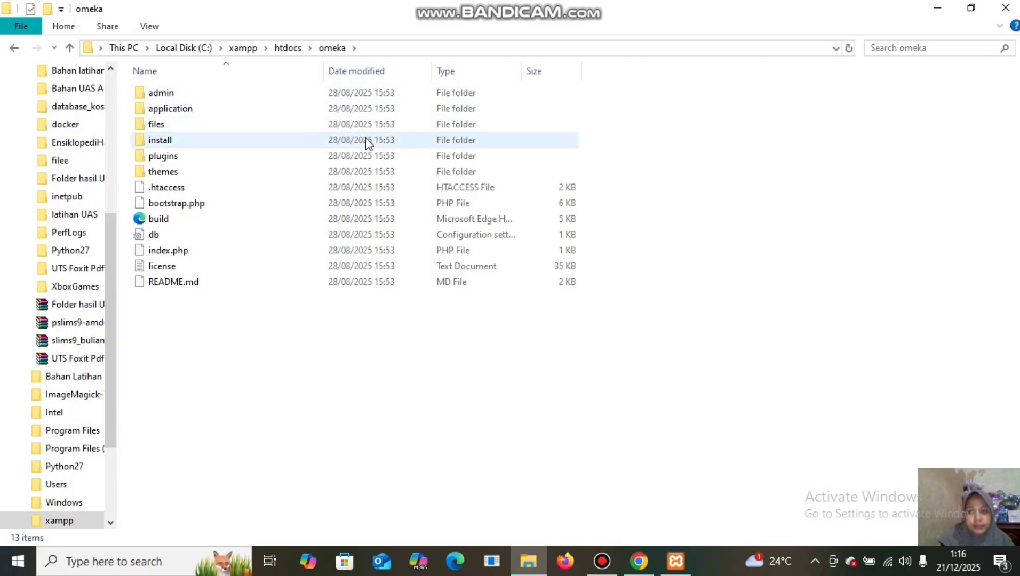
pyautogui.doubleClick(377, 112)
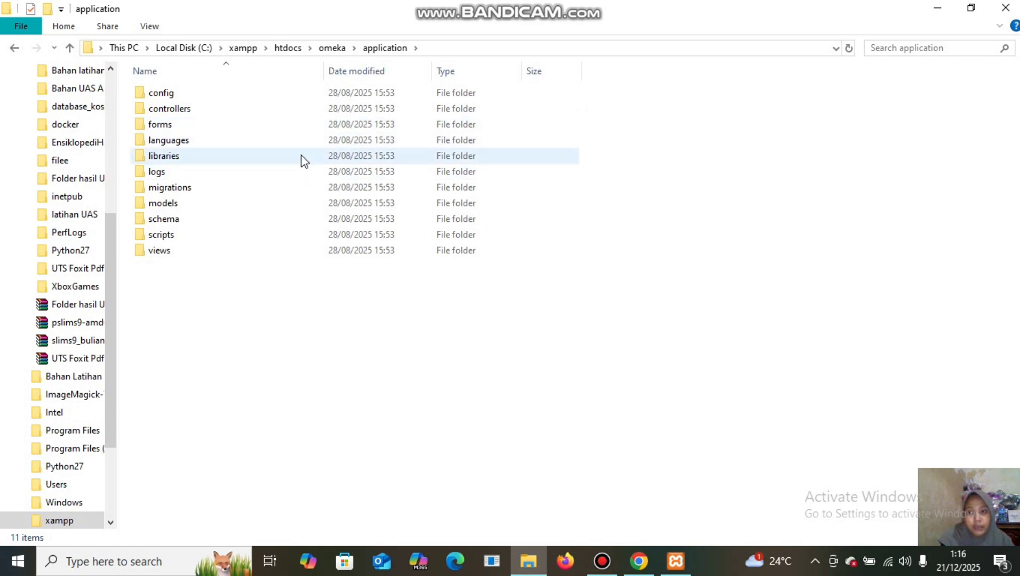
pyautogui.moveTo(304, 161)
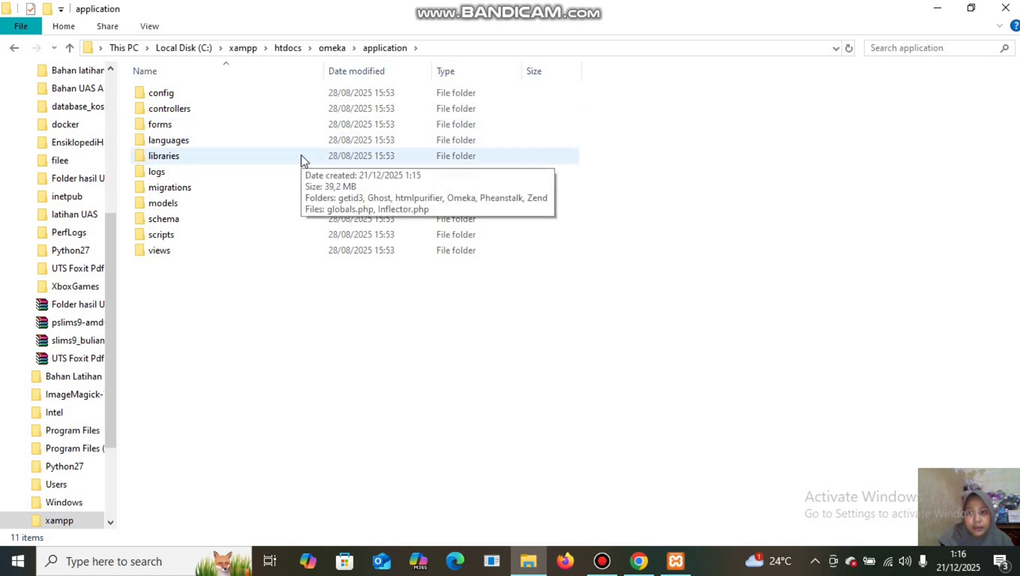
pyautogui.doubleClick(304, 161)
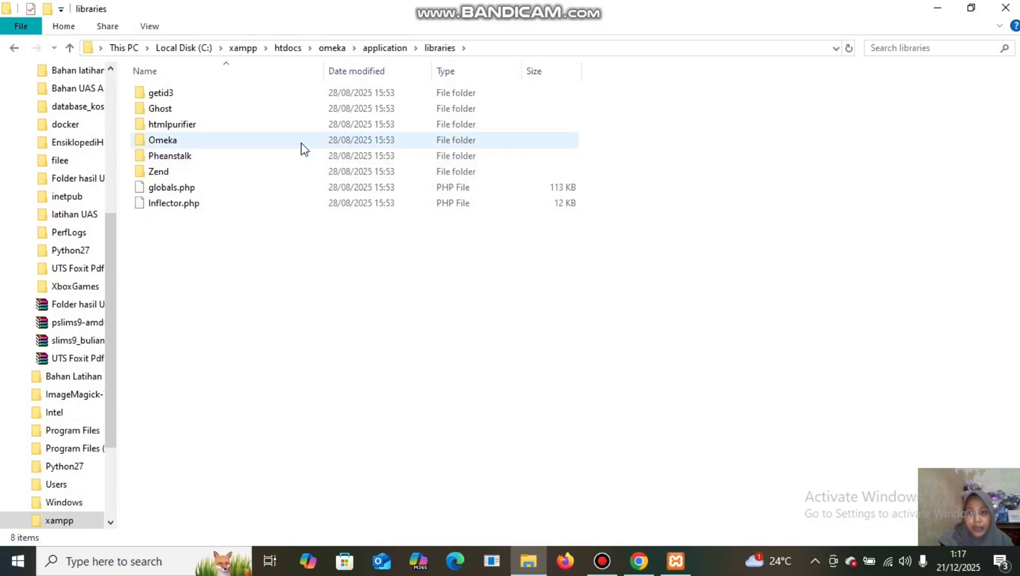
pyautogui.doubleClick(304, 148)
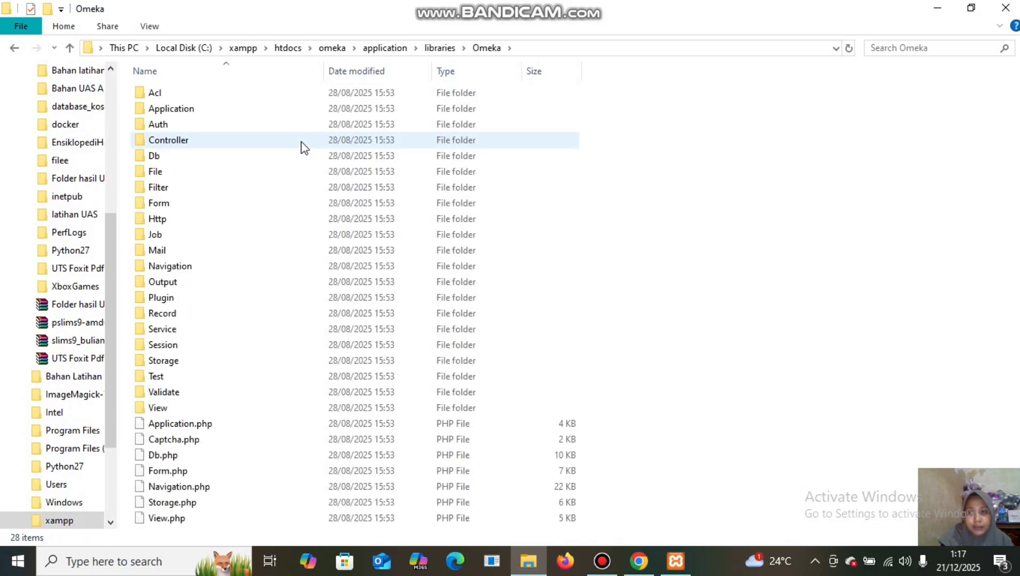
pyautogui.doubleClick(303, 177)
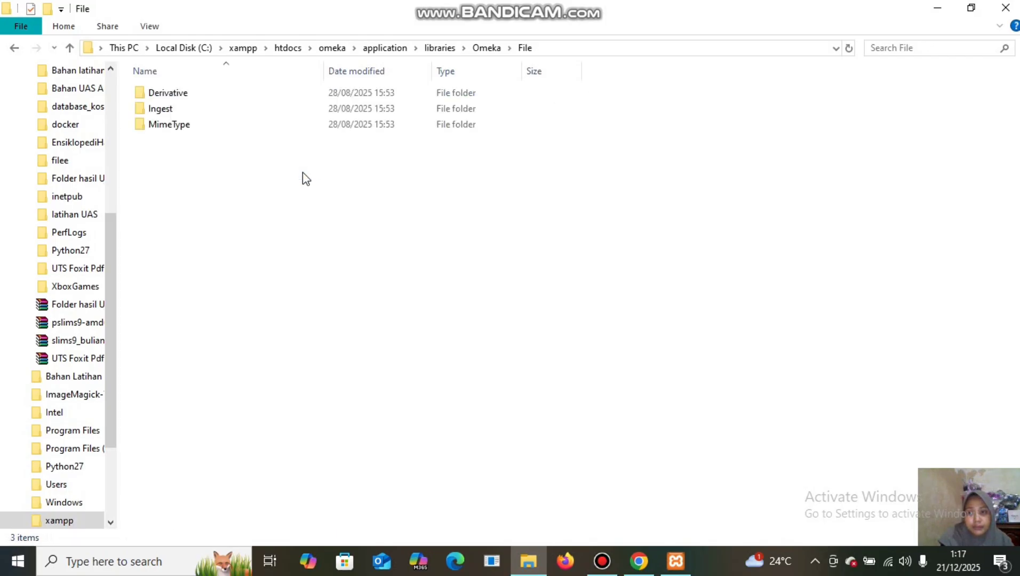
pyautogui.doubleClick(327, 87)
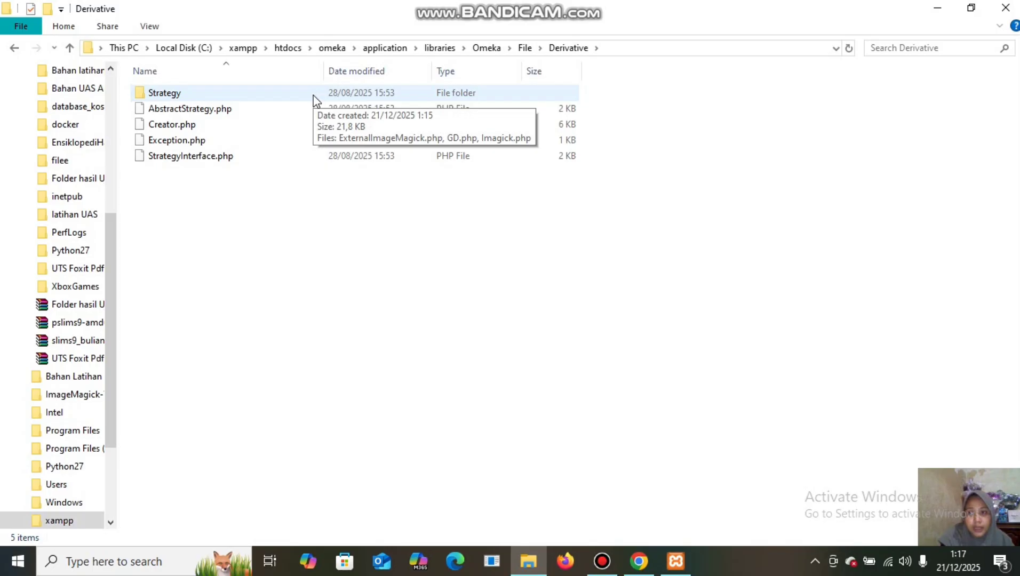
pyautogui.doubleClick(314, 94)
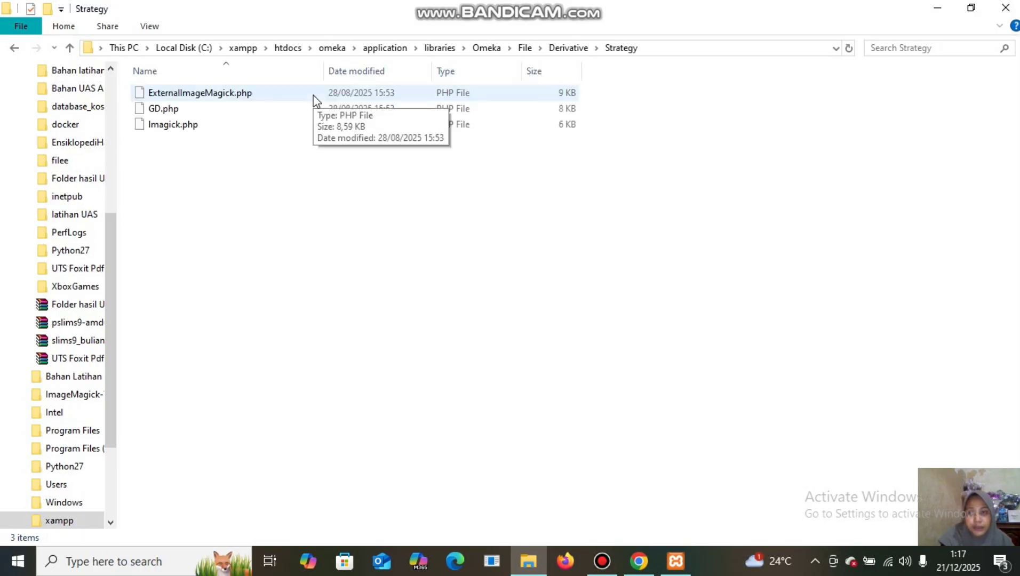
pyautogui.click(316, 100)
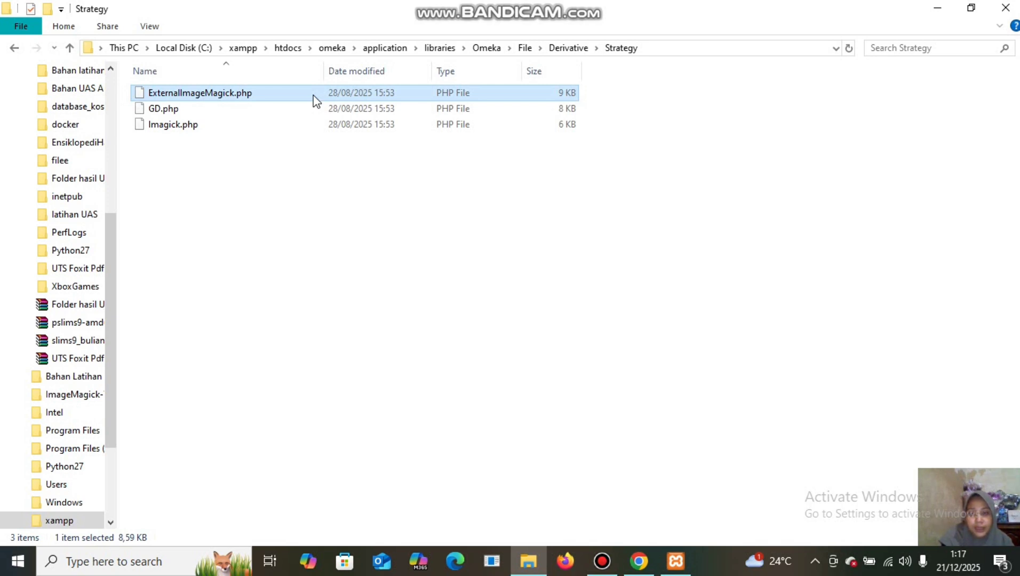
# Open ExternalImageMagick.php in Notepad++ and replace 'convert' on line 16 with magick.exe.
pyautogui.rightClick(317, 100)
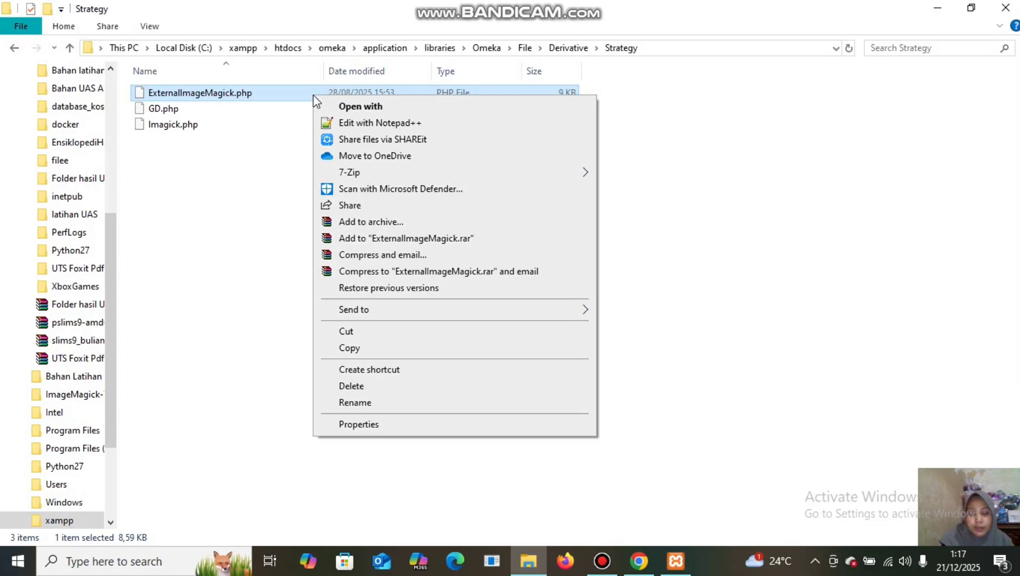
pyautogui.click(339, 123)
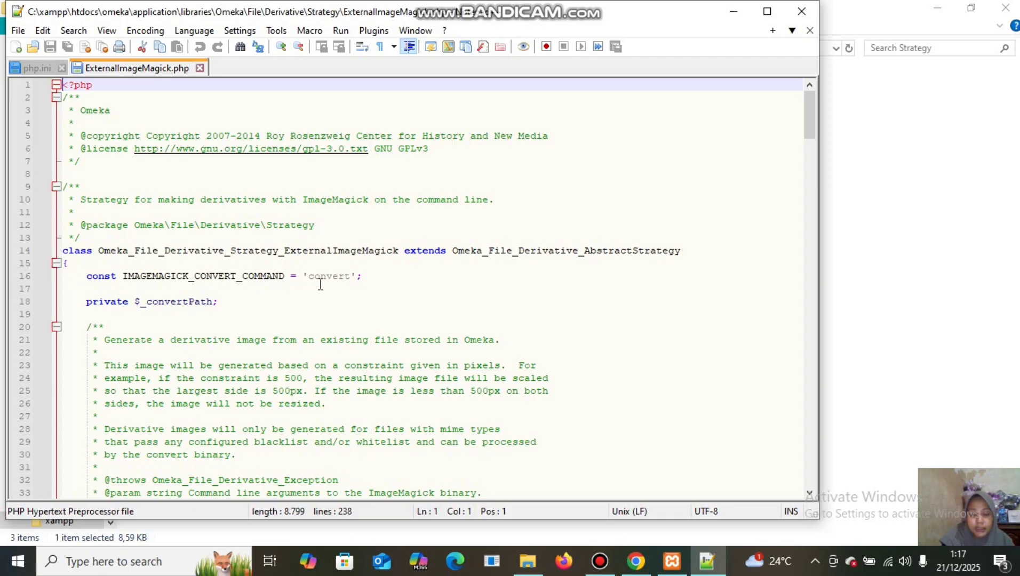
pyautogui.click(350, 276)
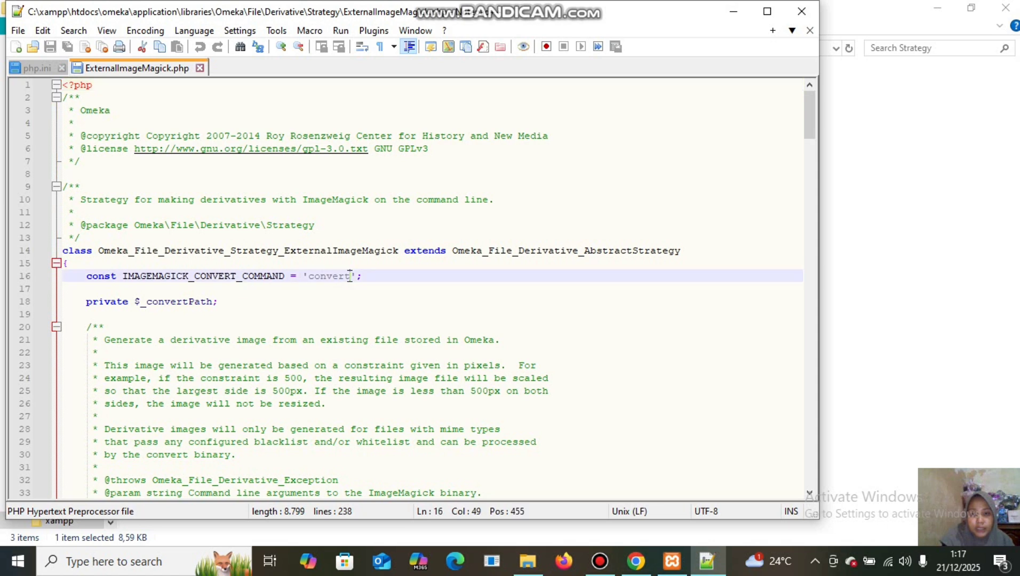
pyautogui.moveTo(350, 275); pyautogui.dragTo(310, 280)
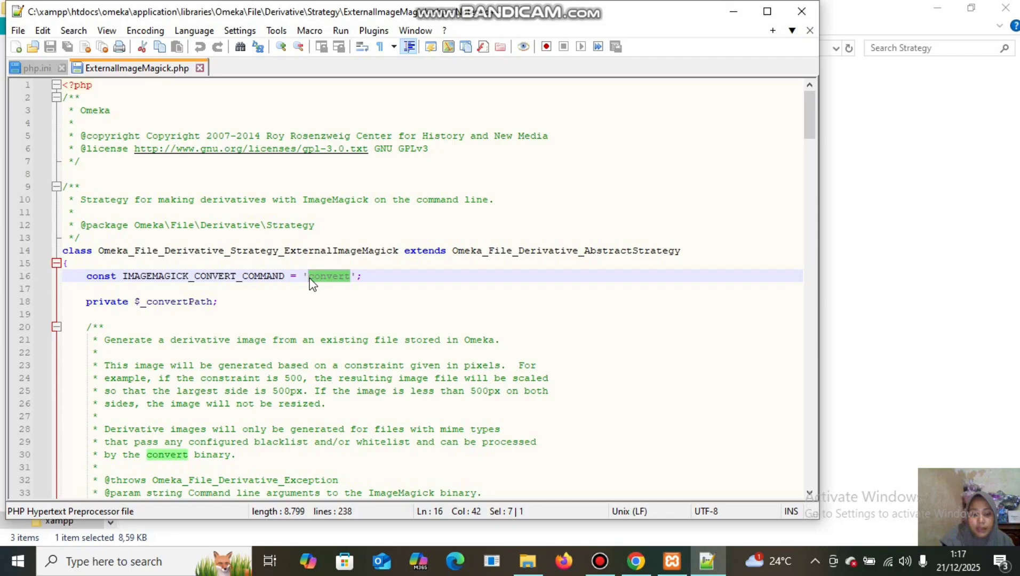
pyautogui.press('Delete')
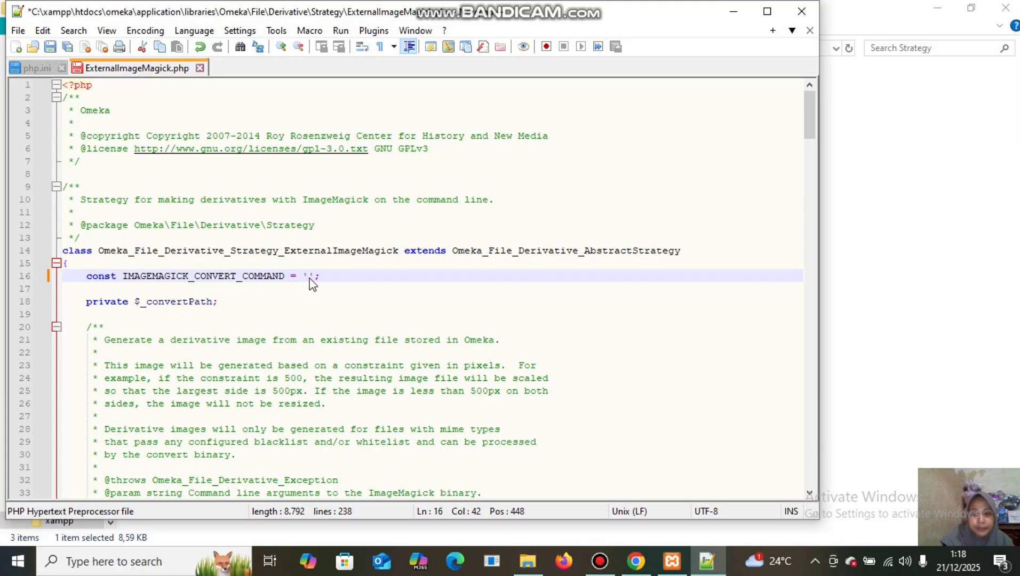
pyautogui.write('ma')
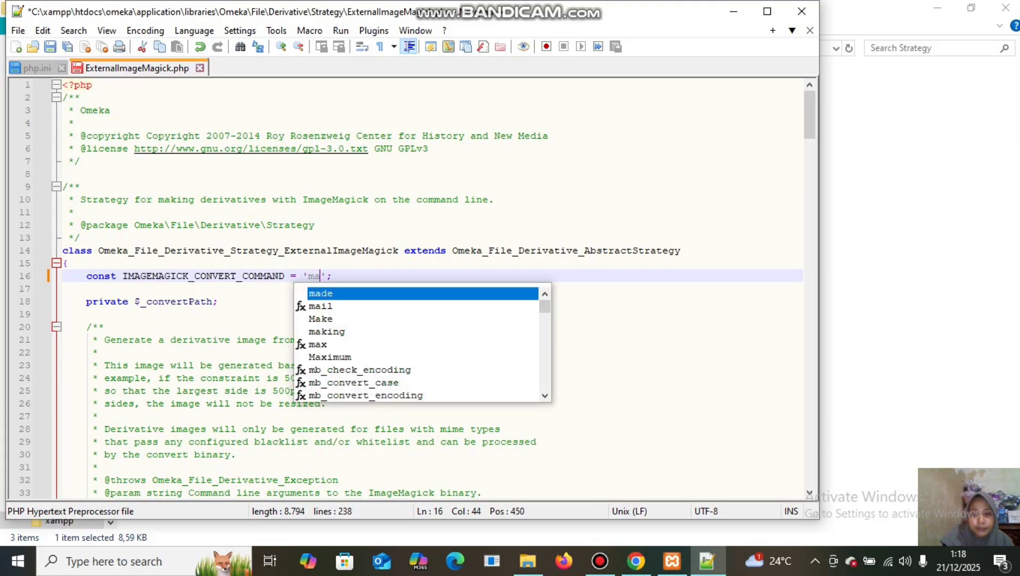
pyautogui.write('gi')
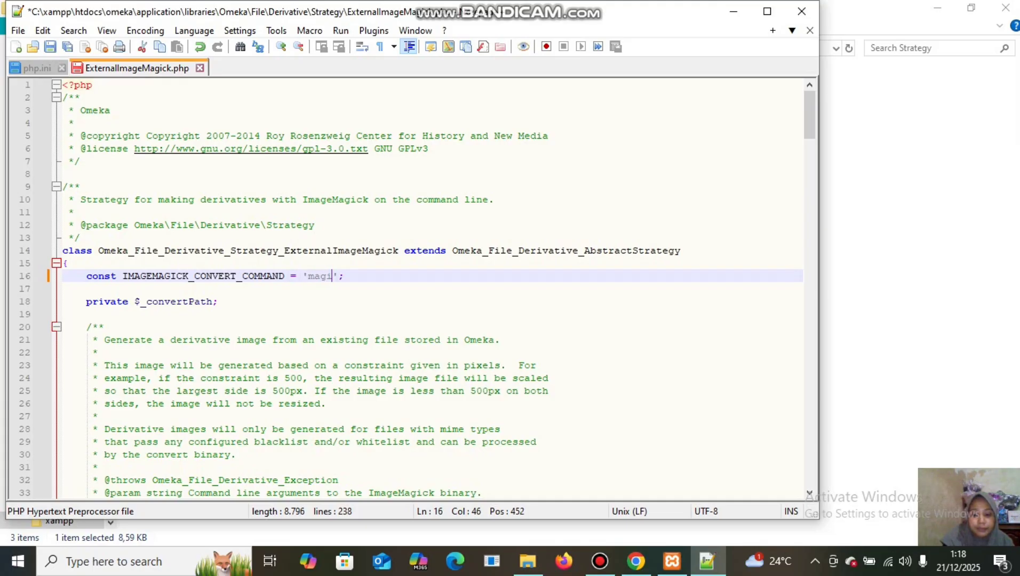
pyautogui.write('ck.e')
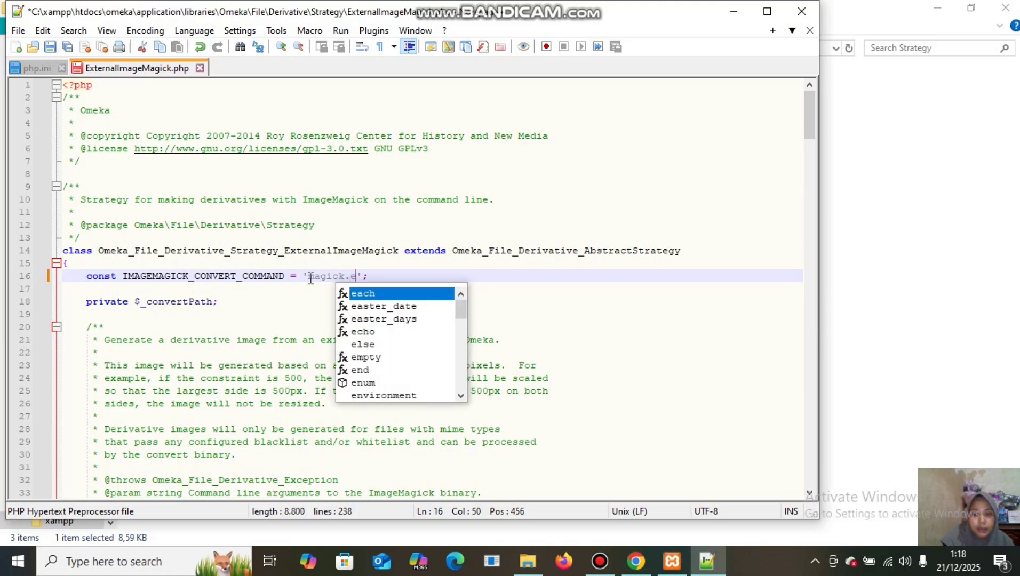
pyautogui.write('x')
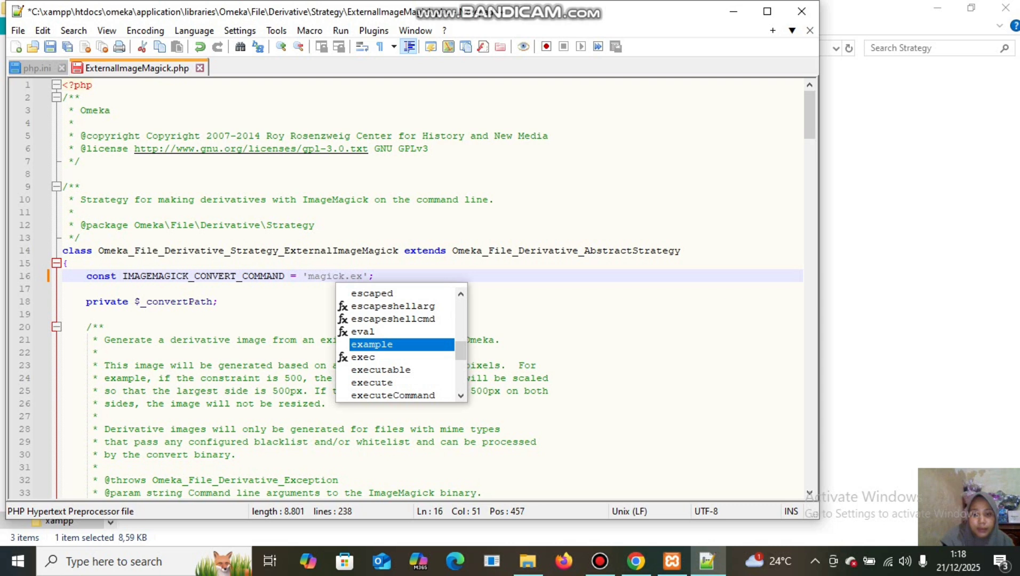
pyautogui.write('e')
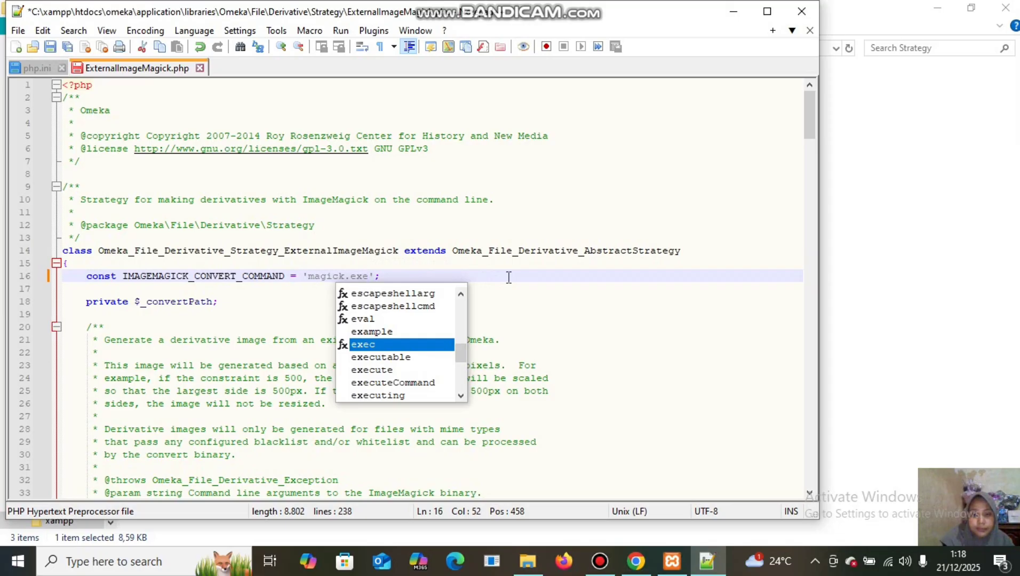
# Change escapeshellarg to escapeshellcmd on line 42, then save the file and close Notepad++.
pyautogui.click(689, 298)
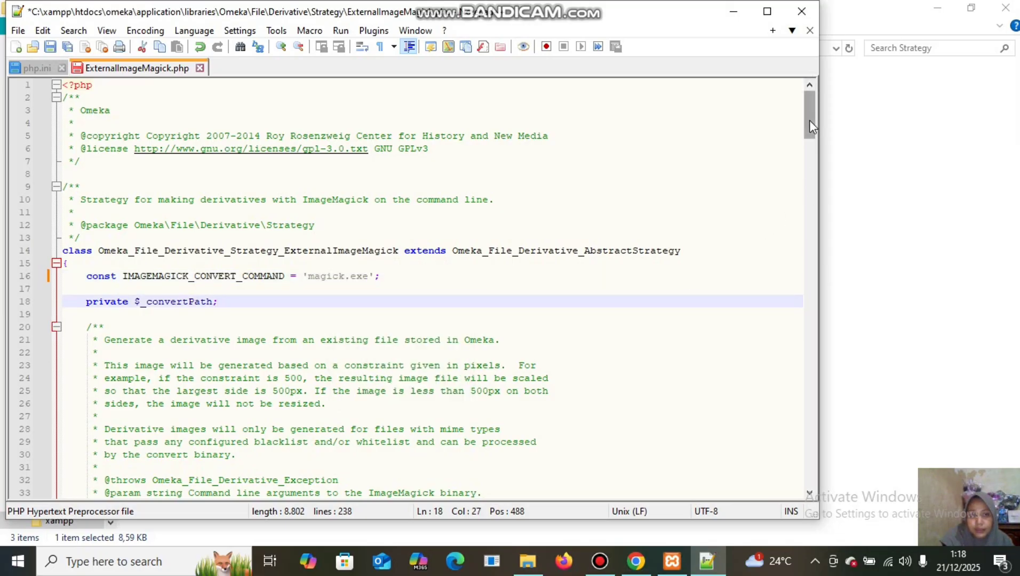
pyautogui.moveTo(809, 121); pyautogui.dragTo(820, 168)
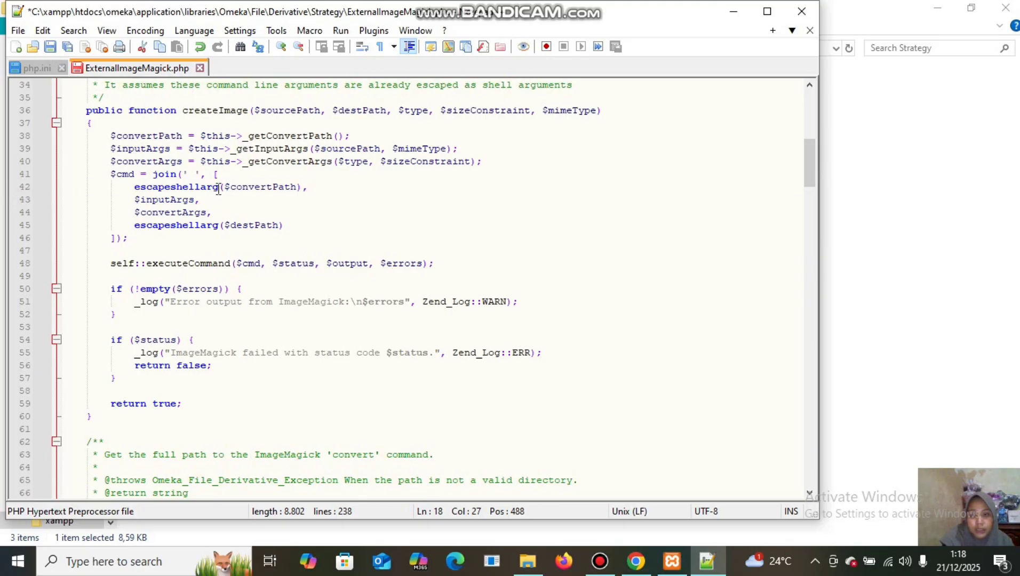
pyautogui.moveTo(218, 190); pyautogui.dragTo(203, 191)
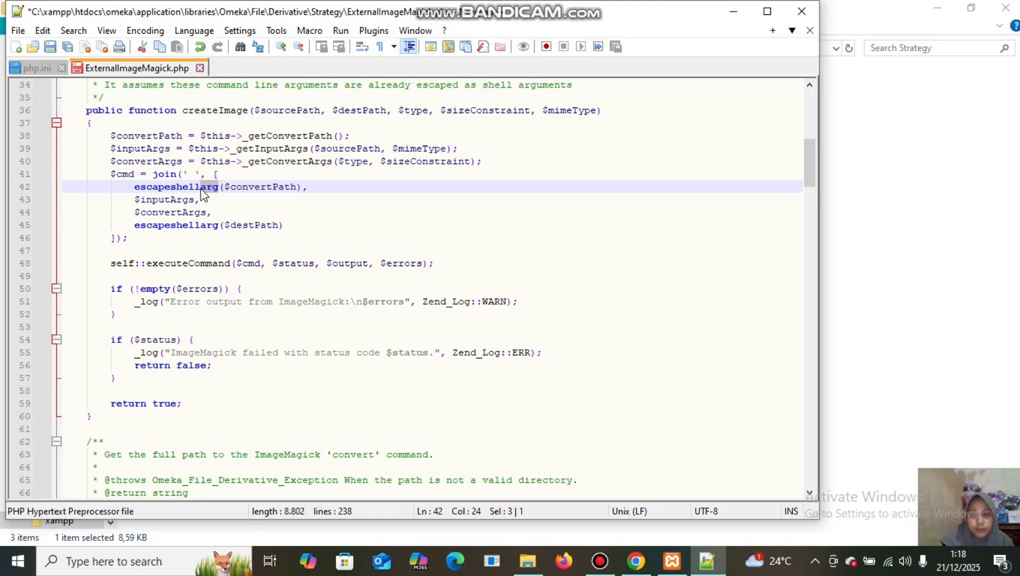
pyautogui.press('BackSpace')
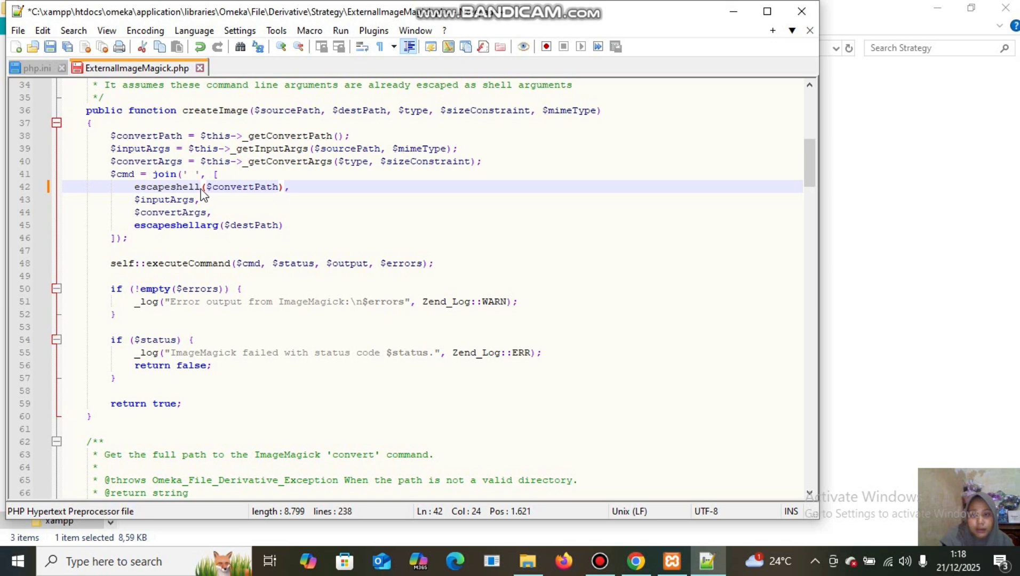
pyautogui.write('c')
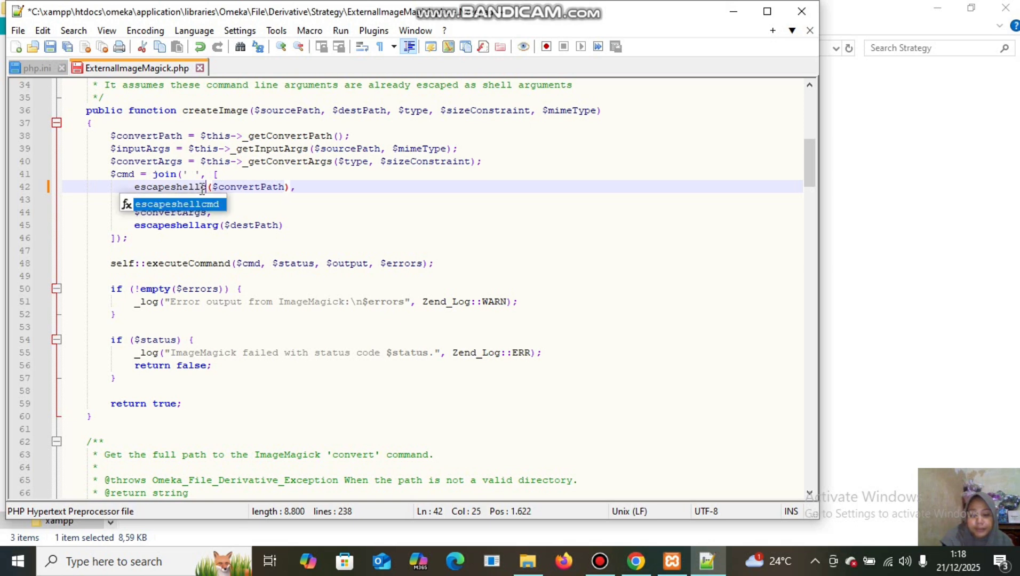
pyautogui.write('md')
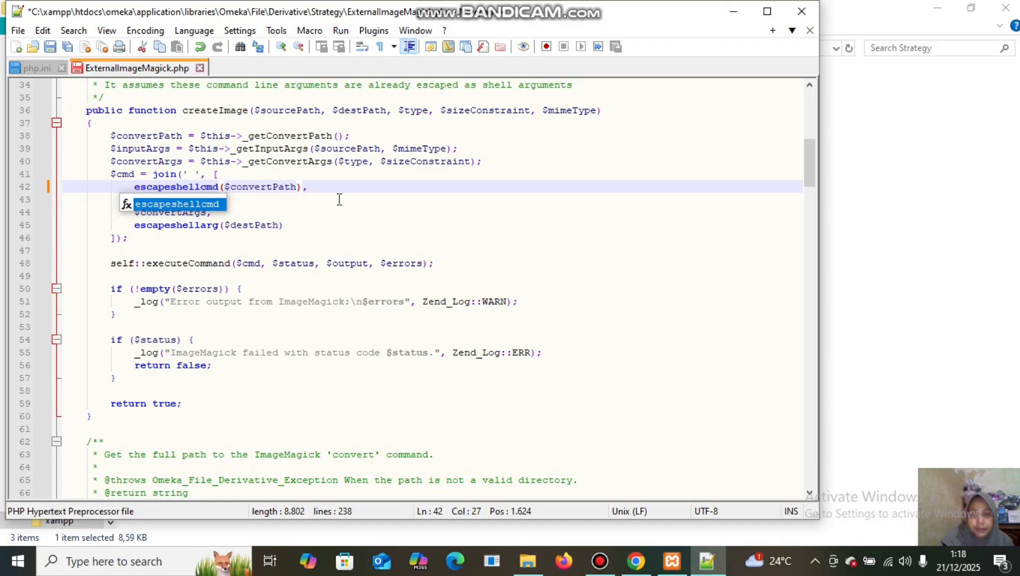
pyautogui.click(369, 224)
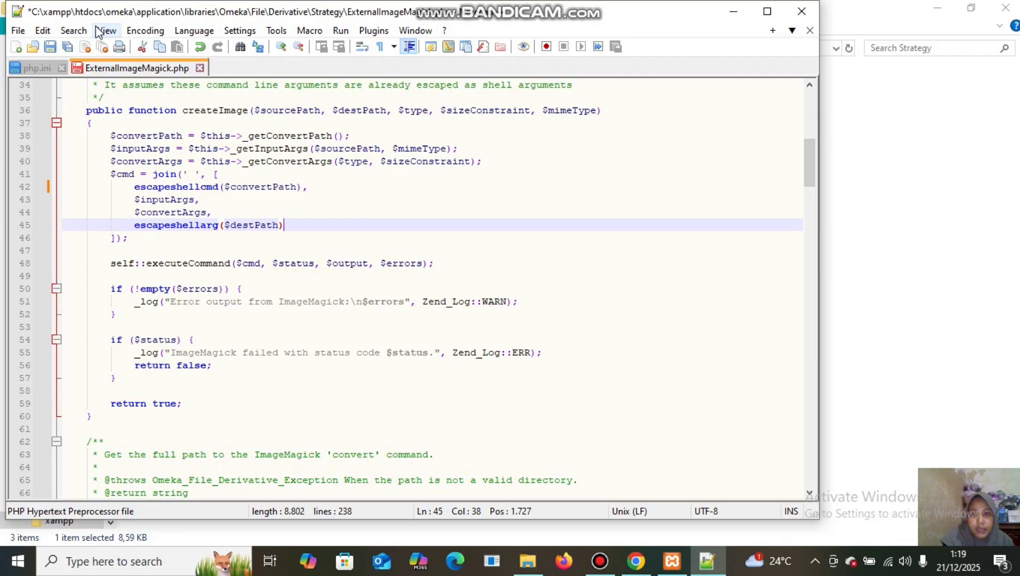
pyautogui.click(52, 47)
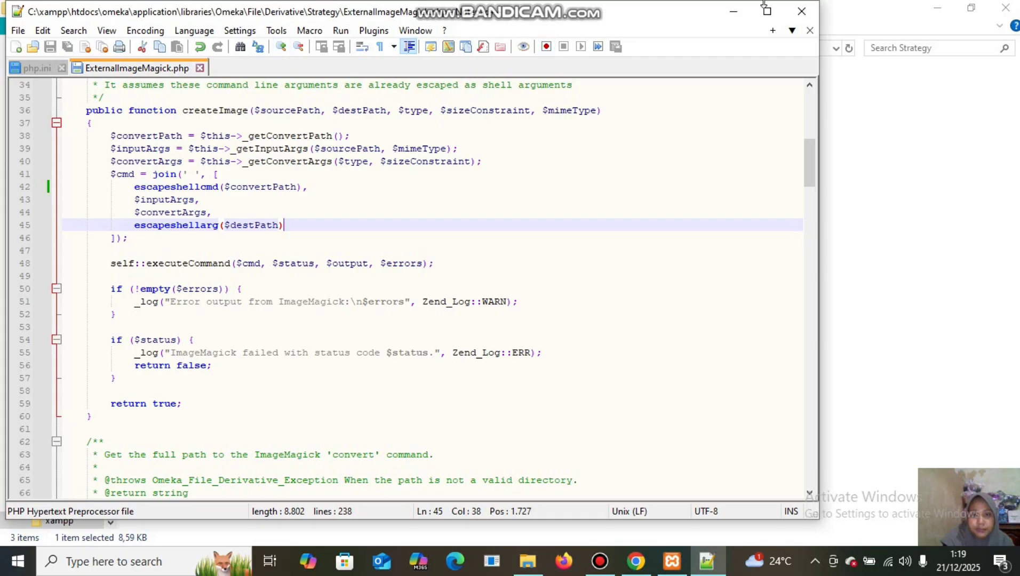
pyautogui.click(809, 10)
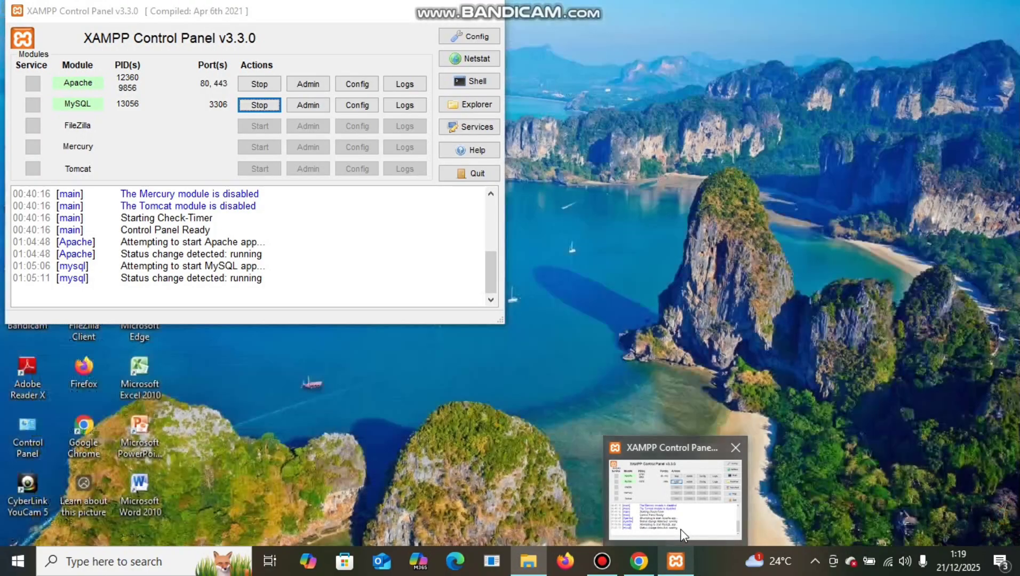
# Stop and restart Apache in the XAMPP Control Panel, then minimize the panel.
pyautogui.click(684, 536)
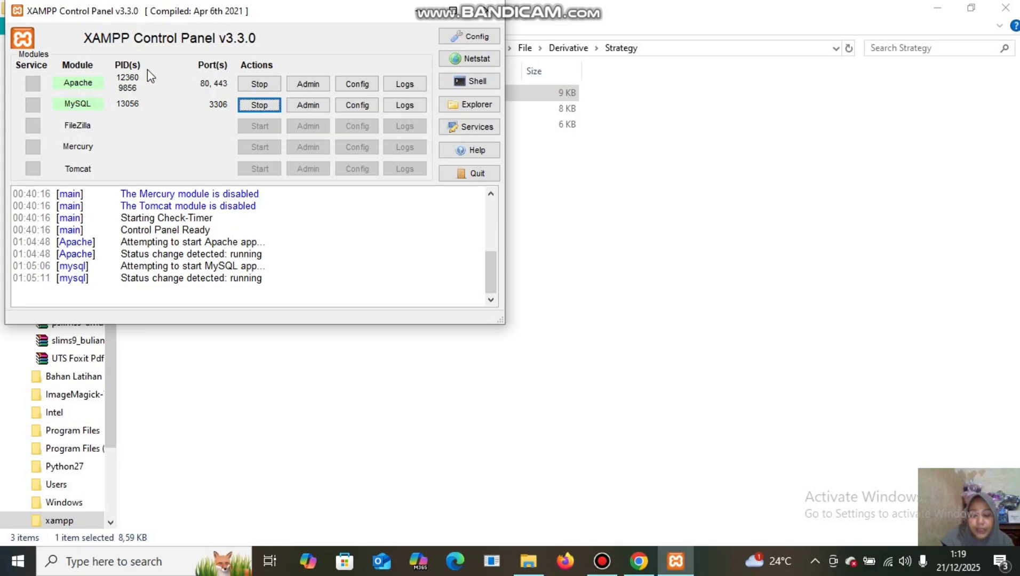
pyautogui.click(259, 83)
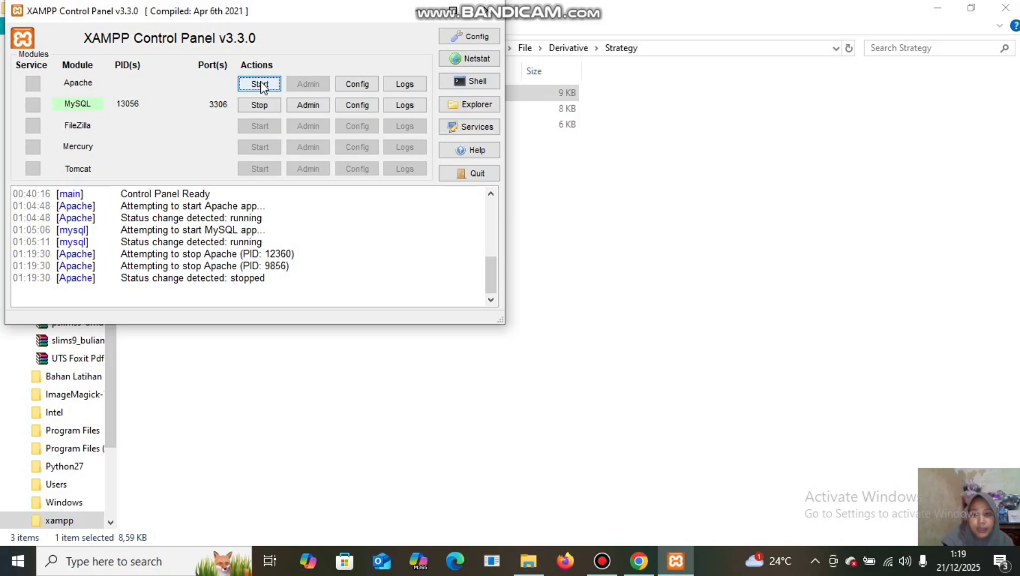
pyautogui.click(260, 84)
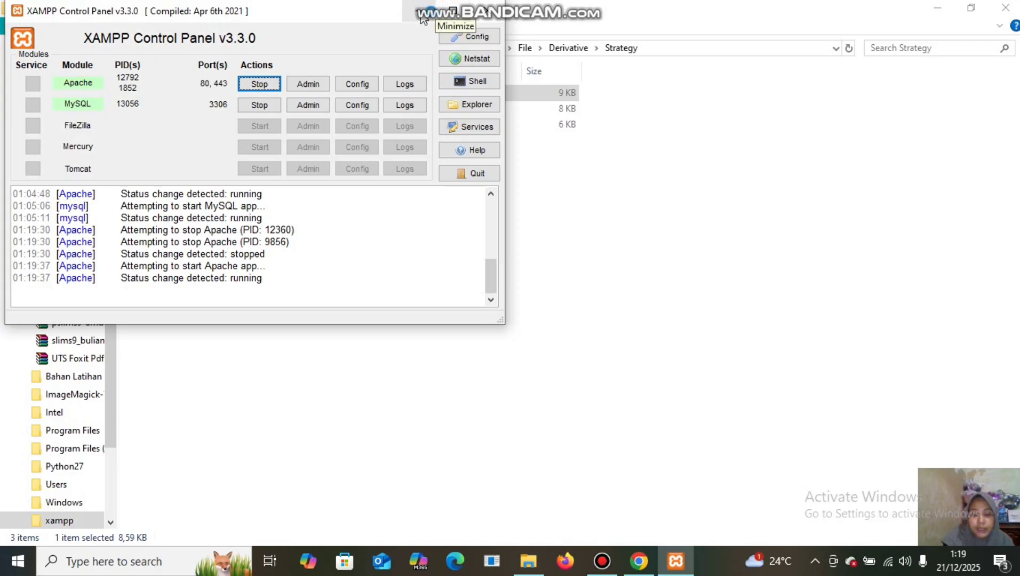
pyautogui.click(421, 15)
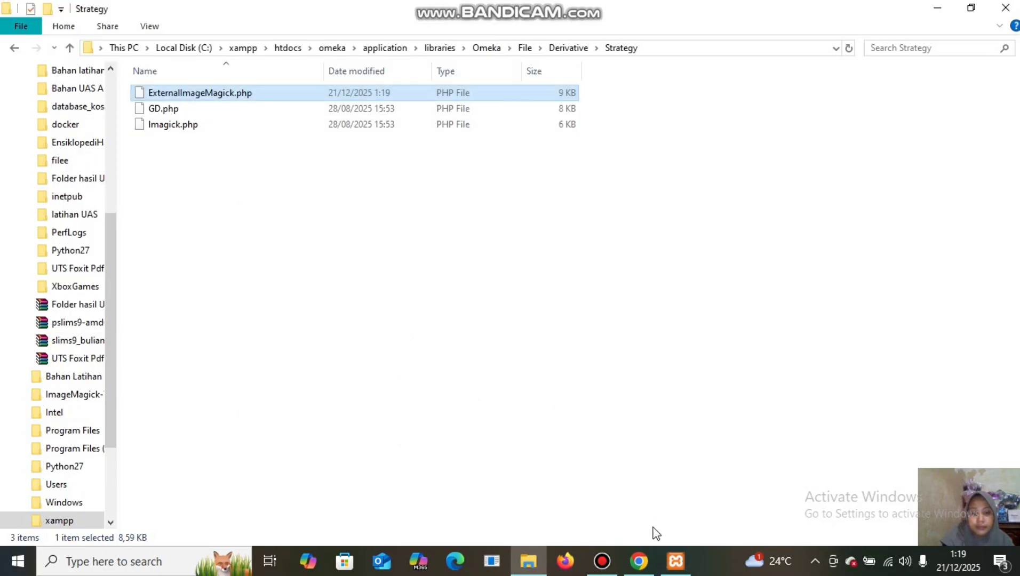
# Load the XAMPP dashboard at localhost in a new Chrome tab, then open phpMyAdmin from it.
pyautogui.moveTo(645, 564)
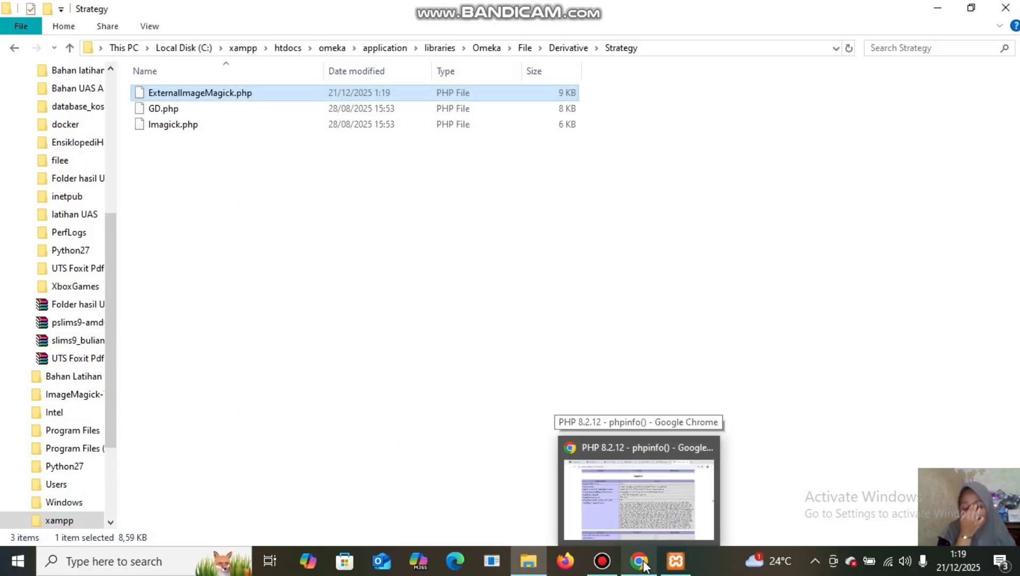
pyautogui.click(643, 565)
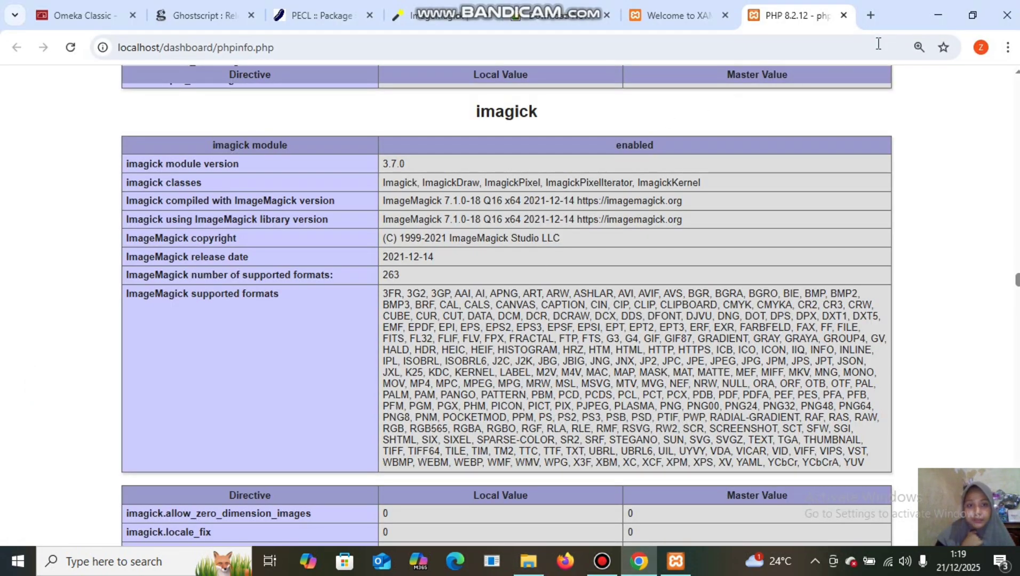
pyautogui.click(870, 16)
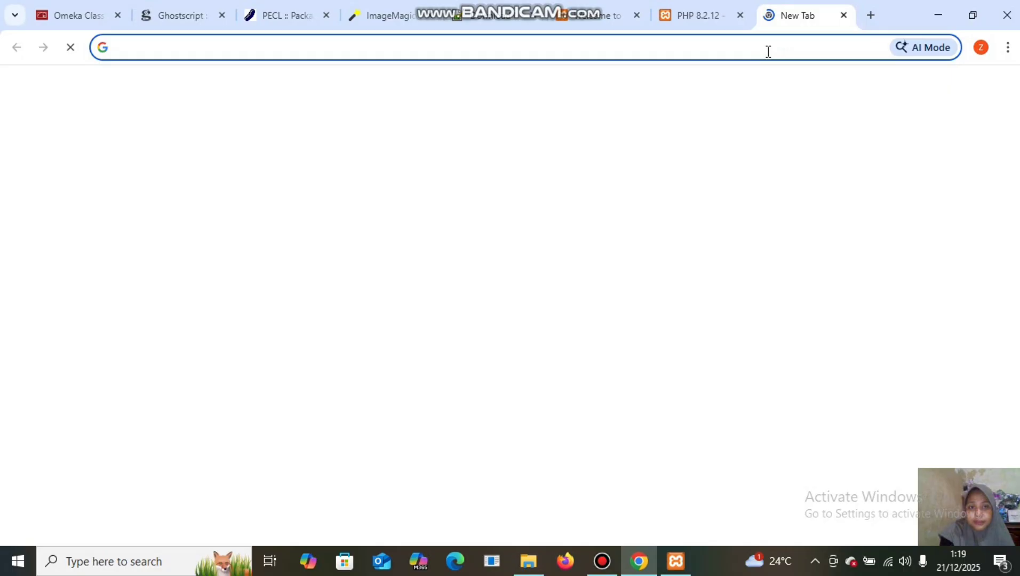
pyautogui.write('l')
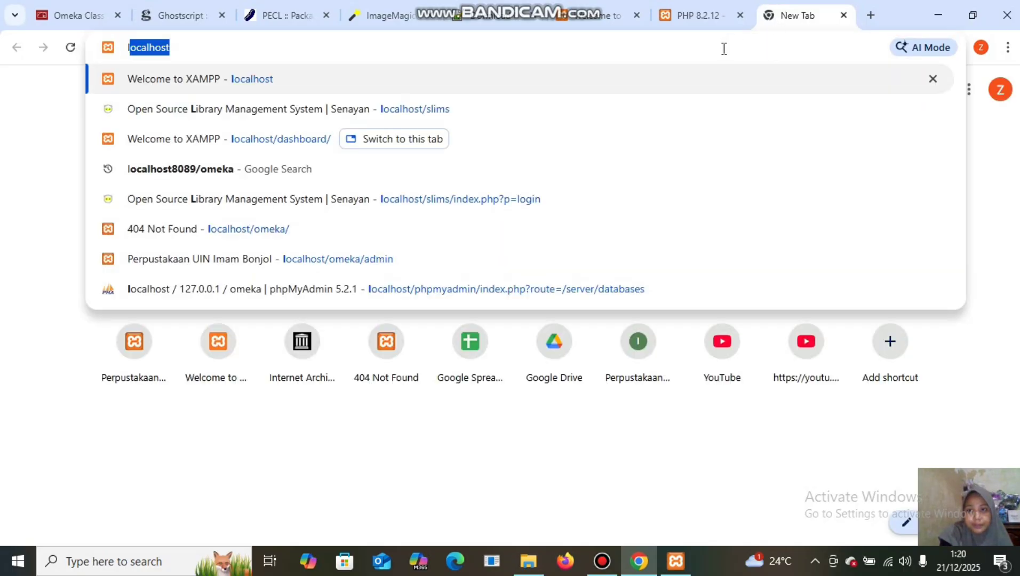
pyautogui.write('ocalhost')
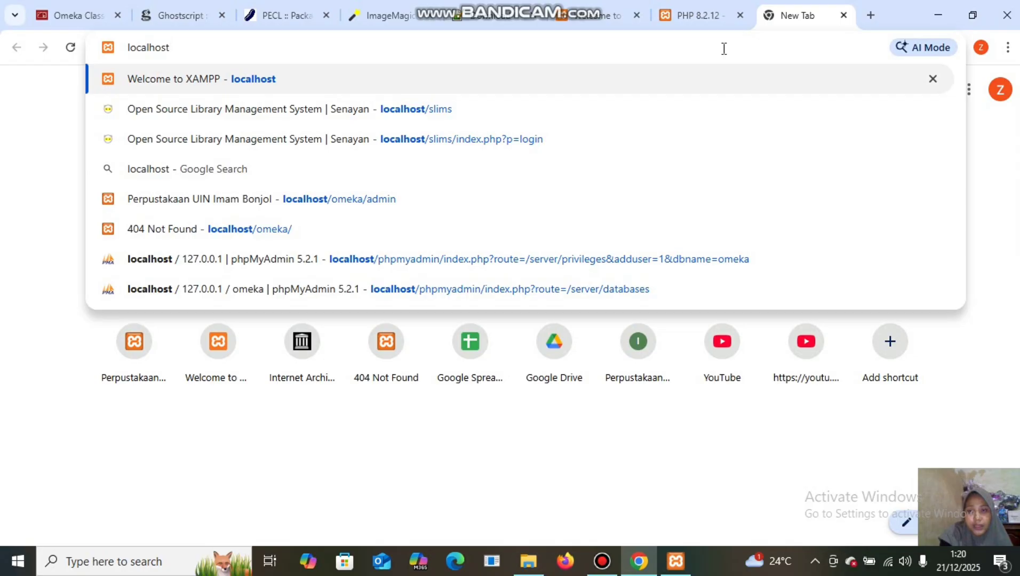
pyautogui.press('Return')
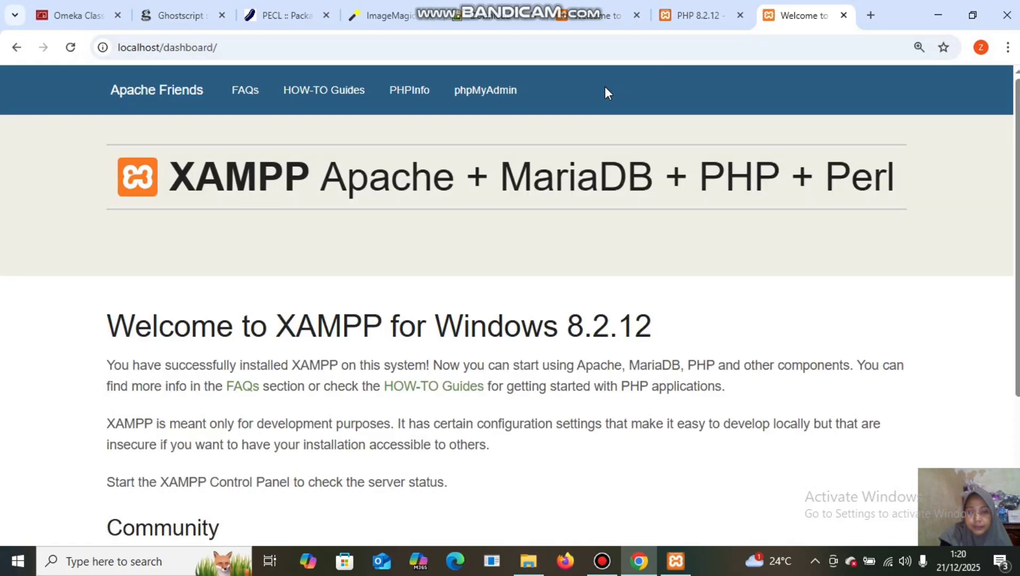
pyautogui.click(489, 94)
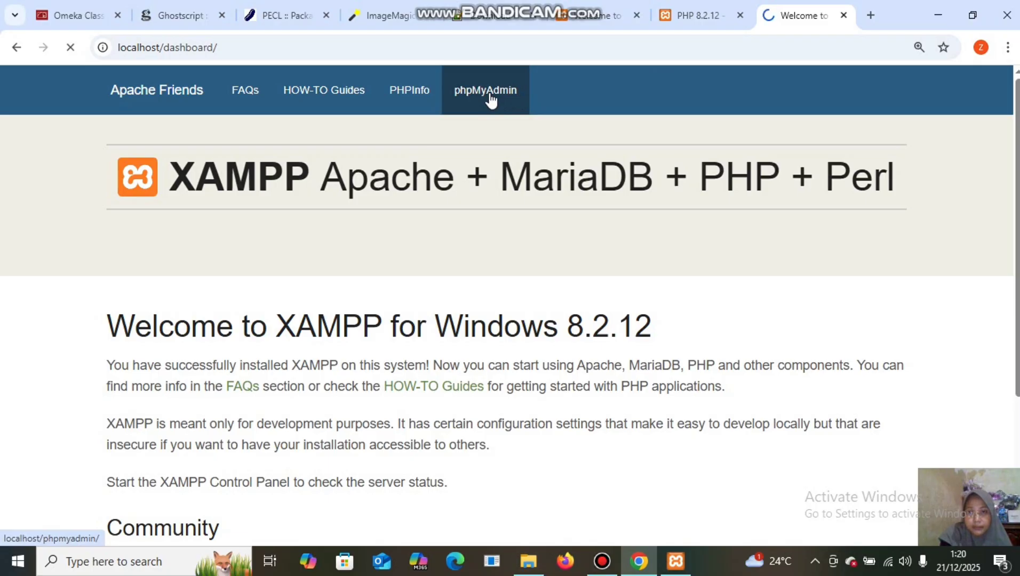
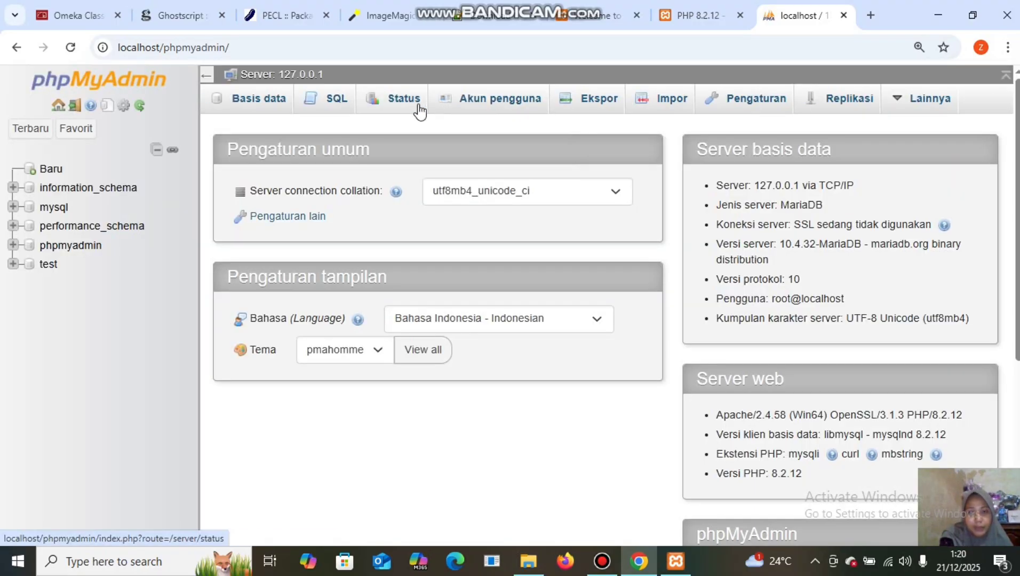
# Create an empty database named omeka from phpMyAdmin's Databases tab.
pyautogui.click(254, 107)
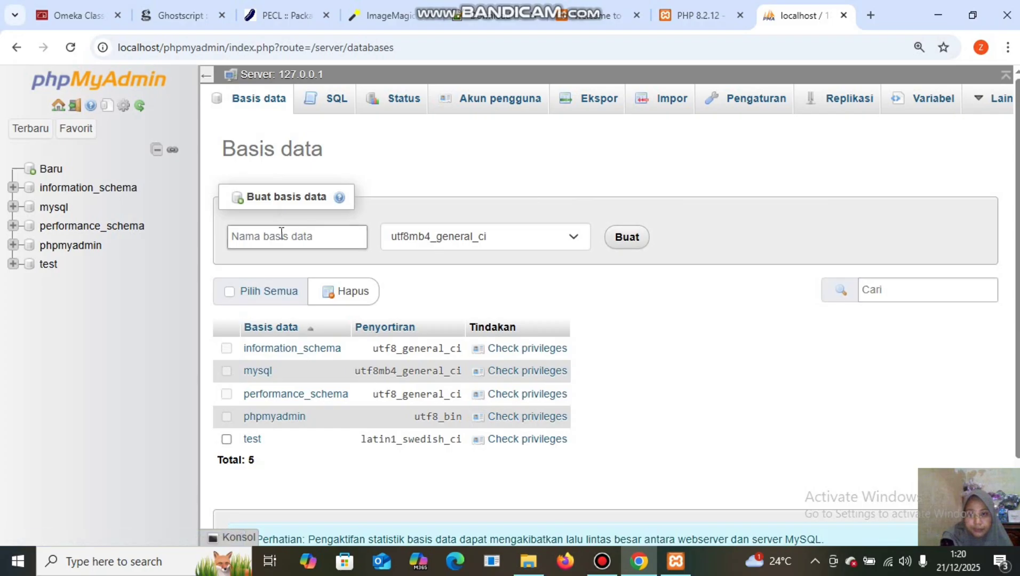
pyautogui.click(281, 234)
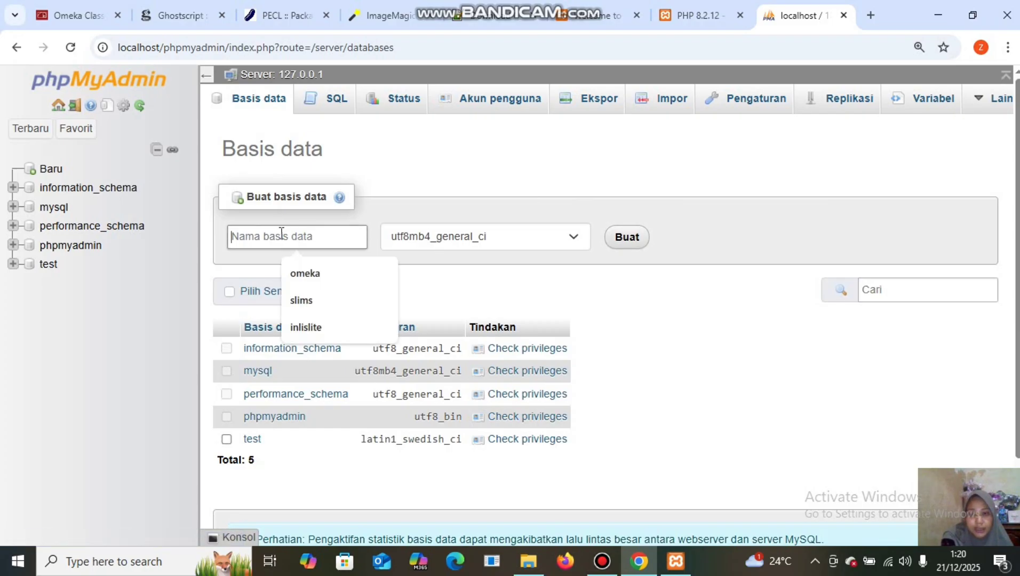
pyautogui.write('o')
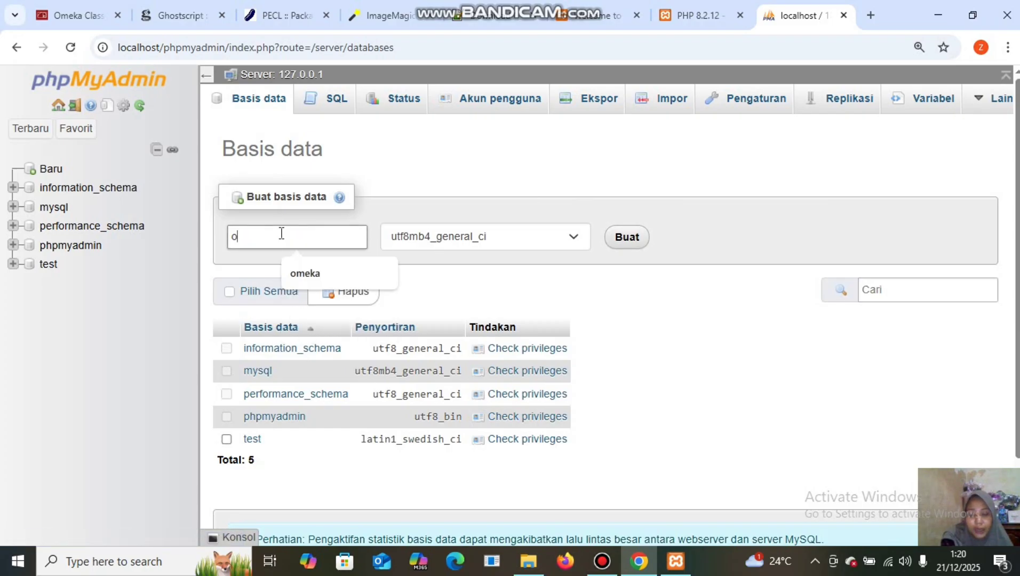
pyautogui.write('meka')
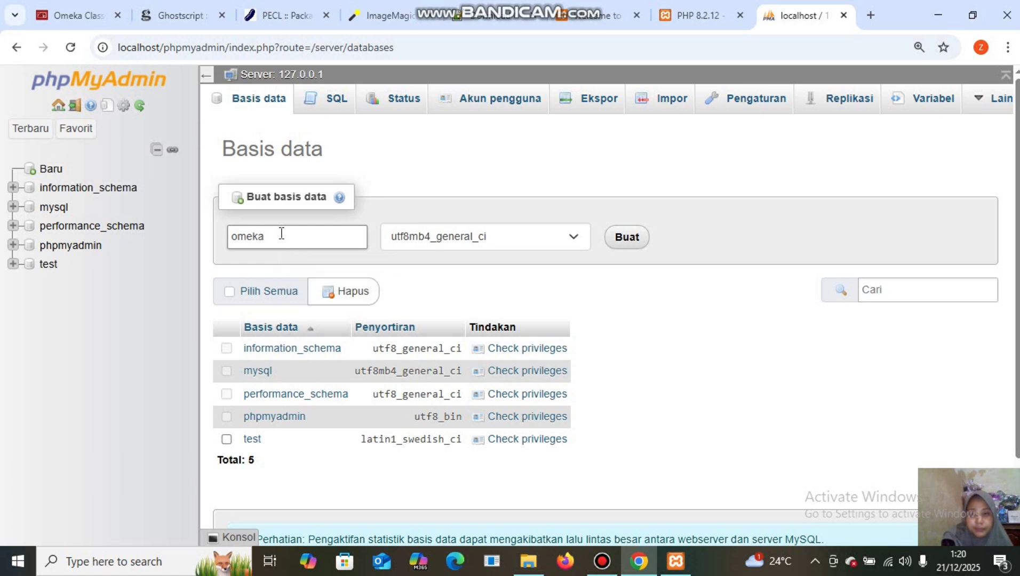
pyautogui.click(624, 241)
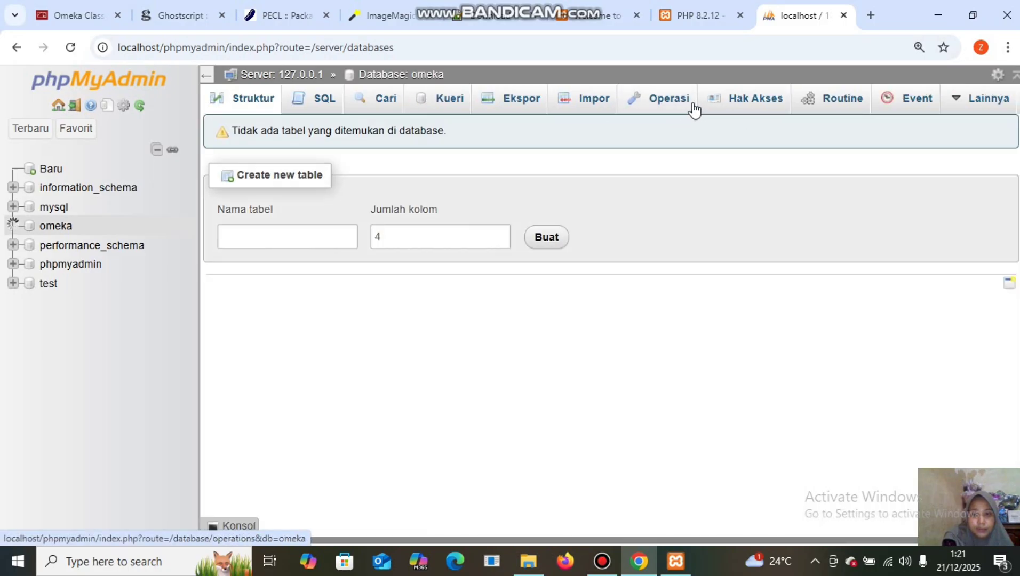
# Add a user account omeka restricted to localhost, entering its password twice.
pyautogui.click(737, 109)
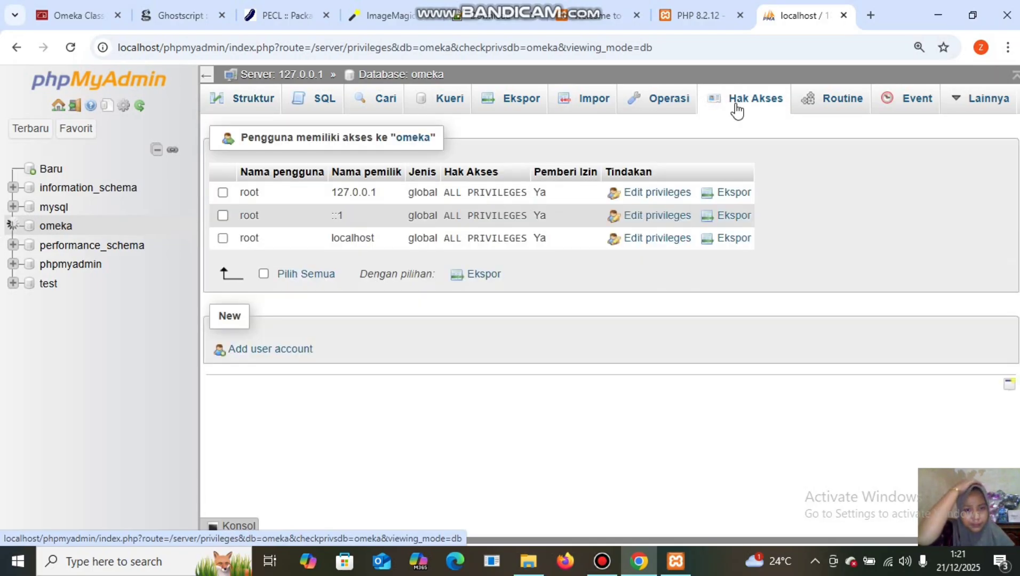
pyautogui.click(263, 354)
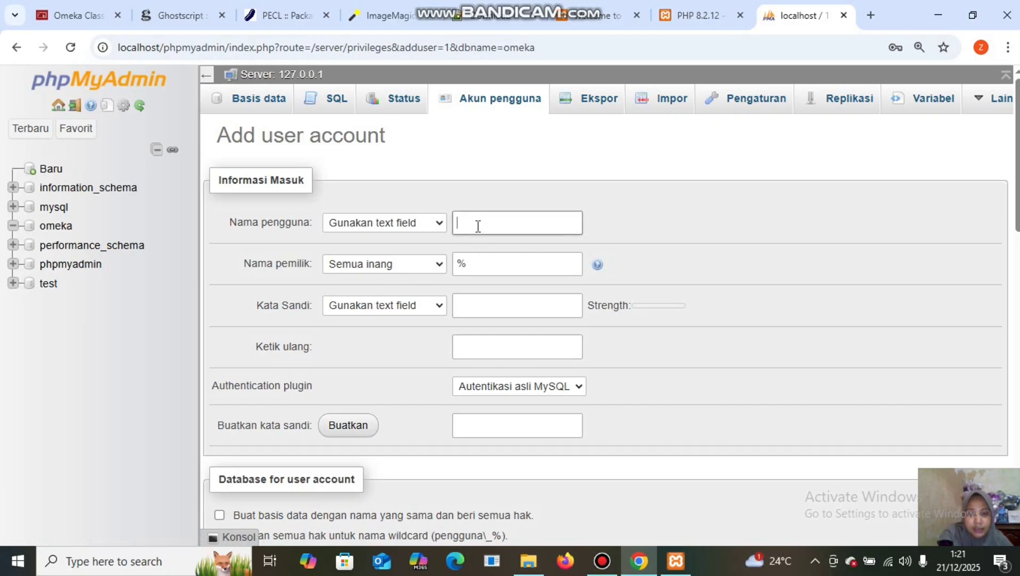
pyautogui.write('omeka')
pyautogui.click(434, 266)
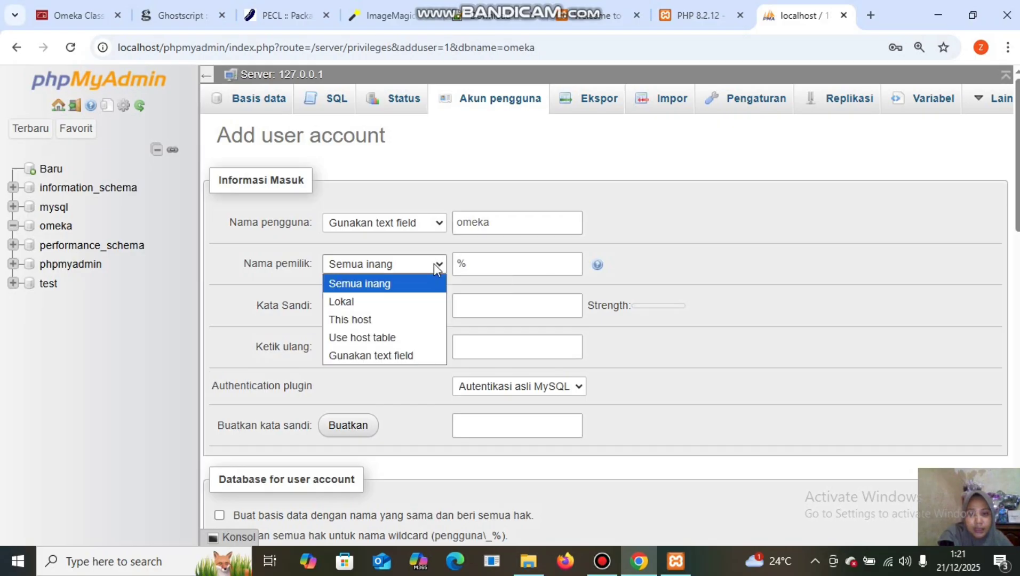
pyautogui.click(381, 302)
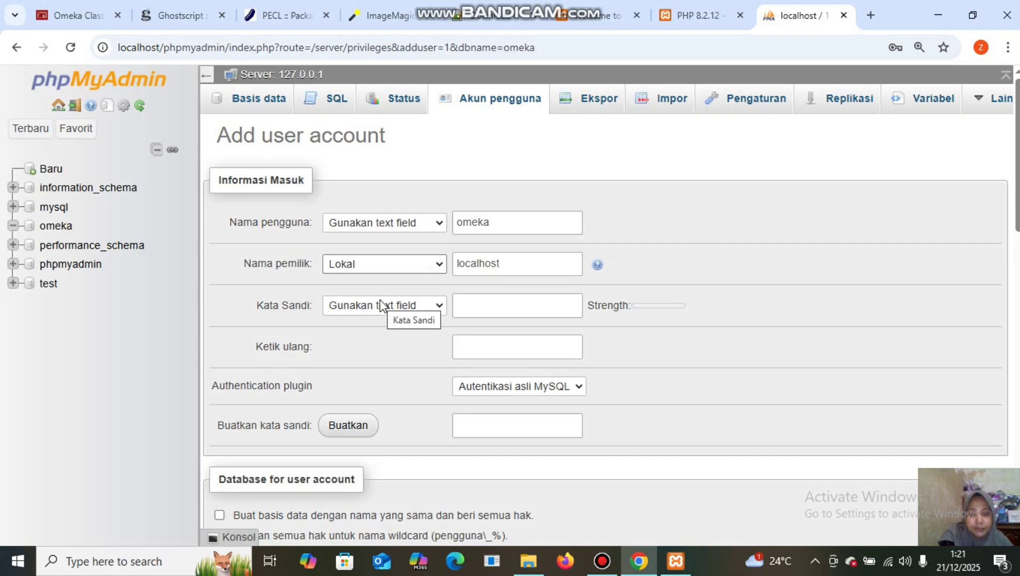
pyautogui.click(471, 310)
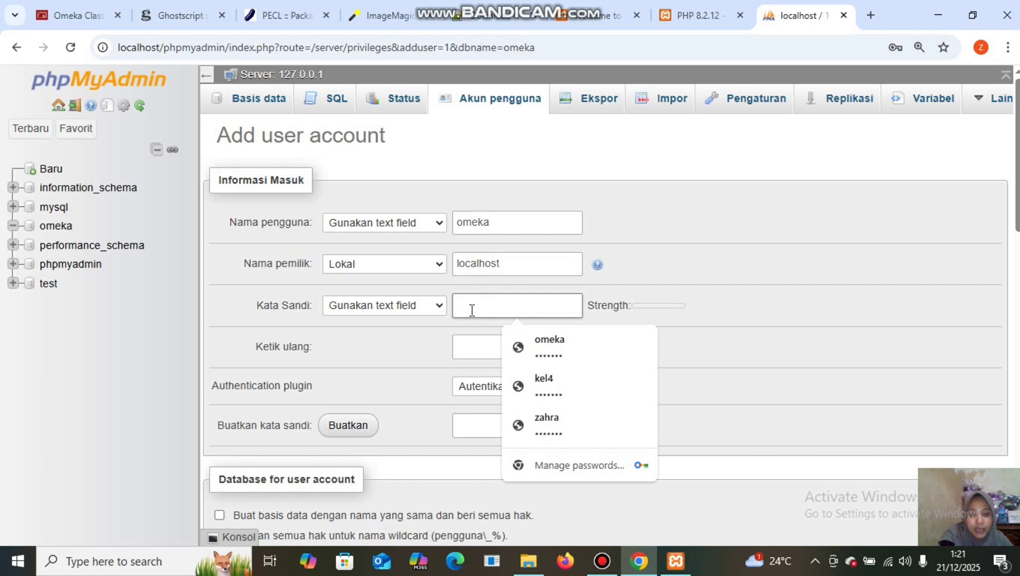
pyautogui.write('o')
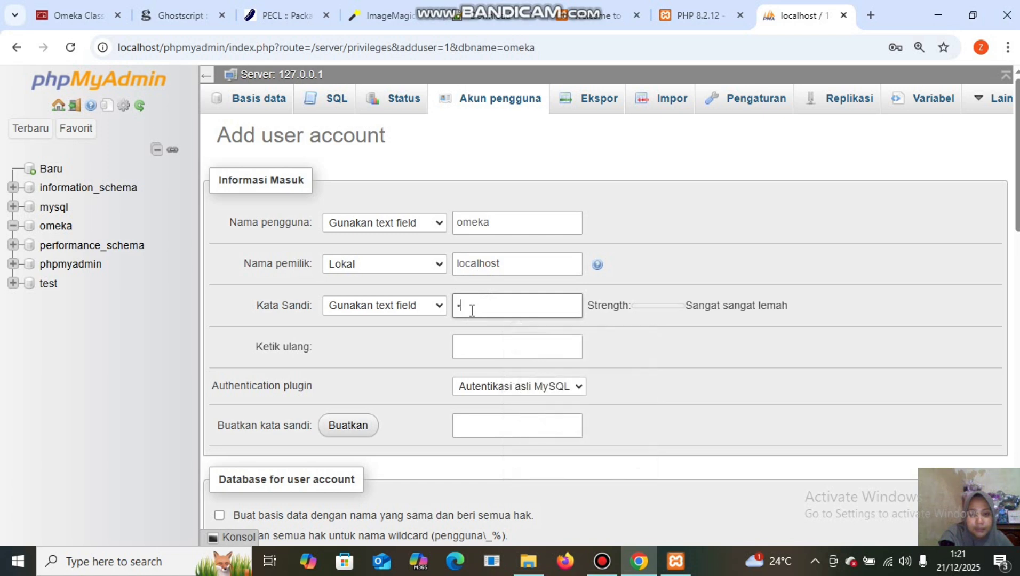
pyautogui.write('meka1')
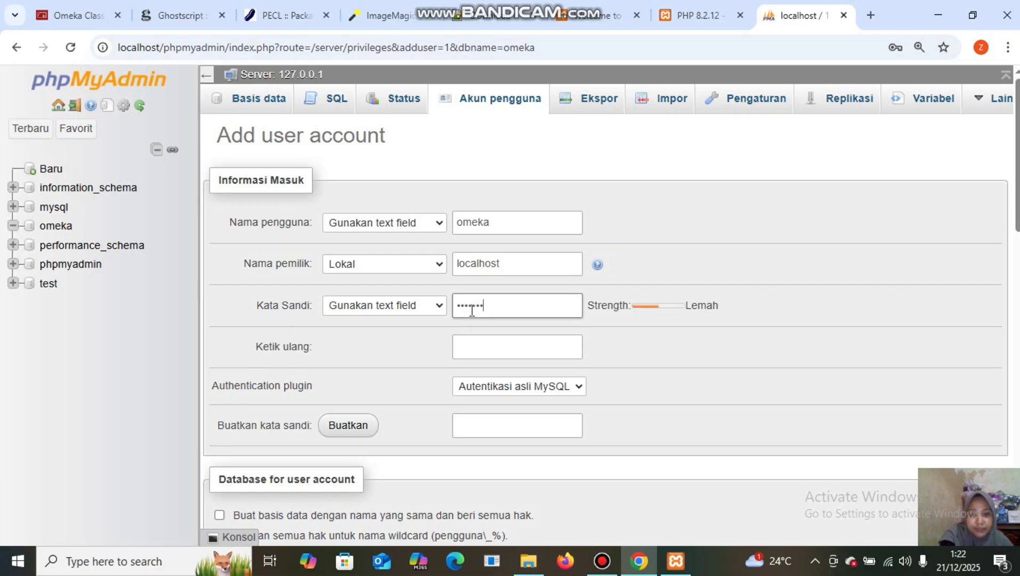
pyautogui.click(492, 350)
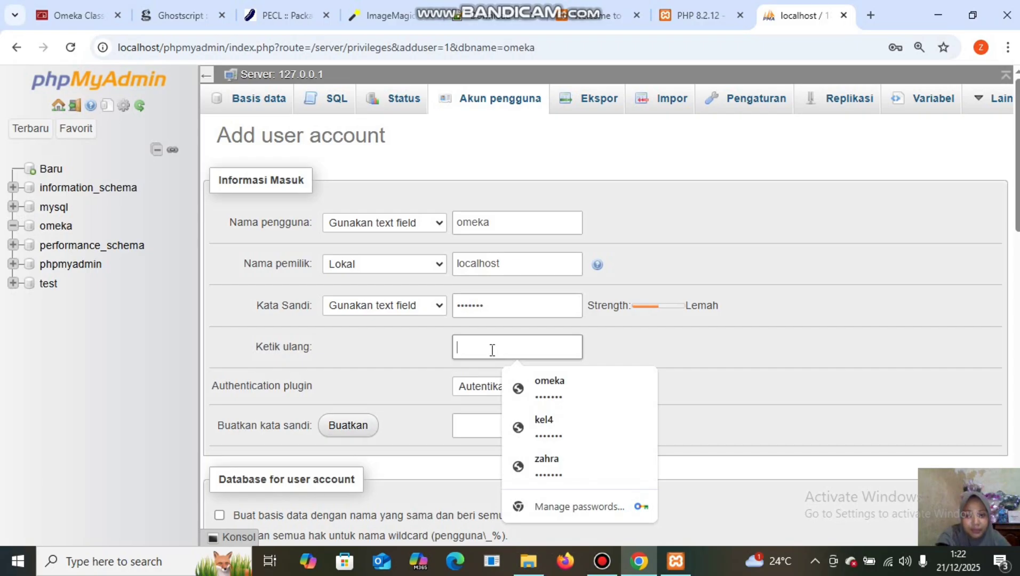
pyautogui.write('om')
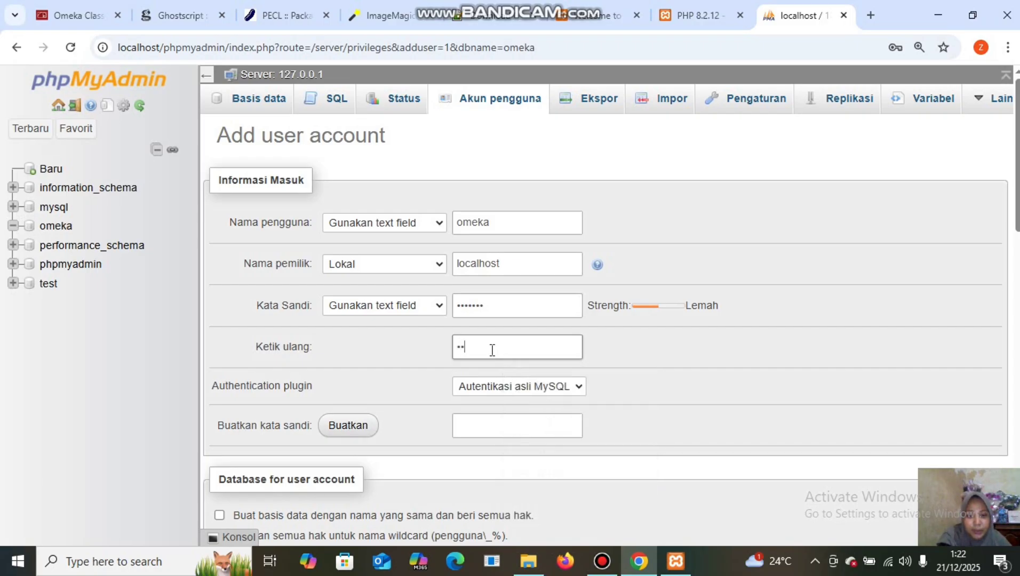
pyautogui.write('eka1')
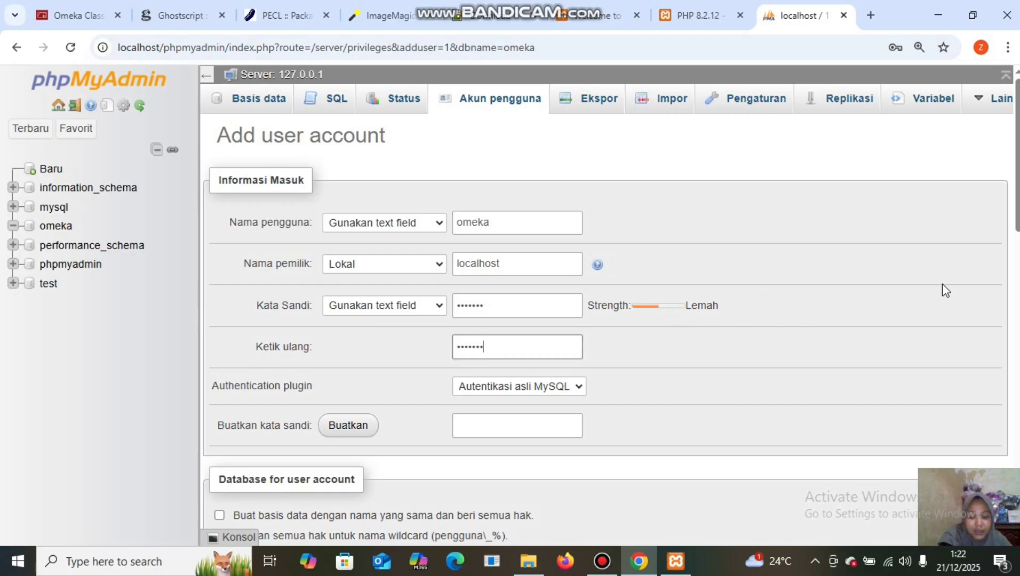
# Grant omeka@localhost all global privileges, submit the account, and dismiss Chrome's password warning.
pyautogui.scroll(-6, 610, 313)
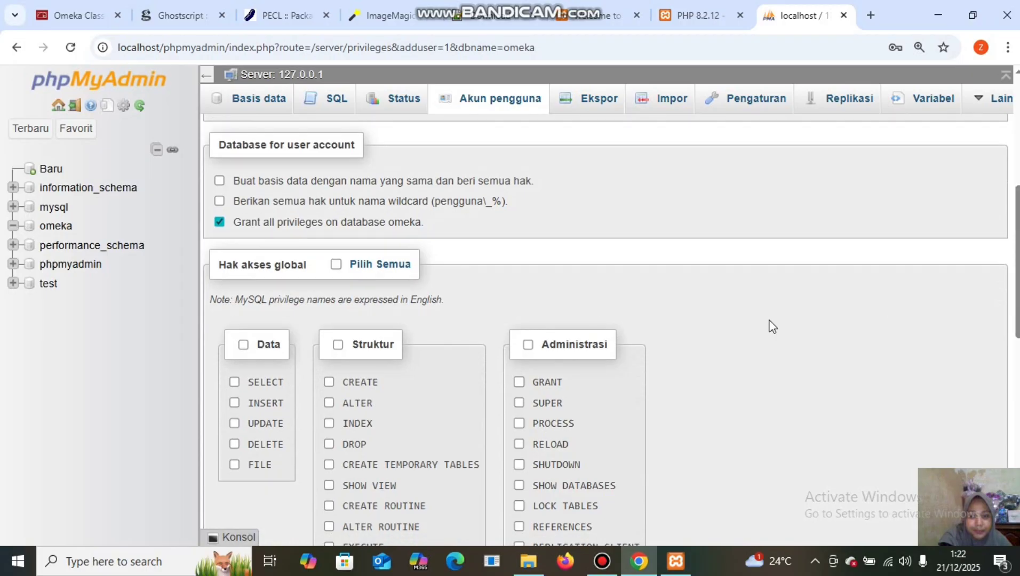
pyautogui.click(335, 266)
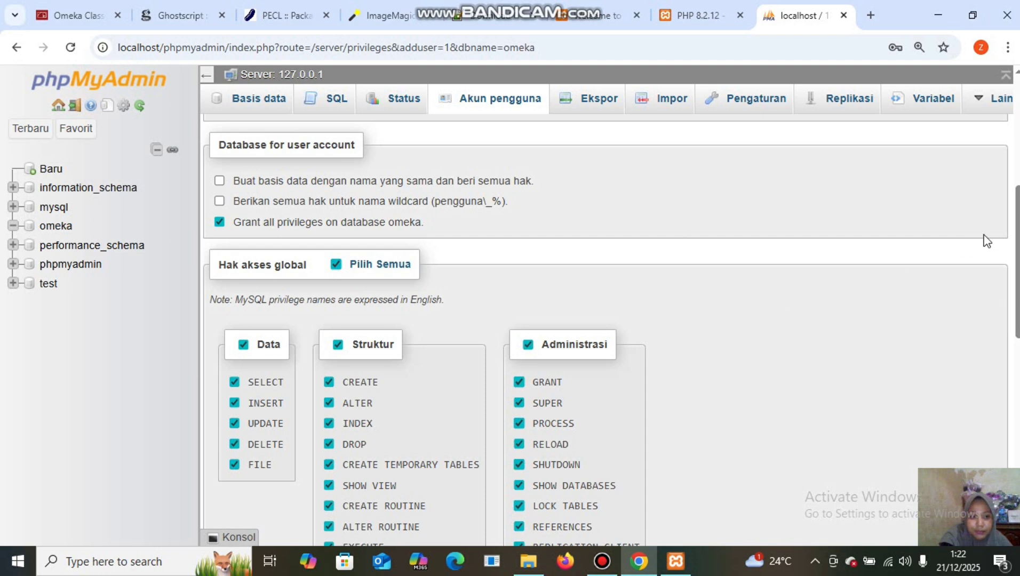
pyautogui.scroll(-5, 1013, 244)
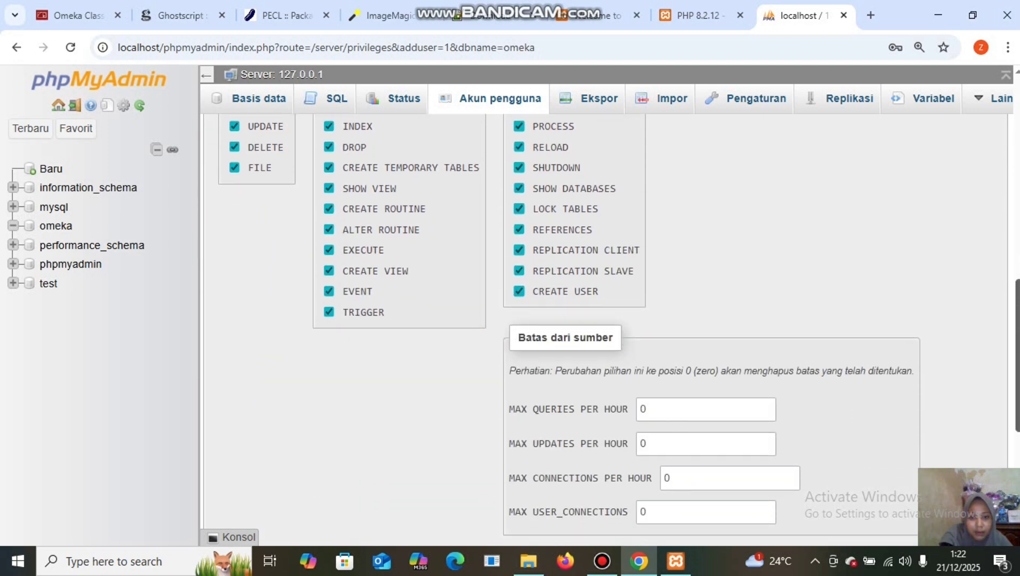
pyautogui.scroll(-3, 596, 378)
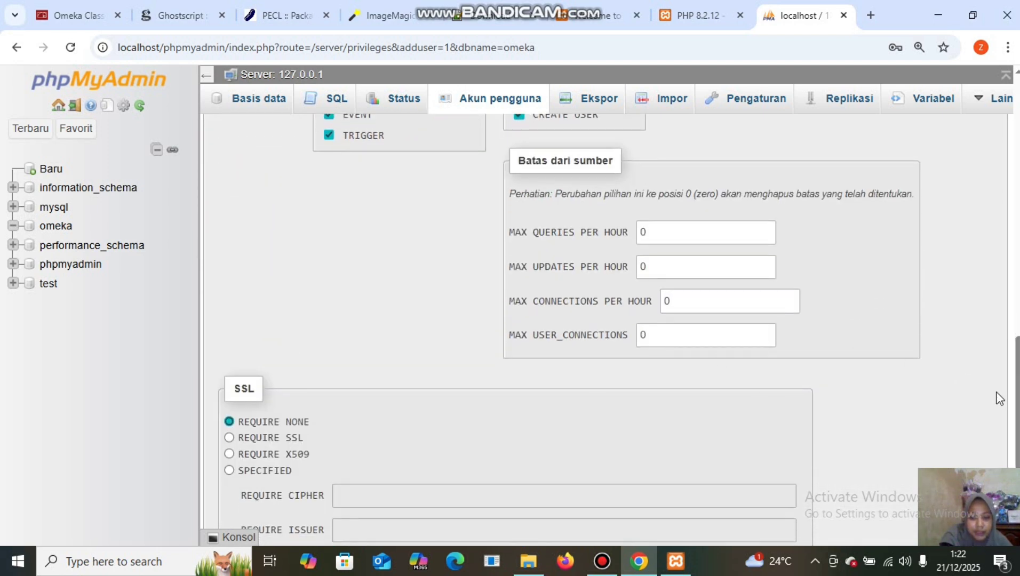
pyautogui.scroll(-2, 1017, 421)
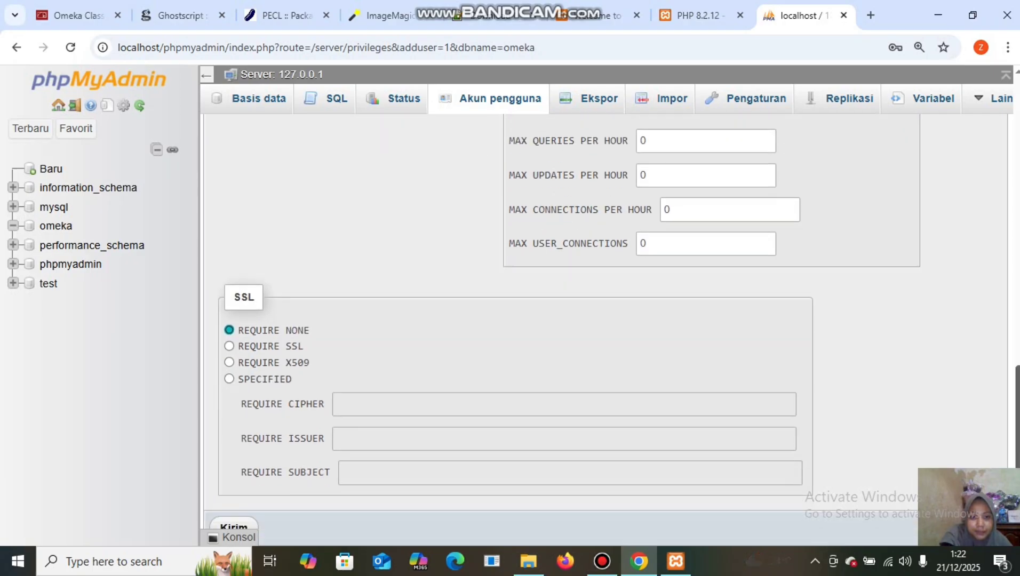
pyautogui.scroll(-1, 1014, 427)
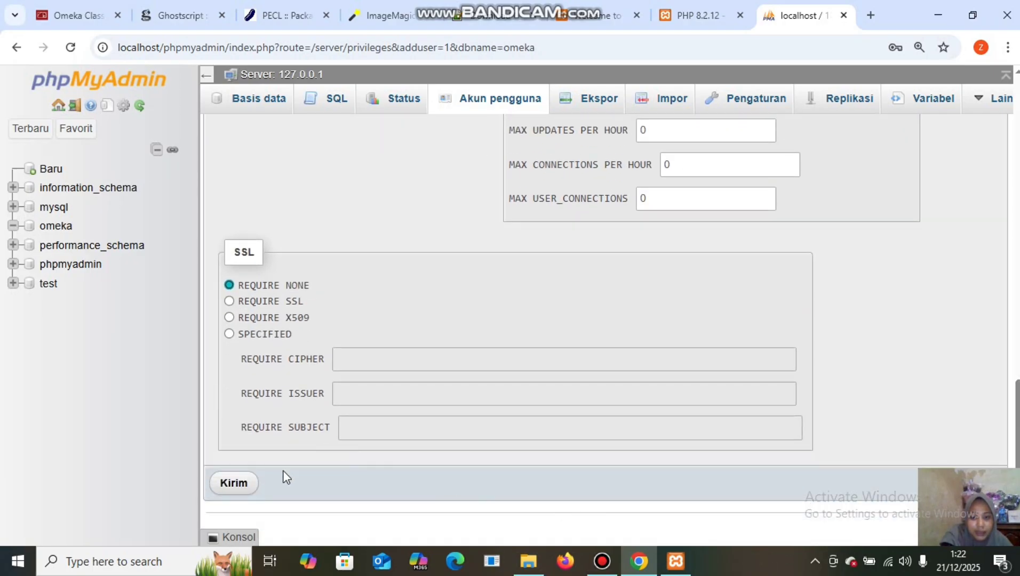
pyautogui.click(235, 485)
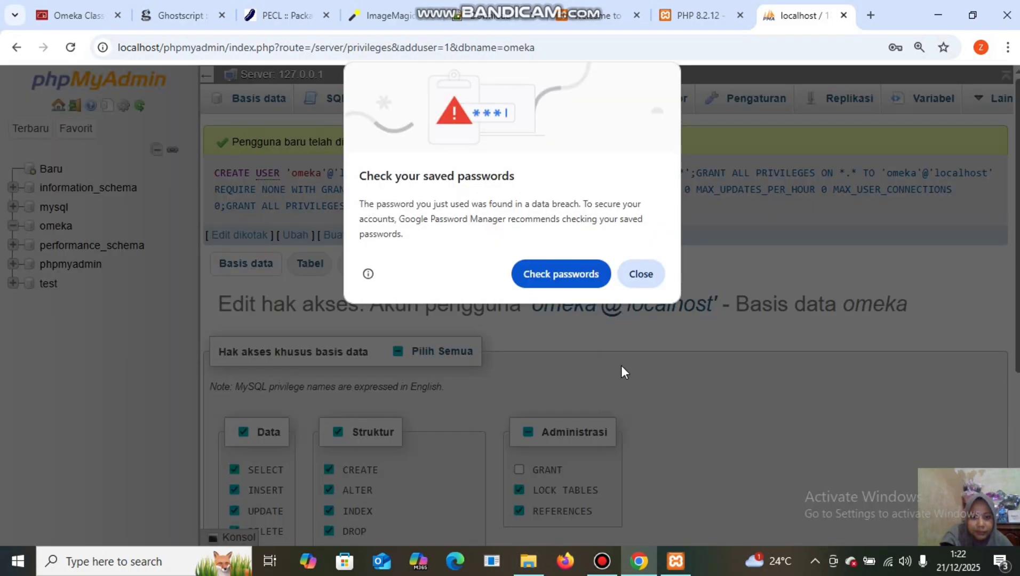
pyautogui.click(640, 274)
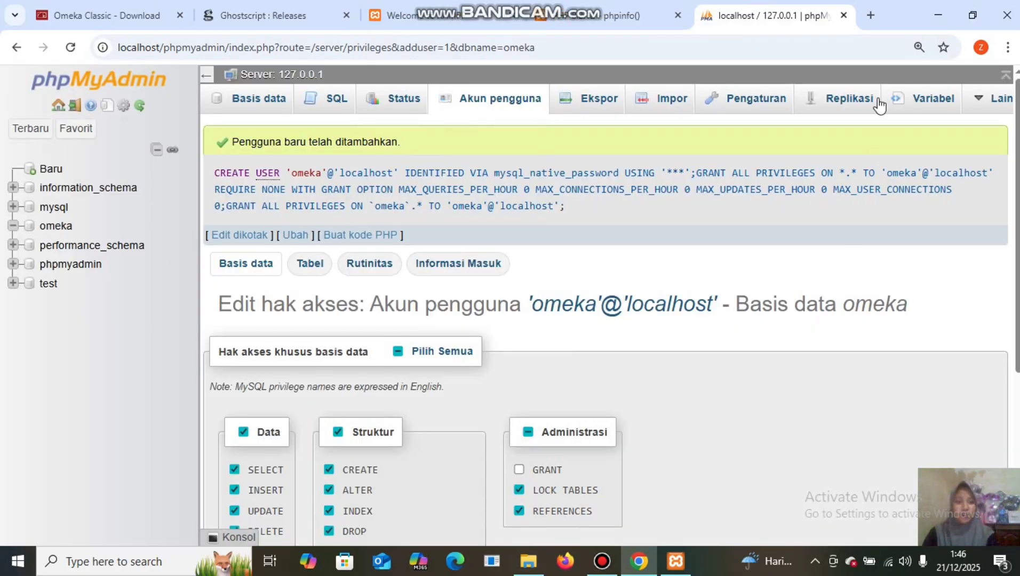
# Load localhost/omeka in a new tab, see the Omeka error, and return to File Explorer.
pyautogui.click(871, 16)
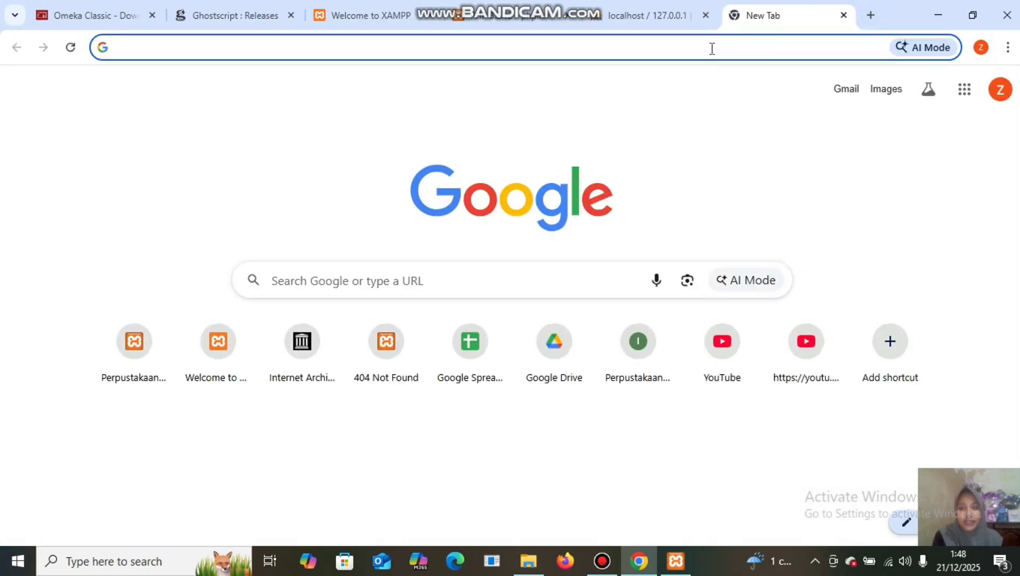
pyautogui.click(711, 48)
pyautogui.write('localhost')
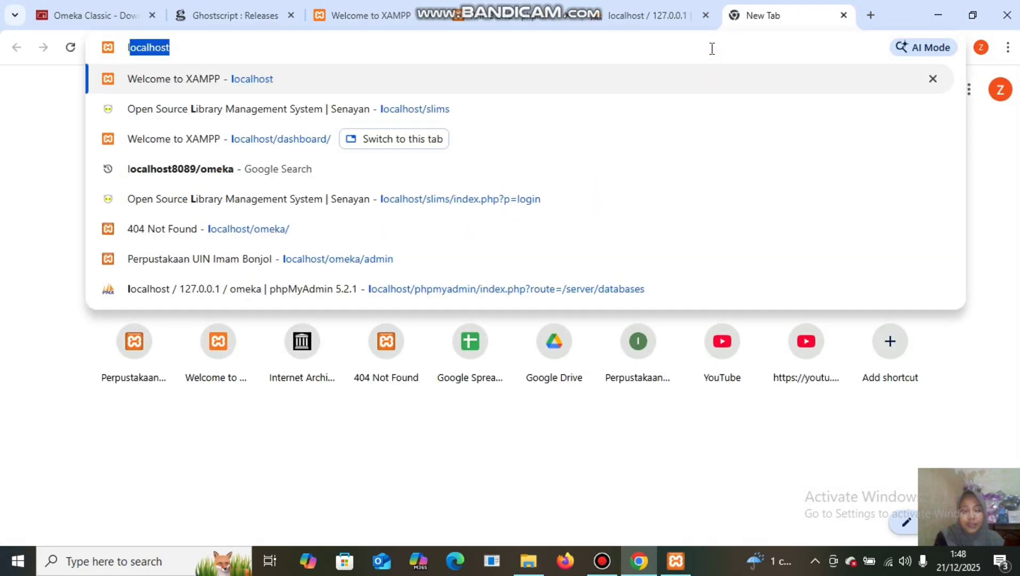
pyautogui.click(569, 45)
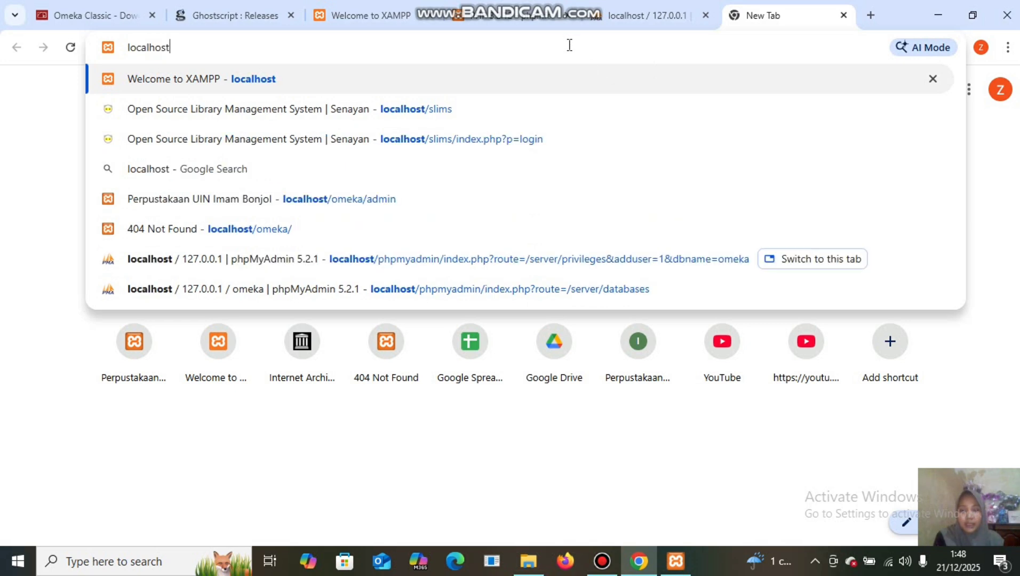
pyautogui.write('/o')
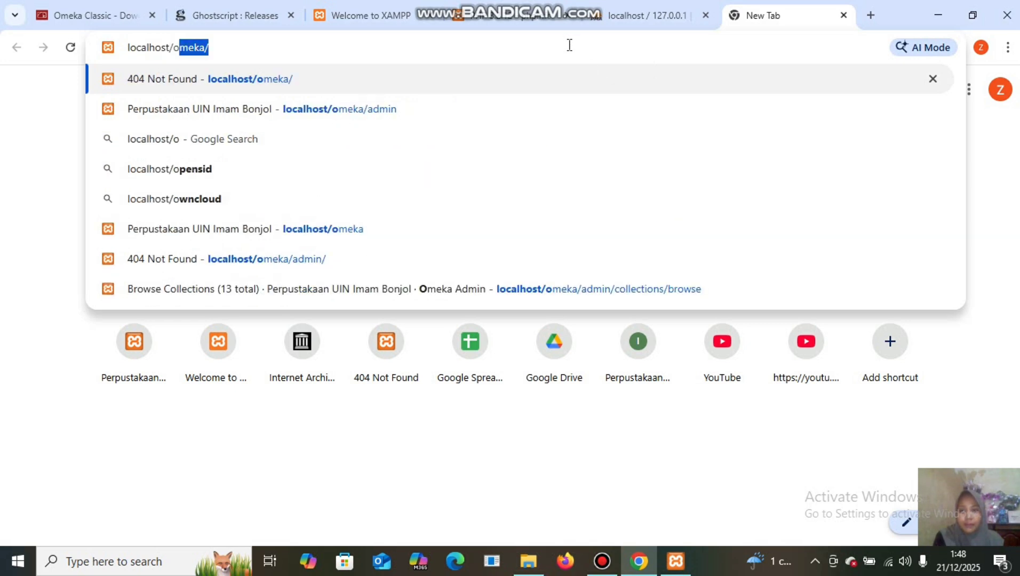
pyautogui.click(578, 45)
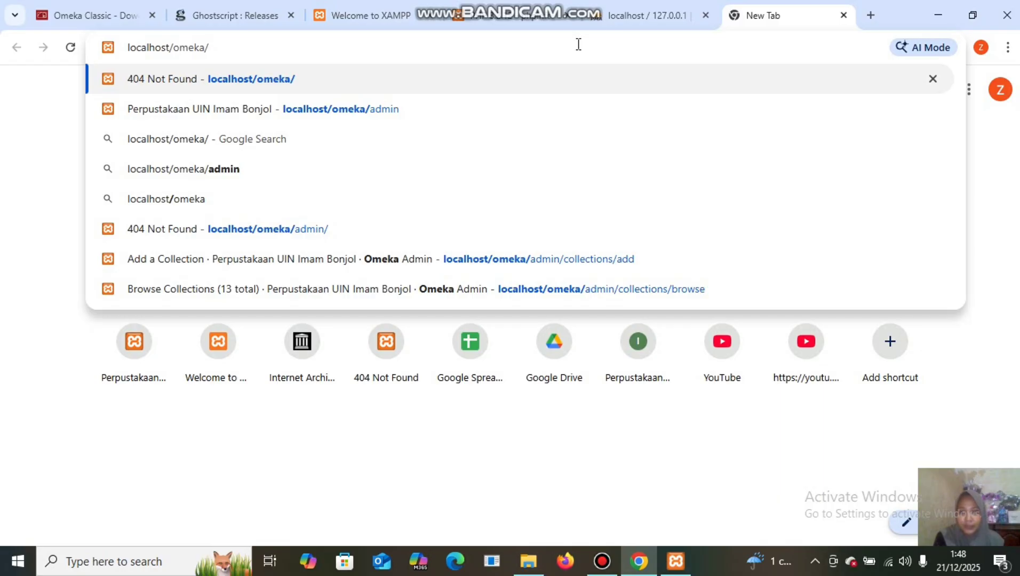
pyautogui.press('Return')
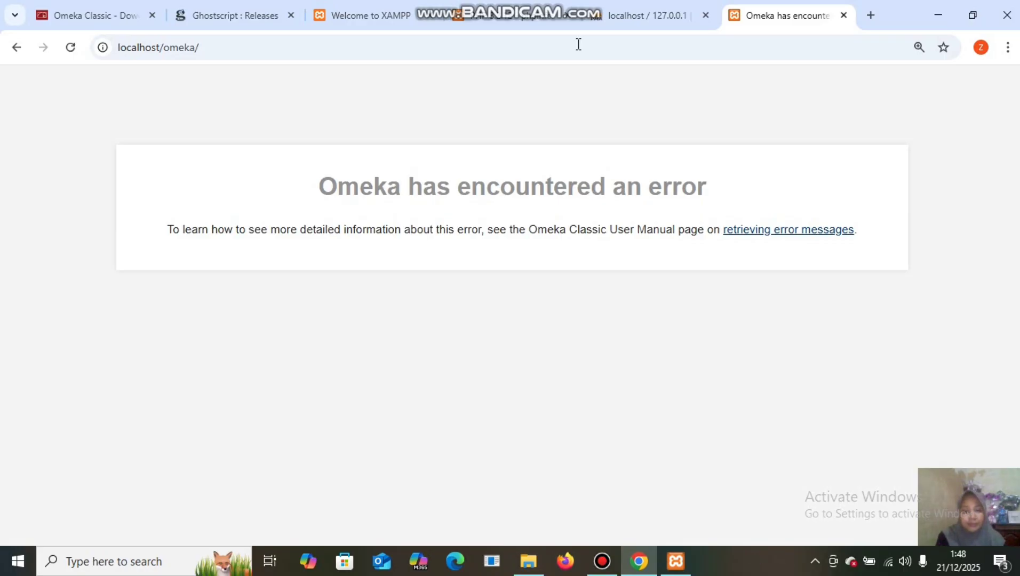
pyautogui.click(530, 560)
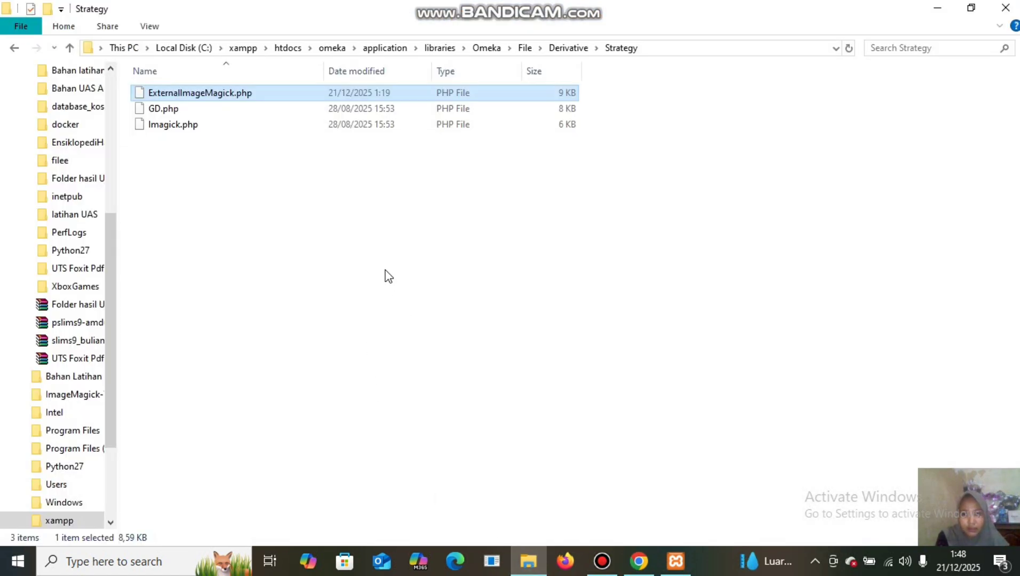
# Open C:\xampp\htdocs\omeka\db.ini for editing in Notepad++.
pyautogui.click(243, 48)
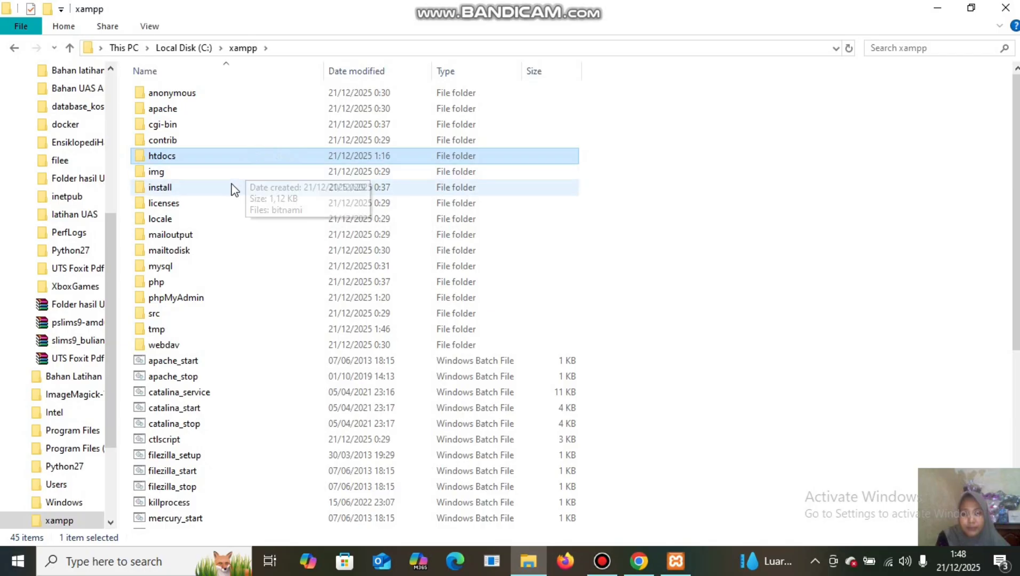
pyautogui.doubleClick(240, 156)
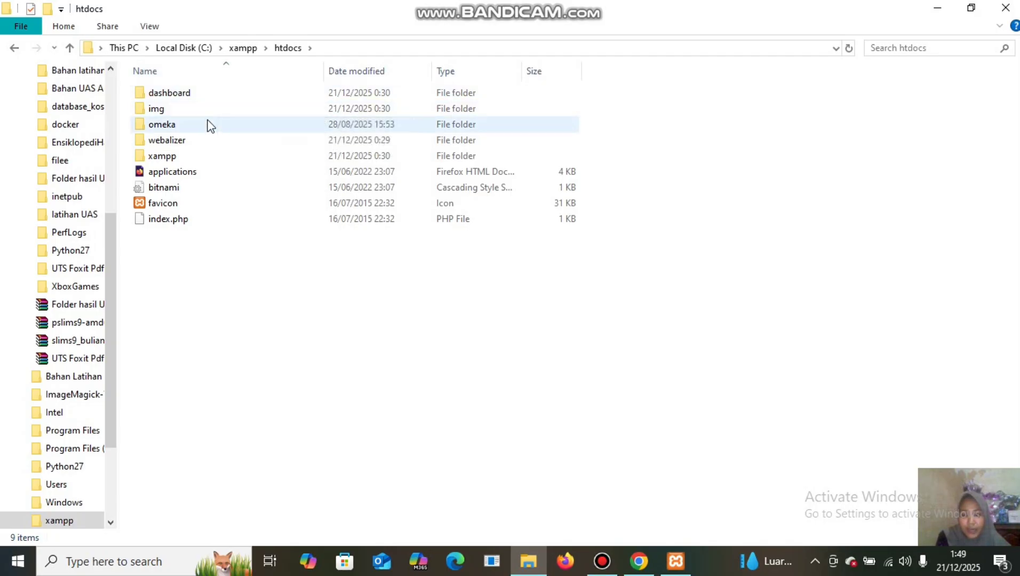
pyautogui.doubleClick(209, 125)
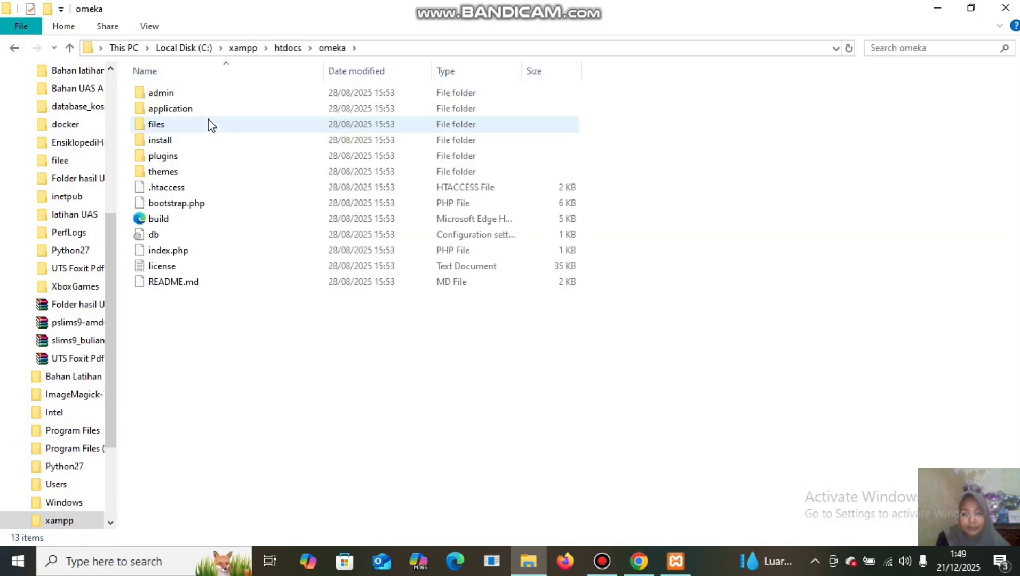
pyautogui.click(183, 240)
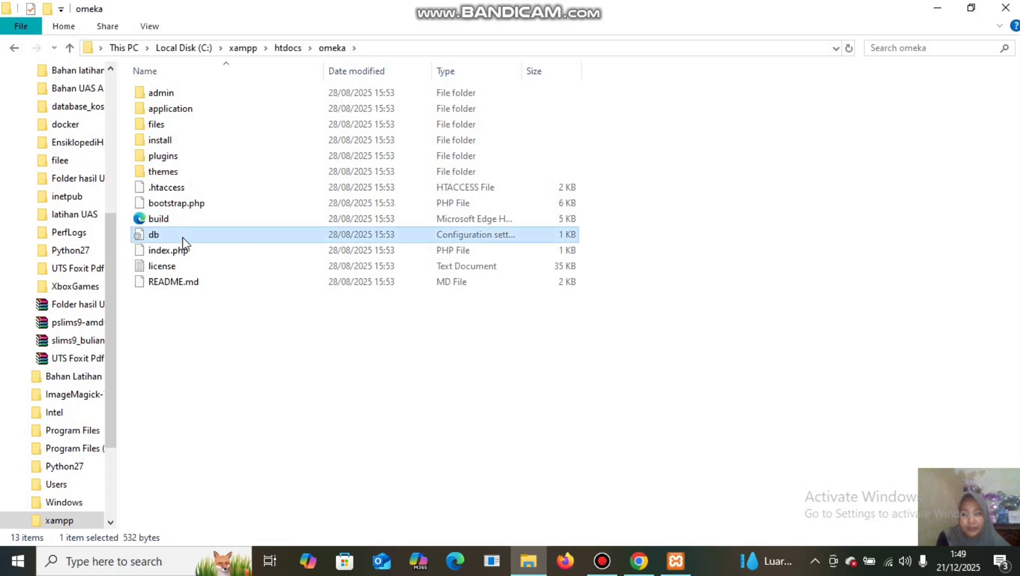
pyautogui.rightClick(183, 243)
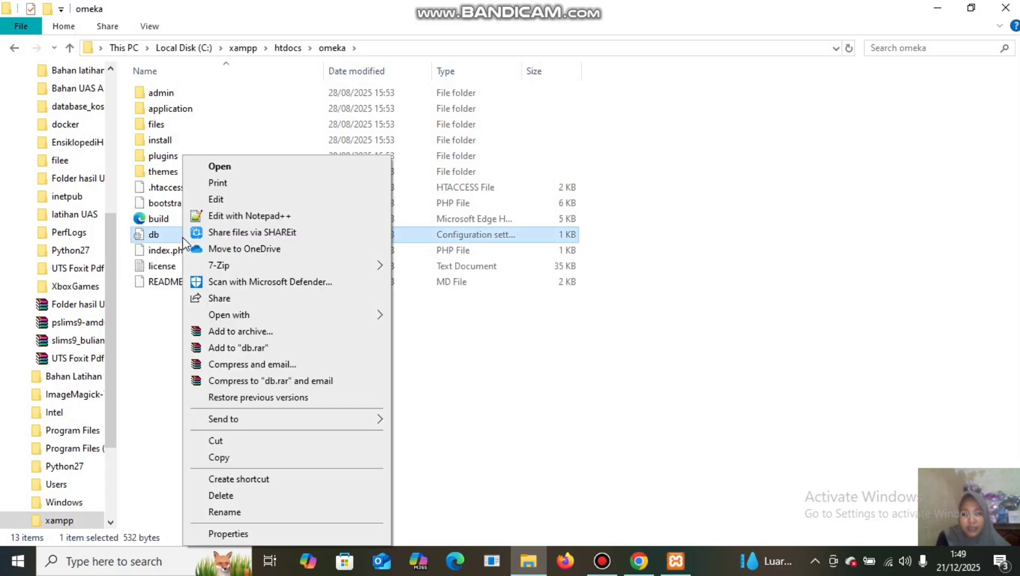
pyautogui.click(216, 217)
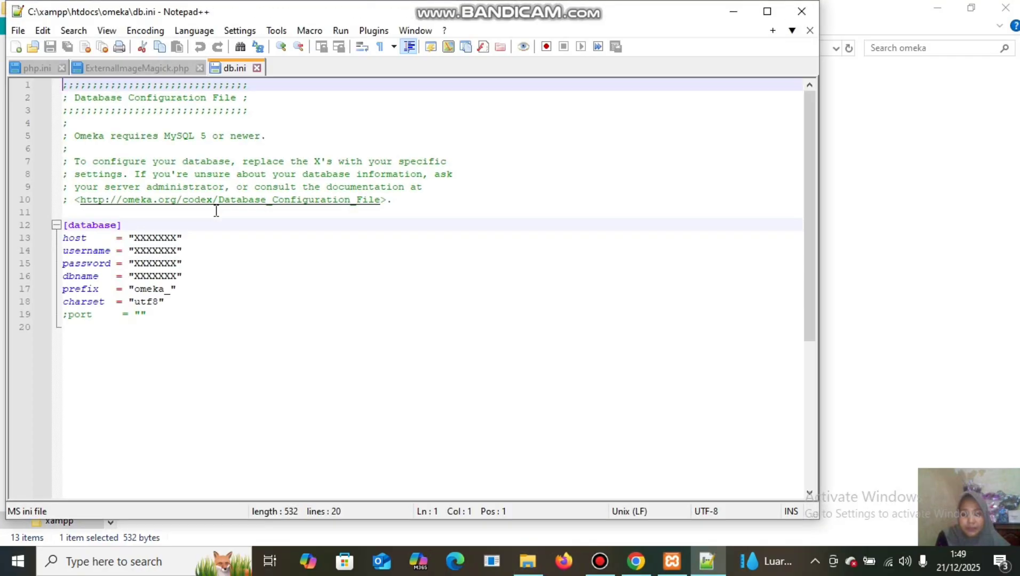
# Set host to localhost and username to omeka in db.ini.
pyautogui.click(176, 238)
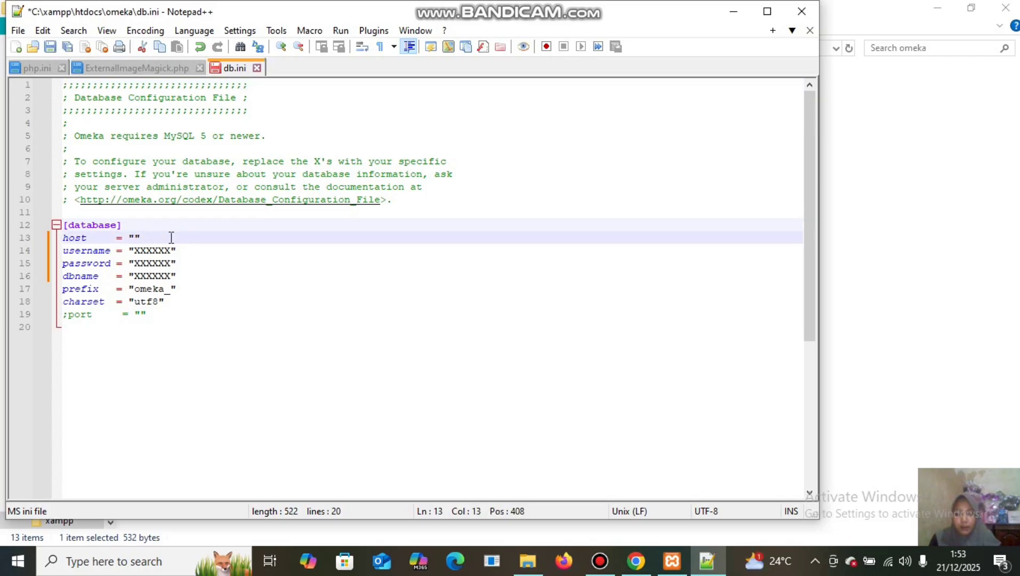
pyautogui.write('lo')
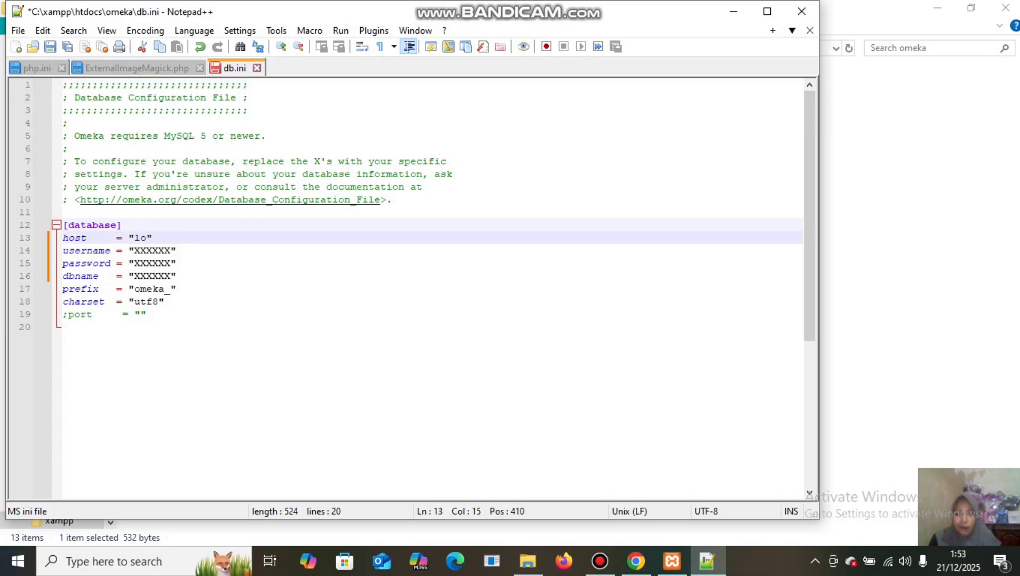
pyautogui.write('calho')
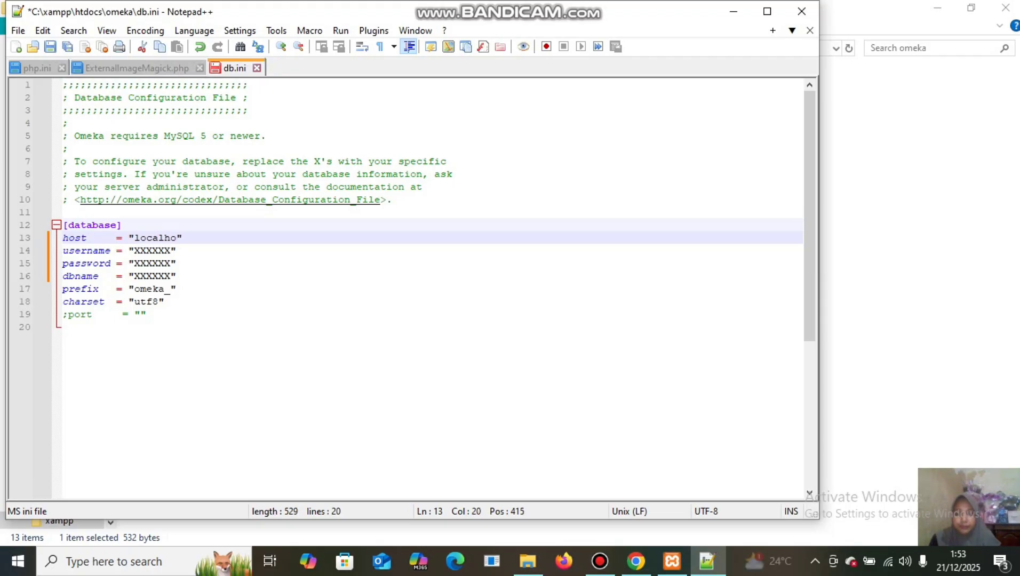
pyautogui.write('st')
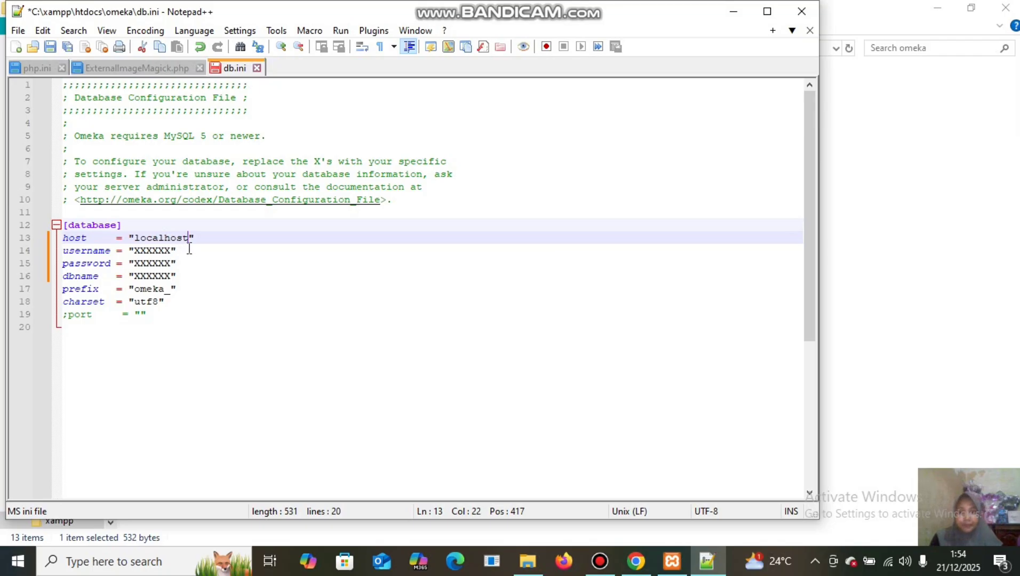
pyautogui.click(170, 251)
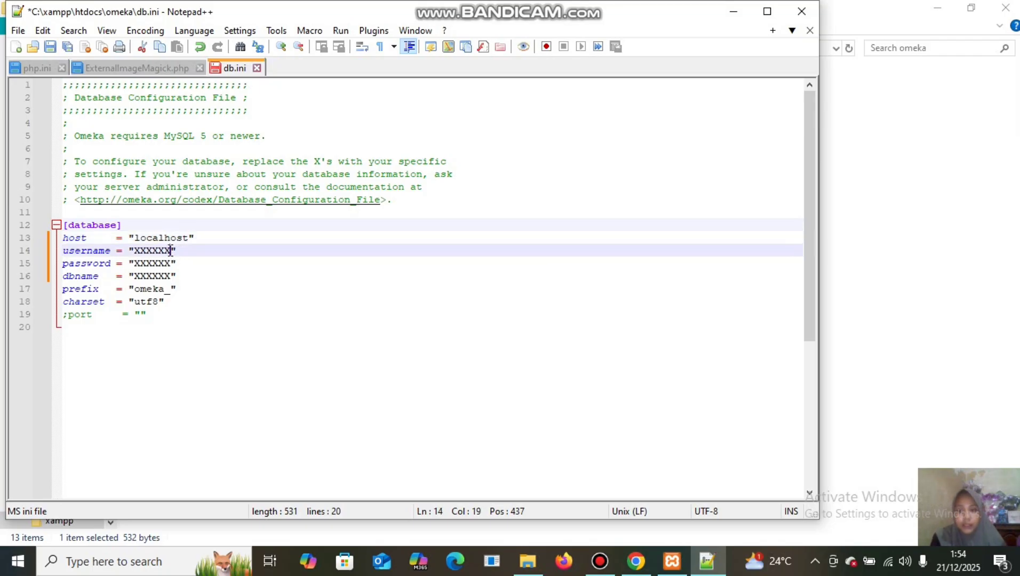
pyautogui.press('BackSpace')
pyautogui.press('BackSpace')
pyautogui.press('BackSpace')
pyautogui.press('BackSpace')
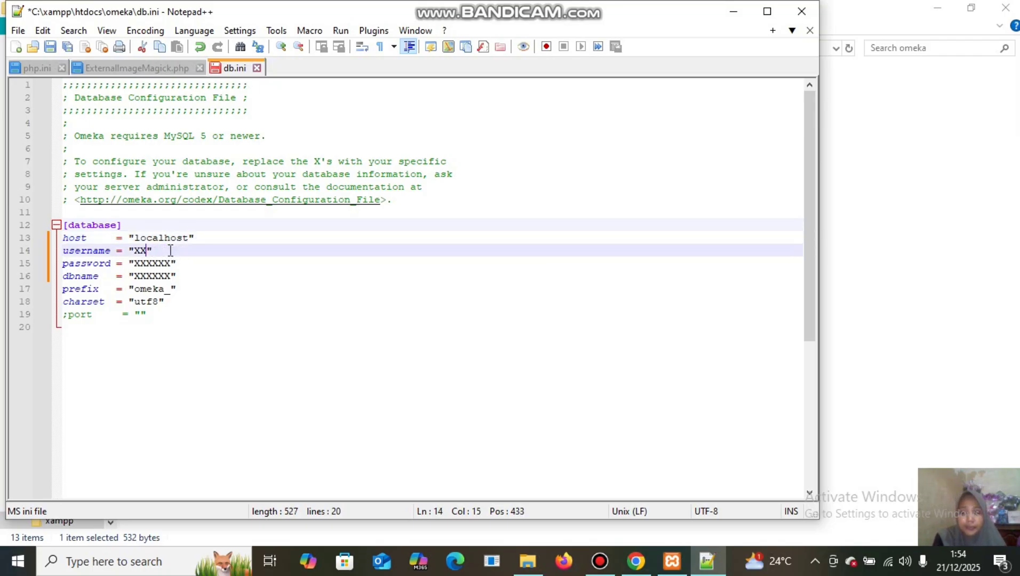
pyautogui.press('BackSpace')
pyautogui.press('BackSpace')
pyautogui.write('om')
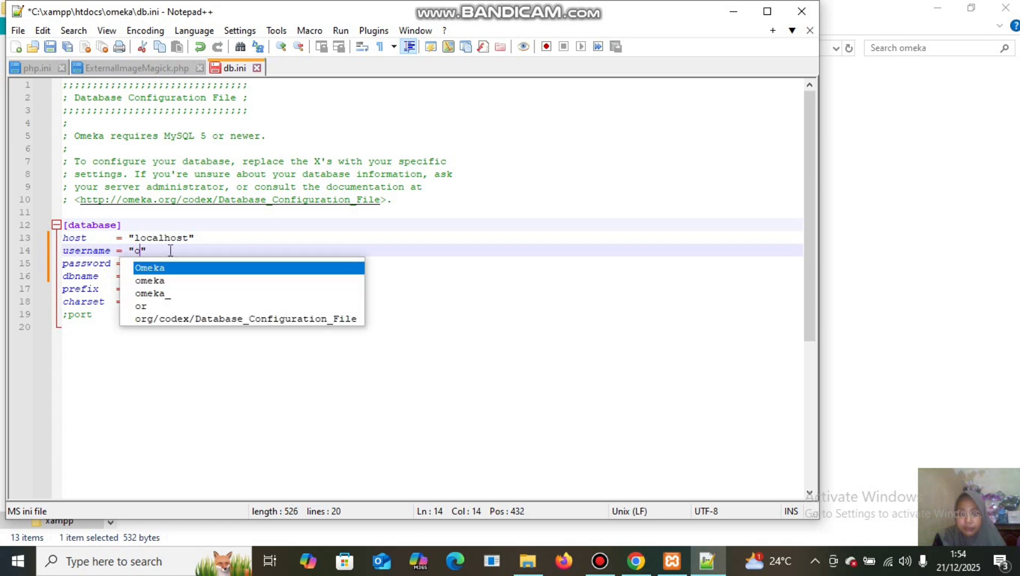
pyautogui.write('eka')
pyautogui.click(306, 229)
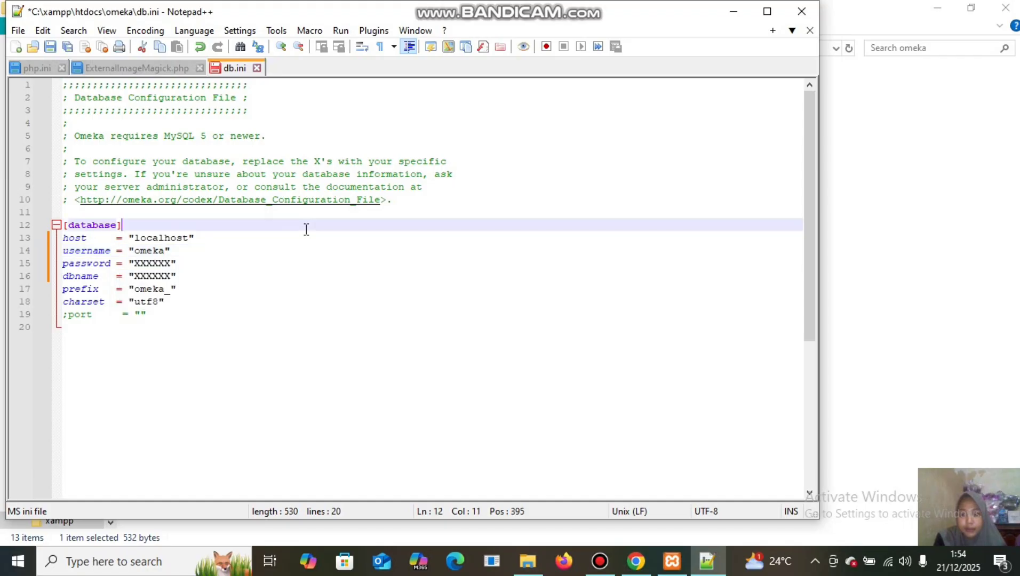
# Enter the database password and dbname omeka, then save and close db.ini.
pyautogui.click(171, 263)
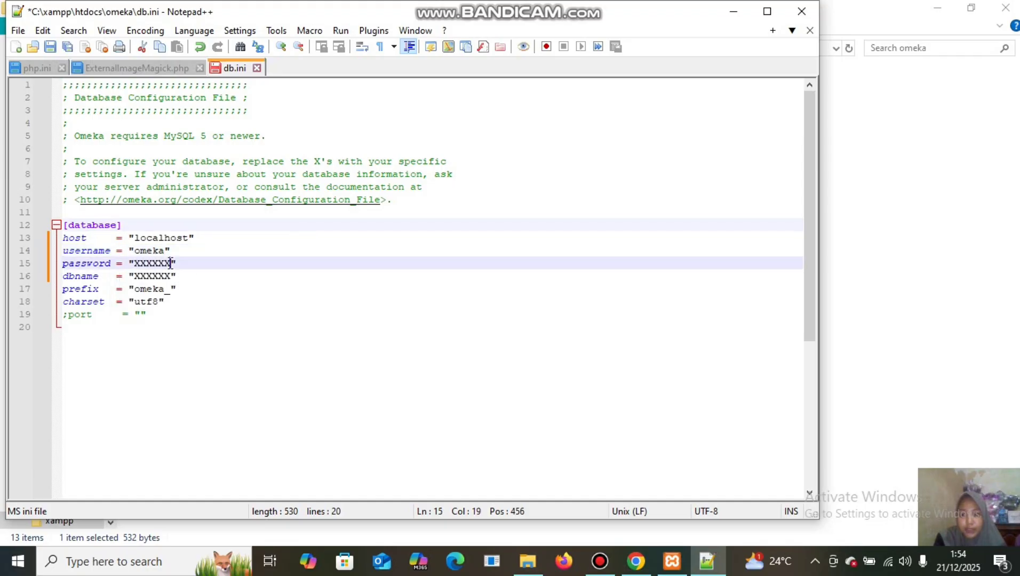
pyautogui.press('BackSpace')
pyautogui.press('BackSpace')
pyautogui.press('BackSpace')
pyautogui.press('BackSpace')
pyautogui.press('BackSpace')
pyautogui.press('BackSpace')
pyautogui.write('ra')
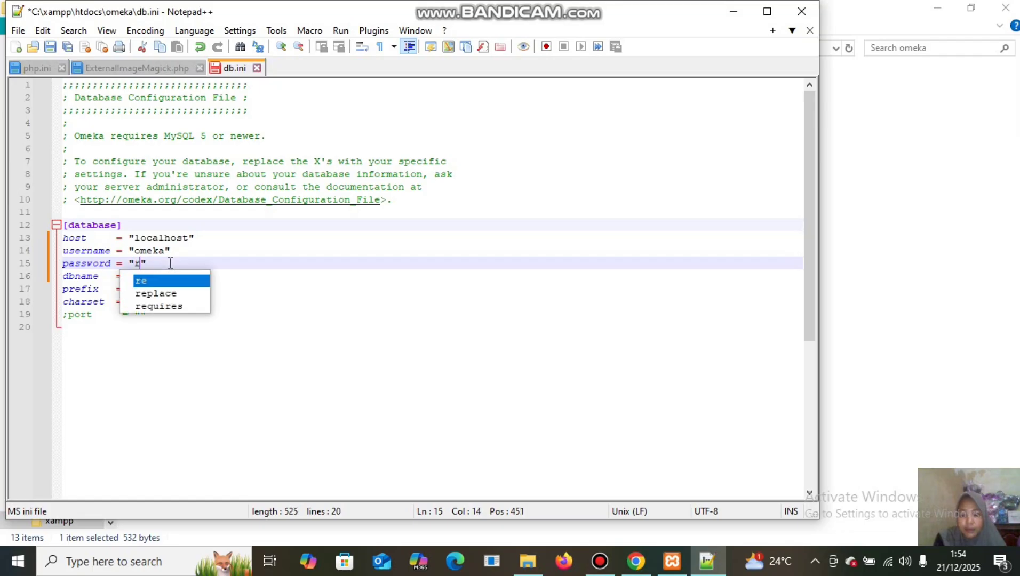
pyautogui.write('has')
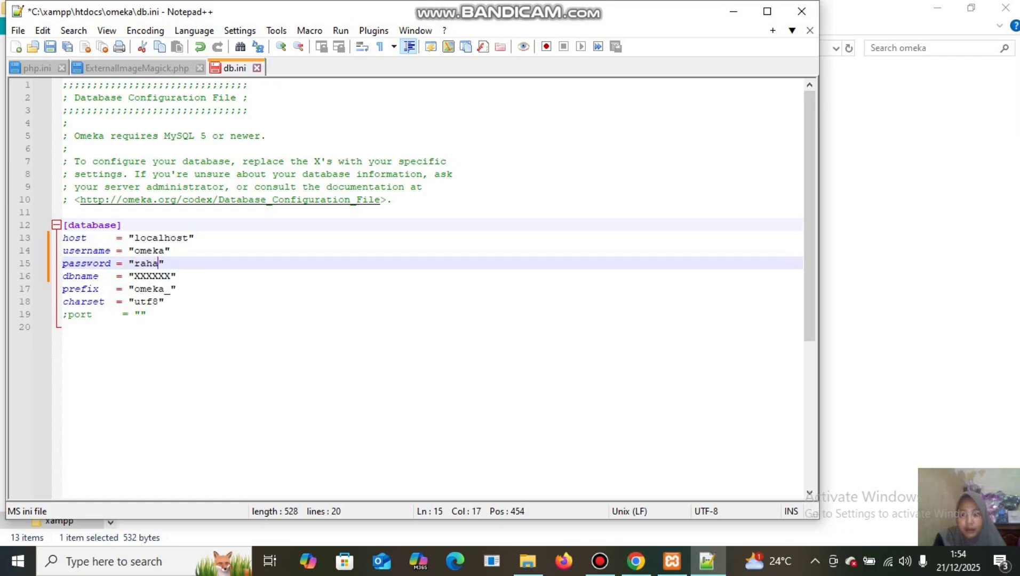
pyautogui.write('ia')
pyautogui.click(172, 275)
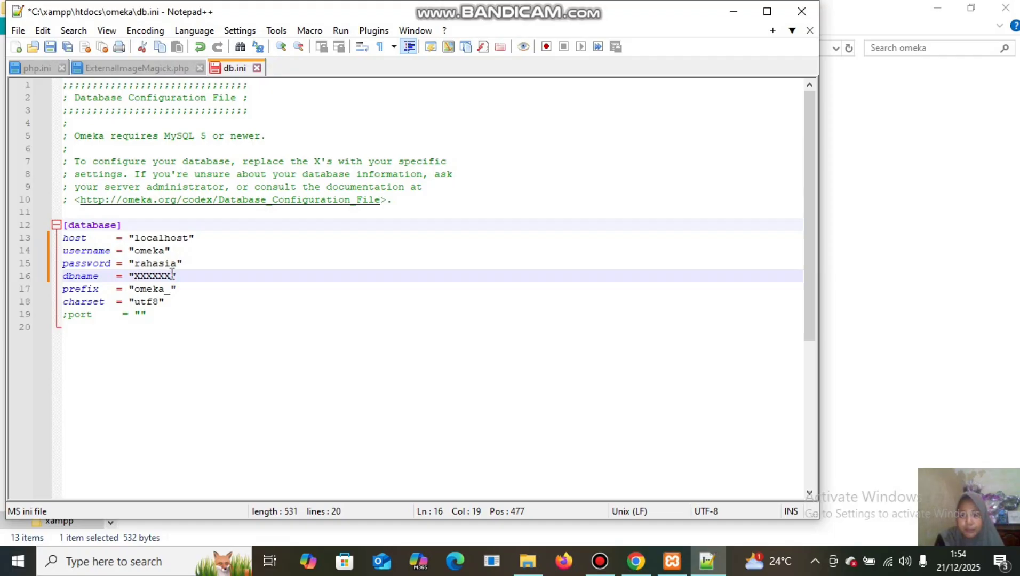
pyautogui.press('BackSpace')
pyautogui.press('BackSpace')
pyautogui.press('BackSpace')
pyautogui.press('BackSpace')
pyautogui.press('BackSpace')
pyautogui.press('BackSpace')
pyautogui.write('om')
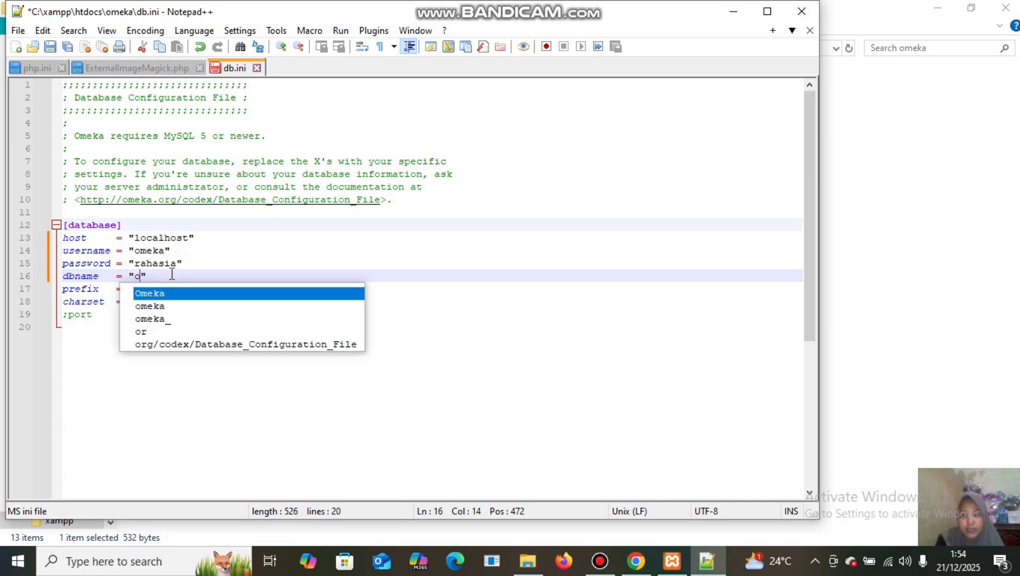
pyautogui.write('eka')
pyautogui.click(485, 301)
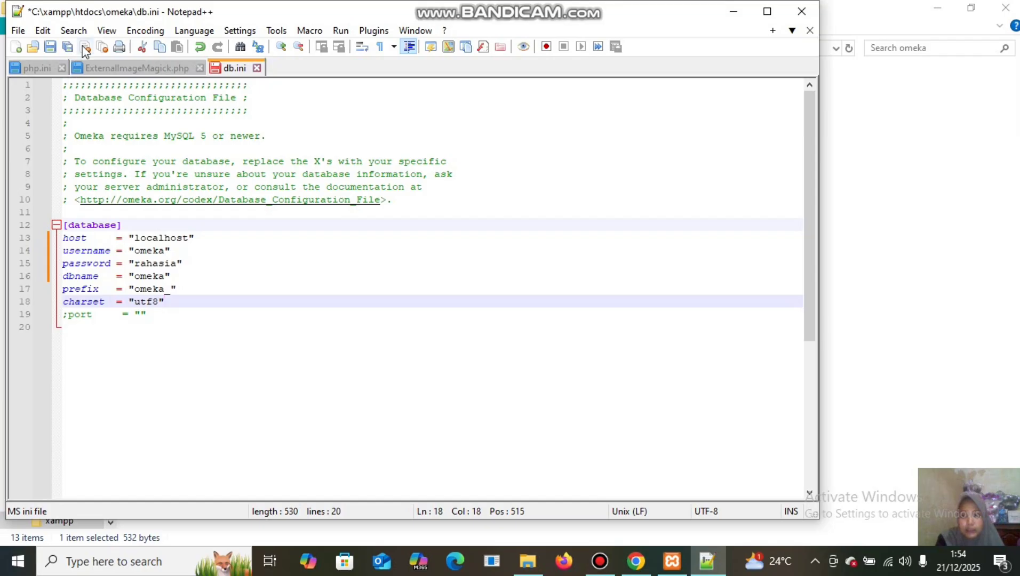
pyautogui.click(51, 47)
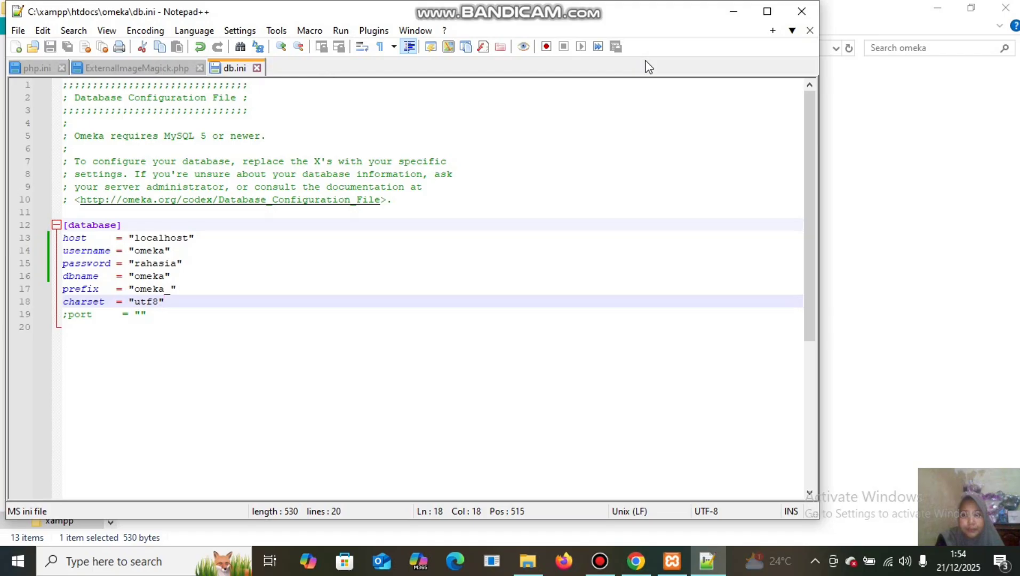
pyautogui.click(796, 14)
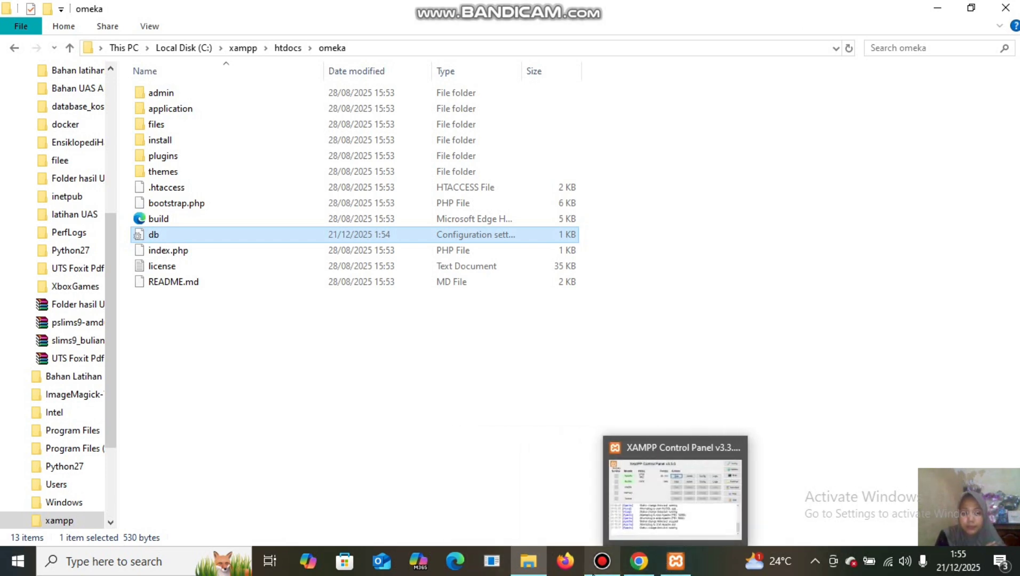
# Reload localhost/omeka in Chrome to reach the Configure Your Site install page.
pyautogui.moveTo(637, 564)
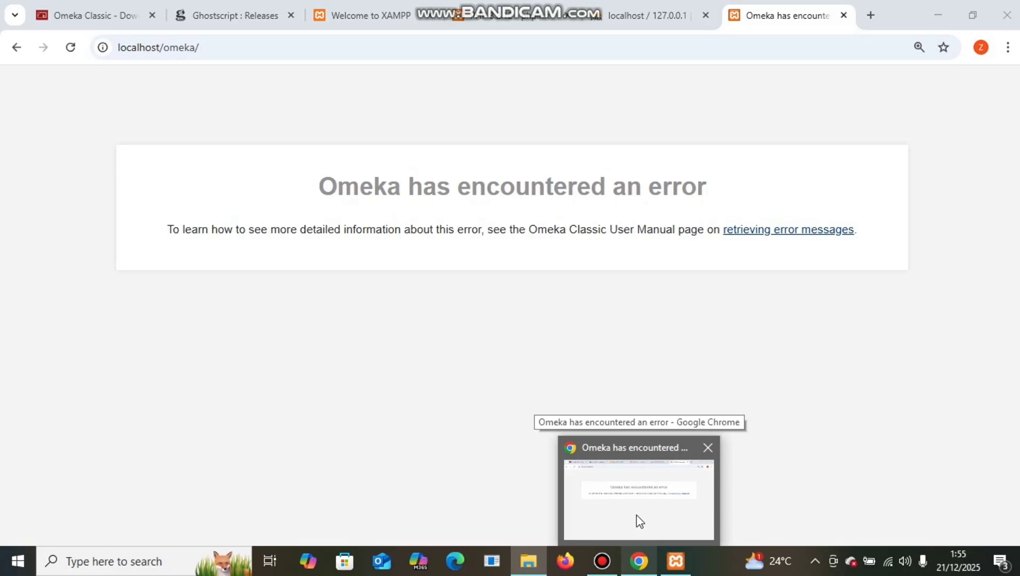
pyautogui.click(640, 525)
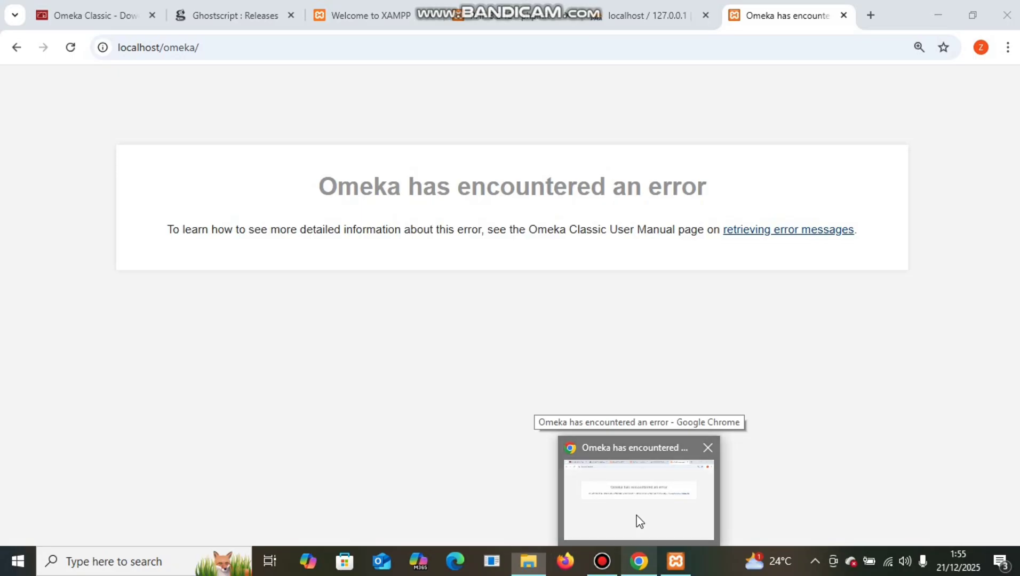
pyautogui.click(70, 49)
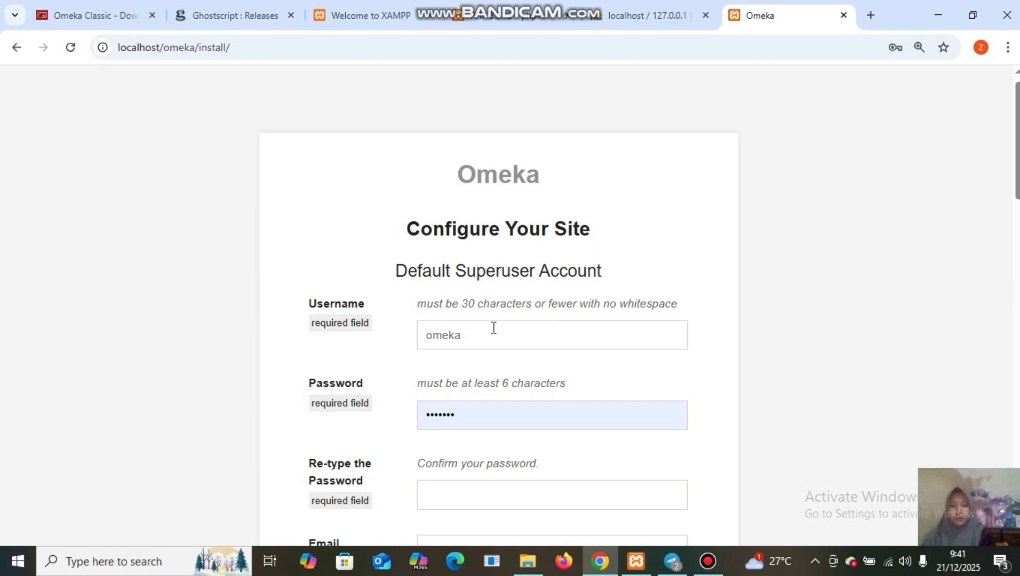
# Enter the superuser's username, re-type the password, and fill in the account e-mail.
pyautogui.click(493, 328)
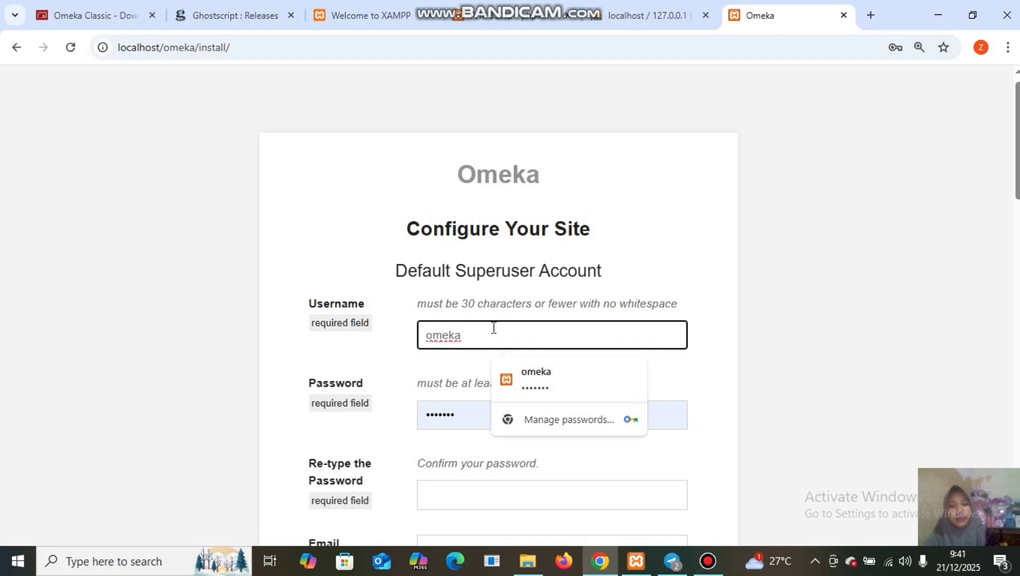
pyautogui.press('BackSpace')
pyautogui.press('BackSpace')
pyautogui.press('BackSpace')
pyautogui.press('BackSpace')
pyautogui.press('BackSpace')
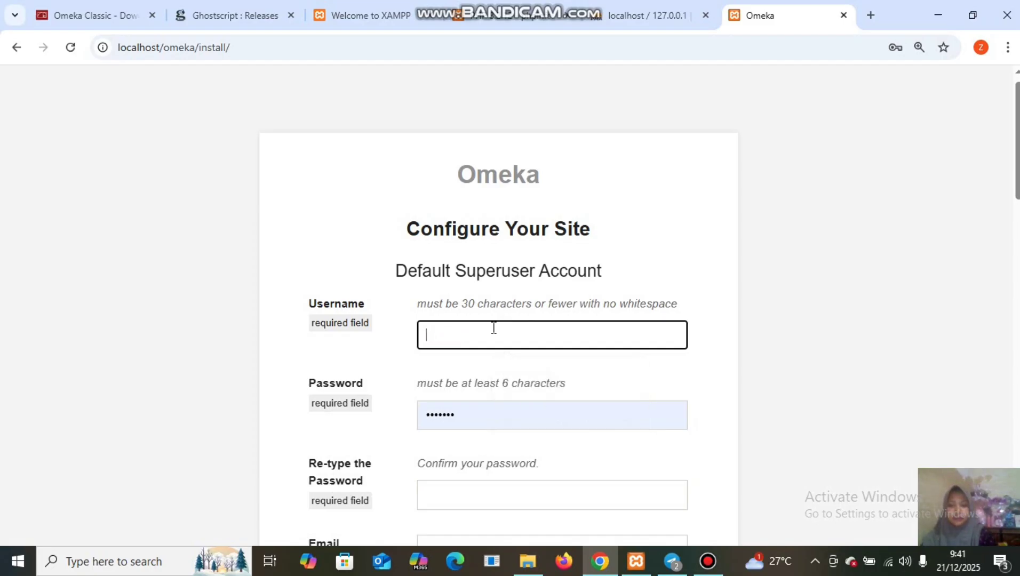
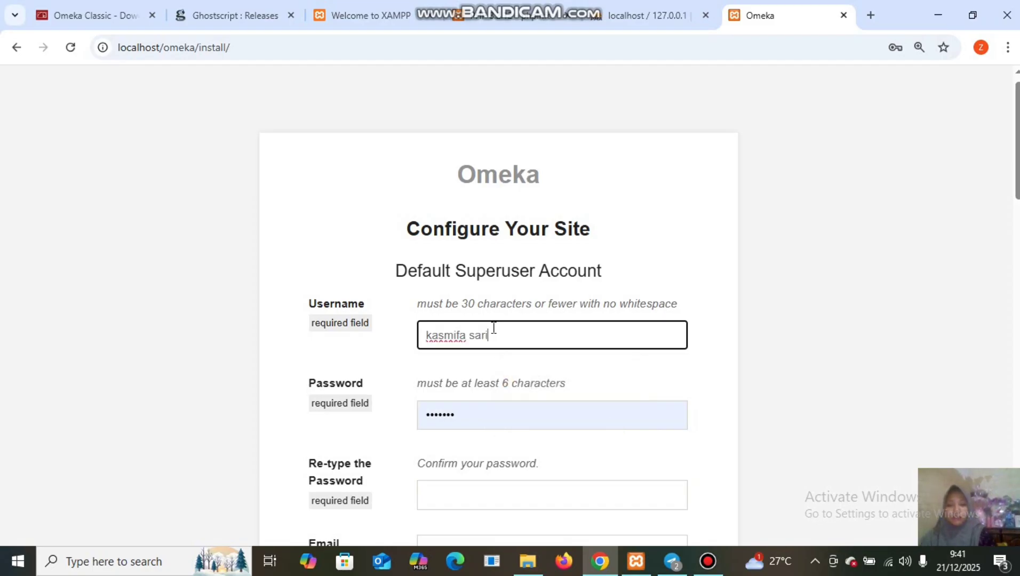
pyautogui.scroll(-2, 491, 441)
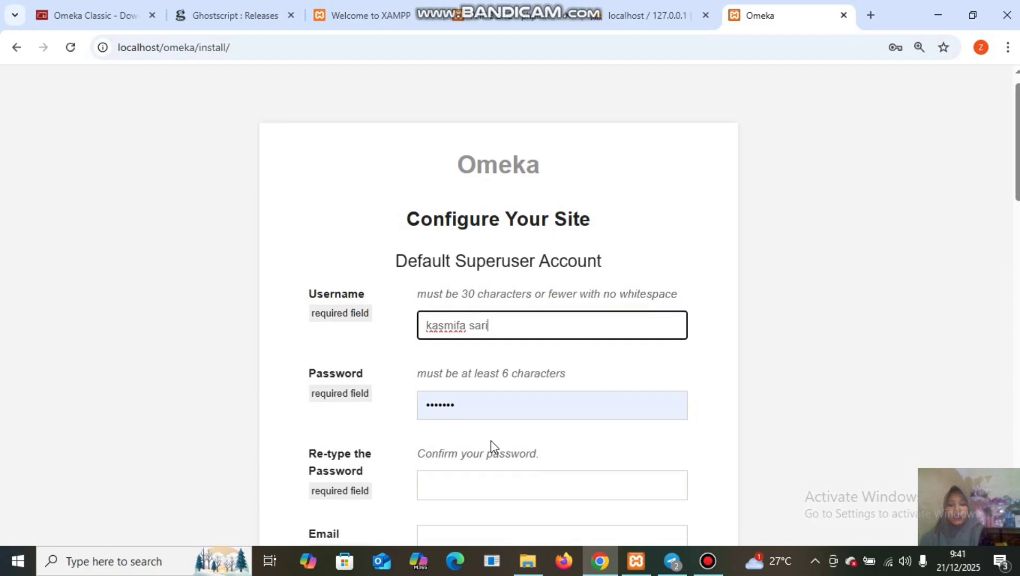
pyautogui.click(467, 408)
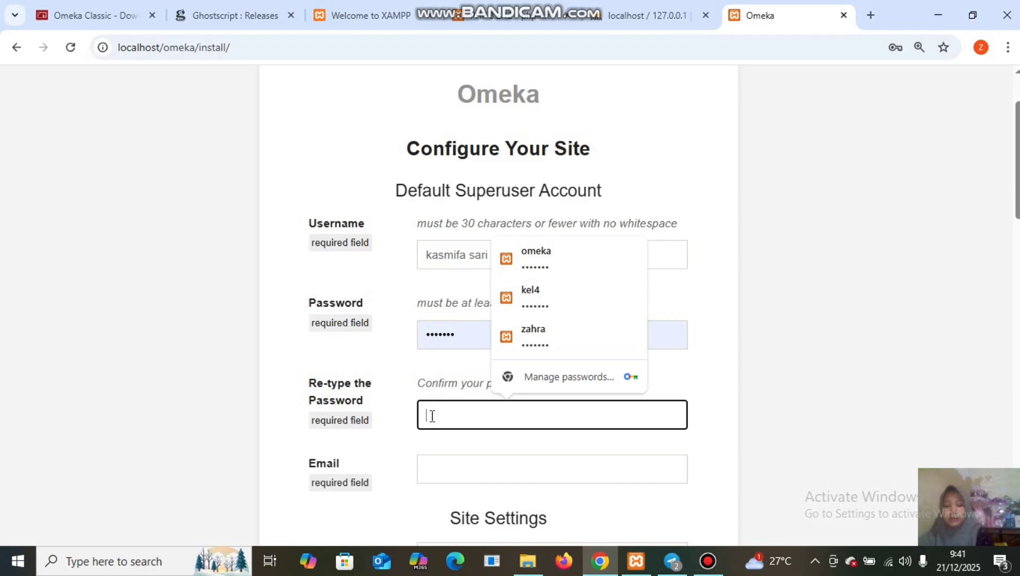
pyautogui.write('123')
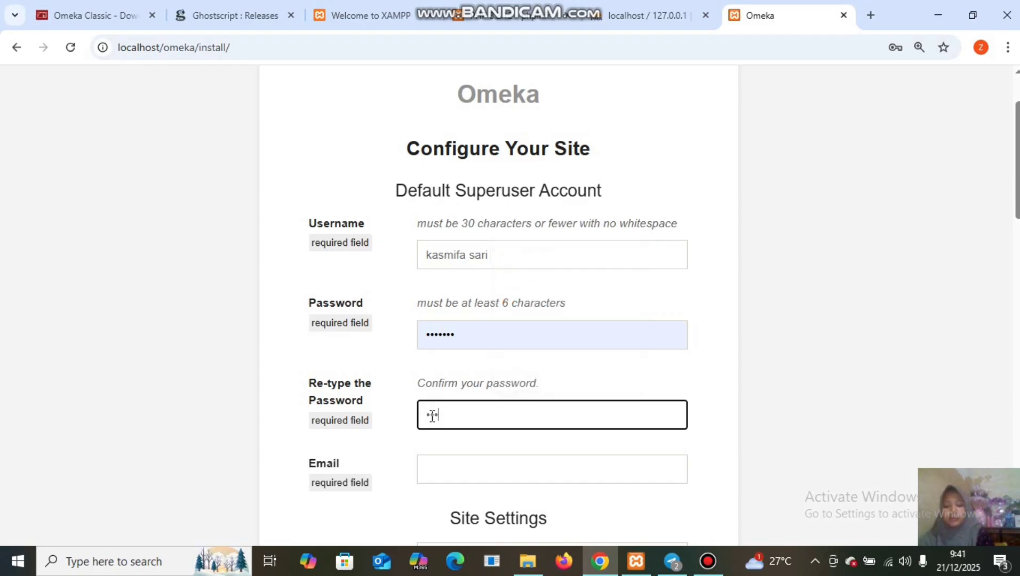
pyautogui.write('4')
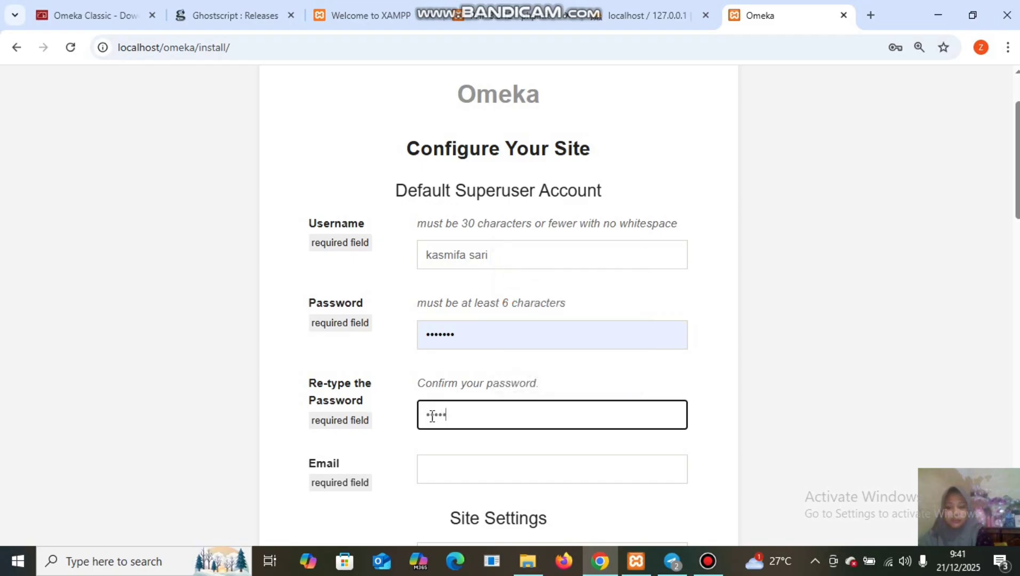
pyautogui.write('567')
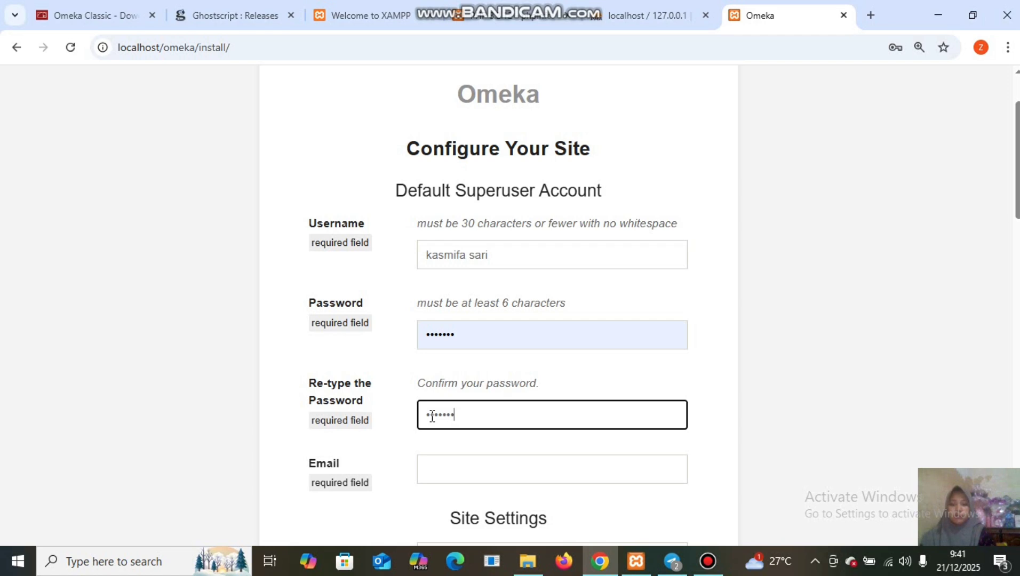
pyautogui.scroll(-2, 432, 416)
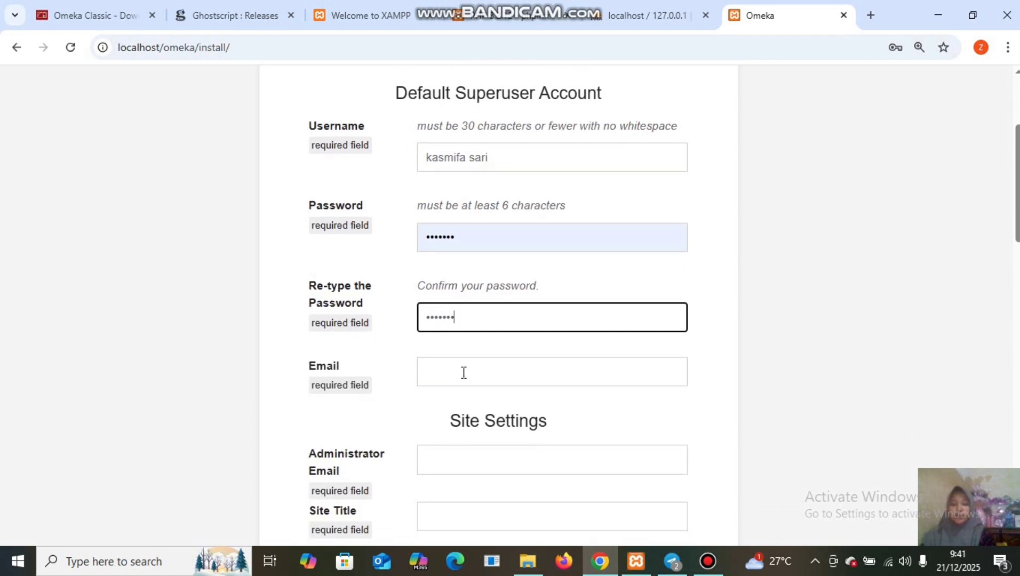
pyautogui.click(464, 372)
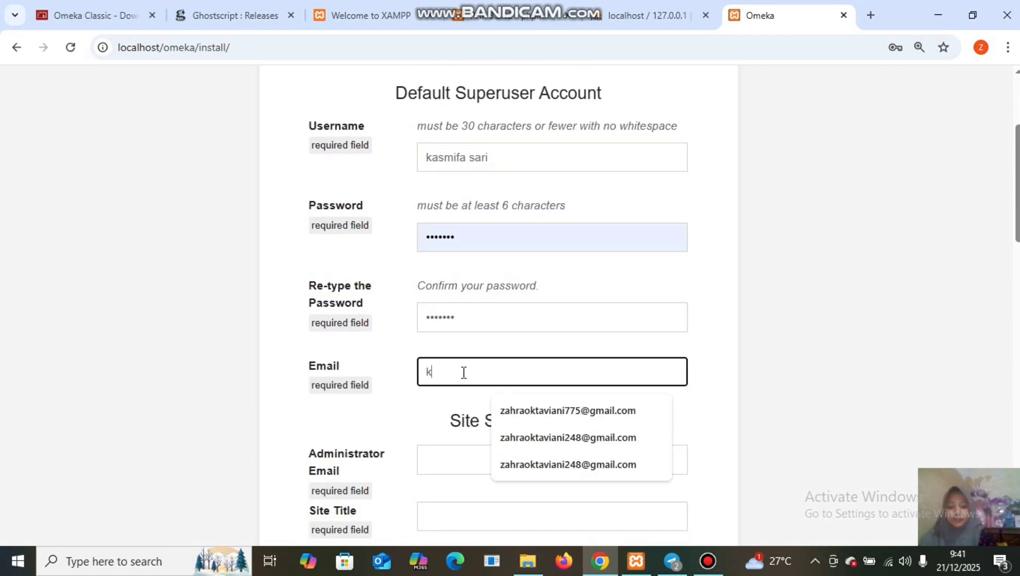
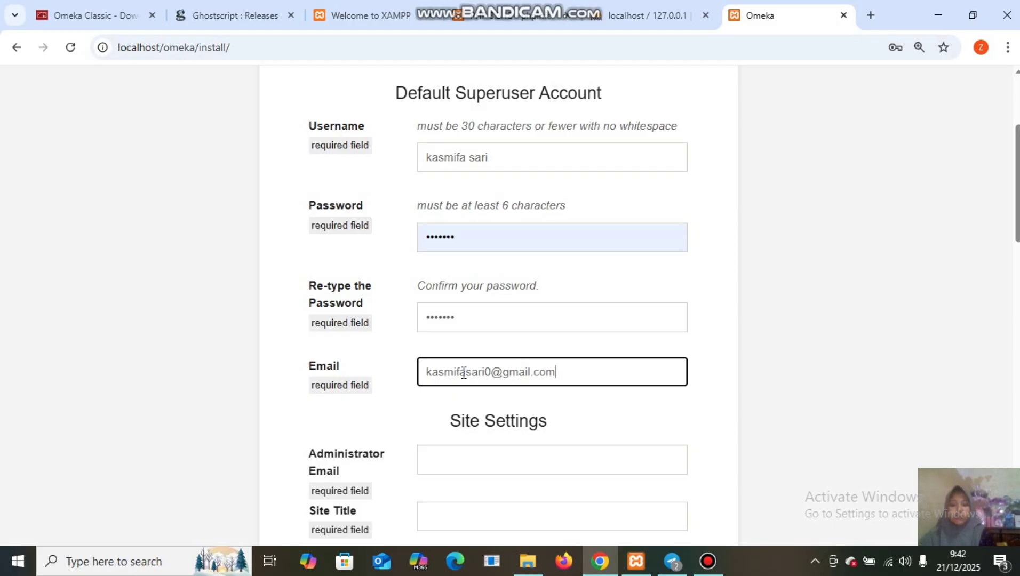
pyautogui.scroll(-2, 464, 372)
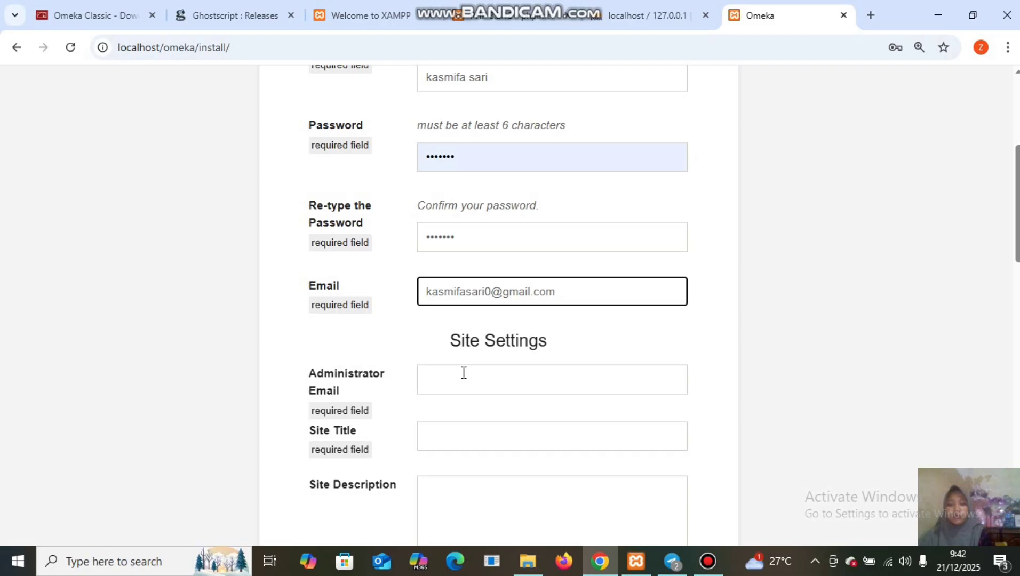
# Fill in the Administrator Email with the admin's e-mail address.
pyautogui.scroll(-1, 464, 373)
pyautogui.click(598, 335)
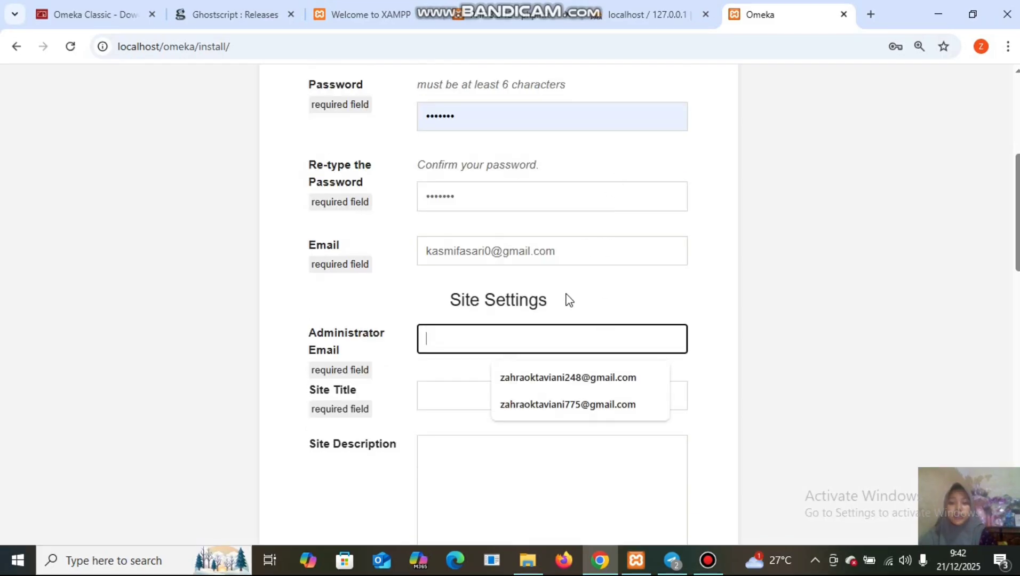
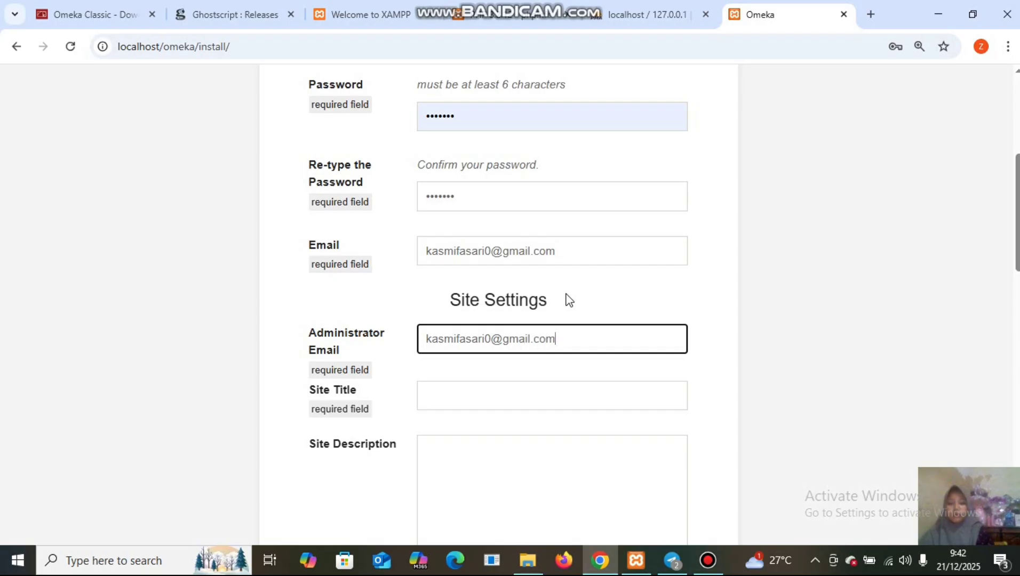
pyautogui.click(569, 301)
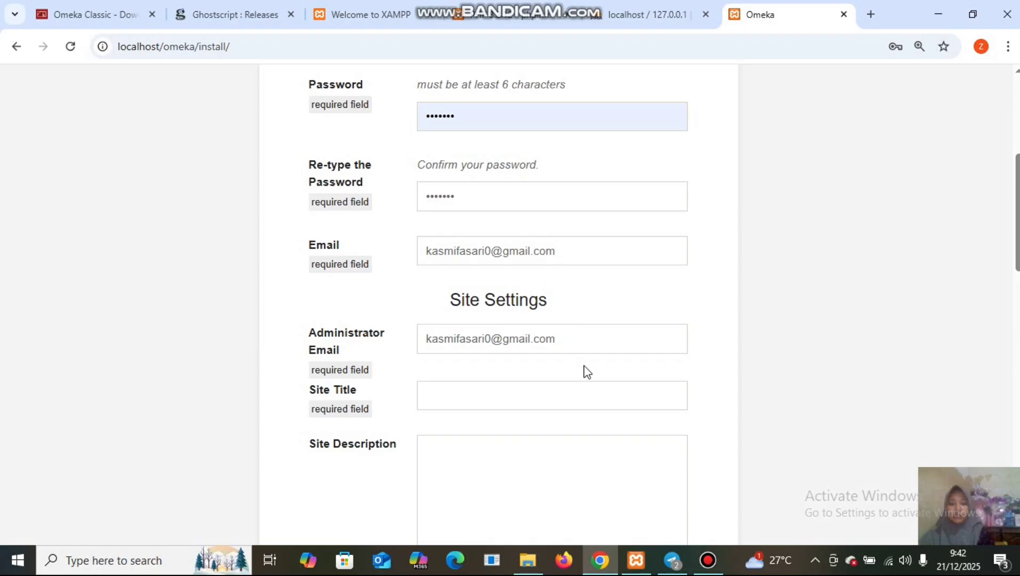
# Set the Site Title to Perpustakaan UIN Imam Bonjol.
pyautogui.click(588, 403)
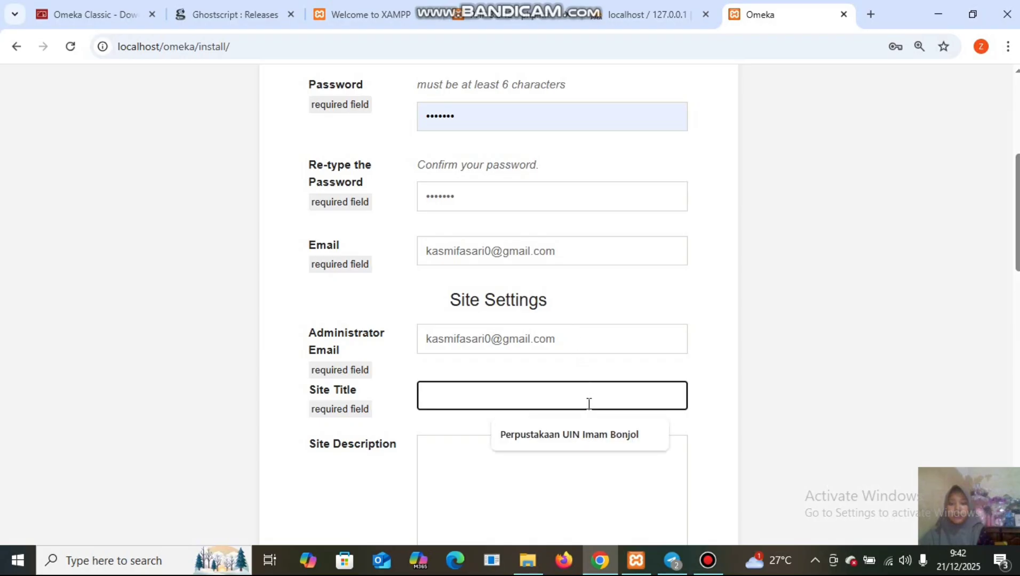
pyautogui.click(530, 430)
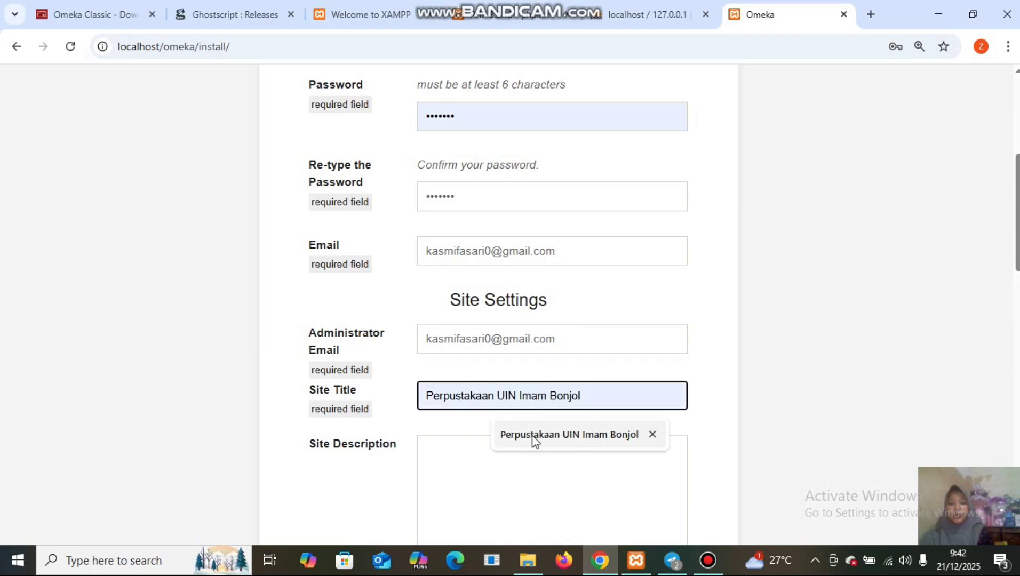
pyautogui.click(534, 437)
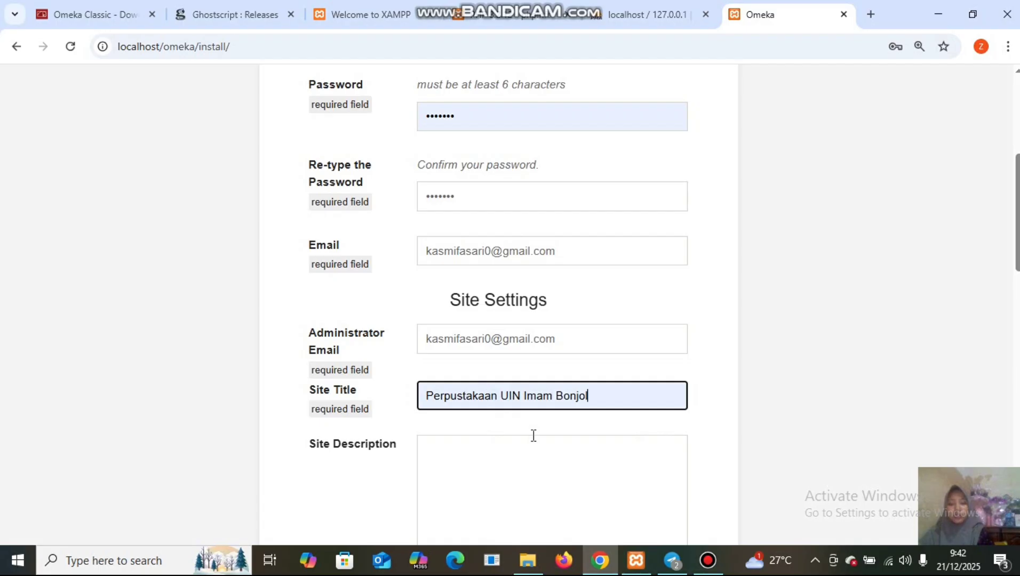
pyautogui.scroll(-6, 534, 436)
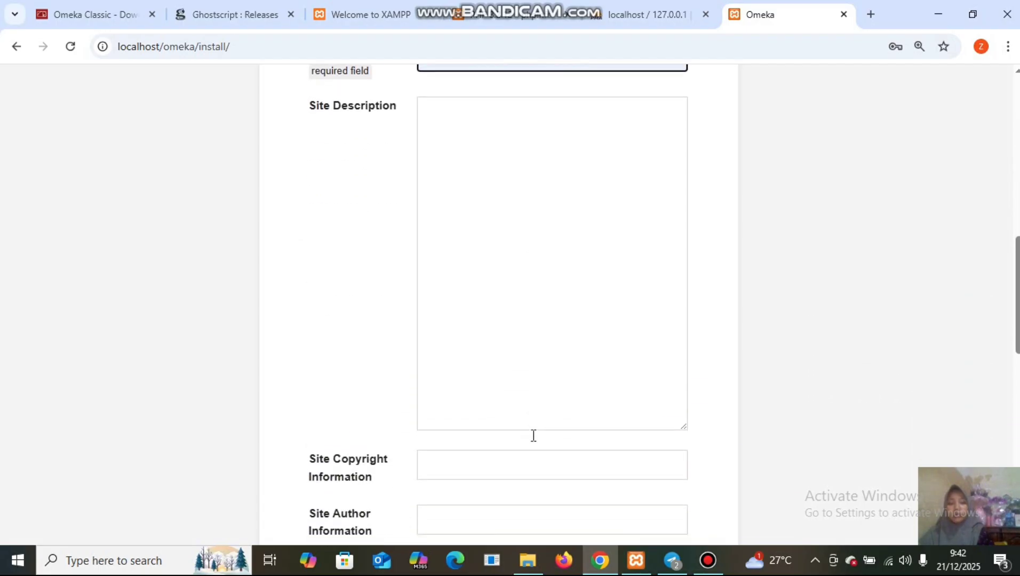
pyautogui.scroll(-13, 534, 435)
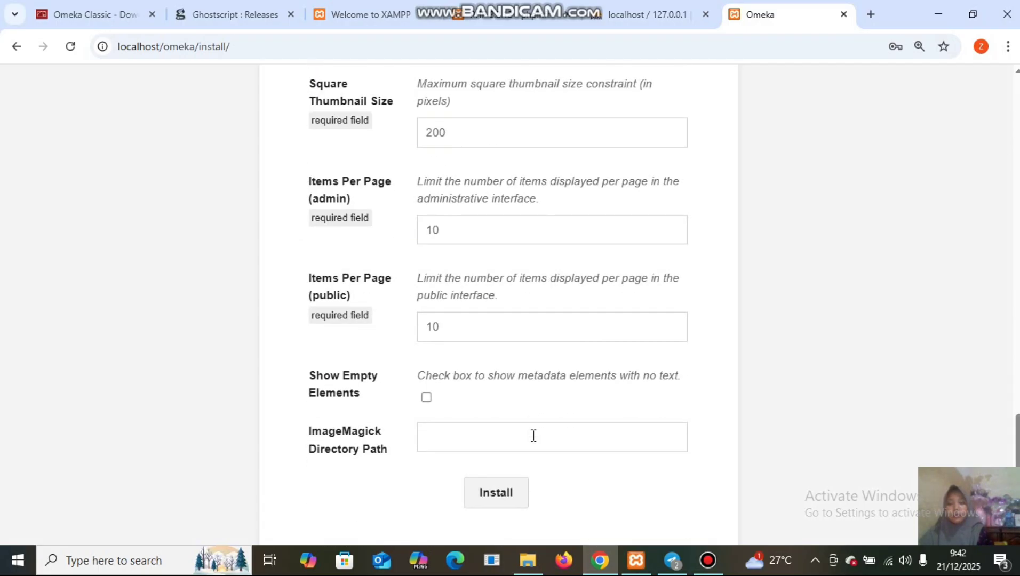
pyautogui.click(498, 437)
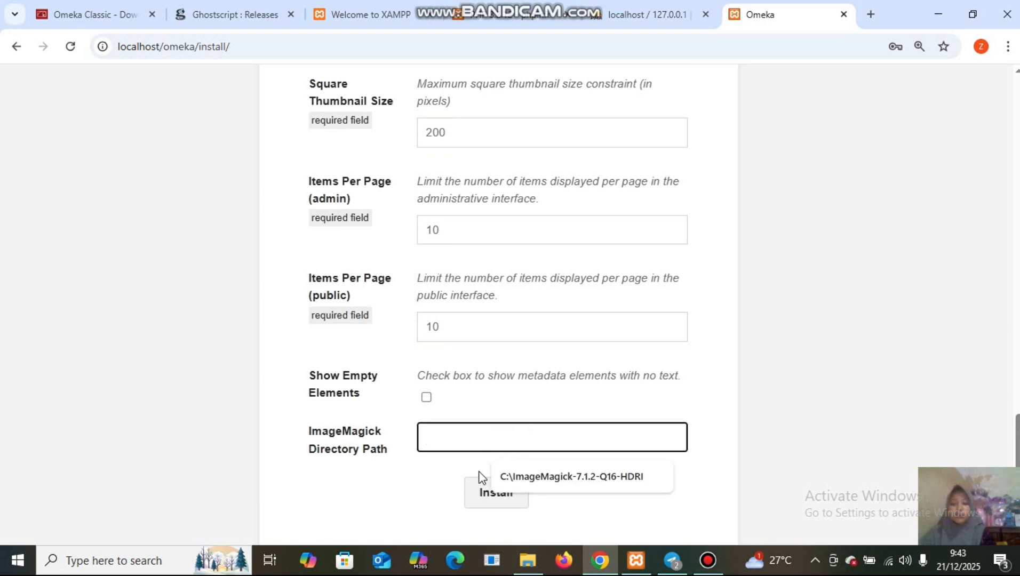
# Copy the ImageMagick folder path C:\ImageMagick-7.1.2-Q16-HDRI from File Explorer's address bar.
pyautogui.moveTo(526, 569)
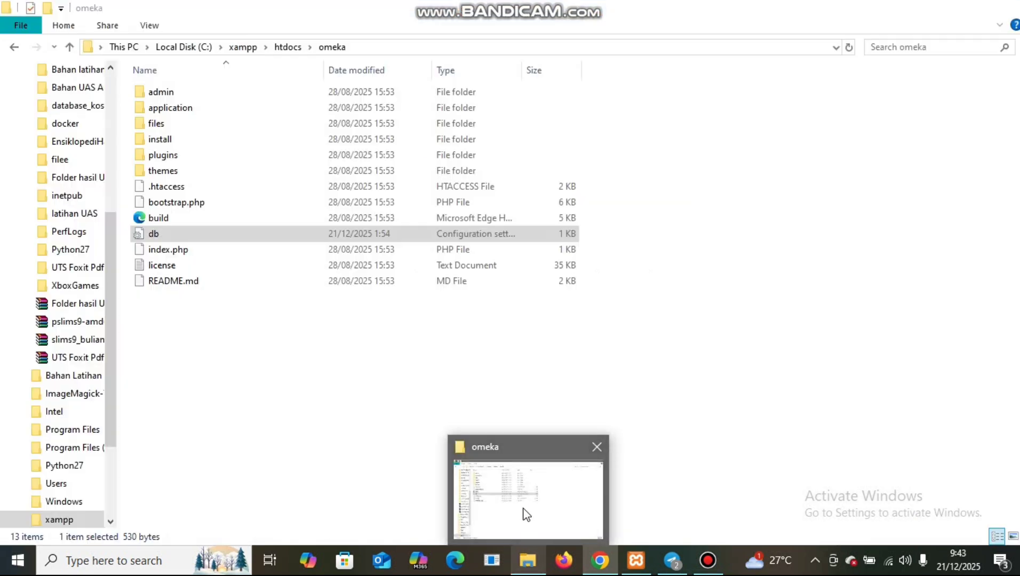
pyautogui.click(522, 513)
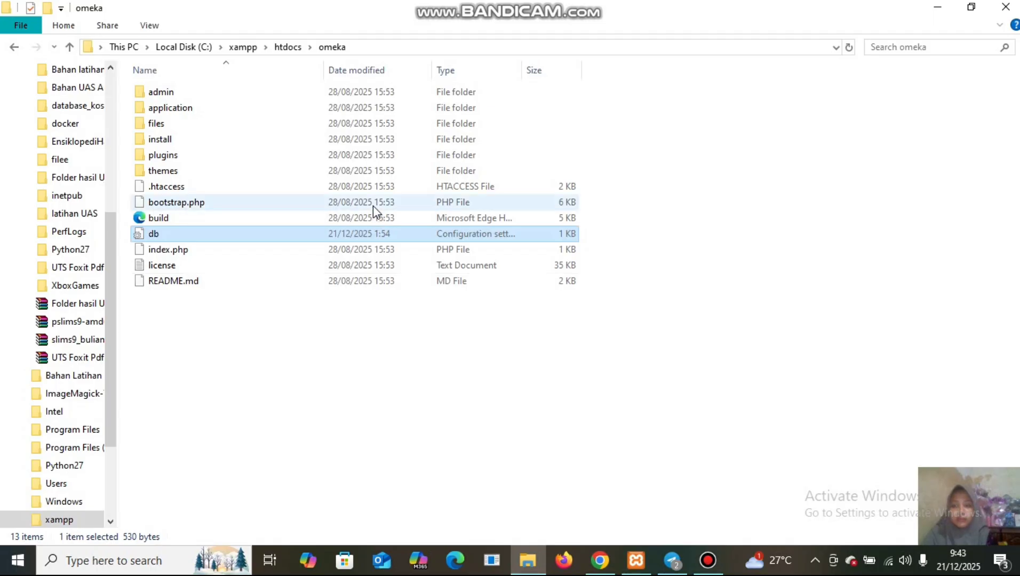
pyautogui.click(184, 47)
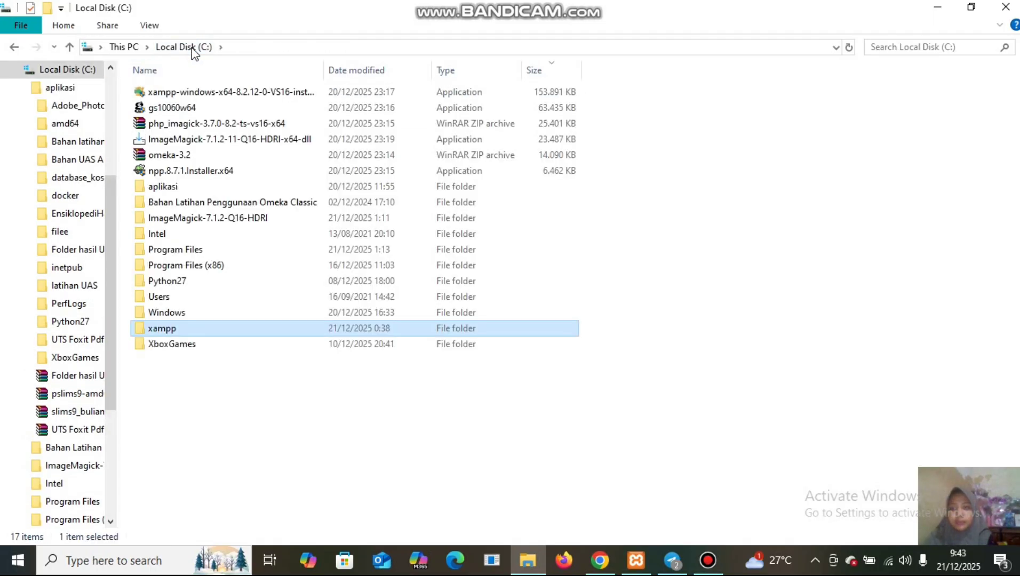
pyautogui.click(293, 219)
pyautogui.doubleClick(292, 219)
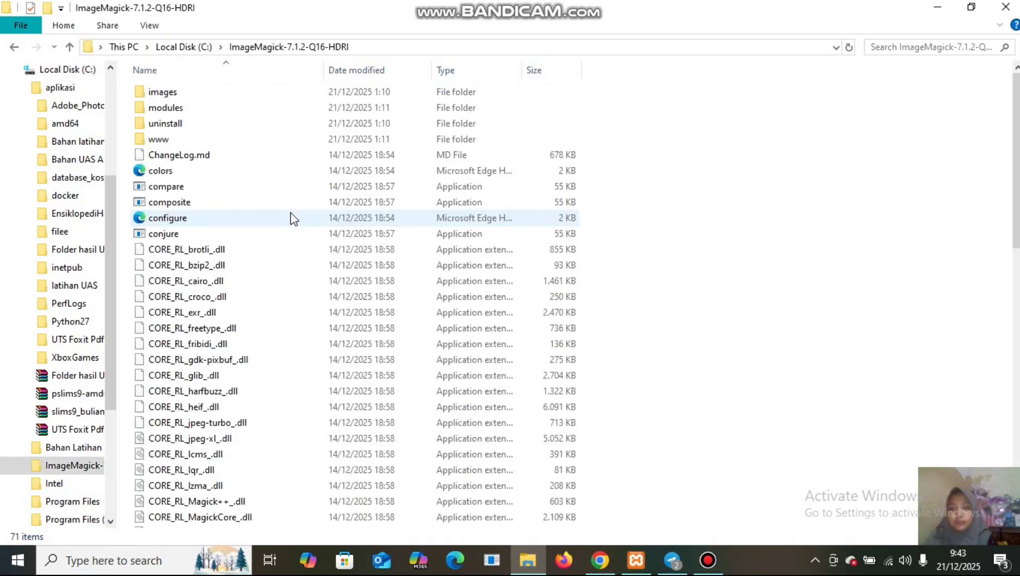
pyautogui.click(384, 50)
pyautogui.hotkey('ctrl', 'c')
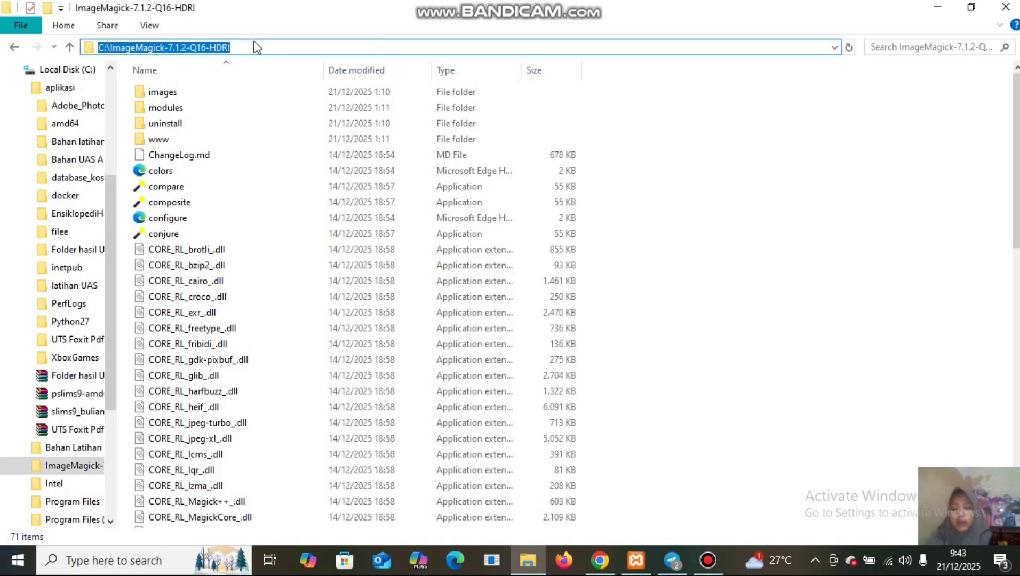
pyautogui.rightClick(174, 50)
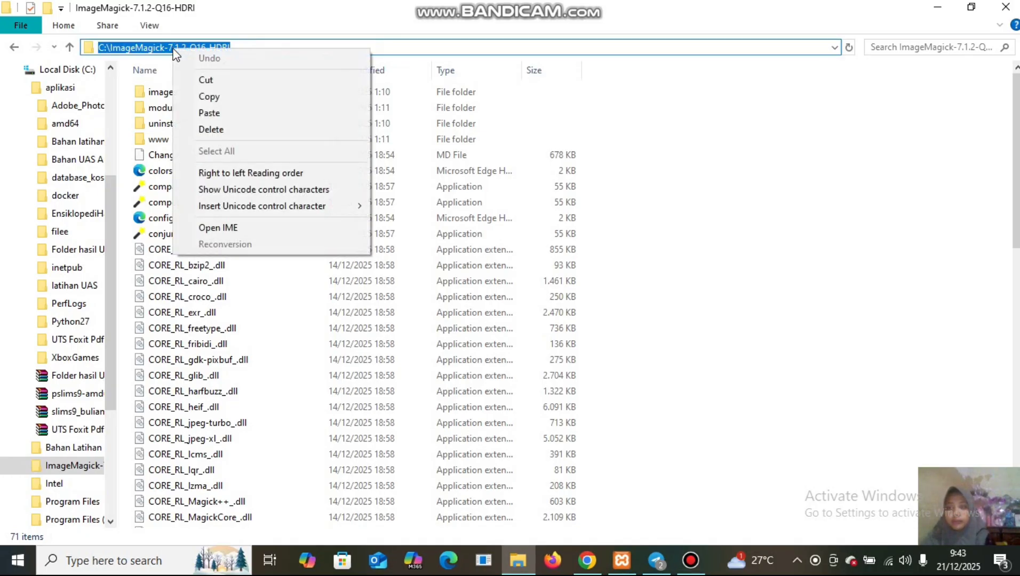
pyautogui.click(208, 97)
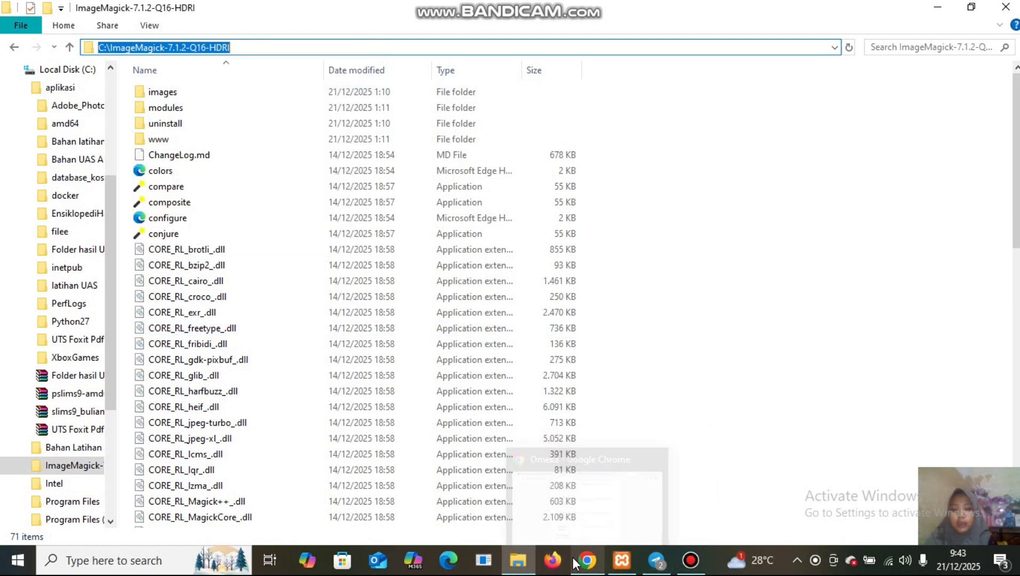
# Paste C:\ImageMagick-7.1.2-Q16-HDRI into the ImageMagick Directory Path field and submit the install form.
pyautogui.moveTo(586, 560)
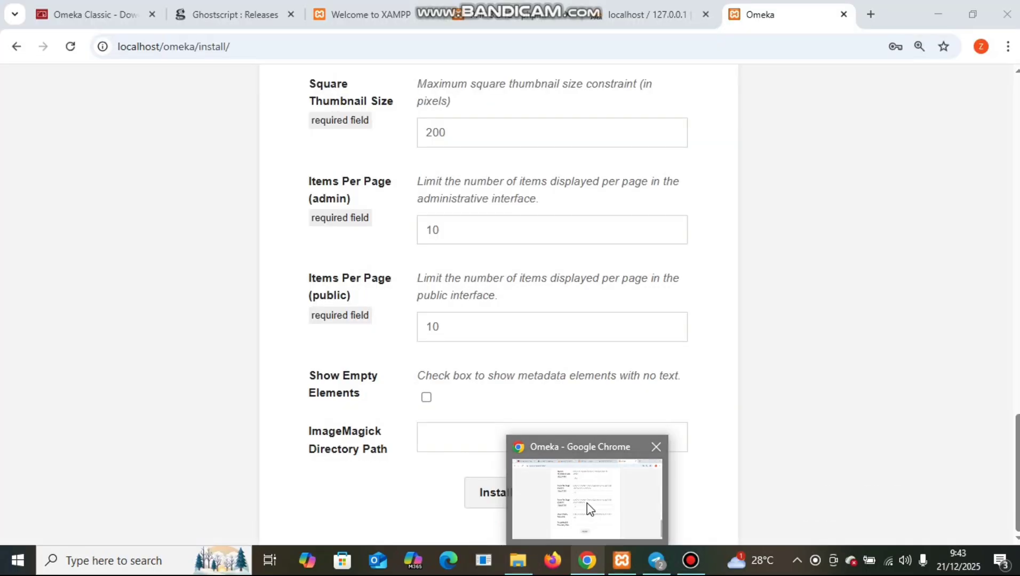
pyautogui.click(587, 506)
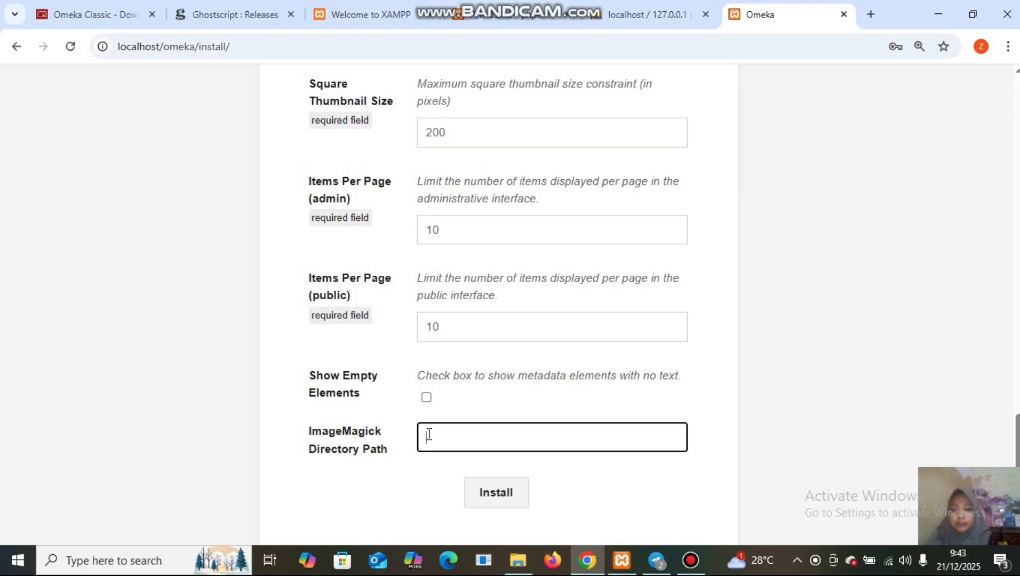
pyautogui.rightClick(428, 436)
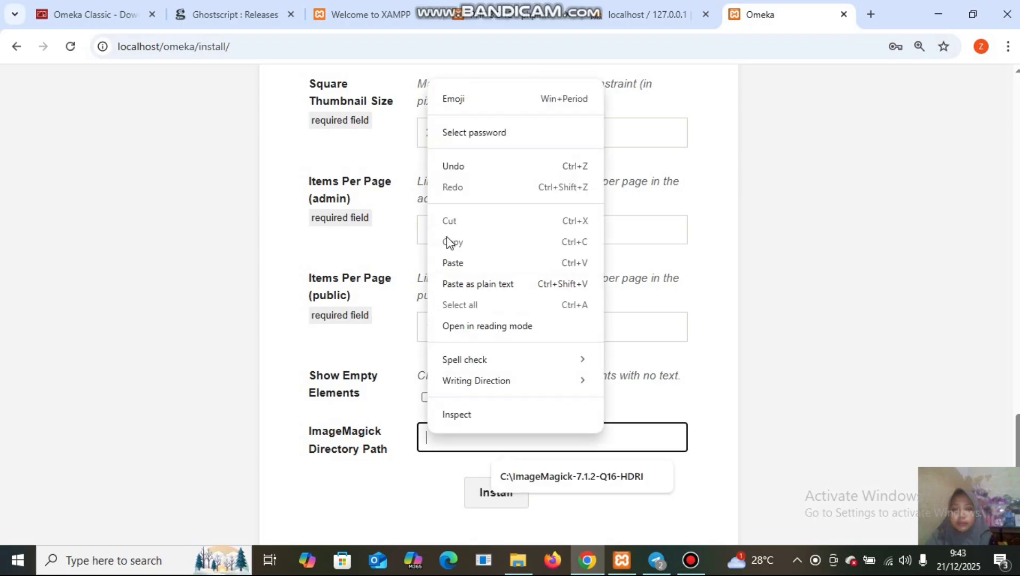
pyautogui.click(453, 264)
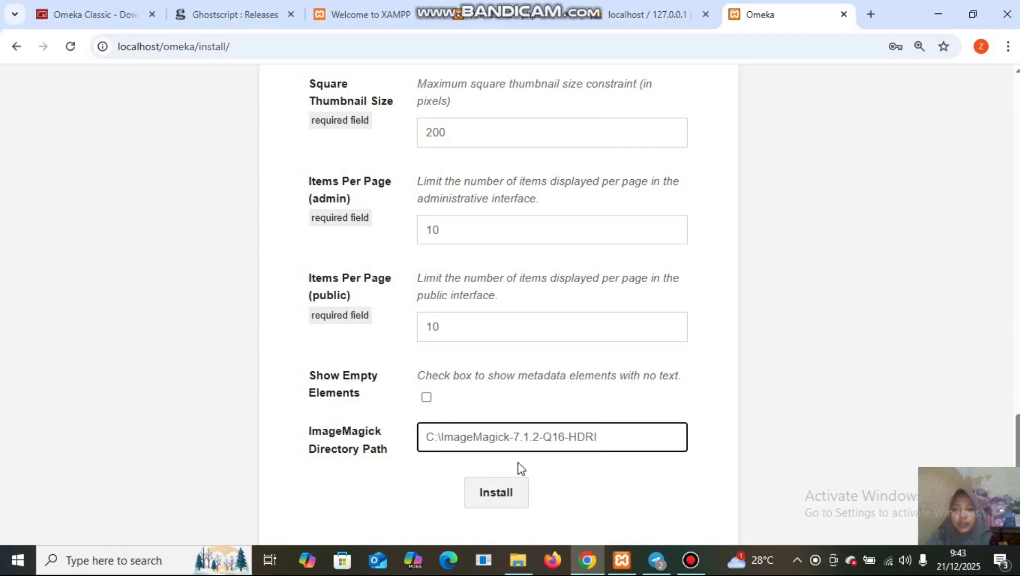
pyautogui.click(496, 496)
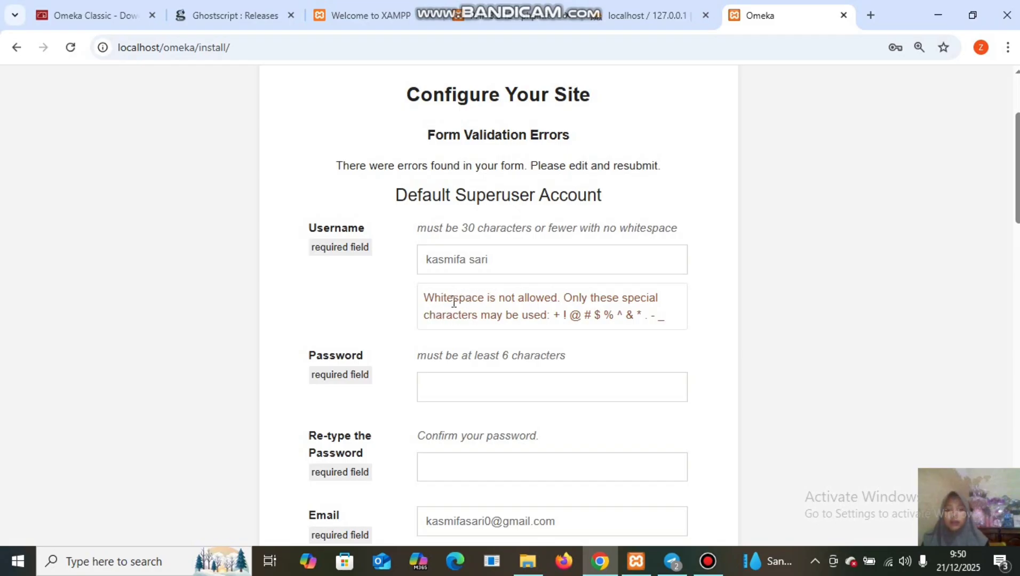
# Remove the space from the superuser username, enter and confirm the password, and resubmit the install form.
pyautogui.click(468, 261)
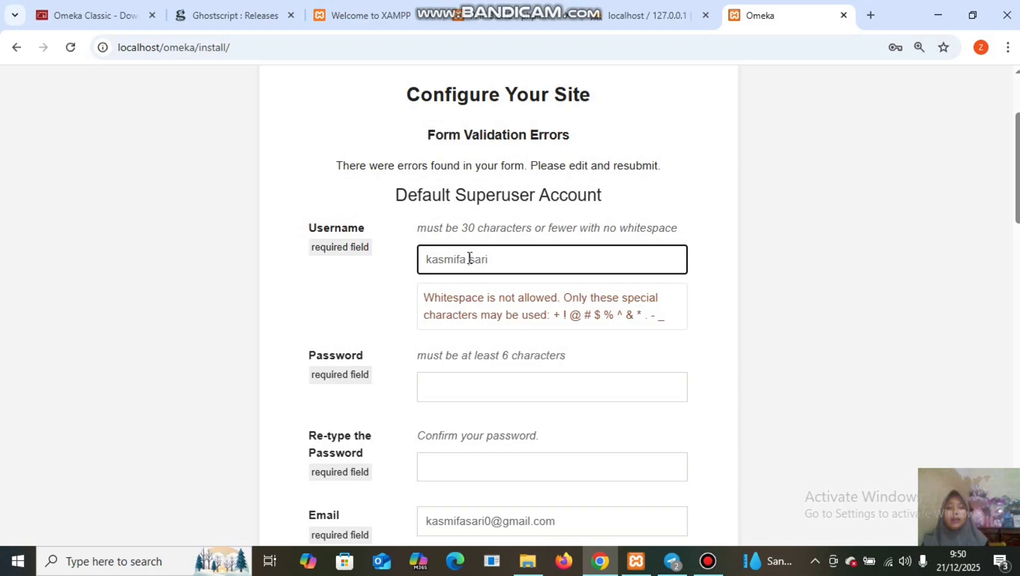
pyautogui.press('BackSpace')
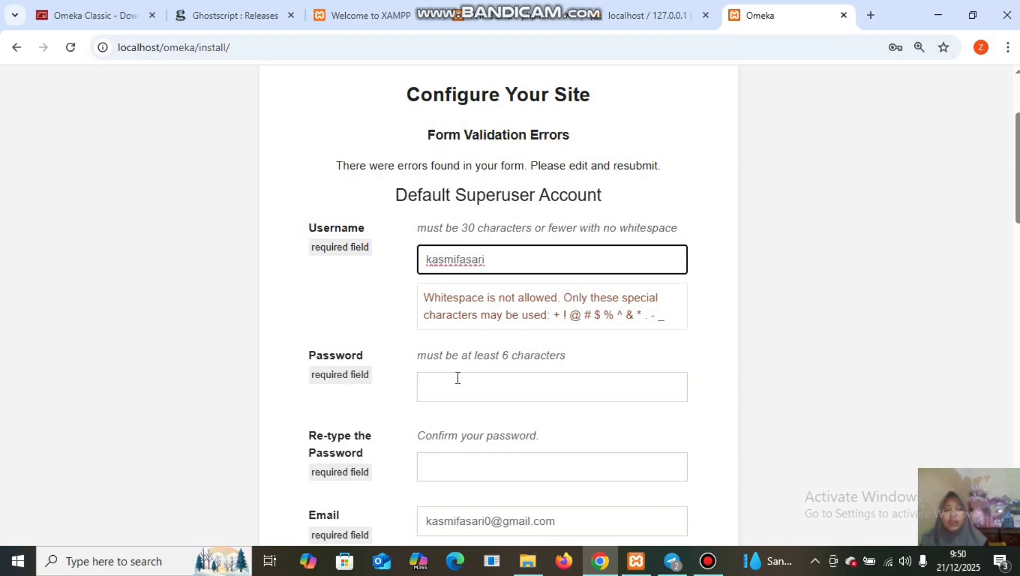
pyautogui.click(435, 386)
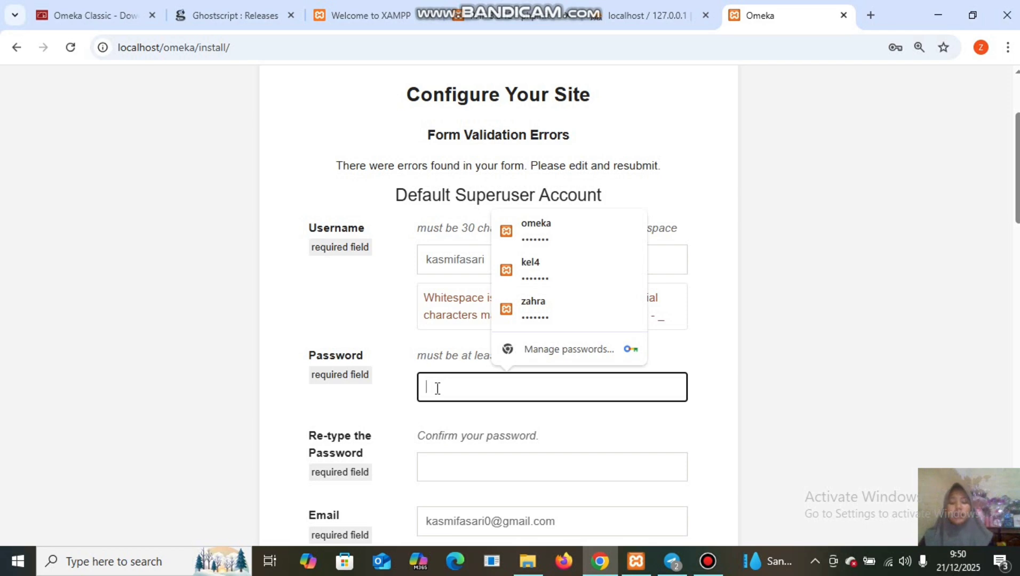
pyautogui.write('••••')
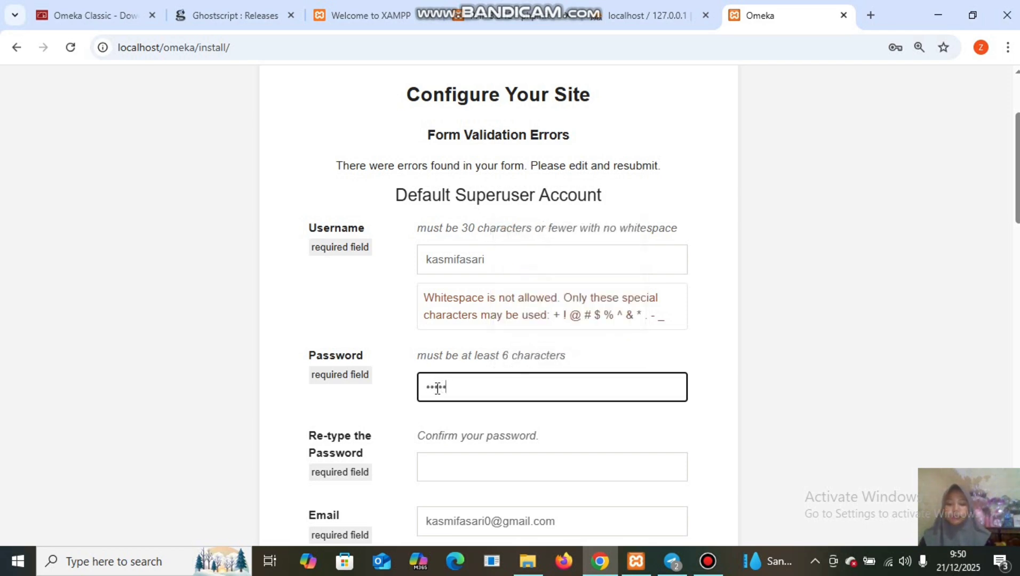
pyautogui.write('•••')
pyautogui.click(443, 468)
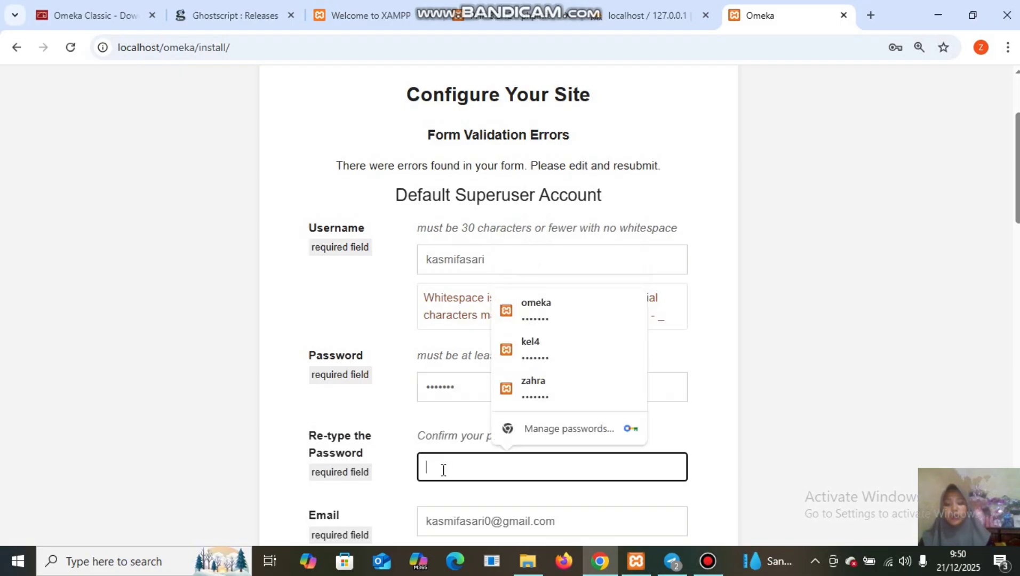
pyautogui.write('••••')
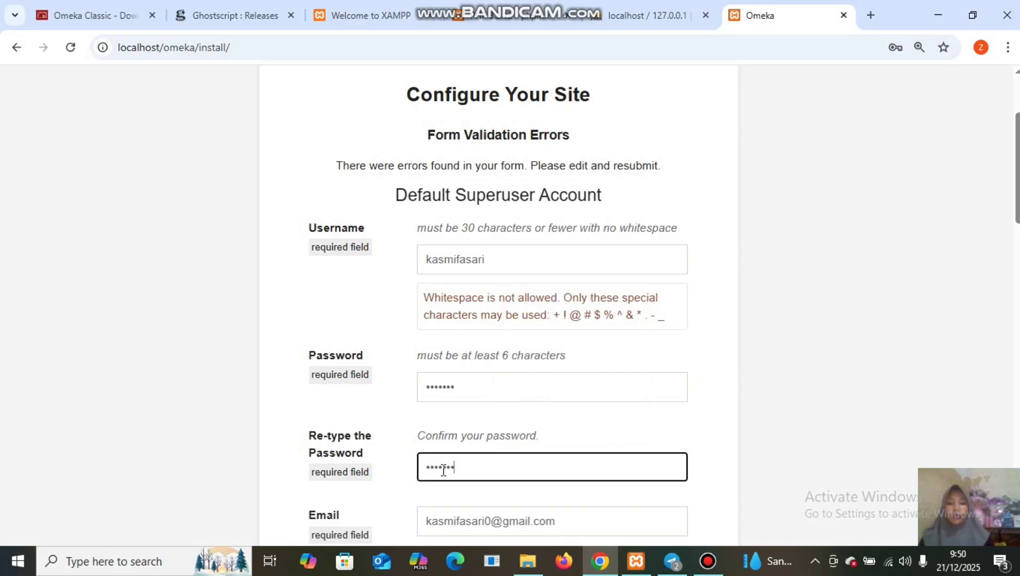
pyautogui.scroll(-20, 444, 470)
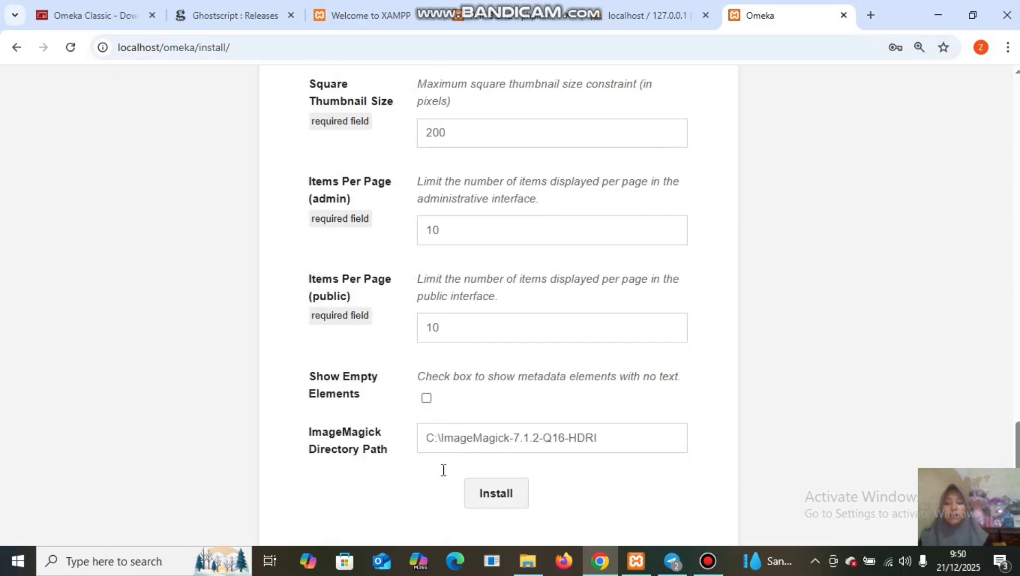
pyautogui.click(501, 499)
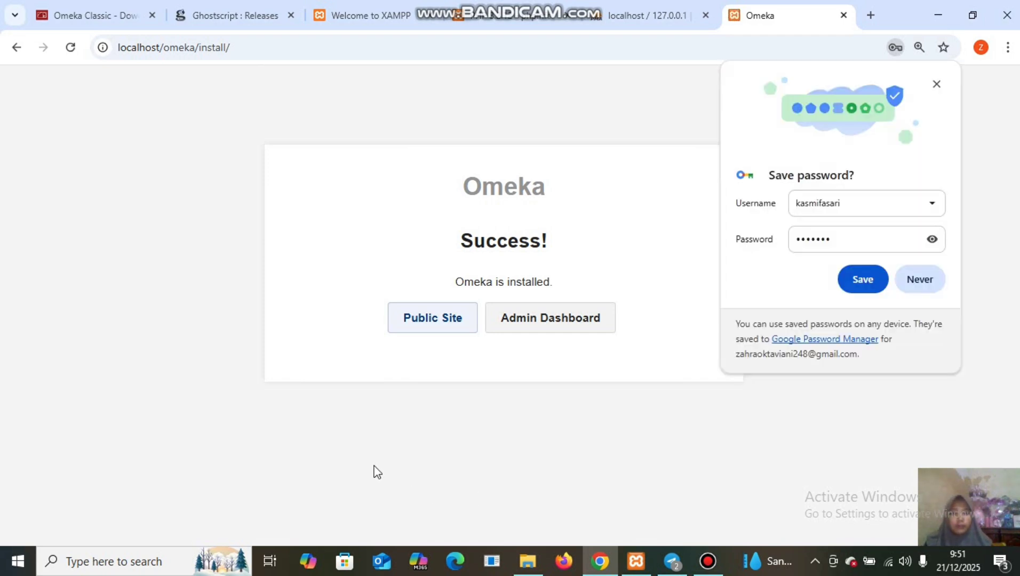
# Save the login in Chrome, view the public site, then go to the admin login page.
pyautogui.click(866, 283)
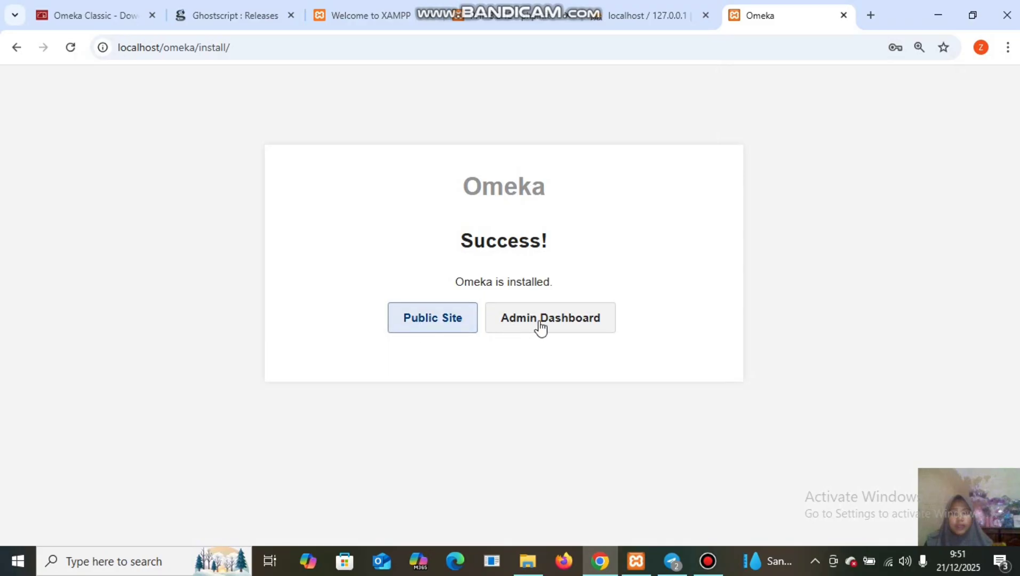
pyautogui.click(444, 329)
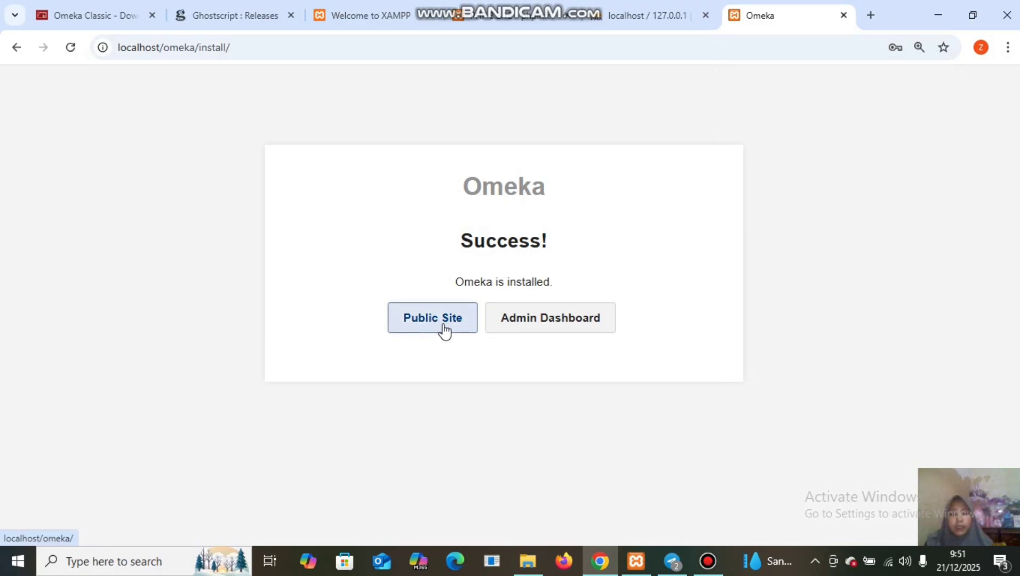
pyautogui.click(443, 323)
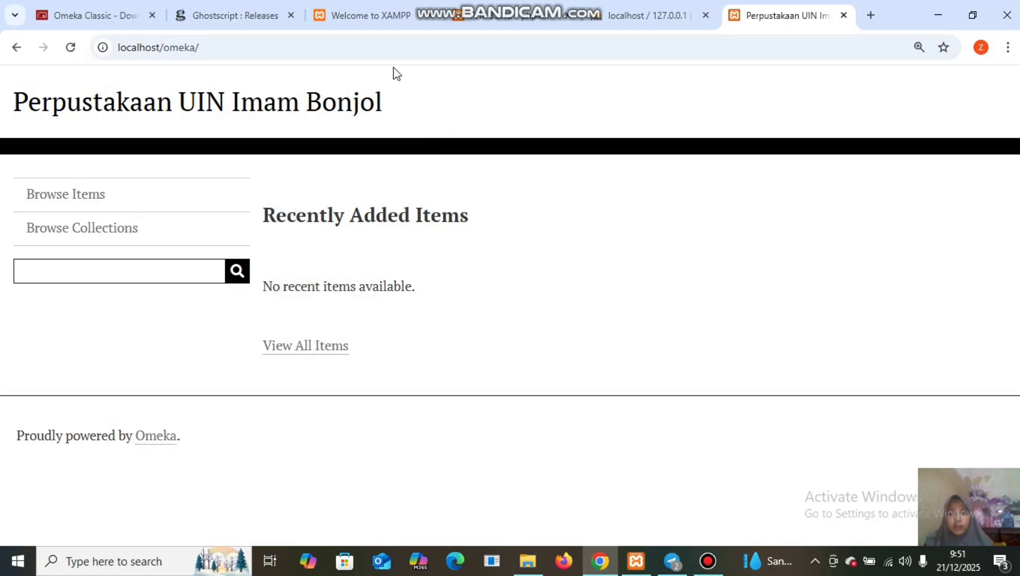
pyautogui.click(16, 51)
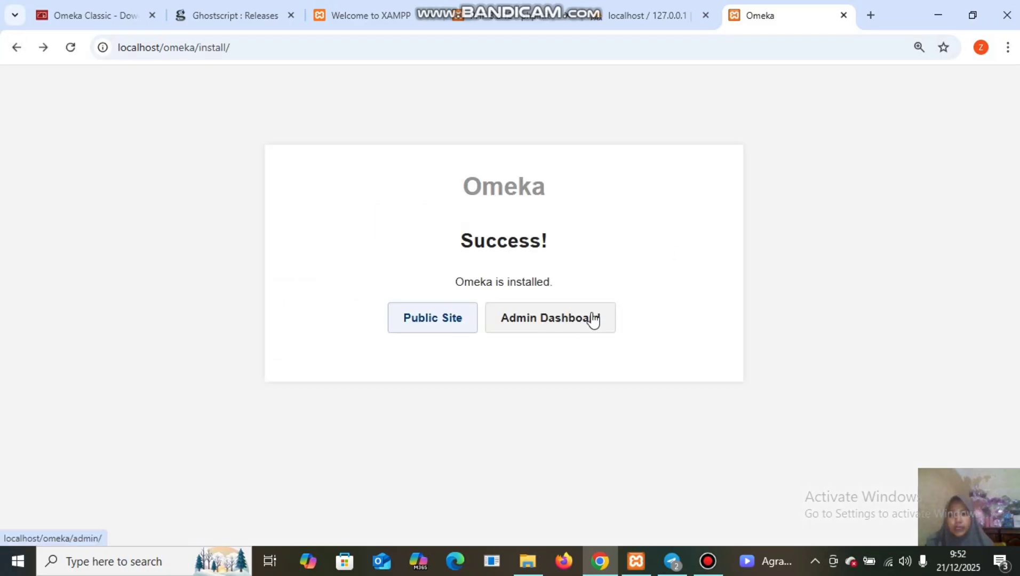
pyautogui.click(552, 324)
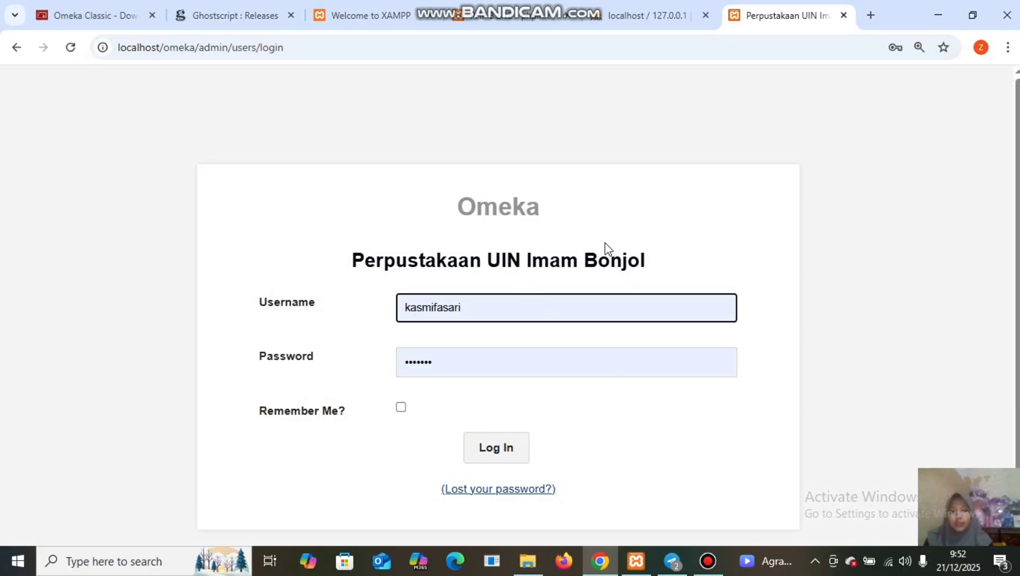
# Log in to the Omeka admin area with the prefilled credentials.
pyautogui.click(515, 453)
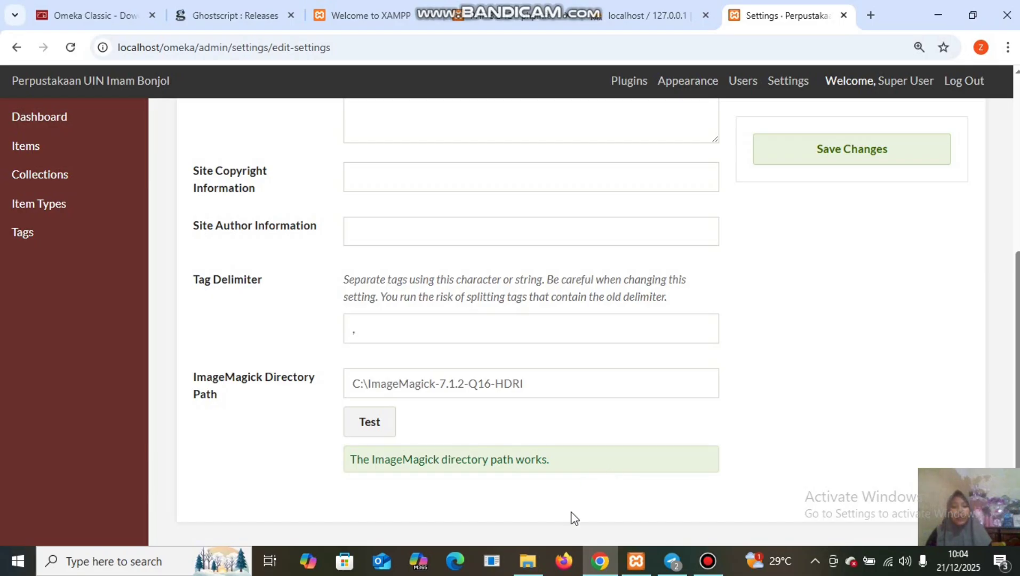
# Extract the Bahan Latihan Penggunaan Omeka Classic archive on Local Disk C: and open its folder.
pyautogui.click(525, 564)
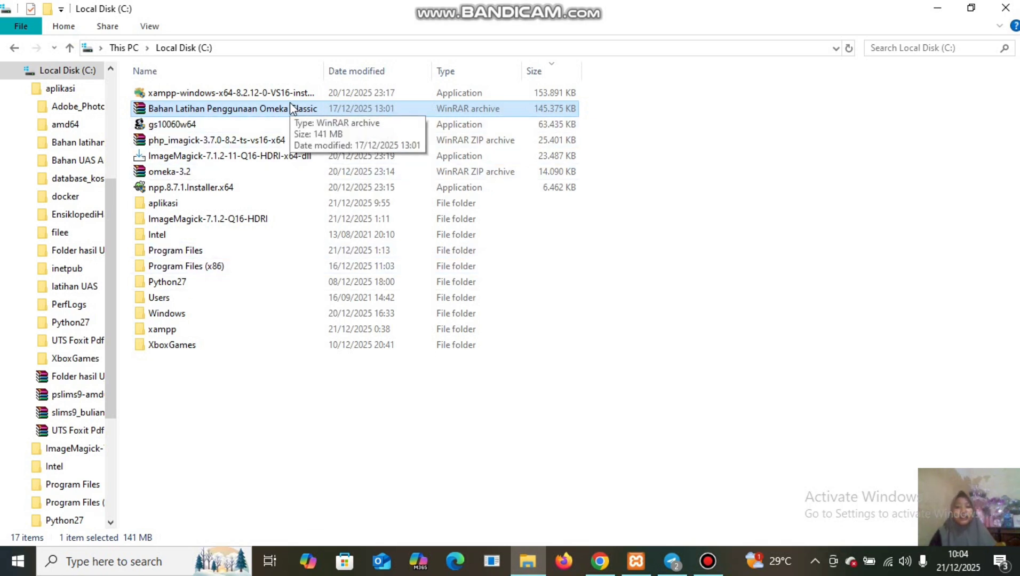
pyautogui.rightClick(382, 109)
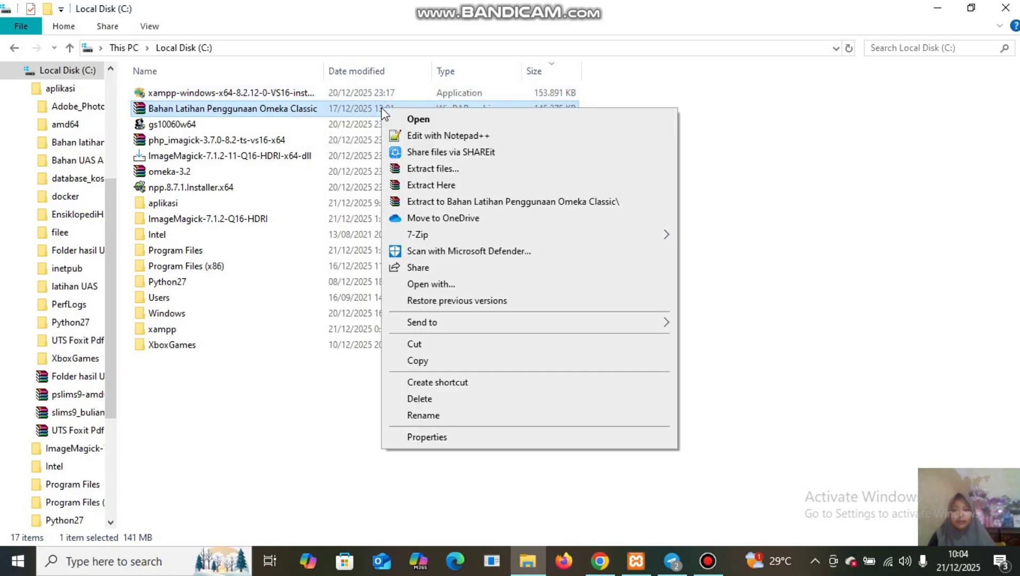
pyautogui.click(457, 186)
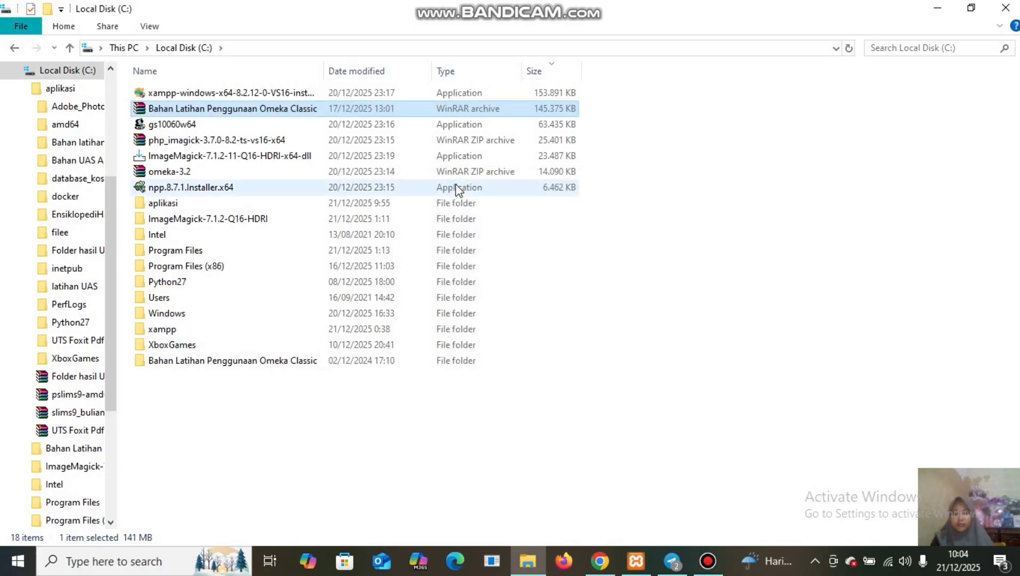
pyautogui.doubleClick(383, 361)
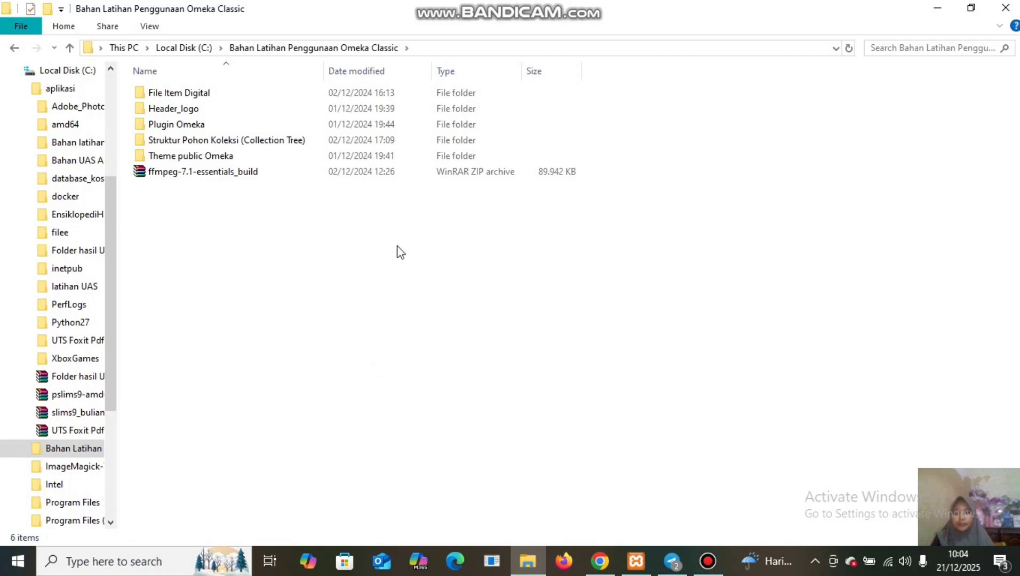
# Extract the ffmpeg folder from ffmpeg-7.1-essentials_build.zip to the root of C: and close WinRAR.
pyautogui.click(411, 180)
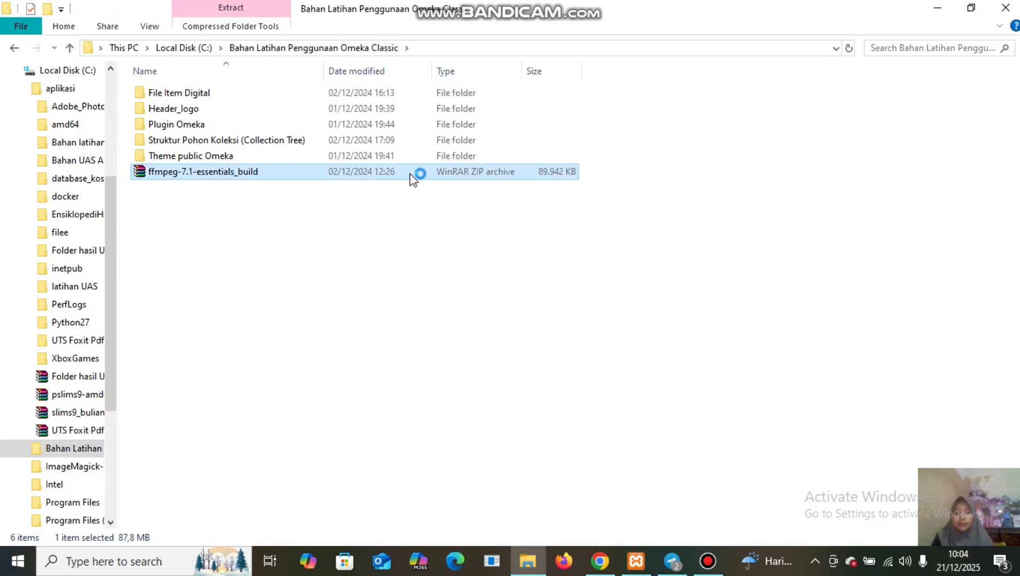
pyautogui.doubleClick(410, 174)
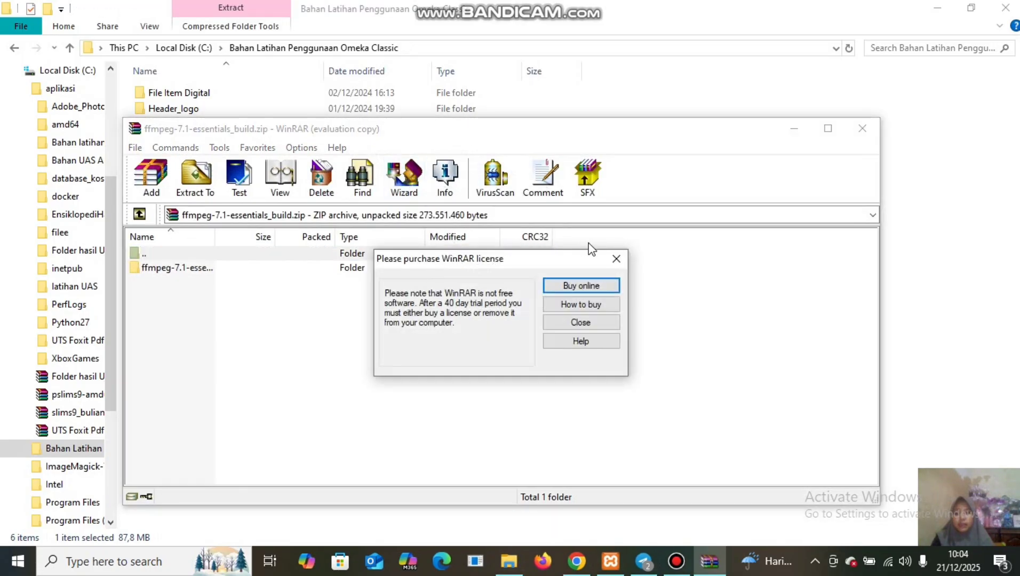
pyautogui.click(615, 259)
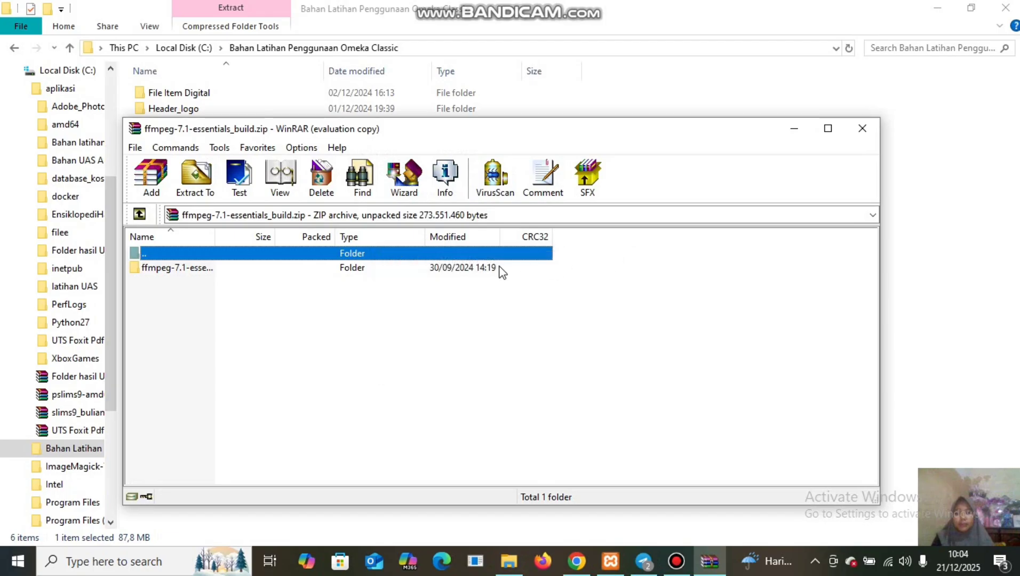
pyautogui.click(456, 269)
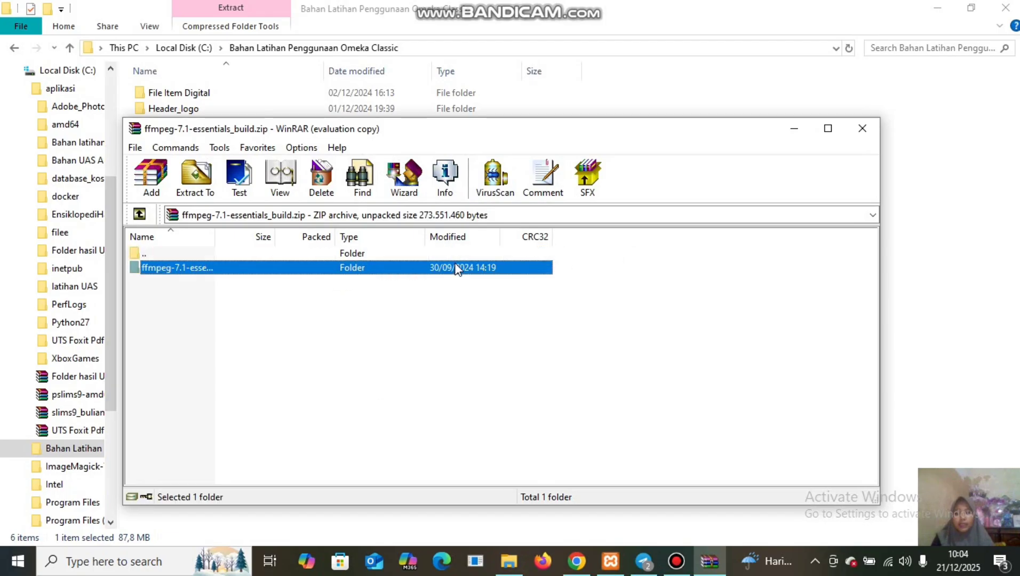
pyautogui.rightClick(456, 269)
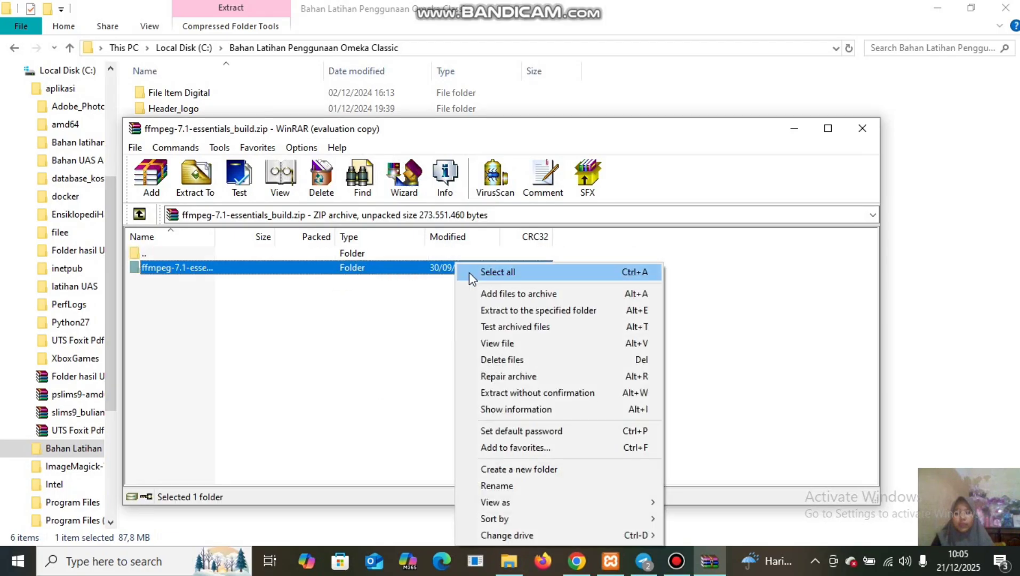
pyautogui.click(519, 311)
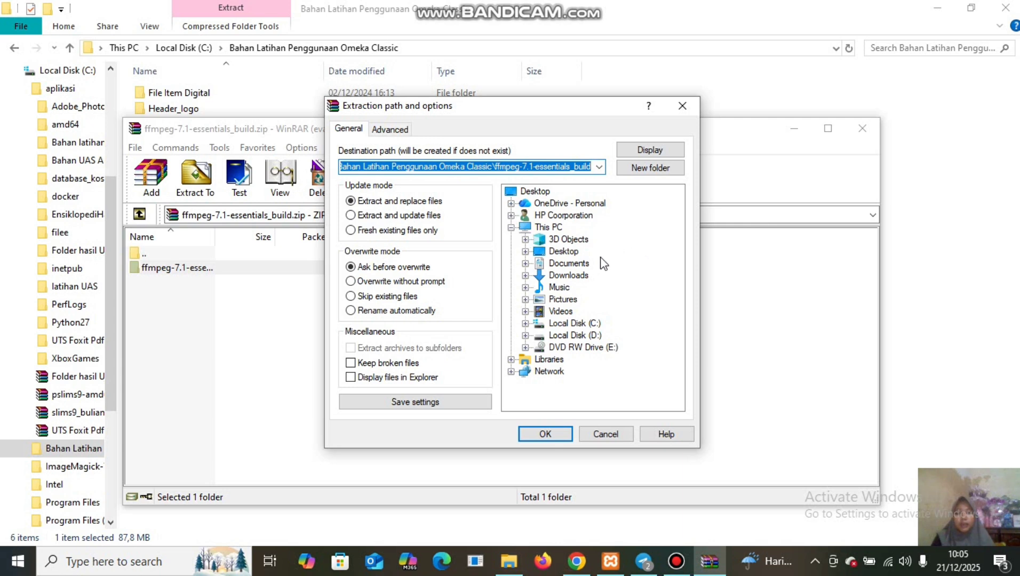
pyautogui.click(579, 324)
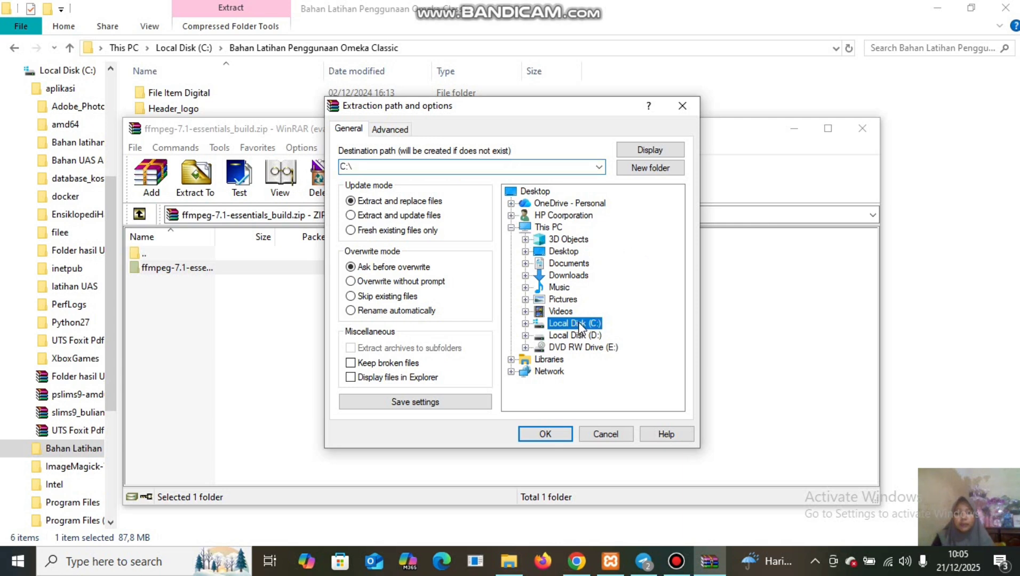
pyautogui.click(545, 434)
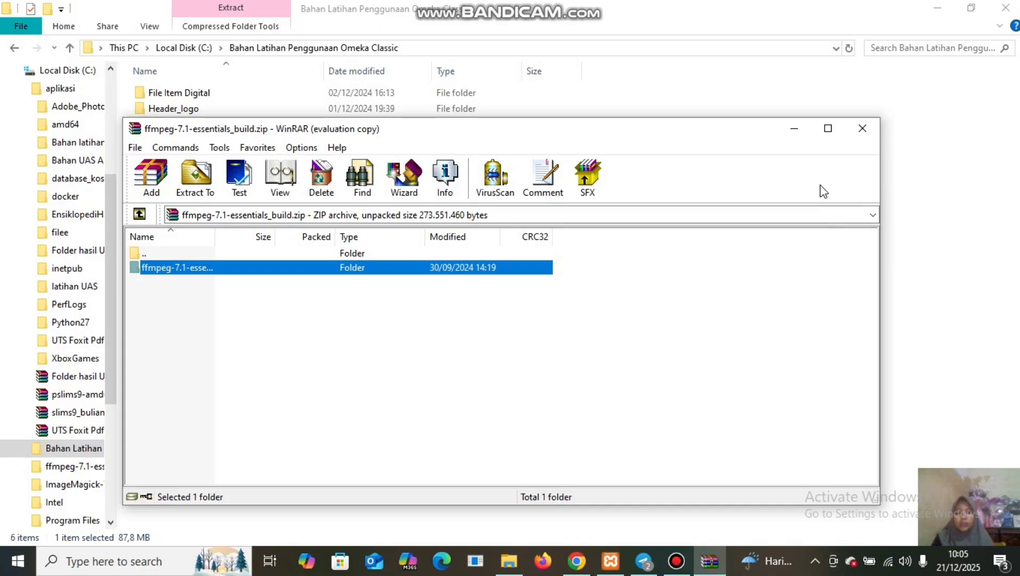
pyautogui.click(865, 130)
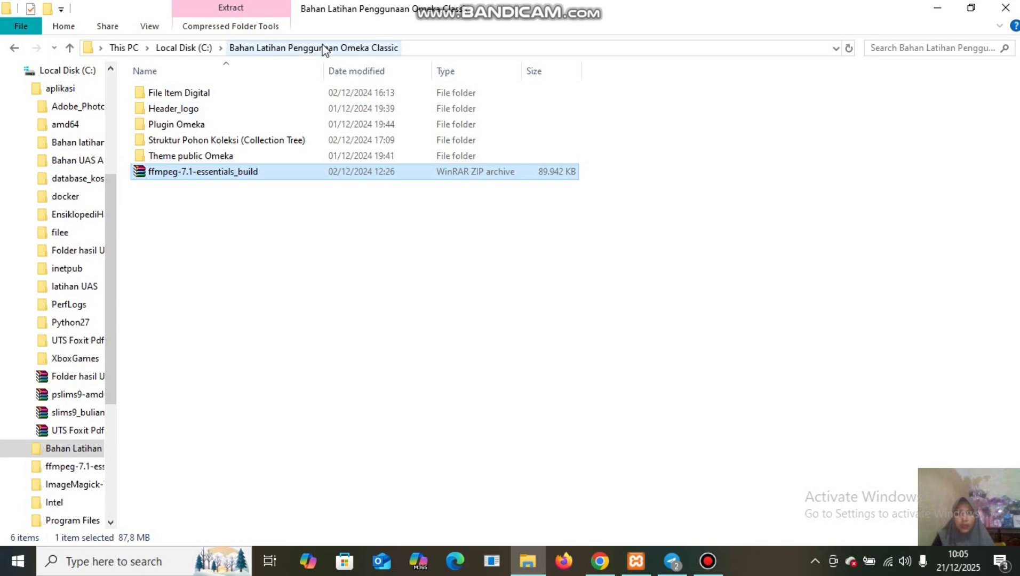
# Open C:\ffmpeg-7.1-essentials_build\bin and copy its path from the address bar.
pyautogui.click(181, 49)
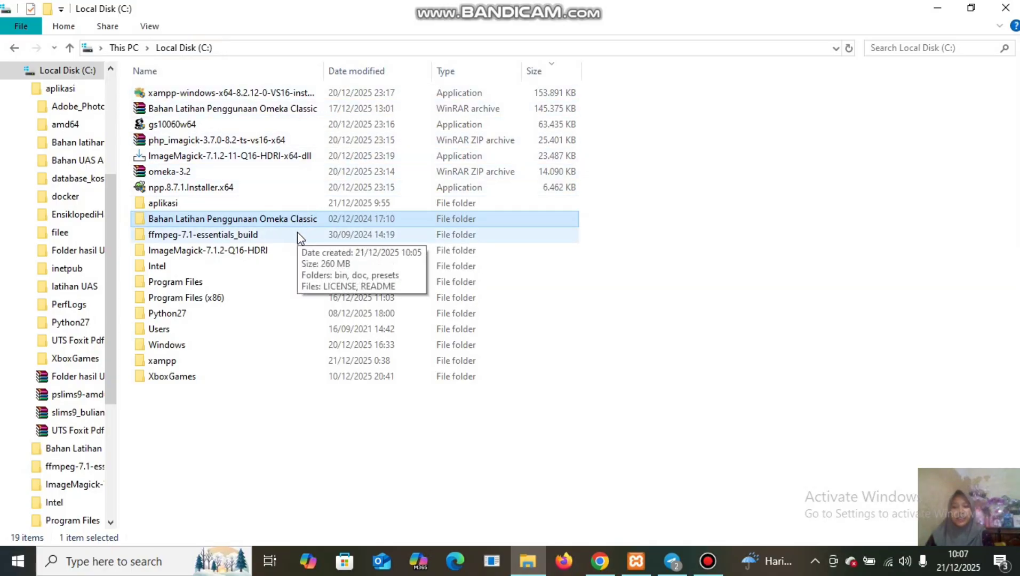
pyautogui.doubleClick(297, 234)
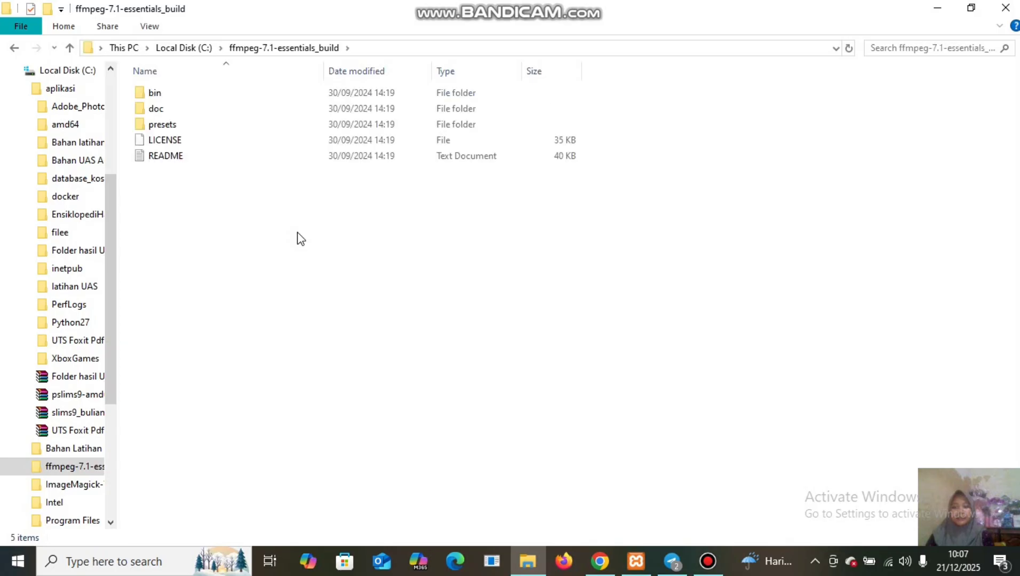
pyautogui.doubleClick(360, 89)
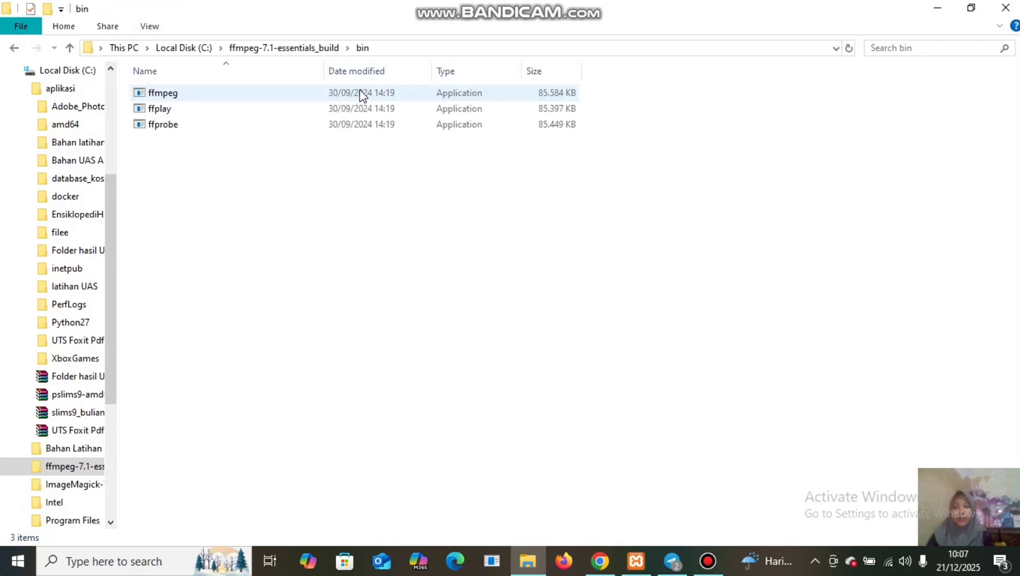
pyautogui.click(384, 49)
pyautogui.hotkey('ctrl', 'c')
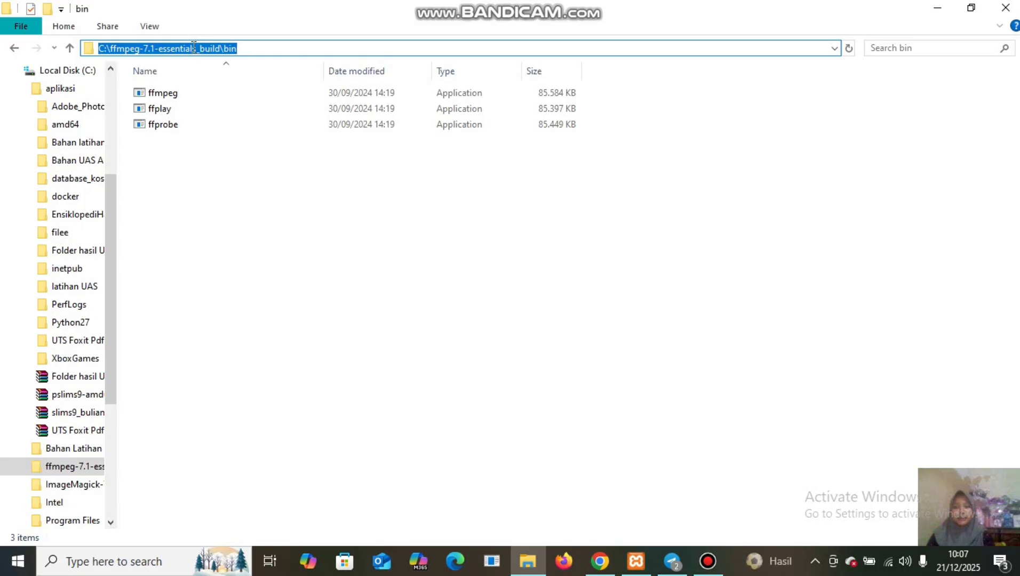
pyautogui.rightClick(193, 47)
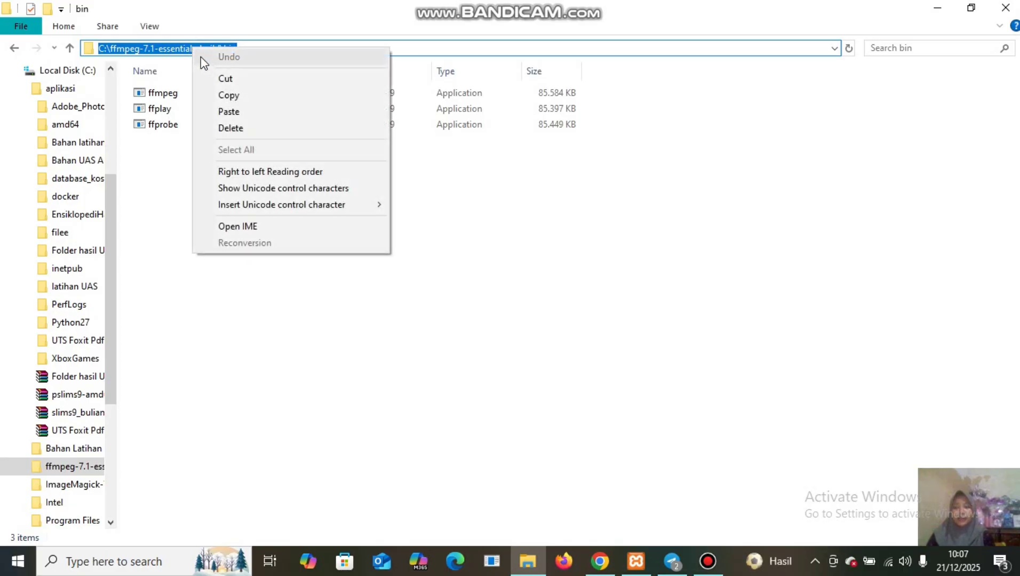
pyautogui.click(229, 98)
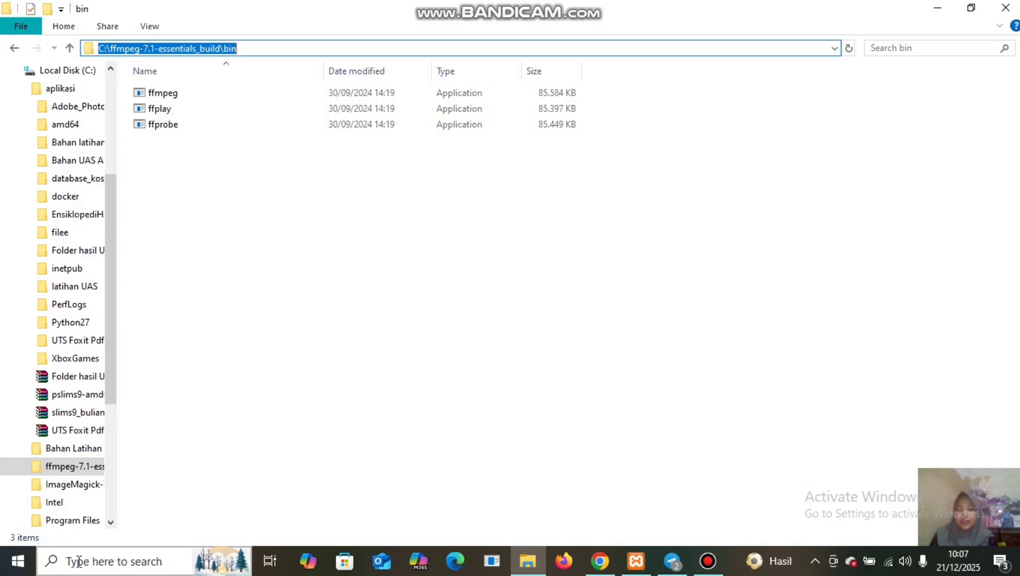
# Search 'vari' and open Edit the system environment variables.
pyautogui.click(78, 562)
pyautogui.write('vari')
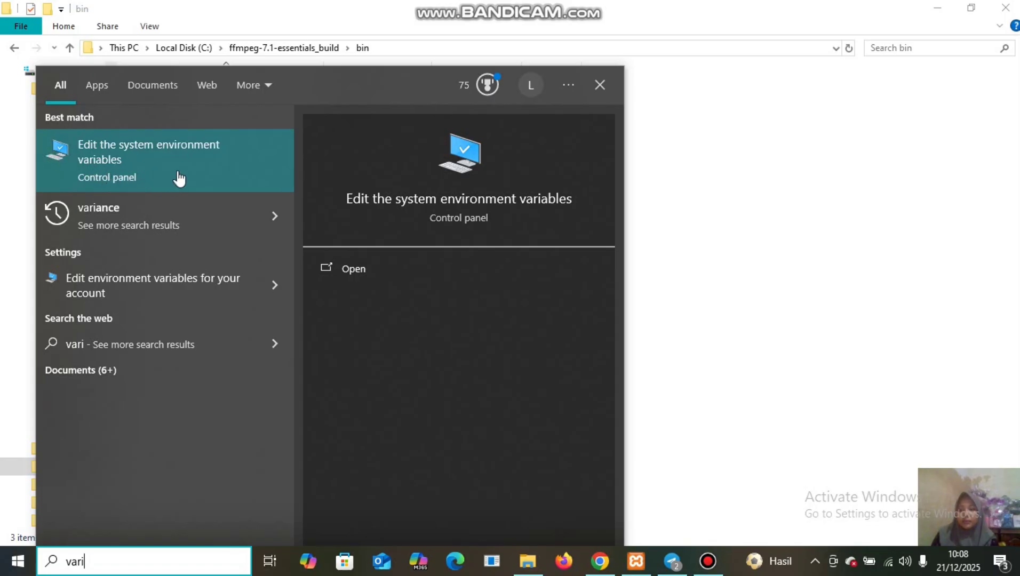
pyautogui.click(179, 178)
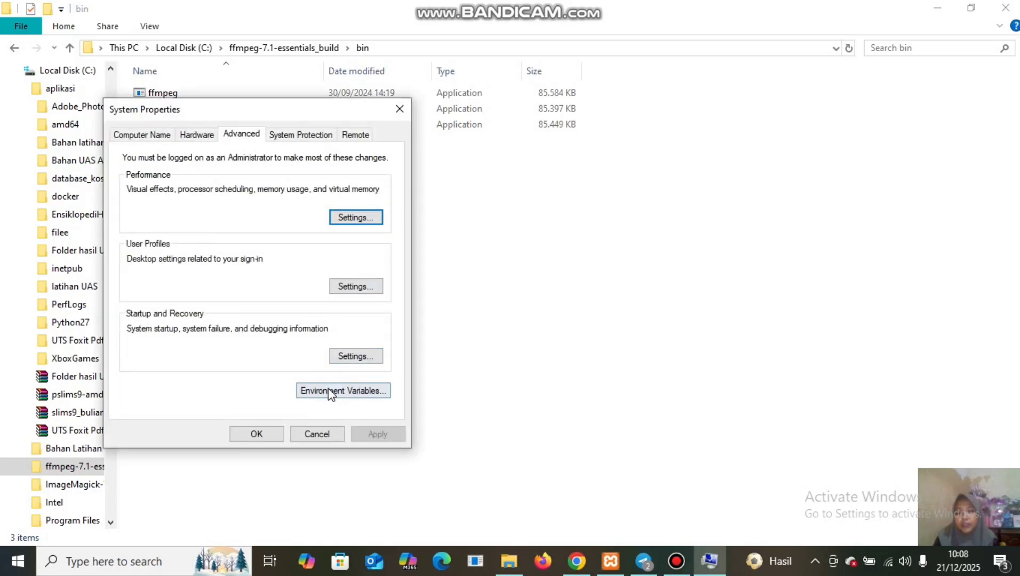
# Add C:\ffmpeg-7.1-essentials_build\bin as a new entry in the system Path variable and confirm all dialogs.
pyautogui.click(366, 401)
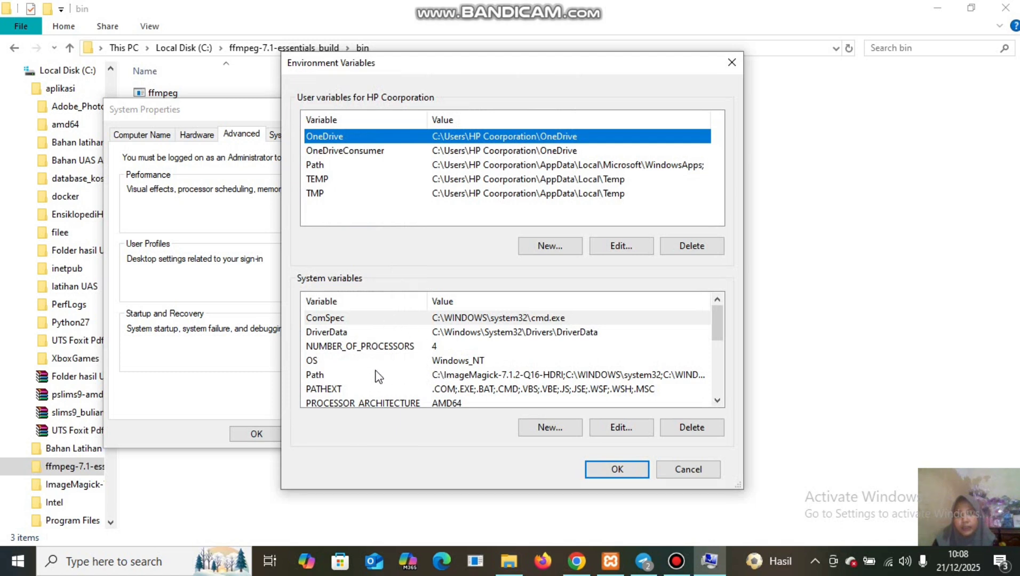
pyautogui.click(448, 375)
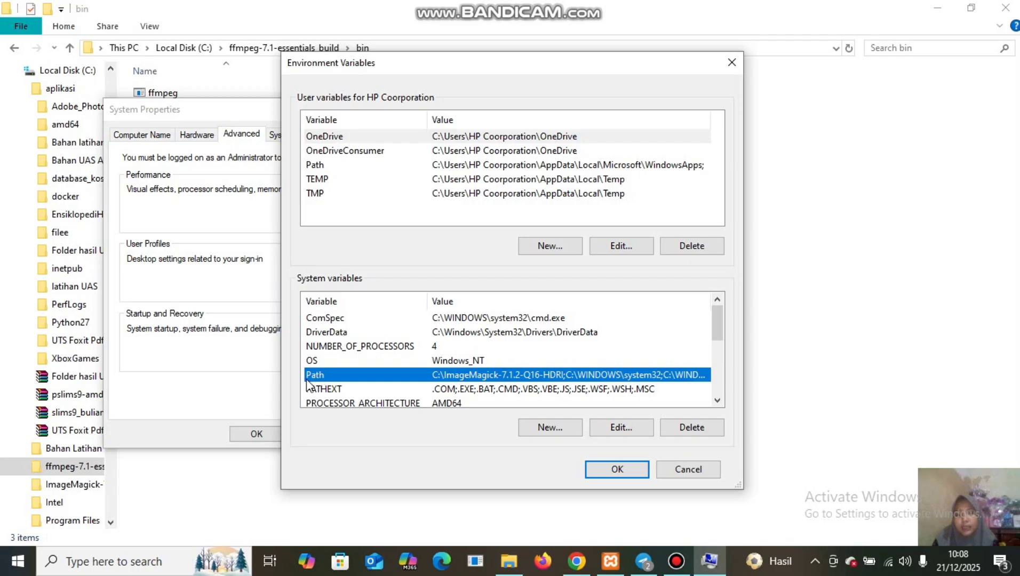
pyautogui.click(620, 429)
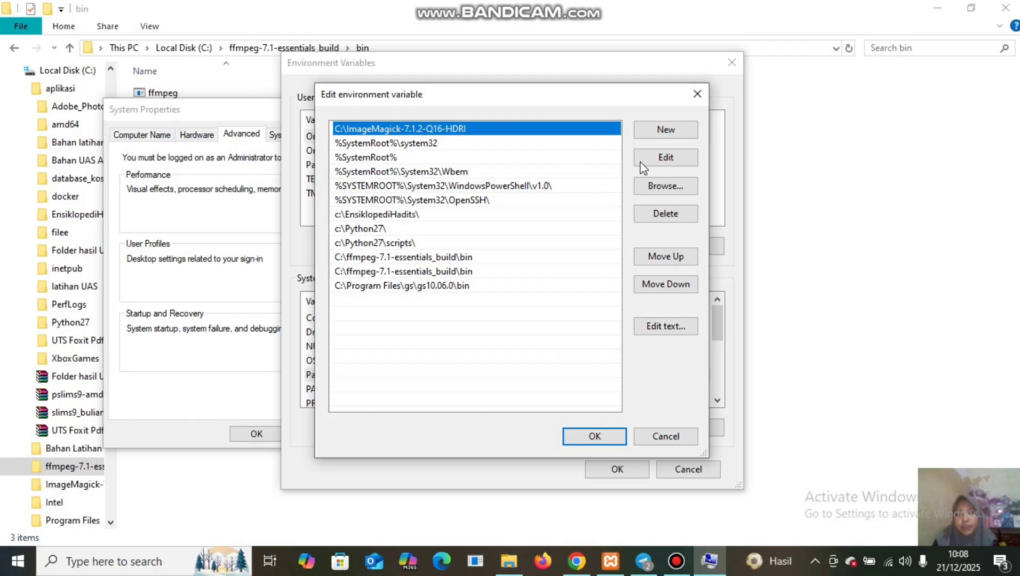
pyautogui.click(655, 135)
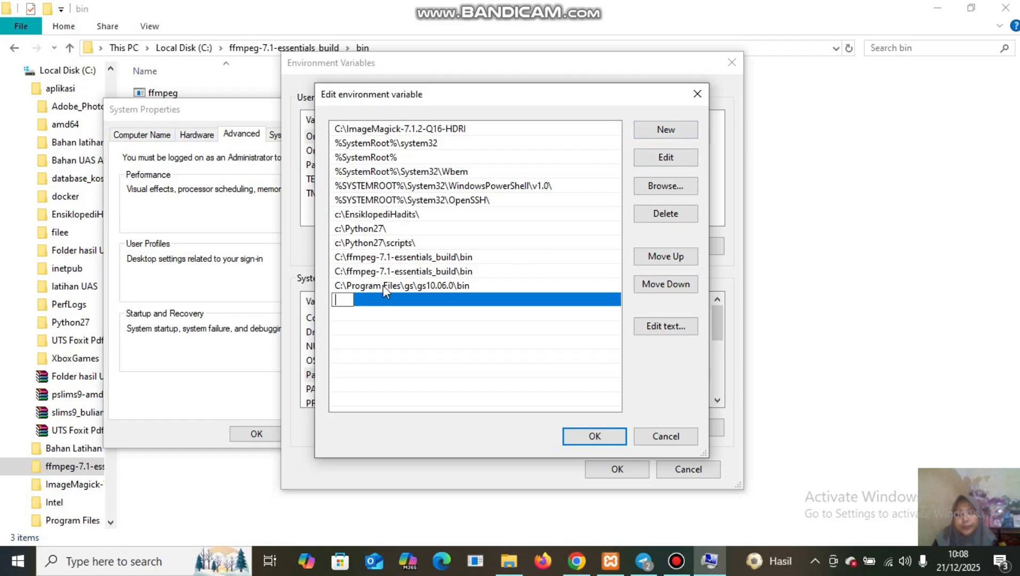
pyautogui.rightClick(339, 299)
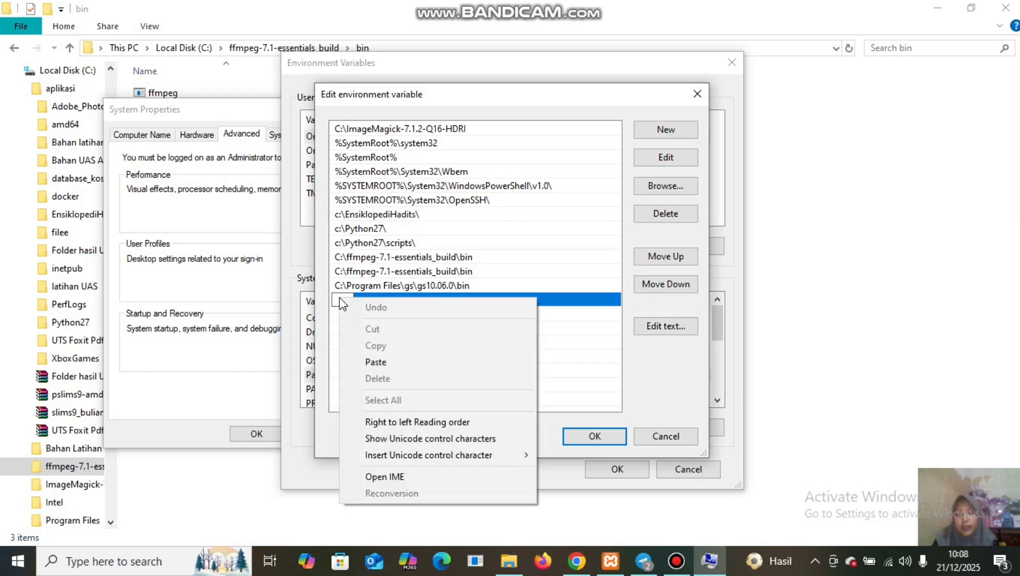
pyautogui.click(376, 364)
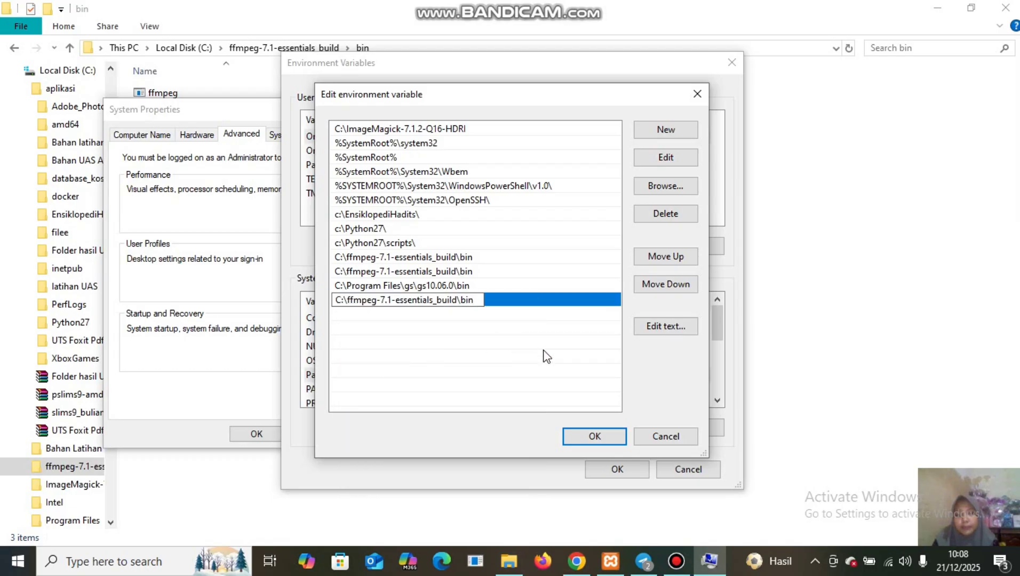
pyautogui.click(603, 440)
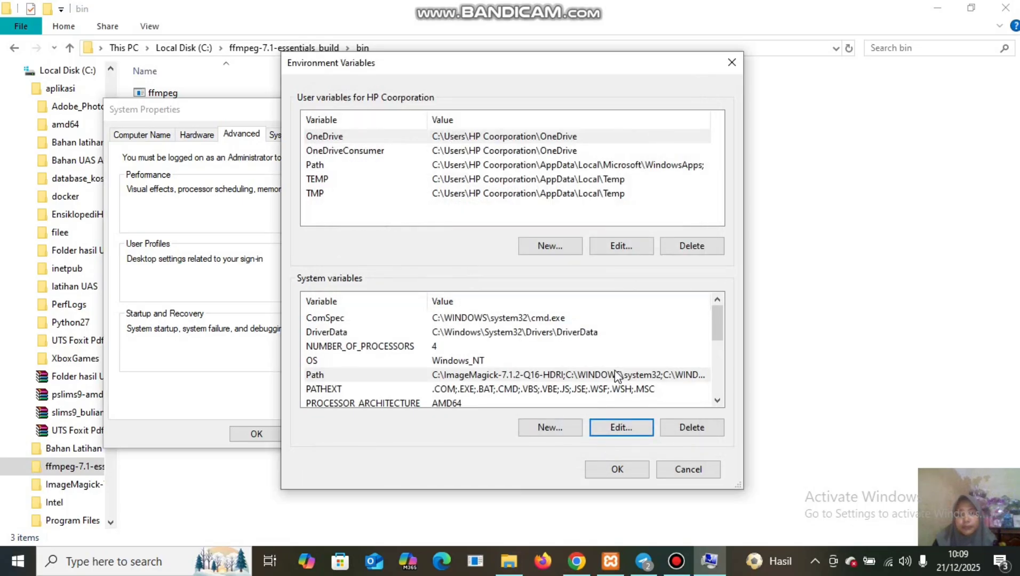
pyautogui.click(616, 469)
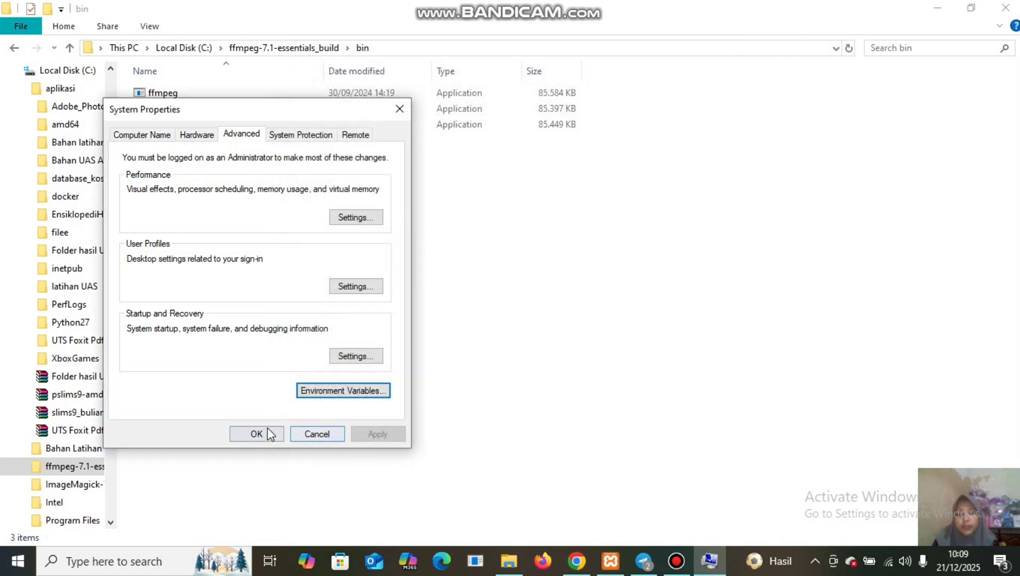
pyautogui.click(266, 434)
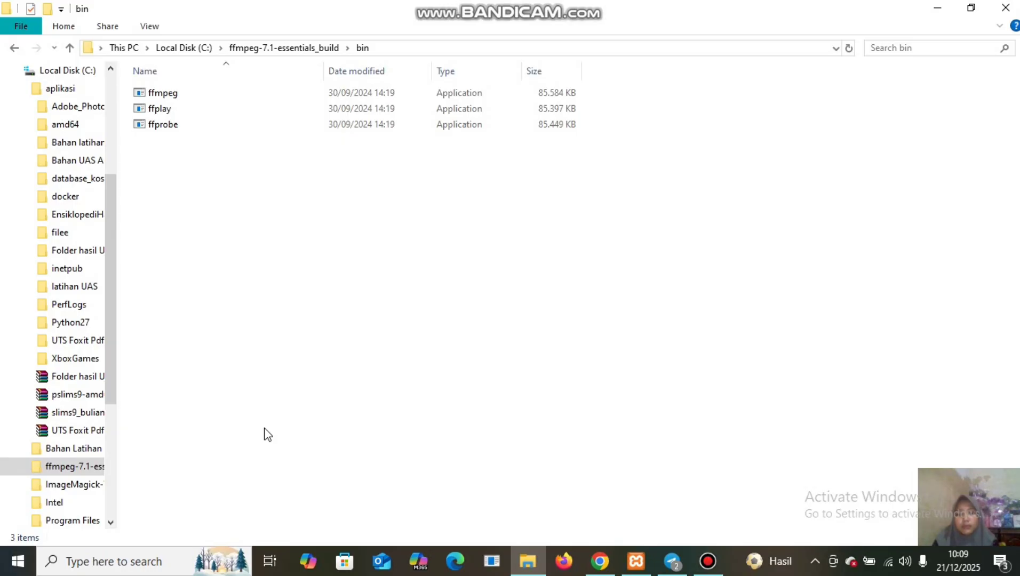
# Launch Command Prompt from a 'cmd' search, closing the duplicate window.
pyautogui.click(127, 562)
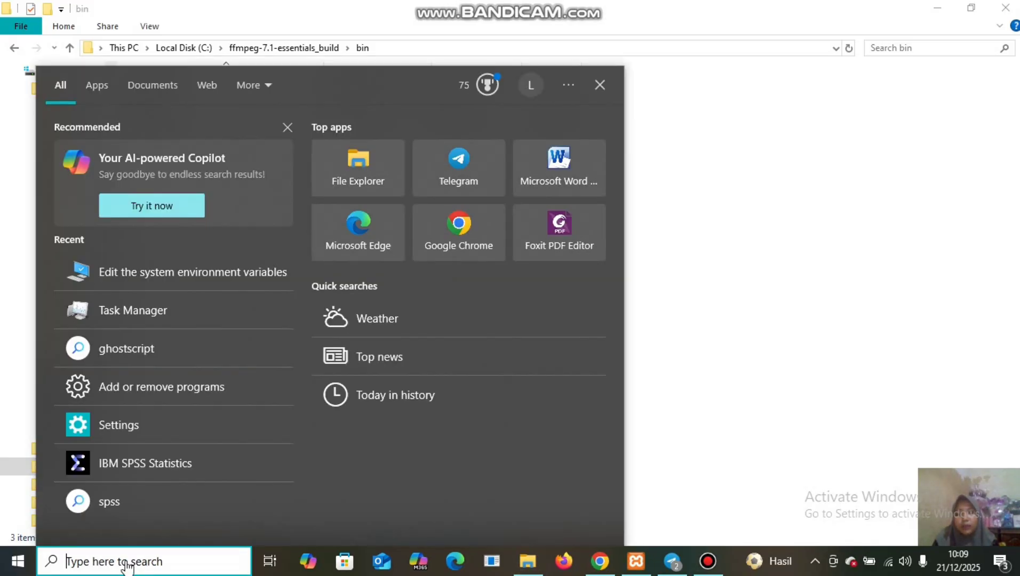
pyautogui.write('cm')
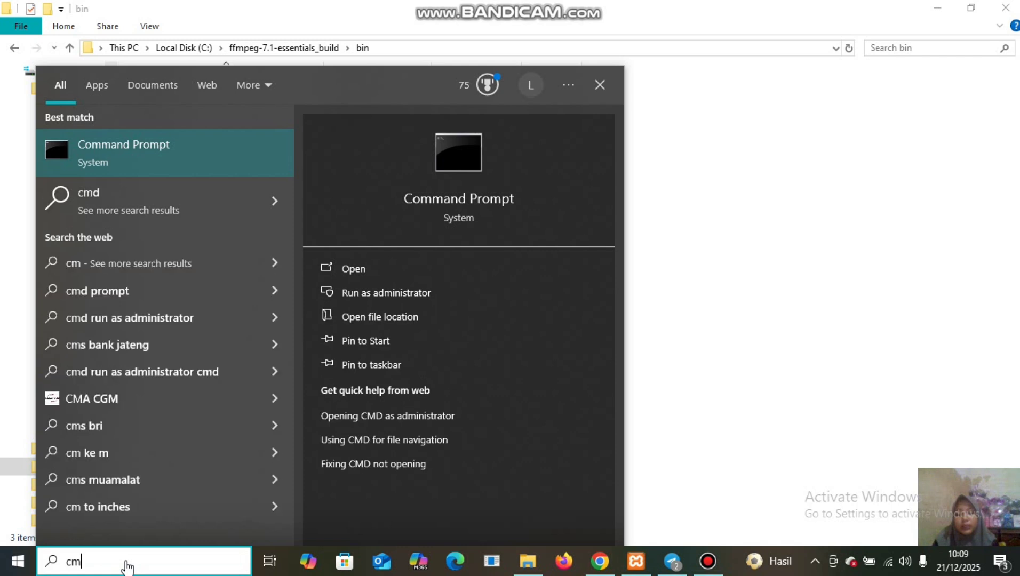
pyautogui.write('d')
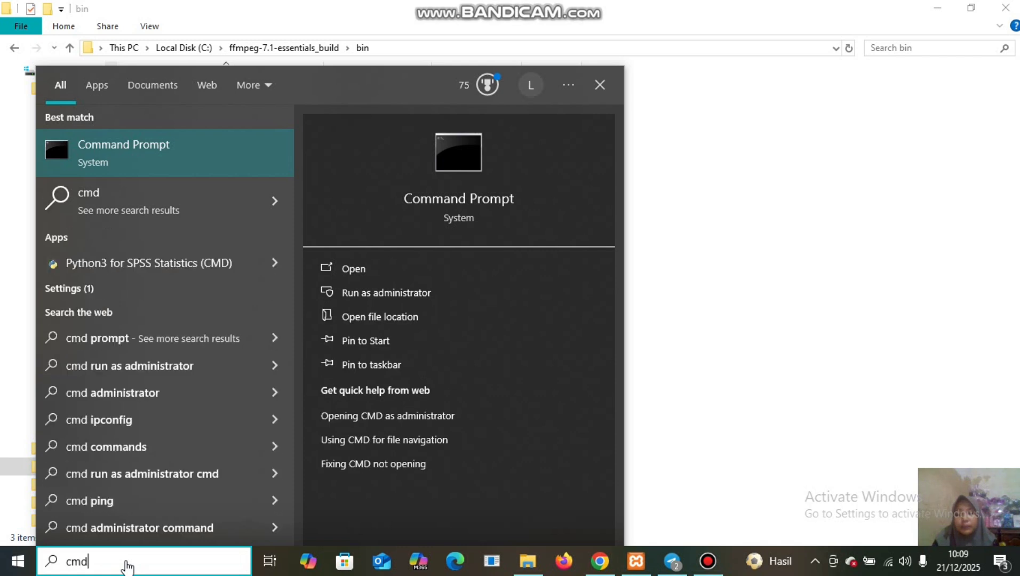
pyautogui.doubleClick(356, 270)
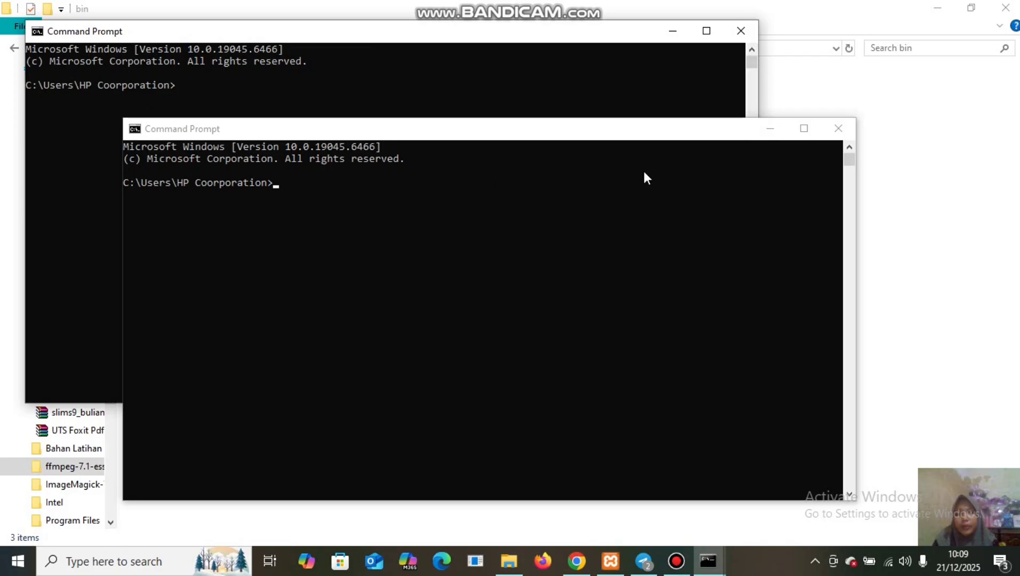
pyautogui.click(837, 129)
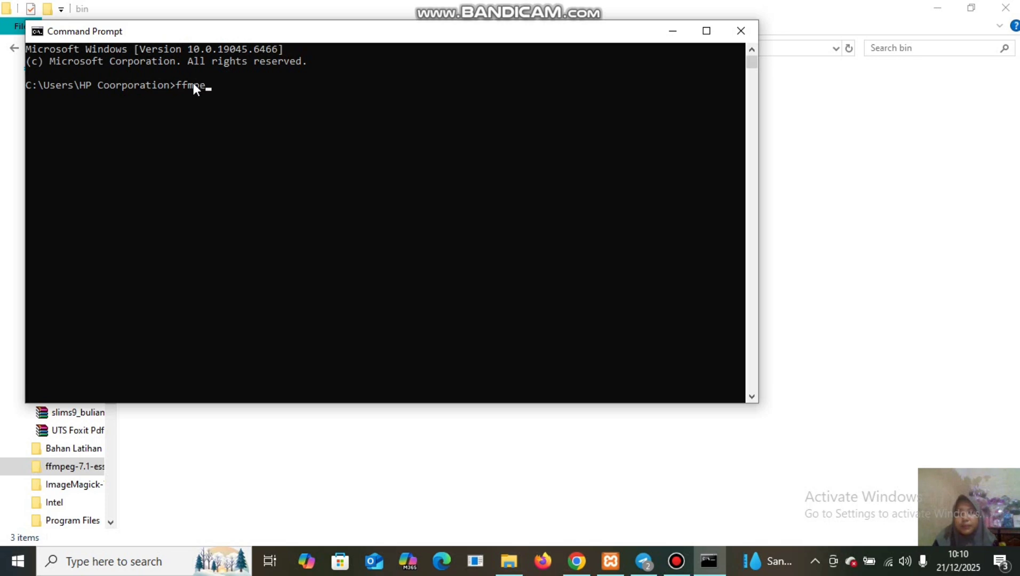
# Run ffmpeg to confirm version 7.1-essentials is found, then close Command Prompt.
pyautogui.write('g')
pyautogui.press('Return')
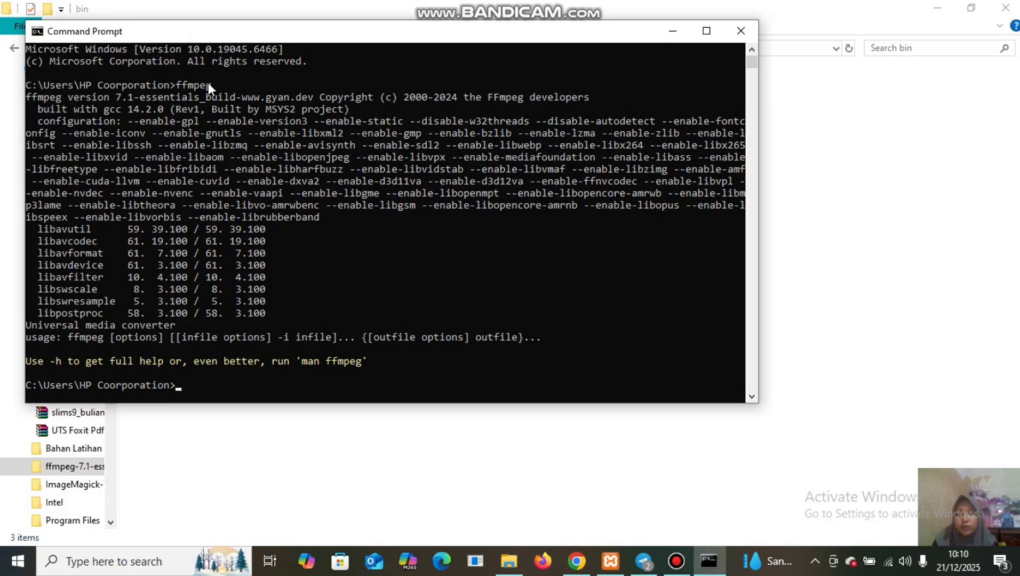
pyautogui.click(754, 31)
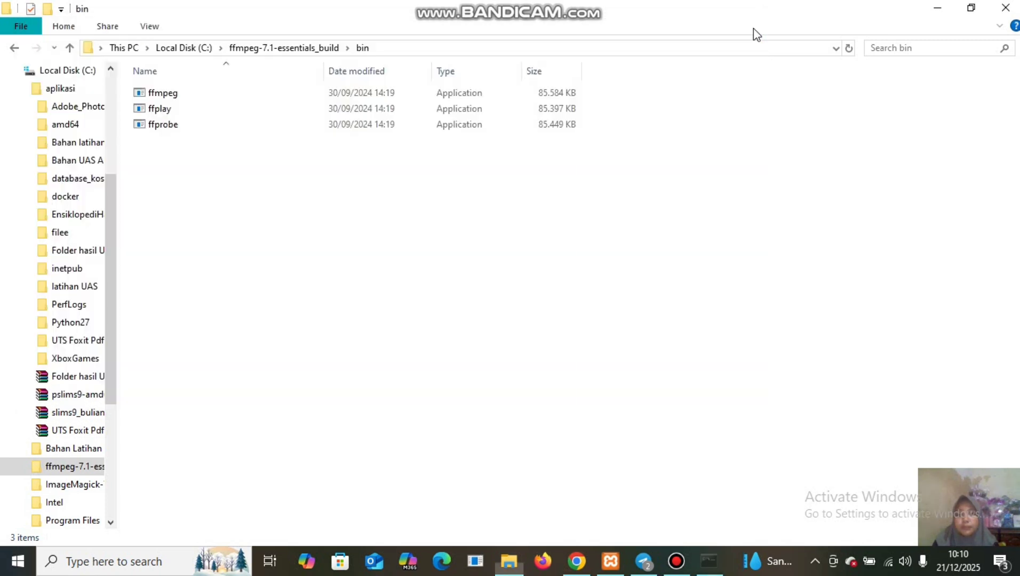
# Close the bin folder and Chrome windows, then restart the PC from the Start power options.
pyautogui.click(1005, 9)
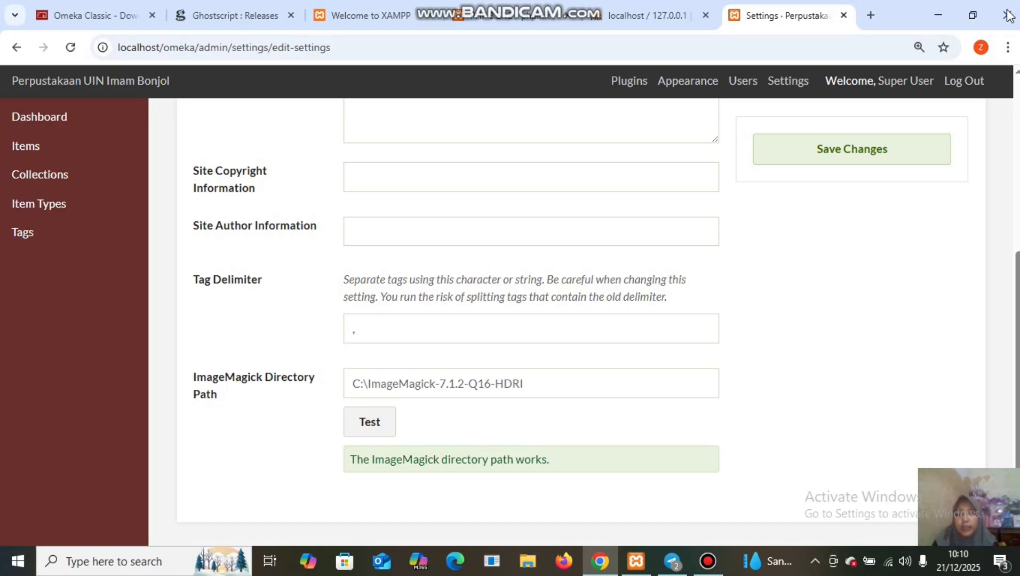
pyautogui.click(1008, 15)
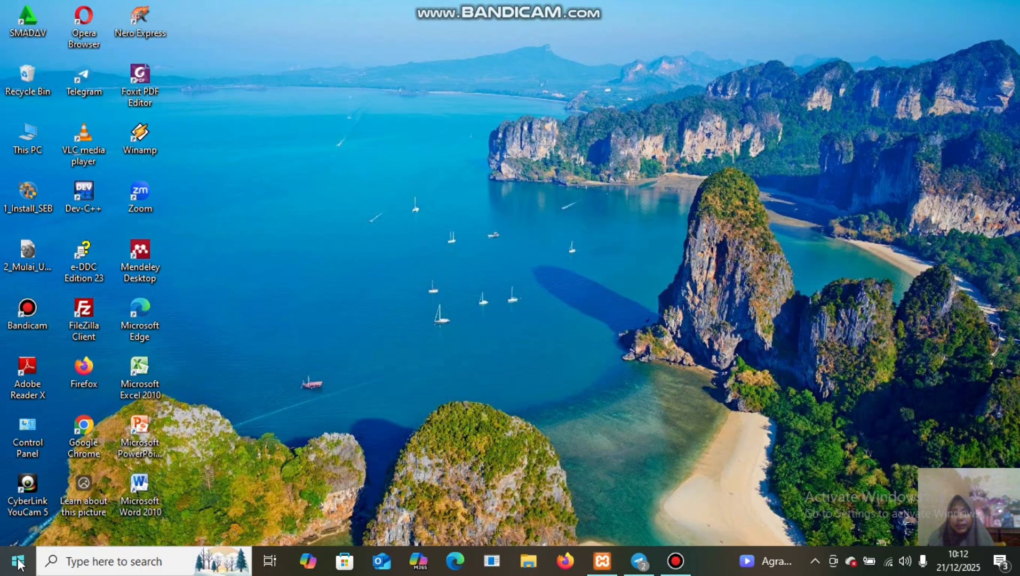
pyautogui.click(19, 561)
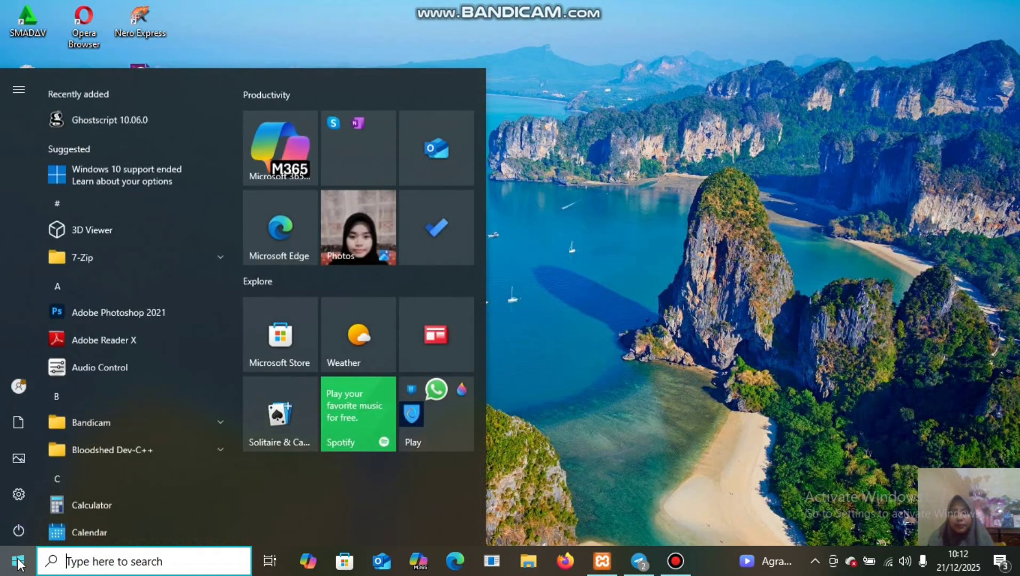
pyautogui.click(16, 530)
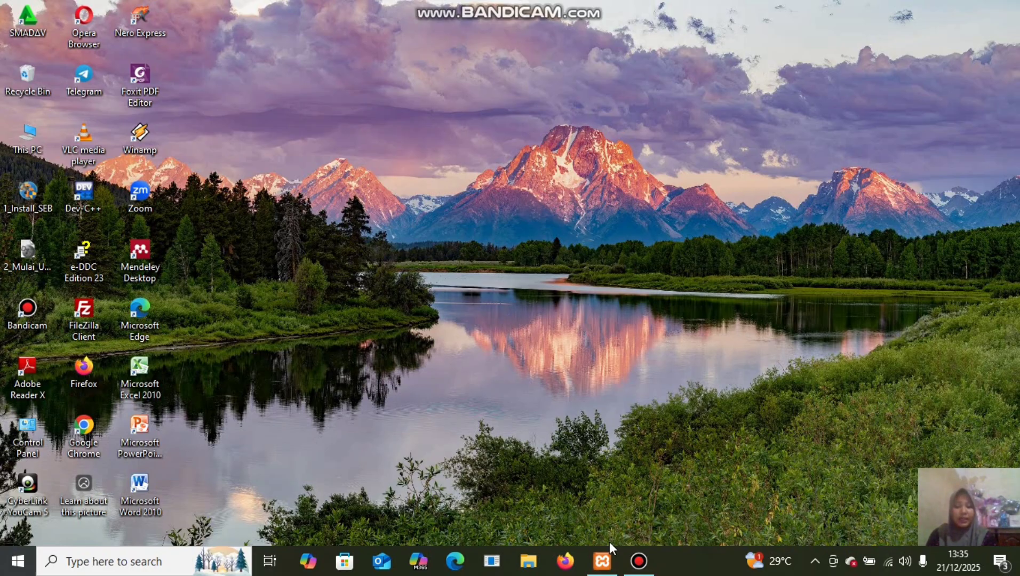
# Bring back the XAMPP Control Panel and start the Apache and MySQL modules.
pyautogui.click(602, 569)
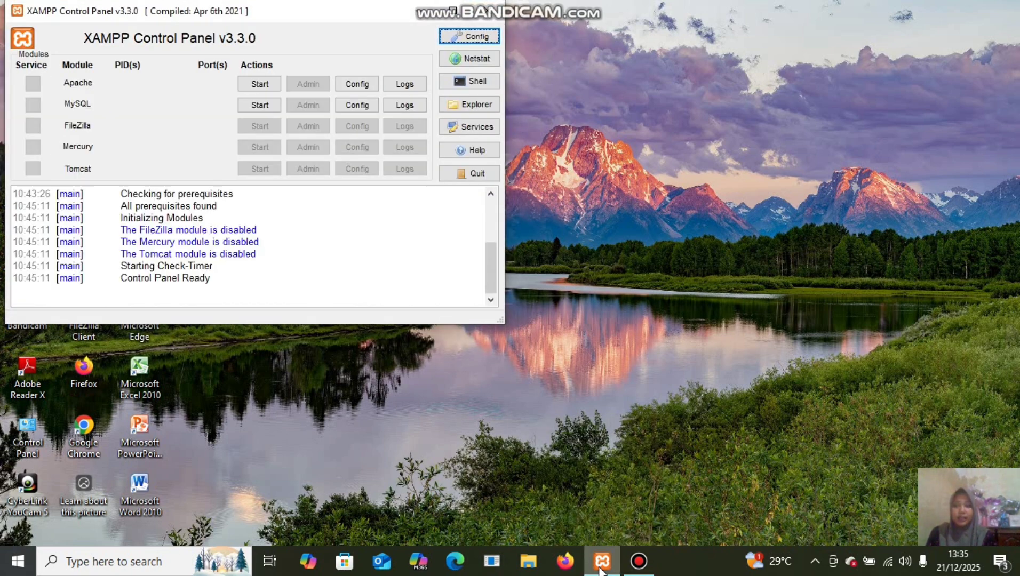
pyautogui.click(260, 84)
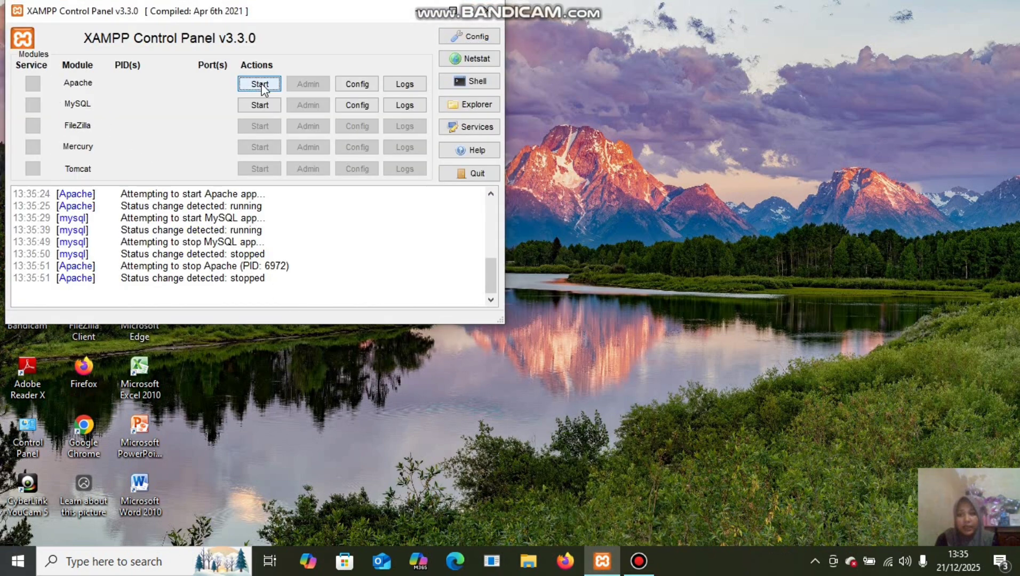
pyautogui.click(259, 84)
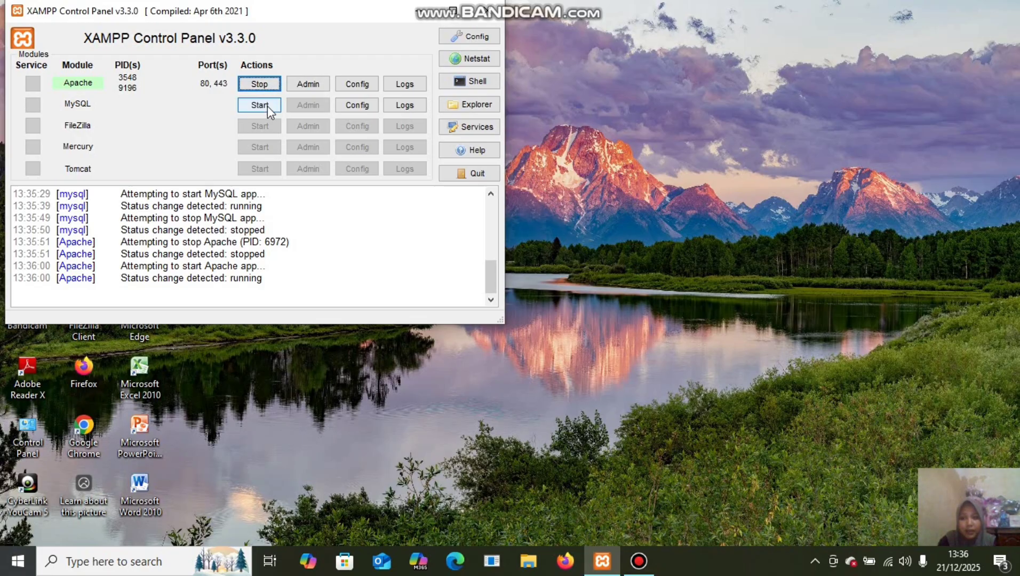
pyautogui.click(266, 106)
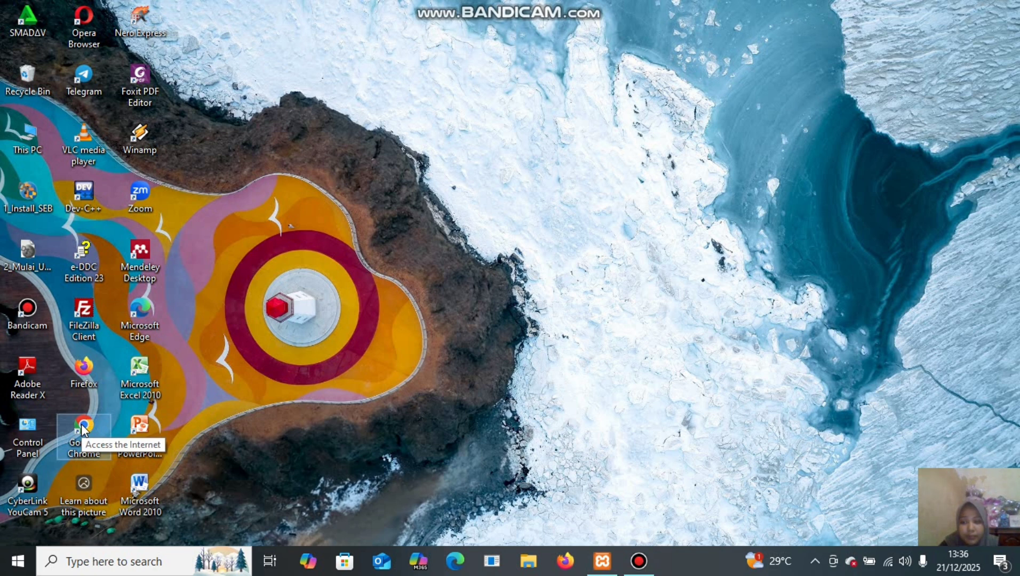
# Launch Chrome, load localhost/omeka/admin and sign in to the Omeka admin Dashboard.
pyautogui.doubleClick(83, 429)
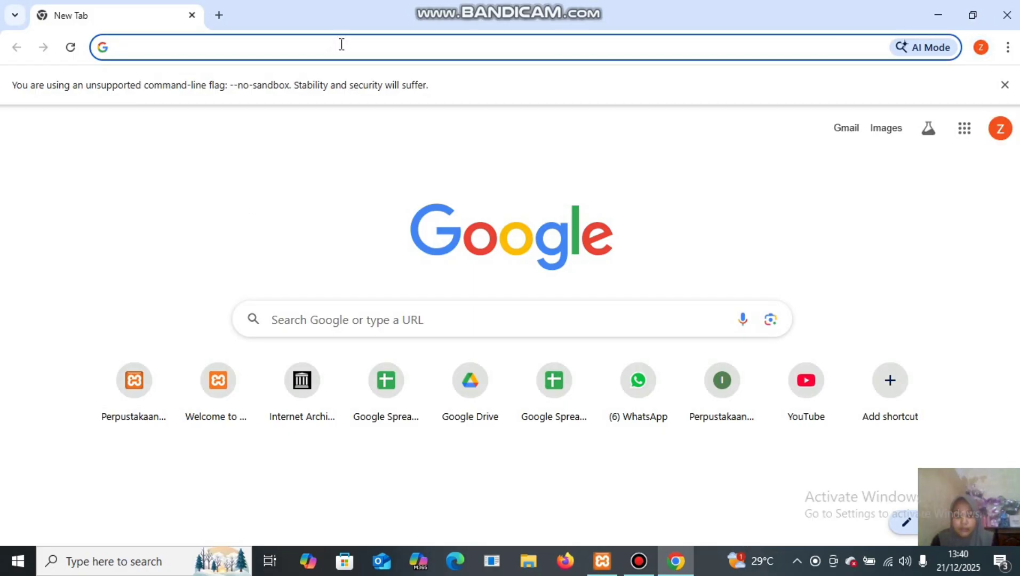
pyautogui.write('l')
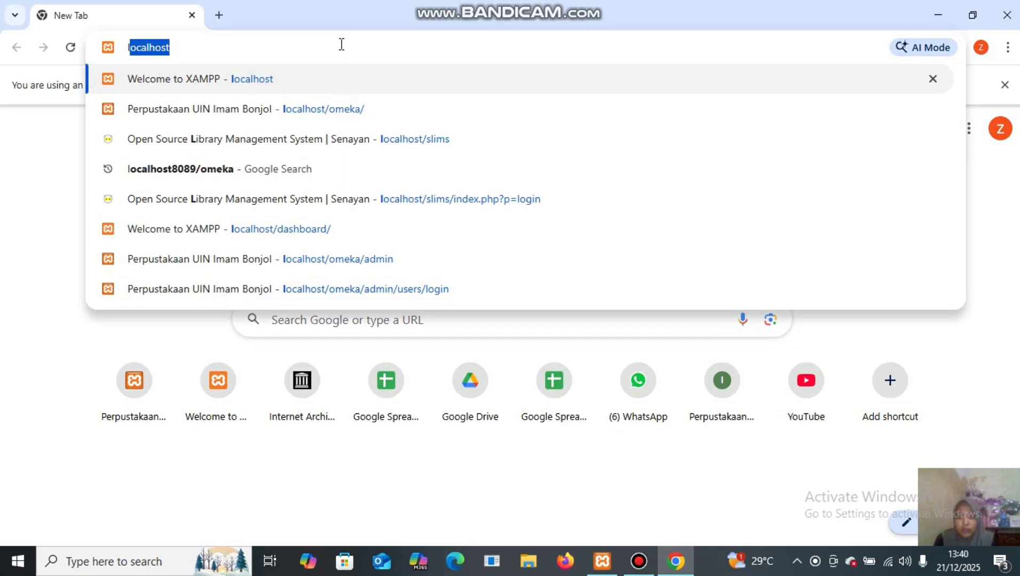
pyautogui.write('oc')
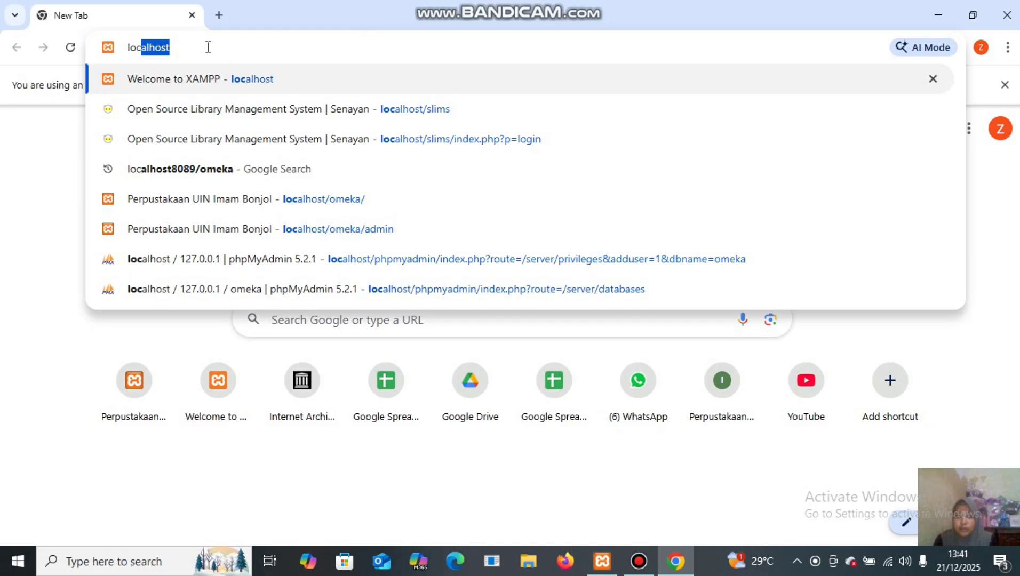
pyautogui.press('Right')
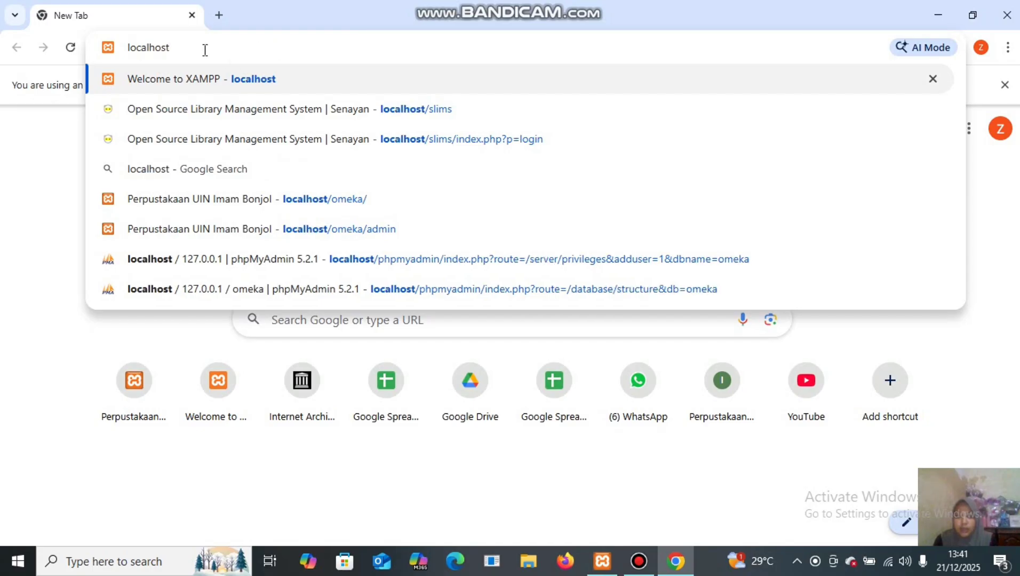
pyautogui.write('/o')
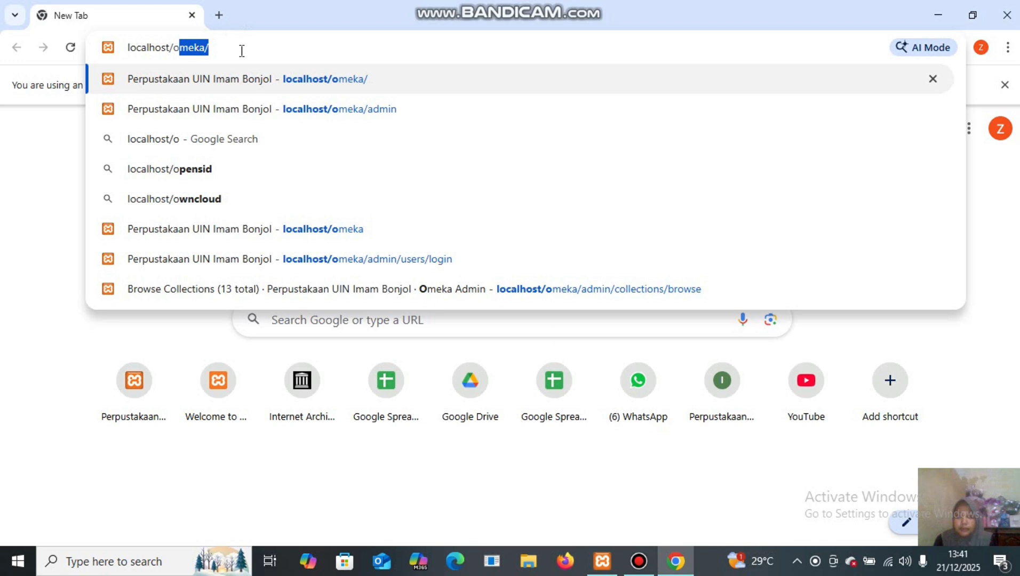
pyautogui.press('Right')
pyautogui.write('a')
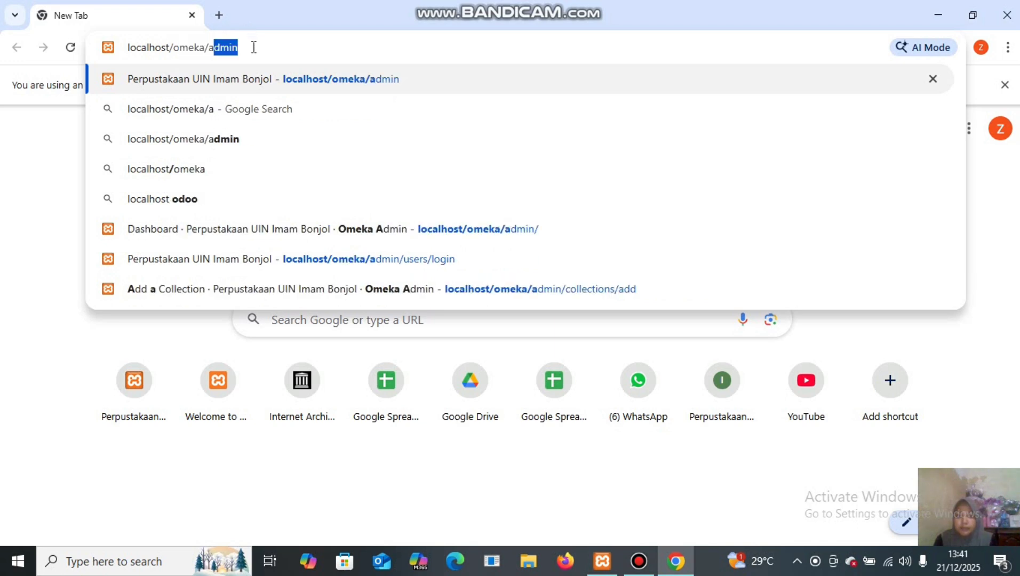
pyautogui.press('Right')
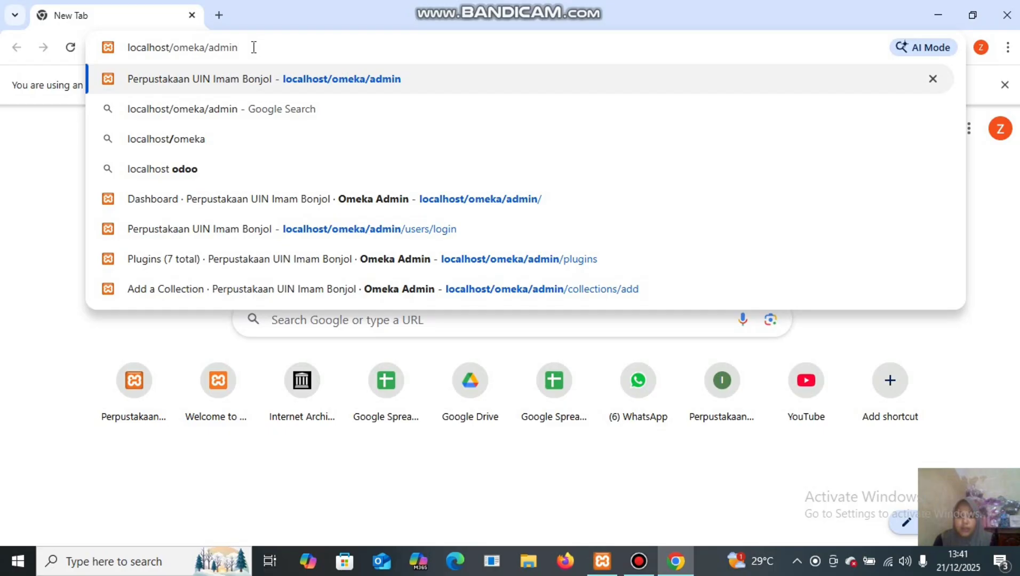
pyautogui.press('Return')
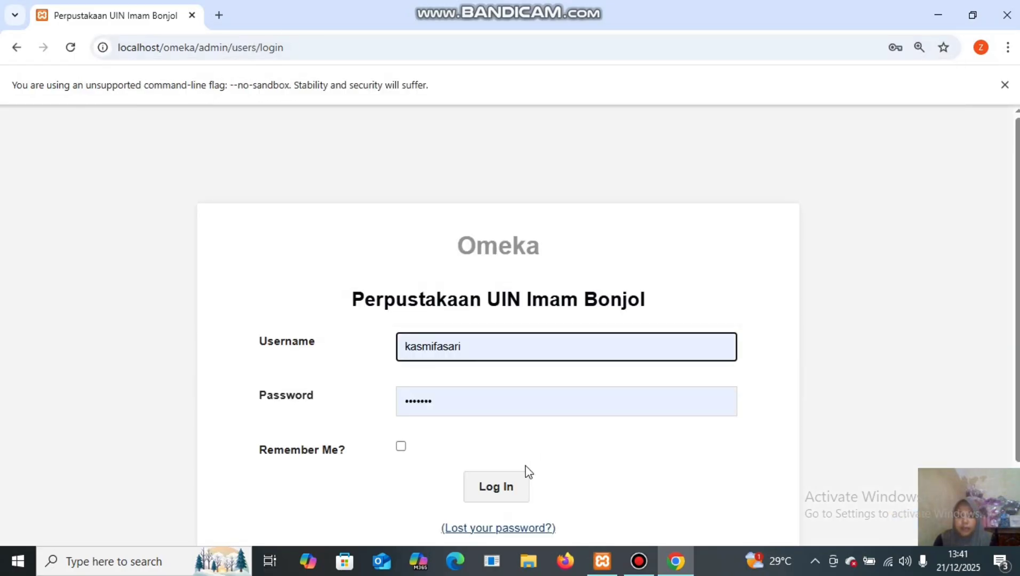
pyautogui.click(513, 492)
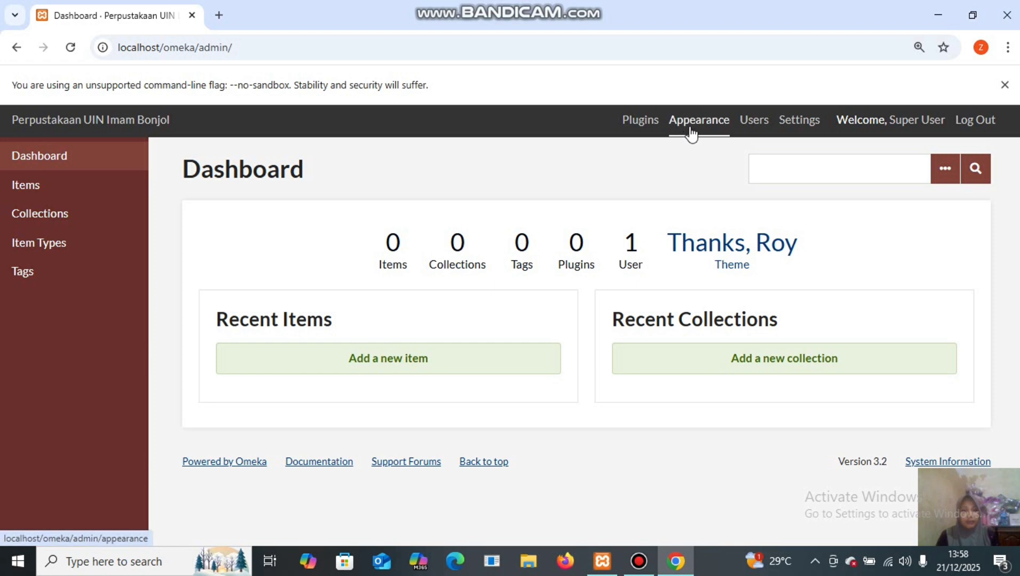
# Switch the public theme from Thanks, Roy to Berlin on the Appearance page.
pyautogui.click(691, 133)
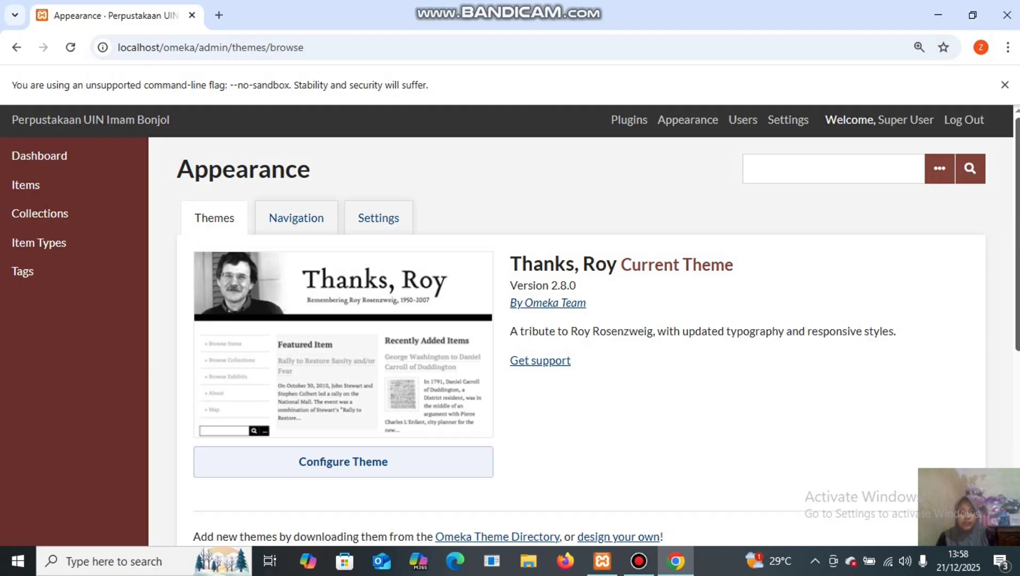
pyautogui.scroll(-3, 1015, 232)
pyautogui.scroll(-2, 719, 326)
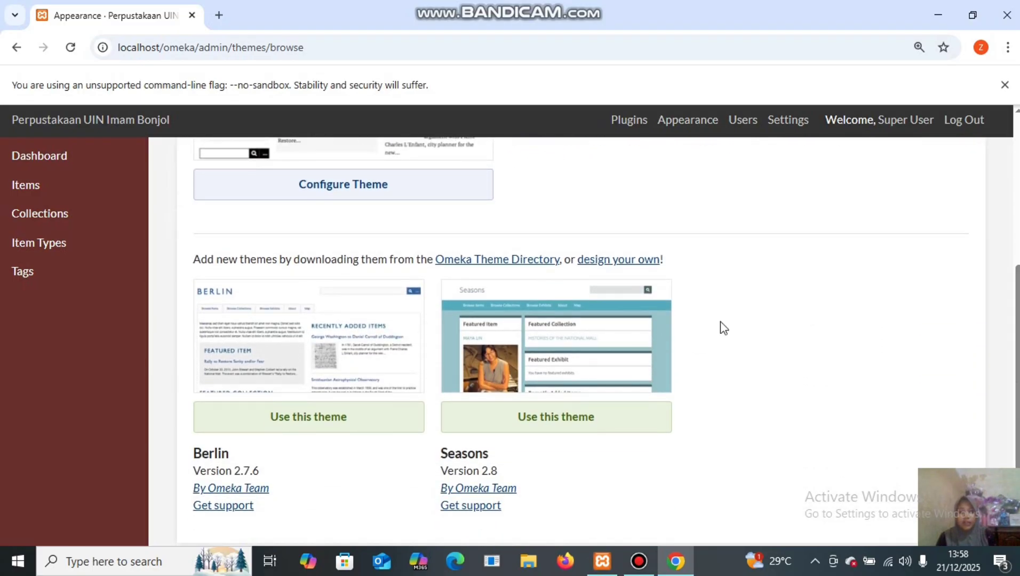
pyautogui.click(346, 425)
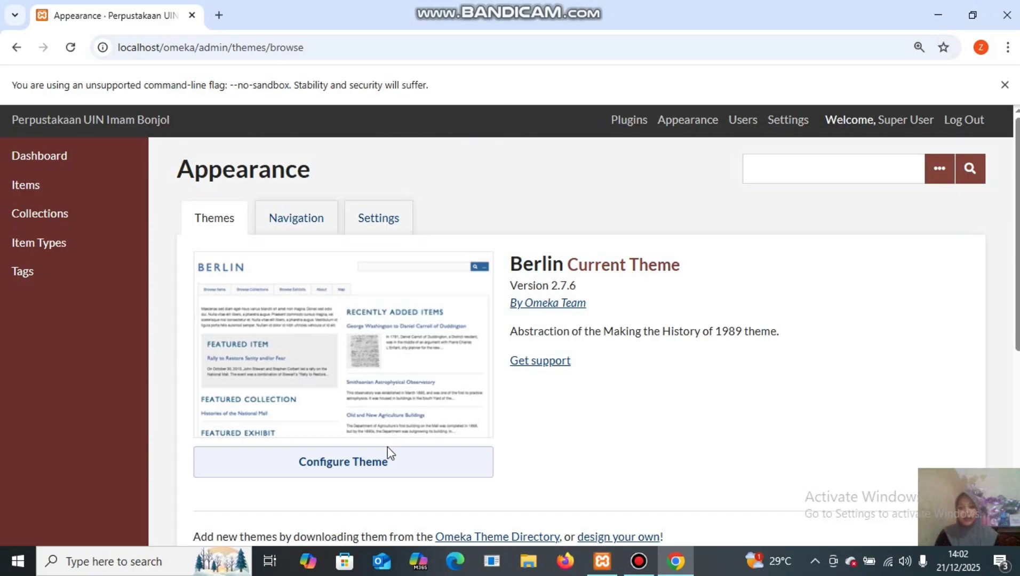
# Open the Berlin theme configuration and choose Header_logo_black_text.png as the logo file.
pyautogui.click(380, 470)
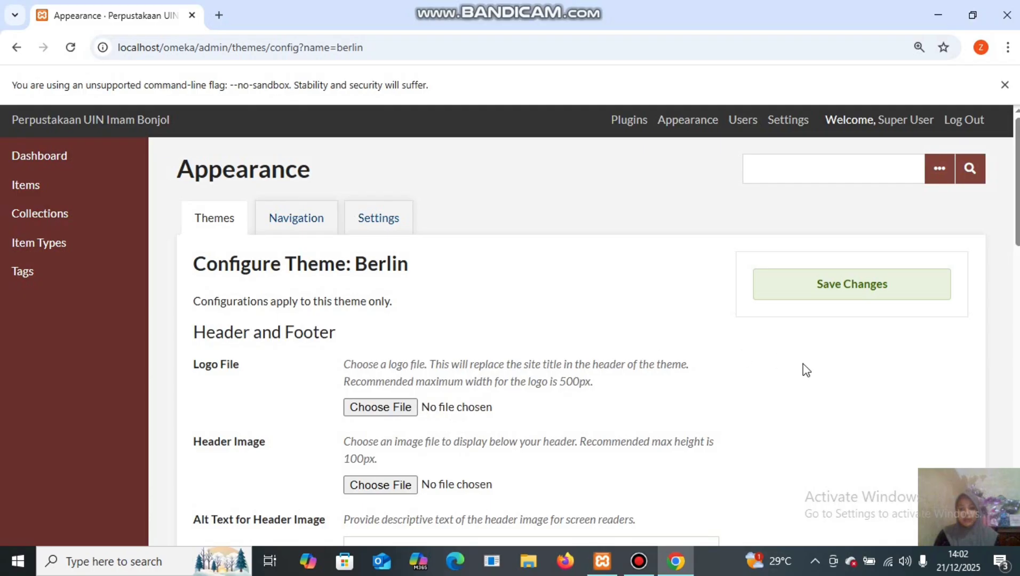
pyautogui.scroll(-2, 533, 342)
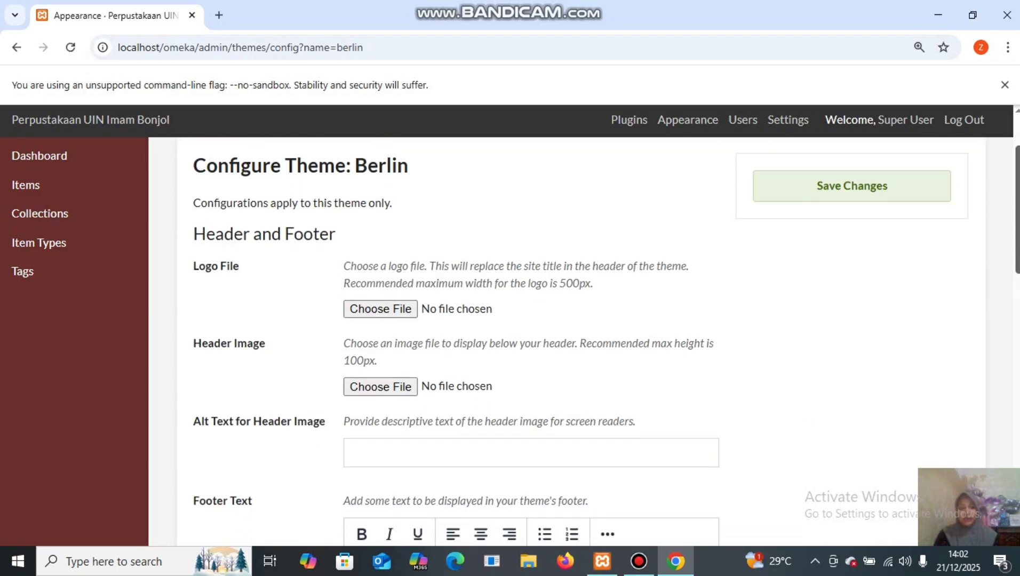
pyautogui.scroll(-1, 509, 256)
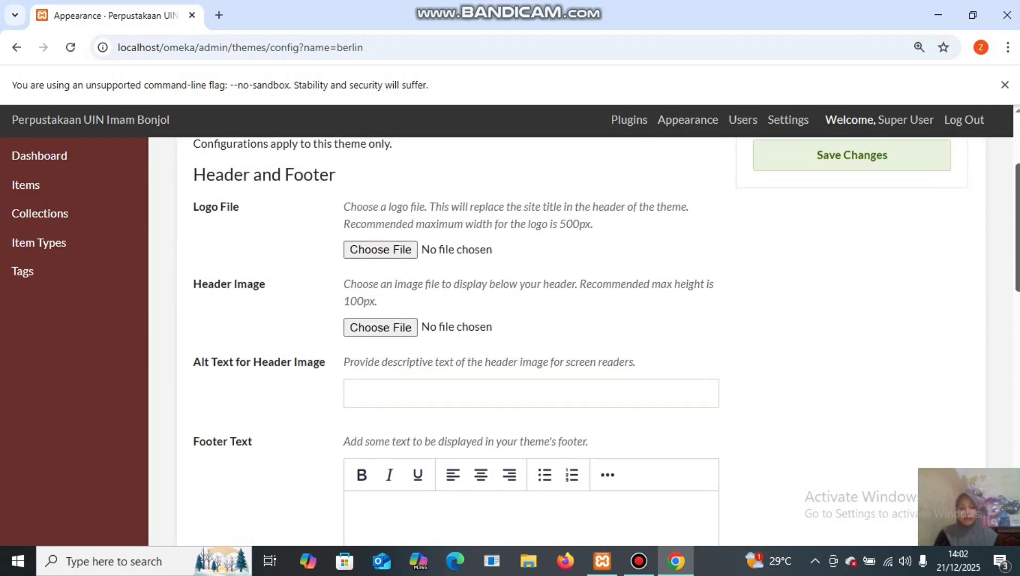
pyautogui.click(379, 258)
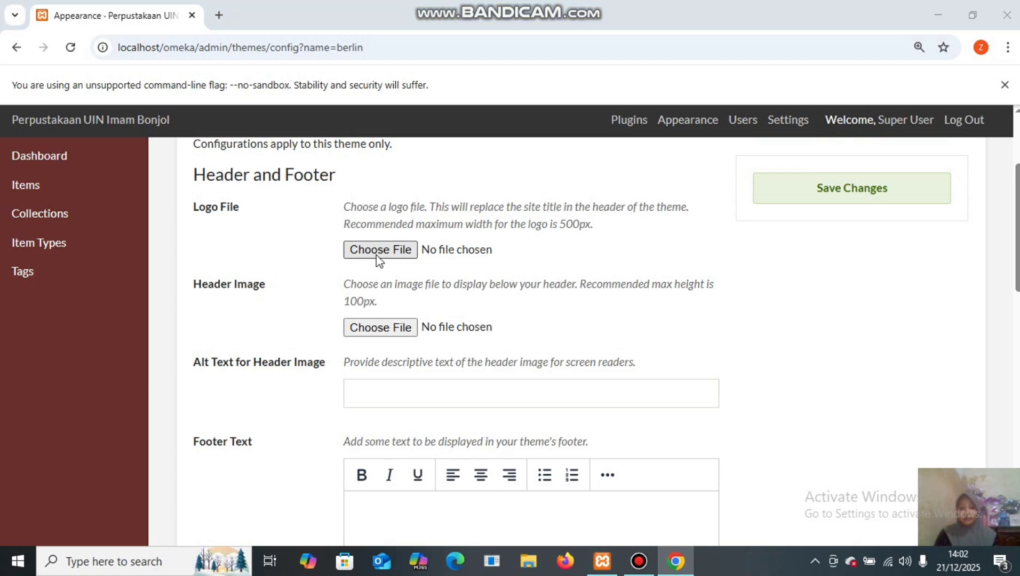
pyautogui.click(377, 251)
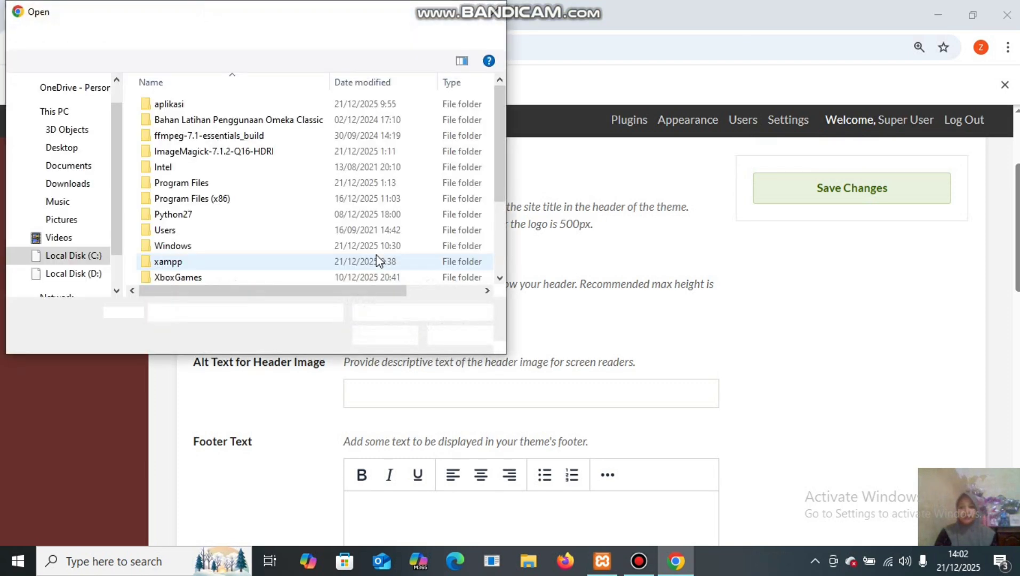
pyautogui.click(282, 123)
pyautogui.doubleClick(282, 123)
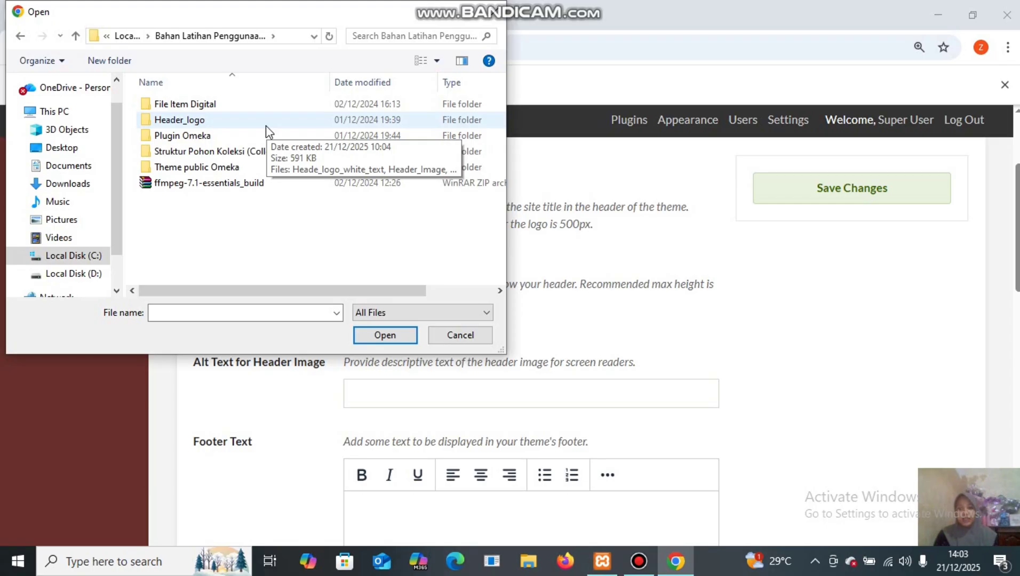
pyautogui.doubleClick(266, 126)
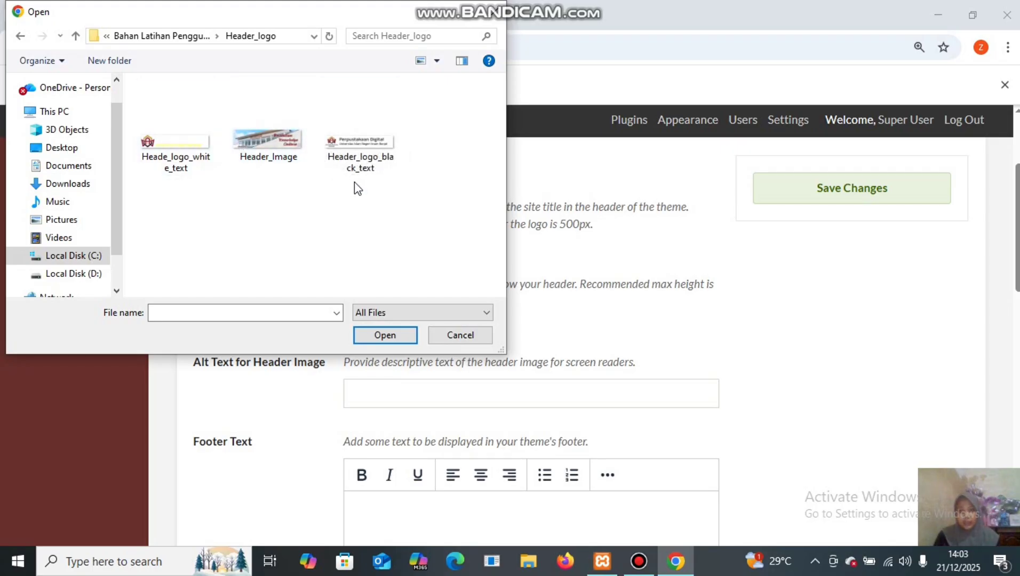
pyautogui.click(360, 144)
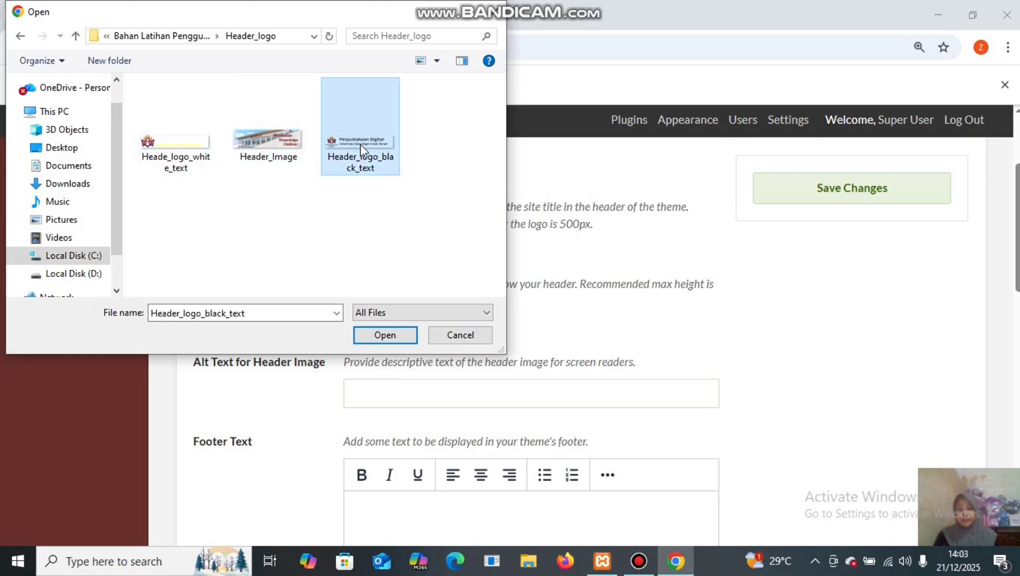
pyautogui.click(397, 334)
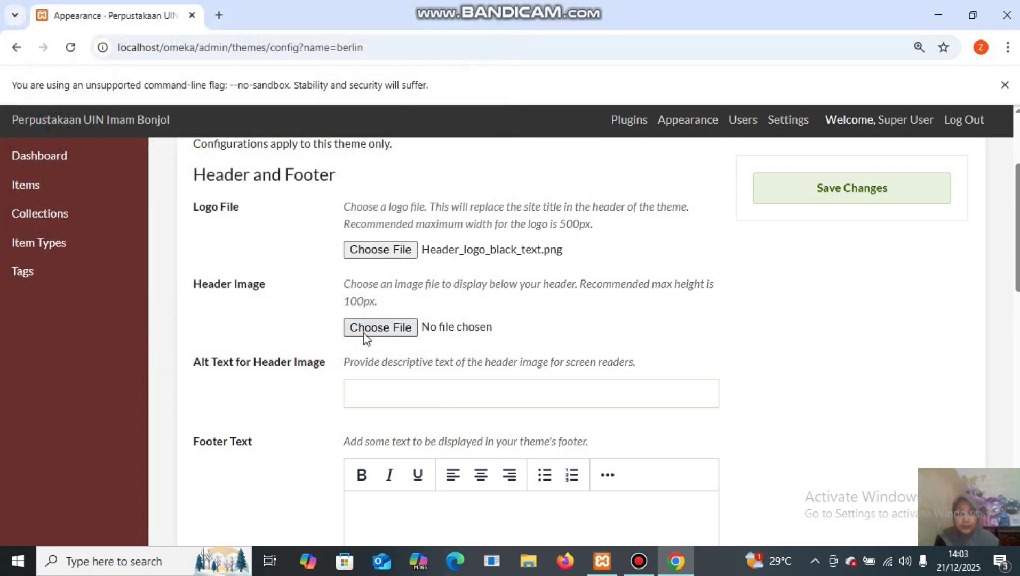
# Choose Header_Image.png as the header image and review the remaining theme options.
pyautogui.click(365, 334)
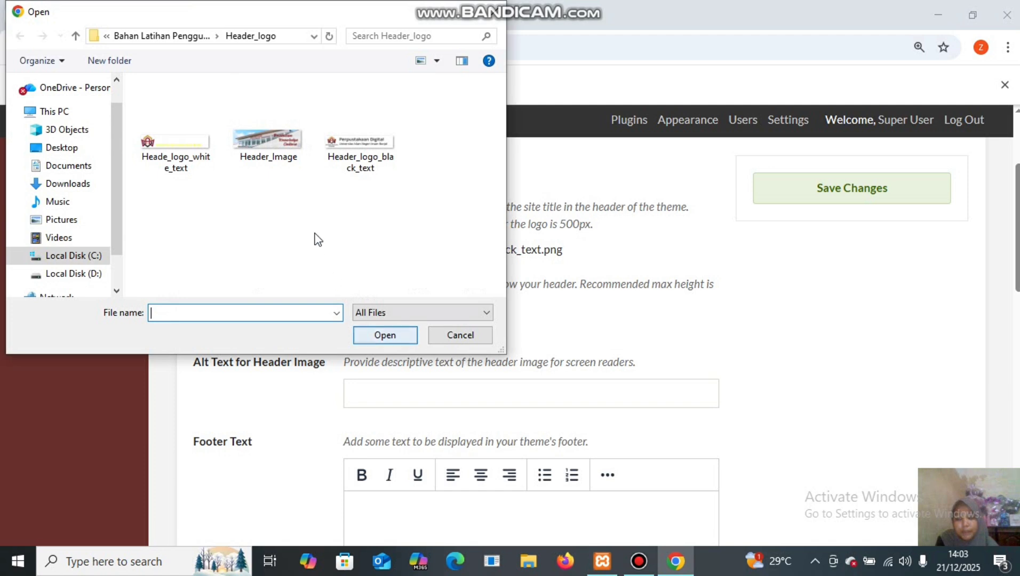
pyautogui.click(262, 163)
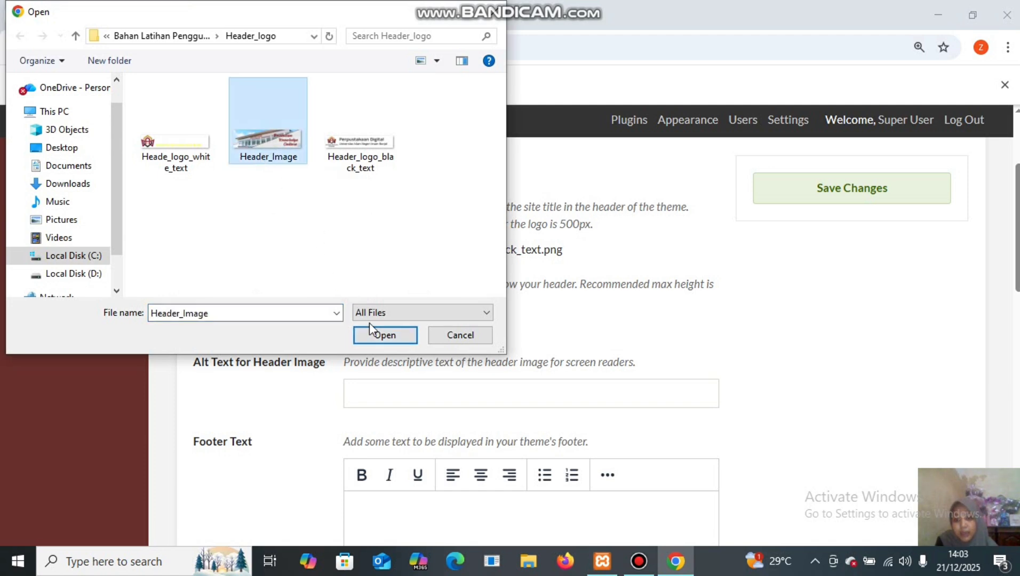
pyautogui.click(380, 335)
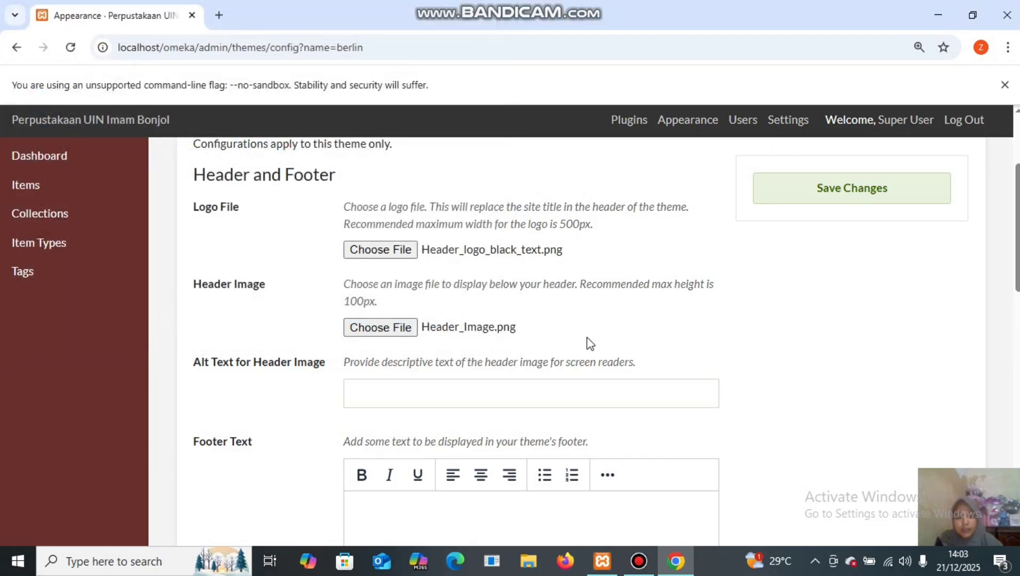
pyautogui.moveTo(1019, 270); pyautogui.dragTo(1018, 391)
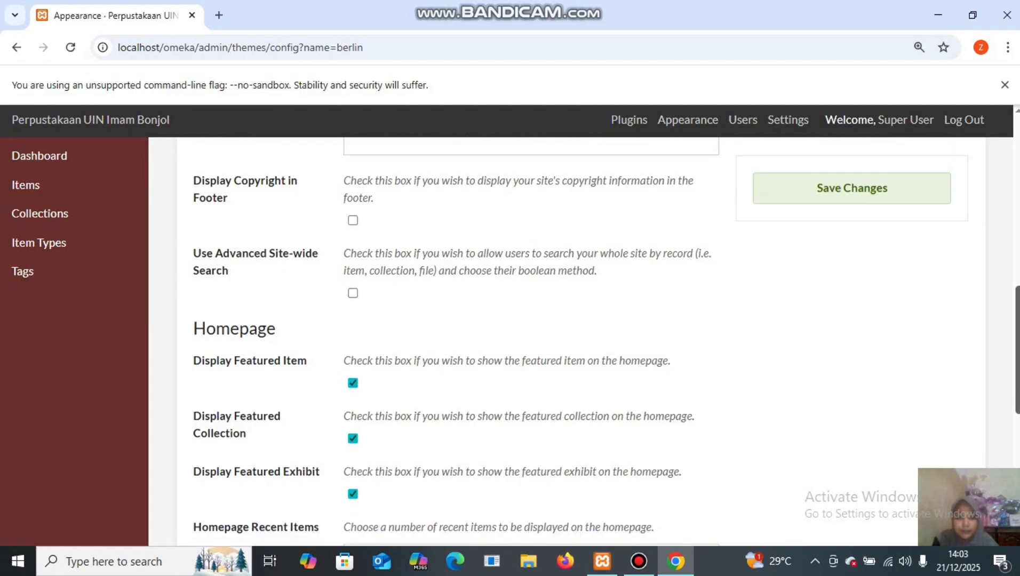
pyautogui.moveTo(1018, 351); pyautogui.dragTo(1018, 194)
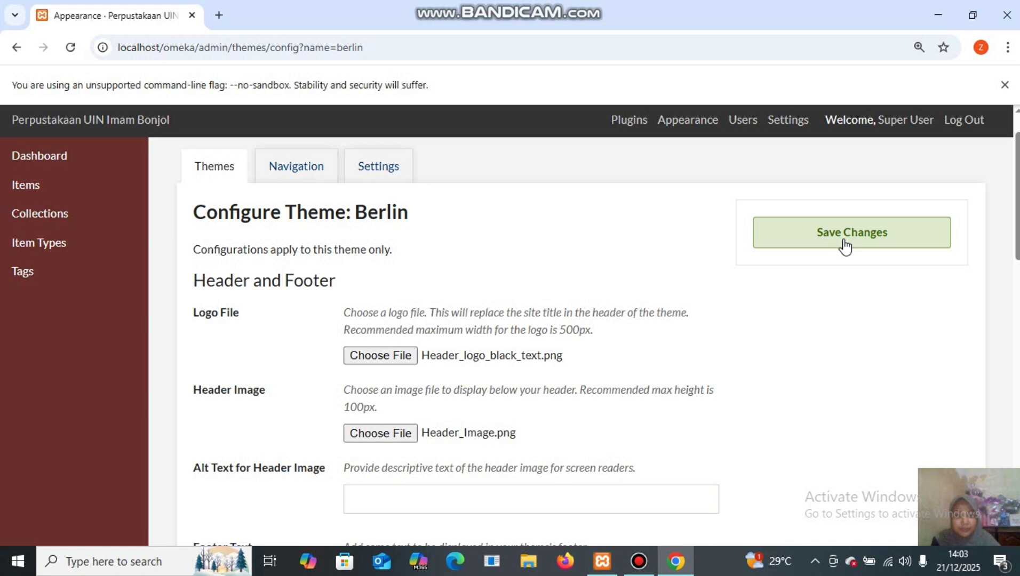
# Save the Berlin theme settings with logo and header image, then go to the Plugins page.
pyautogui.click(845, 246)
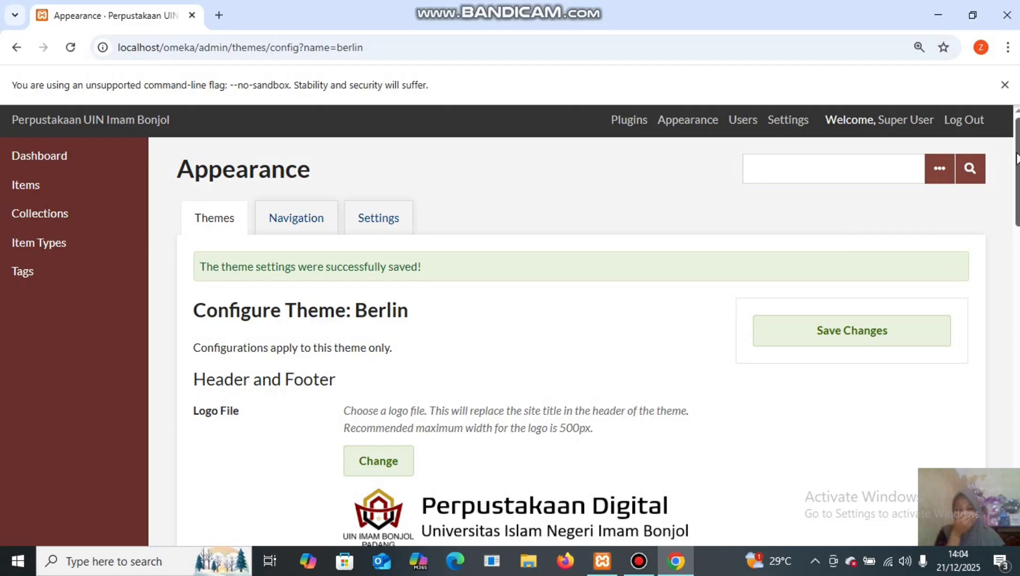
pyautogui.scroll(-5, 1016, 158)
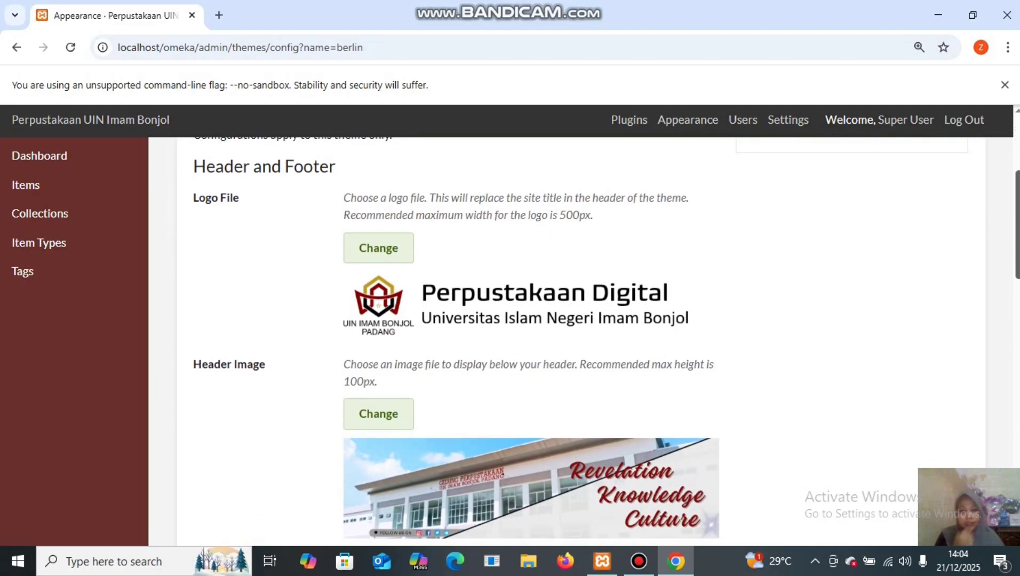
pyautogui.scroll(5, 587, 341)
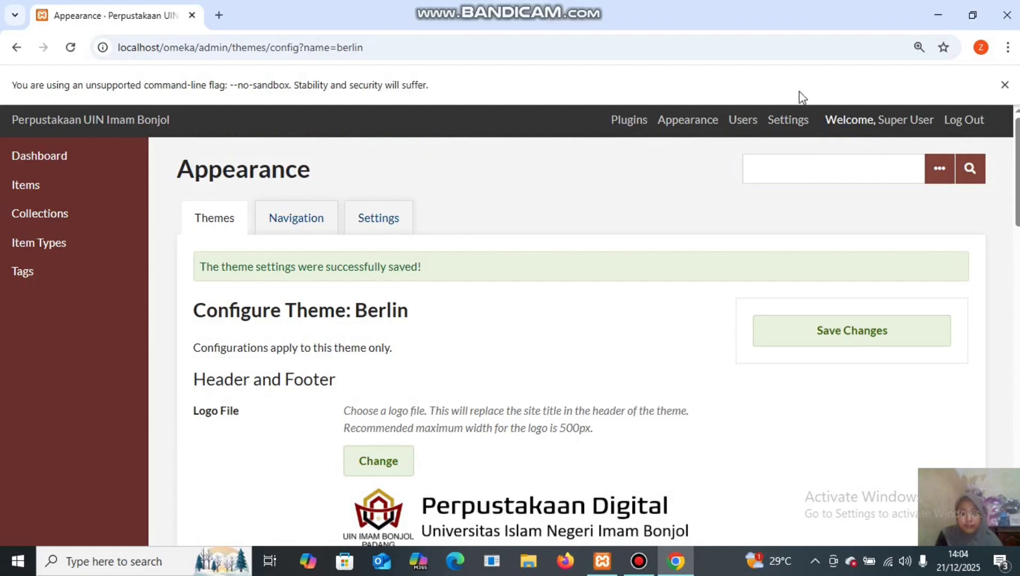
pyautogui.click(636, 128)
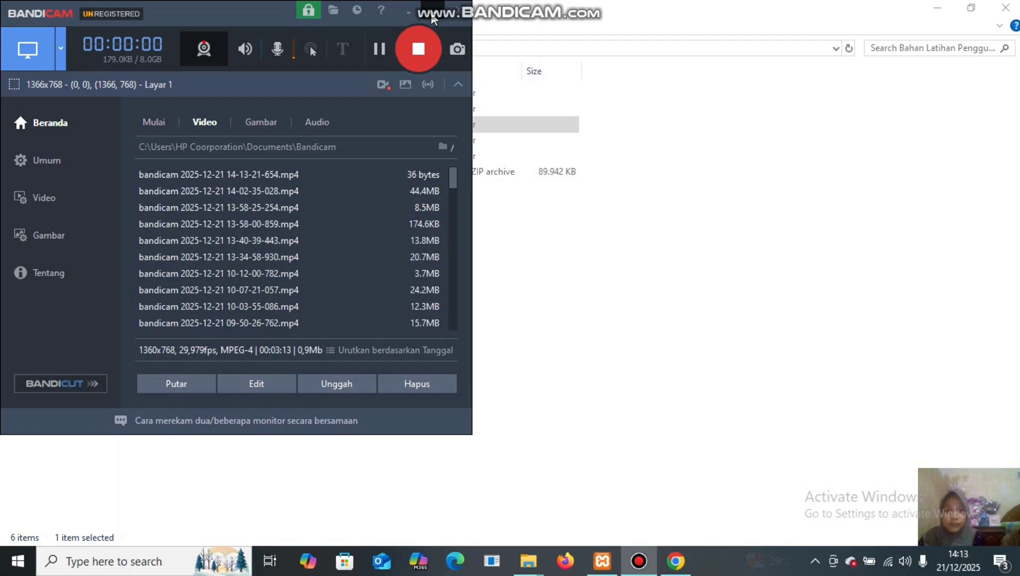
pyautogui.click(433, 16)
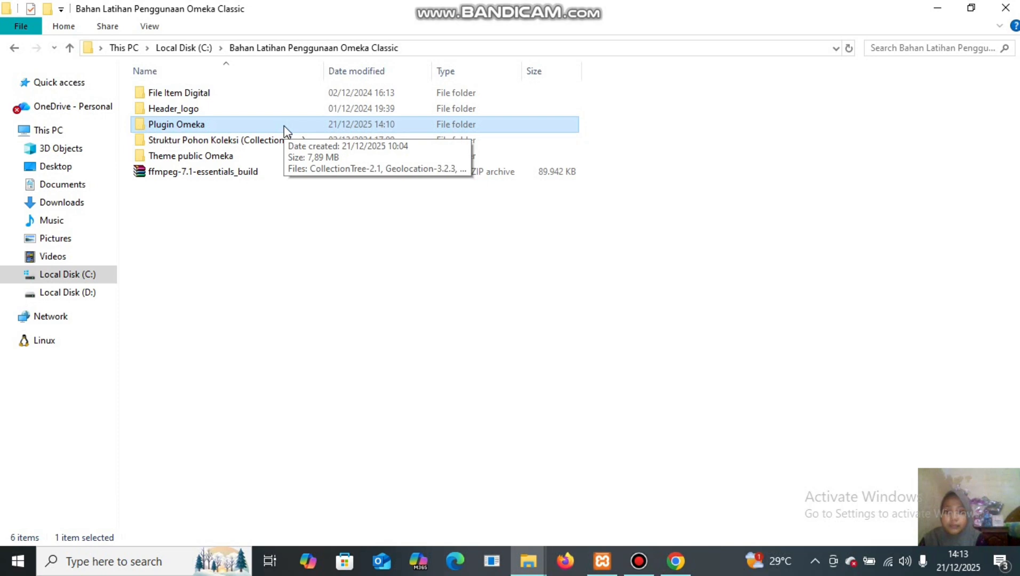
# Copy all four plugin ZIP archives from the Plugin Omeka folder.
pyautogui.press('F2')
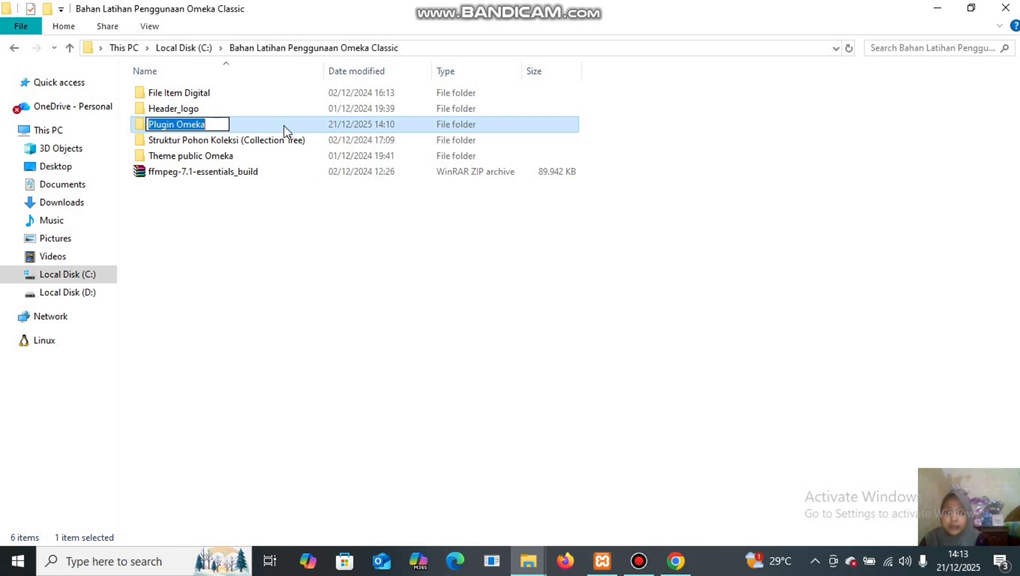
pyautogui.press('Escape')
pyautogui.doubleClick(284, 125)
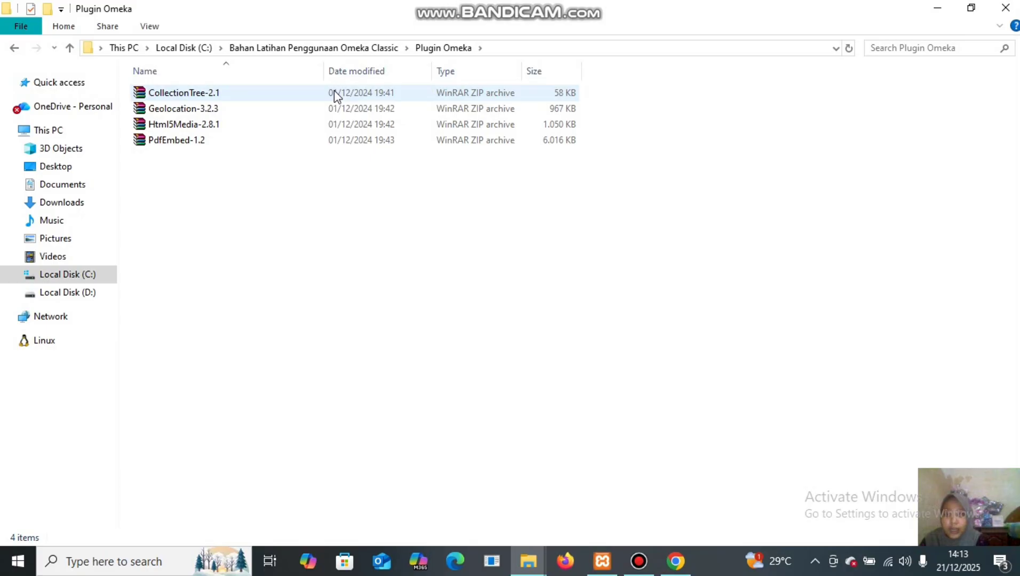
pyautogui.hotkey('ctrl', 'a')
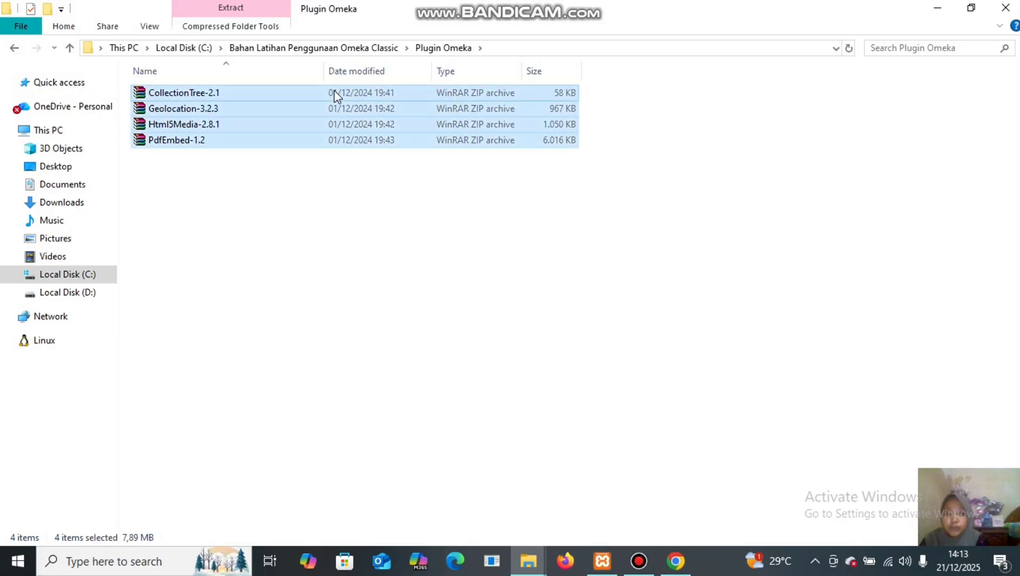
pyautogui.rightClick(354, 103)
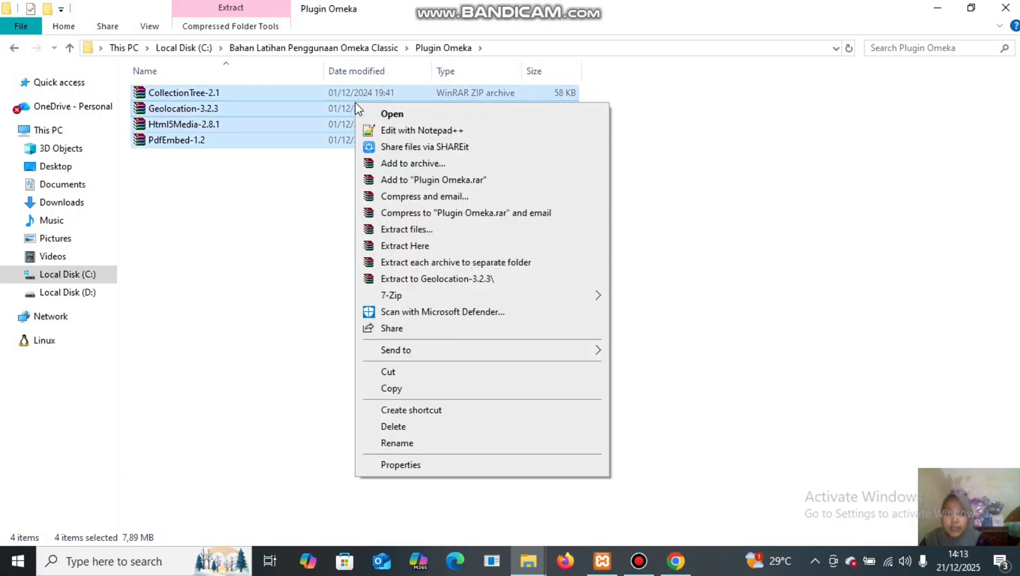
pyautogui.click(434, 392)
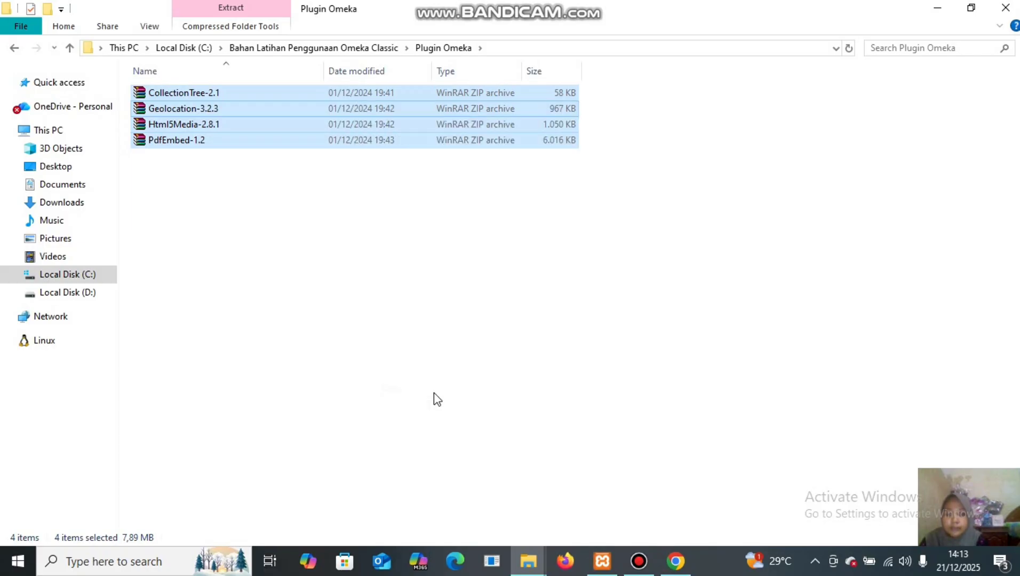
pyautogui.click(331, 48)
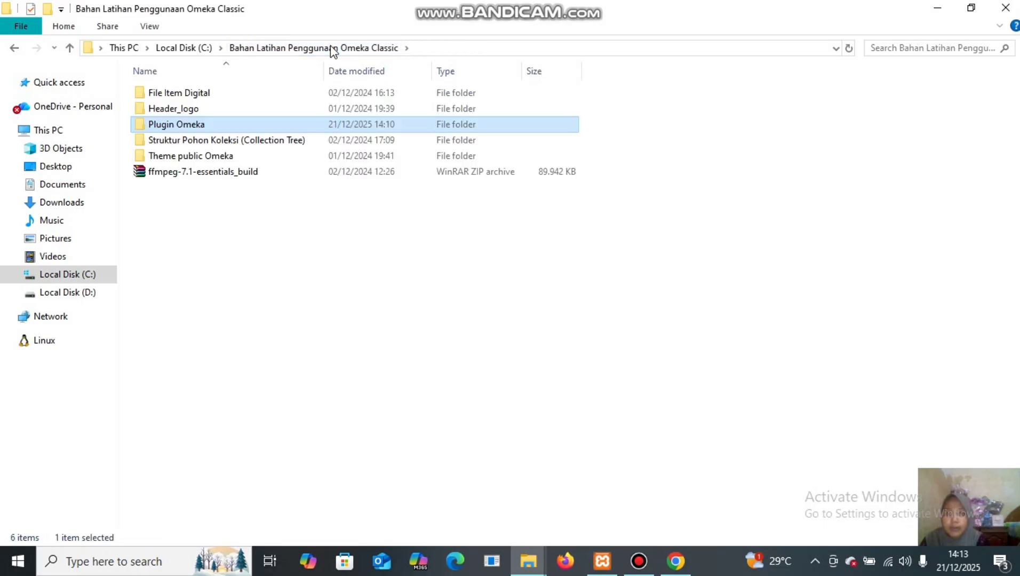
# Paste the four plugin ZIP archives into C:\xampp\htdocs\omeka\plugins.
pyautogui.click(200, 47)
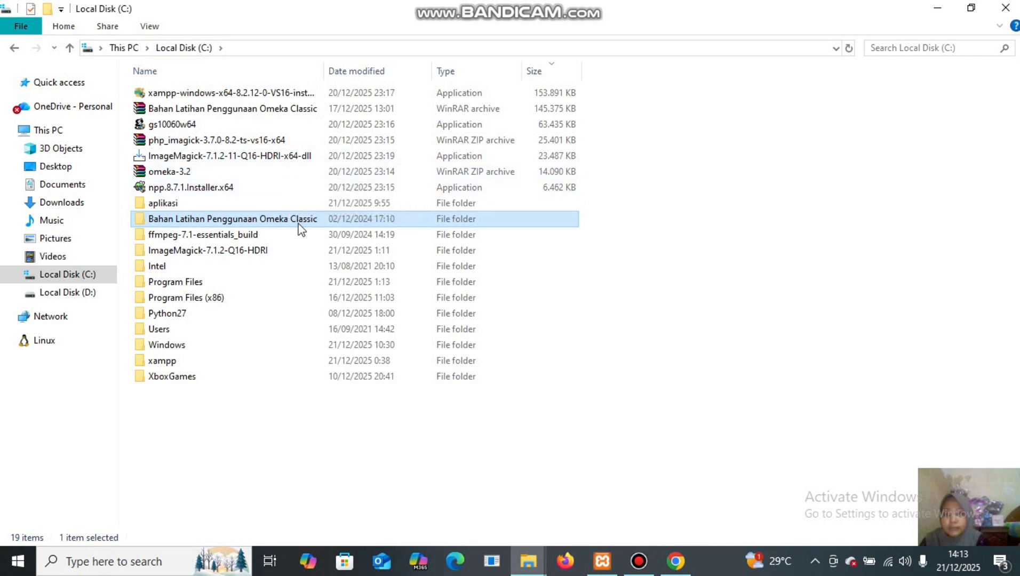
pyautogui.doubleClick(218, 360)
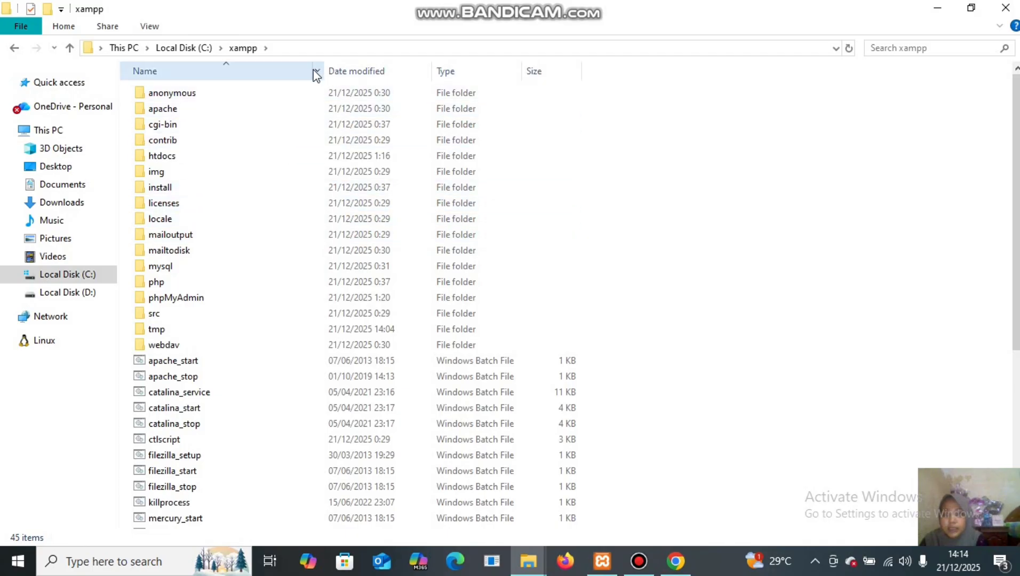
pyautogui.click(251, 158)
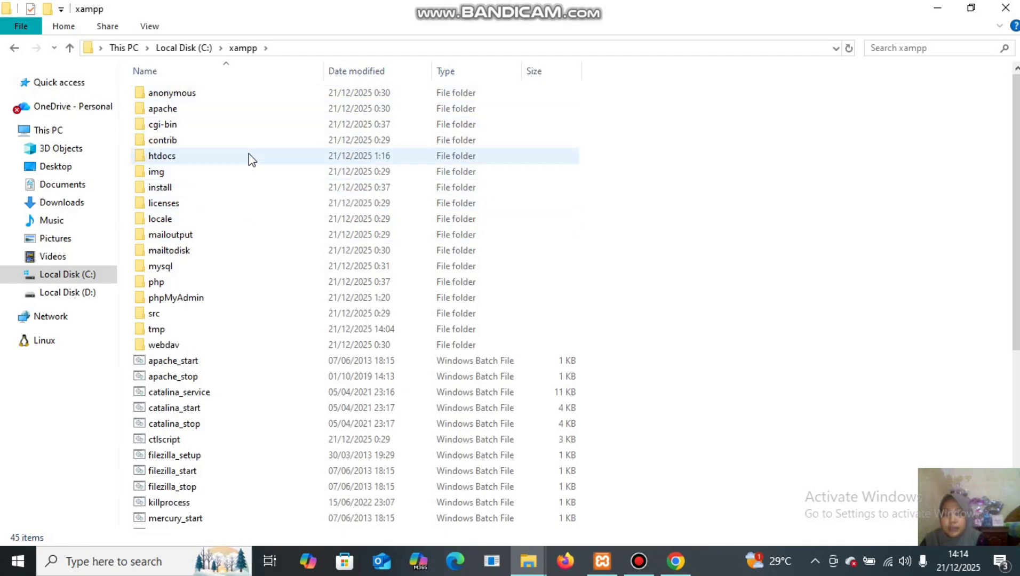
pyautogui.doubleClick(249, 155)
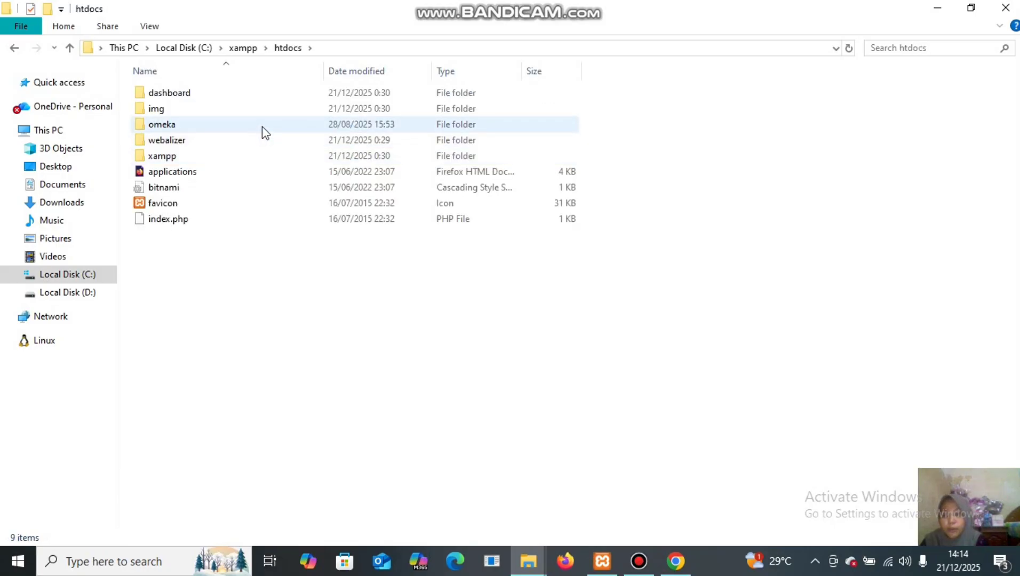
pyautogui.doubleClick(262, 127)
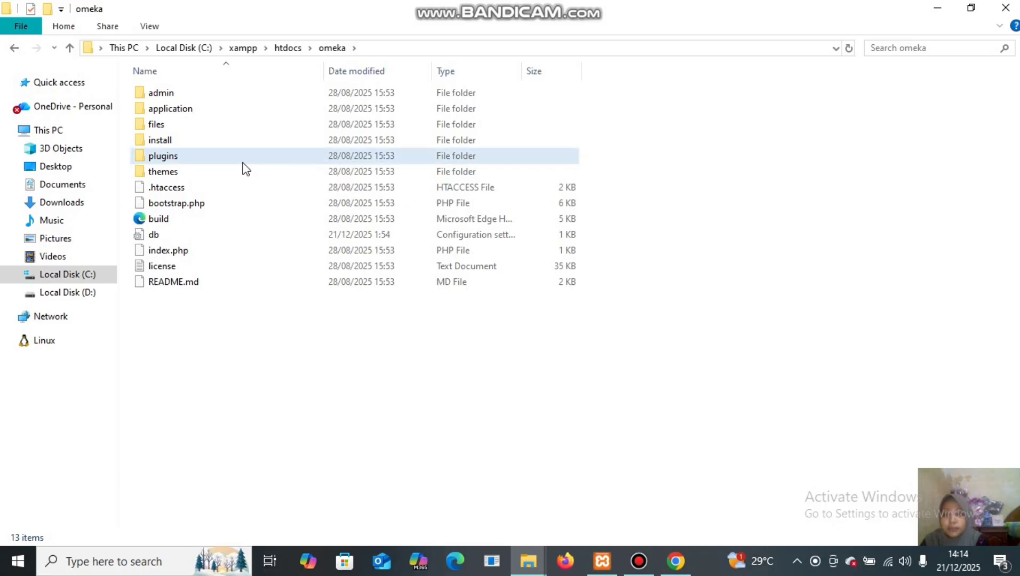
pyautogui.doubleClick(243, 162)
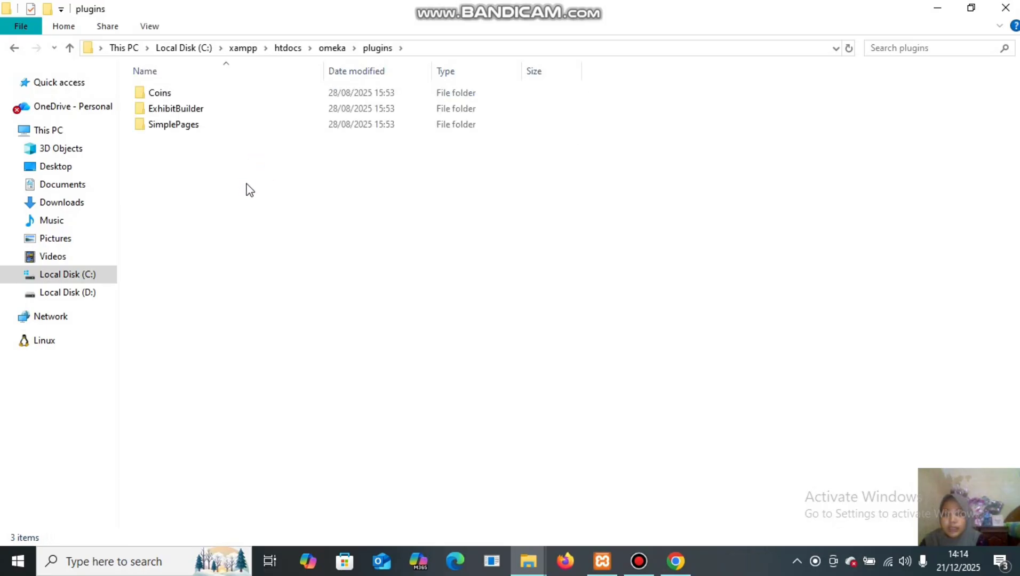
pyautogui.rightClick(246, 184)
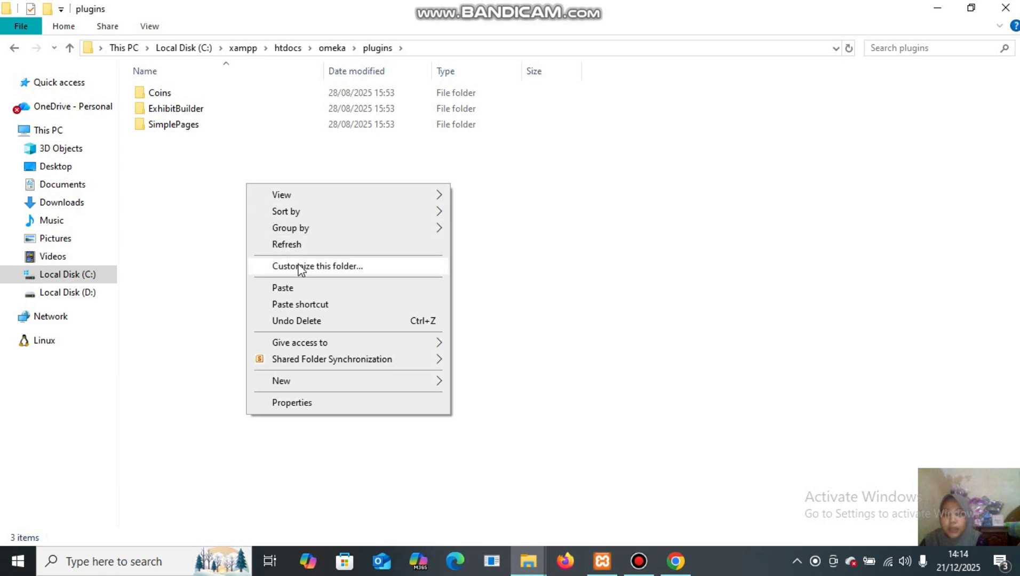
pyautogui.click(300, 288)
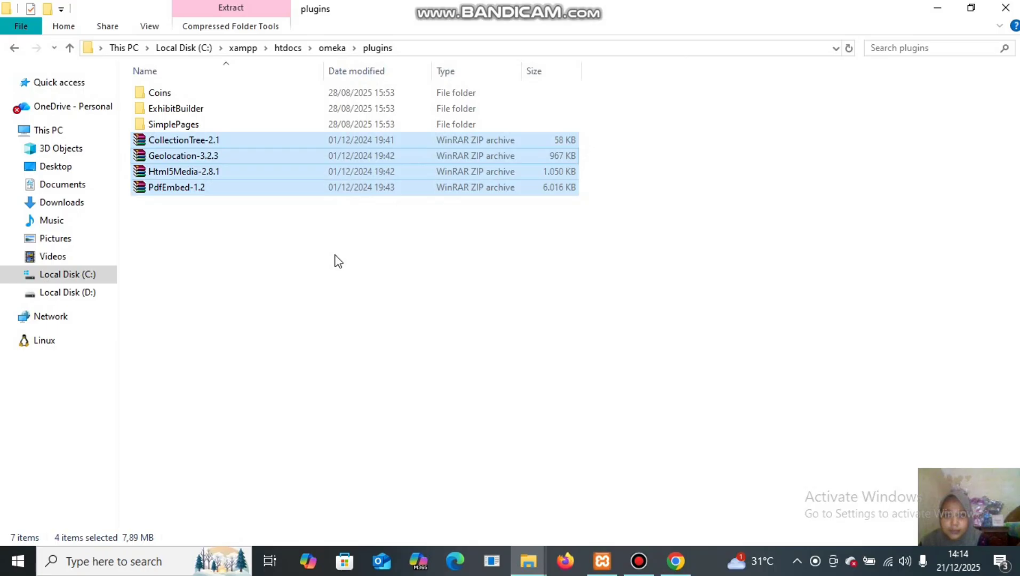
# Extract the four plugin archives into the plugins folder, then delete the ZIP files.
pyautogui.rightClick(328, 152)
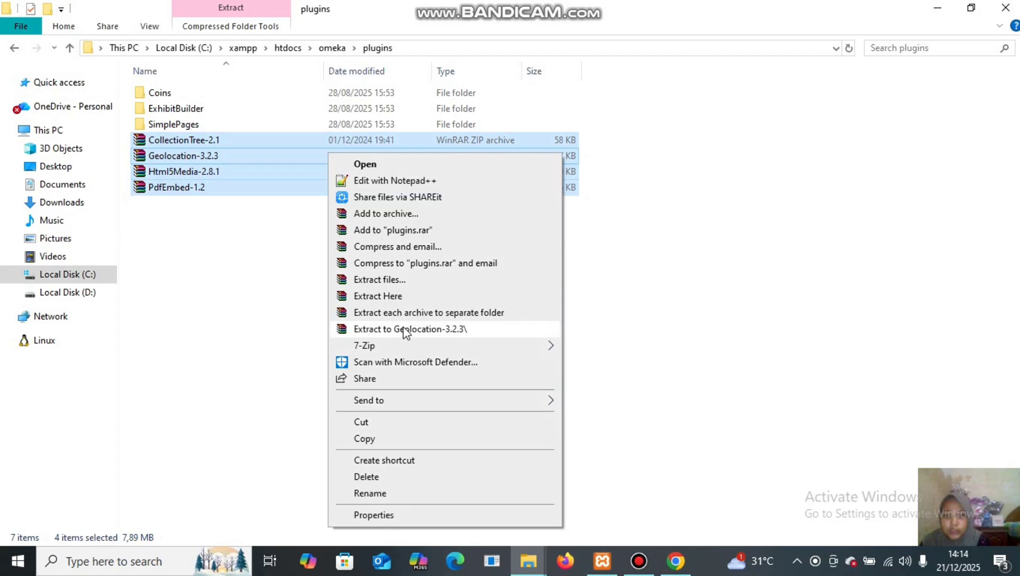
pyautogui.click(409, 297)
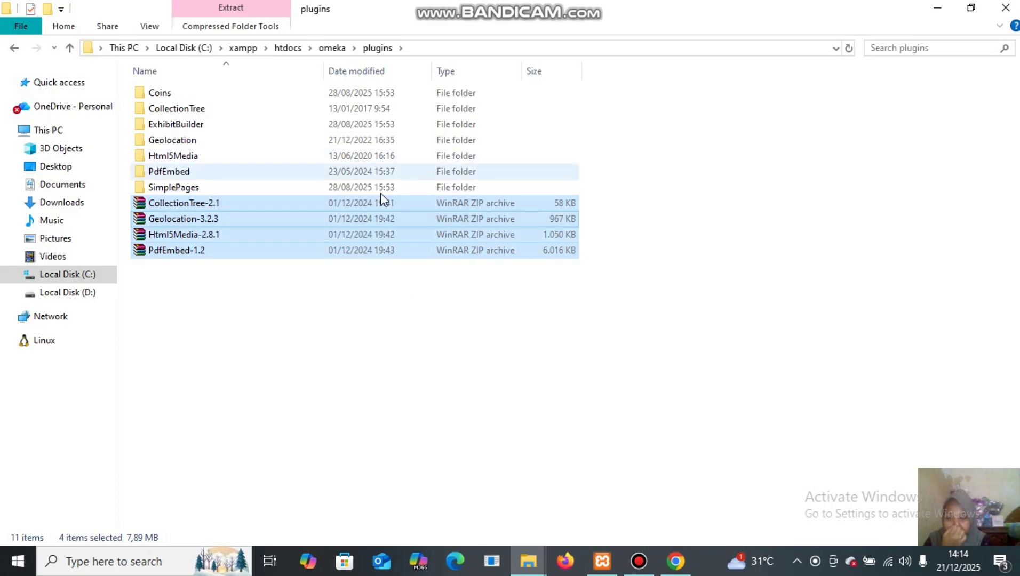
pyautogui.rightClick(397, 216)
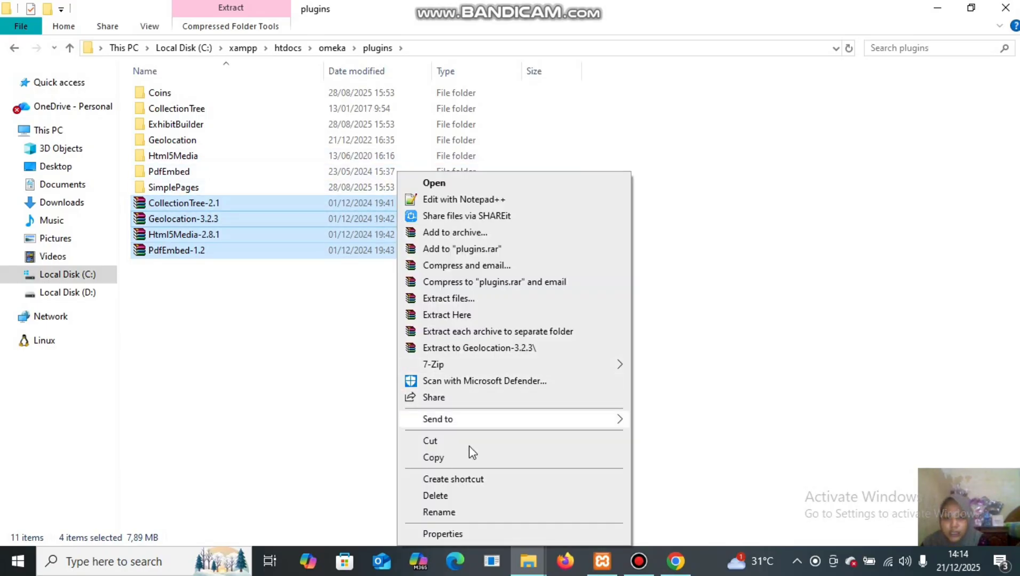
pyautogui.click(462, 497)
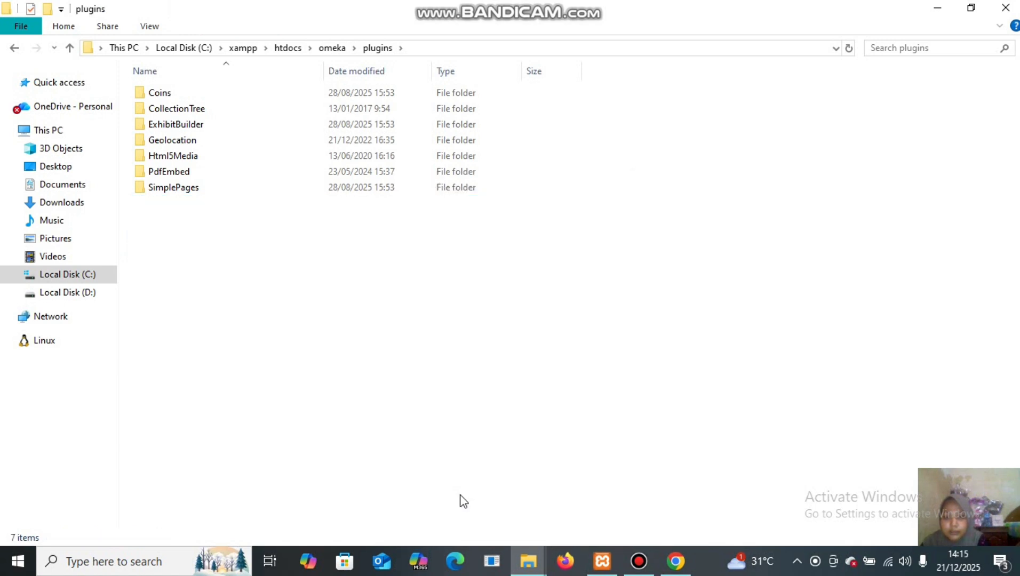
# Return to Omeka's Plugins page and reload it so the new plugins are listed.
pyautogui.moveTo(683, 567)
pyautogui.click(681, 520)
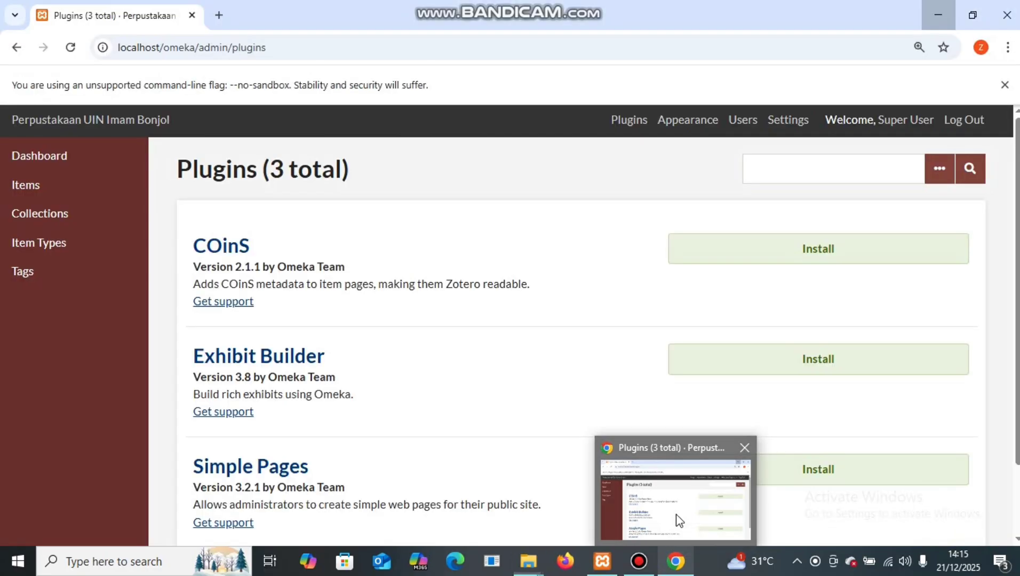
pyautogui.click(72, 48)
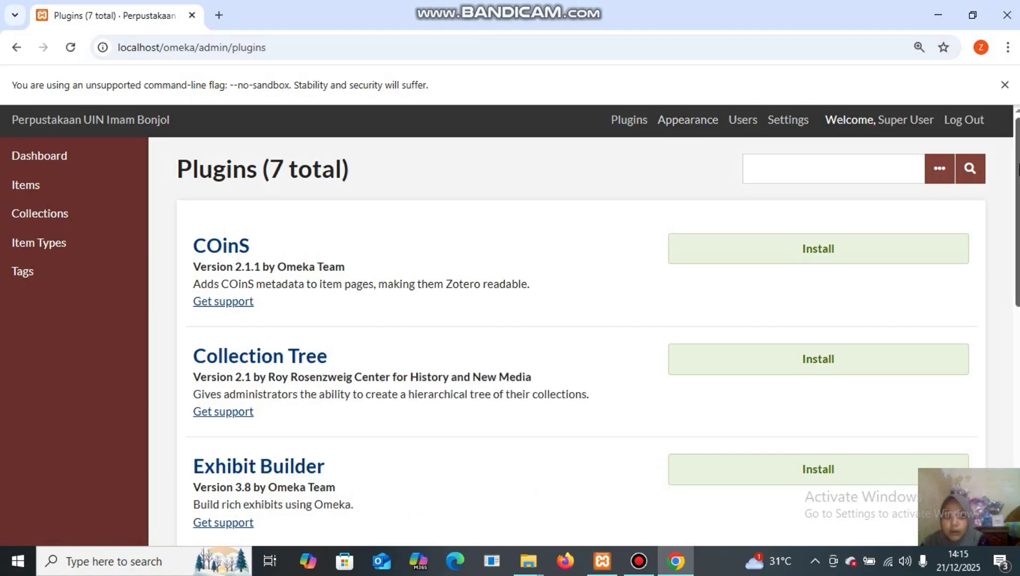
pyautogui.moveTo(1018, 170); pyautogui.dragTo(1018, 340)
pyautogui.scroll(3, 1012, 128)
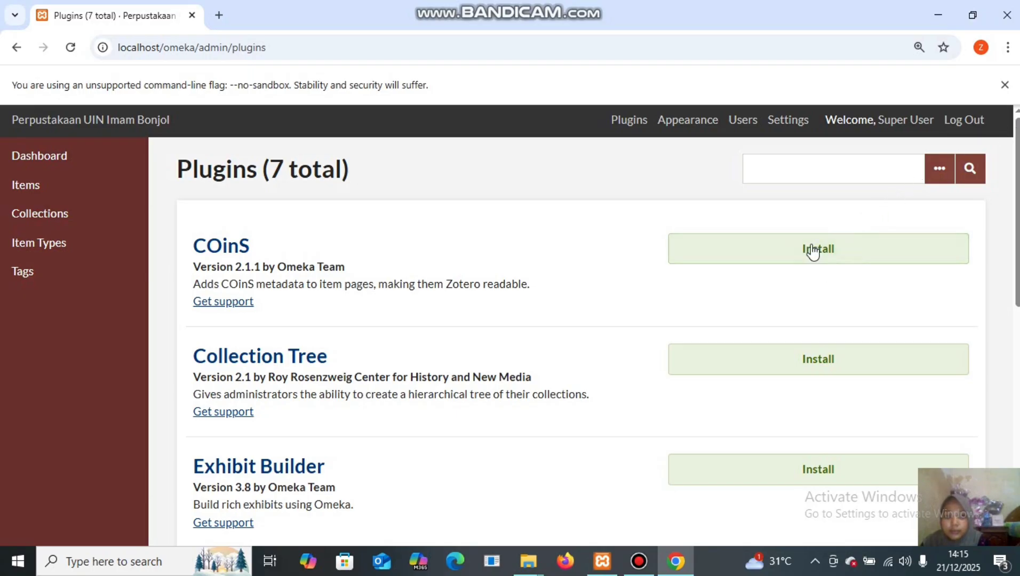
# Install Collection Tree with 'Order alphabetically' enabled and save its configuration.
pyautogui.click(807, 377)
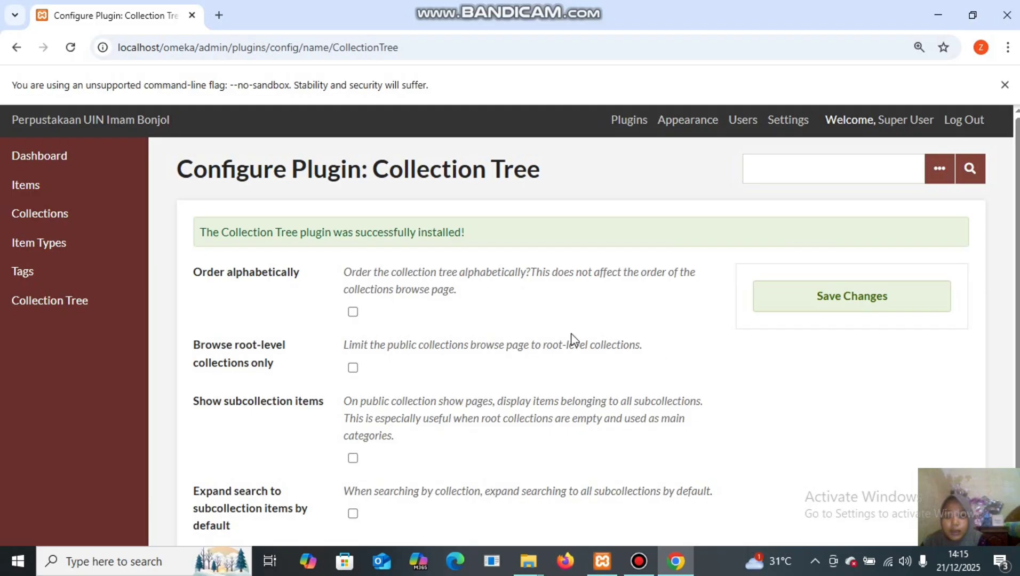
pyautogui.click(353, 313)
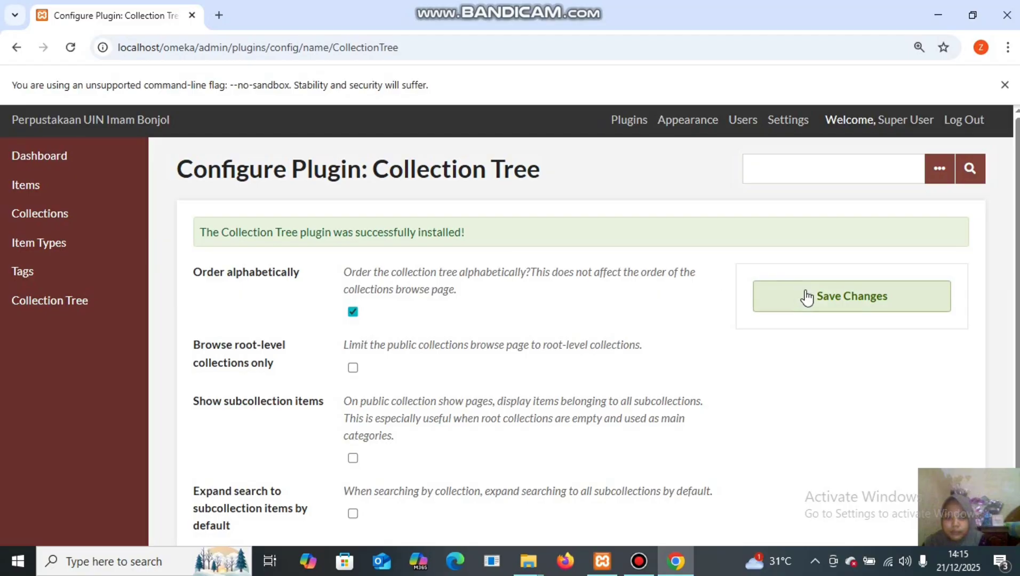
pyautogui.click(820, 306)
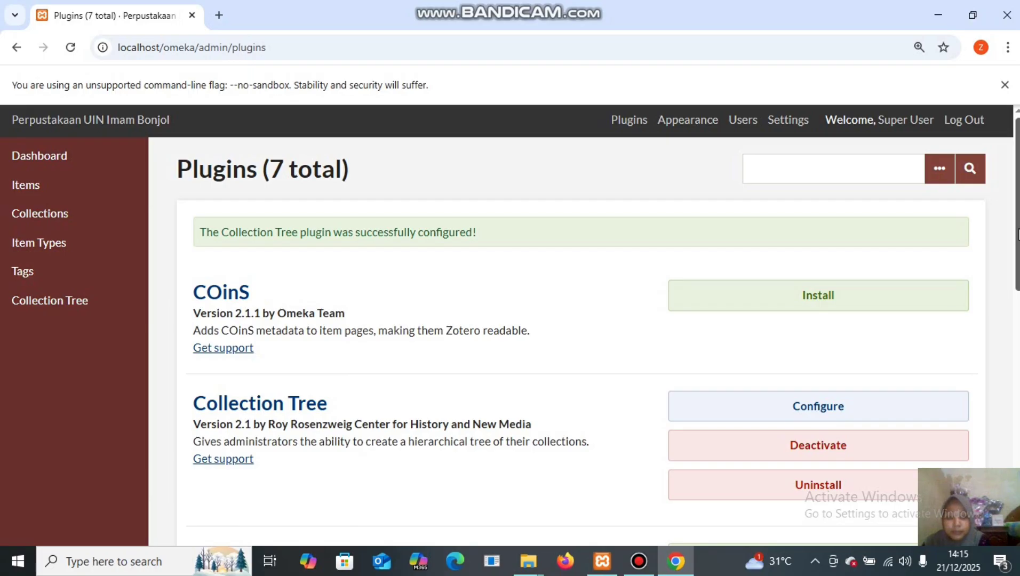
pyautogui.scroll(-2, 1018, 235)
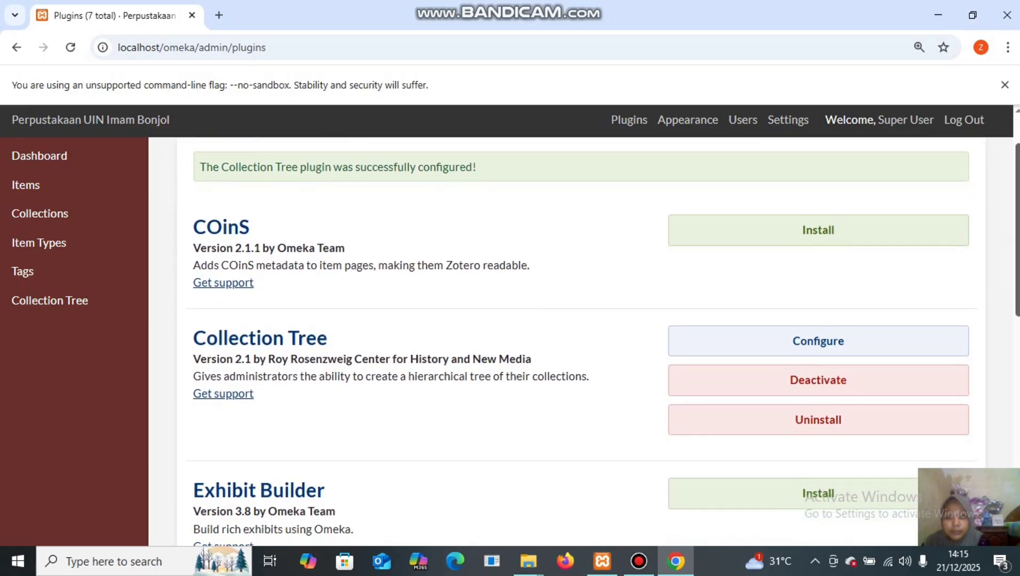
pyautogui.scroll(-3, 598, 333)
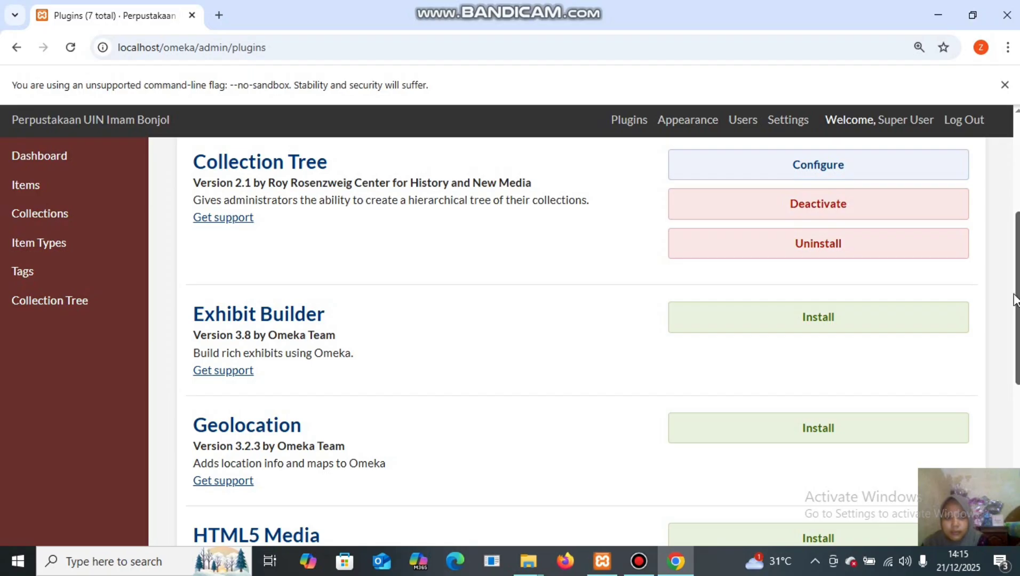
pyautogui.scroll(-4, 1015, 300)
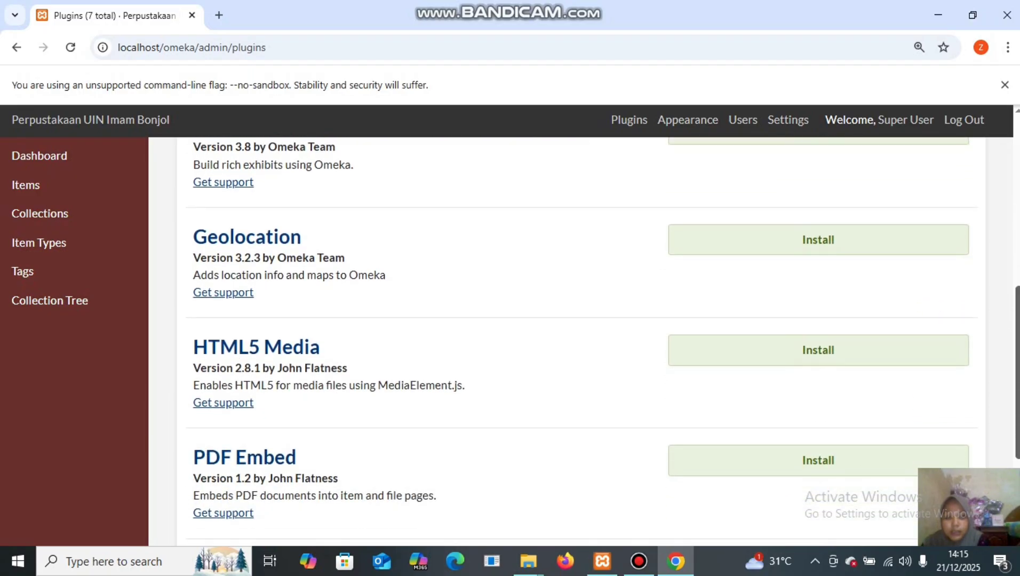
# Install the Geolocation plugin and save its default map settings.
pyautogui.click(850, 246)
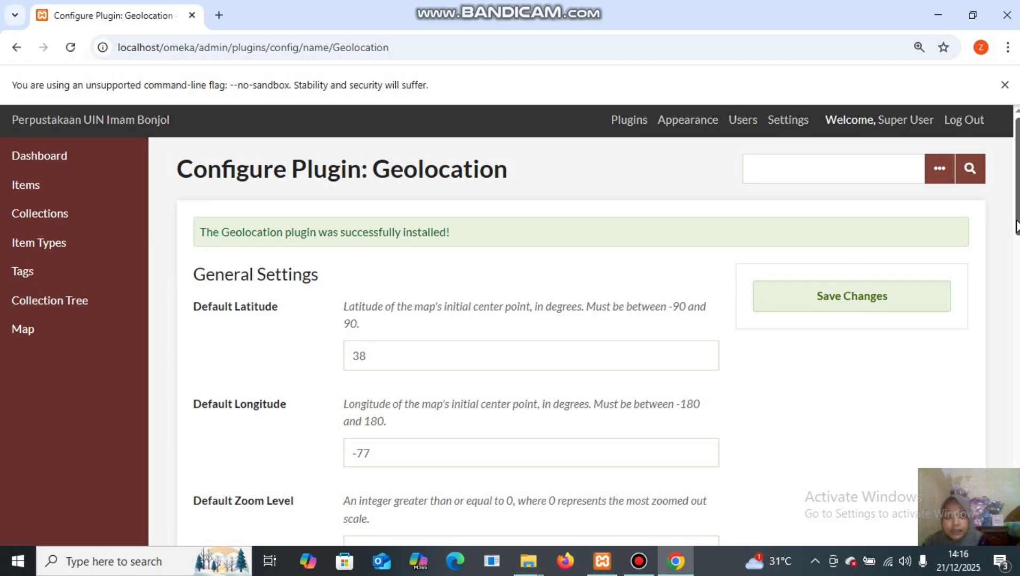
pyautogui.scroll(-1, 581, 341)
pyautogui.moveTo(1018, 240); pyautogui.dragTo(1011, 219)
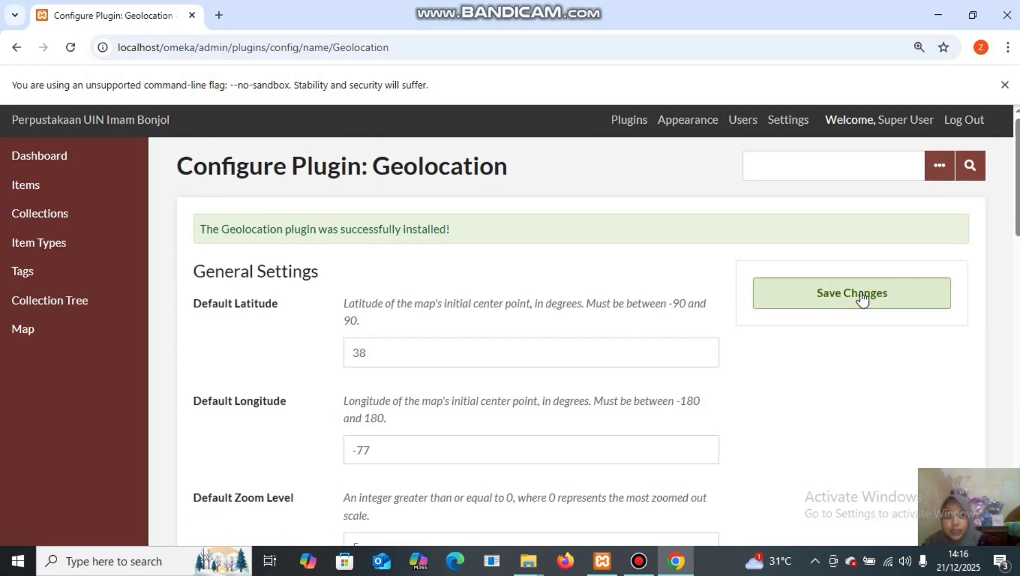
pyautogui.click(863, 298)
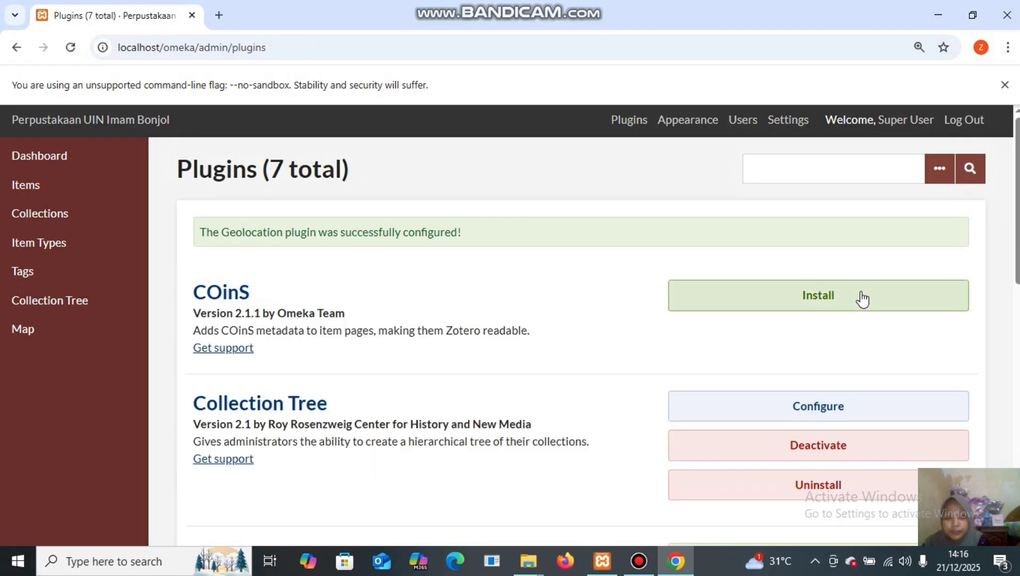
# Install the HTML5 Media plugin and save its default settings.
pyautogui.scroll(-8, 581, 341)
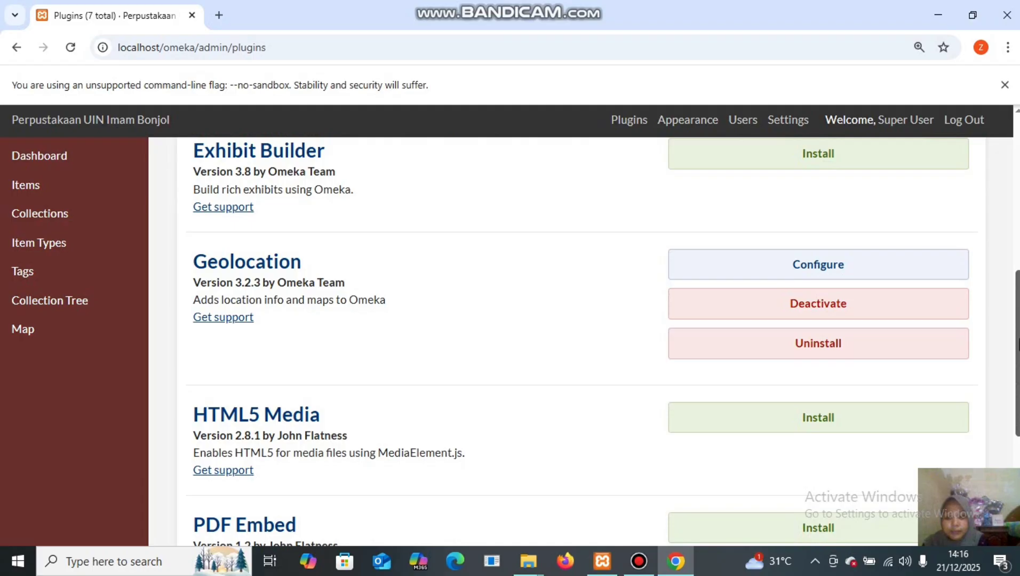
pyautogui.scroll(-3, 581, 341)
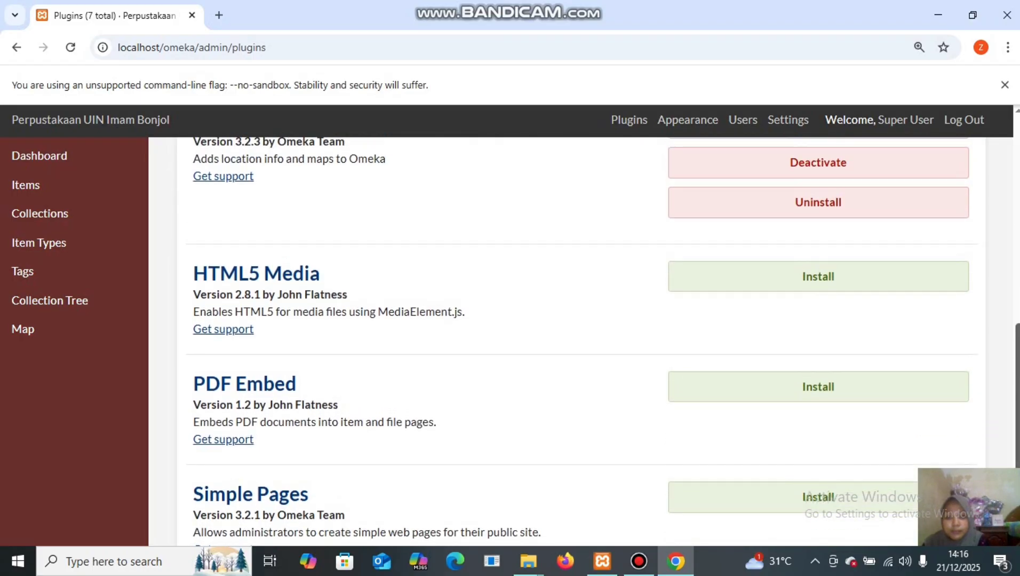
pyautogui.click(828, 278)
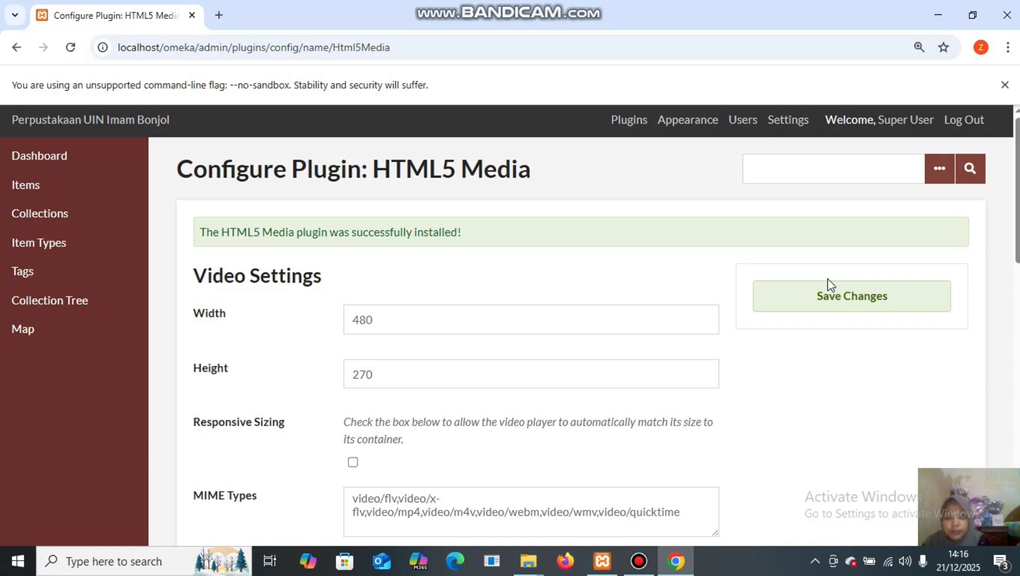
pyautogui.click(875, 302)
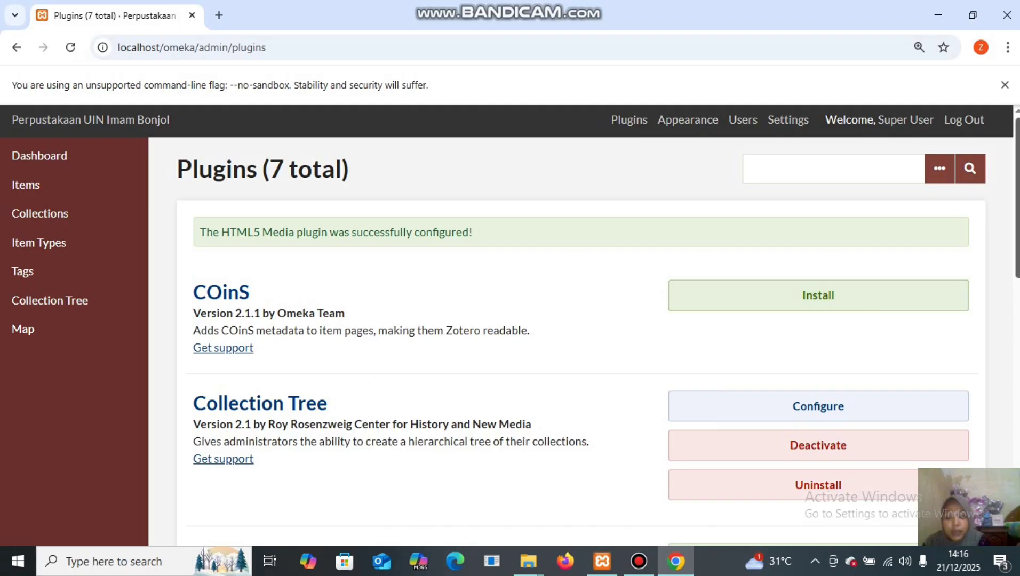
# Install PDF Embed and save its settings (height 500, Object embed type).
pyautogui.moveTo(1017, 251); pyautogui.dragTo(1016, 481)
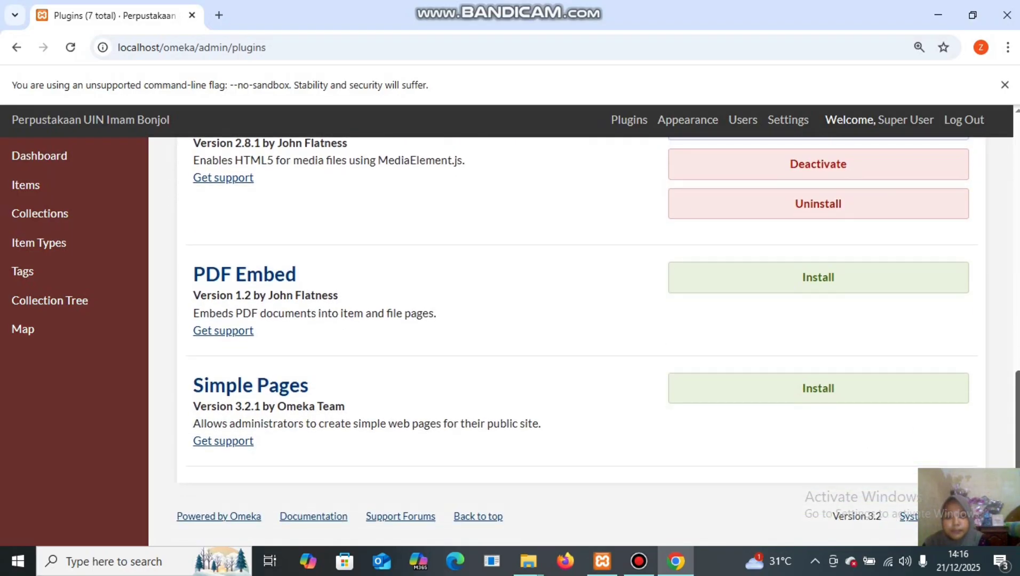
pyautogui.click(907, 293)
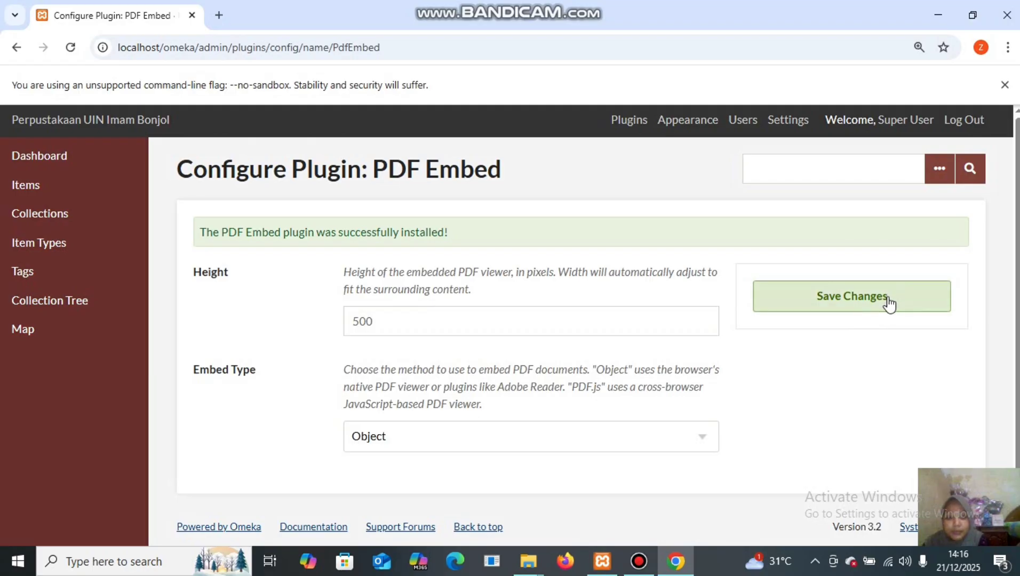
pyautogui.click(889, 303)
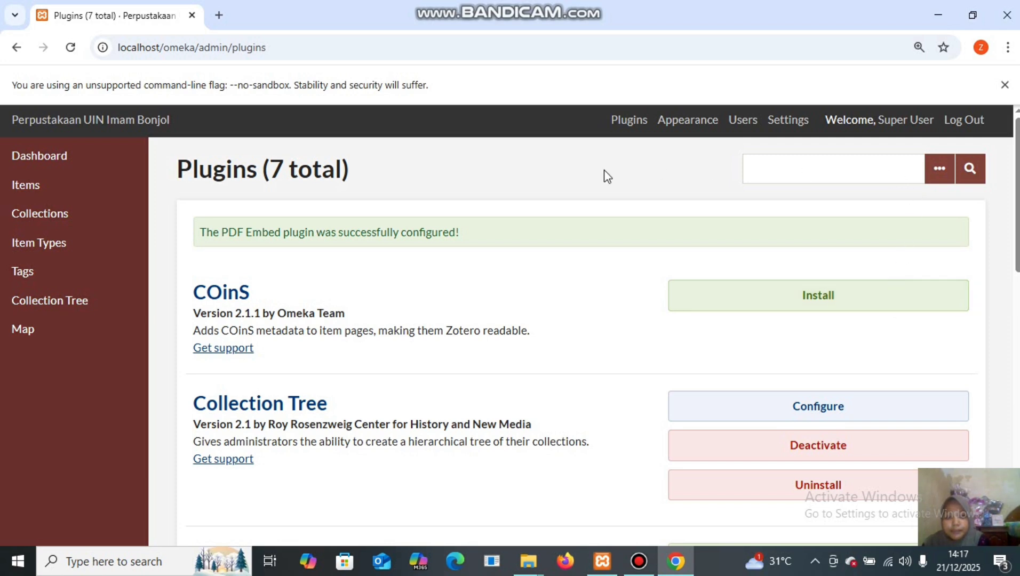
# Confirm Collection Tree and Collections are empty, then start a new collection.
pyautogui.click(81, 305)
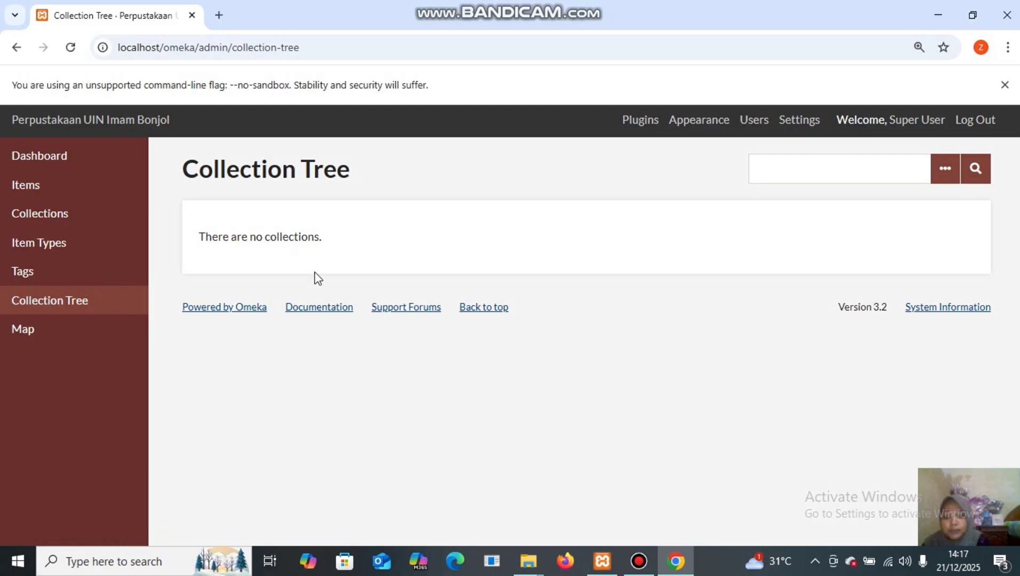
pyautogui.click(73, 219)
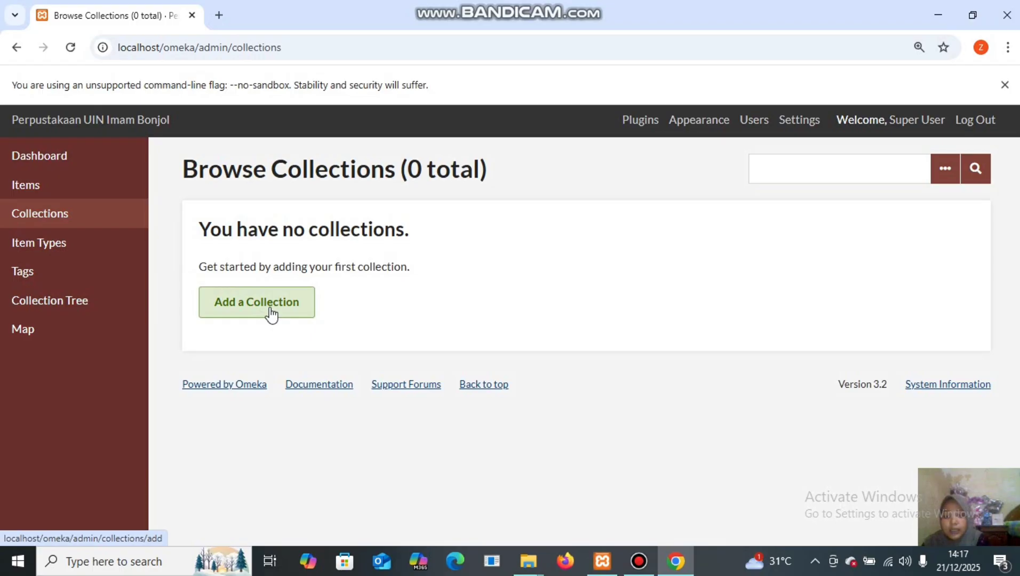
pyautogui.click(270, 313)
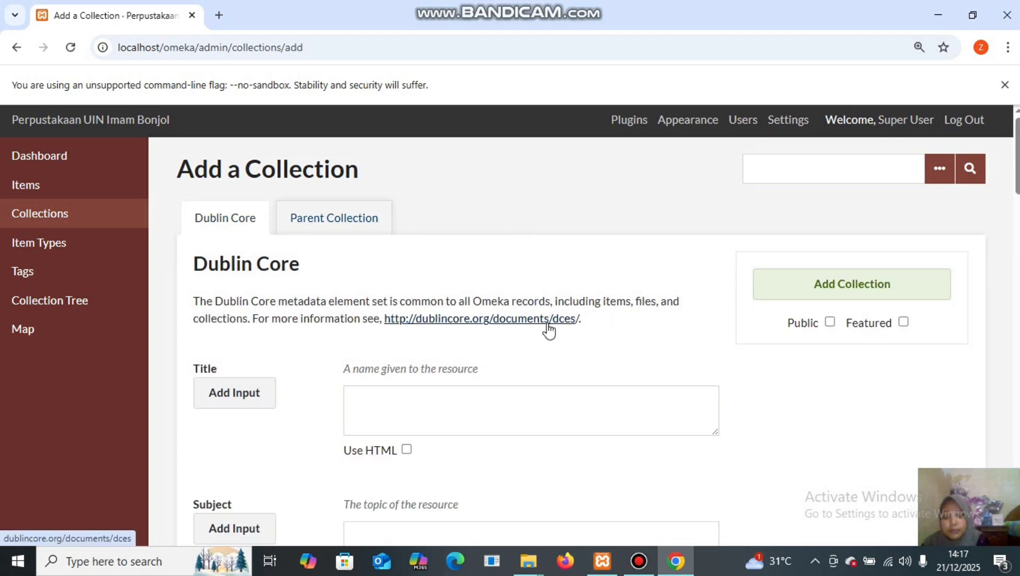
pyautogui.moveTo(536, 549)
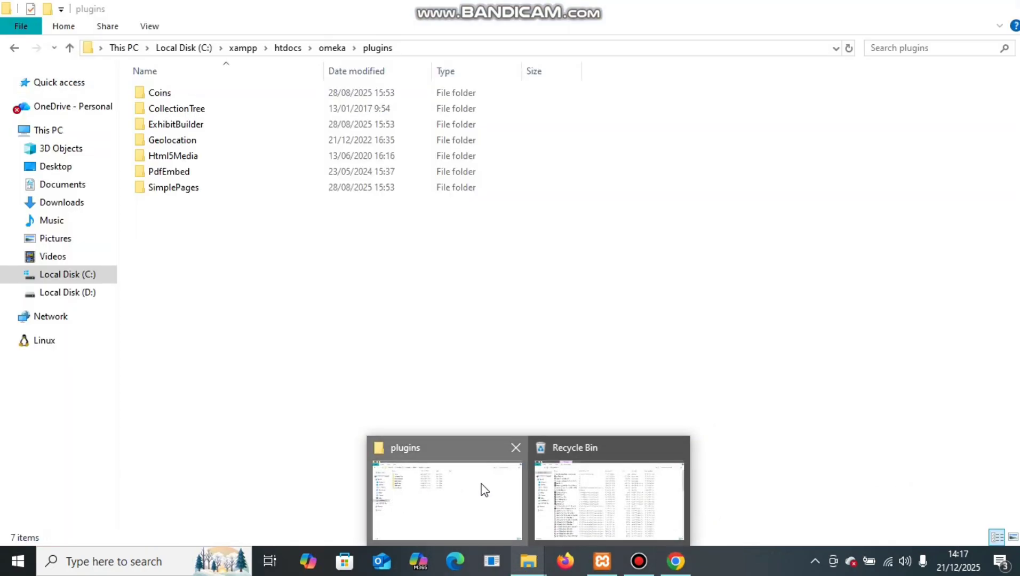
# Open the Collection Tree PDF from C:\Bahan Latihan Penggunaan Omeka Classic\Struktur Pohon Koleksi.
pyautogui.click(482, 489)
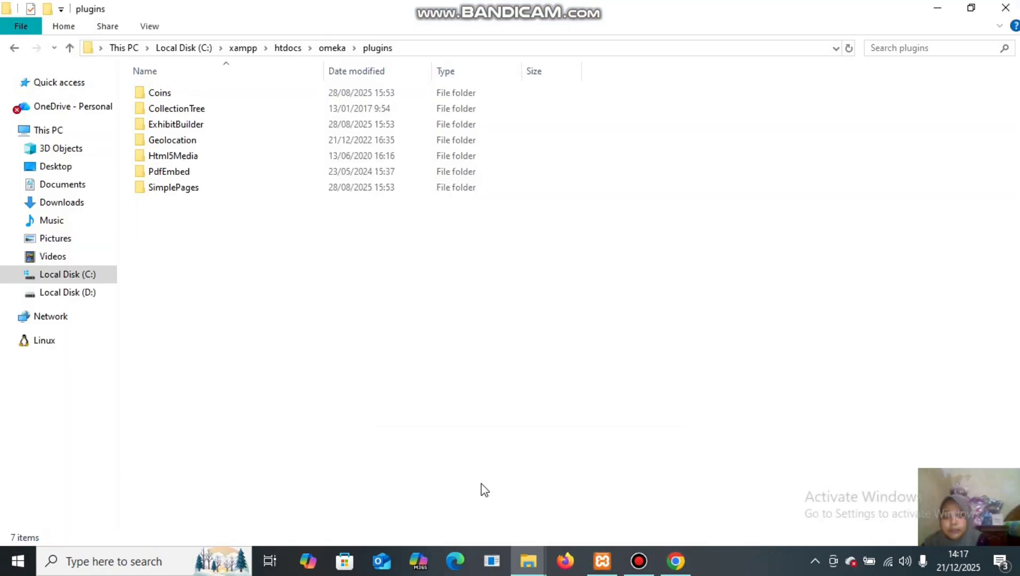
pyautogui.click(201, 47)
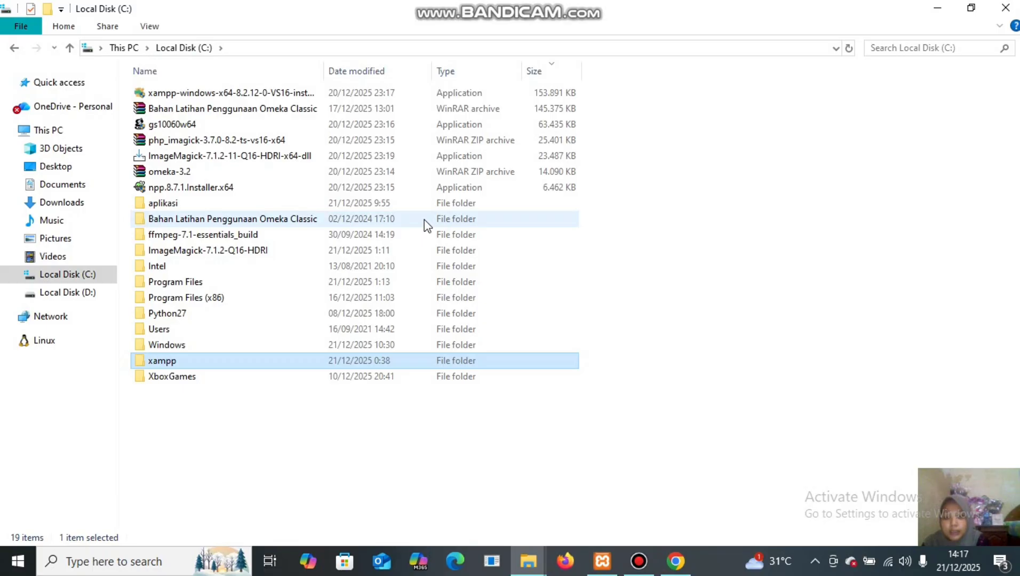
pyautogui.doubleClick(427, 224)
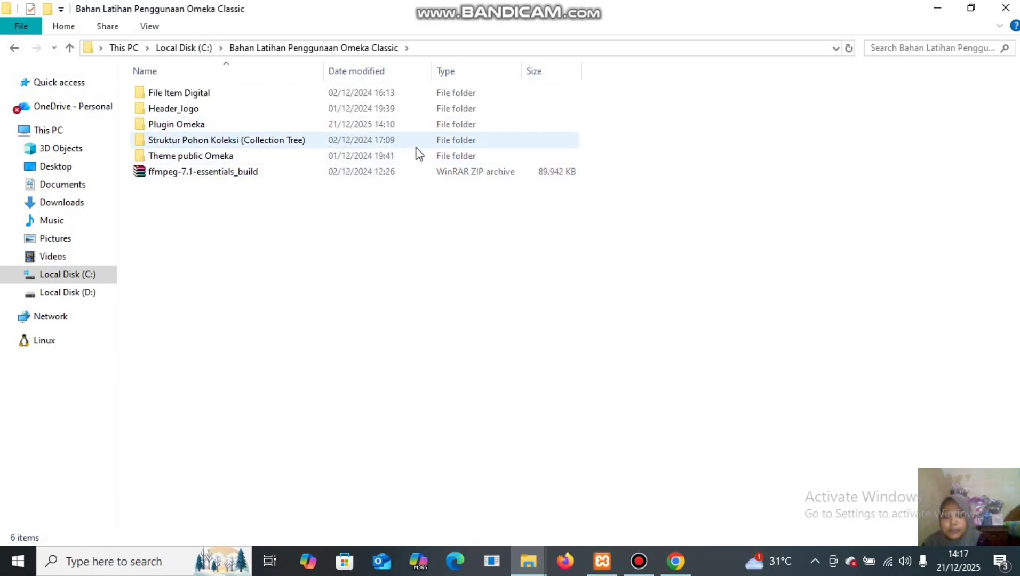
pyautogui.doubleClick(366, 140)
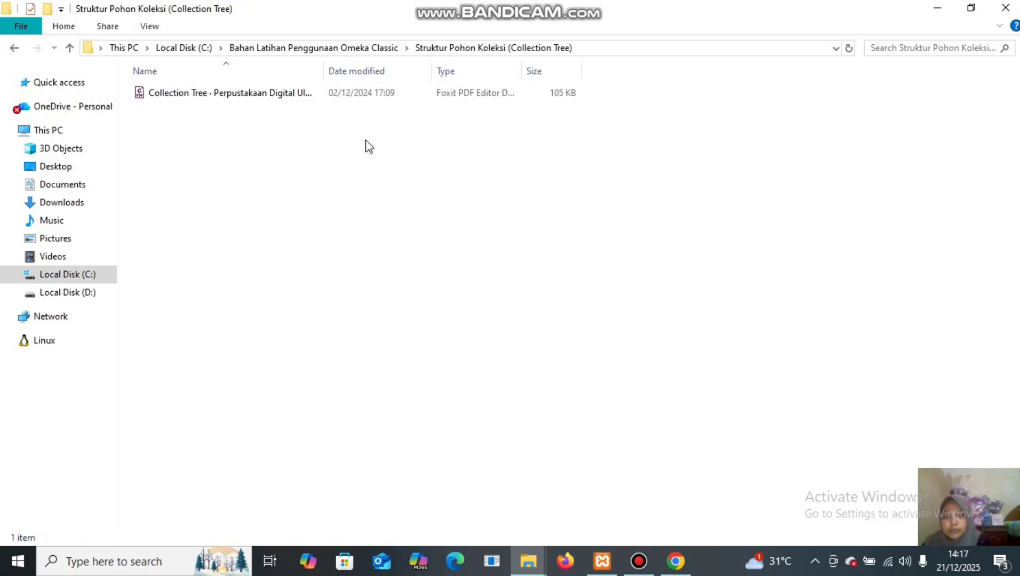
pyautogui.doubleClick(372, 99)
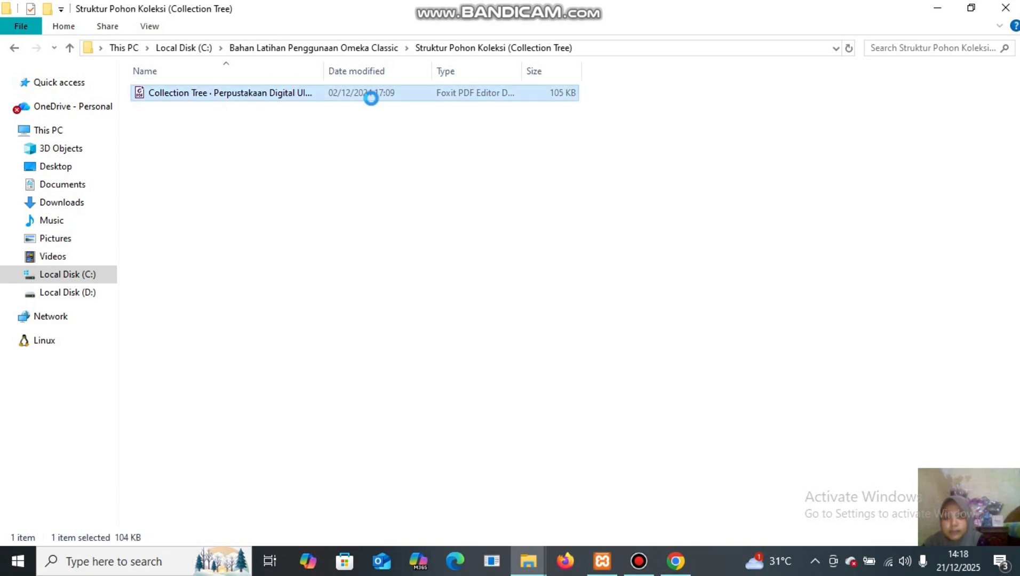
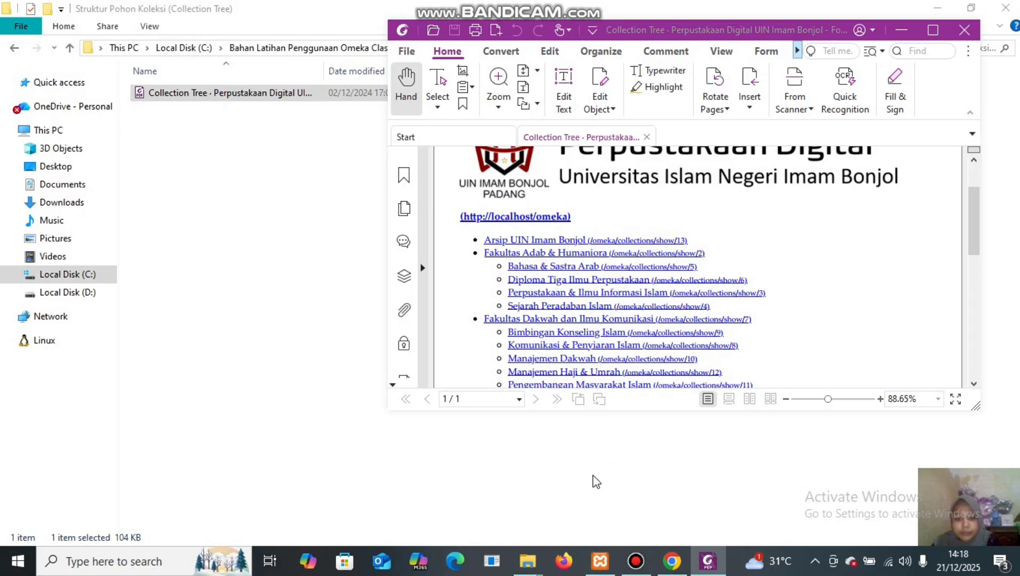
# Create the public collection 'arsip uin imam bonjol', copying its title from the PDF.
pyautogui.moveTo(675, 568)
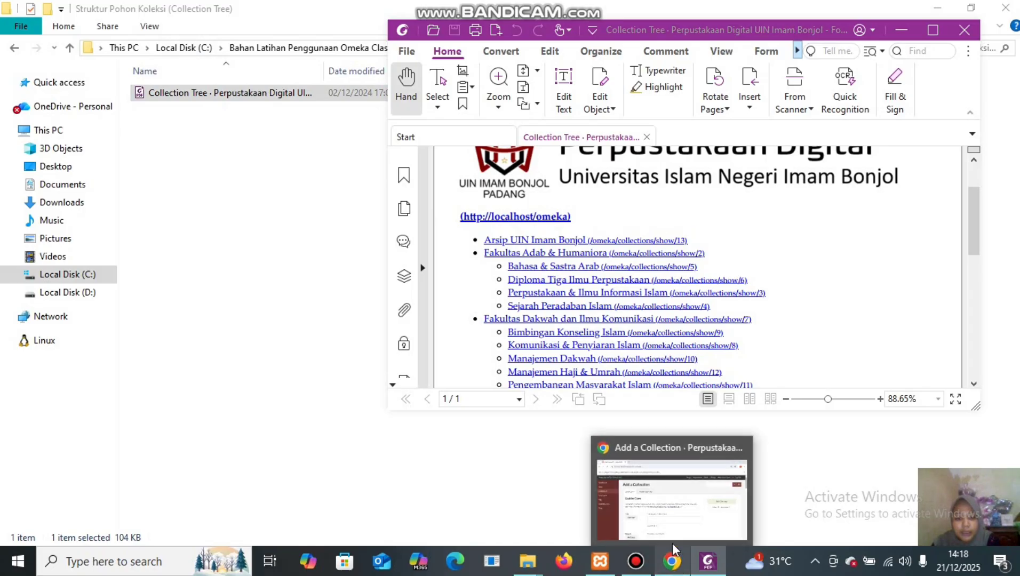
pyautogui.click(674, 502)
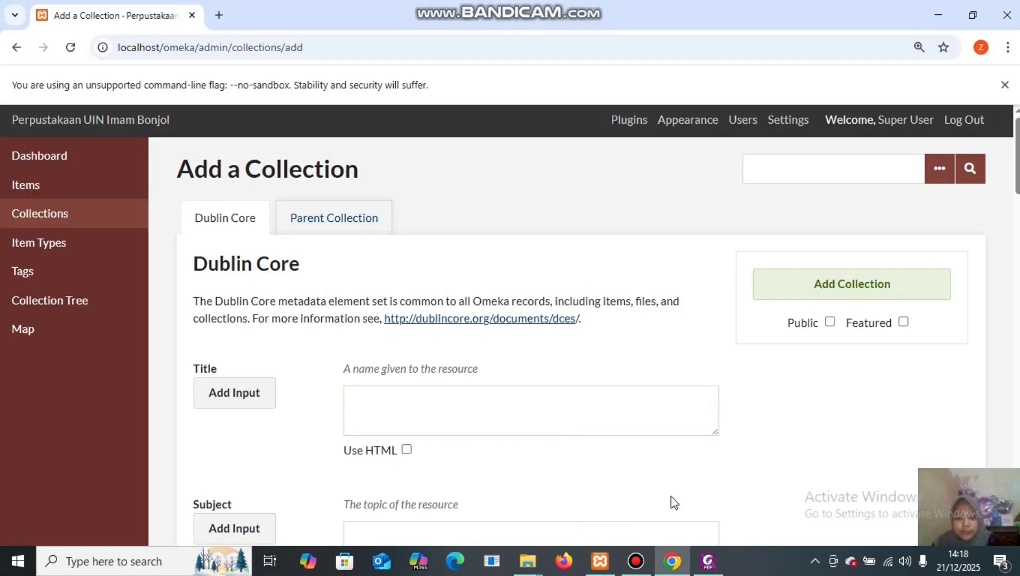
pyautogui.click(378, 397)
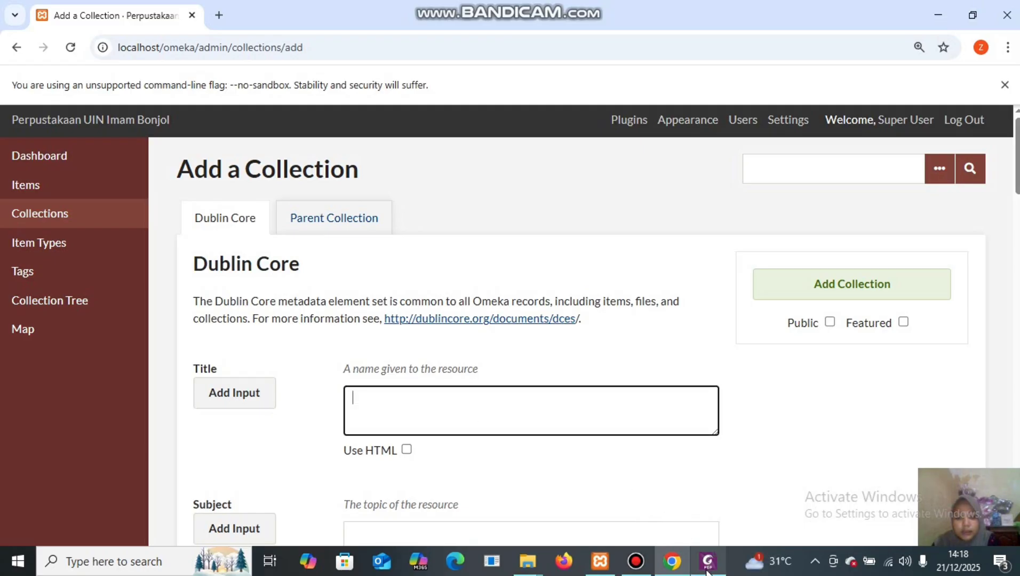
pyautogui.moveTo(707, 565)
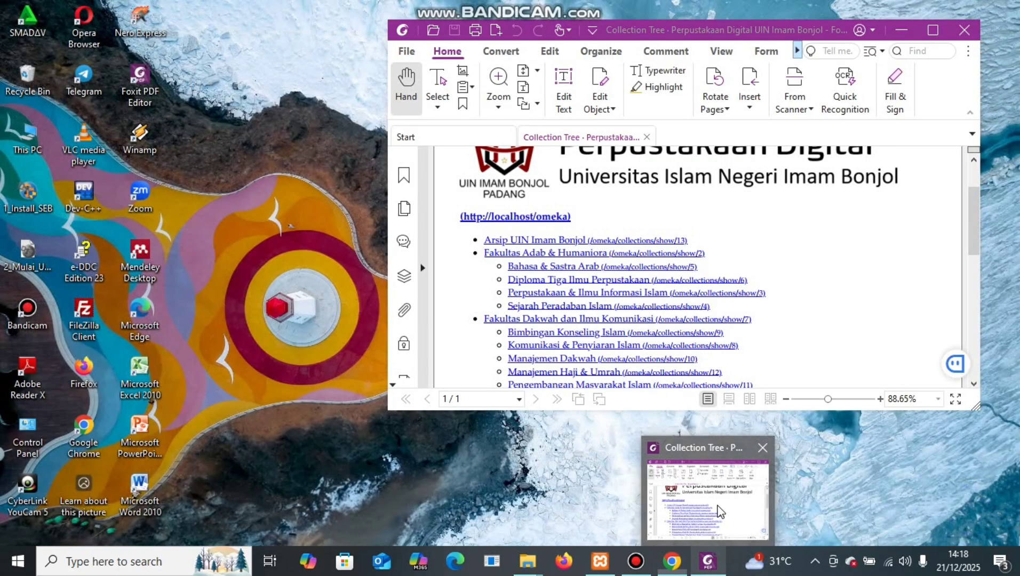
pyautogui.click(709, 494)
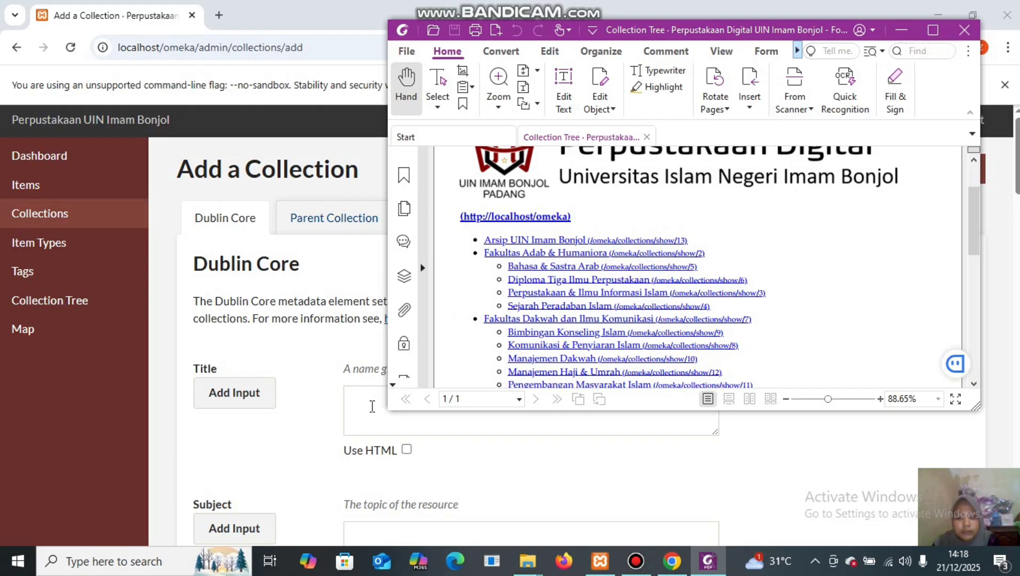
pyautogui.click(363, 399)
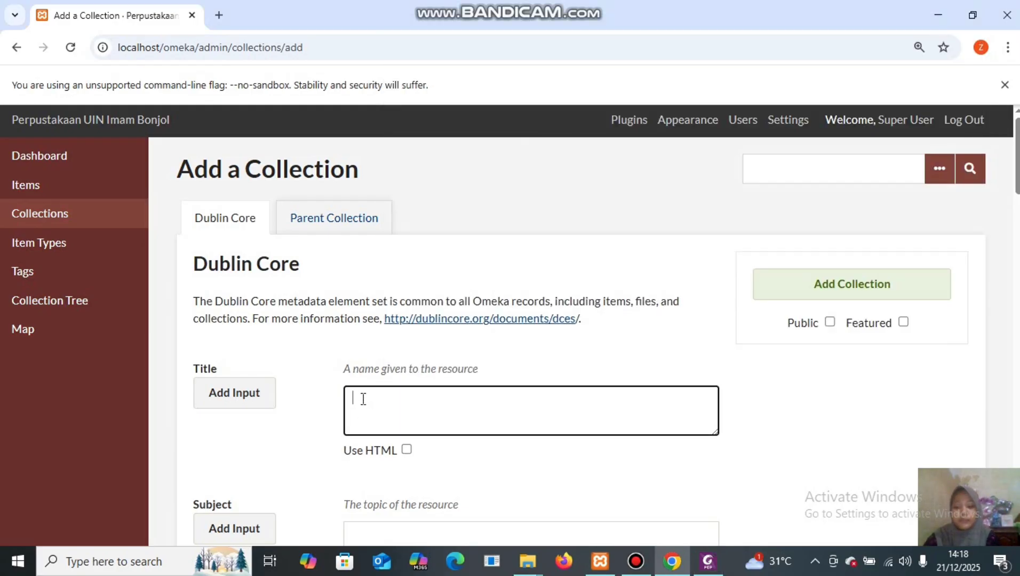
pyautogui.write('ar')
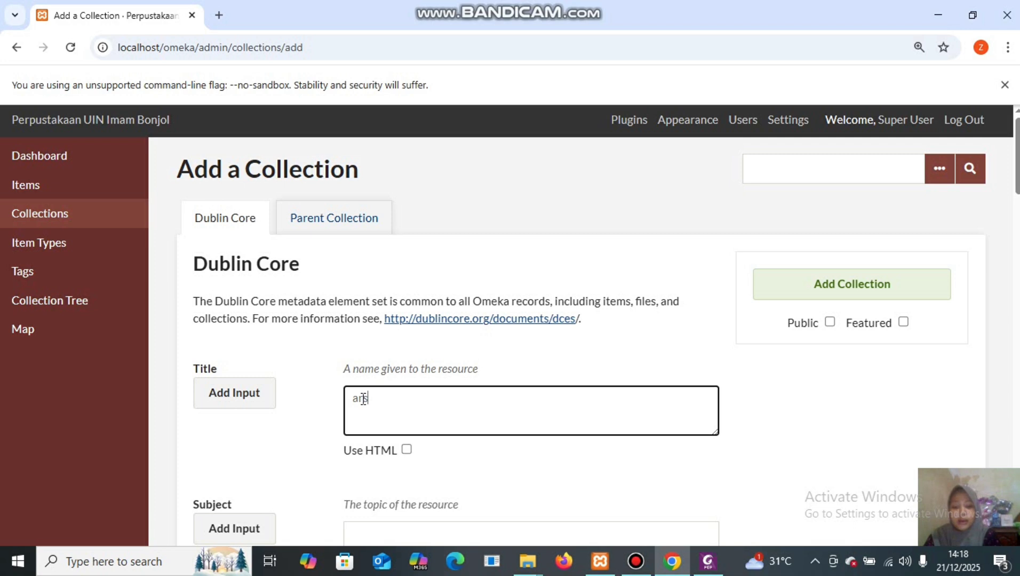
pyautogui.write('sip uin imam ')
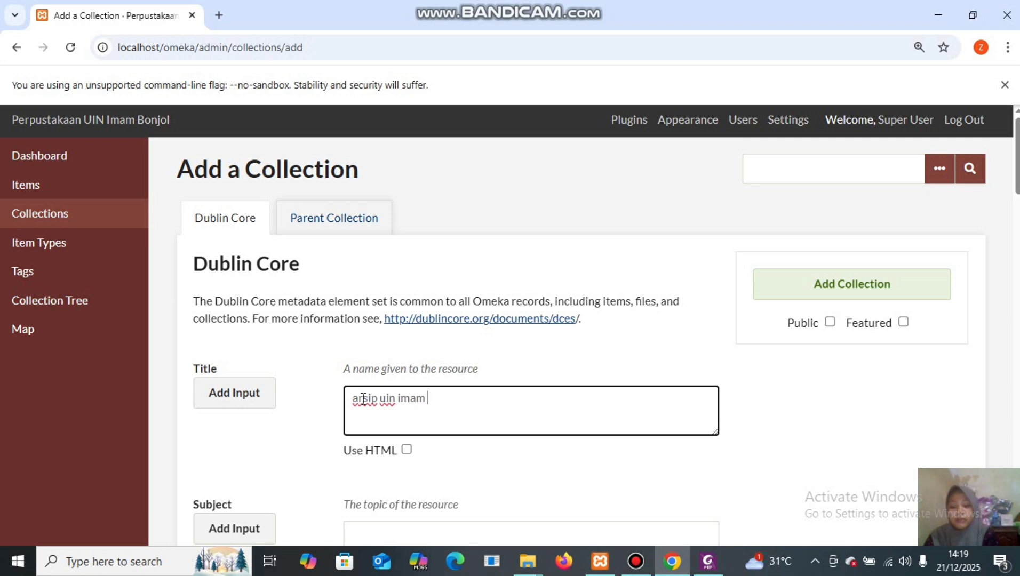
pyautogui.write('bonjol')
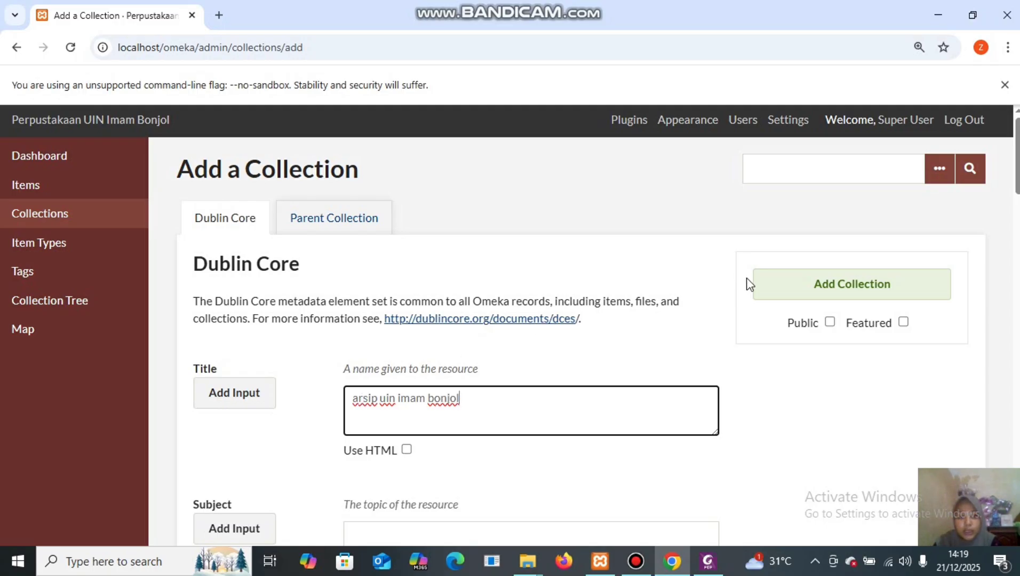
pyautogui.click(830, 323)
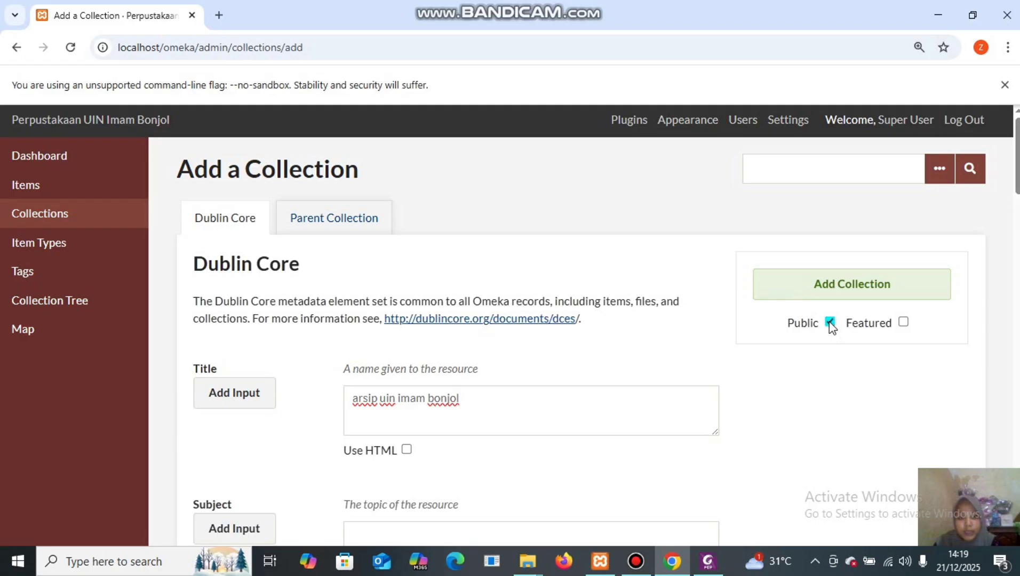
pyautogui.click(851, 288)
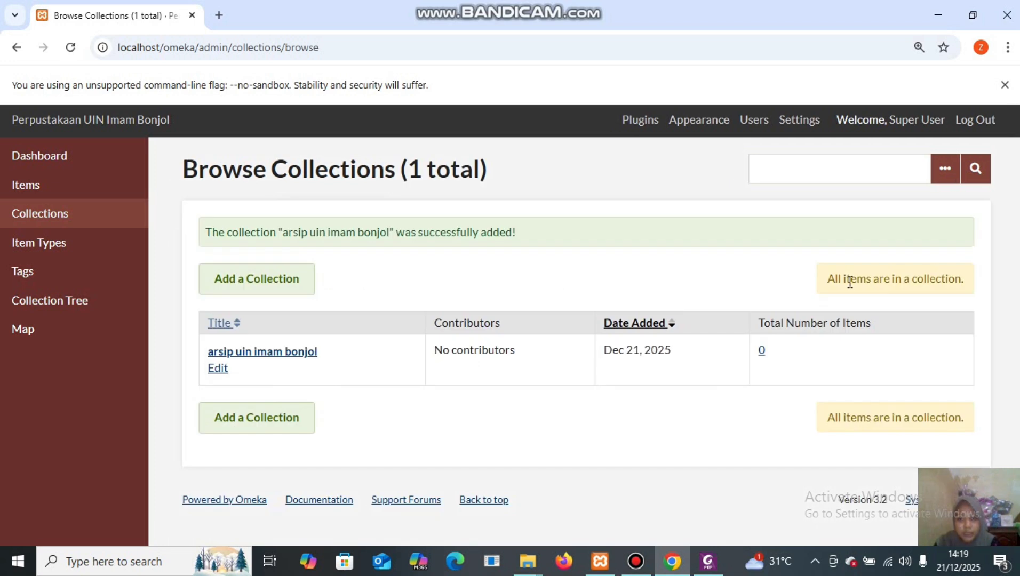
# Add the public collection 'fakultas adab & humaniora' with its title taken from the PDF.
pyautogui.click(268, 286)
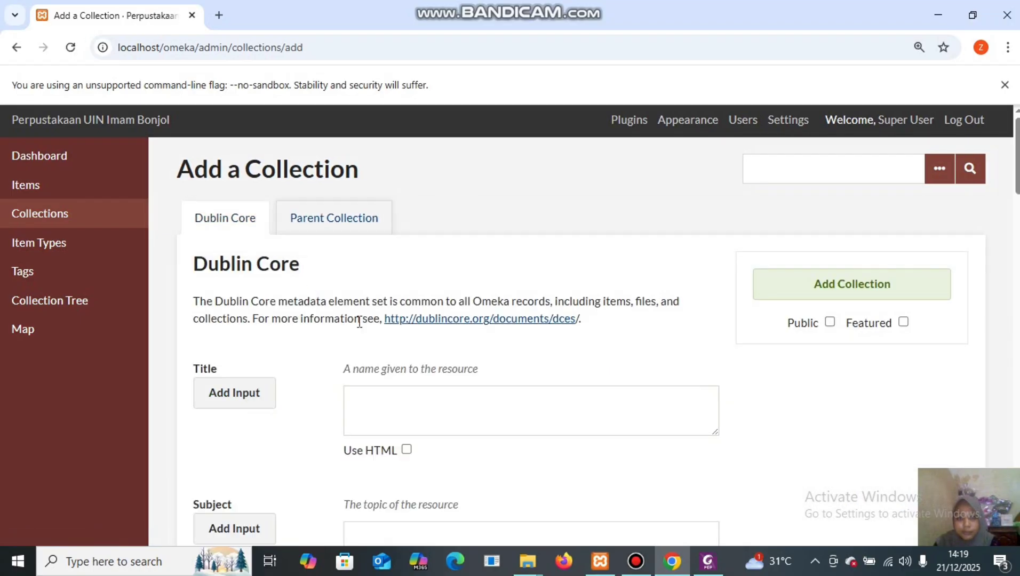
pyautogui.click(378, 400)
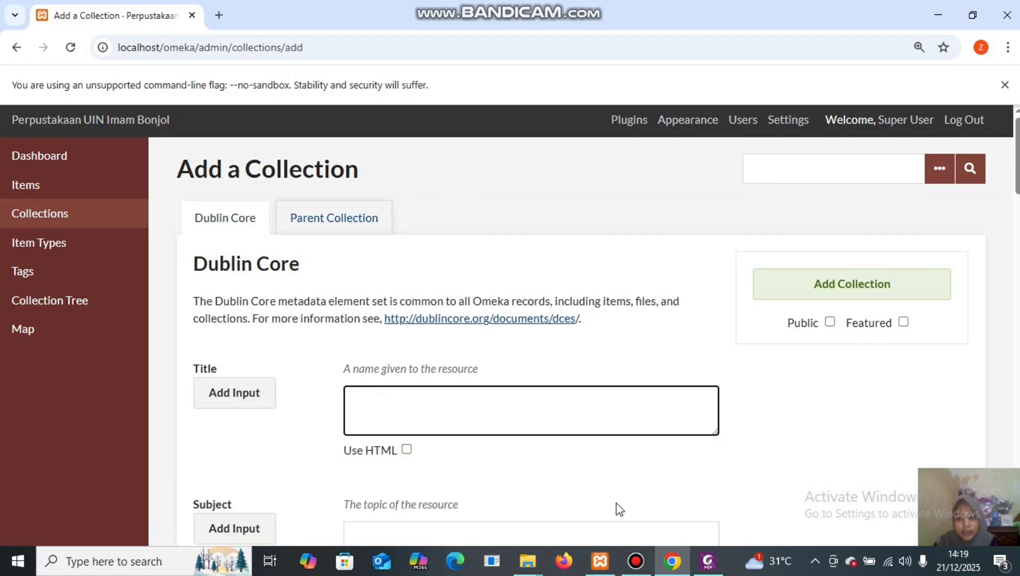
pyautogui.moveTo(708, 560)
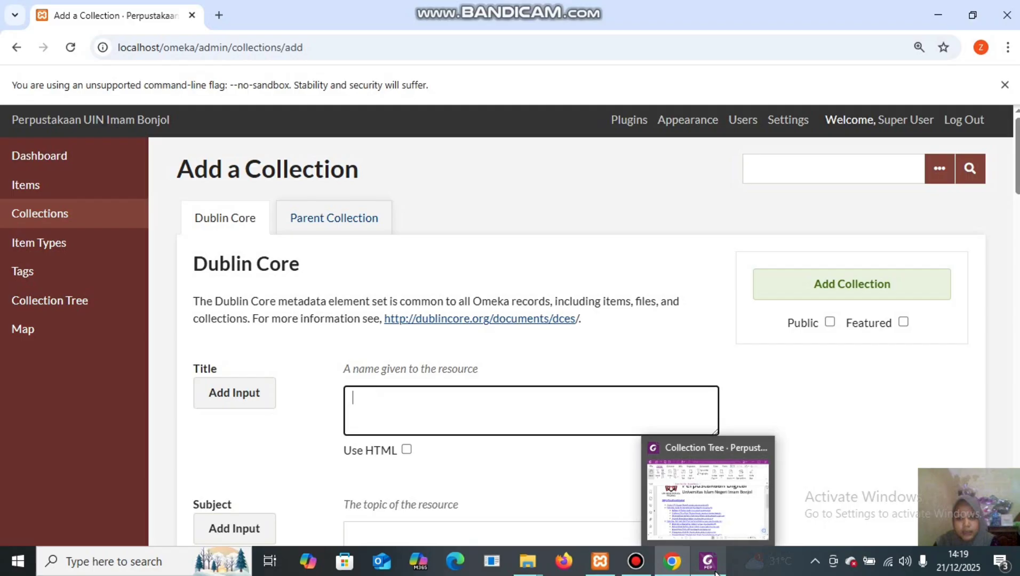
pyautogui.click(700, 495)
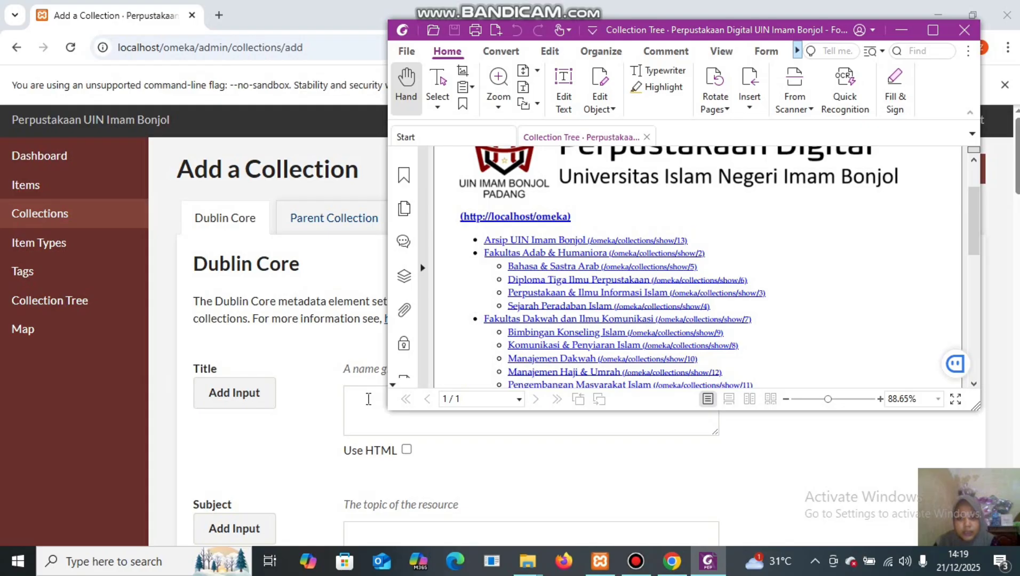
pyautogui.click(368, 398)
pyautogui.write('fa')
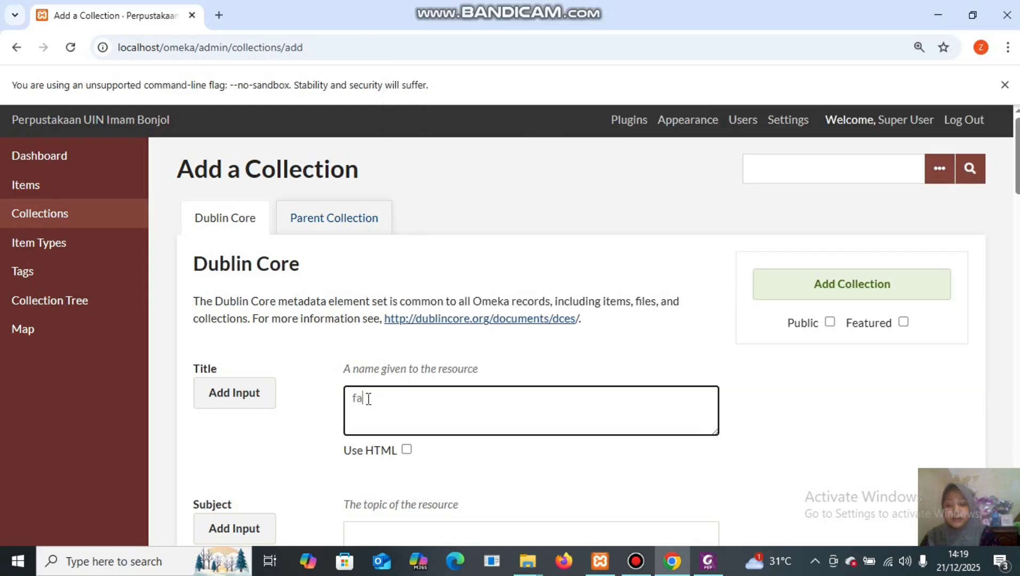
pyautogui.write('kultas ada')
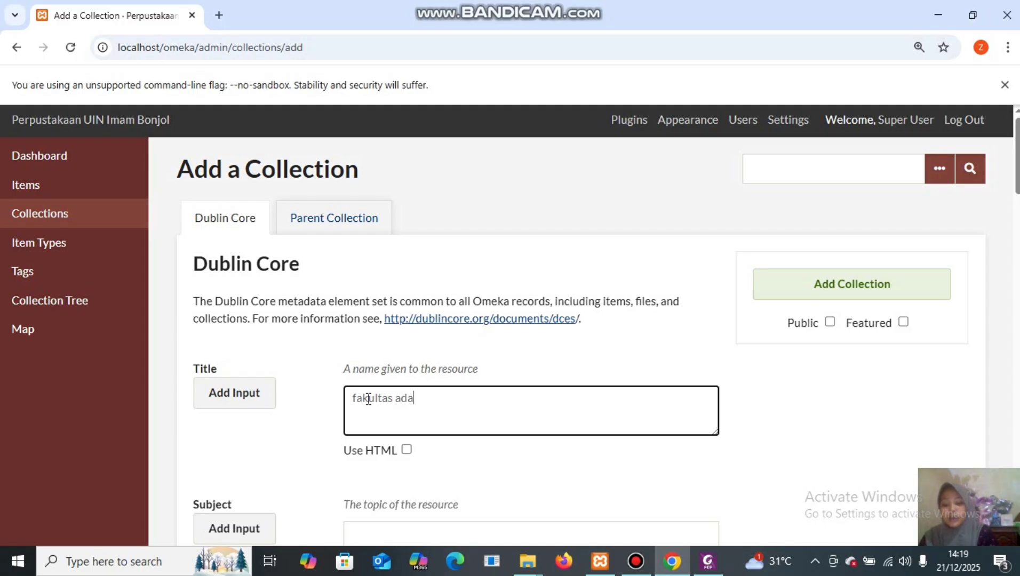
pyautogui.write('b')
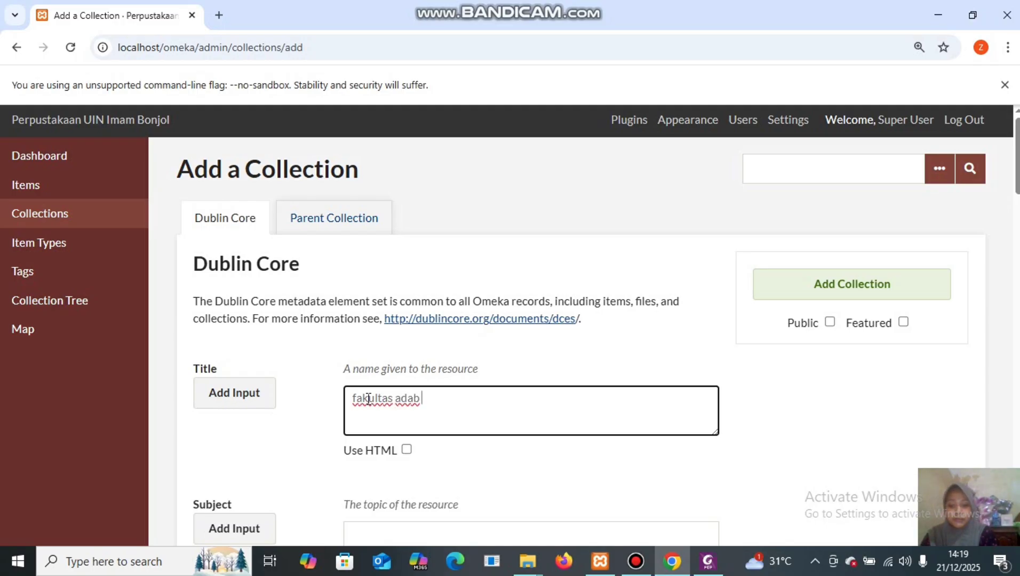
pyautogui.write(' & h')
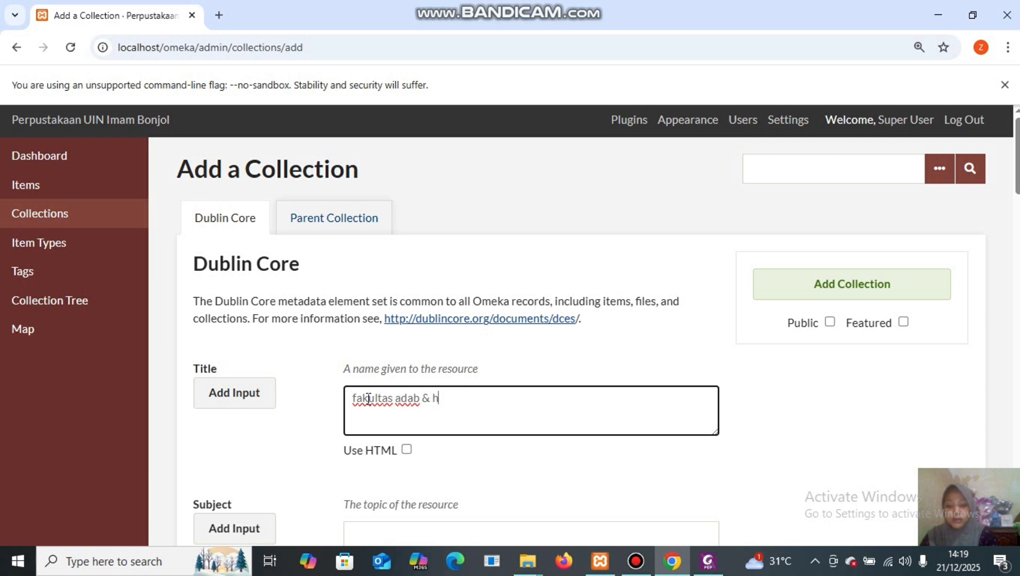
pyautogui.write('umaniora')
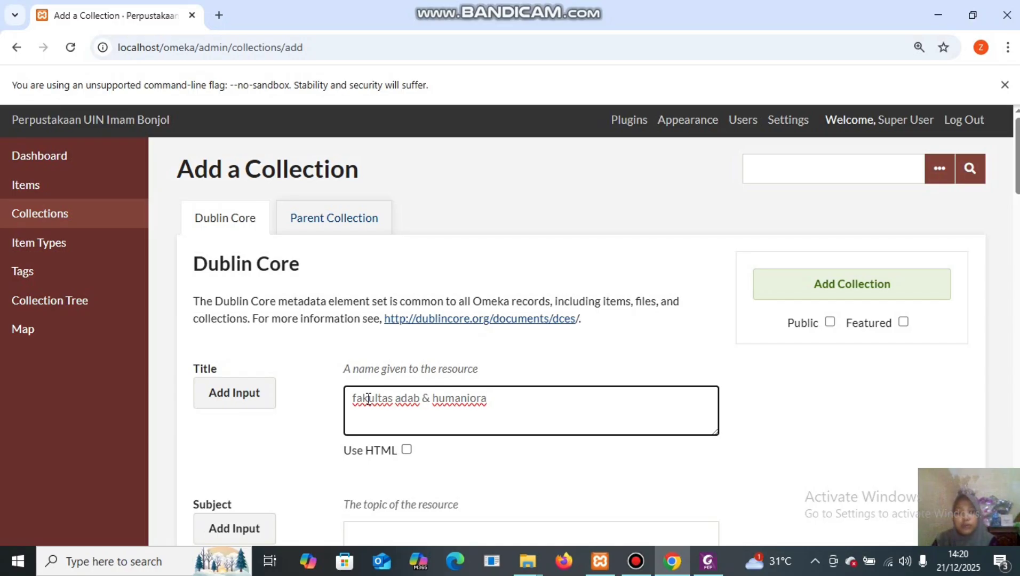
pyautogui.hotkey('shift', 'End')
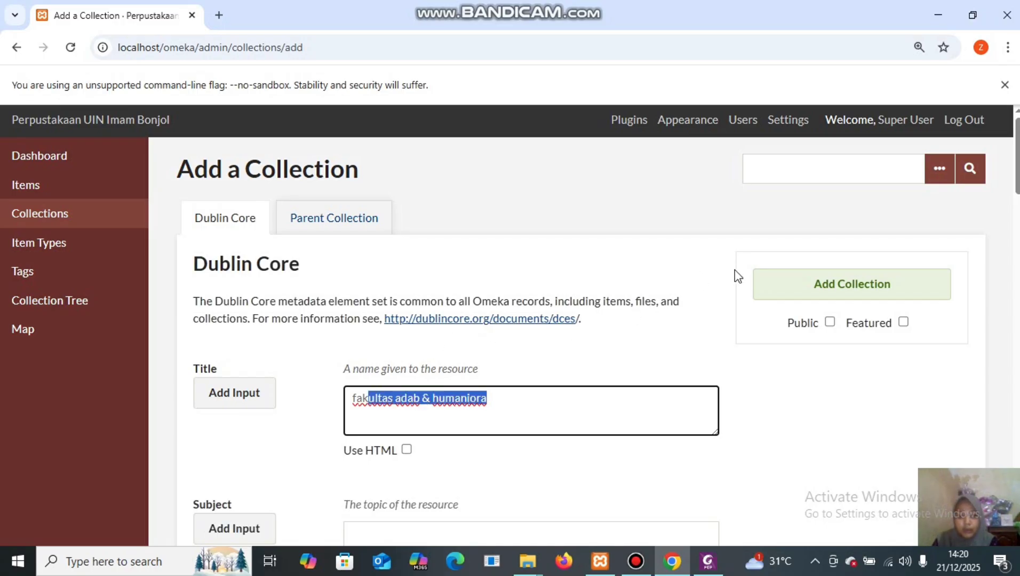
pyautogui.click(674, 399)
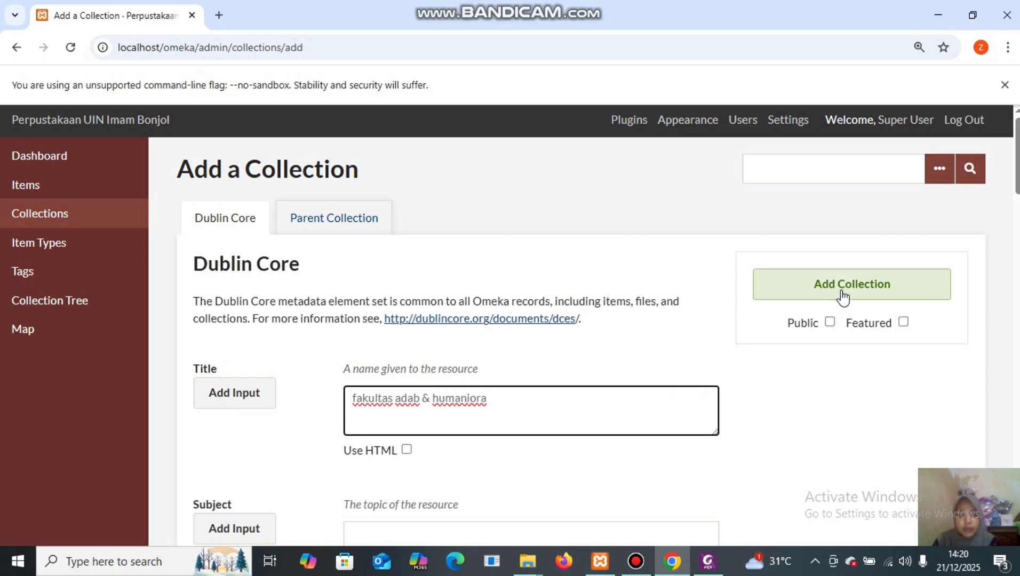
pyautogui.click(829, 322)
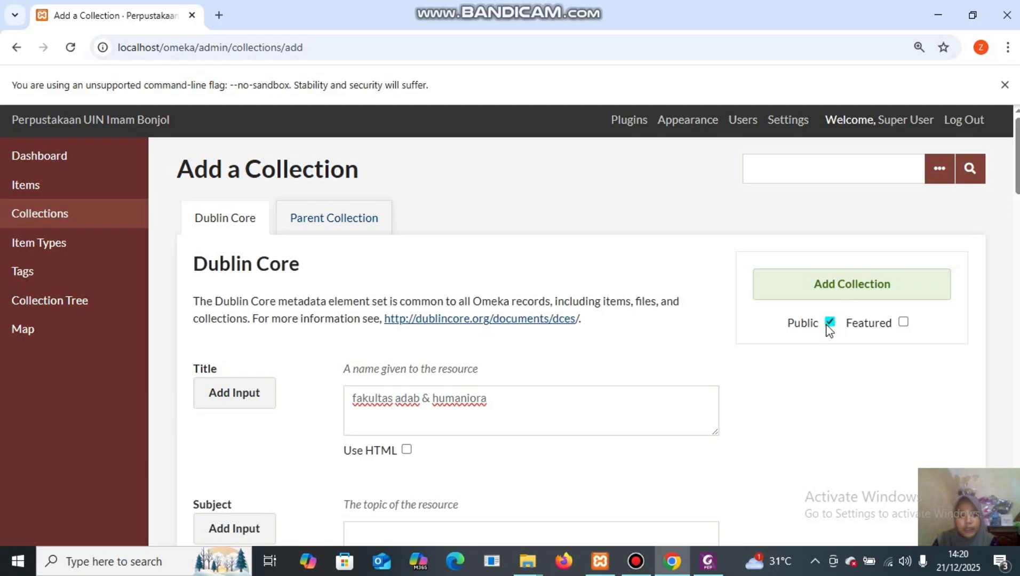
pyautogui.click(856, 285)
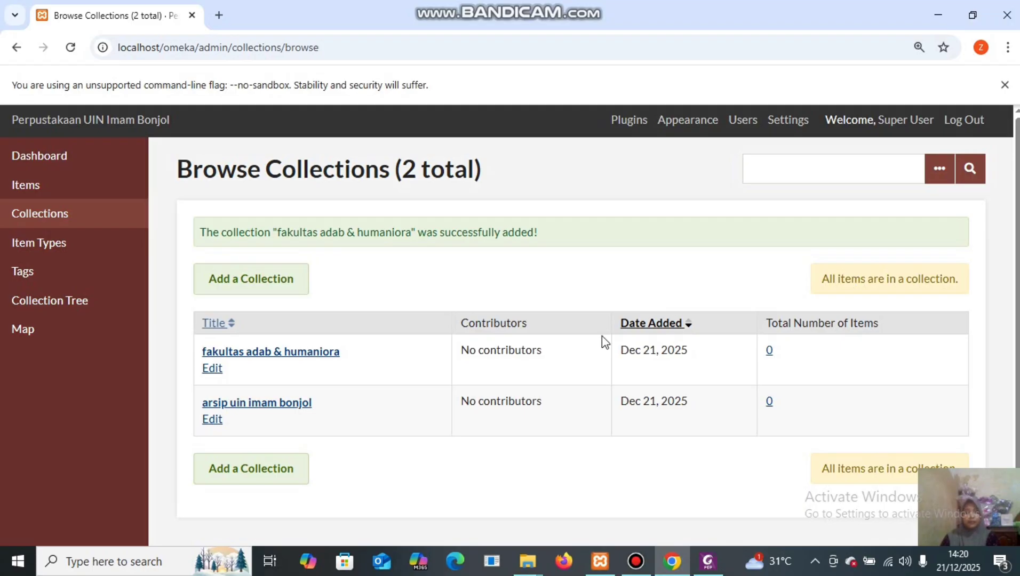
# Start a third collection and look up its title in the Collection Tree PDF.
pyautogui.click(274, 288)
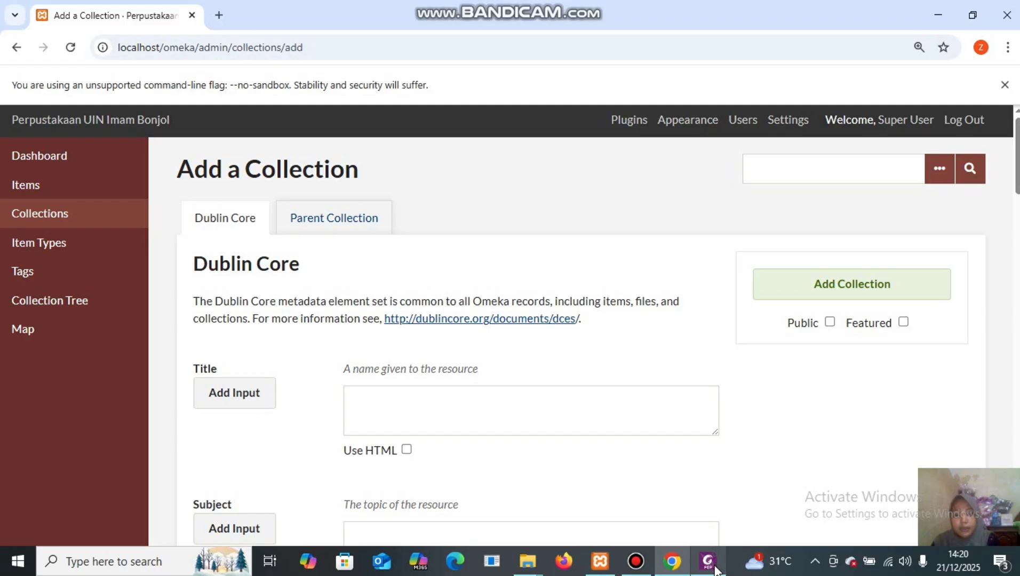
pyautogui.moveTo(708, 561)
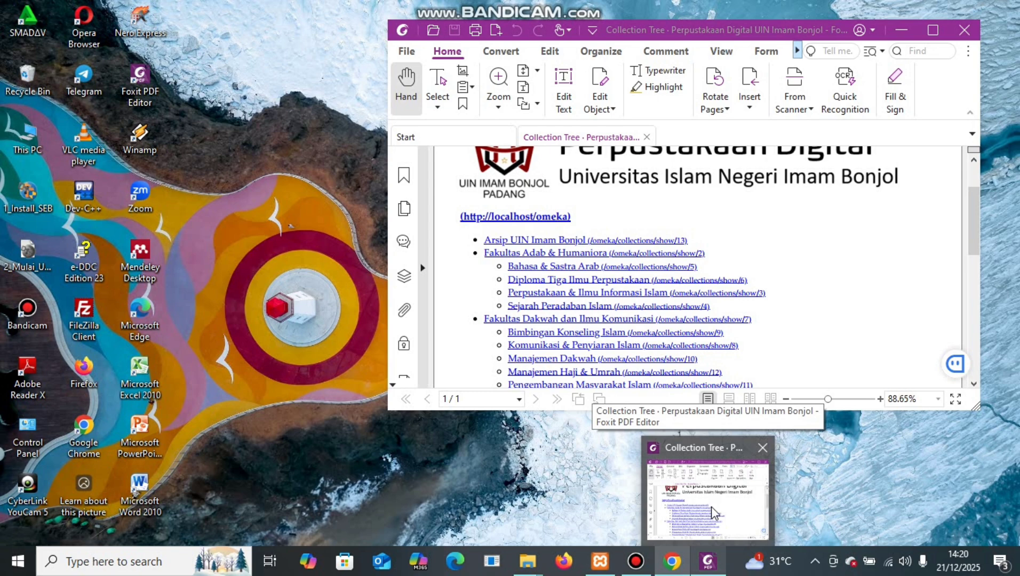
pyautogui.click(713, 513)
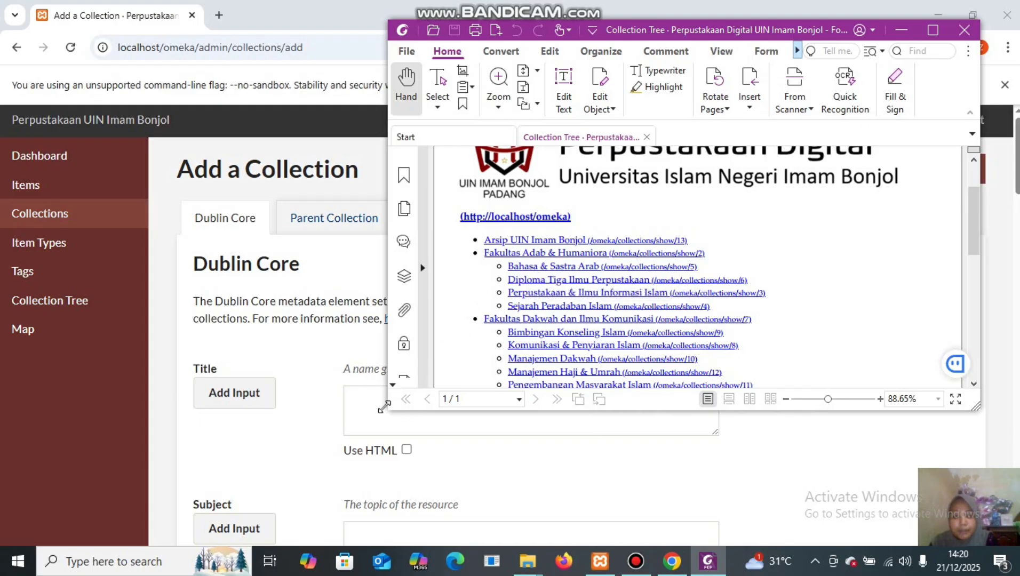
pyautogui.click(357, 397)
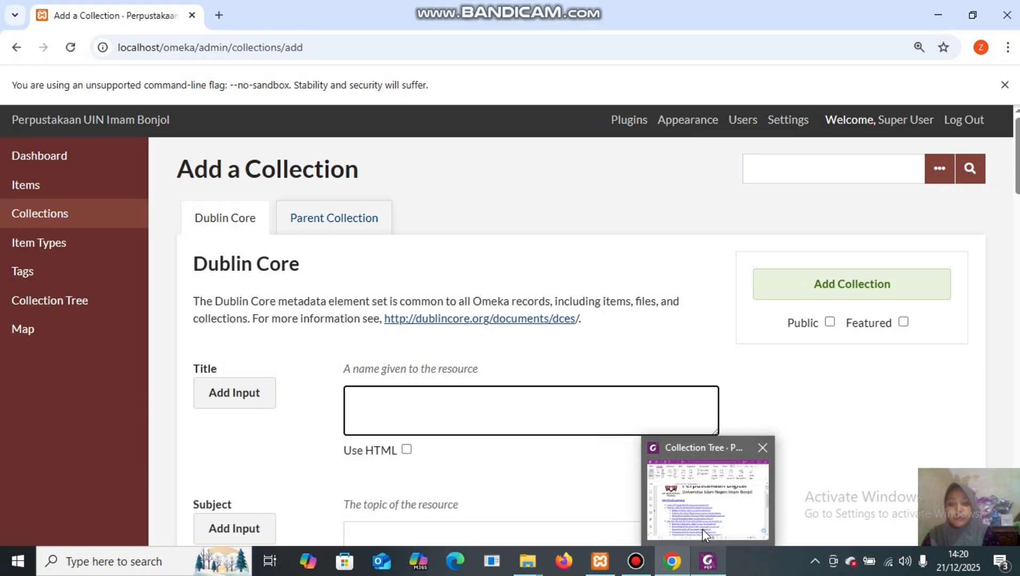
# Enter the title 'bahasa & sastra arab', correcting the typos along the way.
pyautogui.moveTo(702, 528)
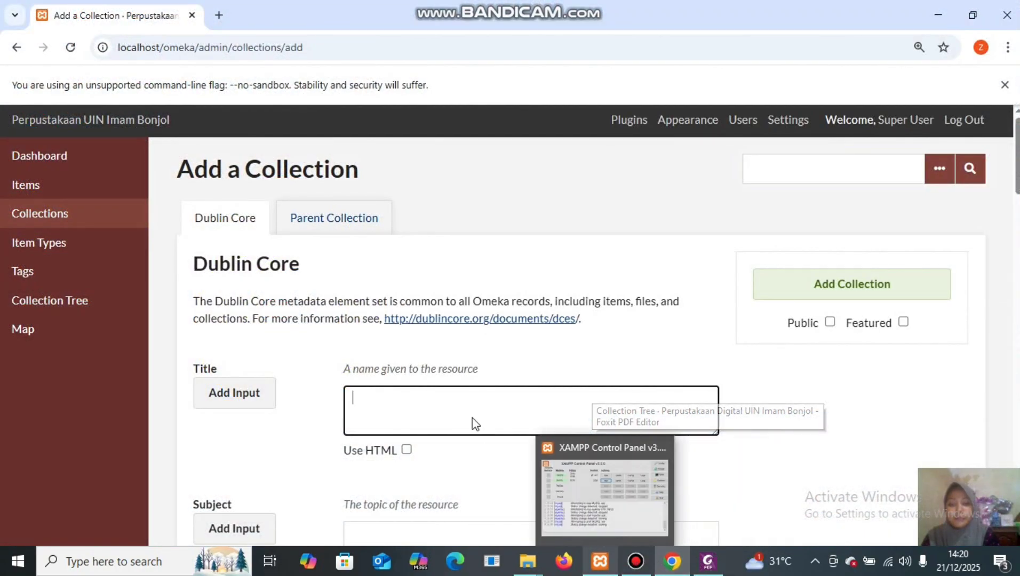
pyautogui.click(443, 402)
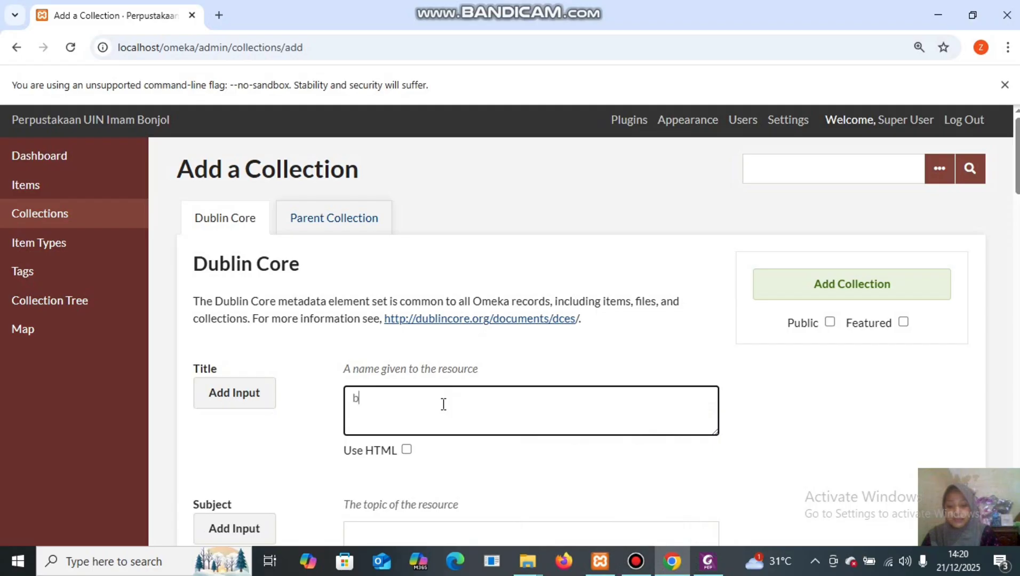
pyautogui.write('bahasa ')
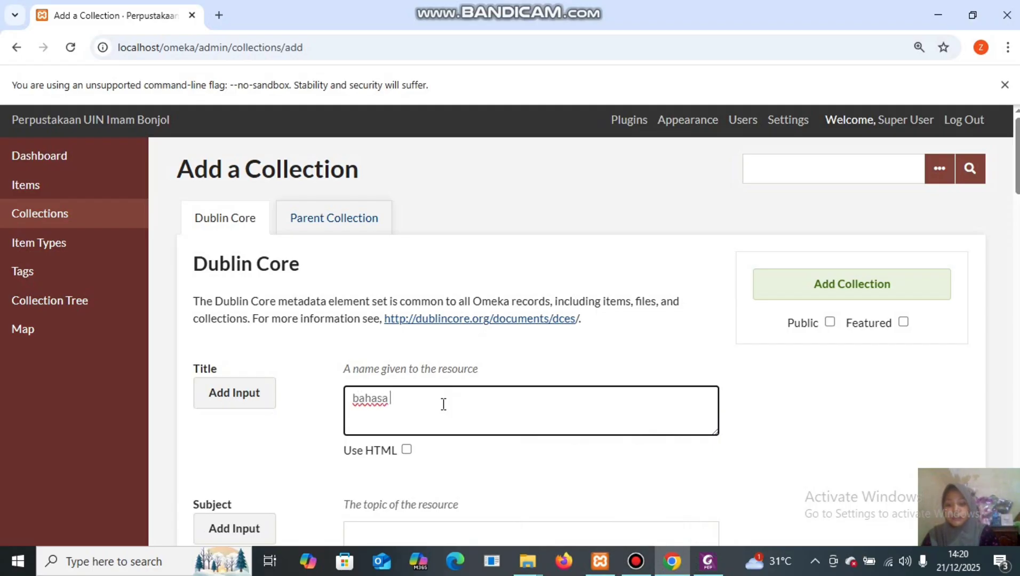
pyautogui.write('dab')
pyautogui.write('n ')
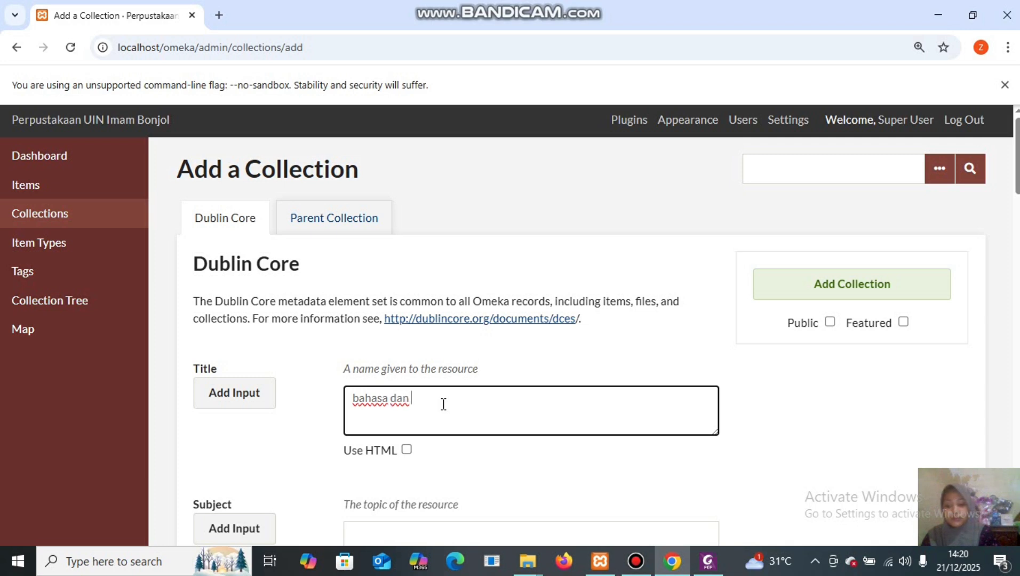
pyautogui.write('&')
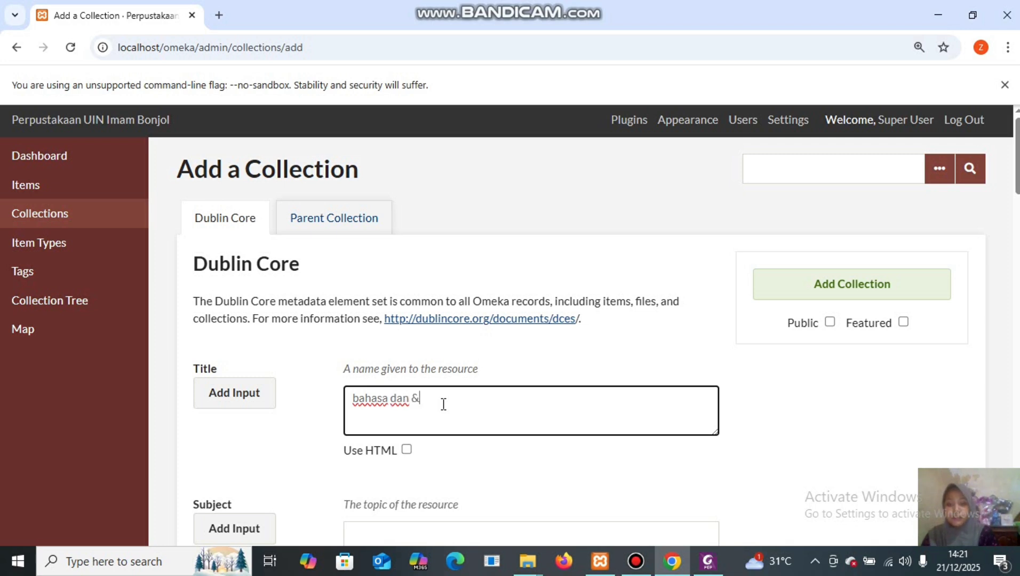
pyautogui.press('BackSpace')
pyautogui.press('BackSpace')
pyautogui.press('BackSpace')
pyautogui.press('BackSpace')
pyautogui.write('& sasra')
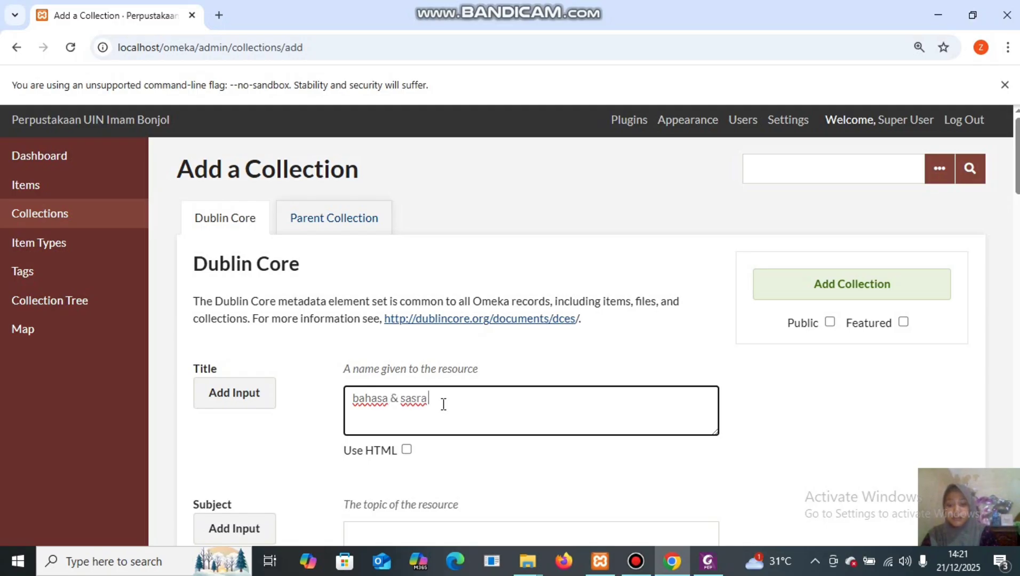
pyautogui.write('  arab')
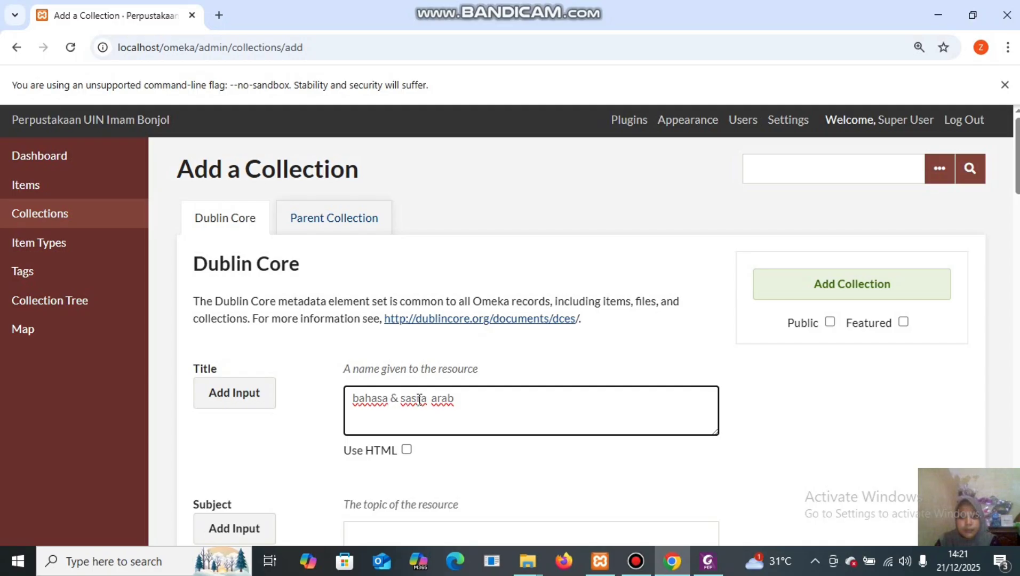
pyautogui.click(420, 399)
pyautogui.write('t')
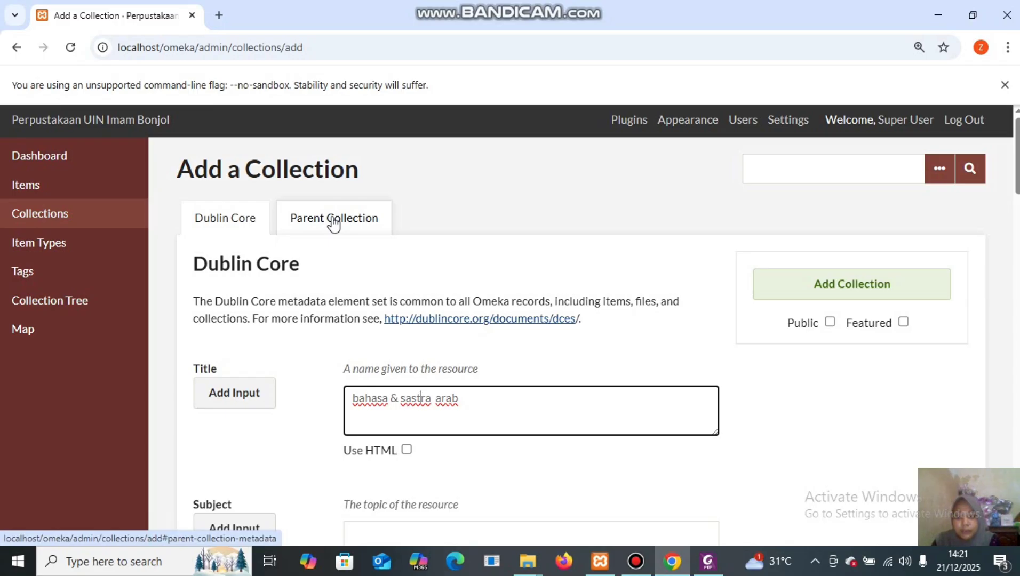
# Set the parent to fakultas adab & humaniora, make it public, and save 'bahasa & sastra arab'.
pyautogui.click(334, 225)
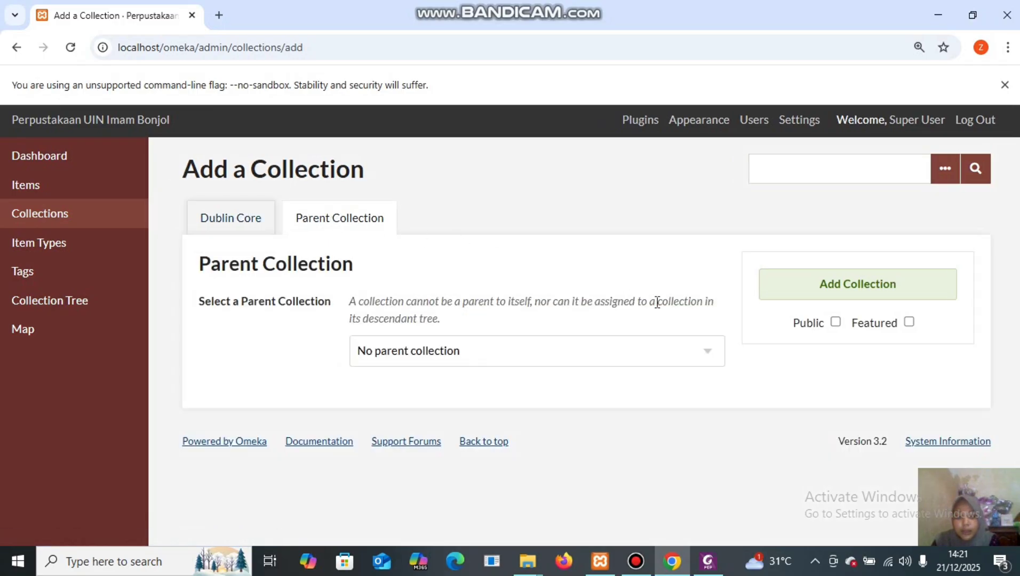
pyautogui.click(712, 352)
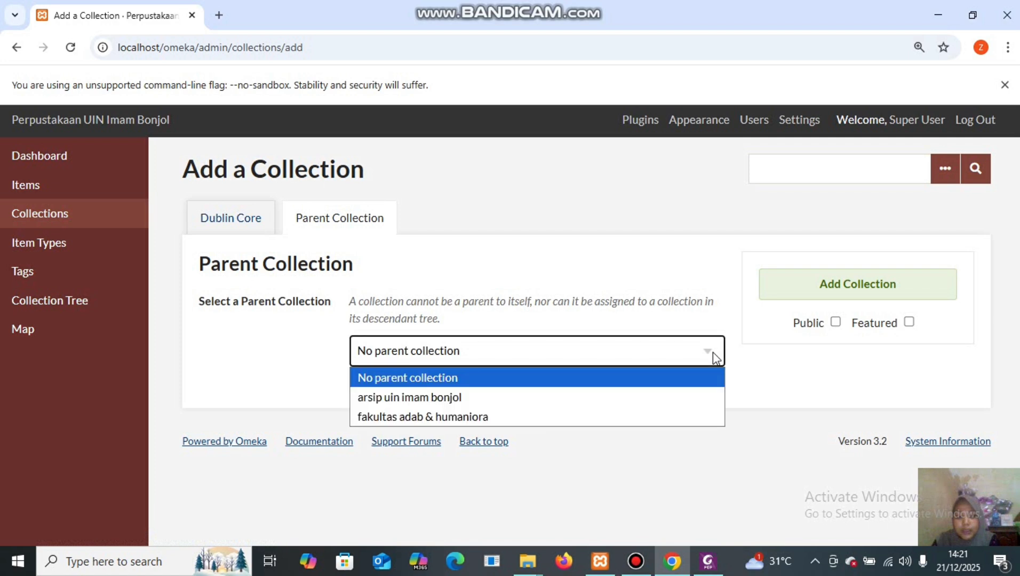
pyautogui.click(583, 416)
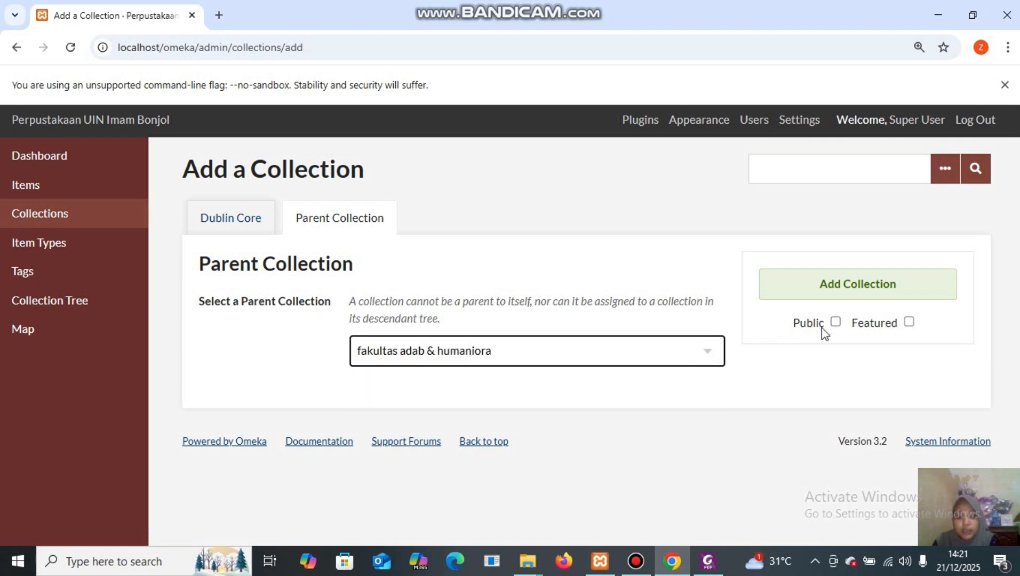
pyautogui.click(836, 321)
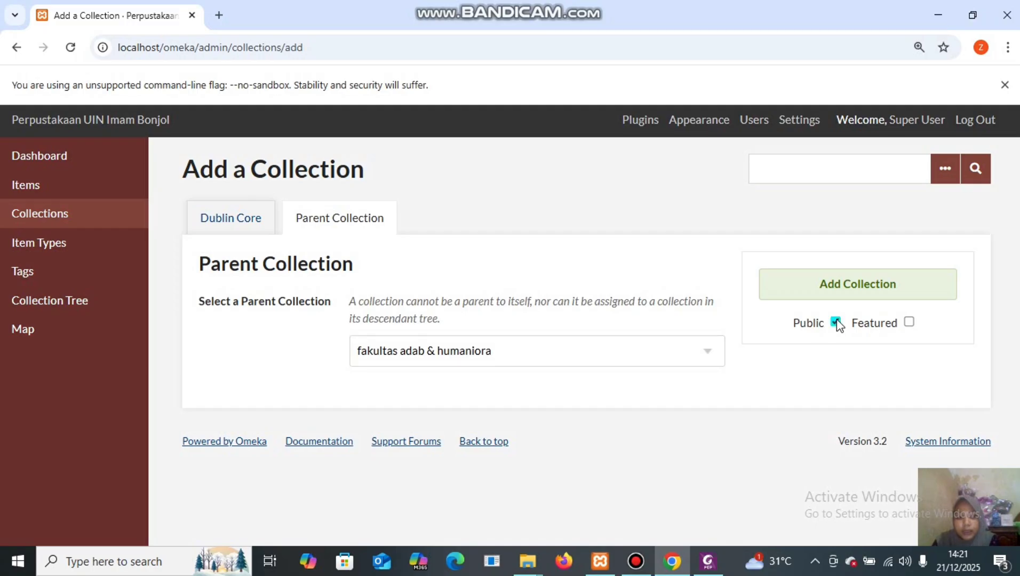
pyautogui.click(856, 286)
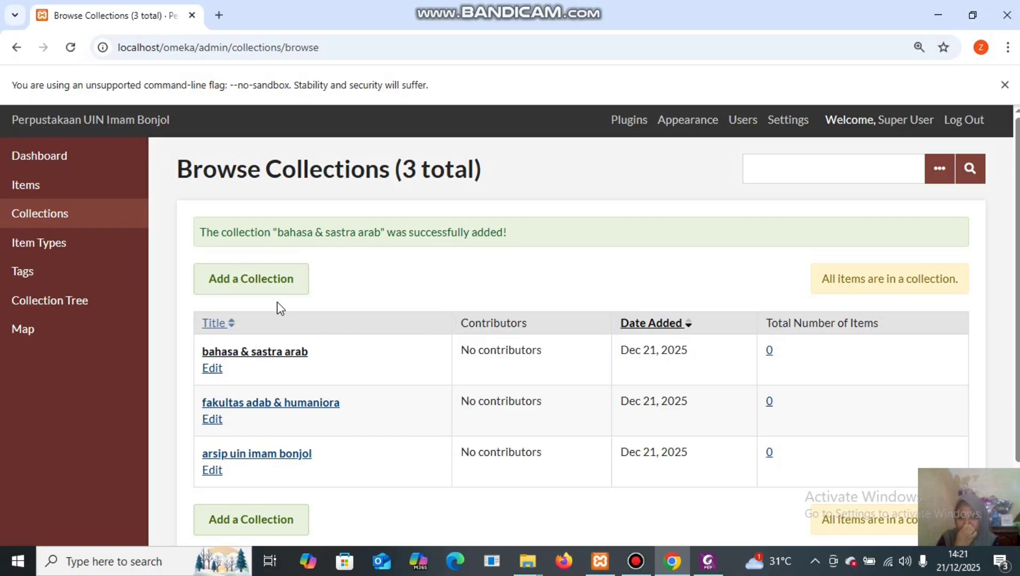
# Start a new collection titled 'diploma tiga ilmu perpustakaan', checked against the PDF.
pyautogui.click(276, 283)
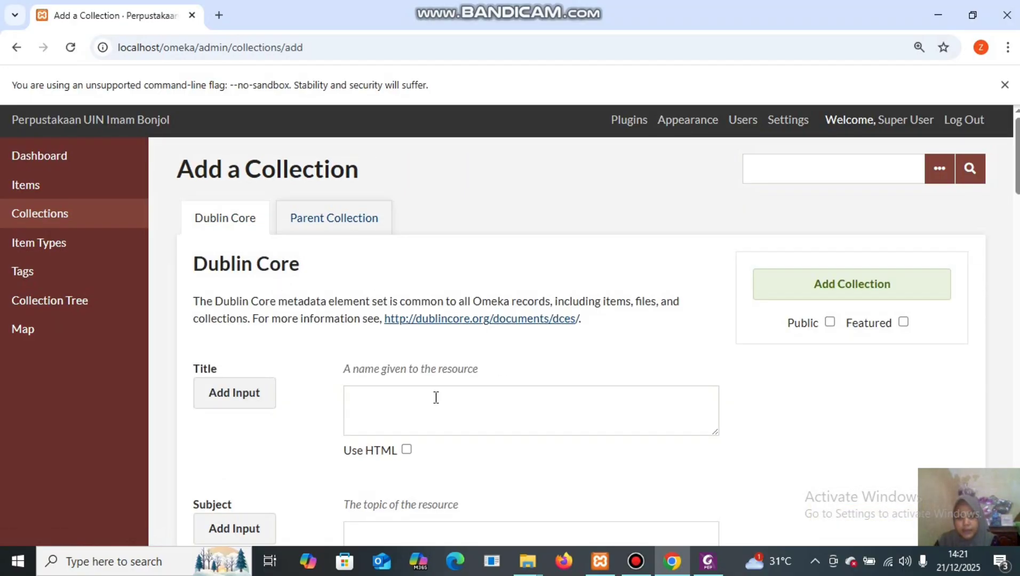
pyautogui.click(435, 393)
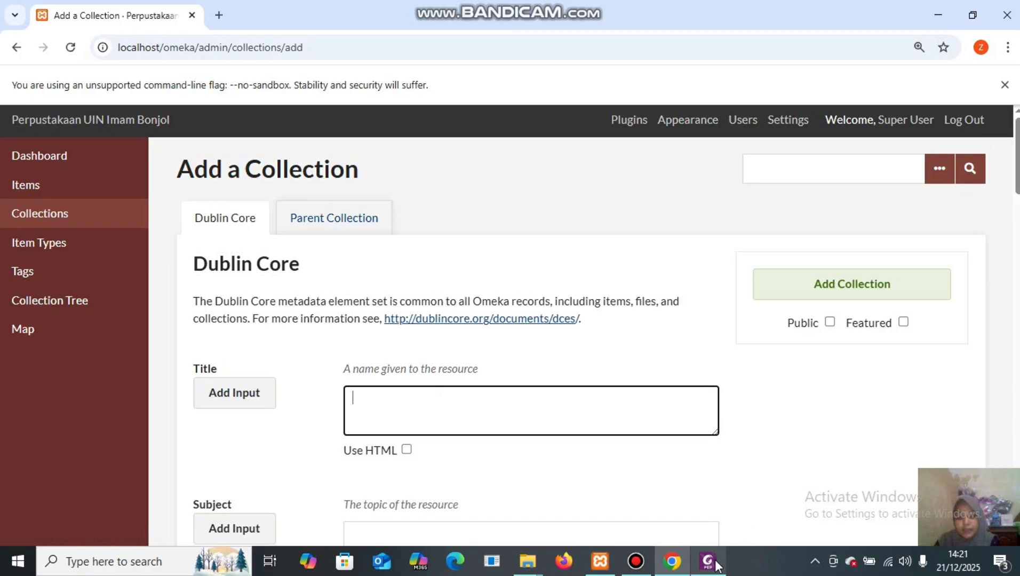
pyautogui.moveTo(718, 564)
pyautogui.click(709, 501)
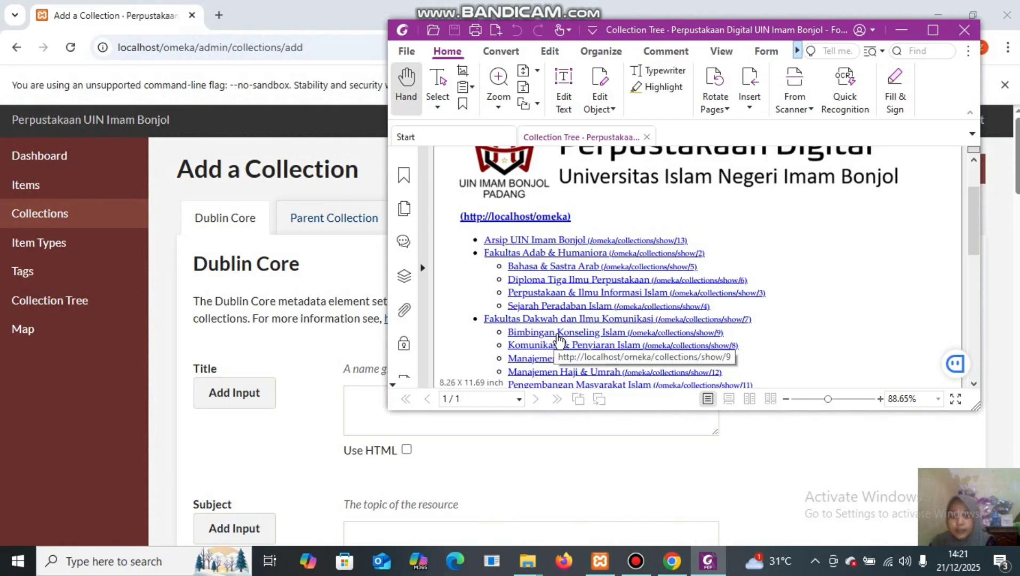
pyautogui.click(363, 409)
pyautogui.write('d')
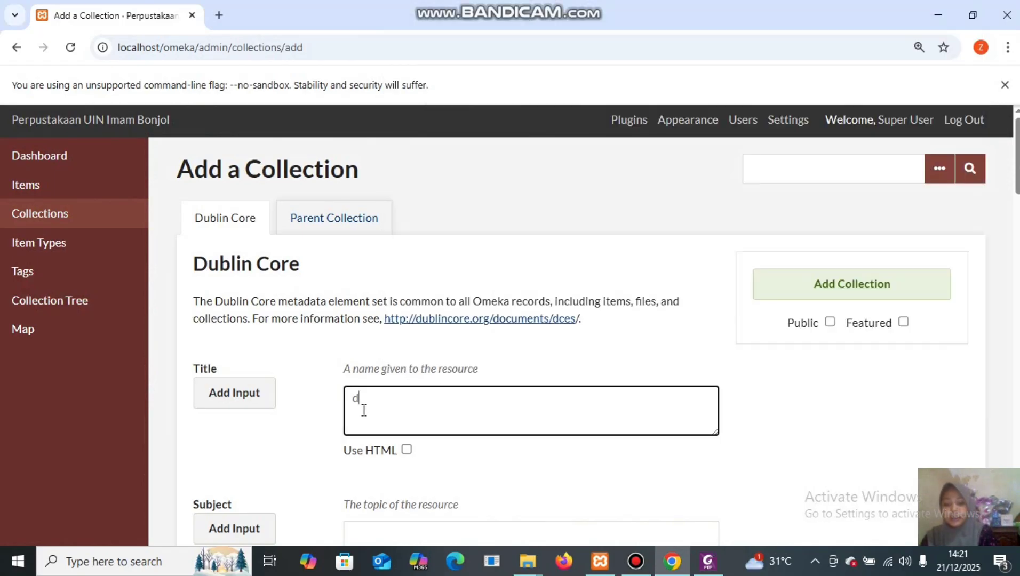
pyautogui.write('iploma i')
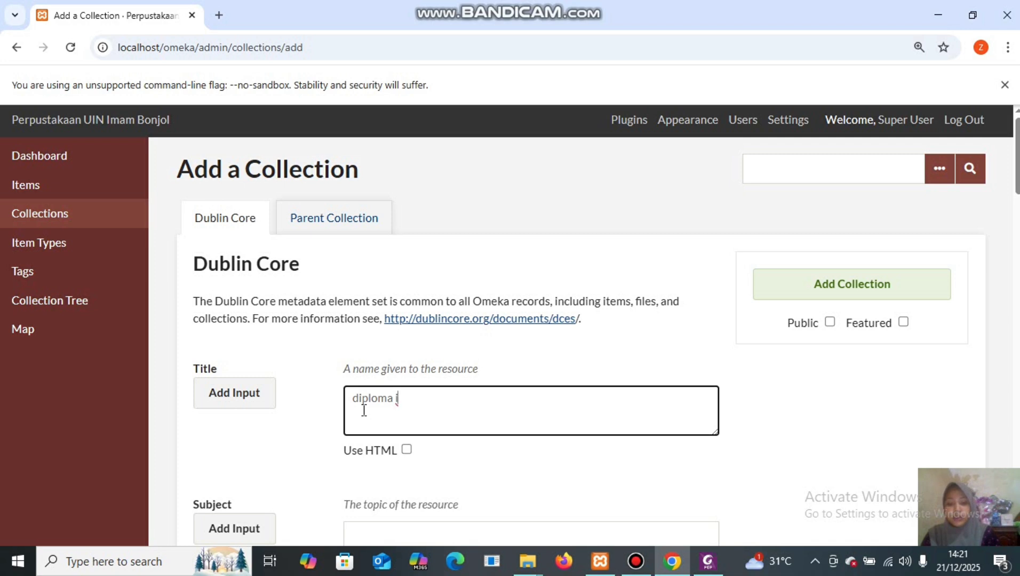
pyautogui.write('lmu')
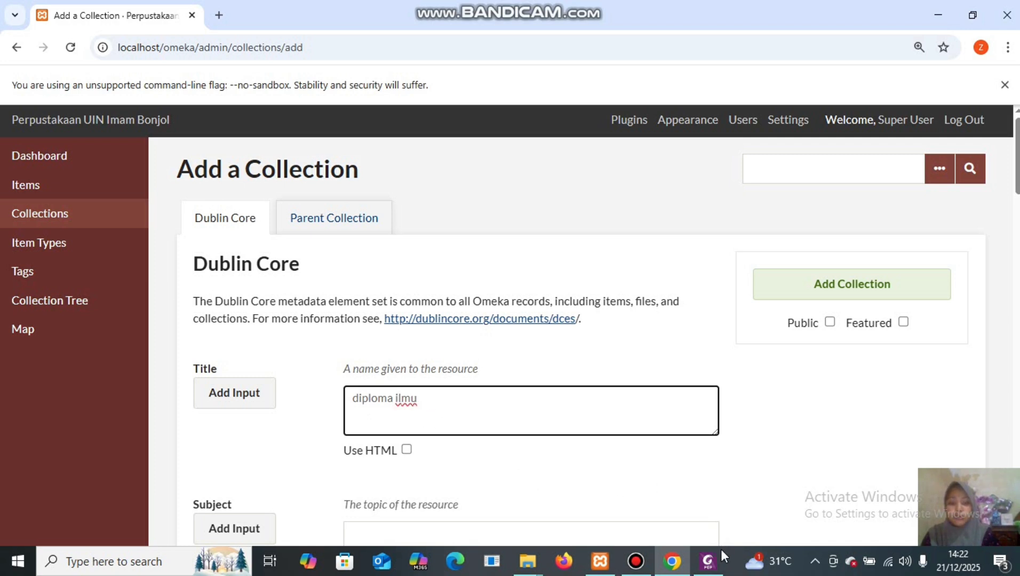
pyautogui.moveTo(710, 565)
pyautogui.moveTo(698, 506)
pyautogui.press('BackSpace')
pyautogui.press('BackSpace')
pyautogui.press('BackSpace')
pyautogui.press('BackSpace')
pyautogui.press('BackSpace')
pyautogui.press('BackSpace')
pyautogui.write('a tig')
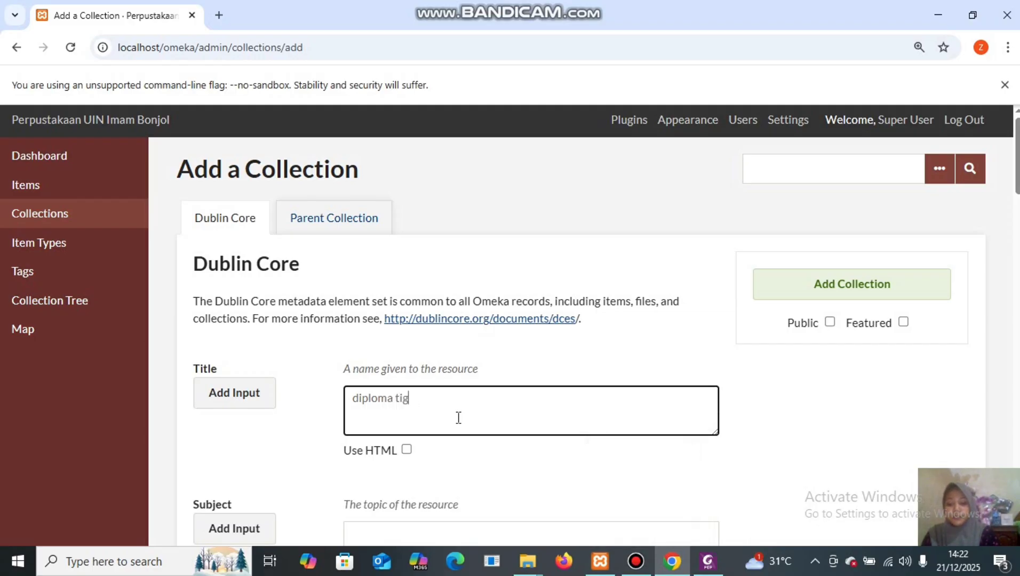
pyautogui.write('a ilmu p')
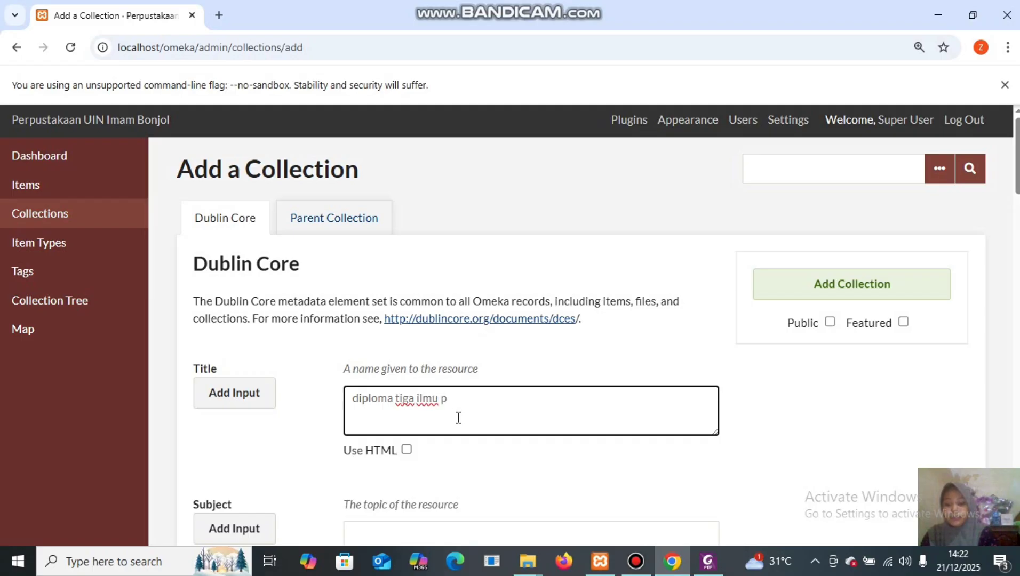
pyautogui.write('erpustakaan')
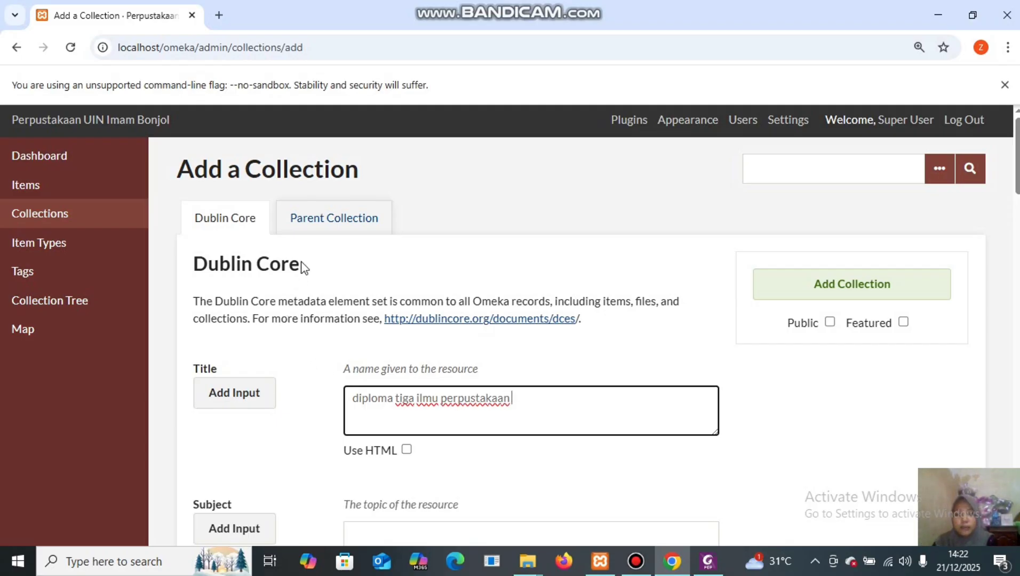
# Place it under fakultas adab & humaniora, make it public, and save it.
pyautogui.click(320, 219)
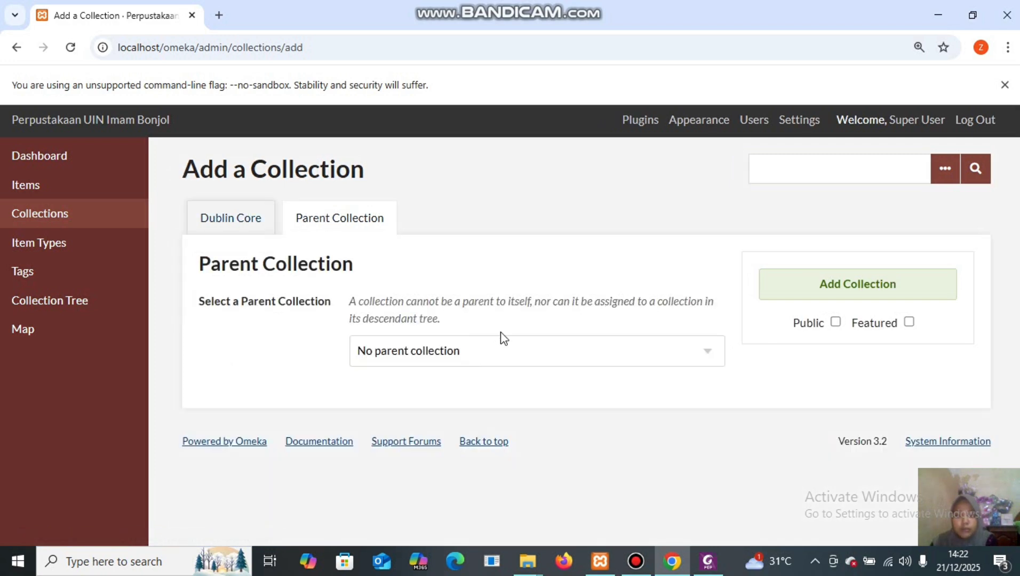
pyautogui.click(596, 353)
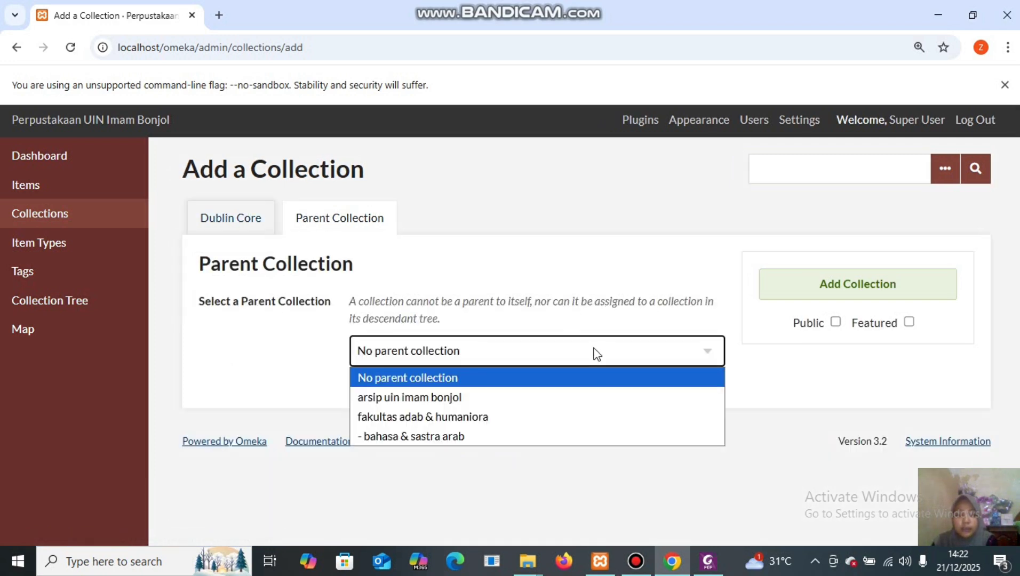
pyautogui.click(547, 417)
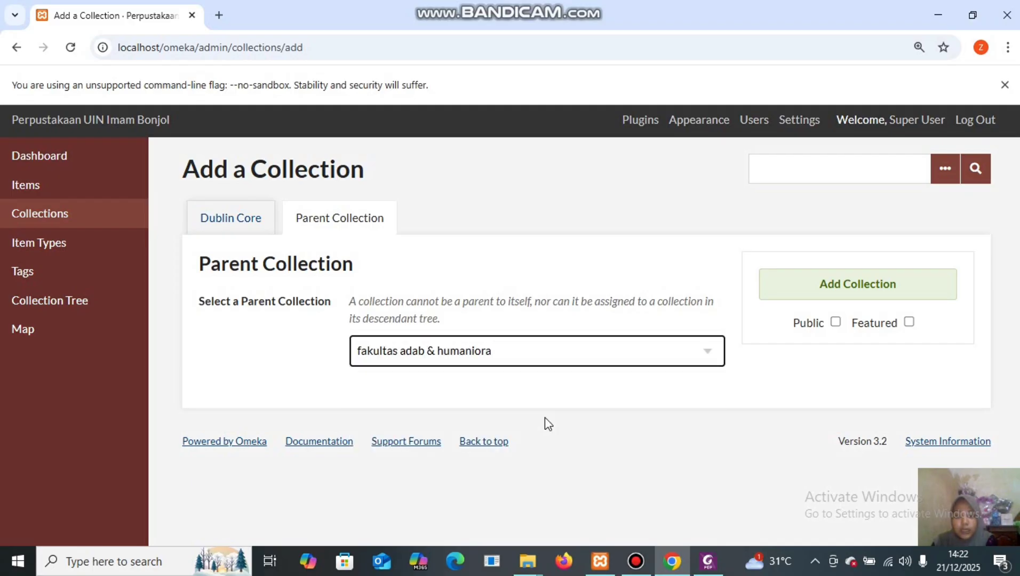
pyautogui.click(835, 322)
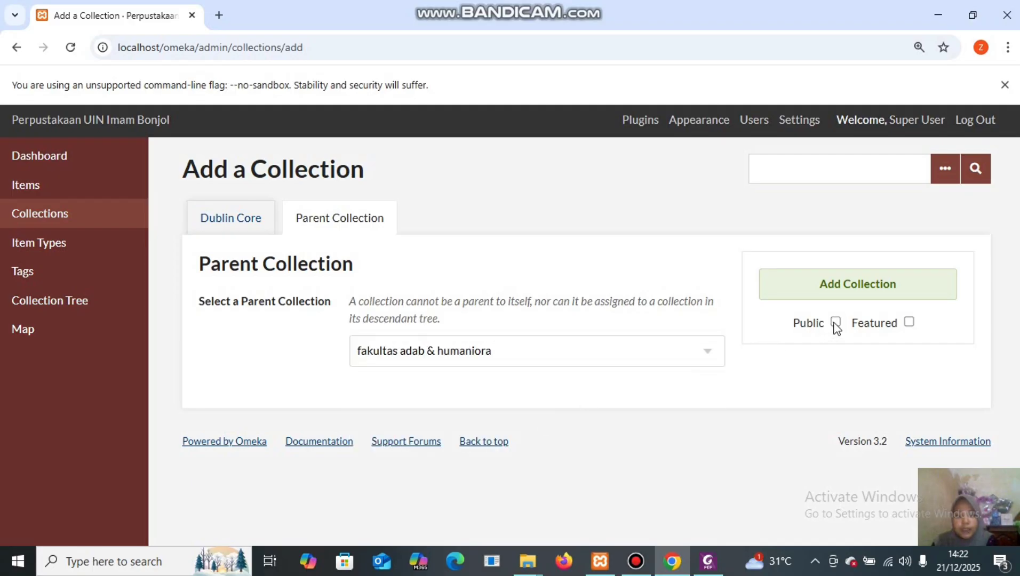
pyautogui.click(868, 286)
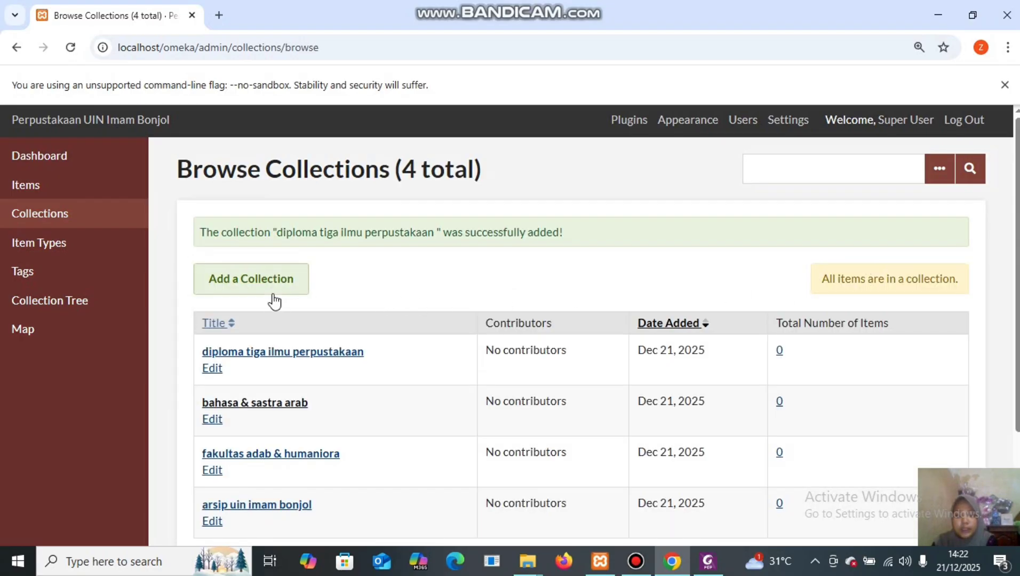
# Start a new collection and type 'perpustakaan' as the beginning of its title.
pyautogui.click(262, 277)
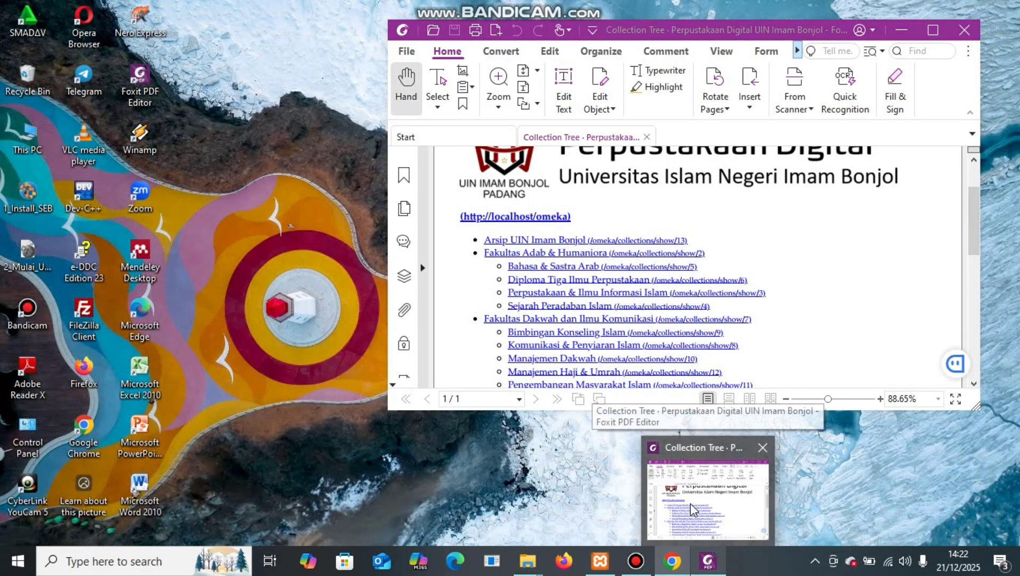
pyautogui.click(691, 504)
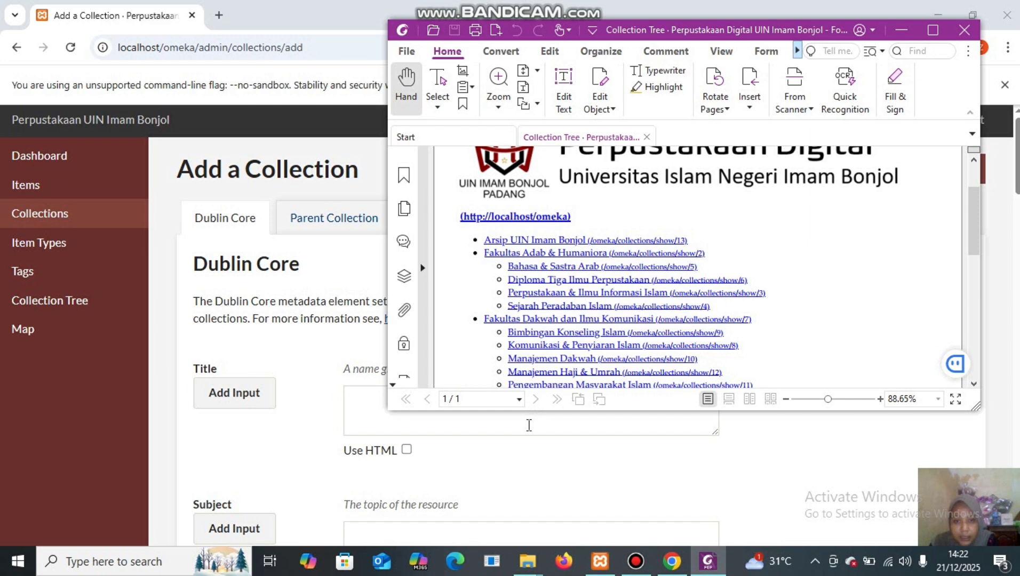
pyautogui.click(529, 425)
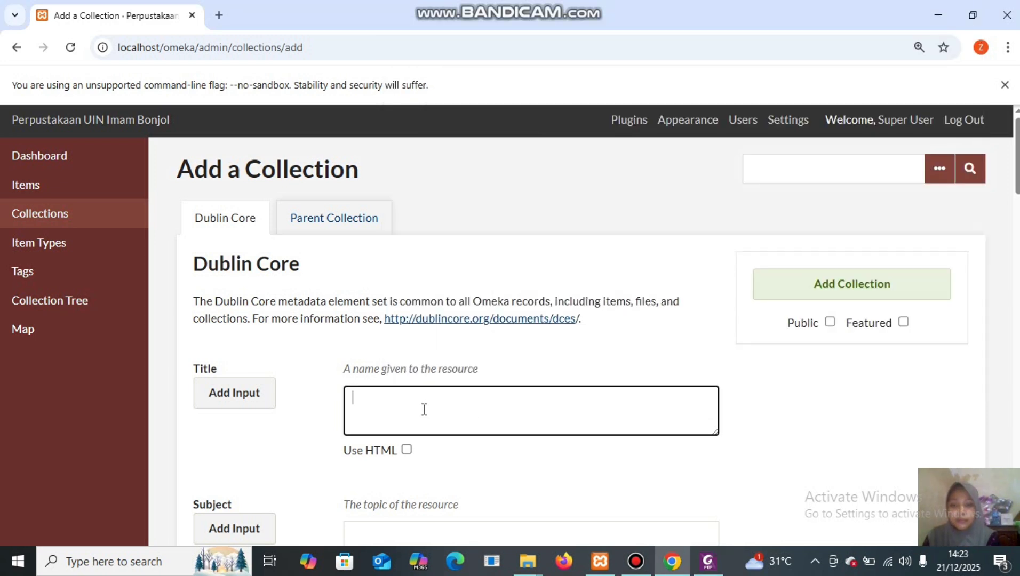
pyautogui.write('per')
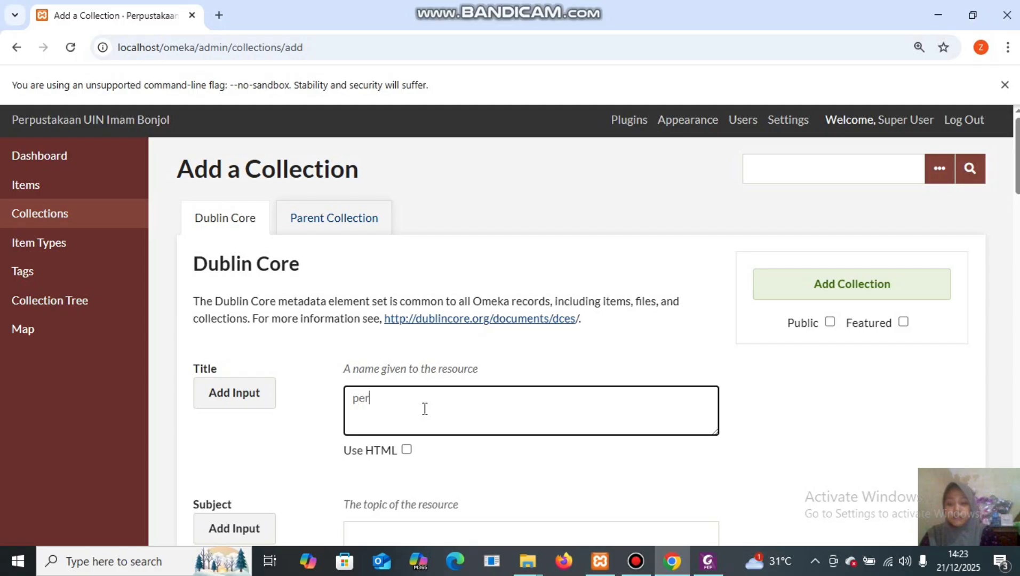
pyautogui.write('pust')
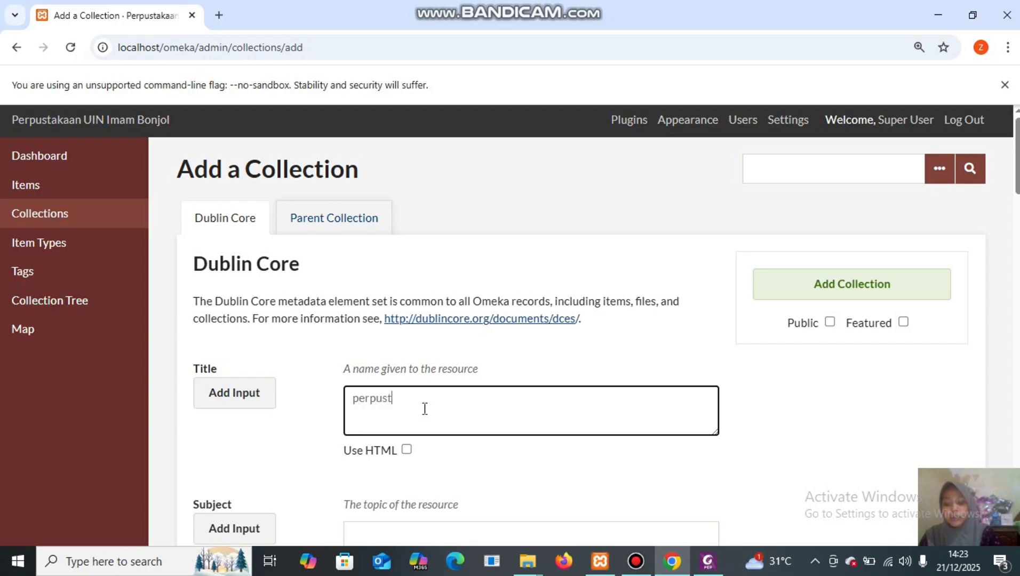
pyautogui.write('akaan &')
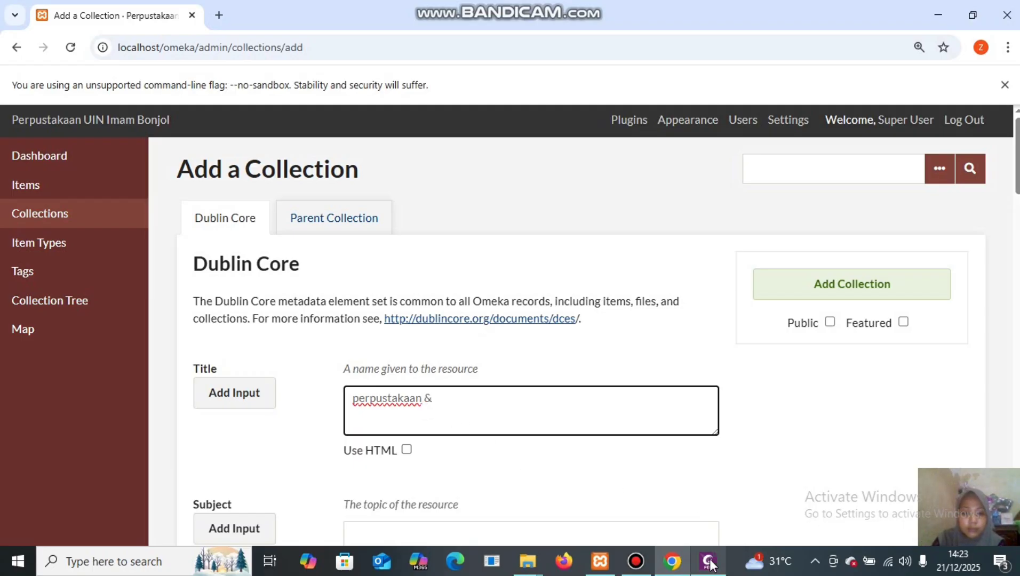
# Resize the browser to consult the PDF, then complete the title 'perpustakaan & ilmu informasi islam'.
pyautogui.moveTo(710, 567)
pyautogui.moveTo(697, 521)
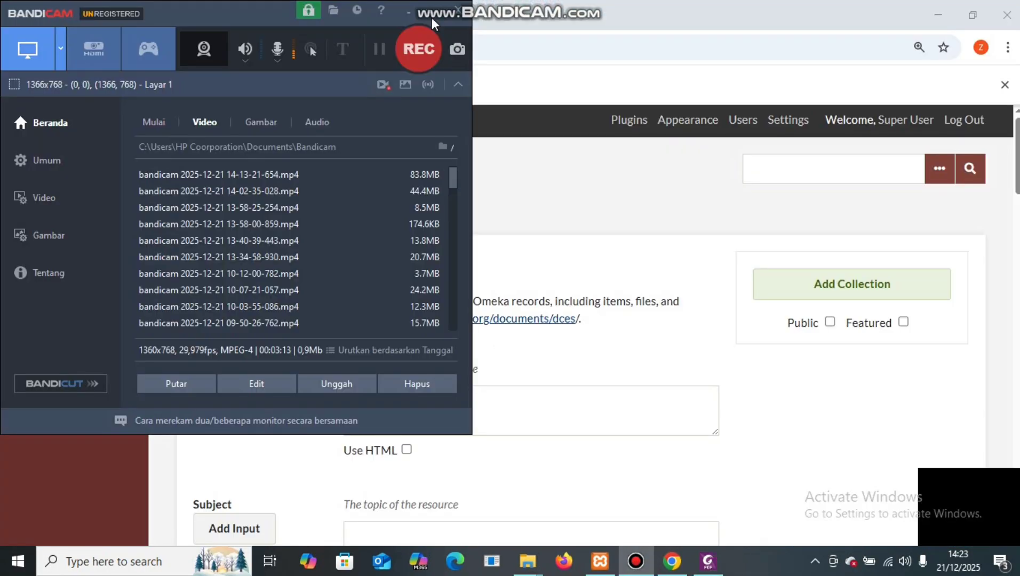
pyautogui.press('F12')
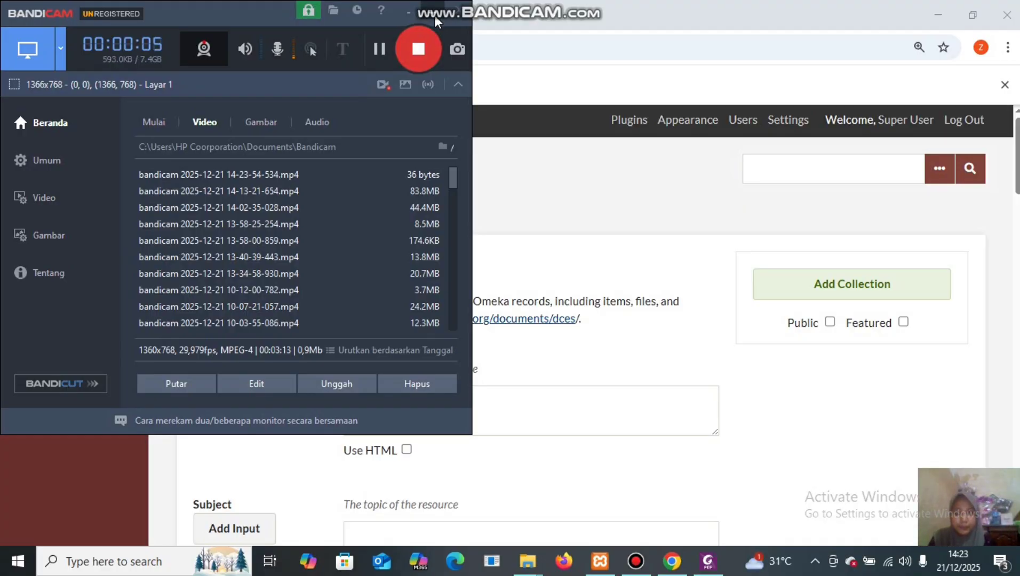
pyautogui.click(434, 16)
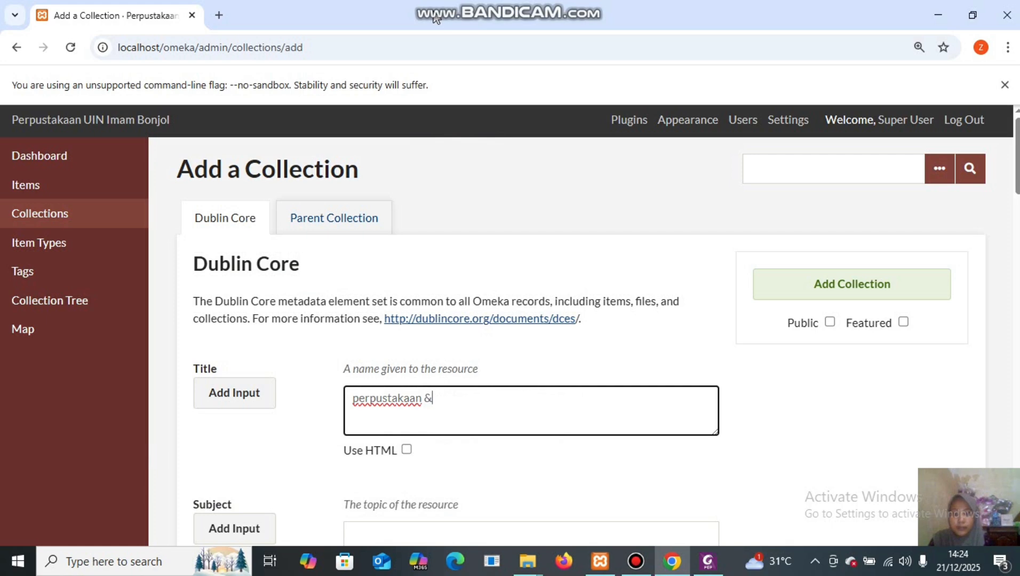
pyautogui.moveTo(613, 16); pyautogui.dragTo(722, 337)
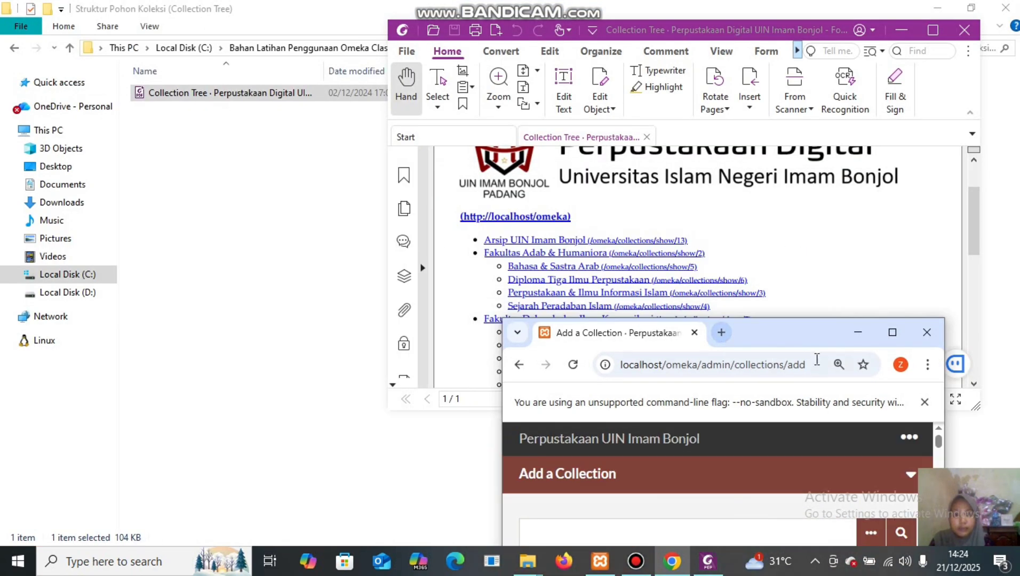
pyautogui.click(899, 332)
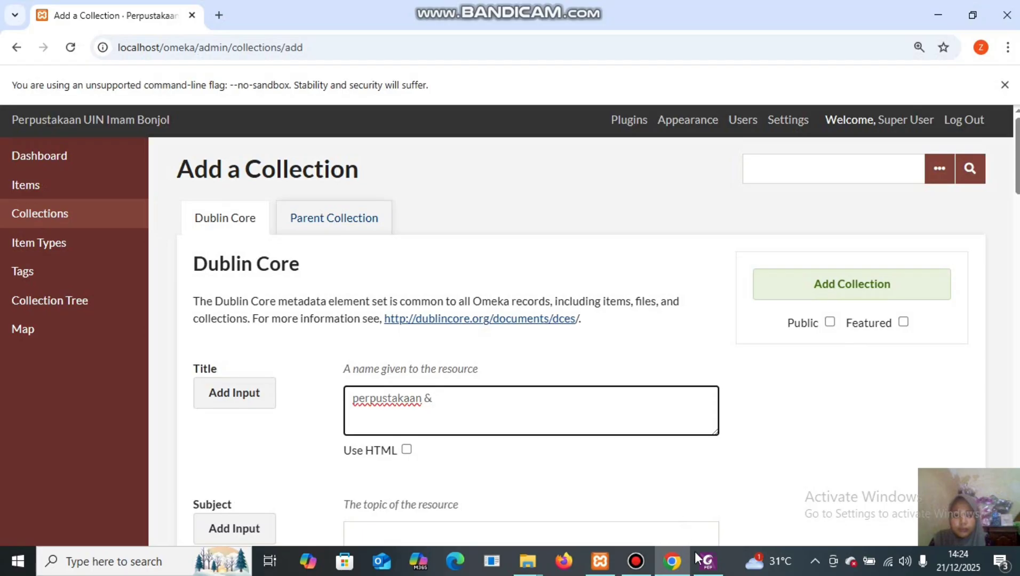
pyautogui.moveTo(708, 560)
pyautogui.moveTo(673, 503)
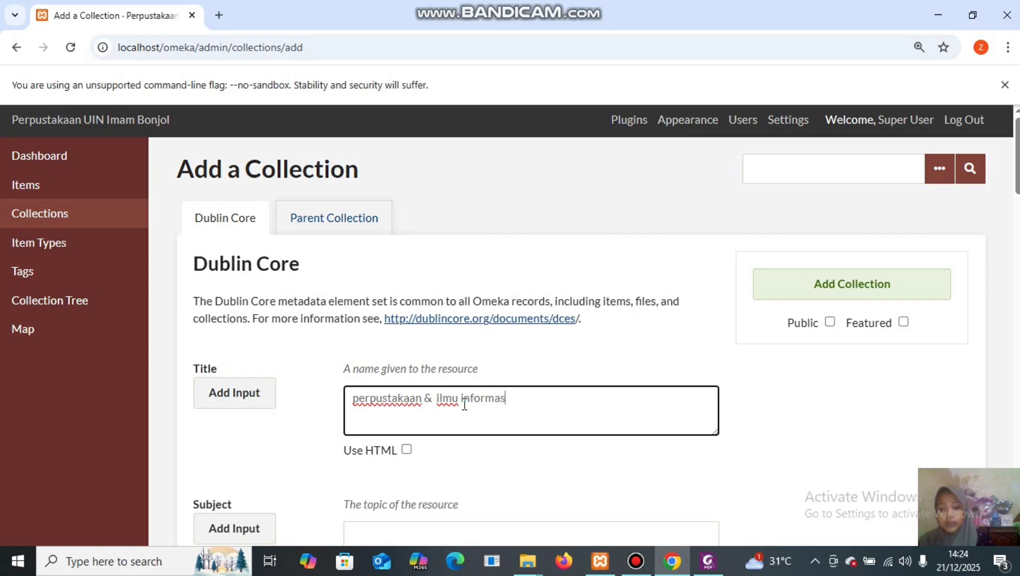
pyautogui.write('informasi islam')
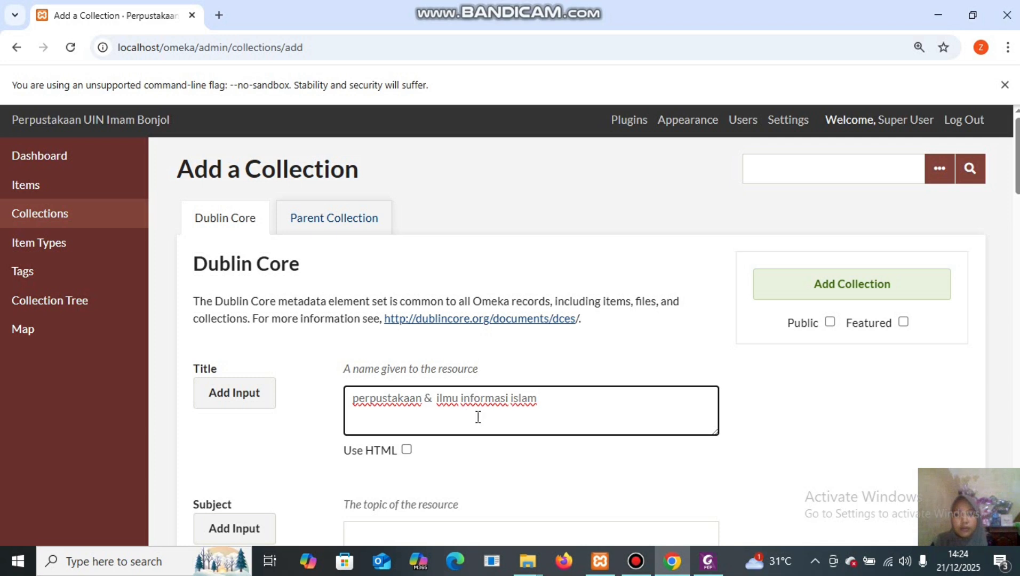
# Set the parent to fakultas adab & humaniora and save the collection.
pyautogui.click(341, 228)
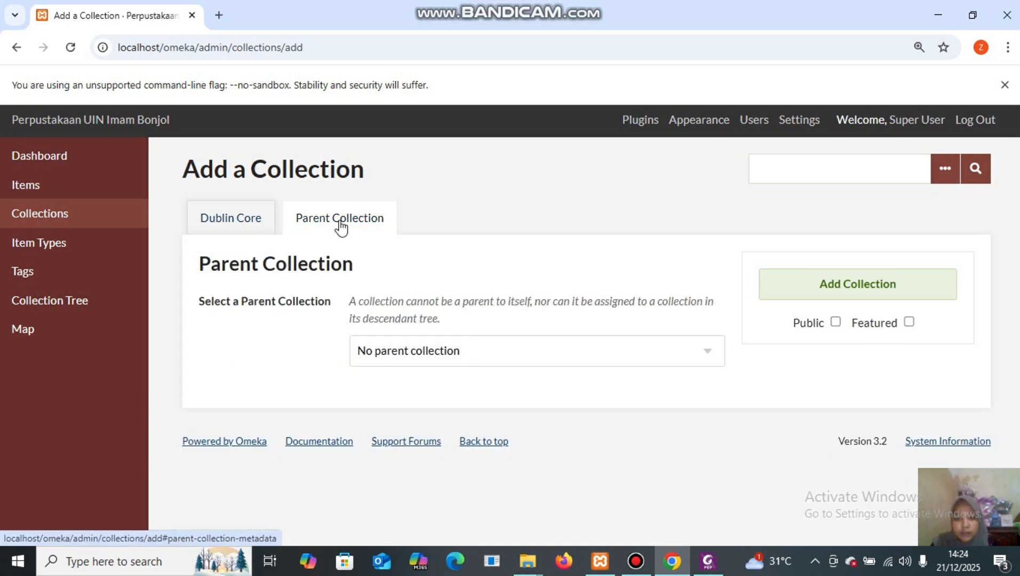
pyautogui.click(672, 356)
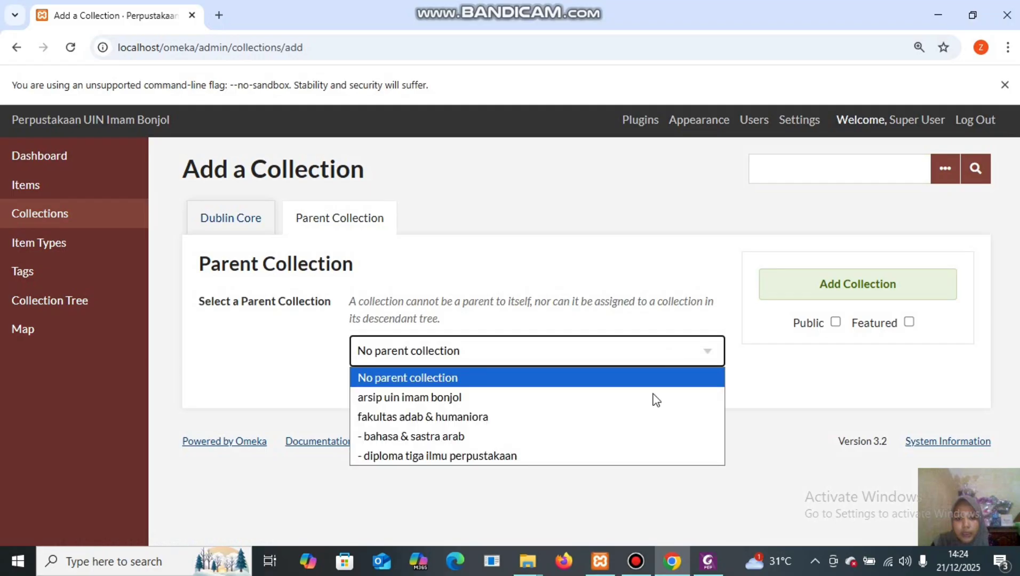
pyautogui.click(625, 422)
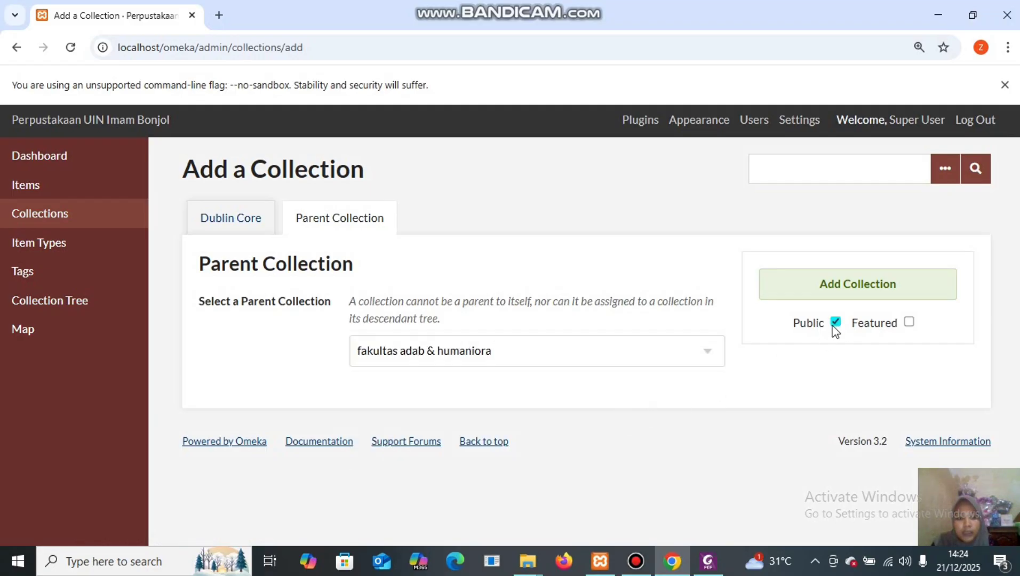
pyautogui.click(850, 276)
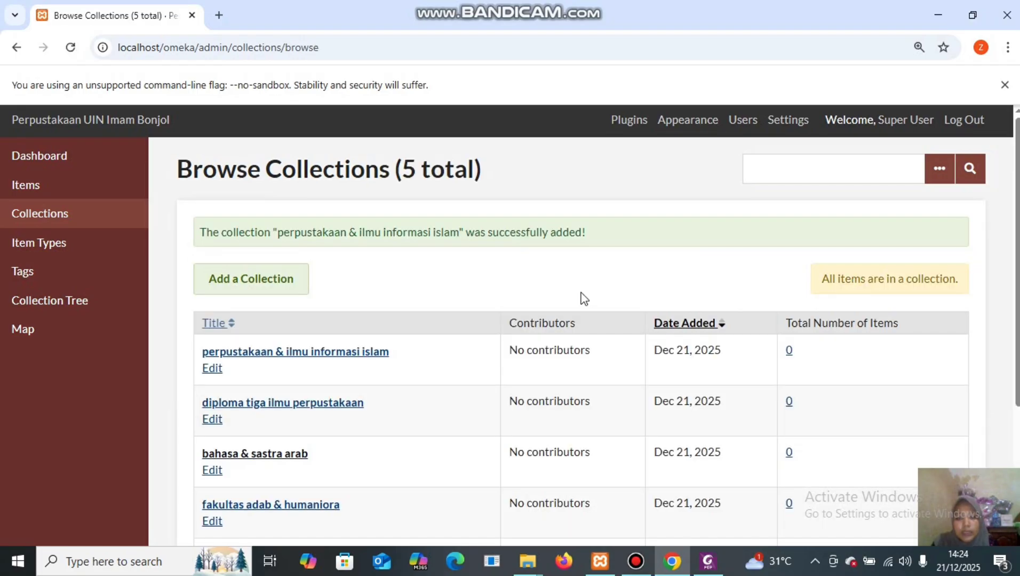
# Add 'sejarah peradaban islam' as a public collection under fakultas adab & humaniora.
pyautogui.click(291, 279)
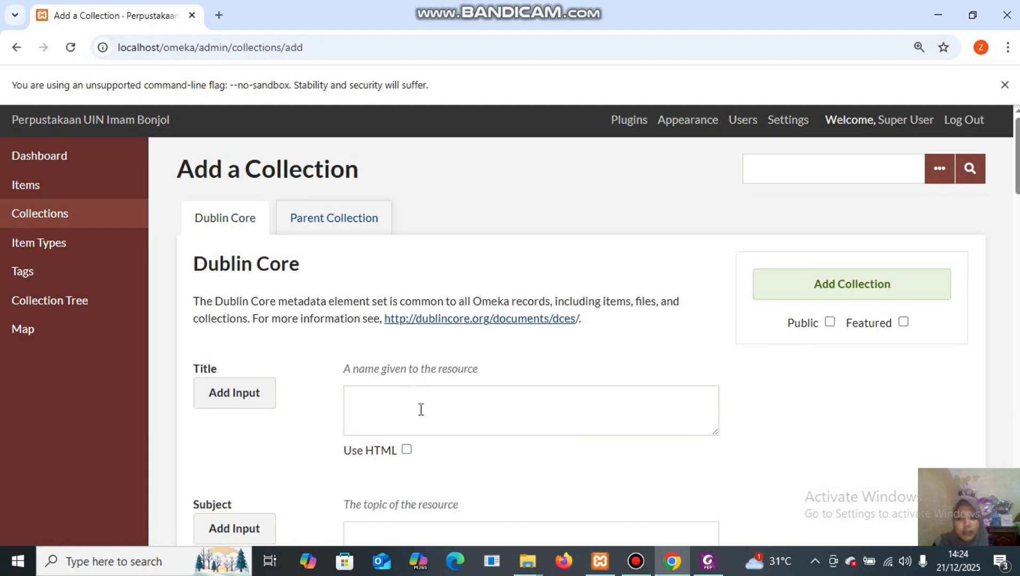
pyautogui.click(709, 565)
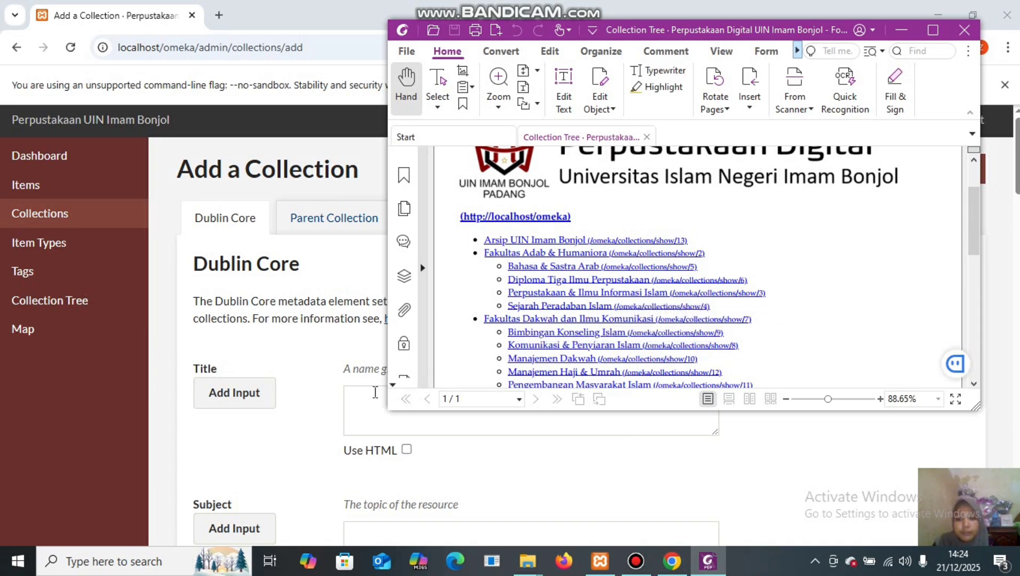
pyautogui.click(368, 402)
pyautogui.write('se')
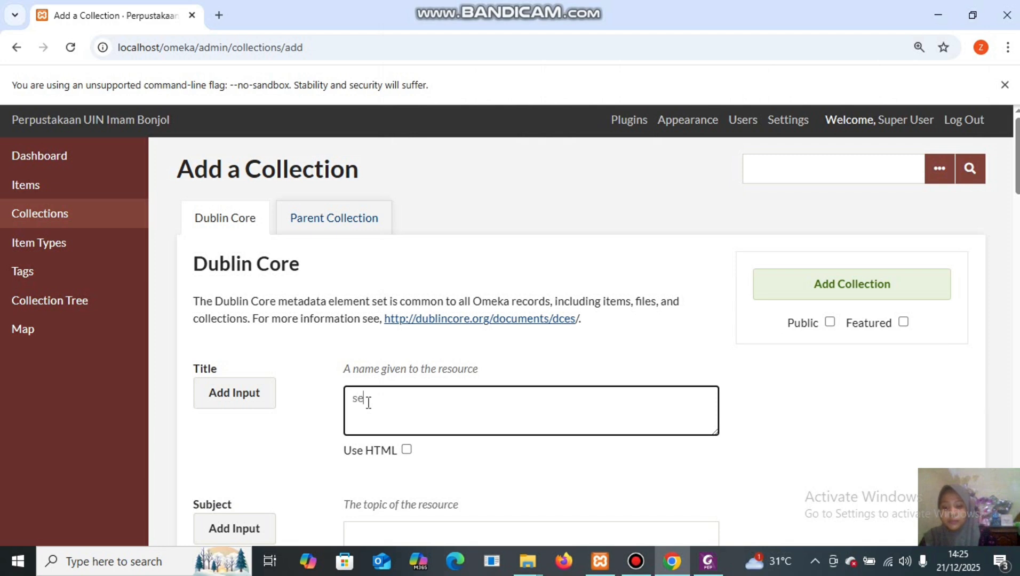
pyautogui.write('jarah')
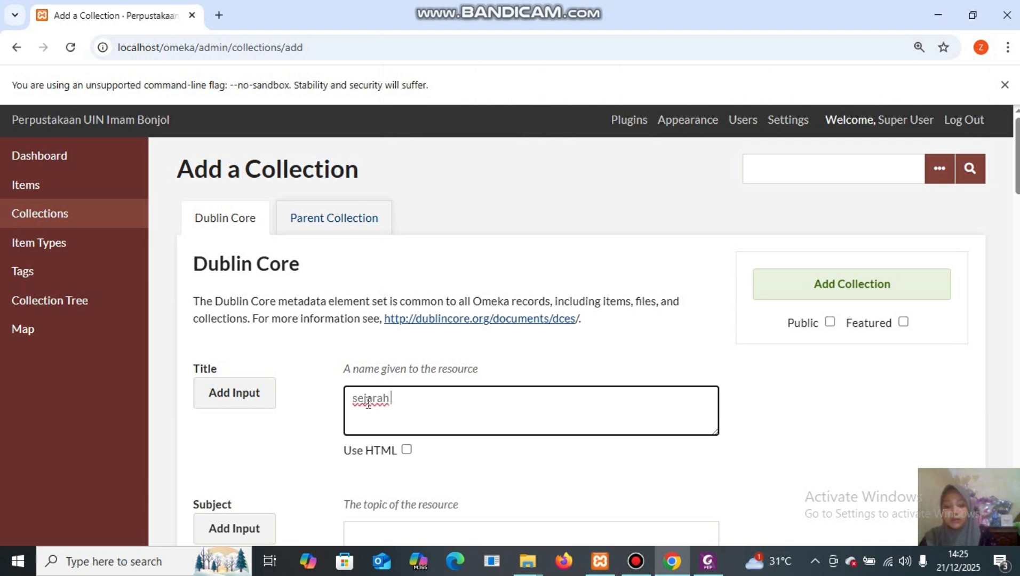
pyautogui.write(' perada')
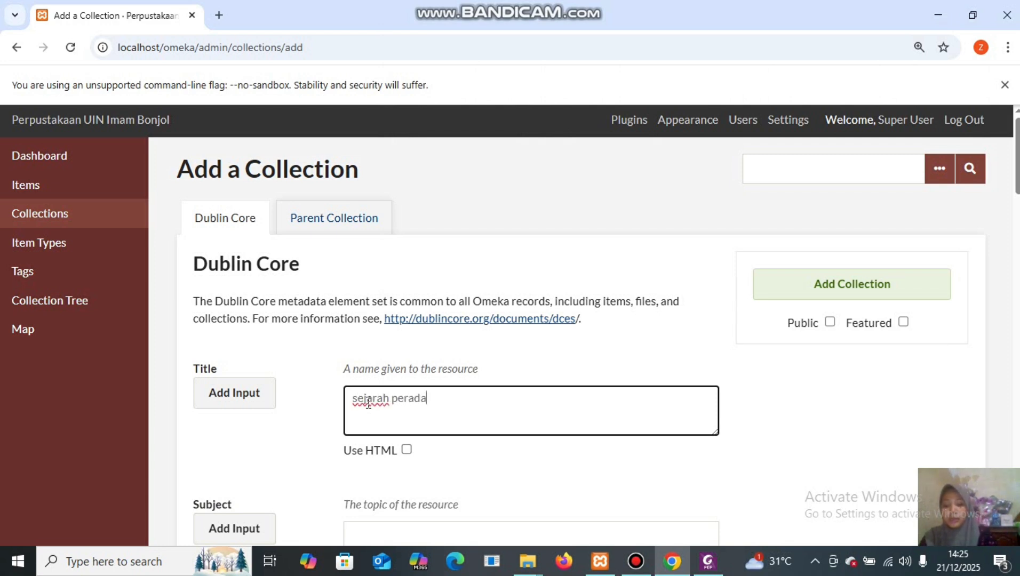
pyautogui.write('ban islam')
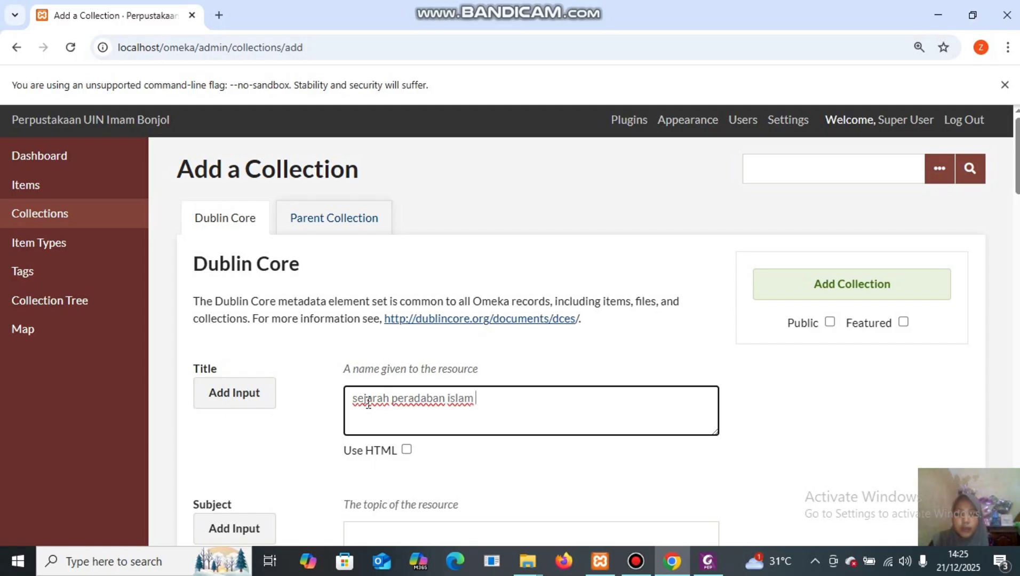
pyautogui.click(338, 229)
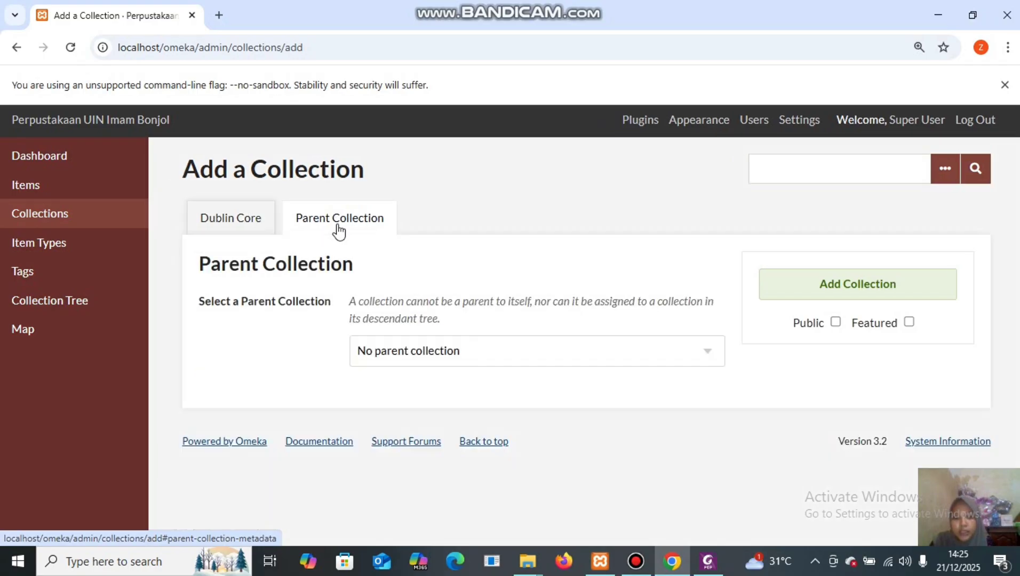
pyautogui.click(572, 358)
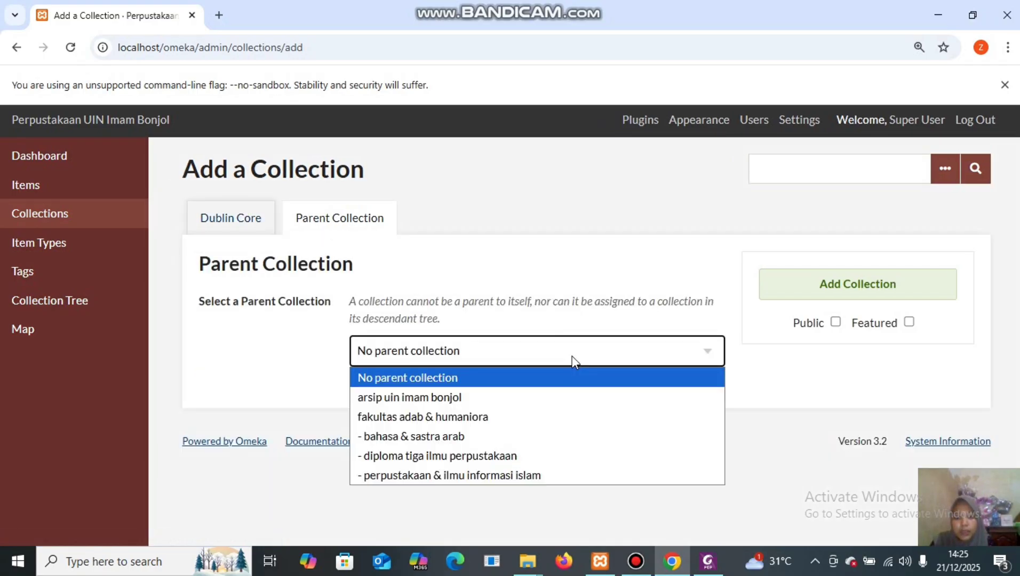
pyautogui.click(529, 417)
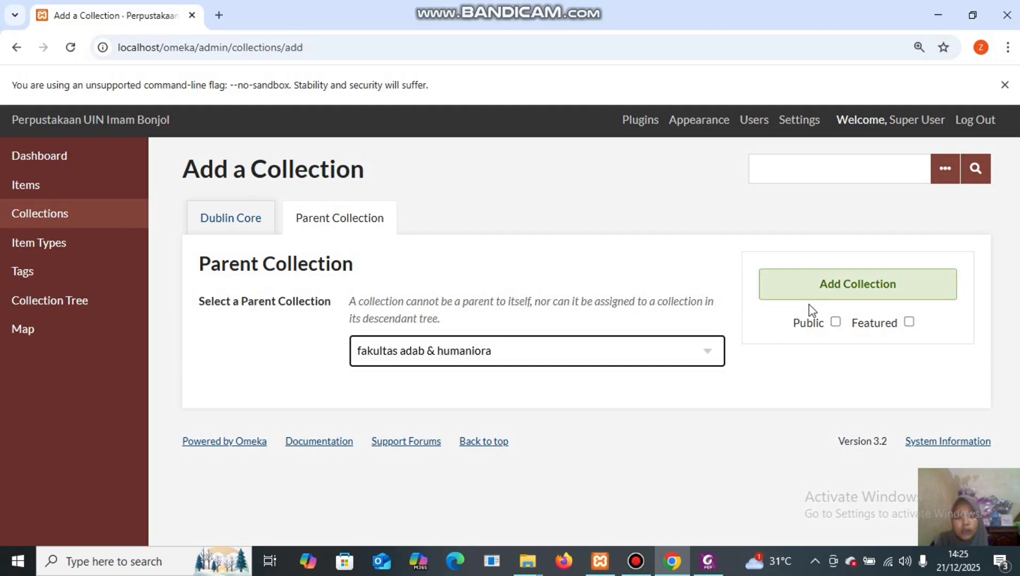
pyautogui.click(828, 321)
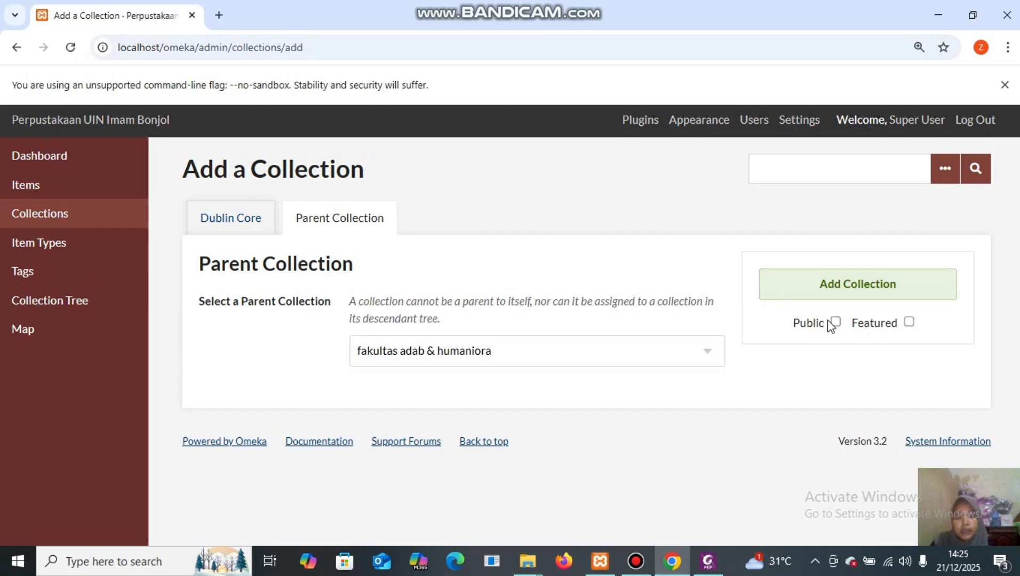
pyautogui.click(848, 285)
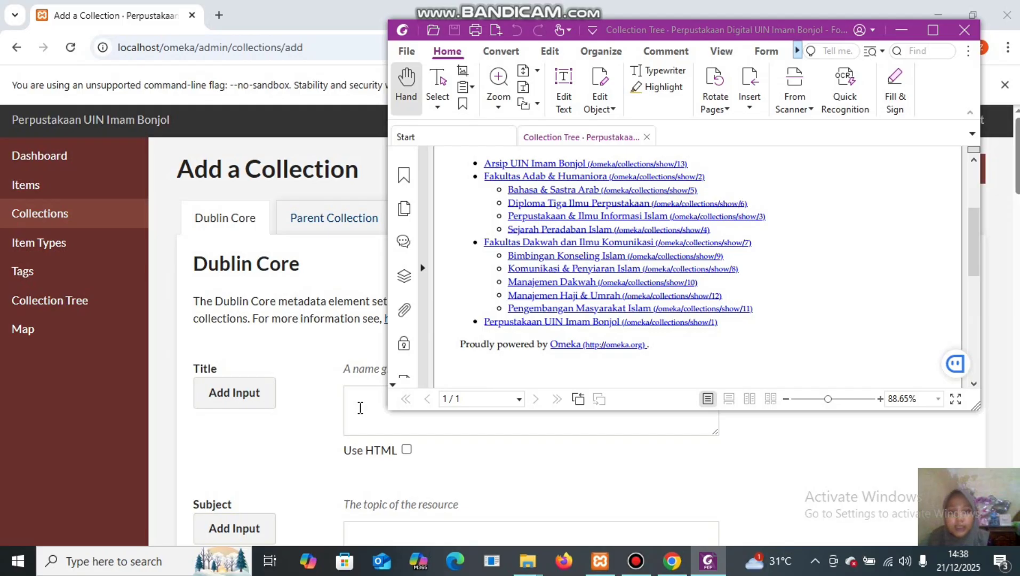
# Add the public top-level collection 'fakultas dakwah dan ilmu komunikasi', verifying the title against the PDF.
pyautogui.click(360, 408)
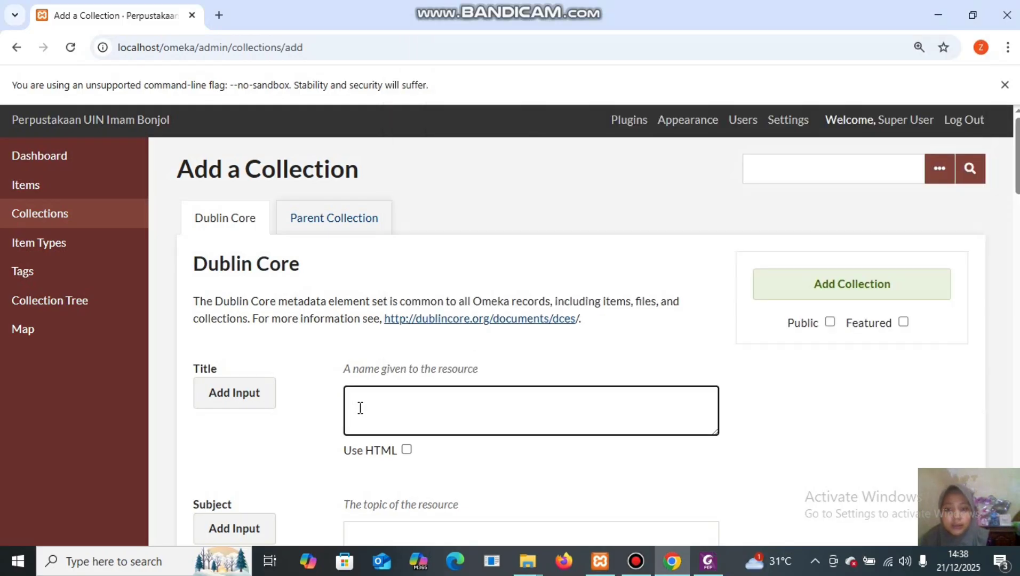
pyautogui.click(708, 561)
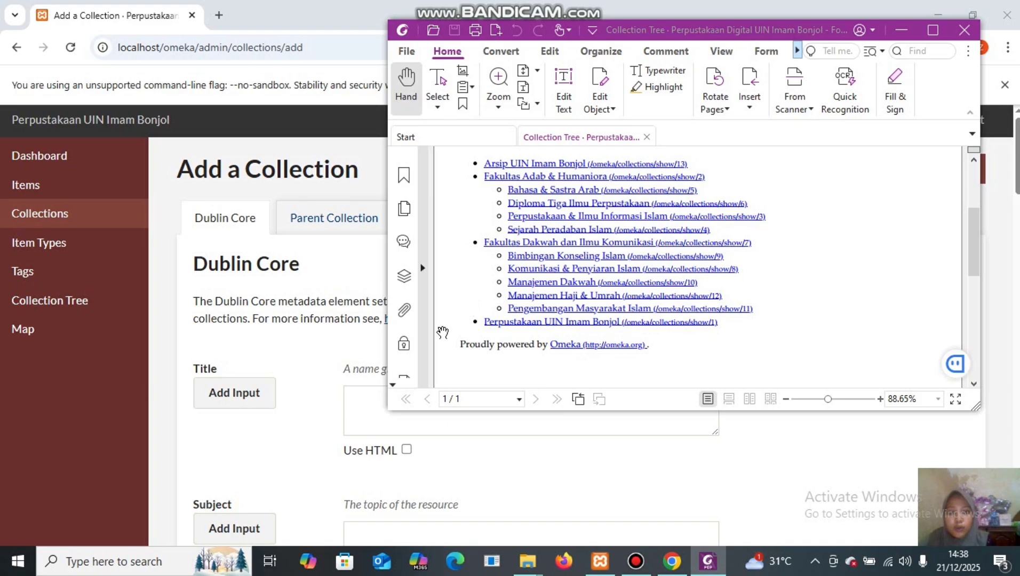
pyautogui.click(358, 405)
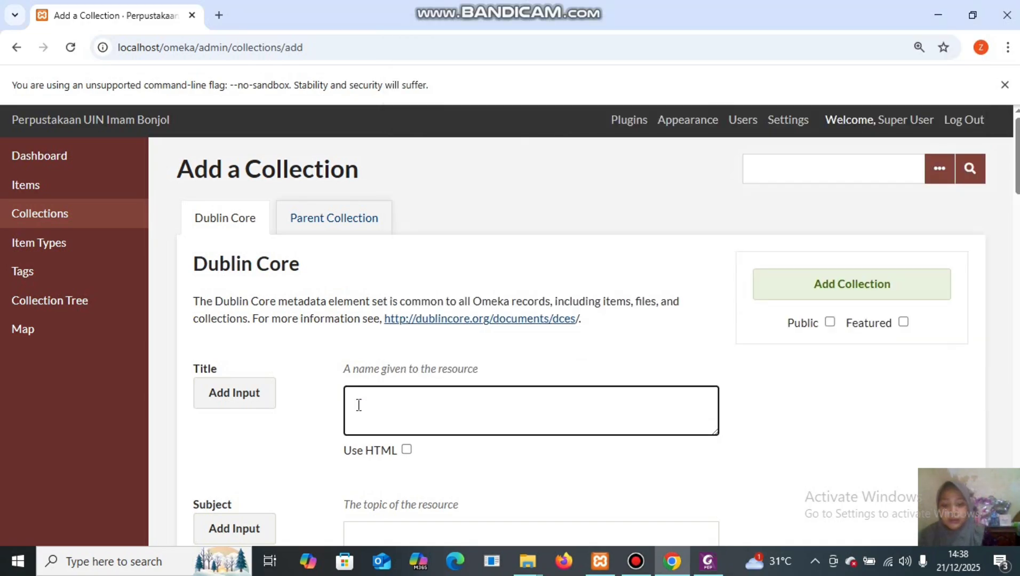
pyautogui.write('fakult')
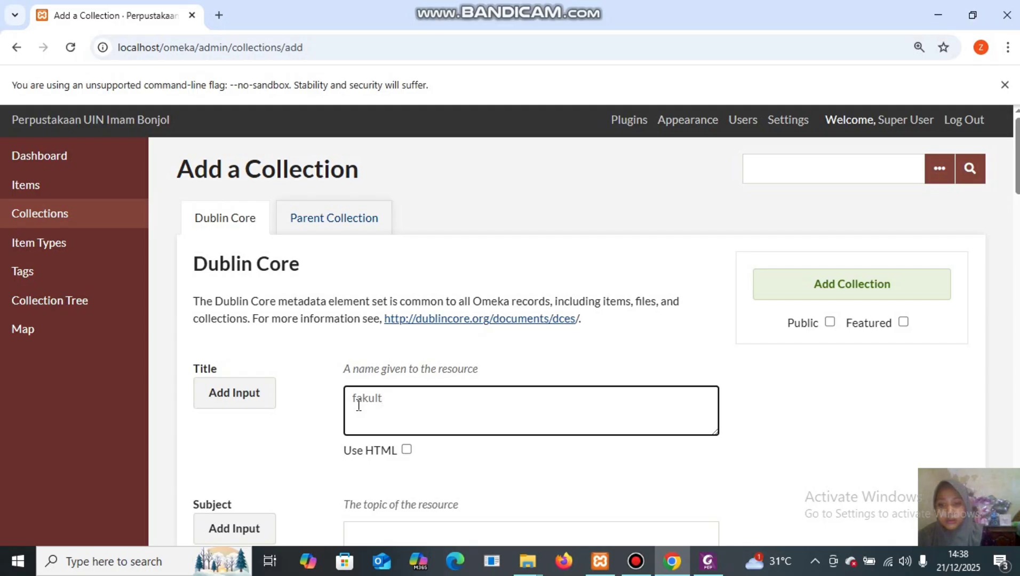
pyautogui.write('as dakwah d')
pyautogui.write('a')
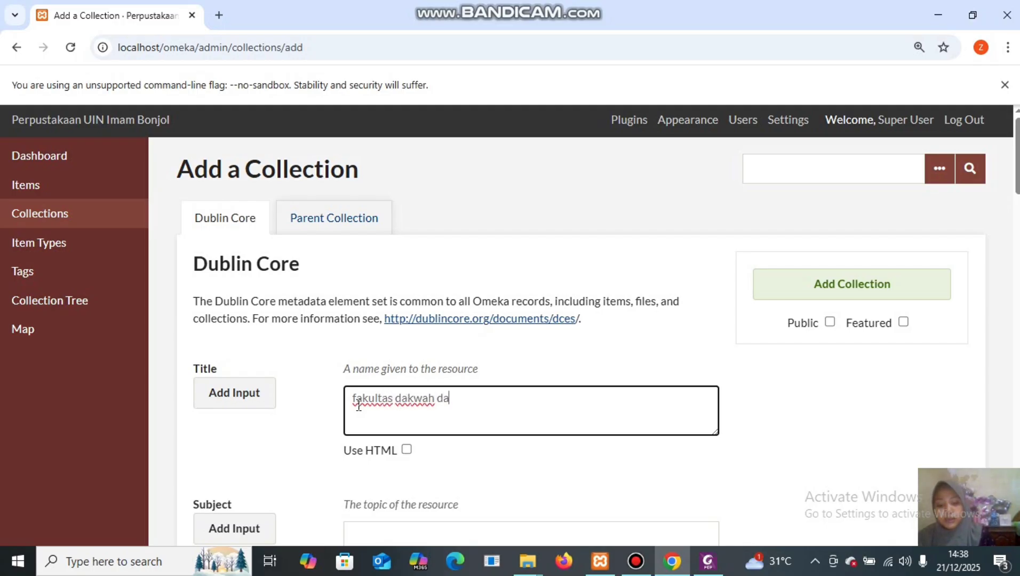
pyautogui.write('n ilmu kom')
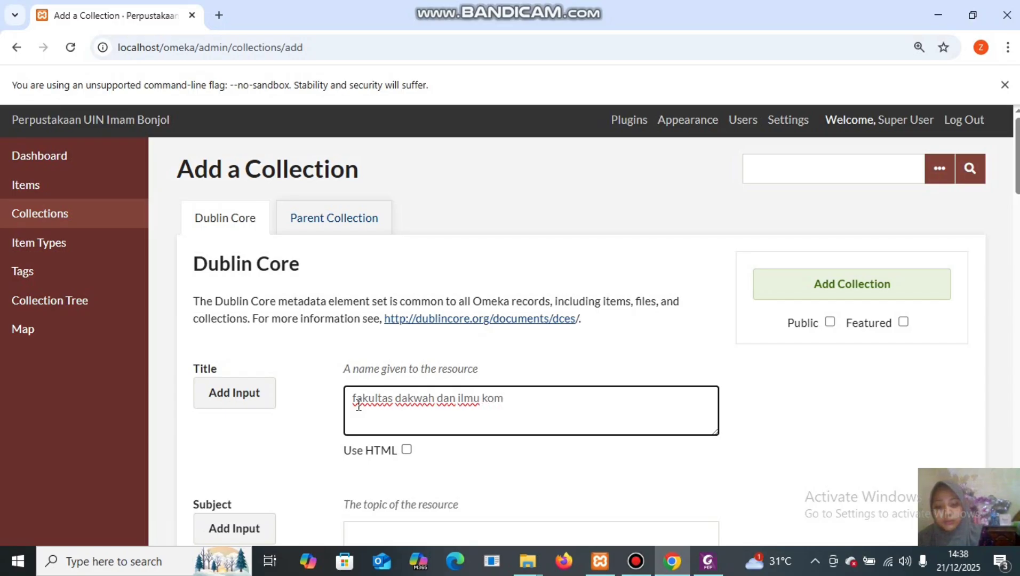
pyautogui.write('unikas')
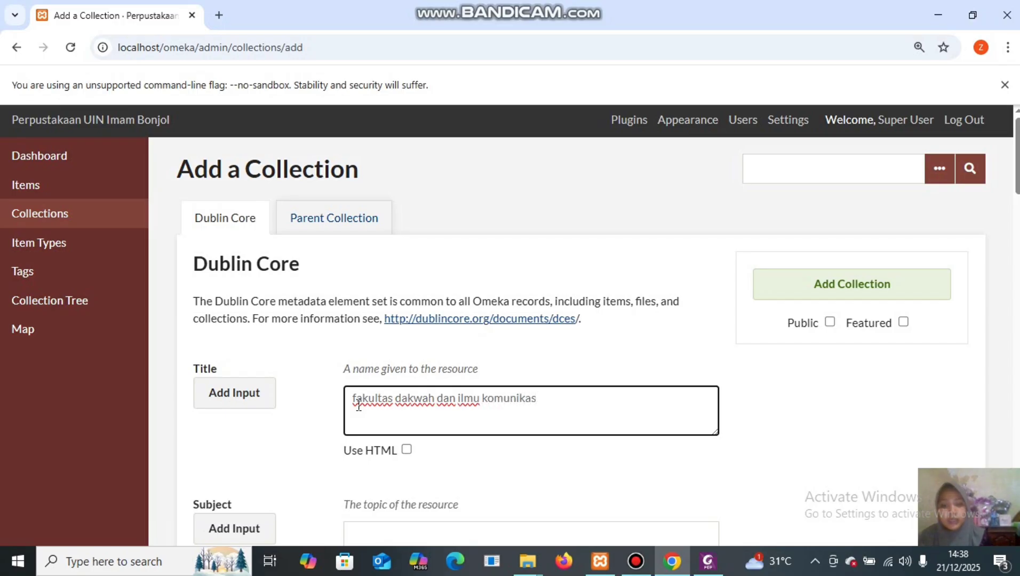
pyautogui.write('i')
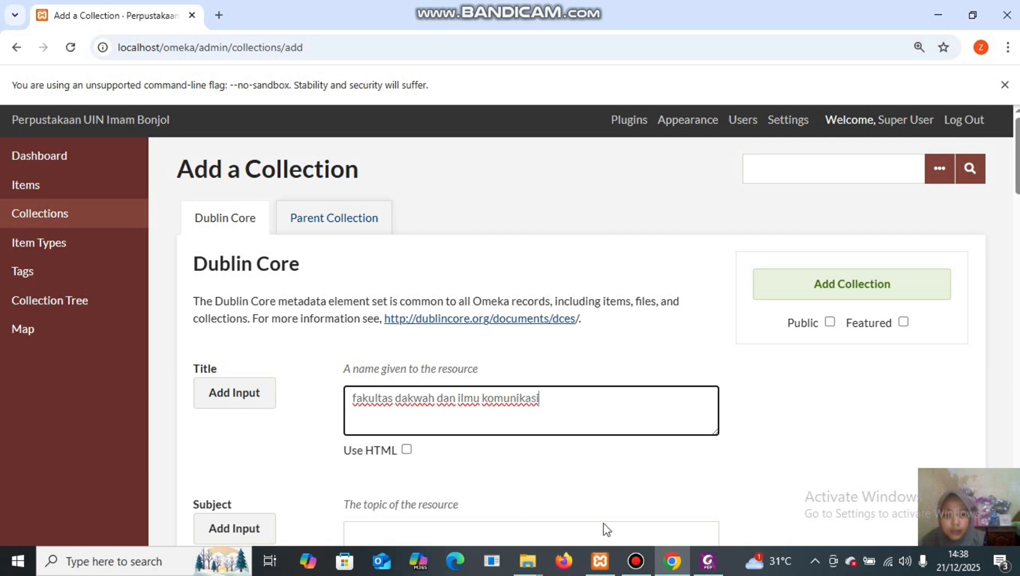
pyautogui.click(708, 562)
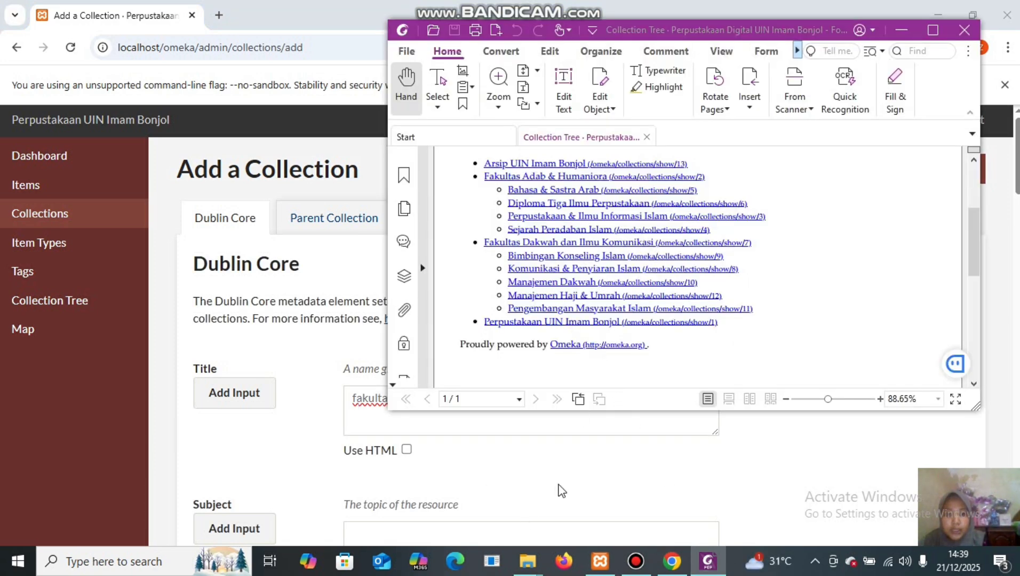
pyautogui.click(547, 473)
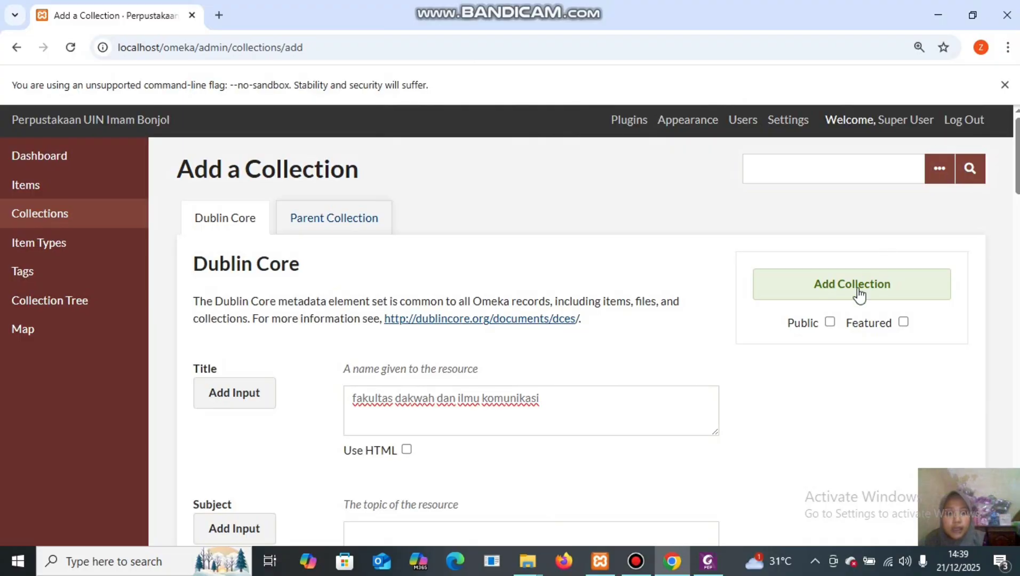
pyautogui.click(830, 324)
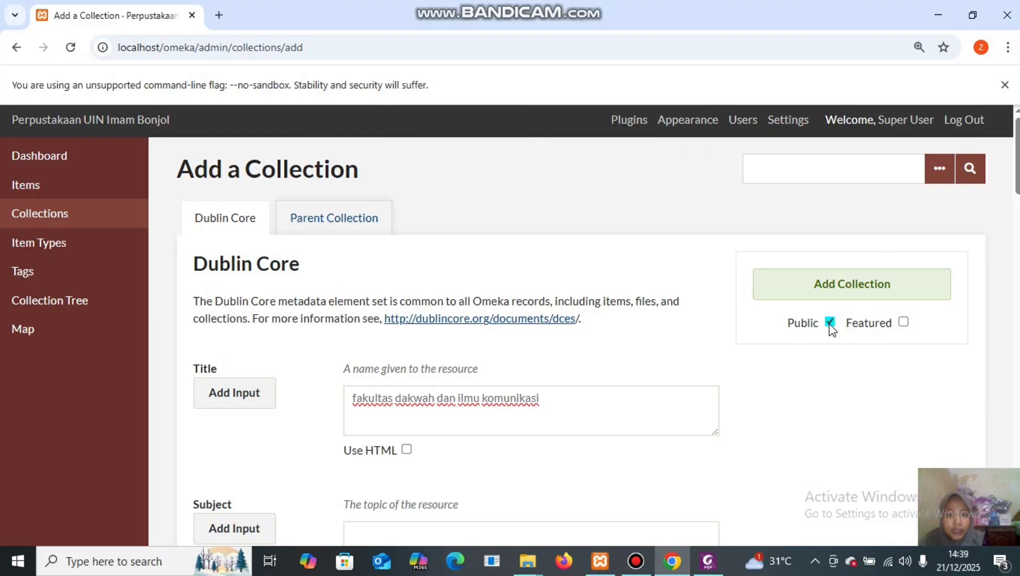
pyautogui.click(840, 296)
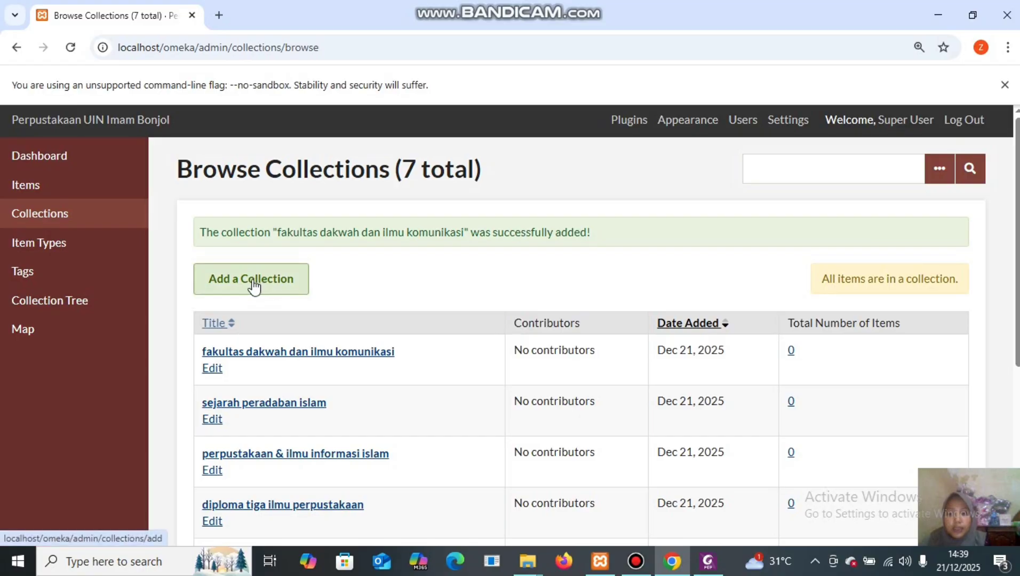
# Add 'Bimbingan konseling islam' under parent fakultas dakwah dan ilmu komunikasi and save it.
pyautogui.click(224, 284)
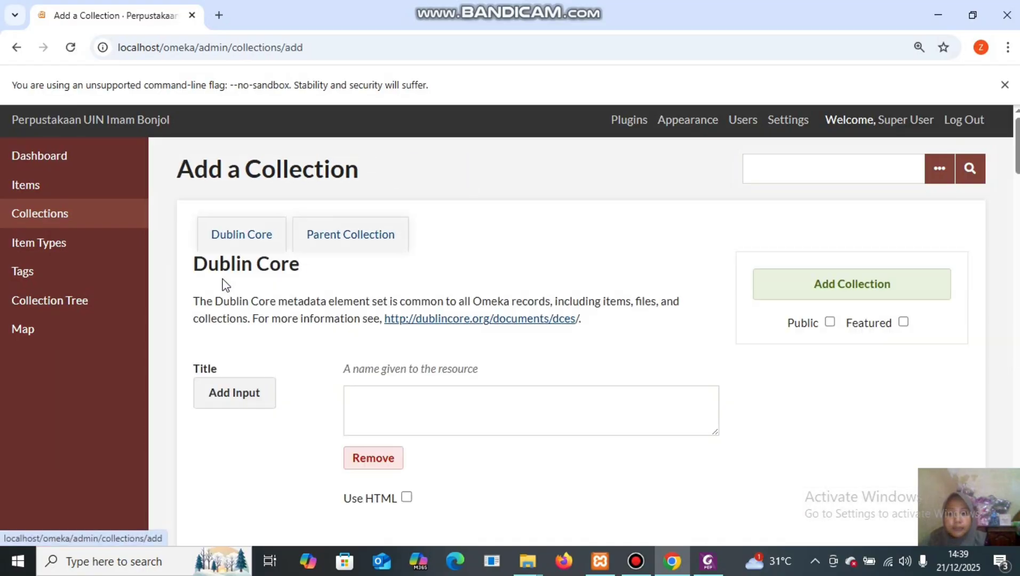
pyautogui.click(483, 417)
pyautogui.click(708, 561)
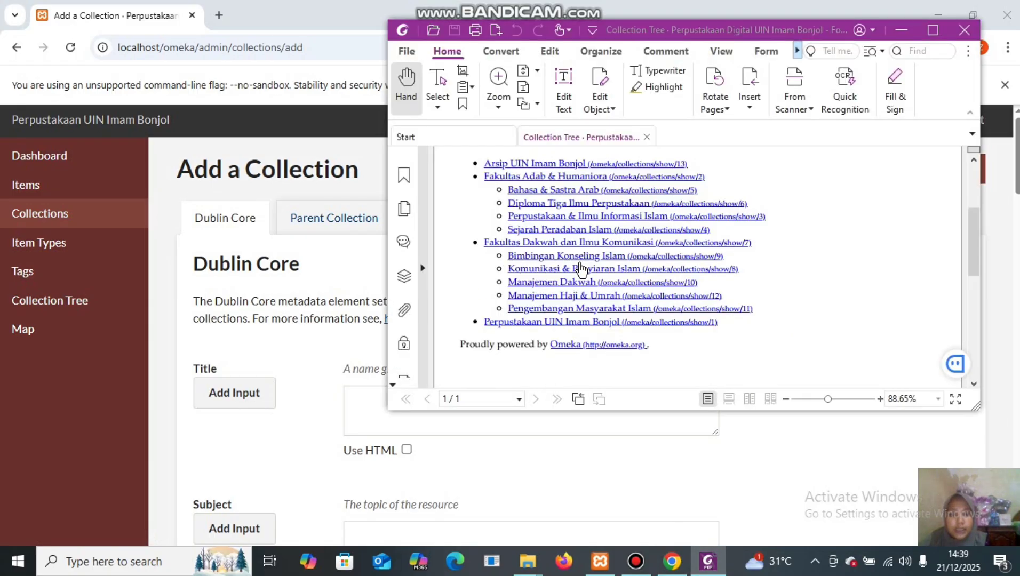
pyautogui.click(355, 398)
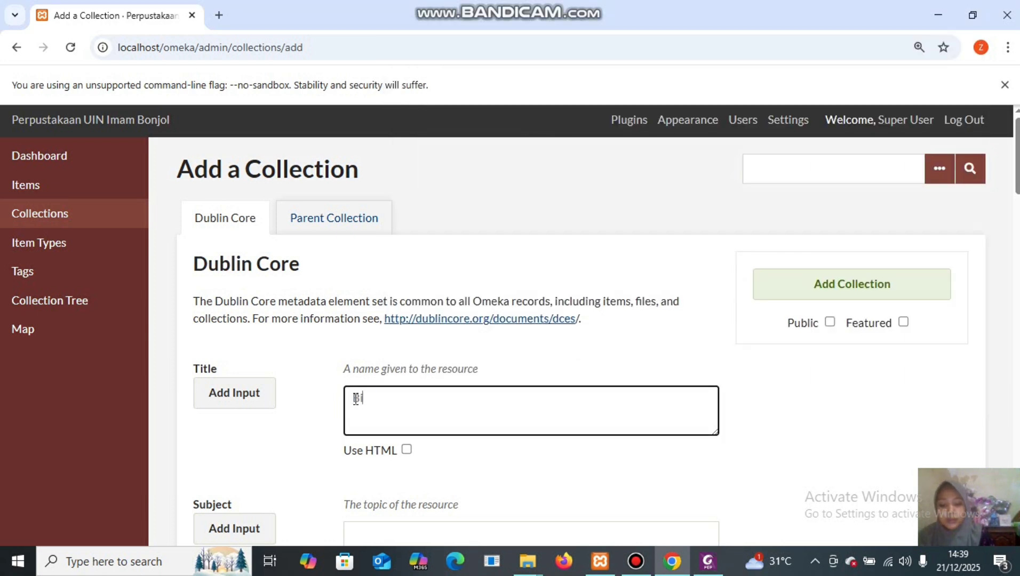
pyautogui.write('Bimbing')
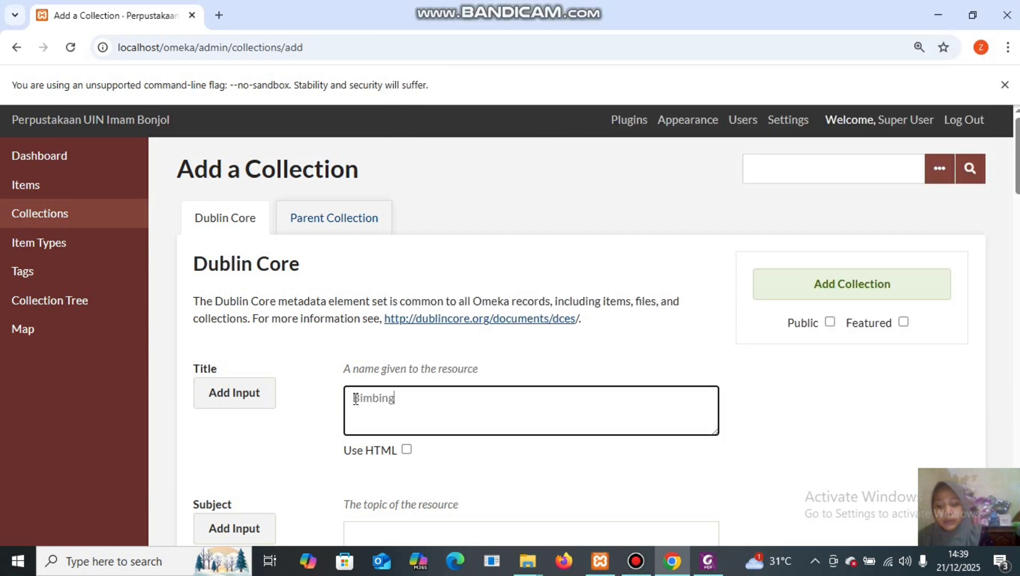
pyautogui.write('an ko')
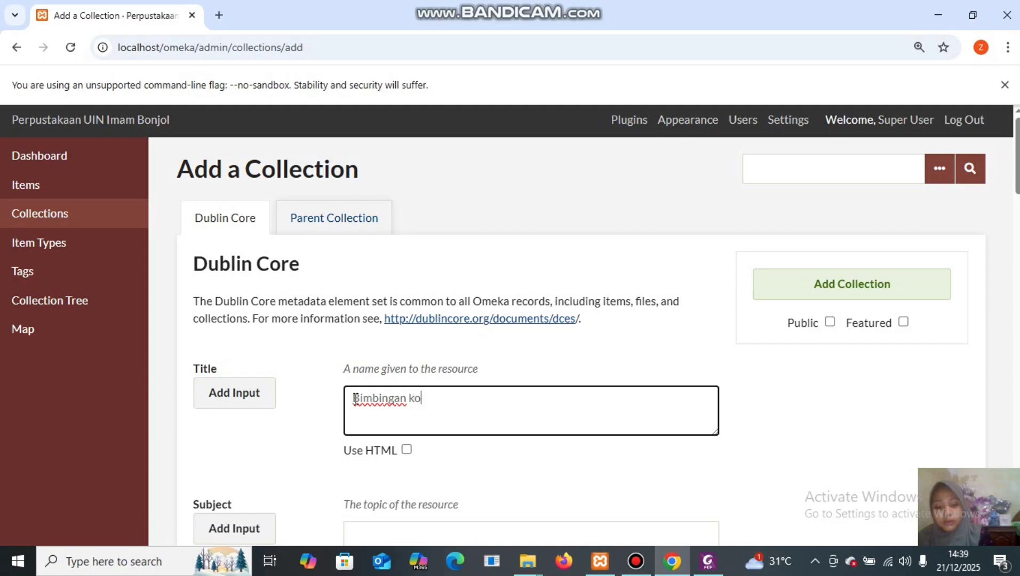
pyautogui.write('nselin')
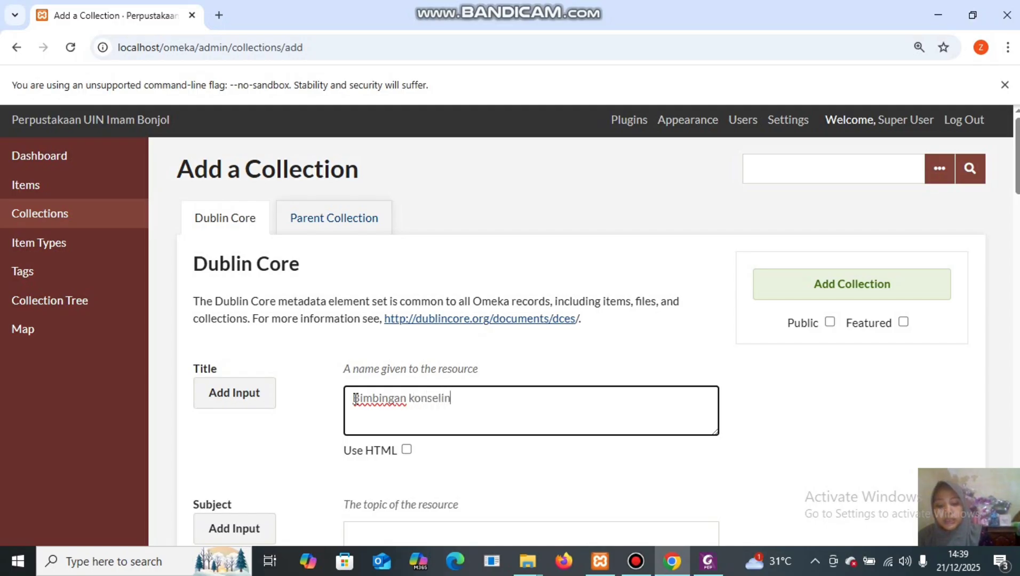
pyautogui.write('g islam')
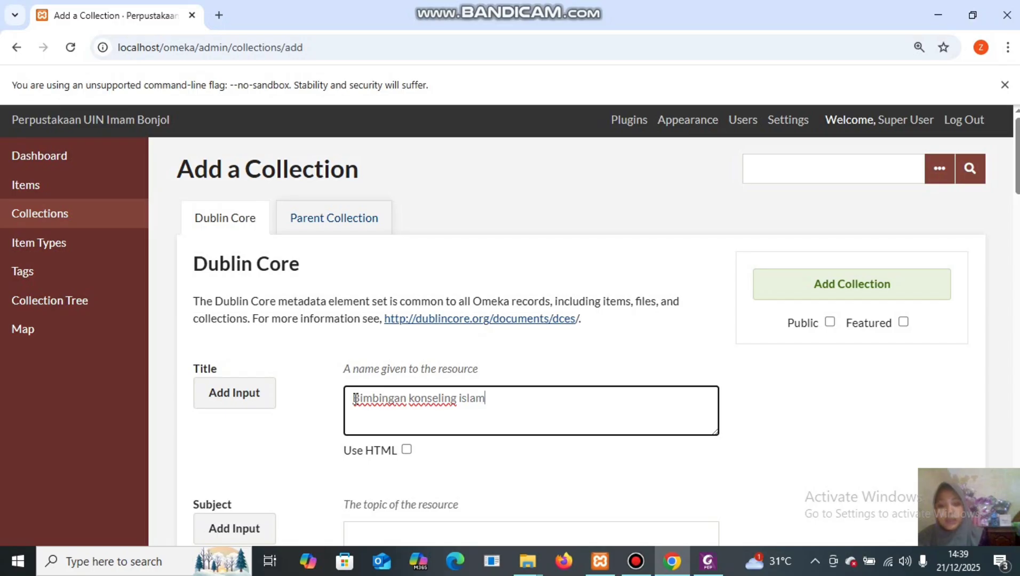
pyautogui.click(317, 226)
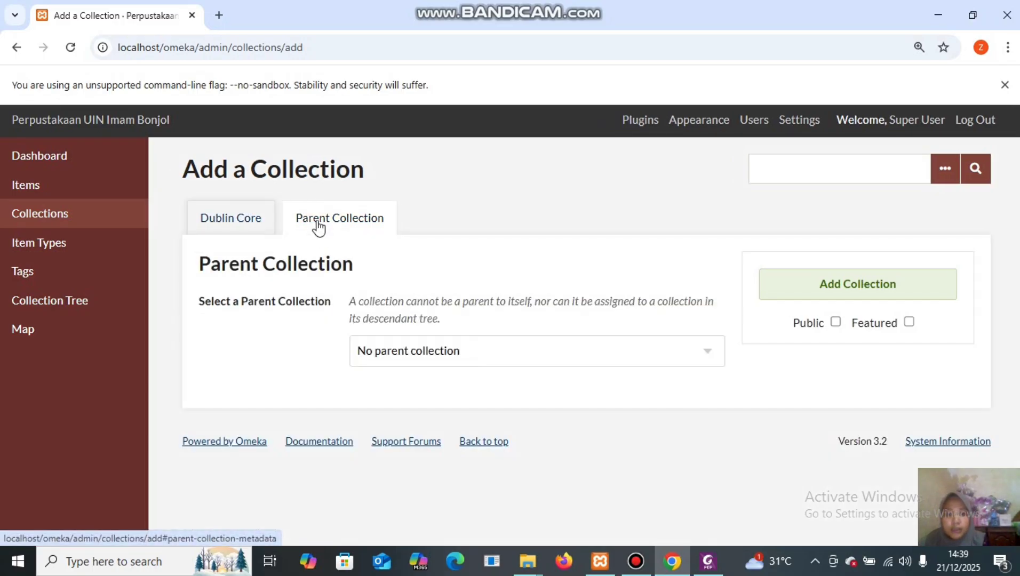
pyautogui.click(639, 352)
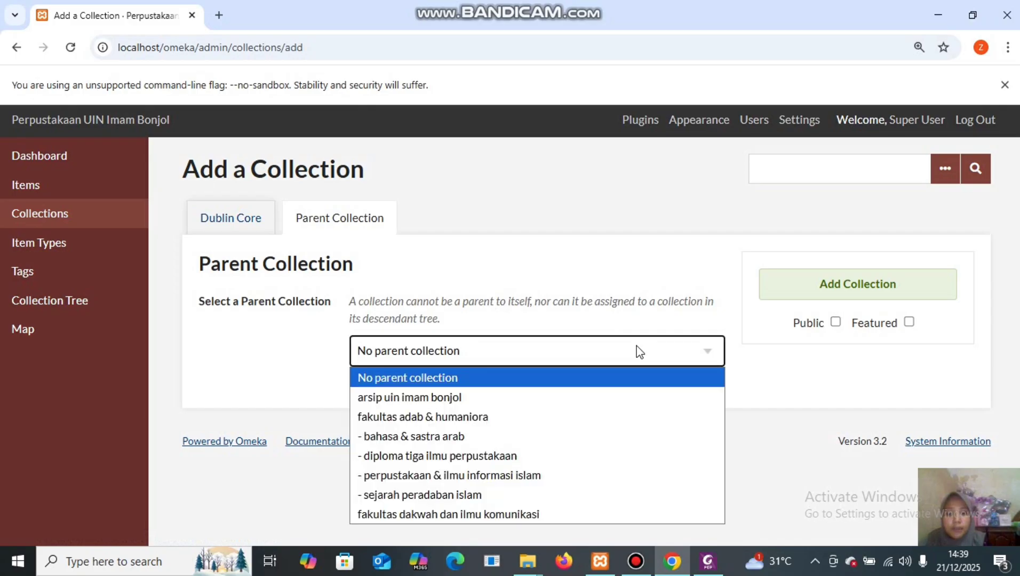
pyautogui.click(524, 515)
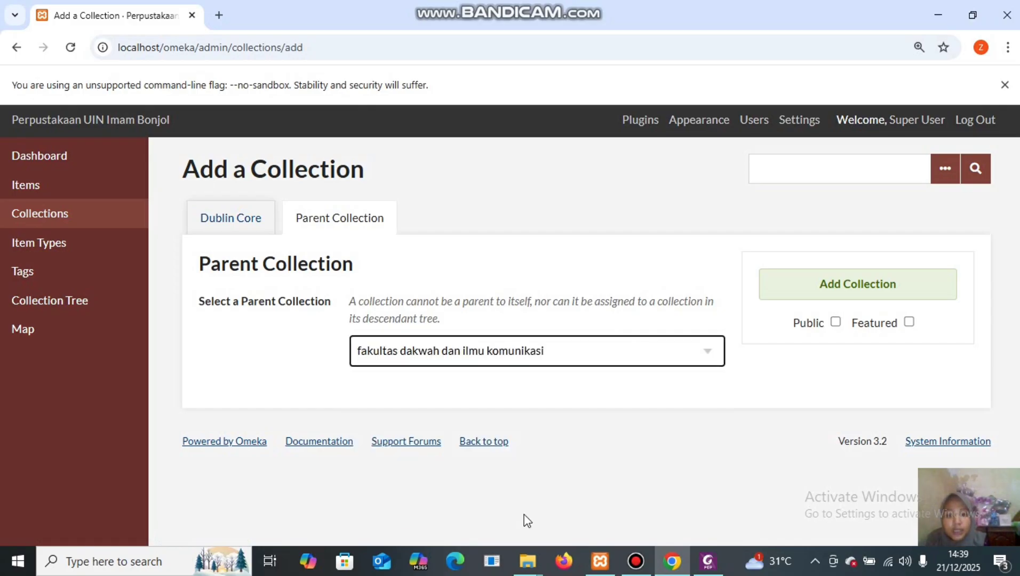
pyautogui.click(853, 290)
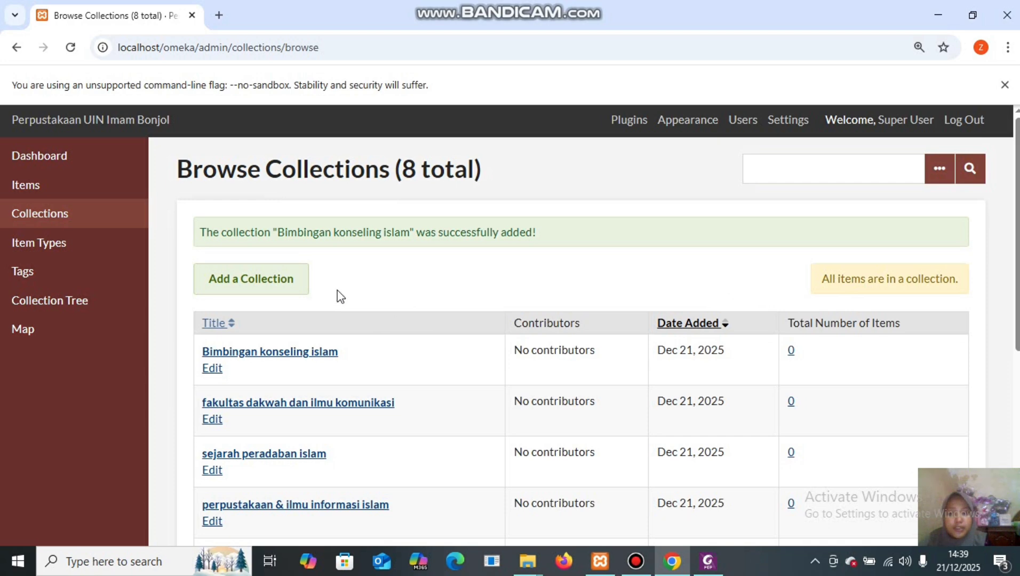
# Add the public collection 'komunikasi & penyiaran islam' under fakultas dakwah dan ilmu komunikasi.
pyautogui.click(287, 280)
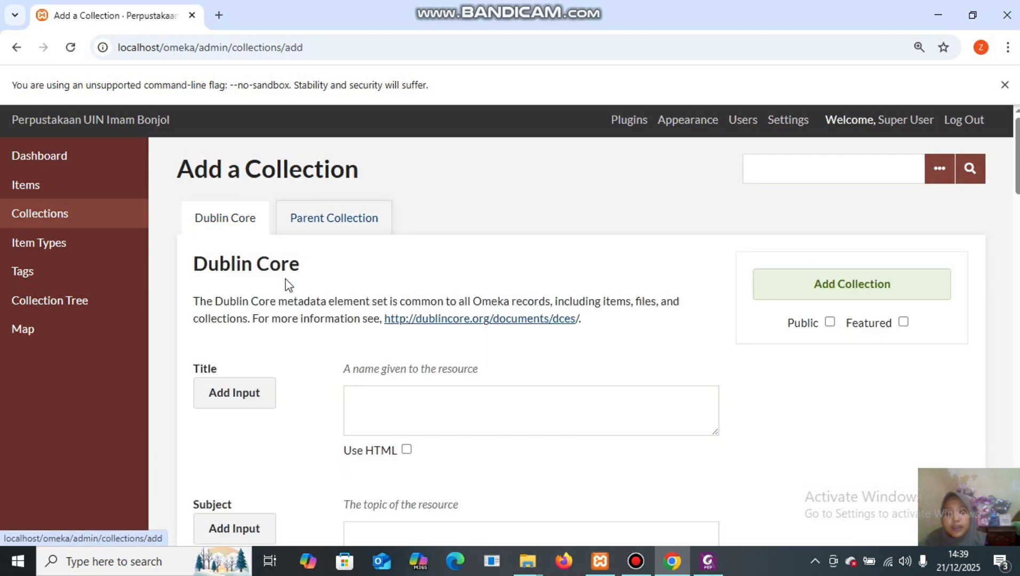
pyautogui.click(365, 404)
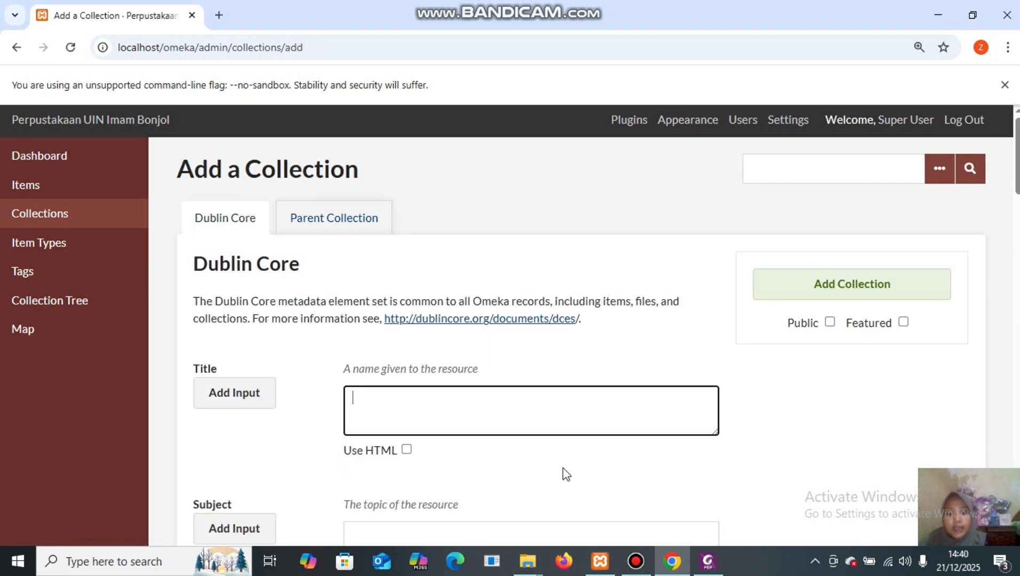
pyautogui.click(708, 561)
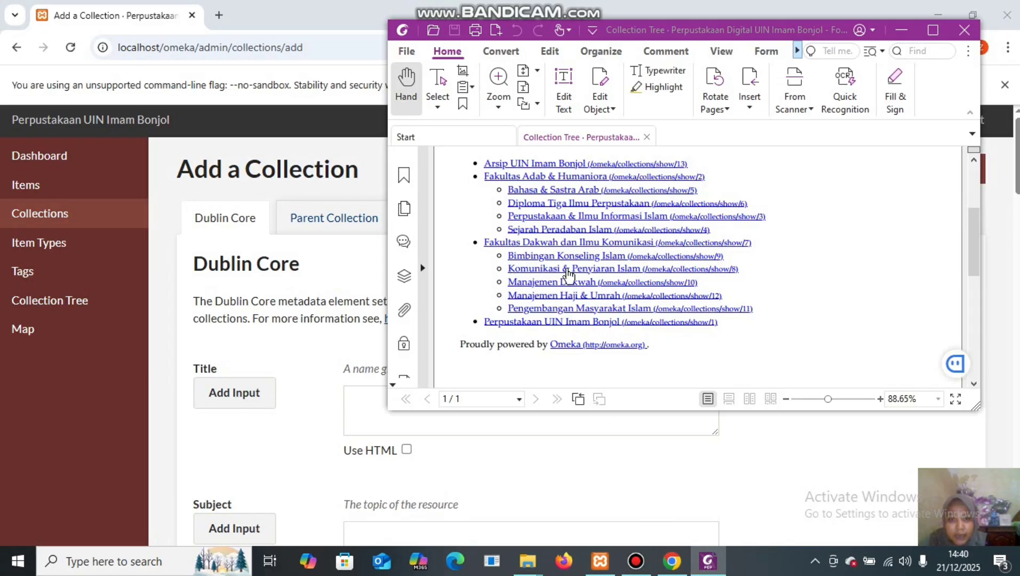
pyautogui.click(356, 416)
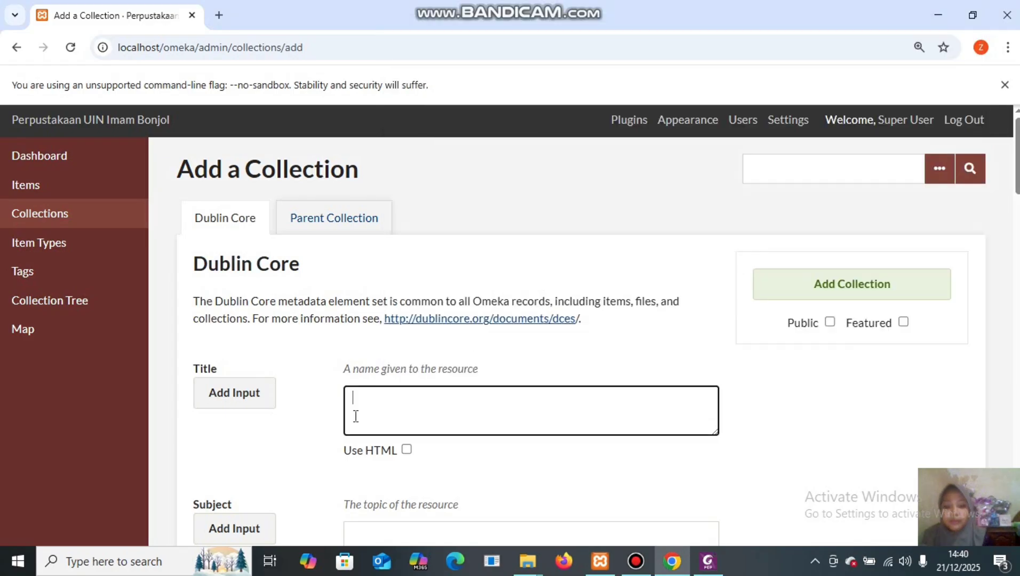
pyautogui.write('komuni')
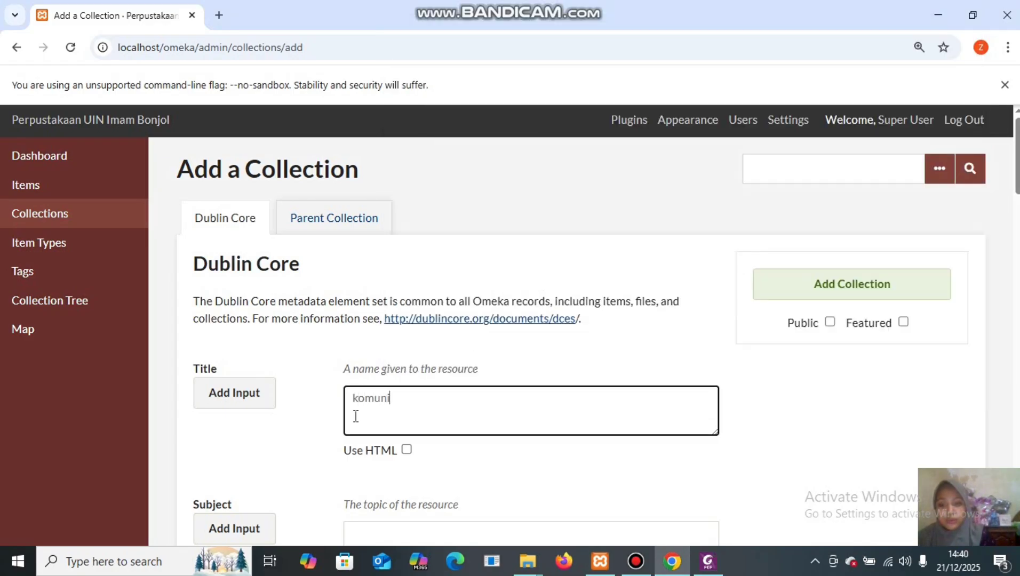
pyautogui.write('kasi & ')
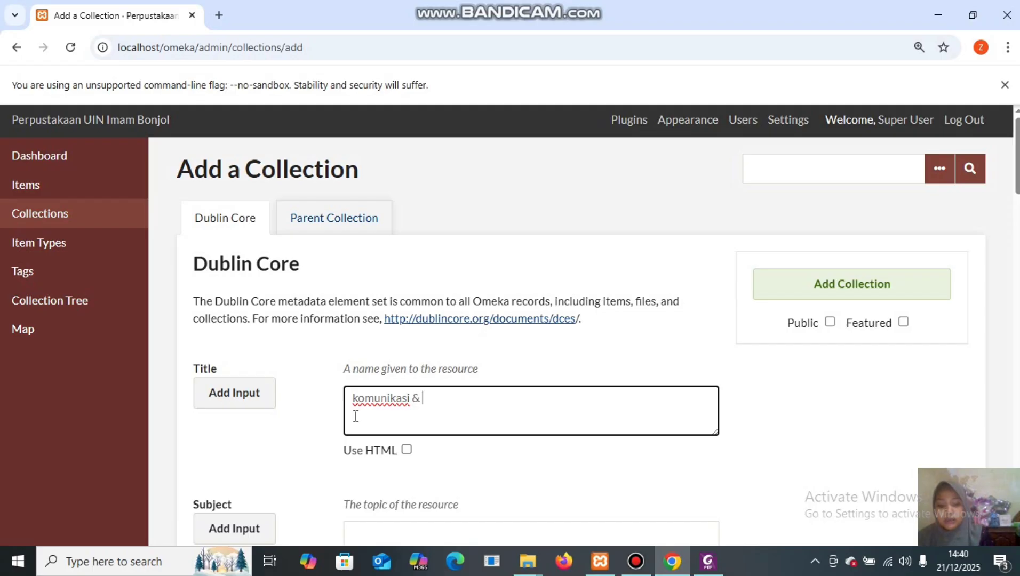
pyautogui.write('penyiaran ')
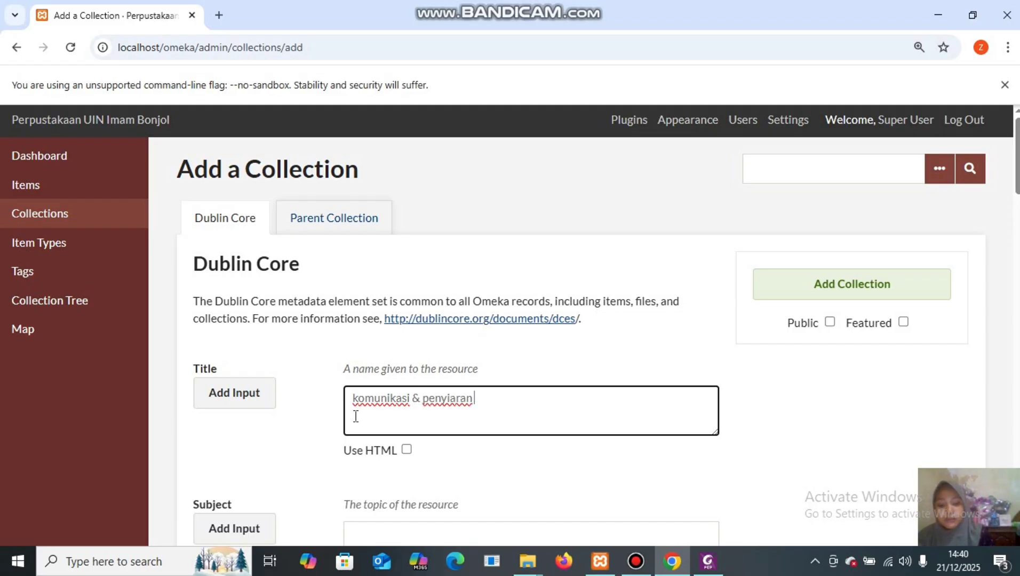
pyautogui.write('islam')
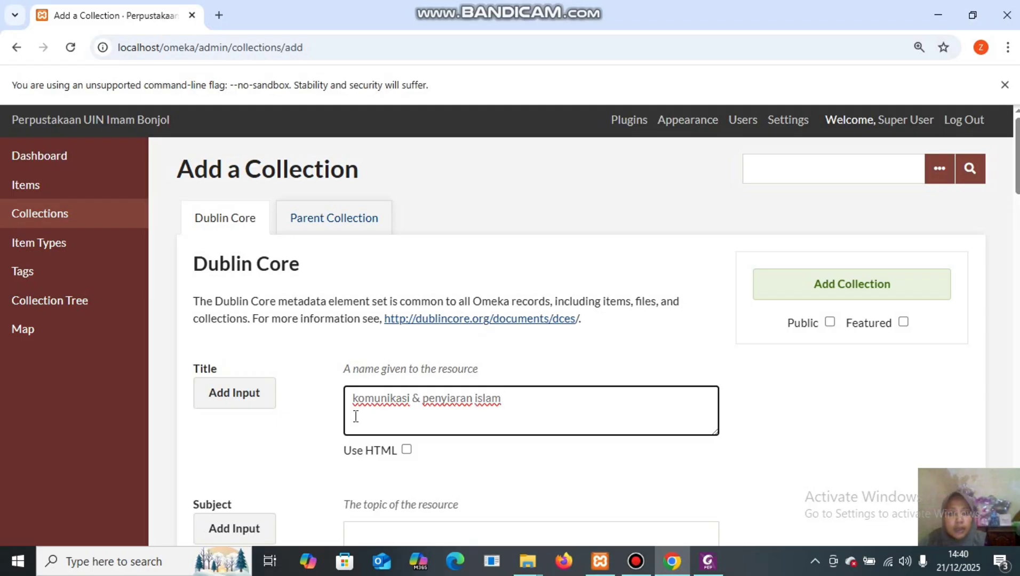
pyautogui.click(341, 220)
pyautogui.click(530, 347)
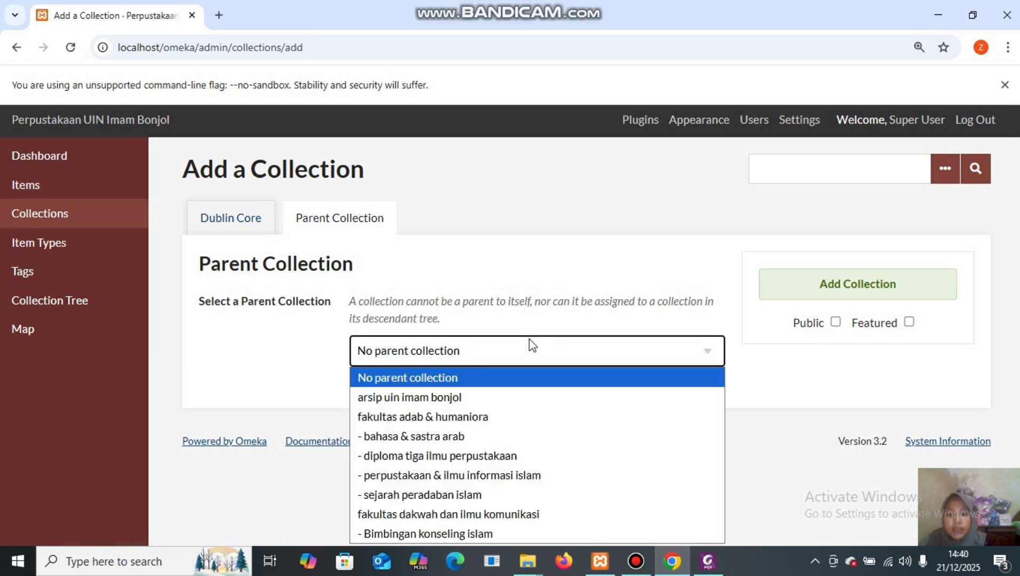
pyautogui.click(478, 515)
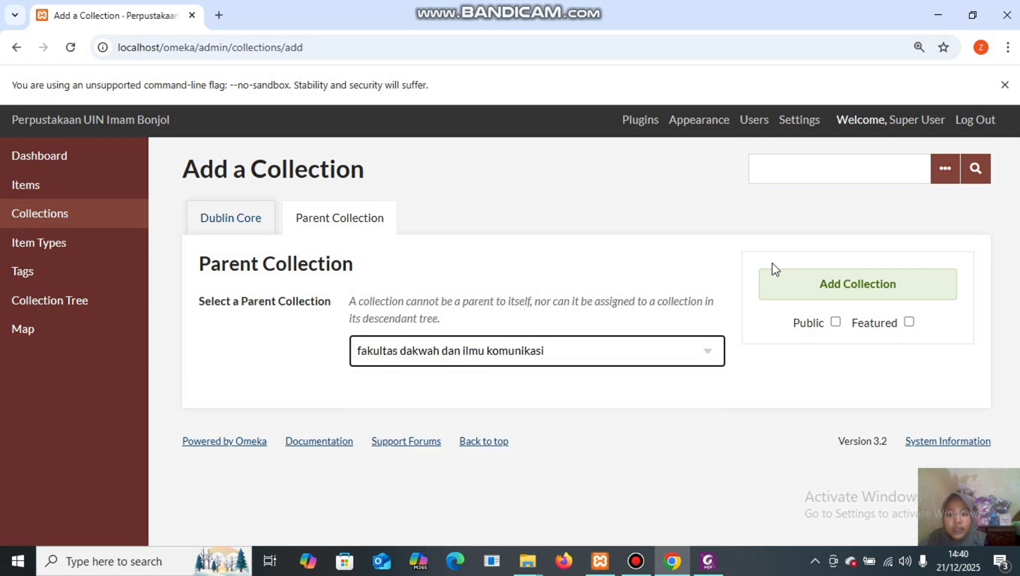
pyautogui.click(837, 326)
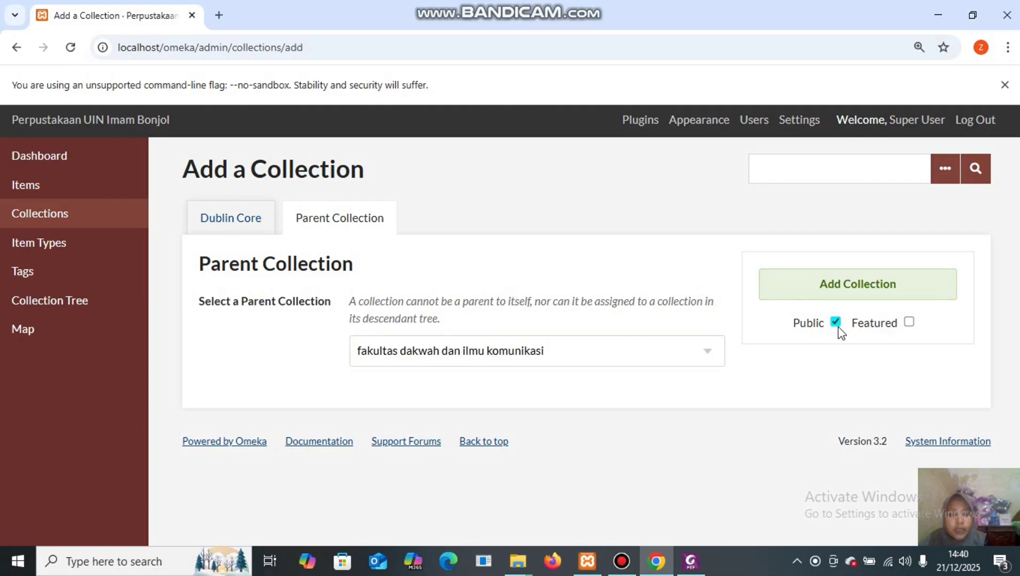
pyautogui.click(849, 291)
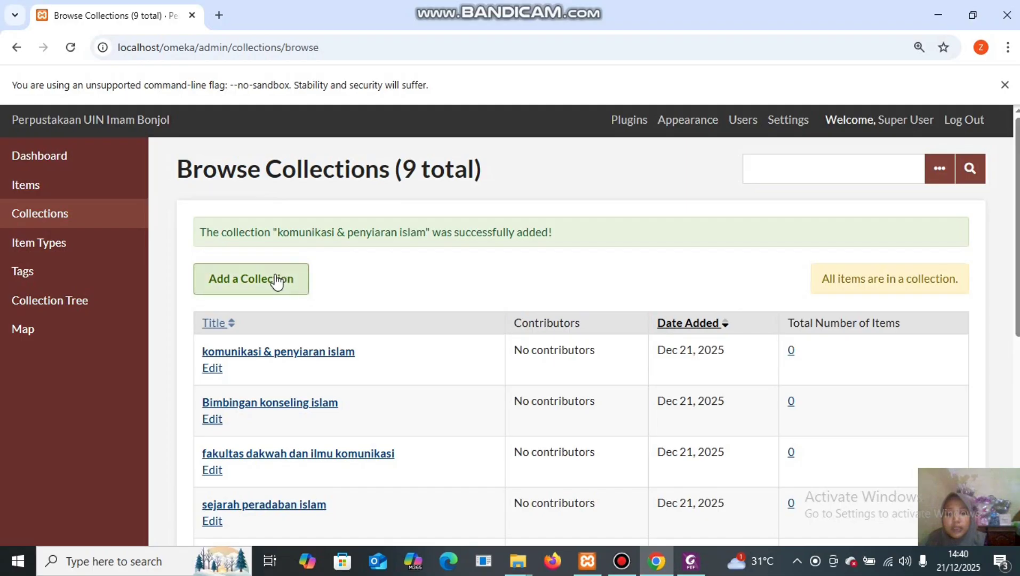
# Create a public collection titled 'perpustakaan UIN Imam Bonjol', checking the name against the collection-tree PDF.
pyautogui.click(277, 282)
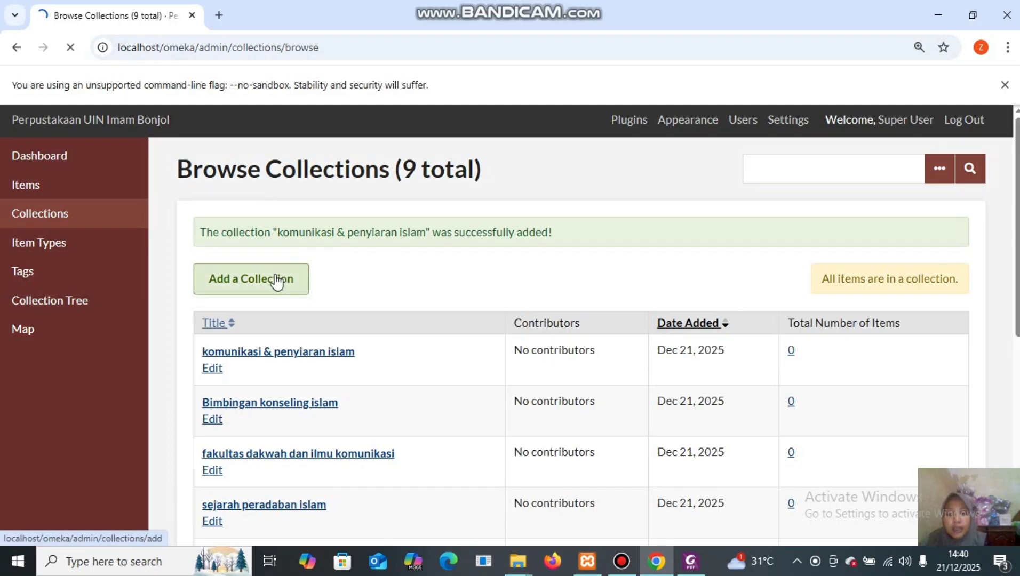
pyautogui.click(375, 404)
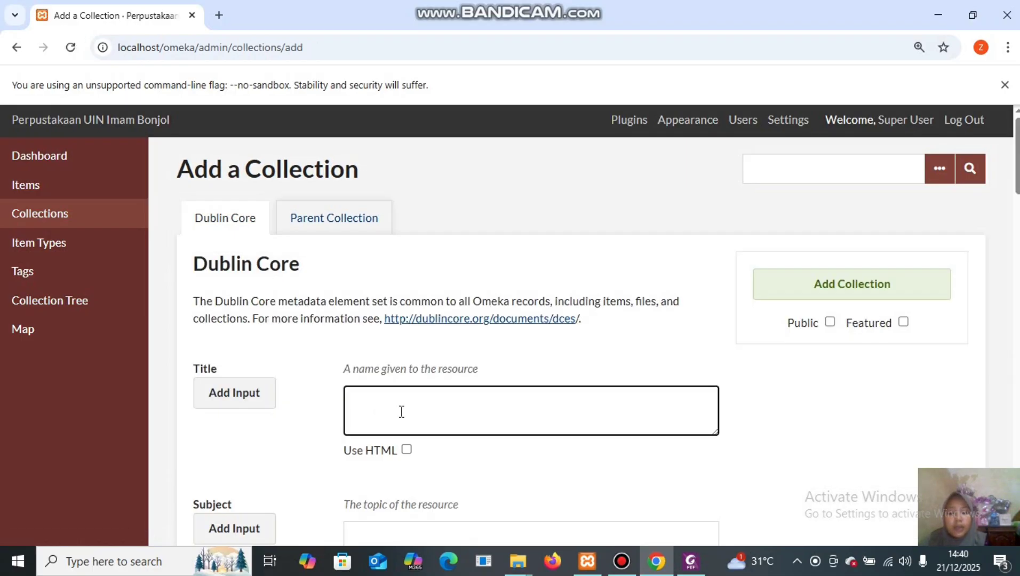
pyautogui.click(690, 563)
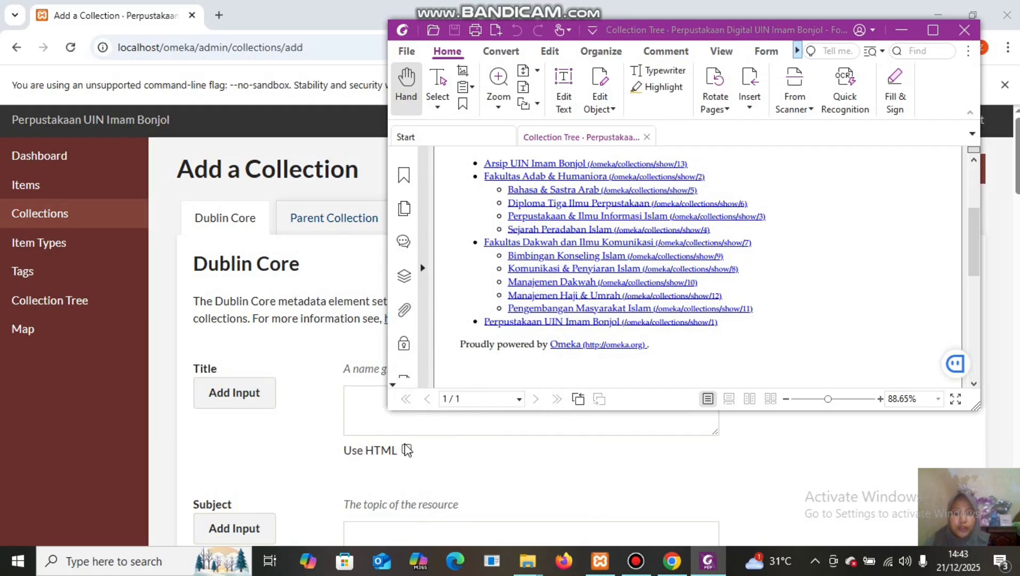
pyautogui.click(349, 411)
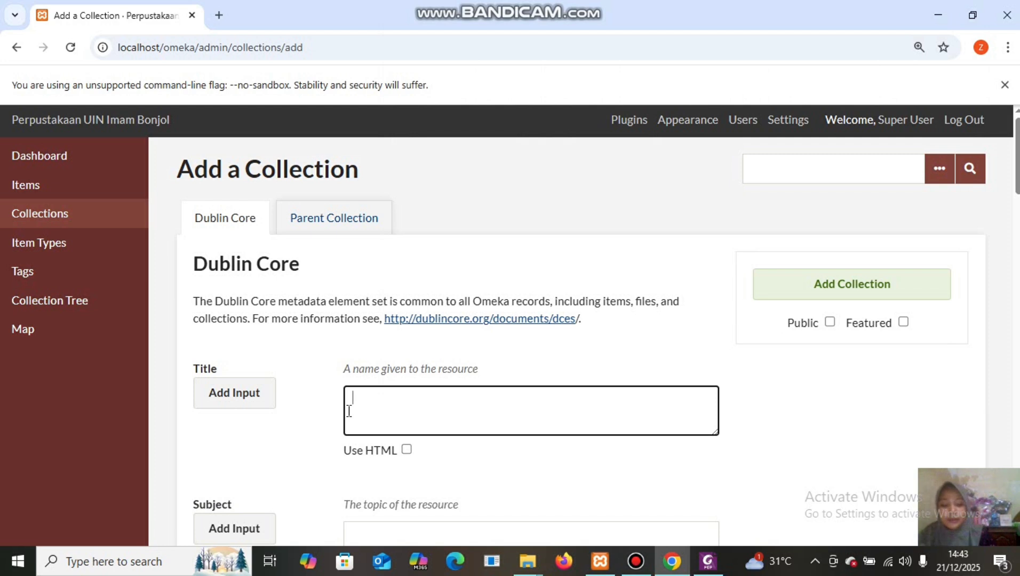
pyautogui.write('perpu')
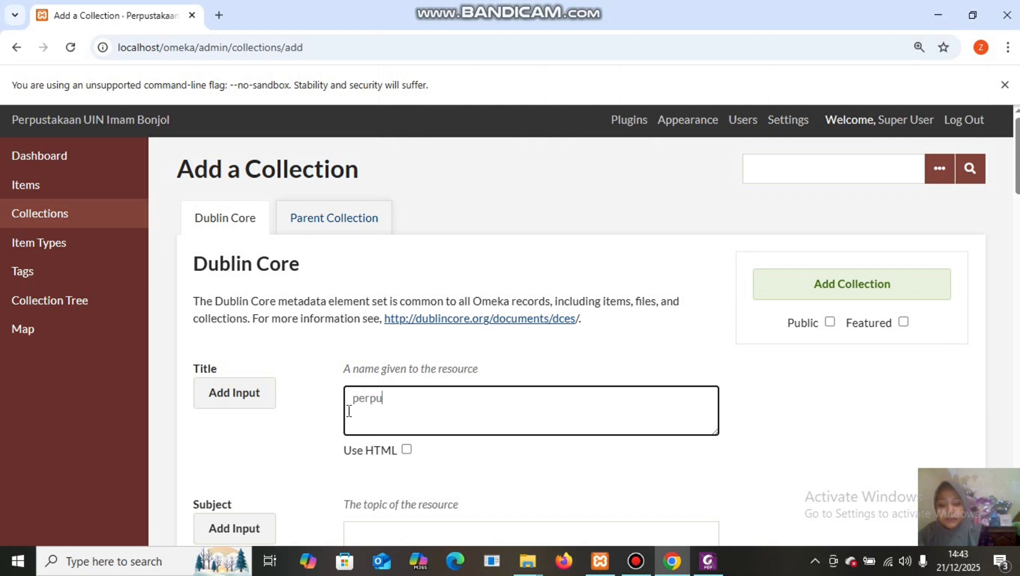
pyautogui.write('stakaa')
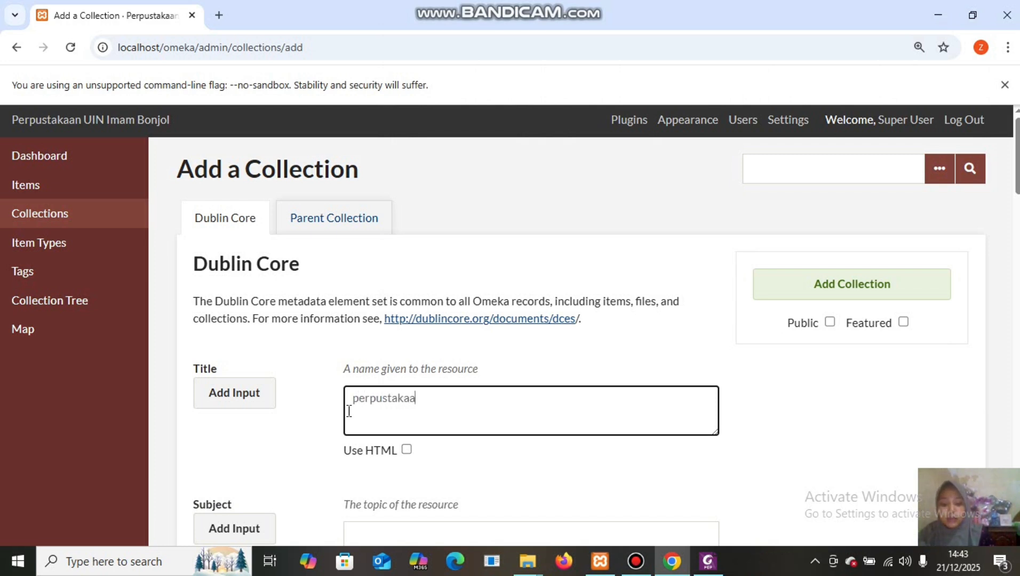
pyautogui.write('n UIN I')
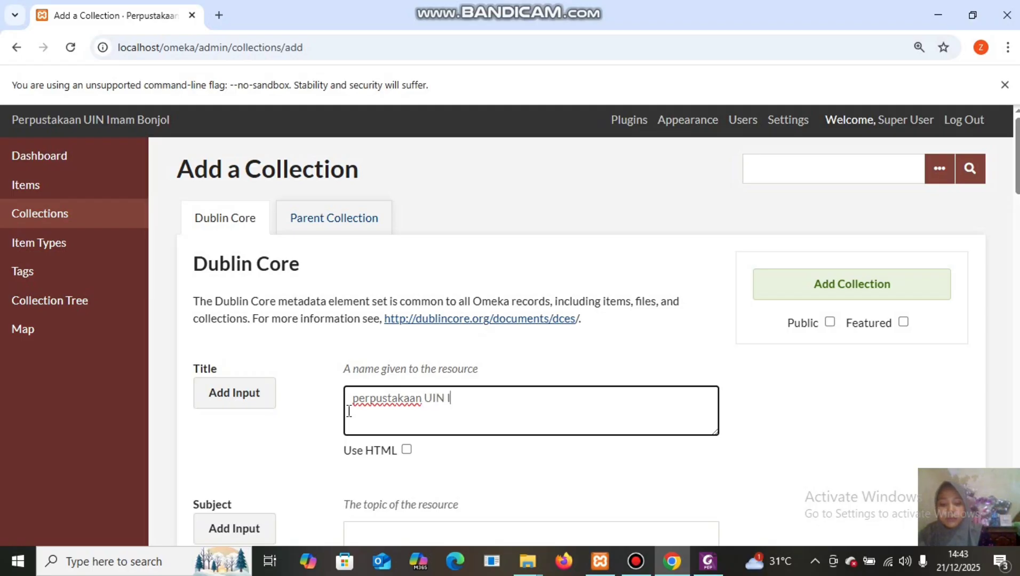
pyautogui.write('mam Bonjol')
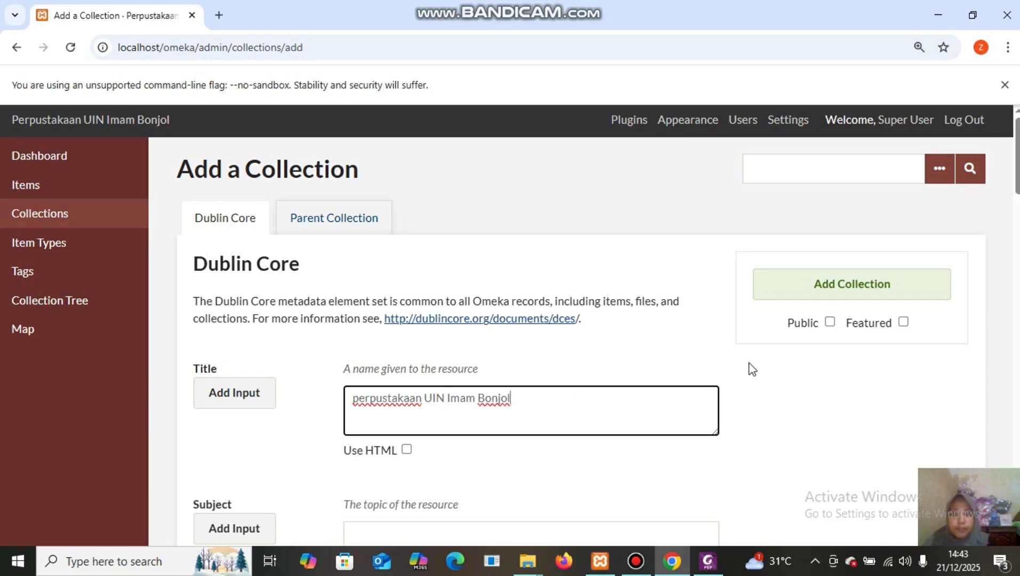
pyautogui.click(831, 320)
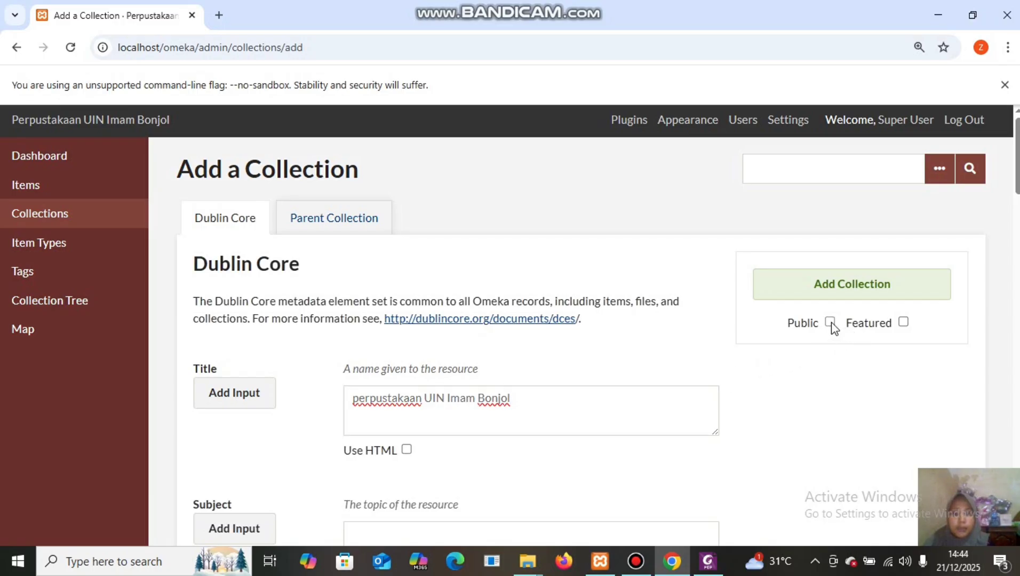
pyautogui.click(842, 288)
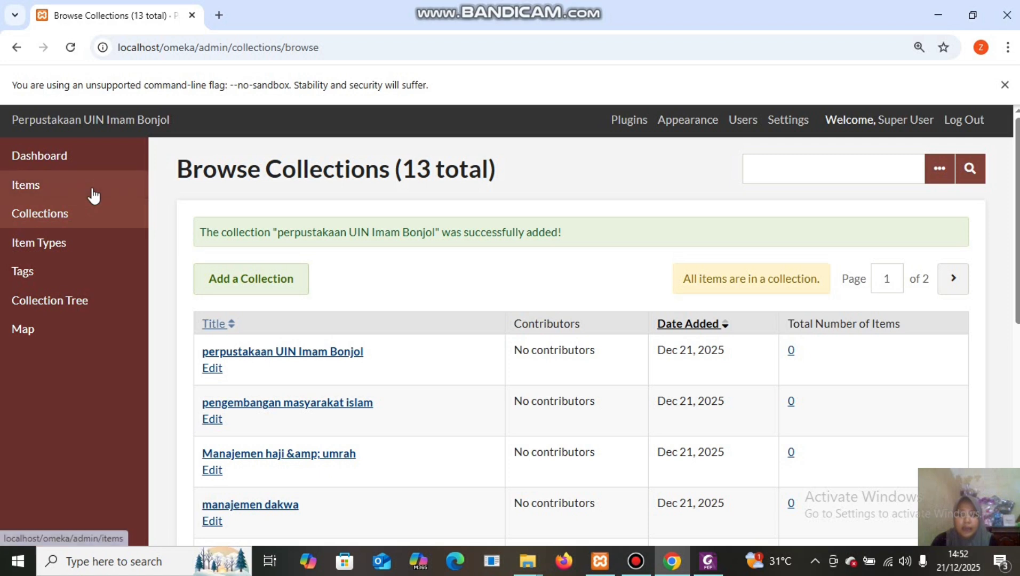
# Go to Items and start a new item with Add an Item.
pyautogui.click(94, 196)
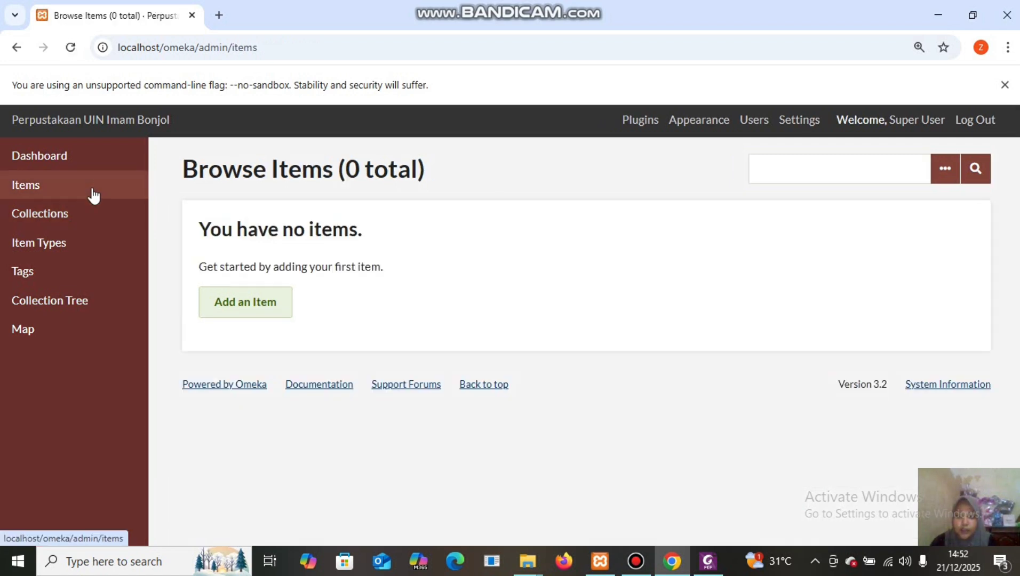
pyautogui.click(247, 311)
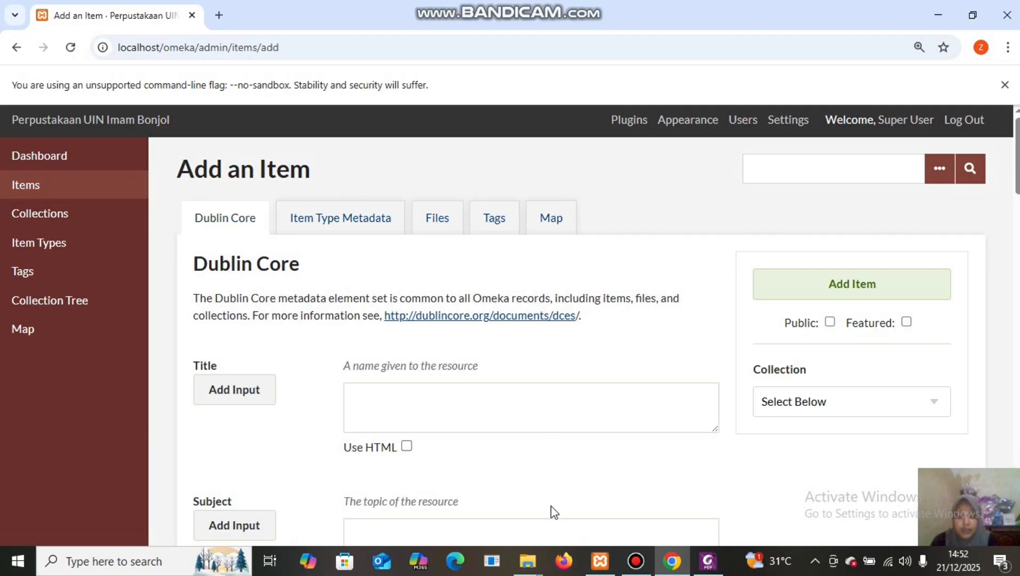
# In File Explorer, go to Bahan Latihan > File Item Digital > Photo and open the Metadata Photo PDF.
pyautogui.moveTo(527, 561)
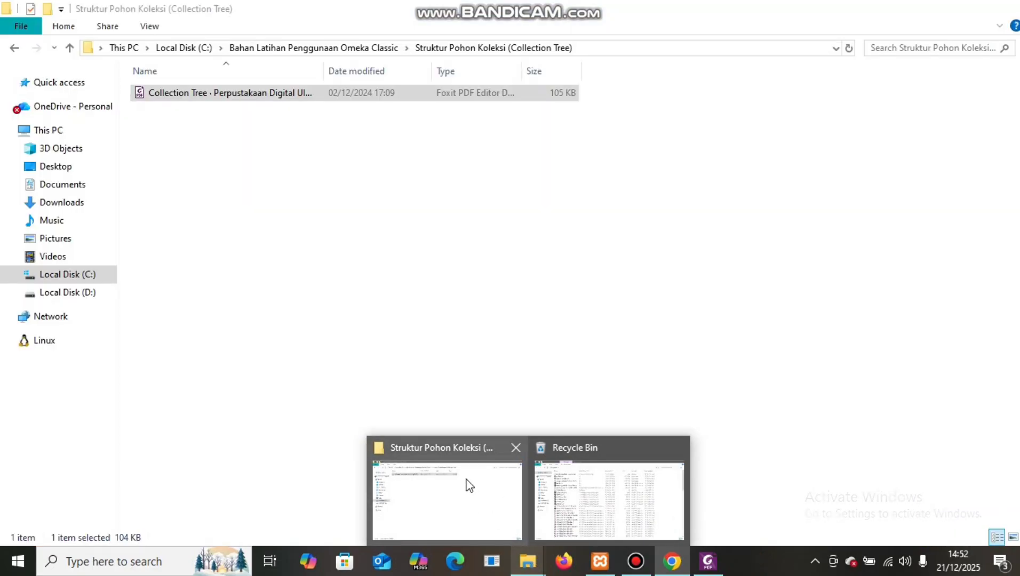
pyautogui.click(467, 482)
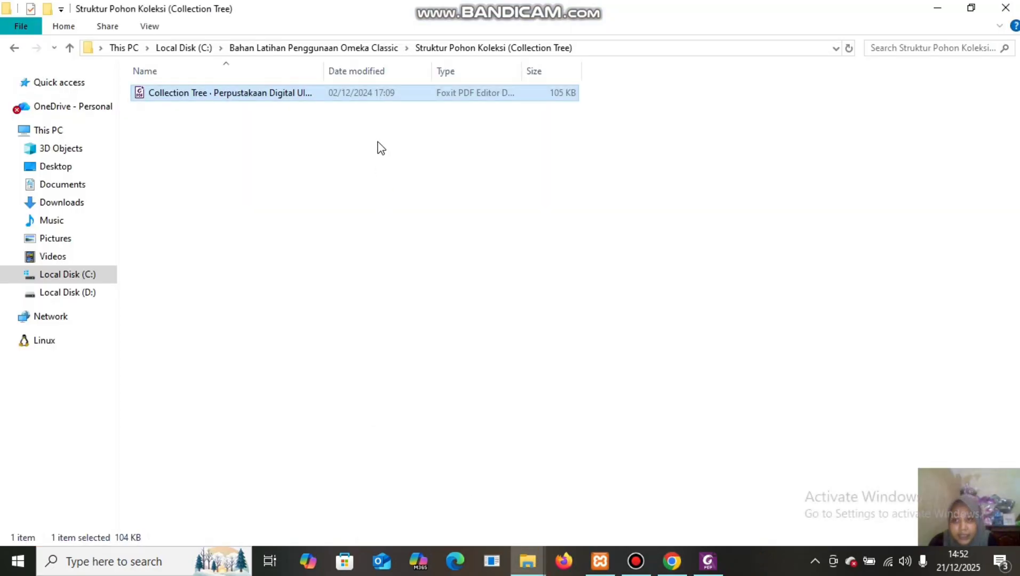
pyautogui.click(367, 49)
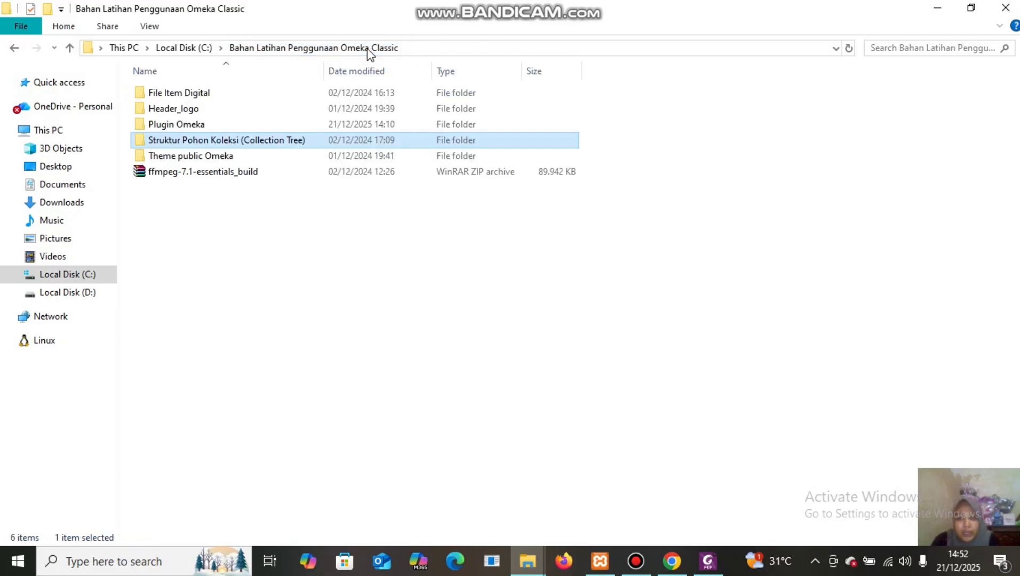
pyautogui.doubleClick(319, 94)
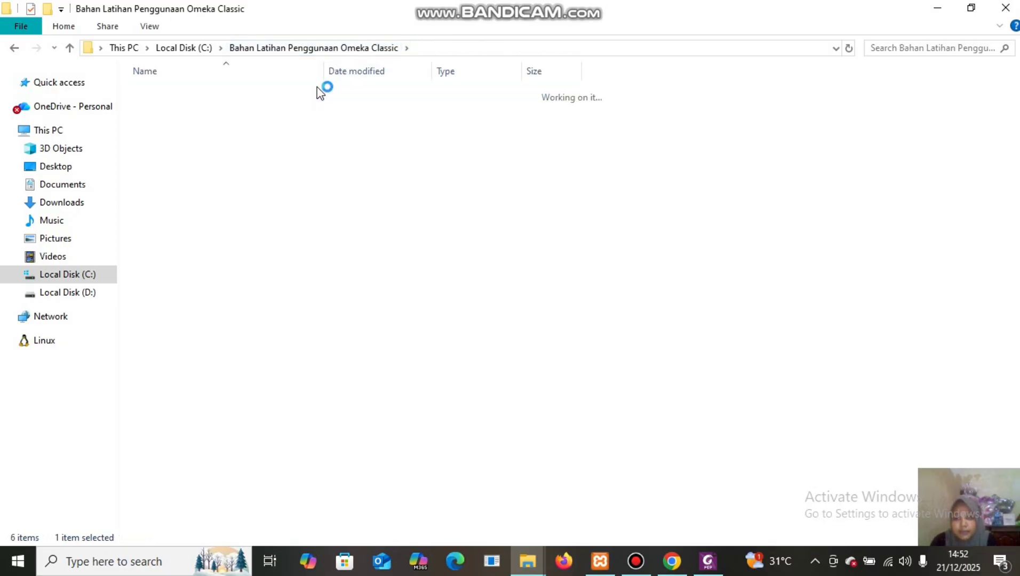
pyautogui.doubleClick(243, 100)
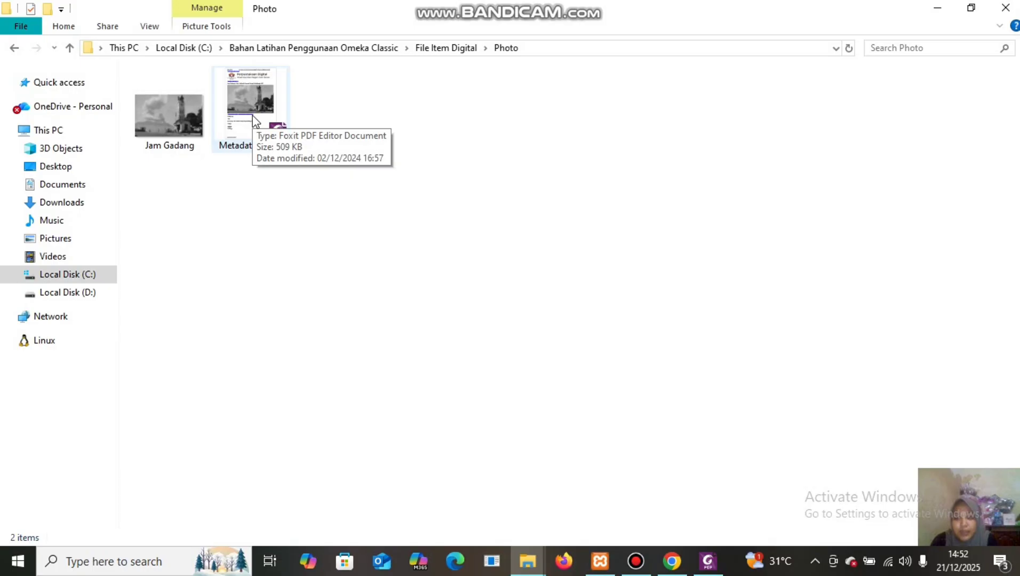
pyautogui.click(252, 117)
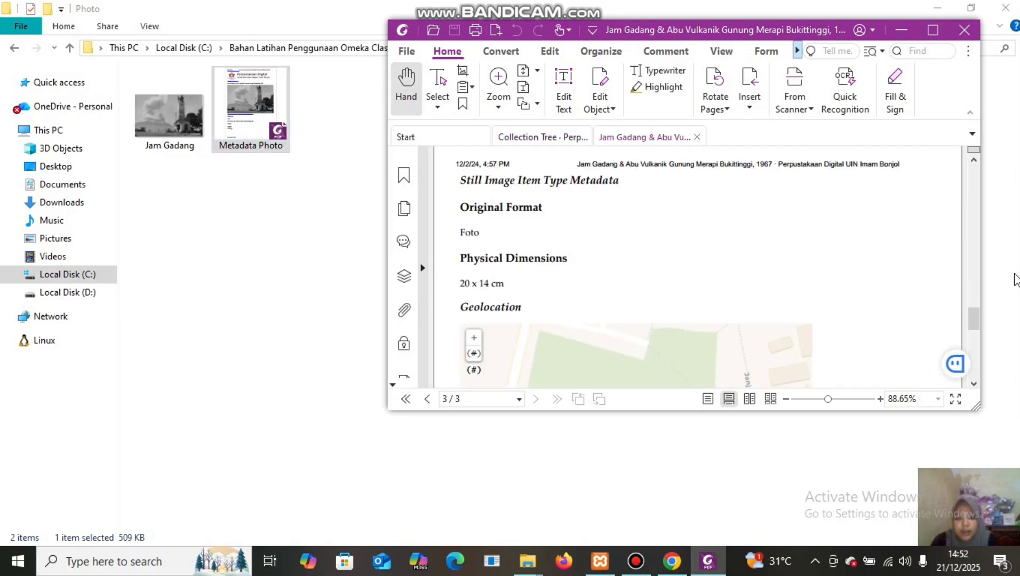
# Scroll the Jam Gadang metadata PDF back to page 1, then return to the Add an Item form.
pyautogui.moveTo(973, 312); pyautogui.dragTo(983, 221)
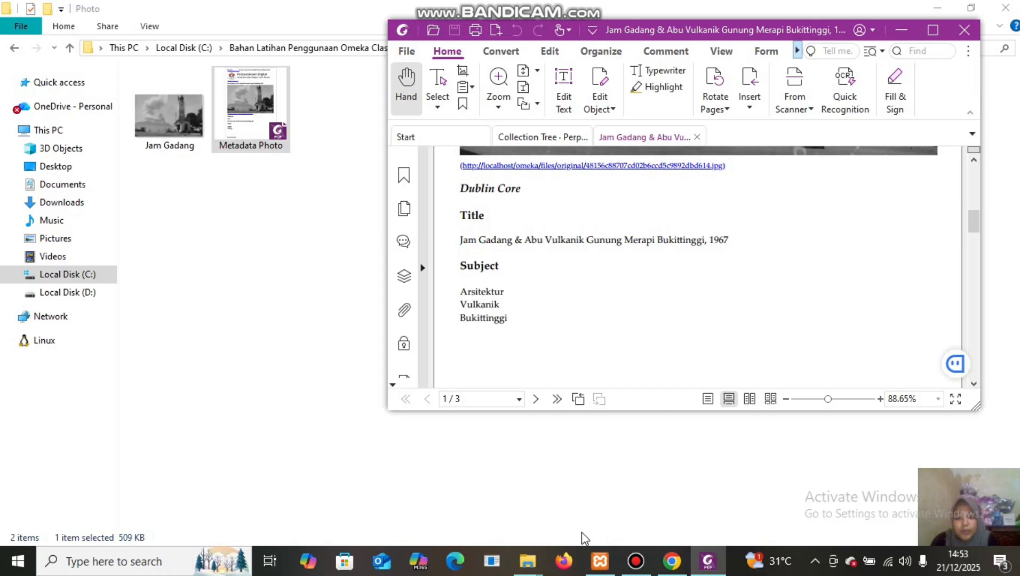
pyautogui.moveTo(672, 561)
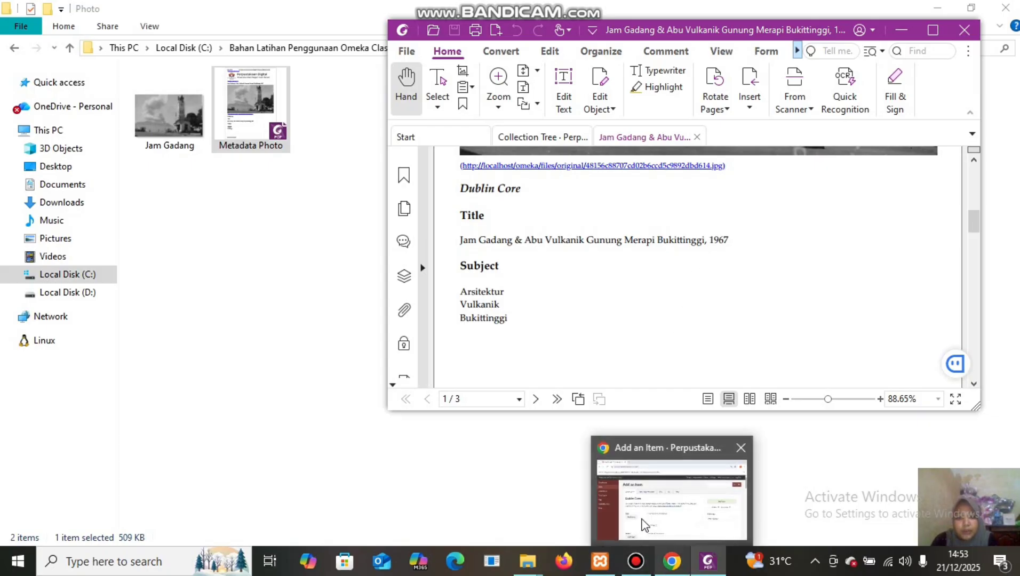
pyautogui.click(632, 485)
# Copy 'Jam Gadang & Abu Vulkanik Gunung Merapi Bukittinggi, 1967' from the PDF into the item's Title.
pyautogui.click(366, 394)
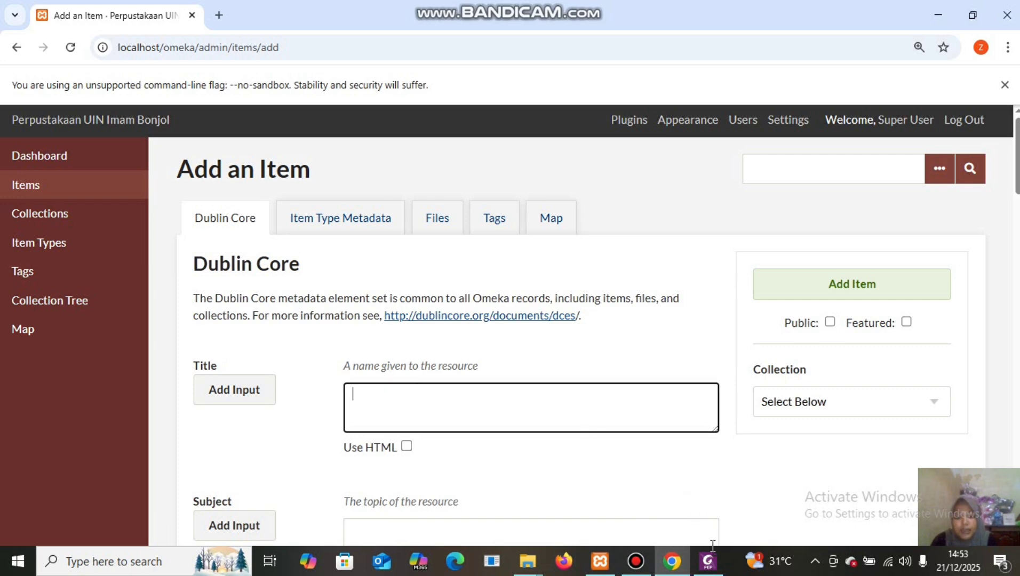
pyautogui.moveTo(709, 569)
pyautogui.click(689, 470)
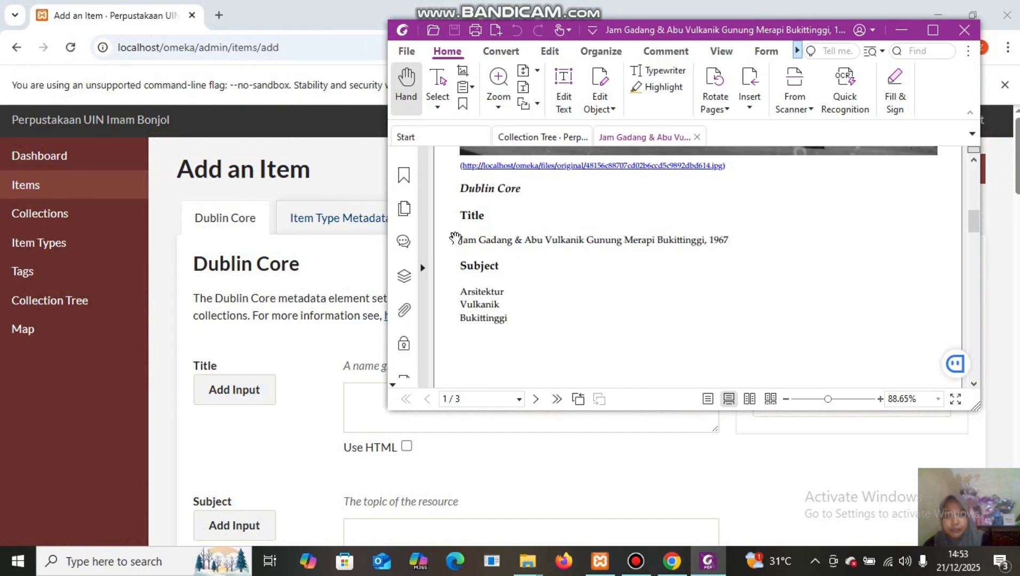
pyautogui.click(439, 84)
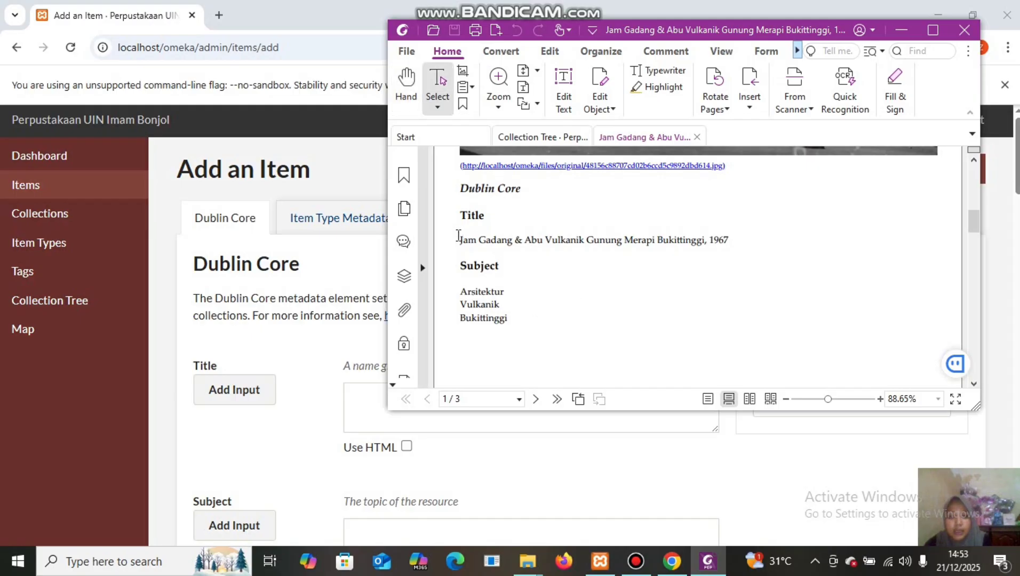
pyautogui.moveTo(458, 240); pyautogui.dragTo(728, 241)
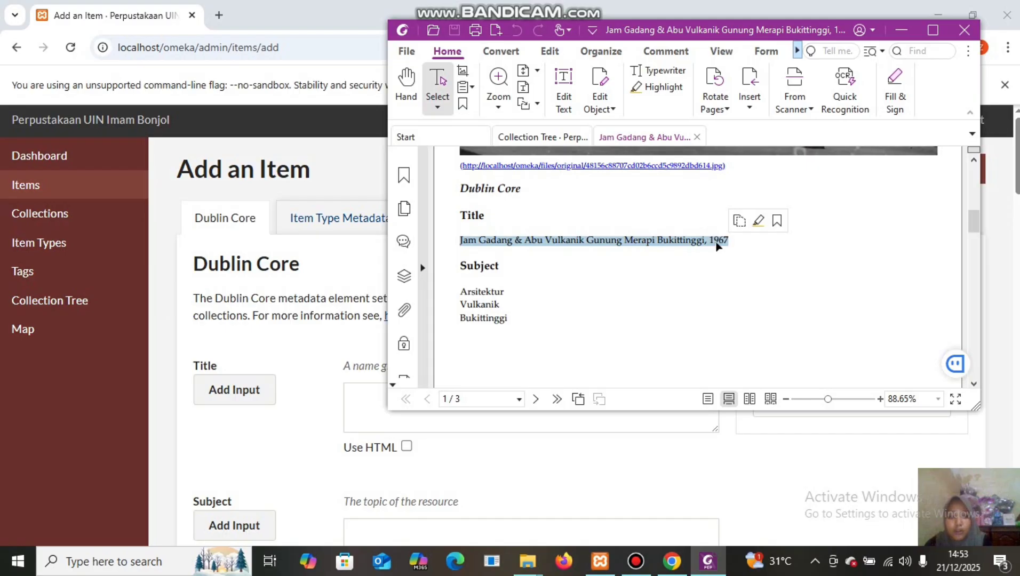
pyautogui.hotkey('ctrl', 'c')
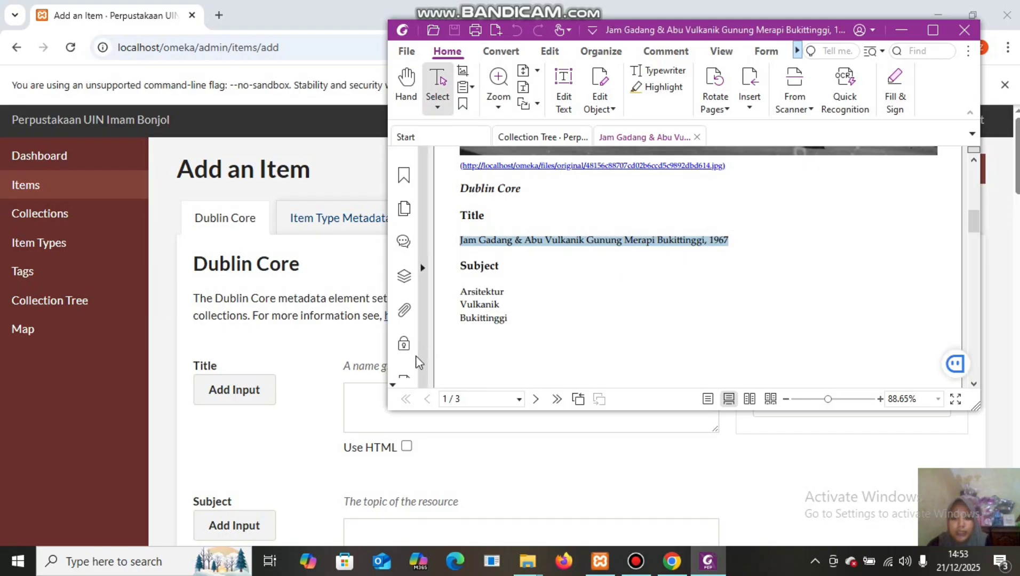
pyautogui.click(363, 397)
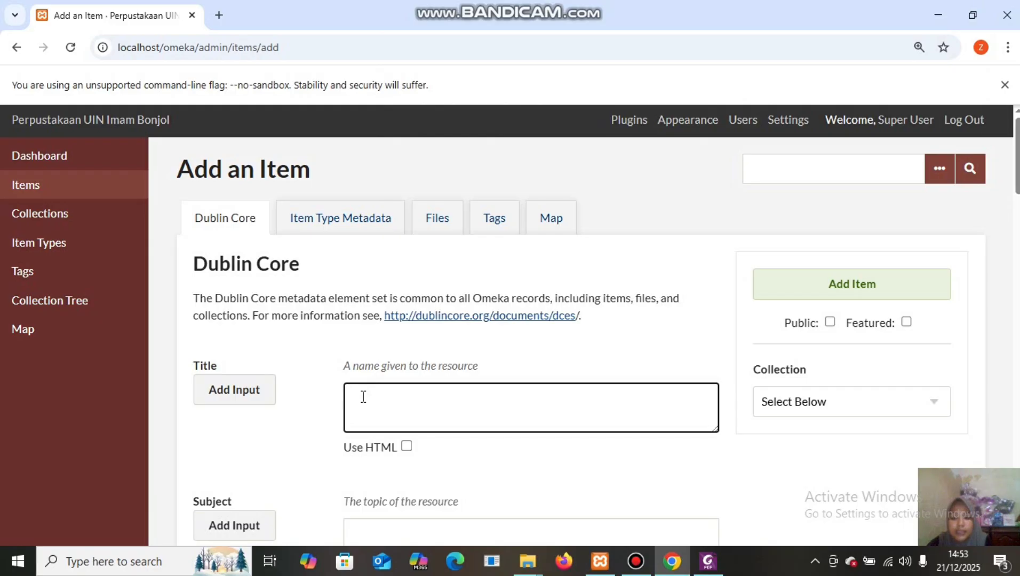
pyautogui.hotkey('ctrl', 'v')
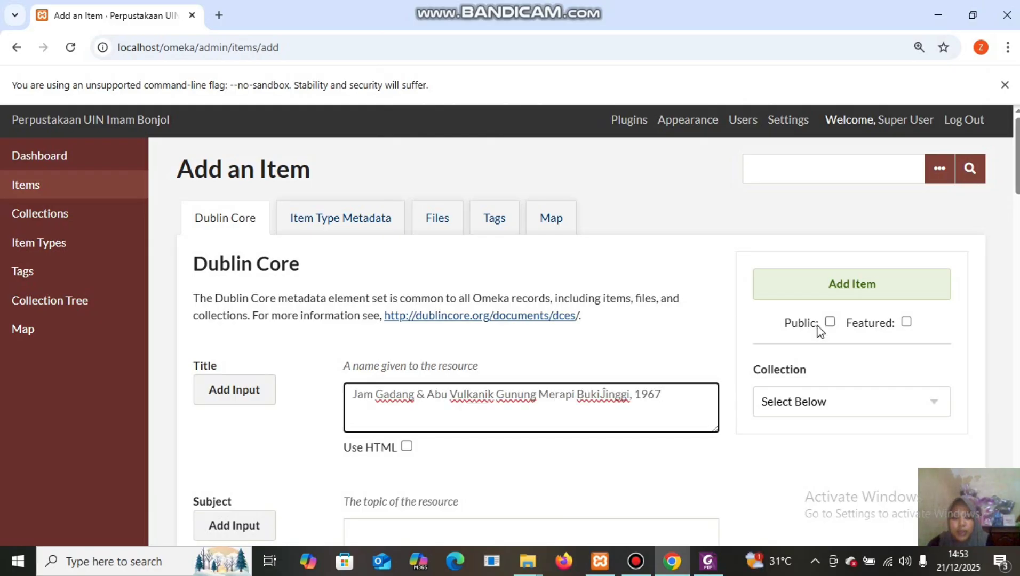
pyautogui.moveTo(1016, 179); pyautogui.dragTo(1016, 233)
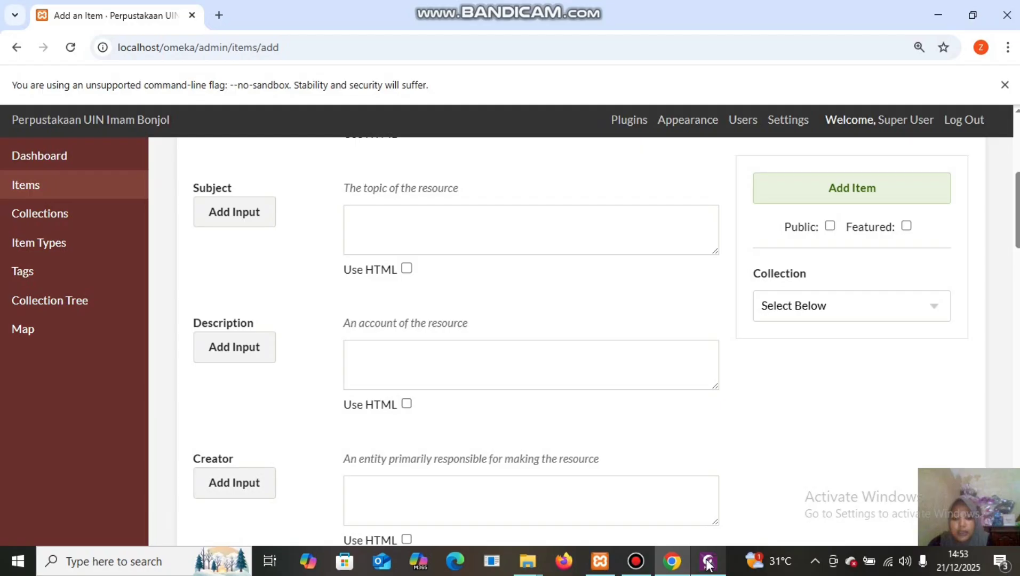
# Copy the subject 'Arsitektur' from the PDF into the first Subject box.
pyautogui.moveTo(707, 561)
pyautogui.click(701, 489)
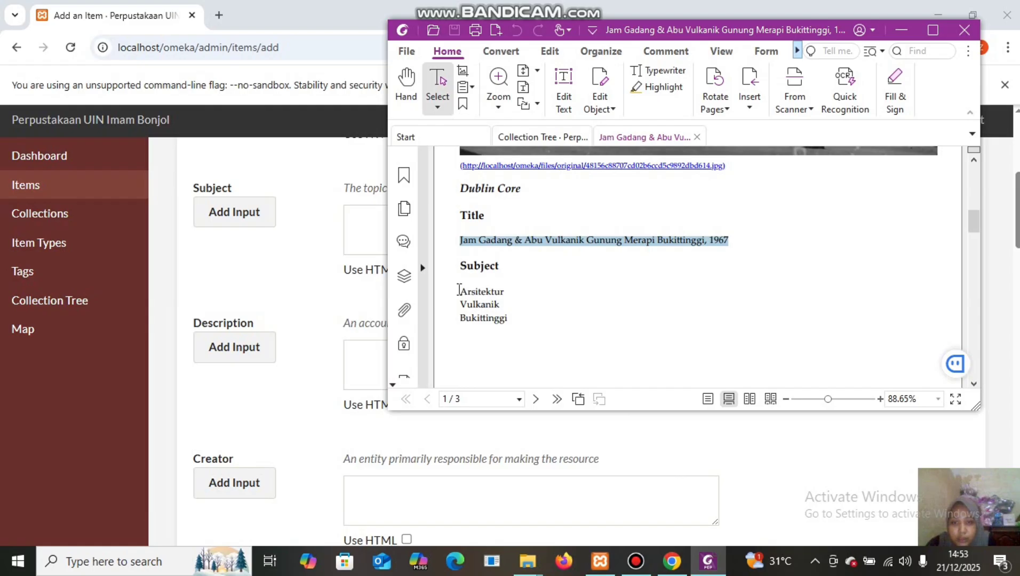
pyautogui.moveTo(458, 289); pyautogui.dragTo(510, 292)
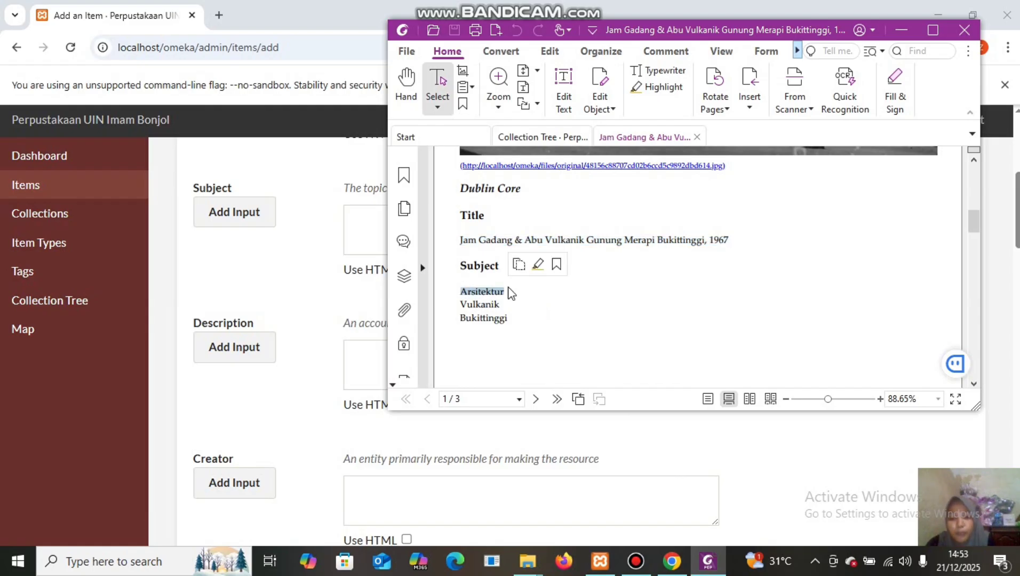
pyautogui.rightClick(485, 297)
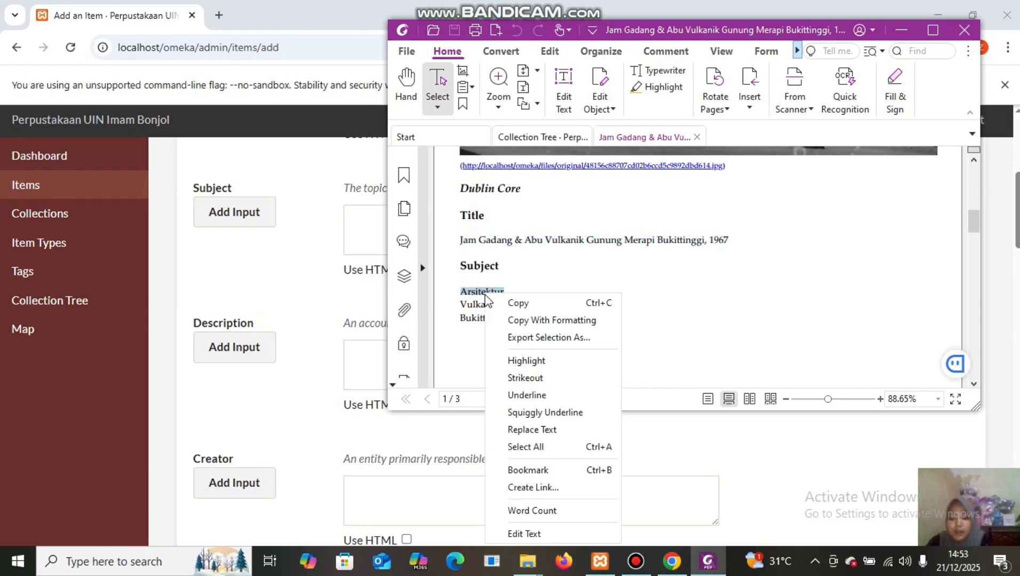
pyautogui.click(514, 303)
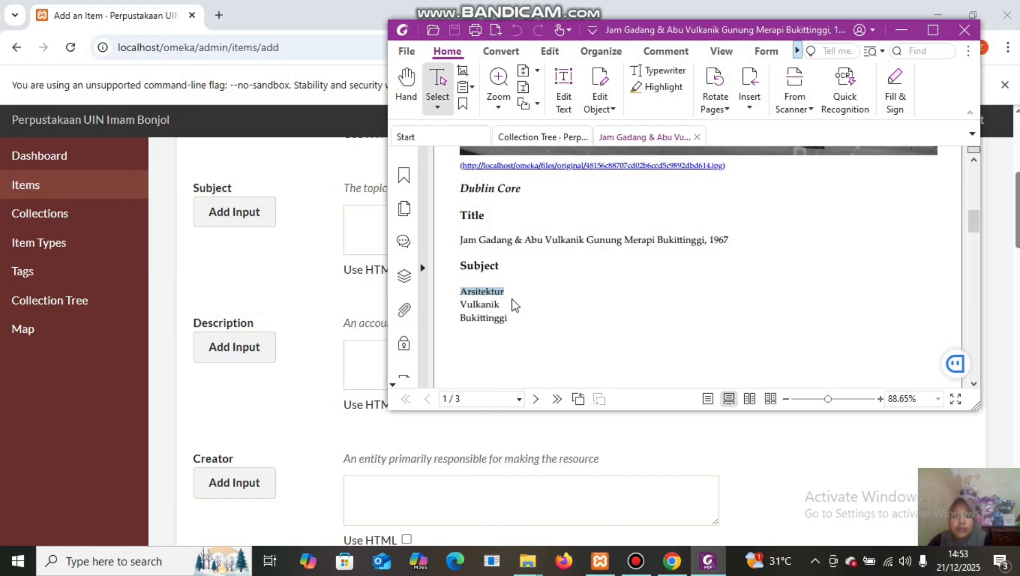
pyautogui.click(361, 224)
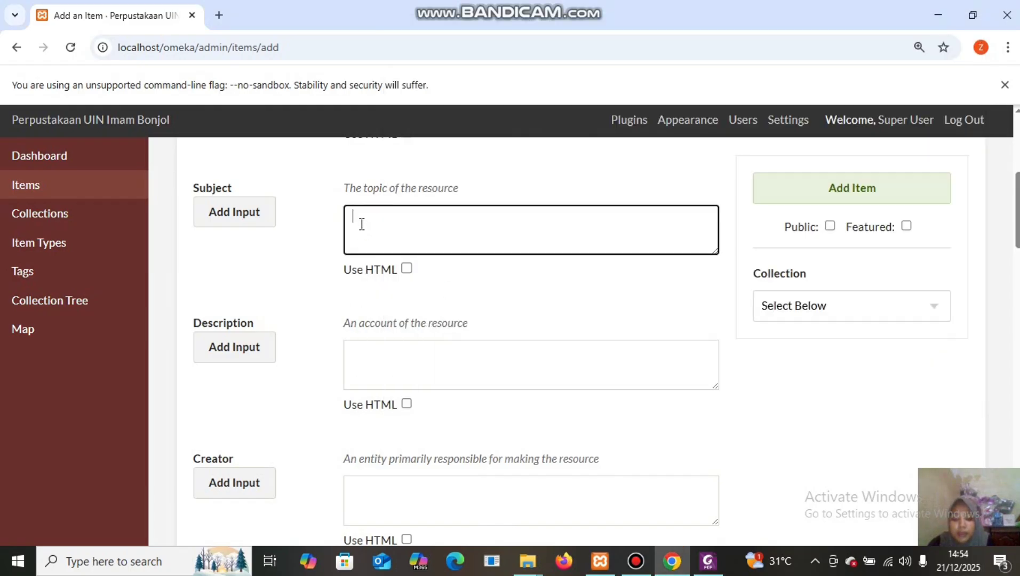
pyautogui.rightClick(361, 224)
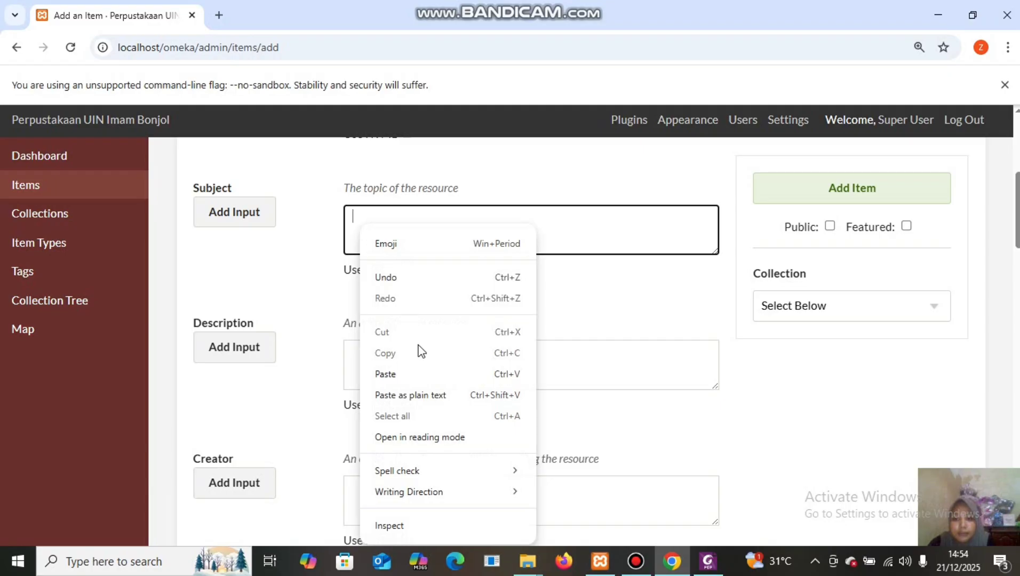
pyautogui.click(403, 374)
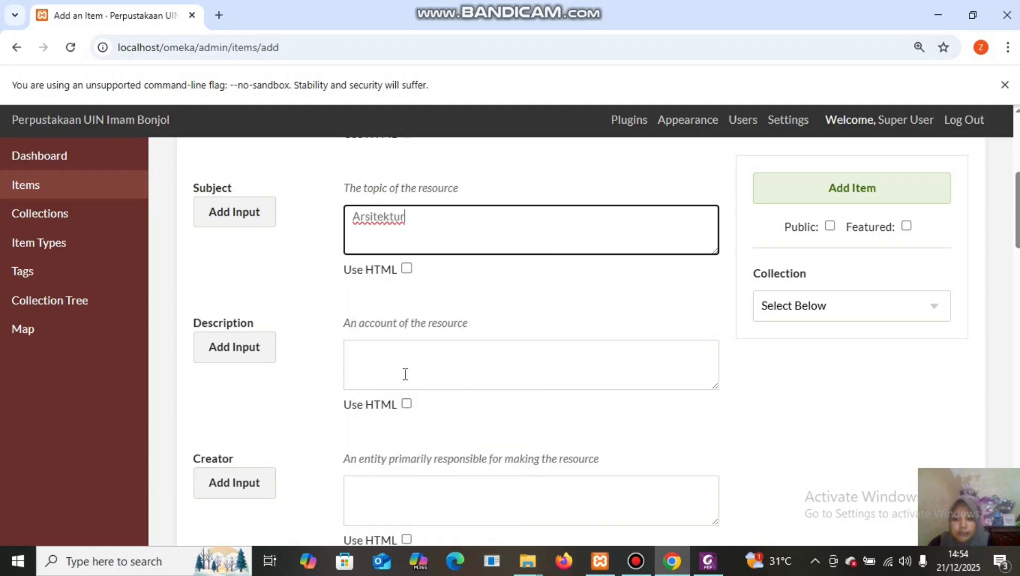
# Add a second Subject box and paste 'Vulkanik' from the PDF into it.
pyautogui.click(231, 214)
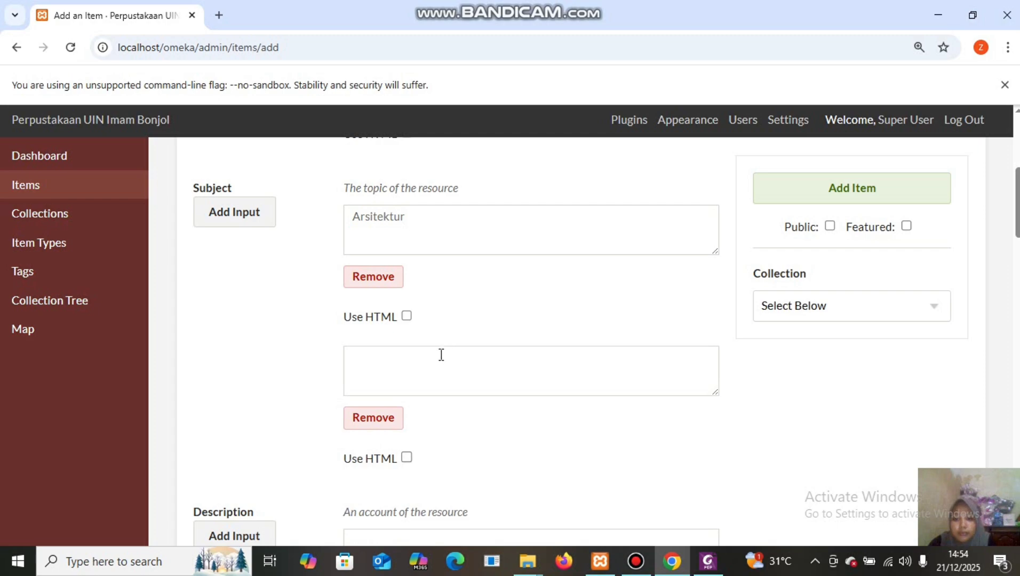
pyautogui.moveTo(709, 554)
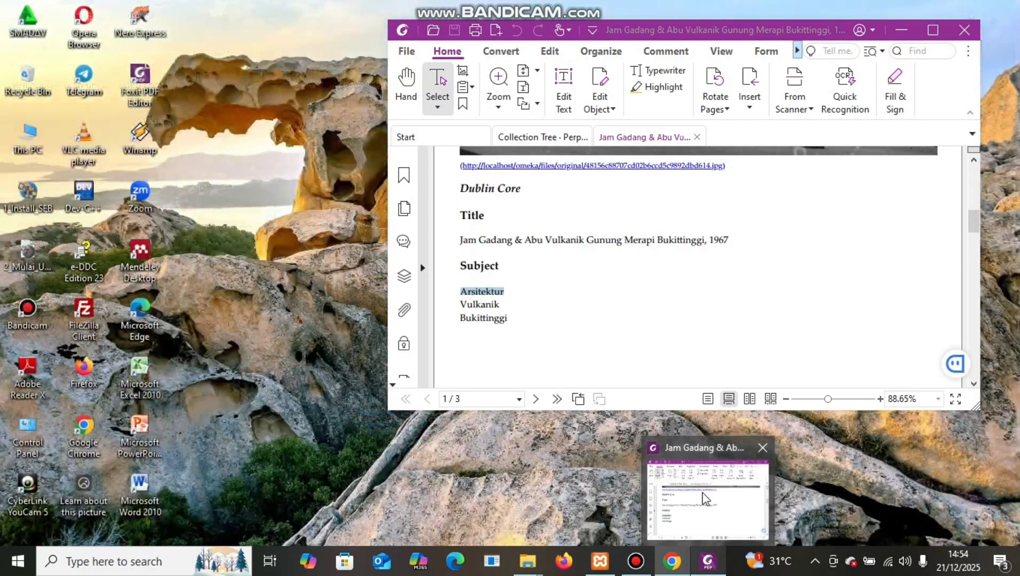
pyautogui.click(706, 499)
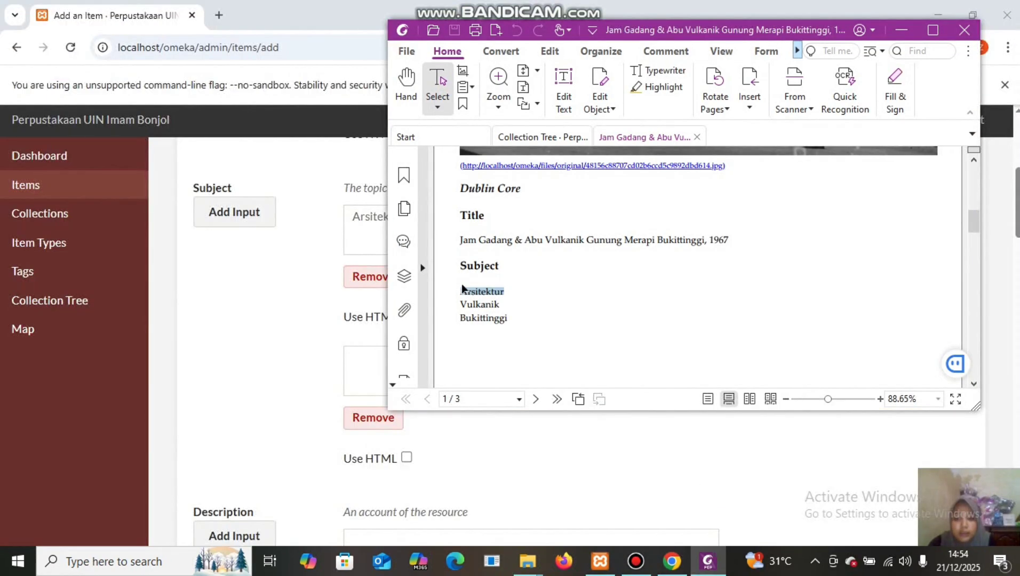
pyautogui.moveTo(459, 304); pyautogui.dragTo(502, 303)
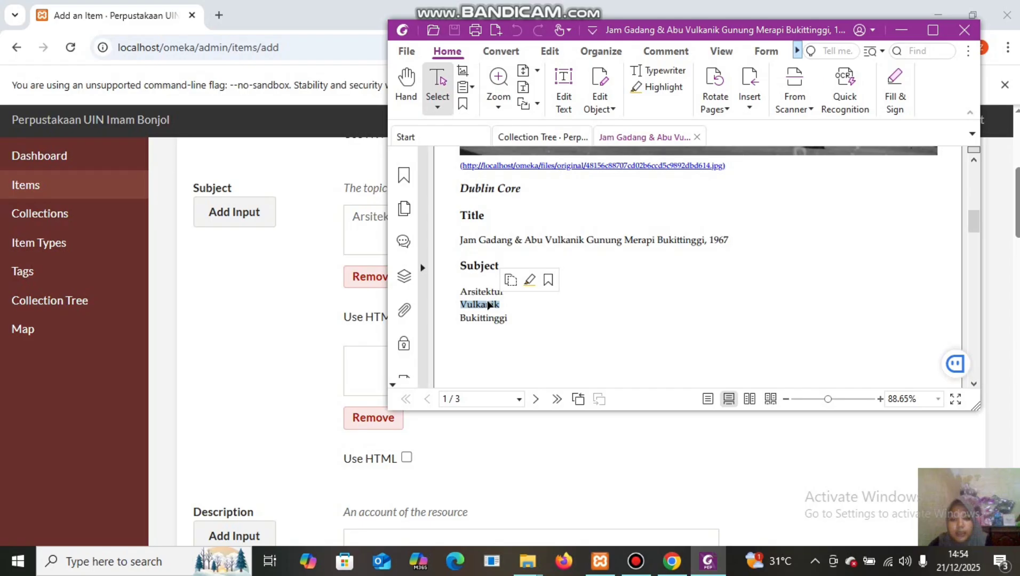
pyautogui.rightClick(488, 305)
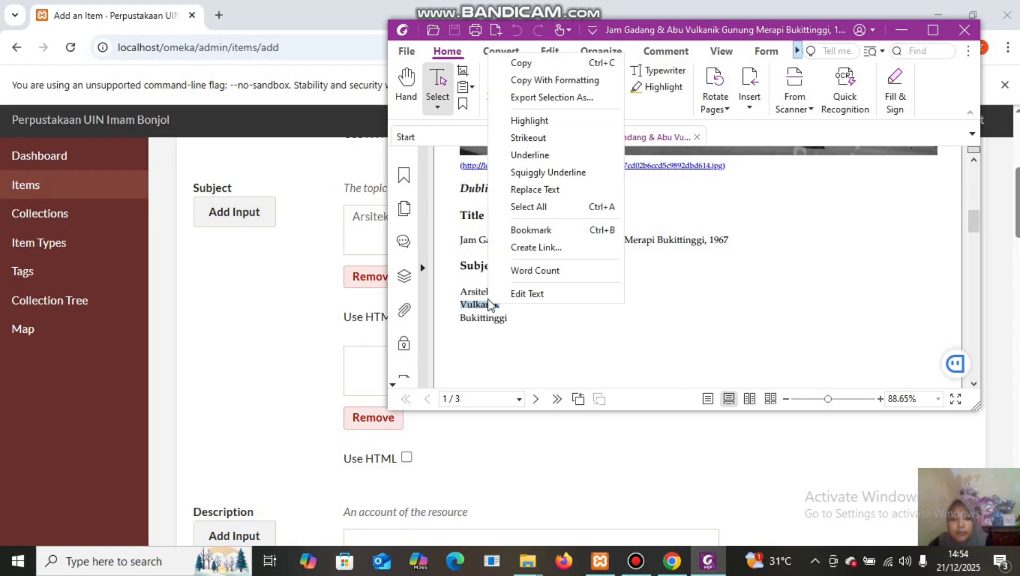
pyautogui.click(547, 64)
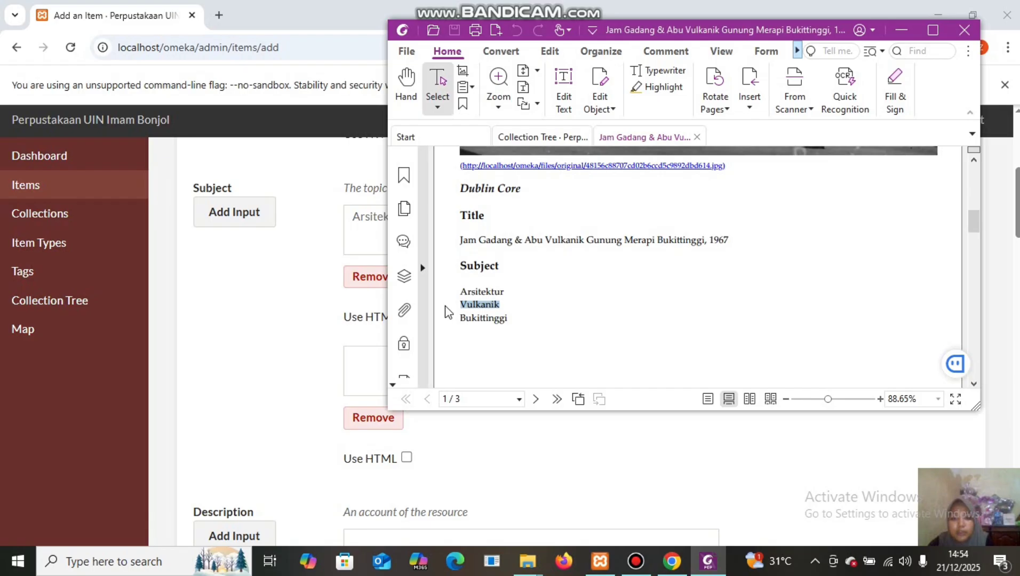
pyautogui.click(356, 358)
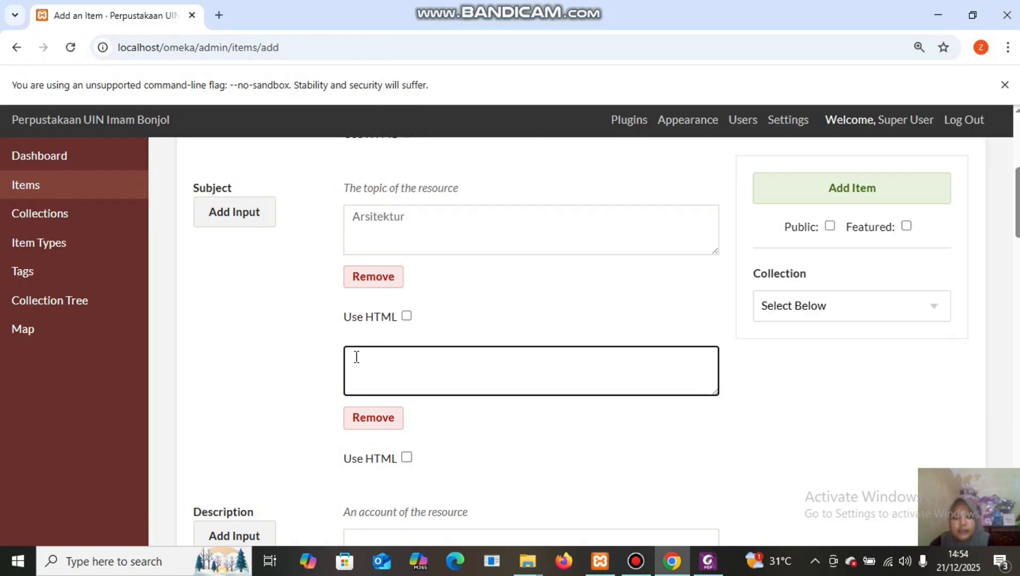
pyautogui.hotkey('ctrl', 'v')
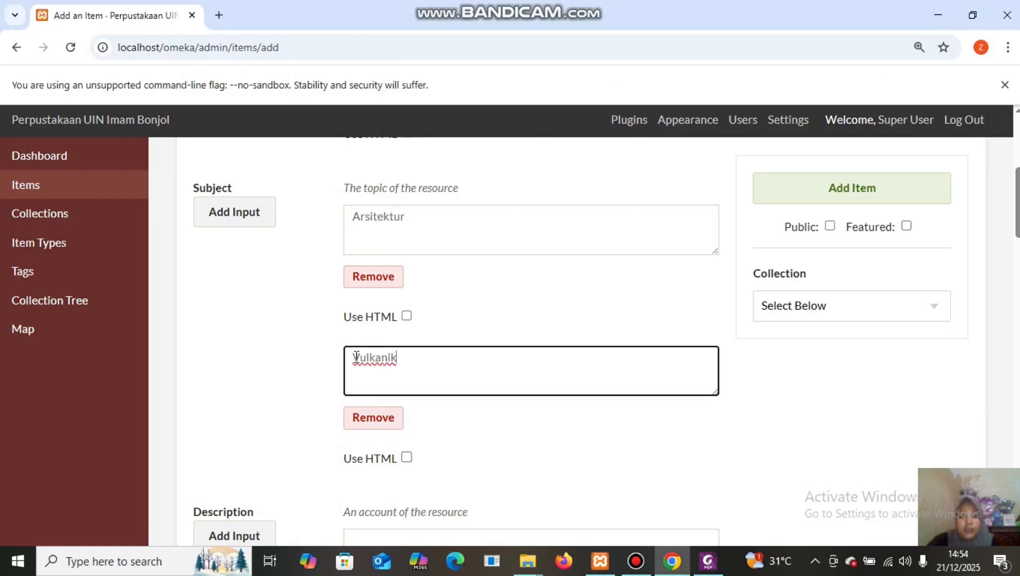
# Add a third Subject box and paste 'Bukittinggi' from the PDF into it.
pyautogui.click(228, 214)
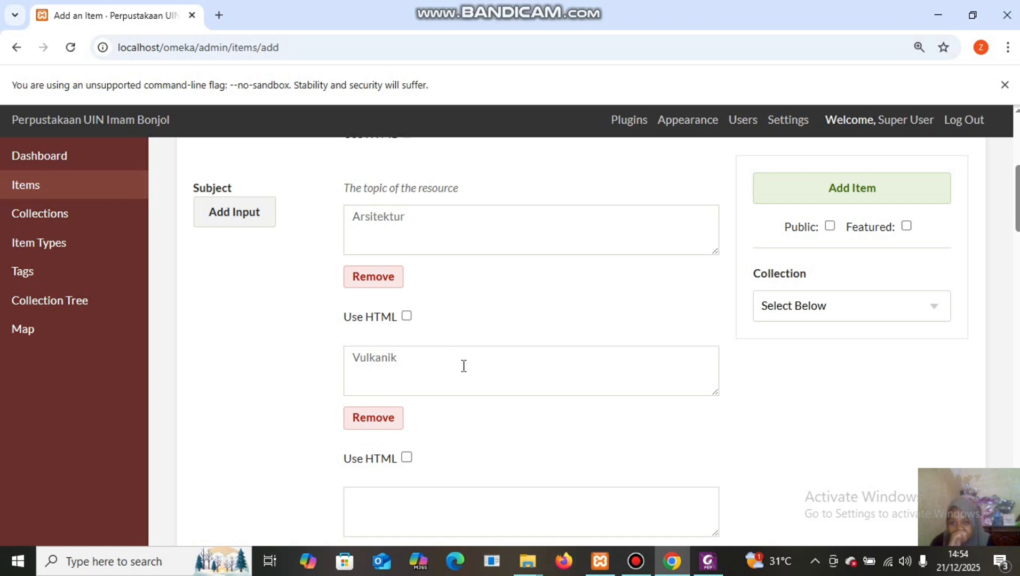
pyautogui.click(401, 492)
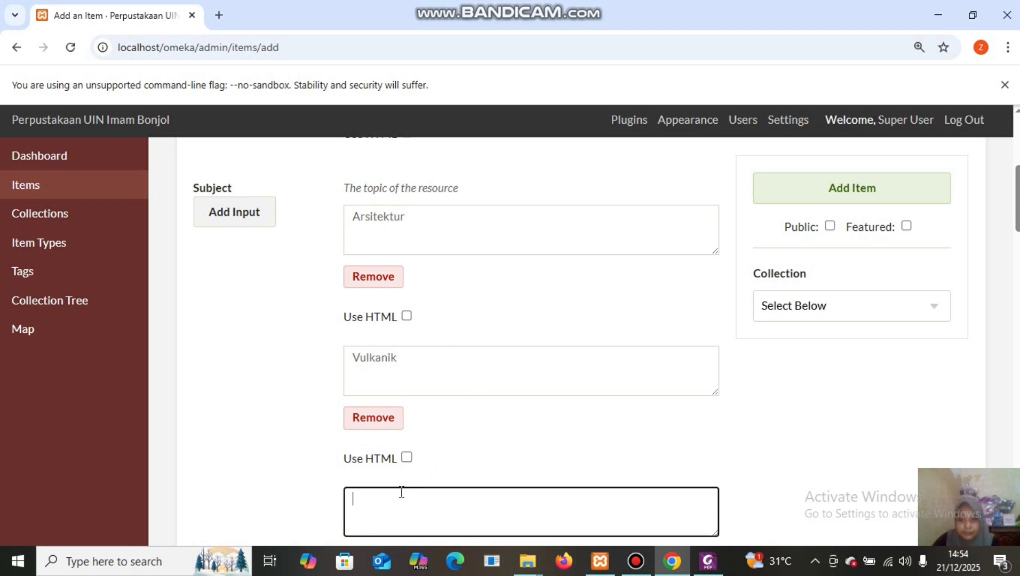
pyautogui.click(703, 568)
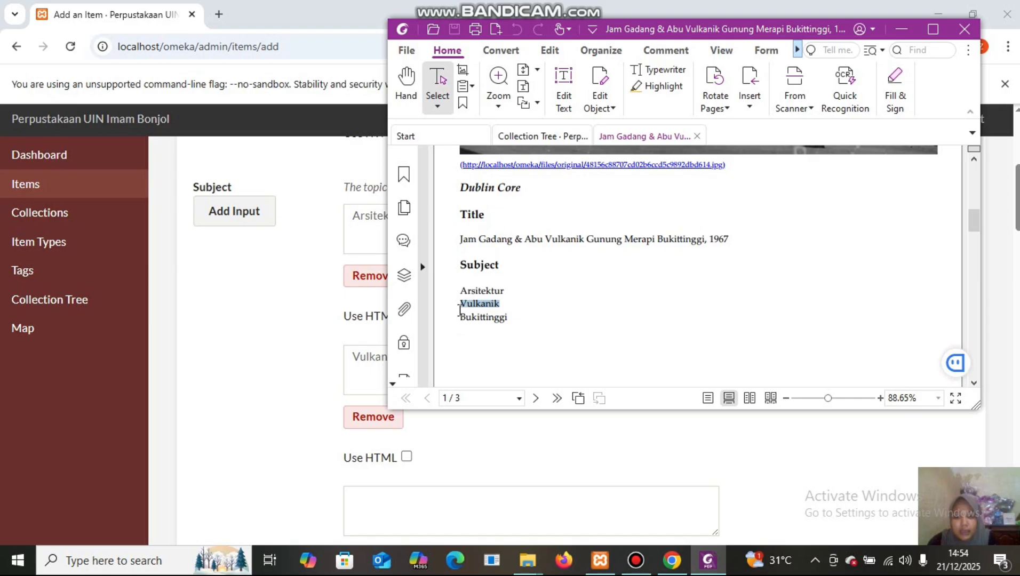
pyautogui.moveTo(460, 314); pyautogui.dragTo(515, 315)
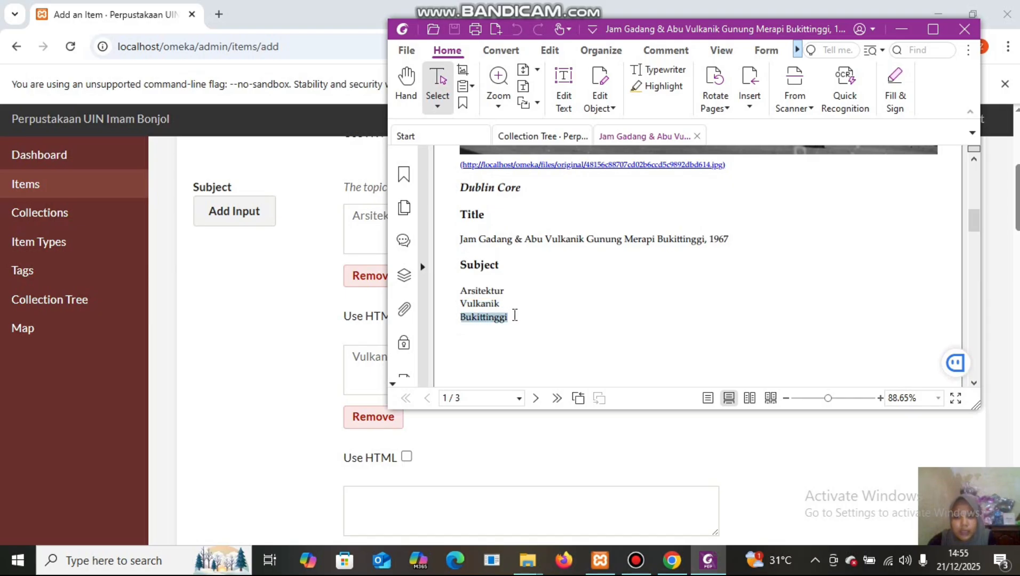
pyautogui.rightClick(474, 321)
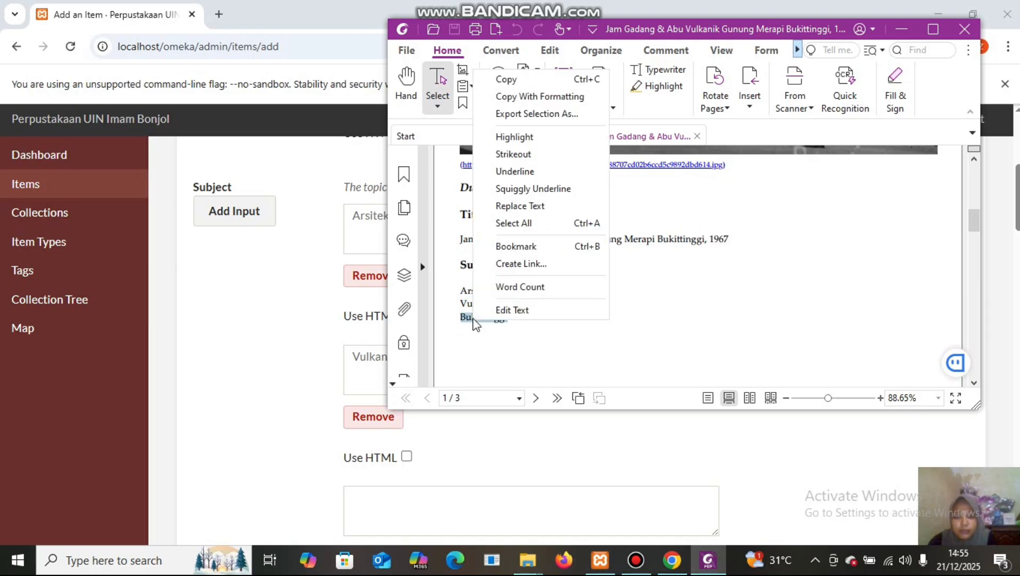
pyautogui.click(540, 85)
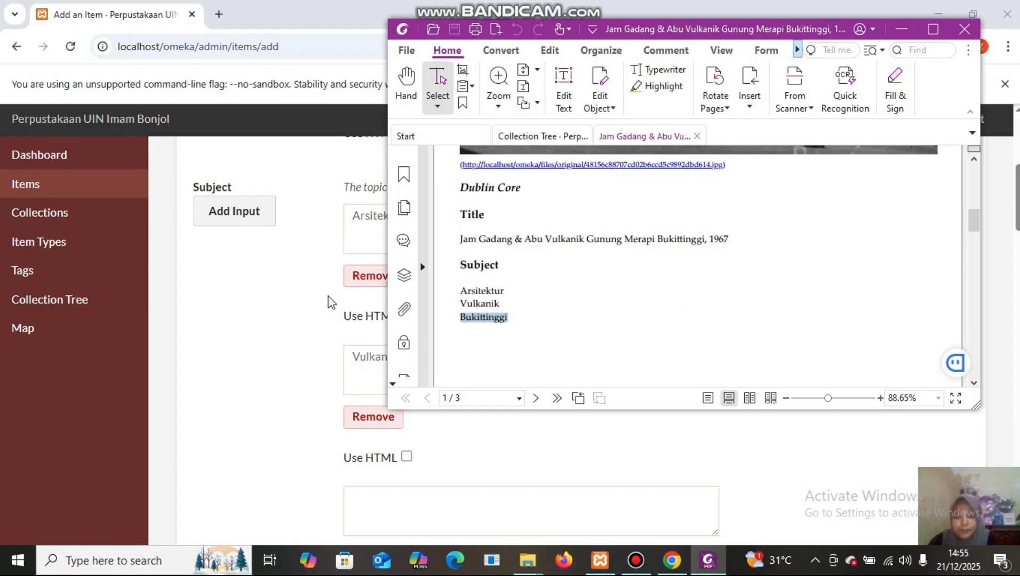
pyautogui.click(355, 499)
pyautogui.rightClick(355, 500)
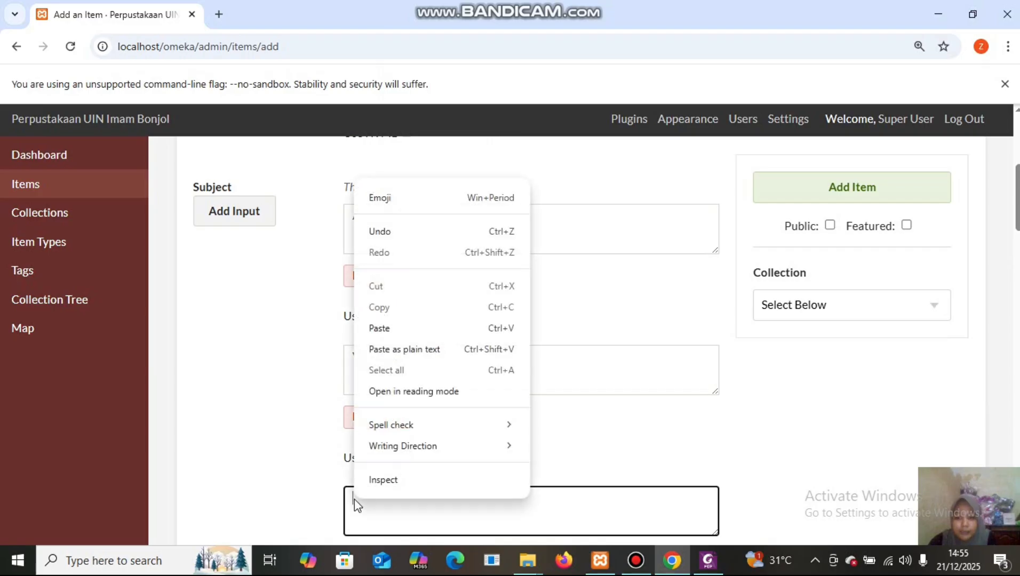
pyautogui.click(386, 327)
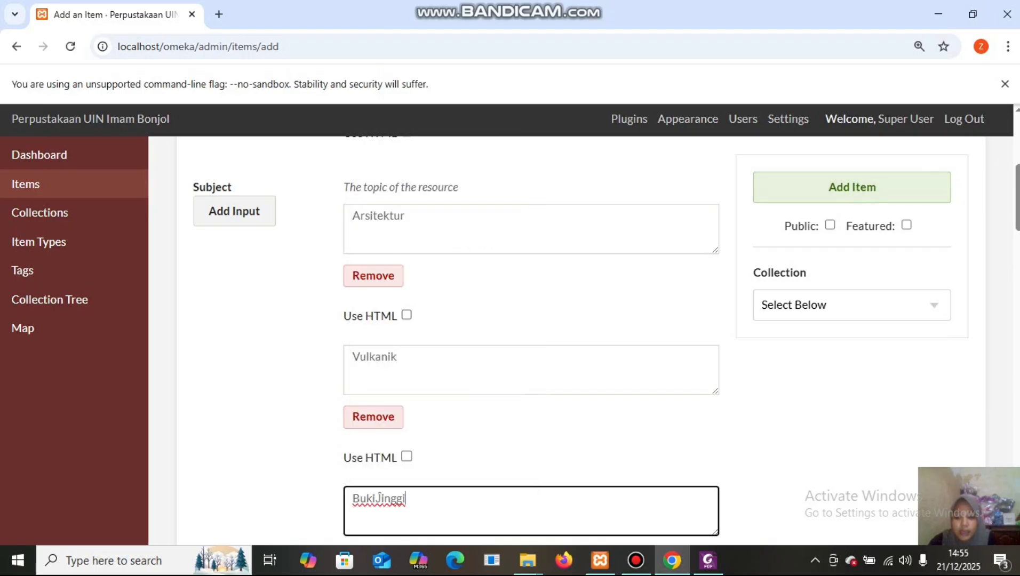
pyautogui.scroll(-8, 530, 341)
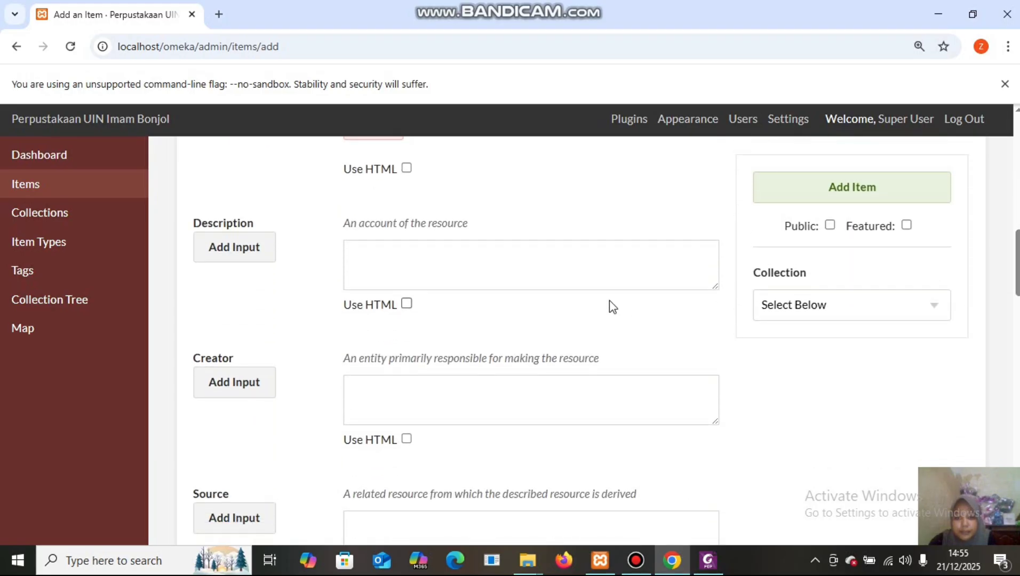
# Copy the PDF's Jam Gadang description paragraph into the item's Description field.
pyautogui.click(458, 262)
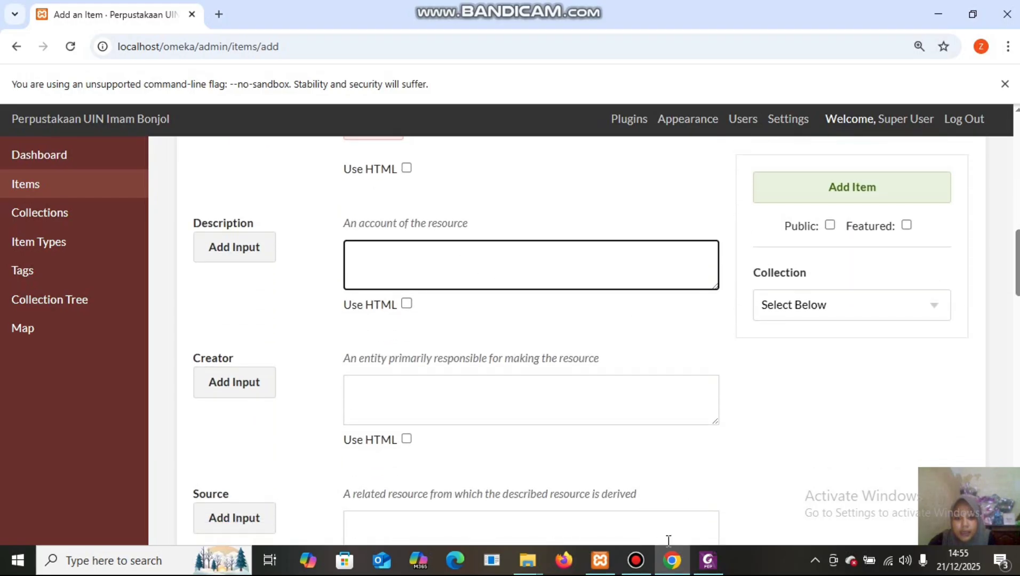
pyautogui.moveTo(705, 570)
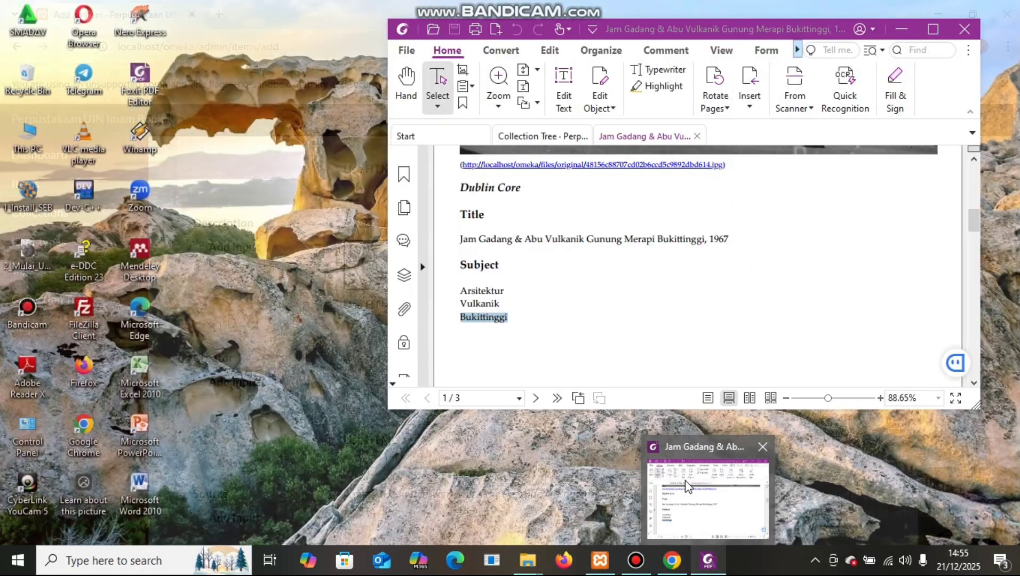
pyautogui.click(690, 480)
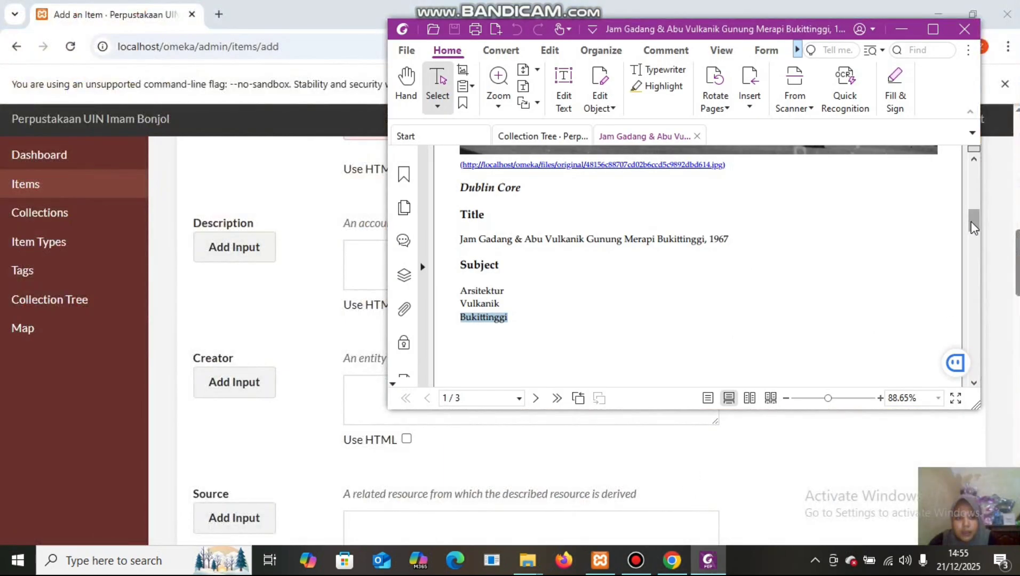
pyautogui.moveTo(971, 221); pyautogui.dragTo(986, 252)
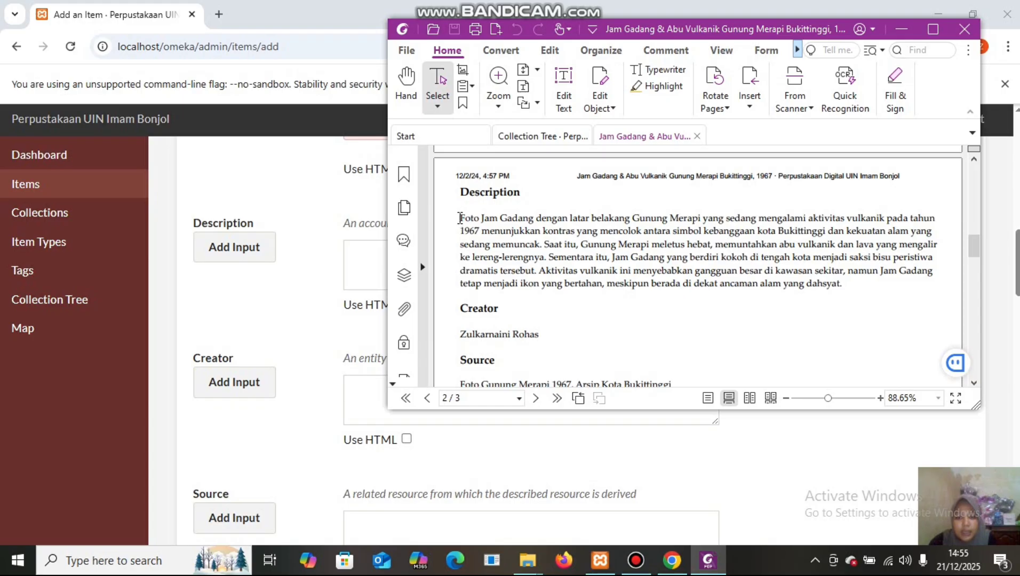
pyautogui.moveTo(460, 217); pyautogui.dragTo(860, 287)
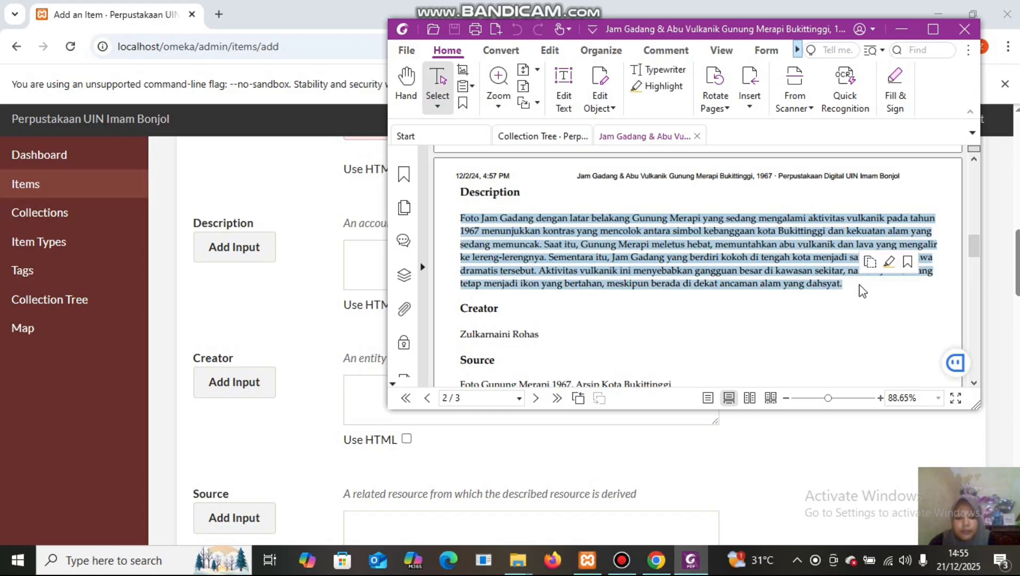
pyautogui.rightClick(784, 259)
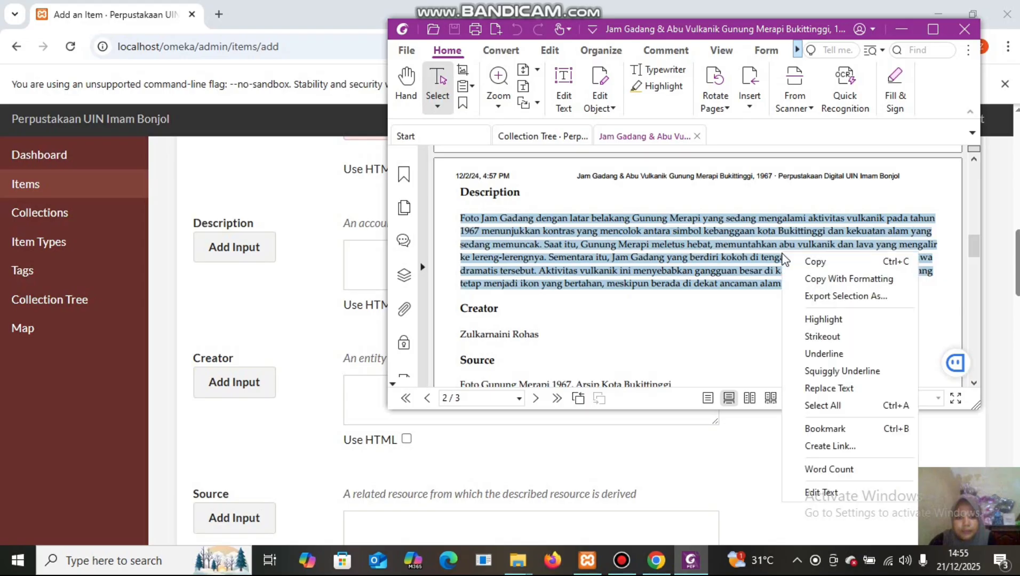
pyautogui.click(825, 262)
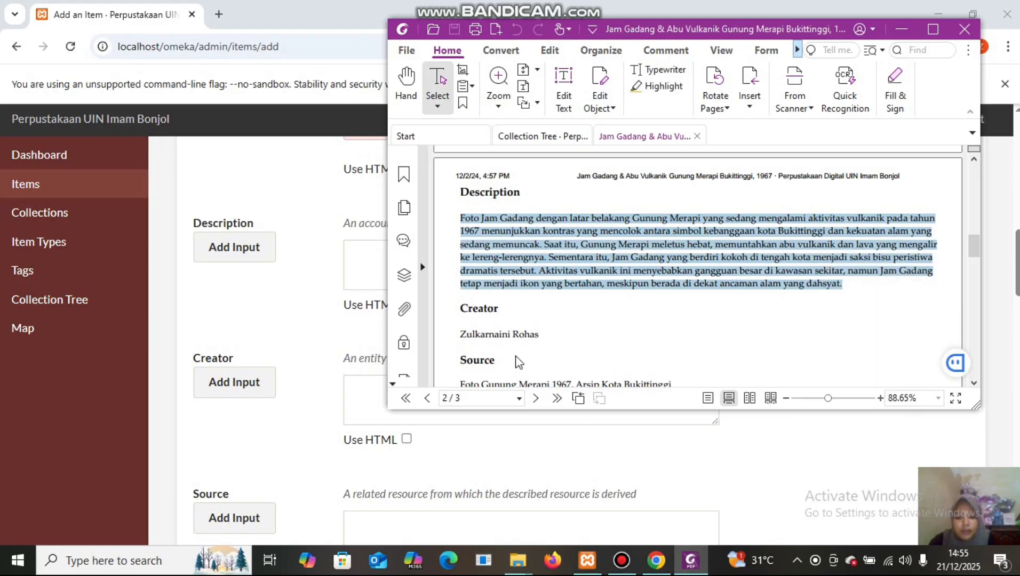
pyautogui.click(355, 246)
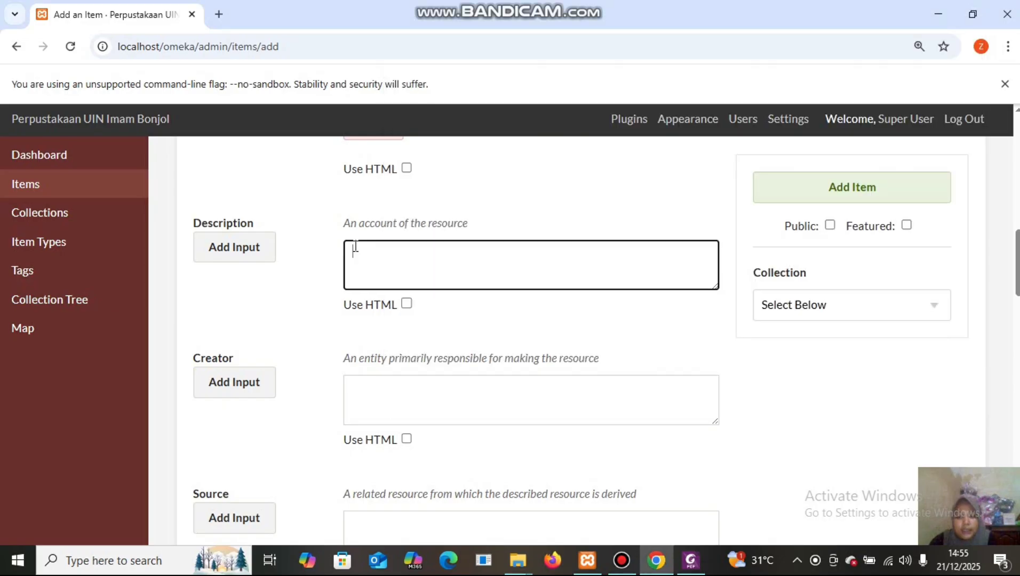
pyautogui.rightClick(355, 245)
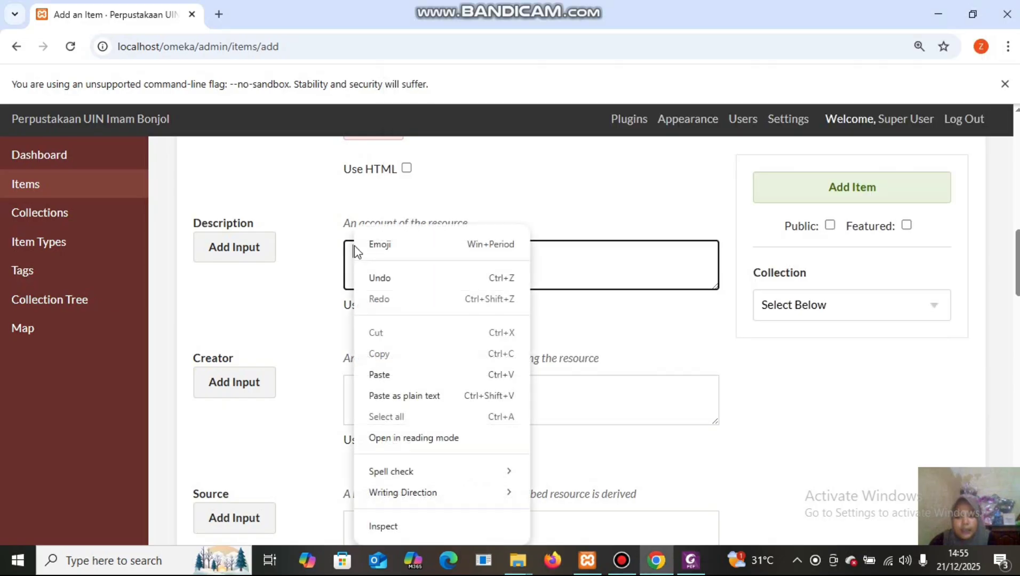
pyautogui.click(423, 380)
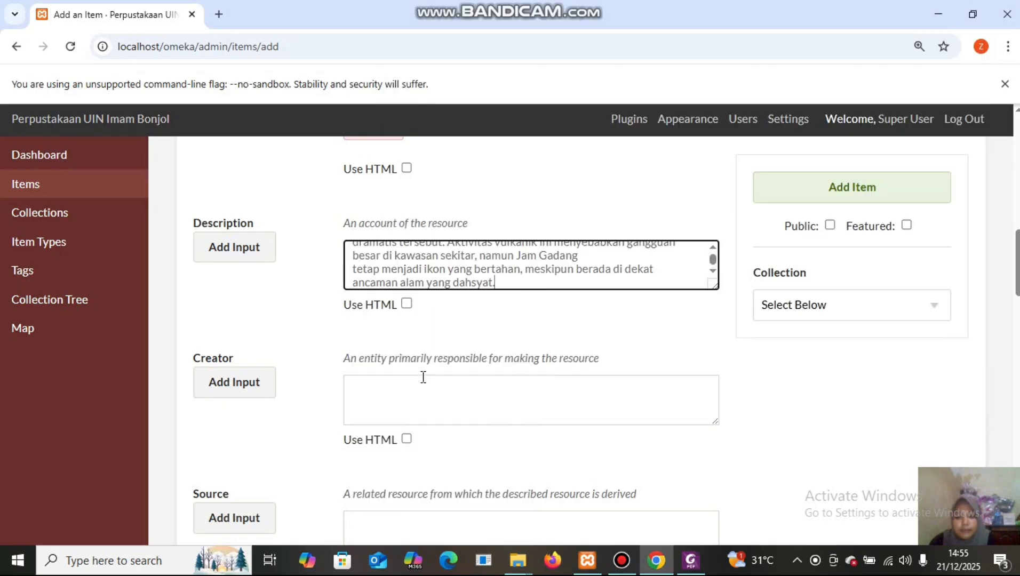
# Copy the creator's name from the PDF into the item's Creator field.
pyautogui.click(373, 382)
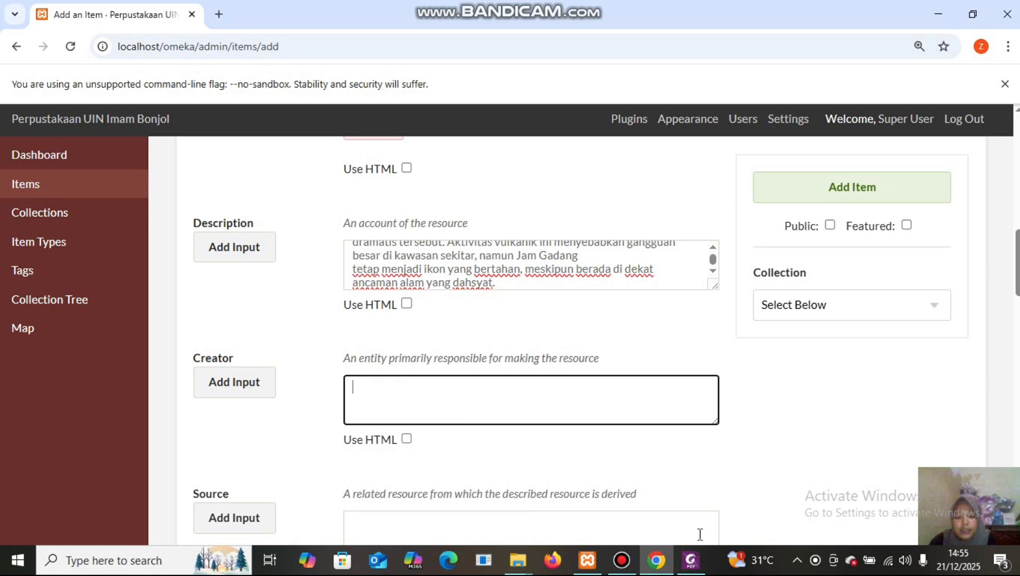
pyautogui.moveTo(691, 560)
pyautogui.click(687, 484)
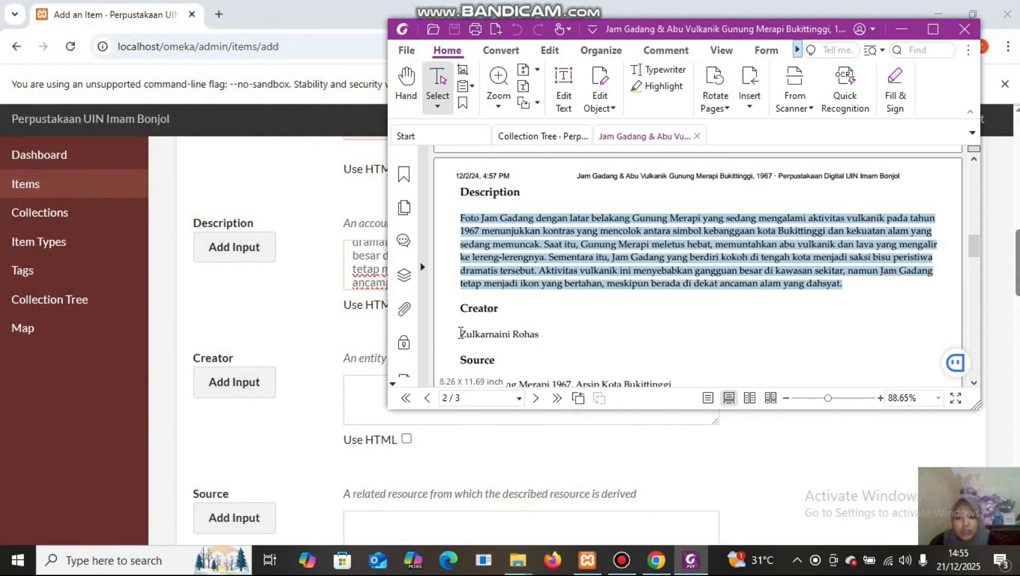
pyautogui.moveTo(461, 333); pyautogui.dragTo(531, 337)
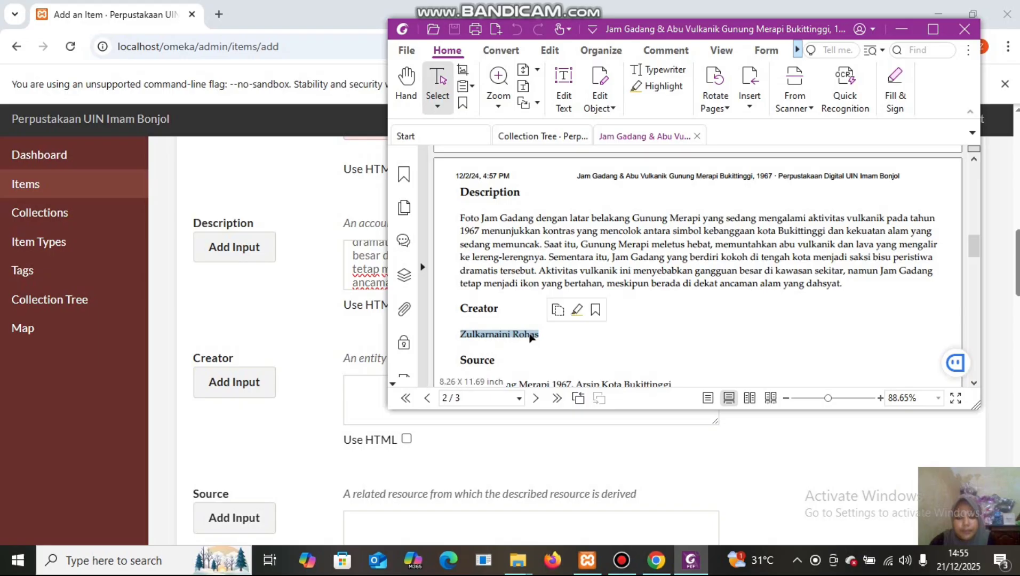
pyautogui.rightClick(517, 338)
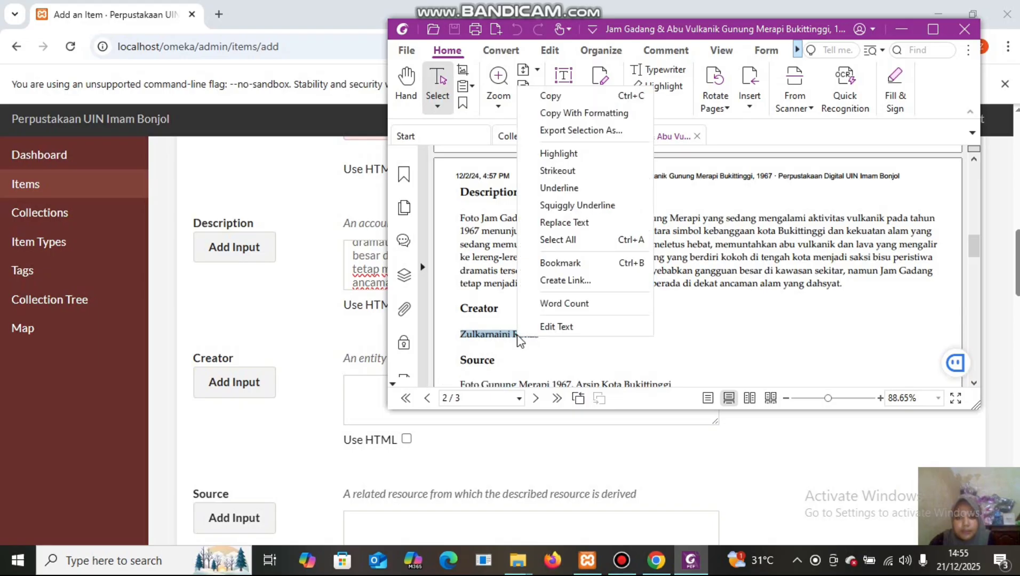
pyautogui.click(558, 99)
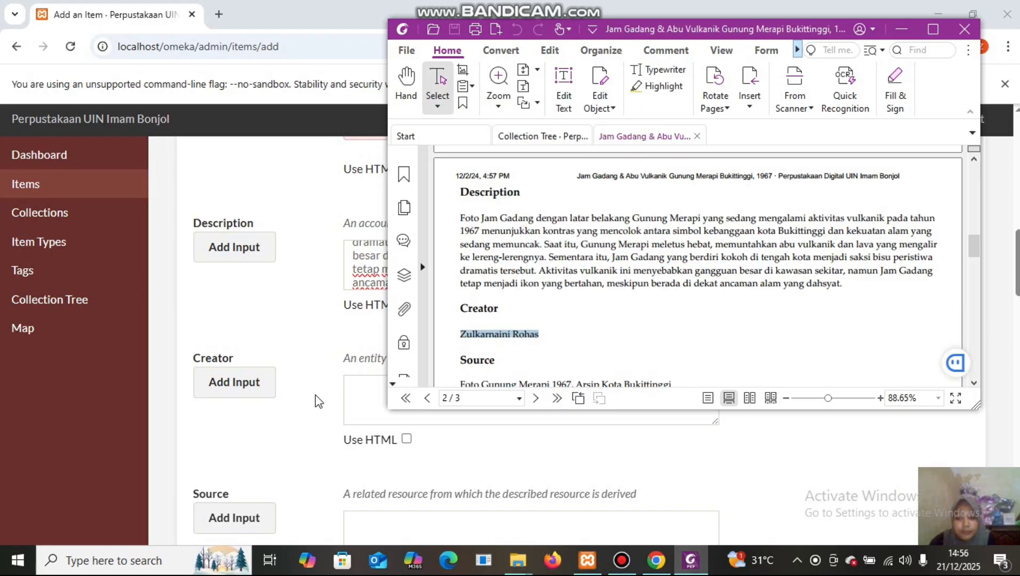
pyautogui.click(354, 385)
pyautogui.rightClick(354, 385)
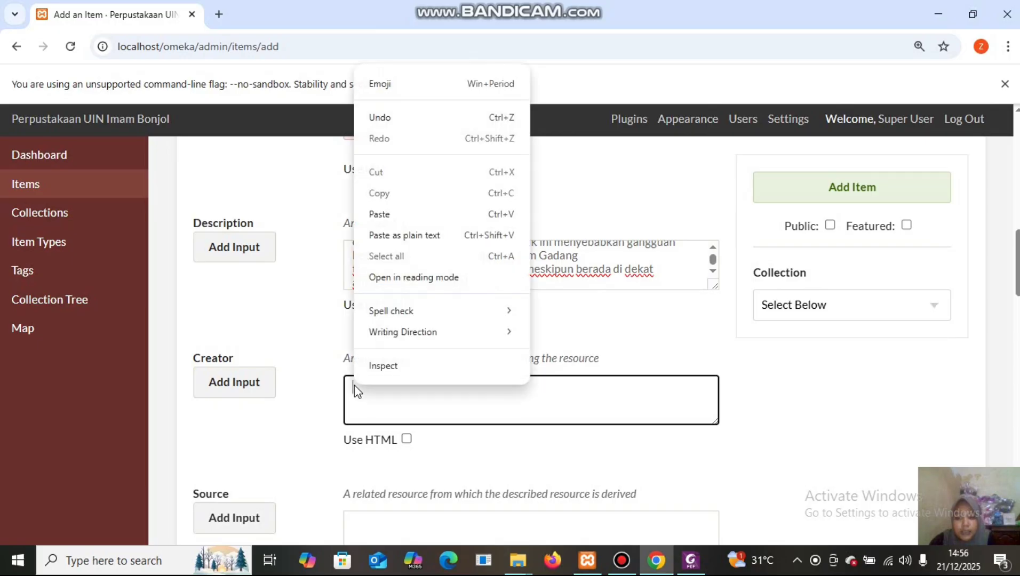
pyautogui.click(385, 215)
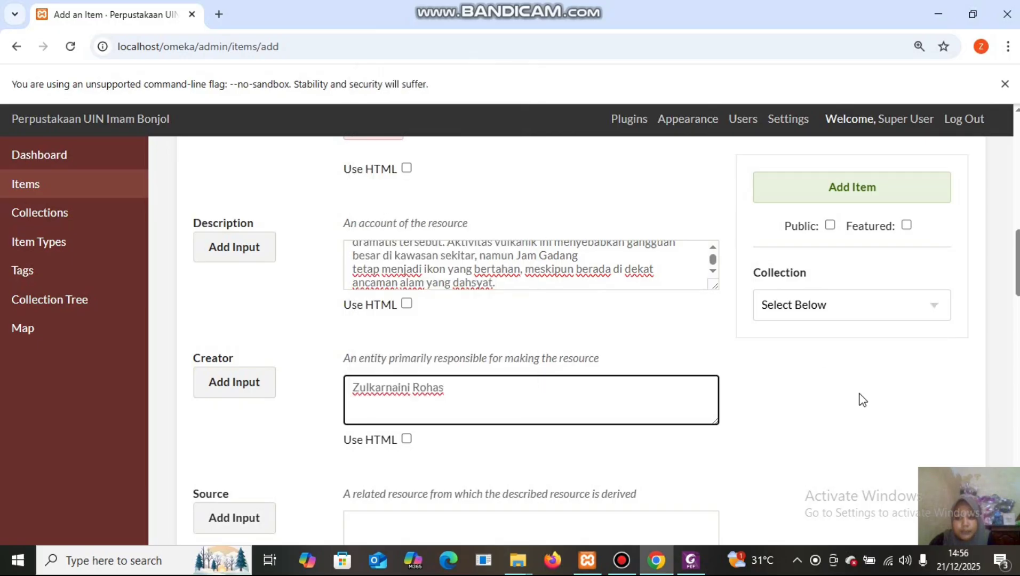
pyautogui.scroll(-5, 530, 342)
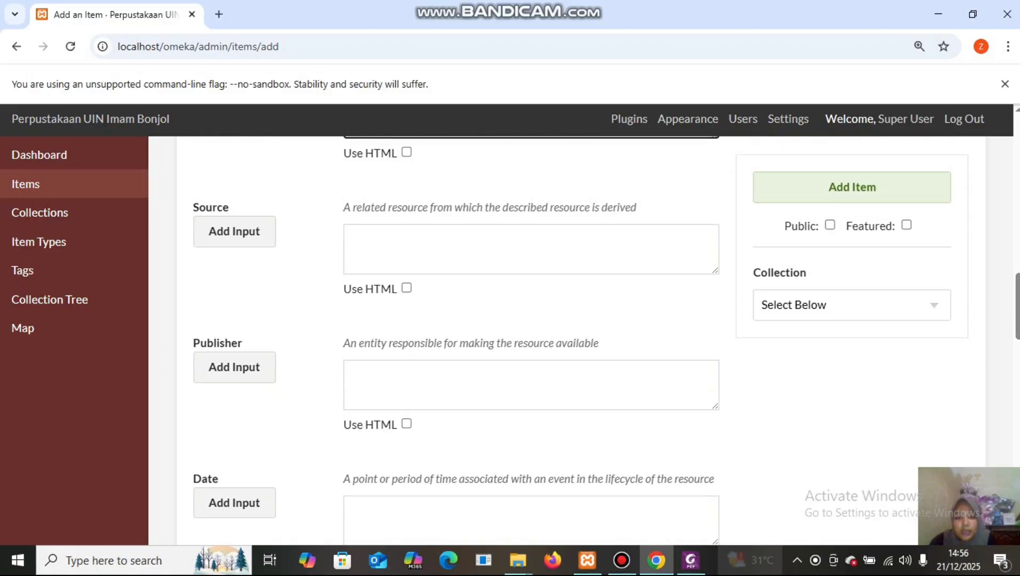
# Copy the PDF's 1967 Gunung Merapi photo source line into the item's Source field.
pyautogui.moveTo(691, 558)
pyautogui.click(694, 522)
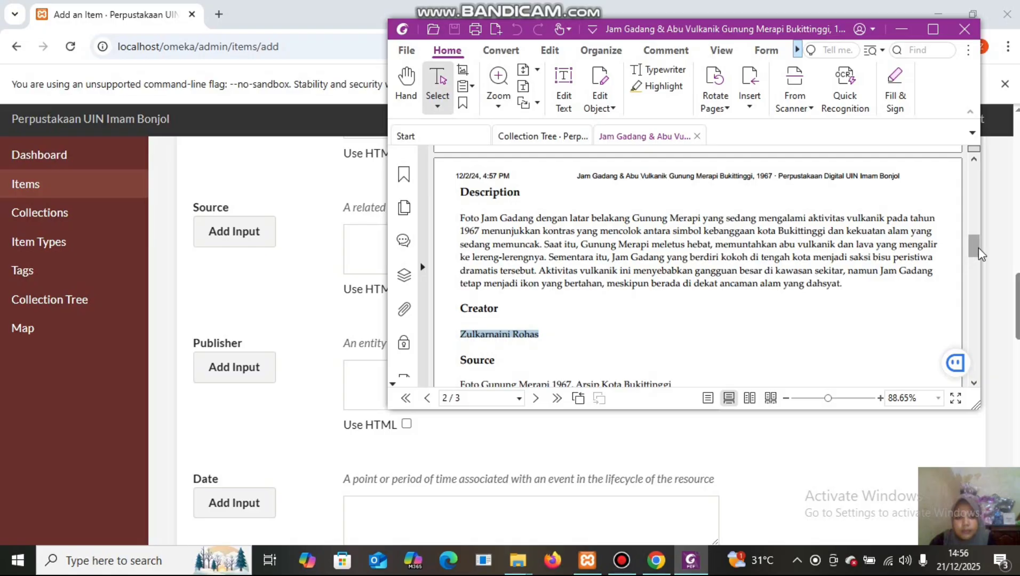
pyautogui.moveTo(978, 249); pyautogui.dragTo(985, 266)
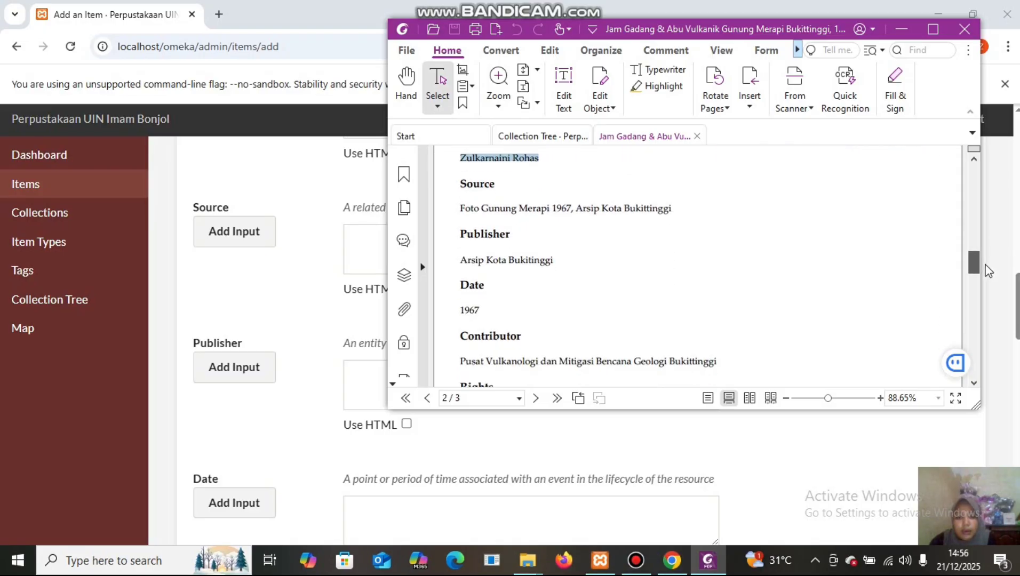
pyautogui.click(460, 207)
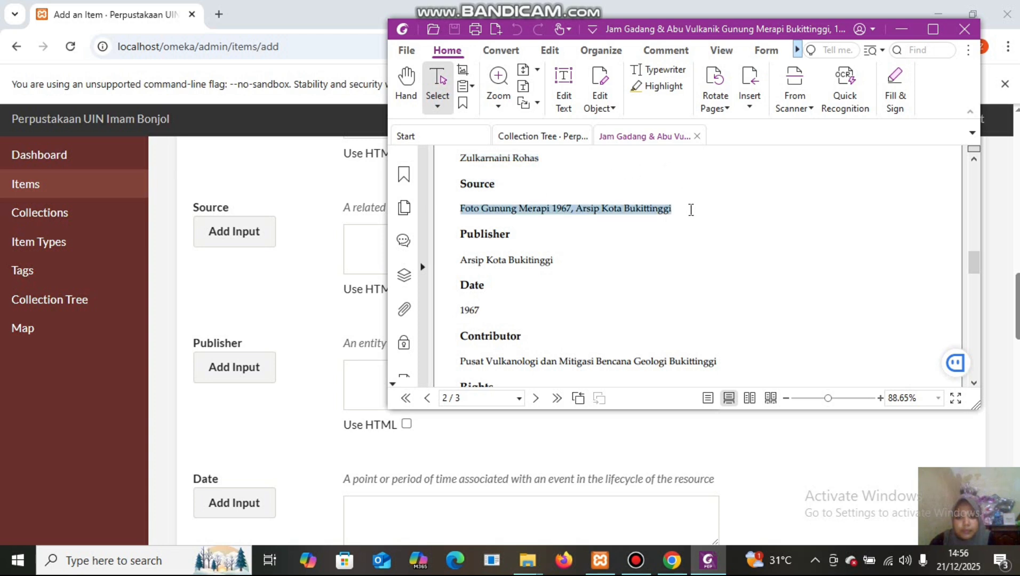
pyautogui.rightClick(611, 213)
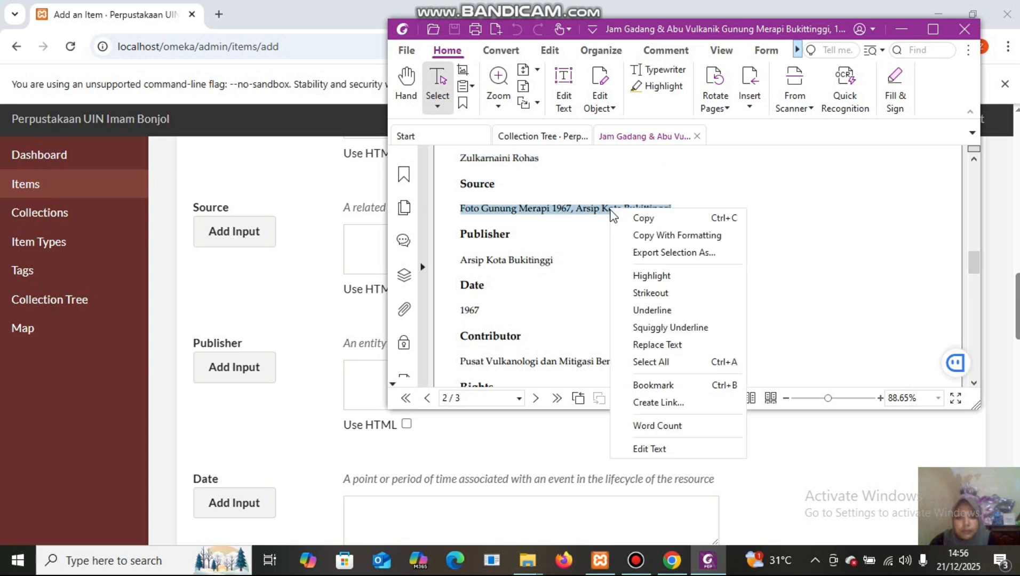
pyautogui.click(643, 218)
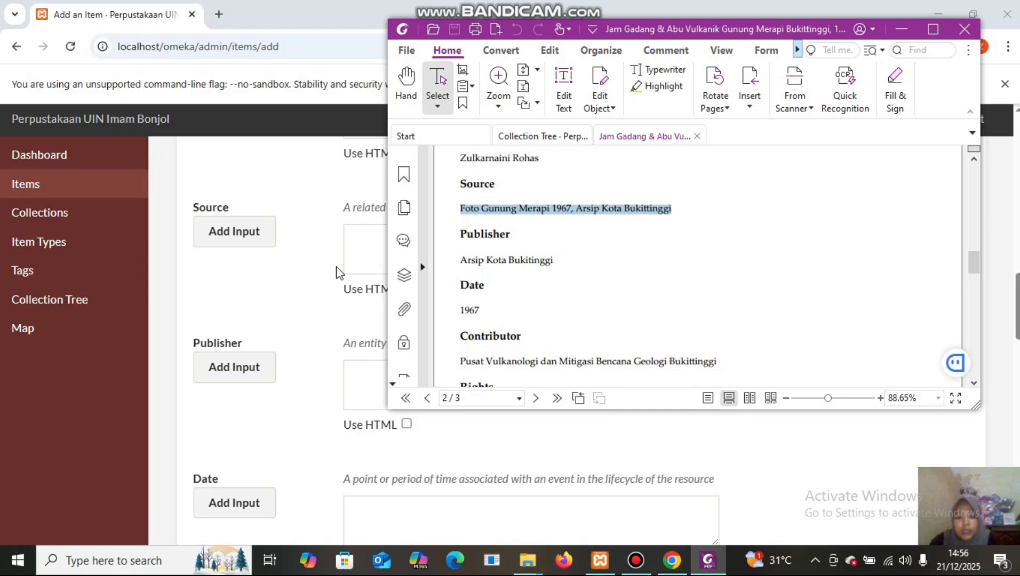
pyautogui.click(355, 236)
pyautogui.rightClick(355, 237)
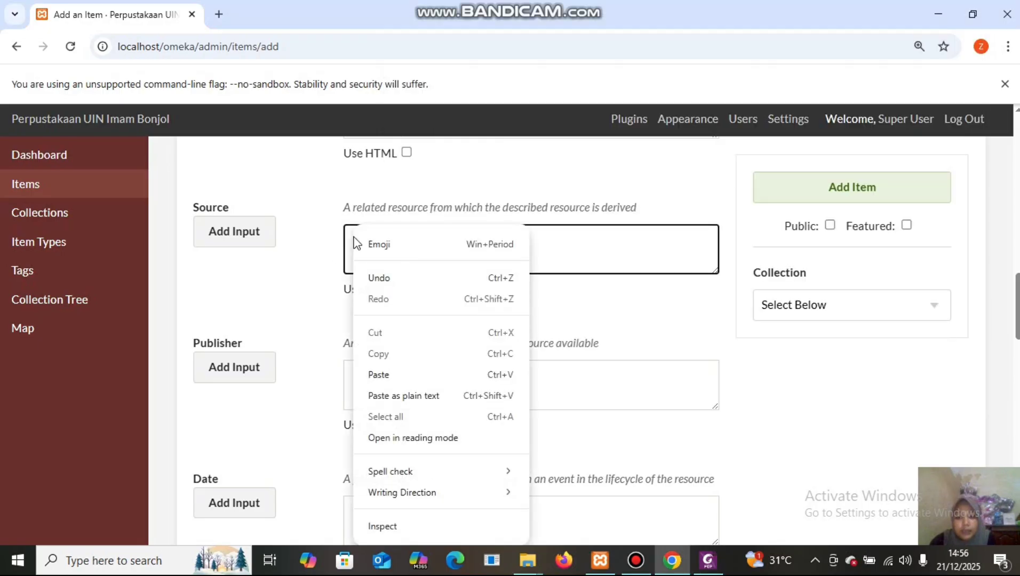
pyautogui.click(402, 376)
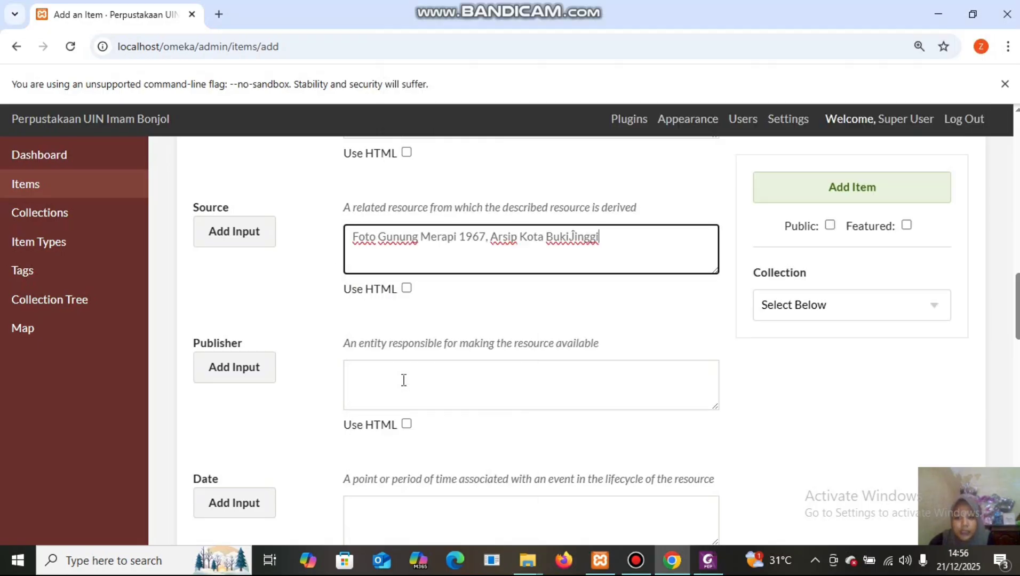
# Copy 'Arsip Kota Bukittinggi' from the PDF into the item's Publisher field.
pyautogui.click(378, 364)
pyautogui.moveTo(707, 560)
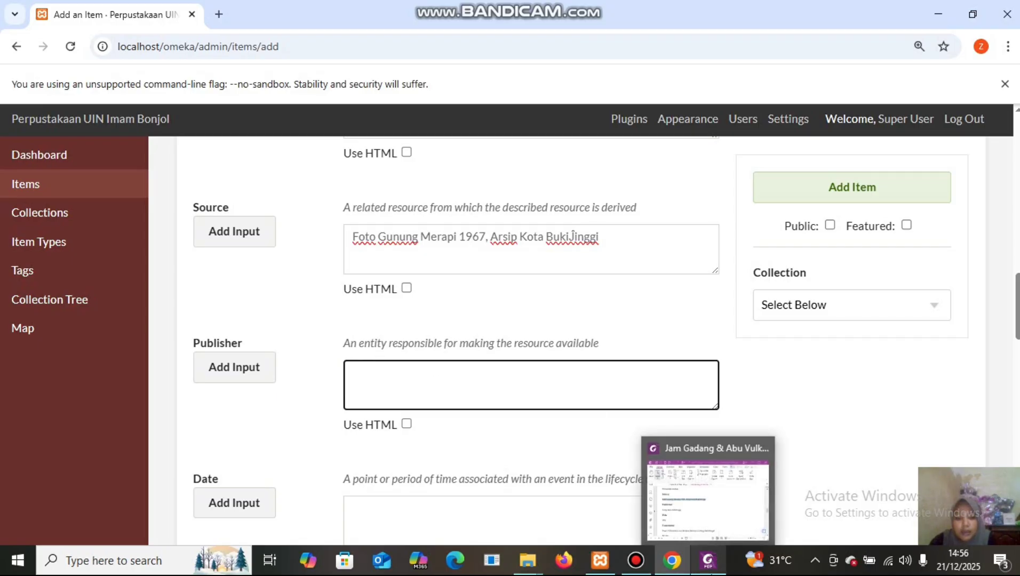
pyautogui.click(702, 479)
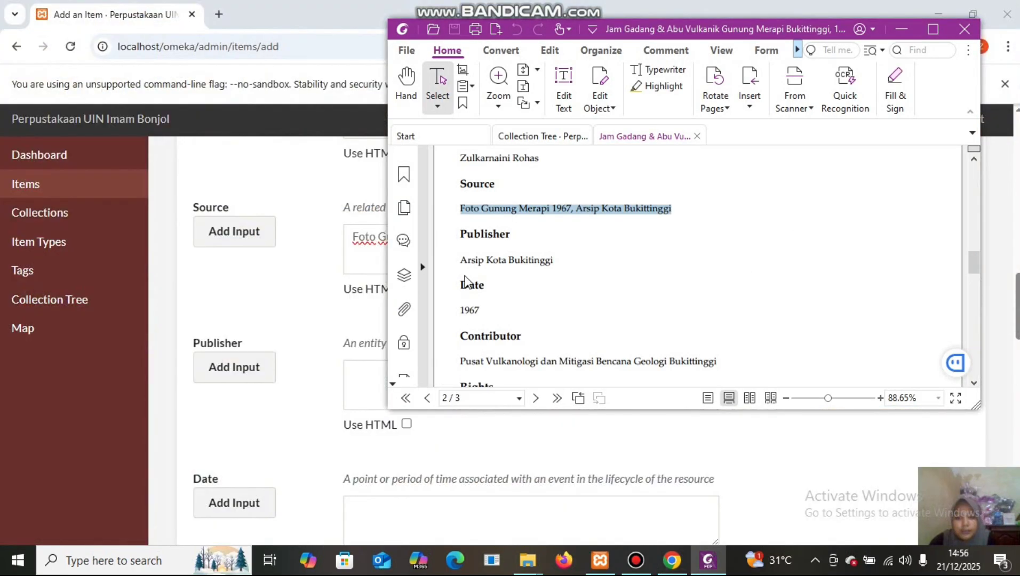
pyautogui.moveTo(460, 260); pyautogui.dragTo(565, 261)
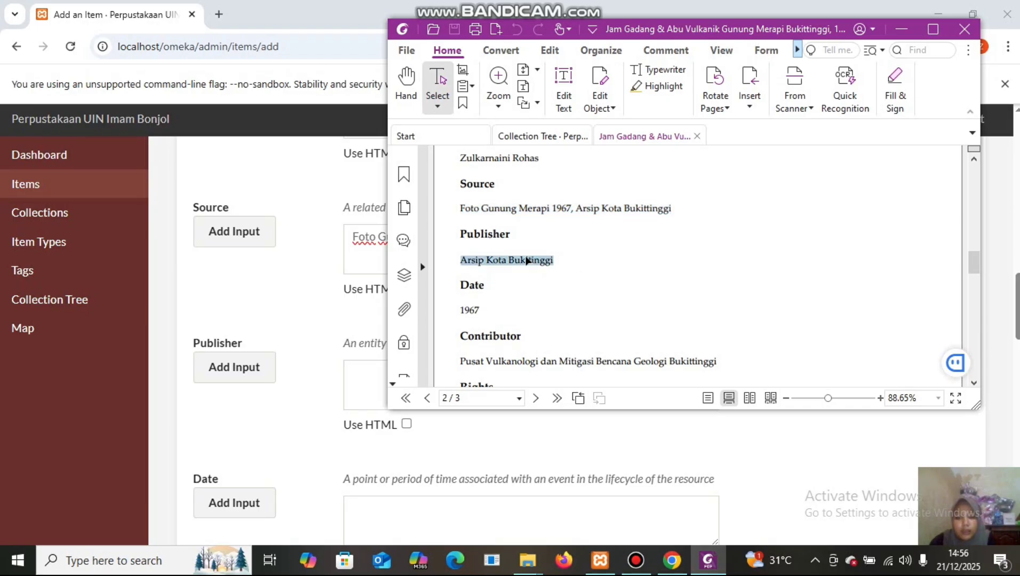
pyautogui.rightClick(526, 261)
pyautogui.click(550, 266)
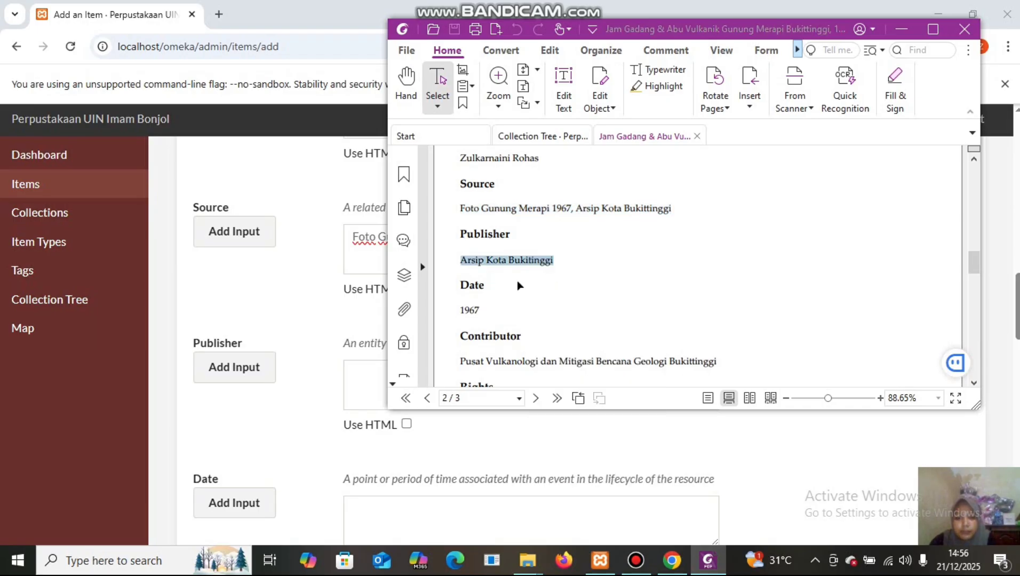
pyautogui.click(358, 369)
pyautogui.rightClick(357, 371)
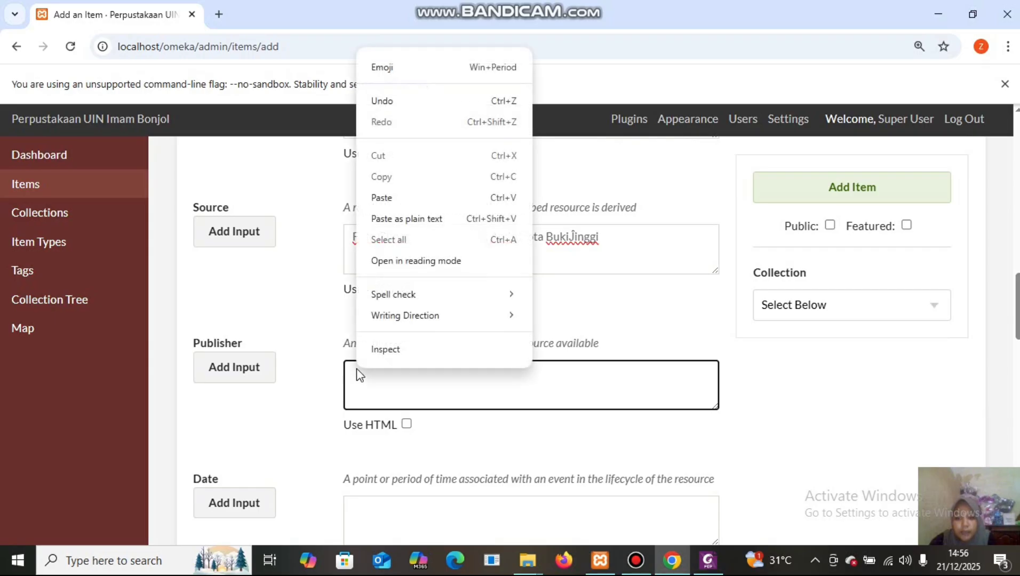
pyautogui.click(381, 196)
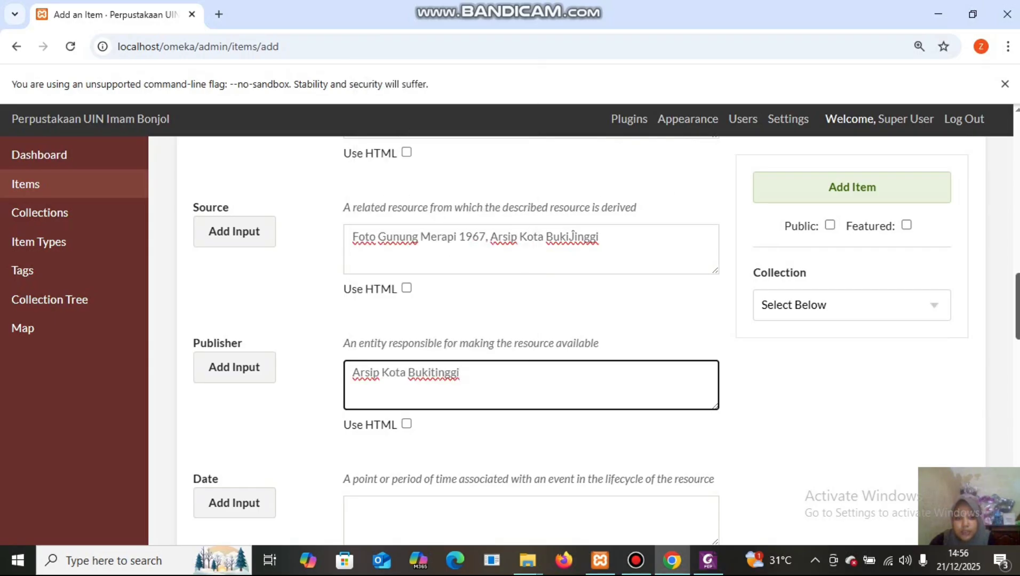
# Copy the date 1967 from the PDF into the item's Date field.
pyautogui.scroll(-5, 557, 237)
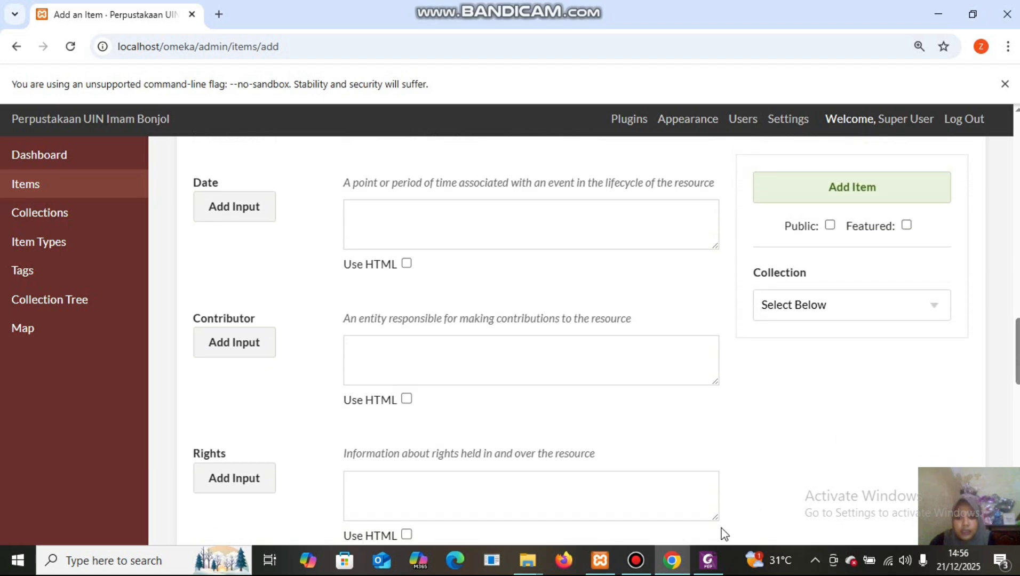
pyautogui.moveTo(710, 564)
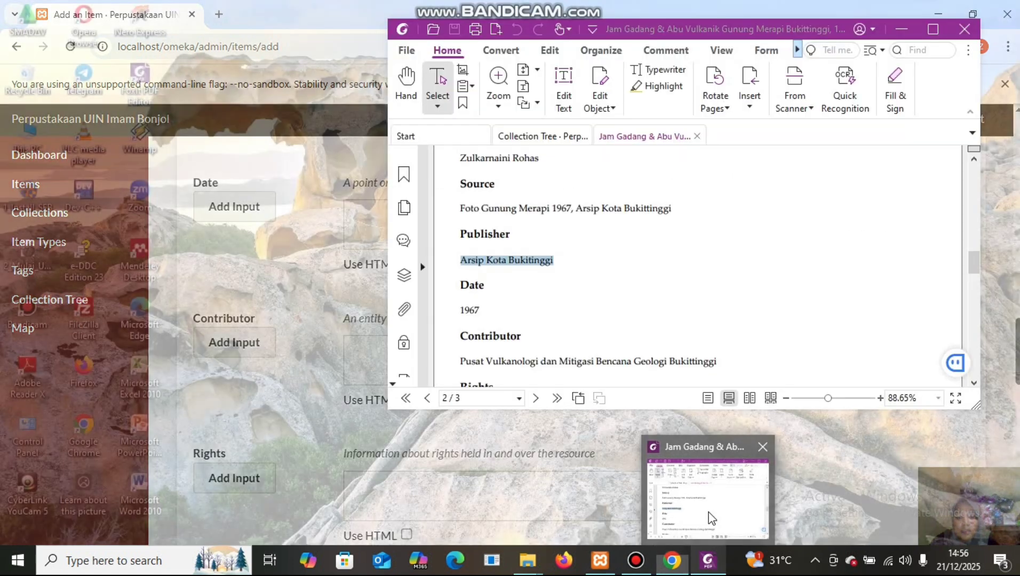
pyautogui.click(709, 523)
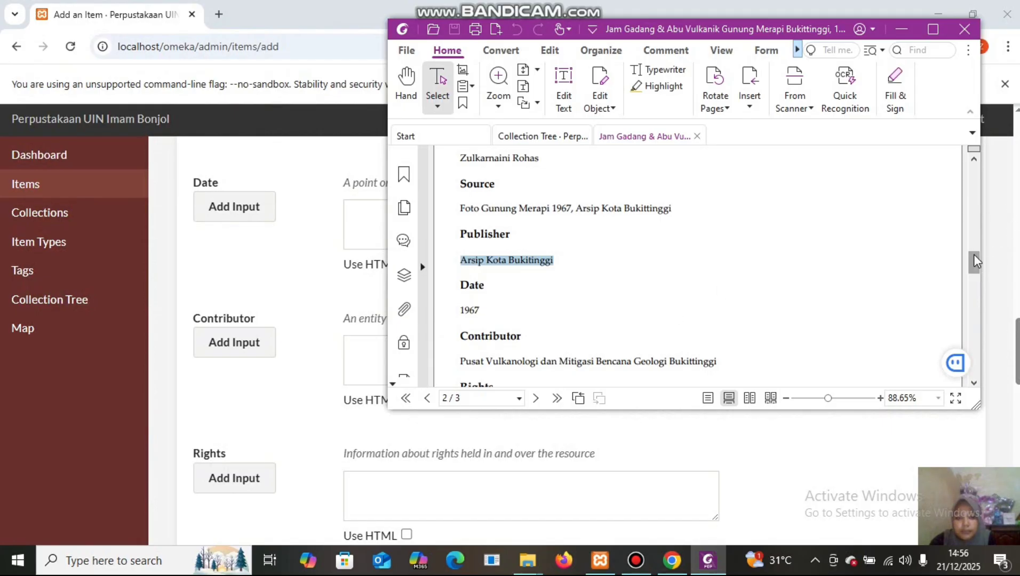
pyautogui.moveTo(975, 261); pyautogui.dragTo(975, 270)
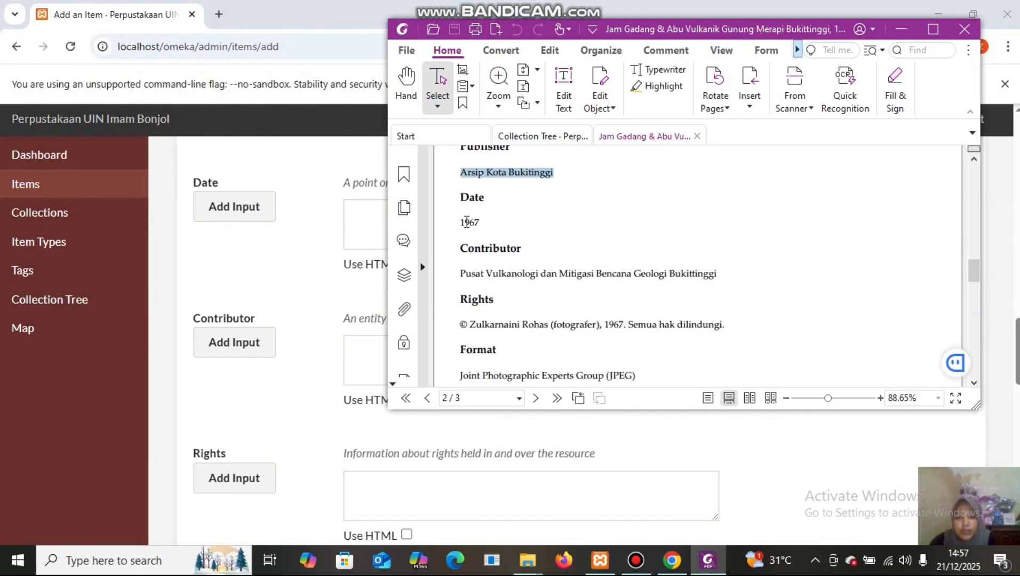
pyautogui.moveTo(461, 222); pyautogui.dragTo(482, 222)
pyautogui.rightClick(470, 226)
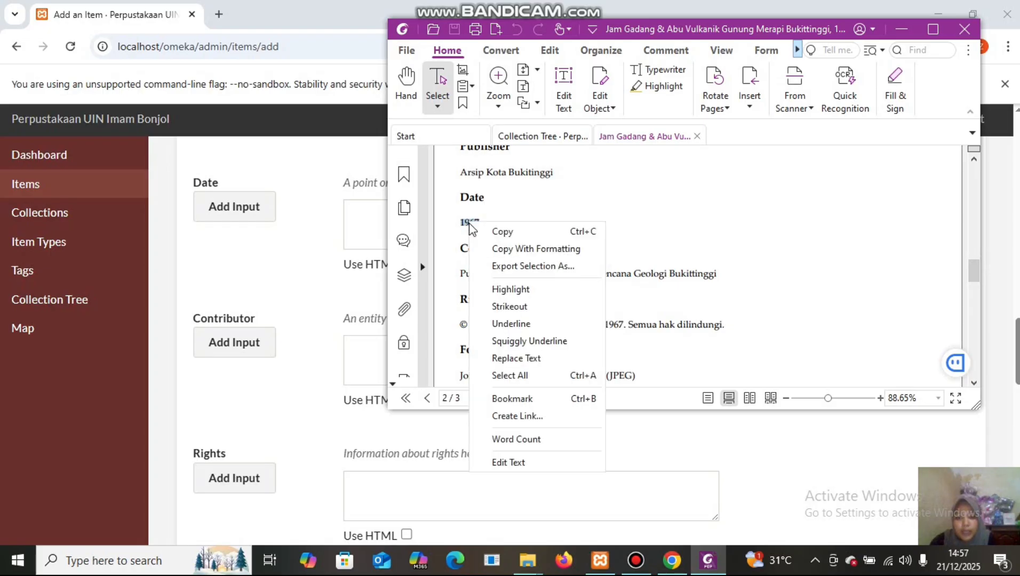
pyautogui.click(496, 230)
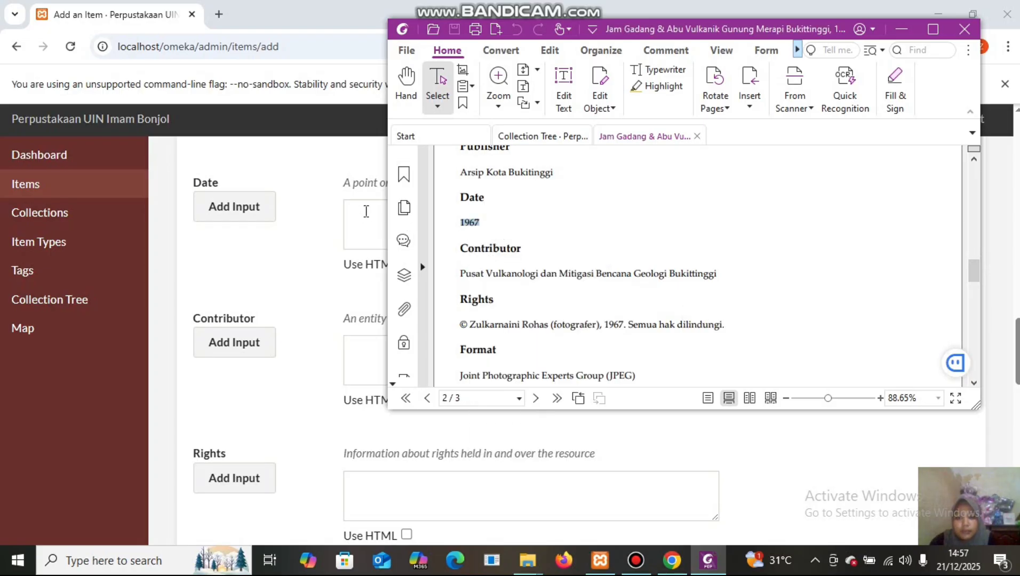
pyautogui.click(364, 210)
pyautogui.rightClick(366, 214)
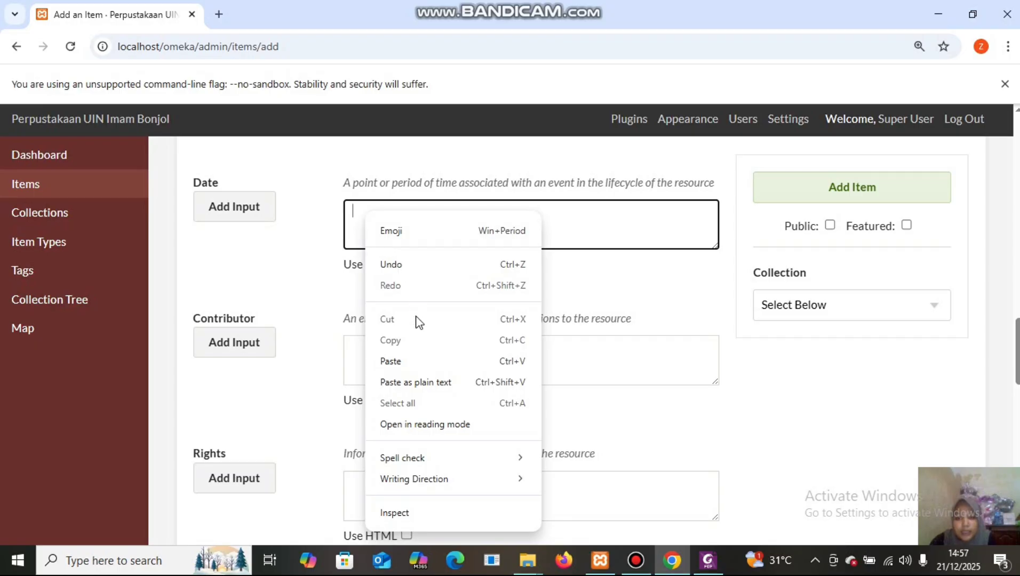
pyautogui.click(417, 360)
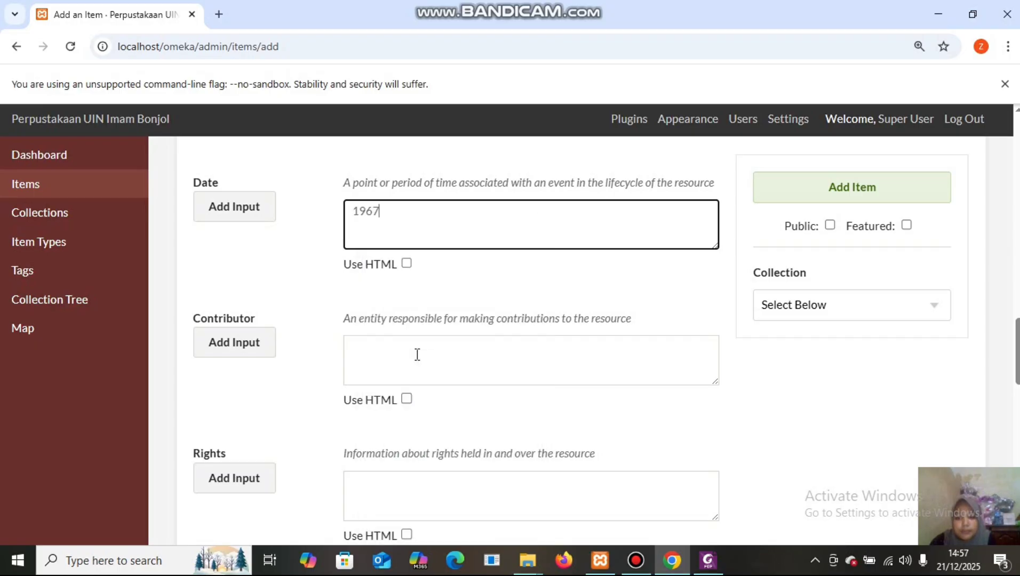
# Copy 'Pusat Vulkanologi dan Mitigasi Bencana Geologi Bukittinggi' from the PDF into Contributor.
pyautogui.click(355, 343)
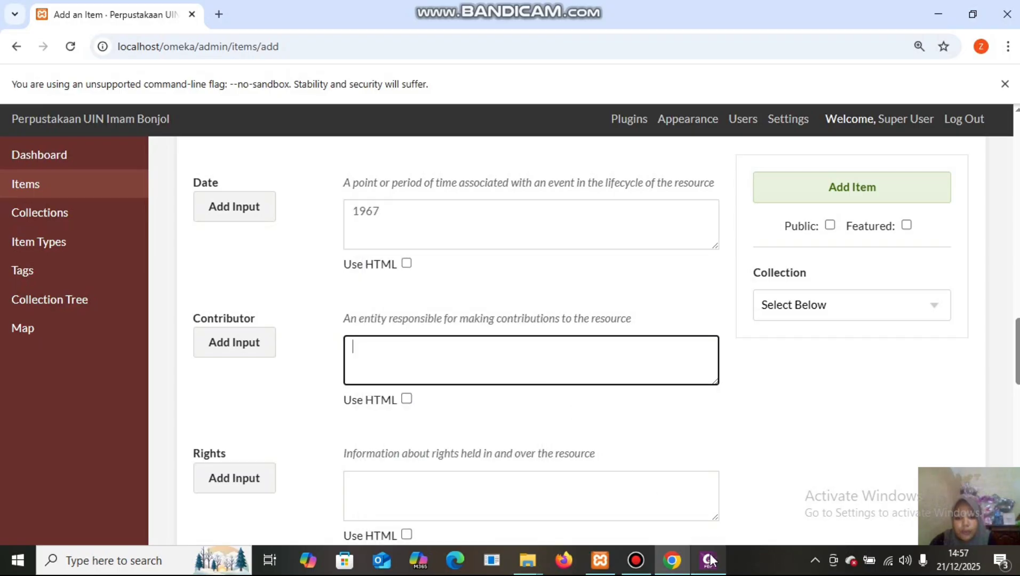
pyautogui.click(700, 498)
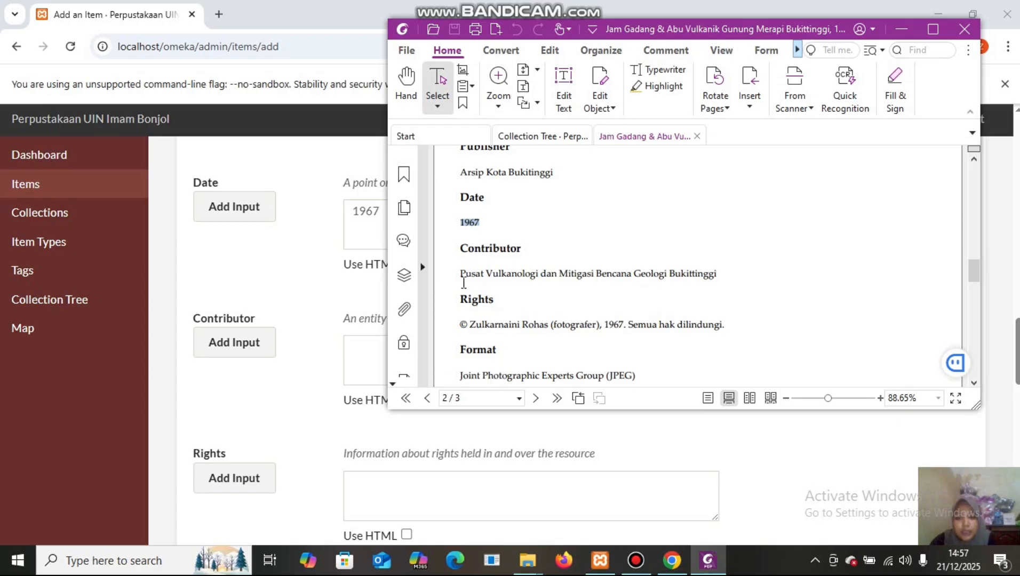
pyautogui.moveTo(458, 271); pyautogui.dragTo(718, 271)
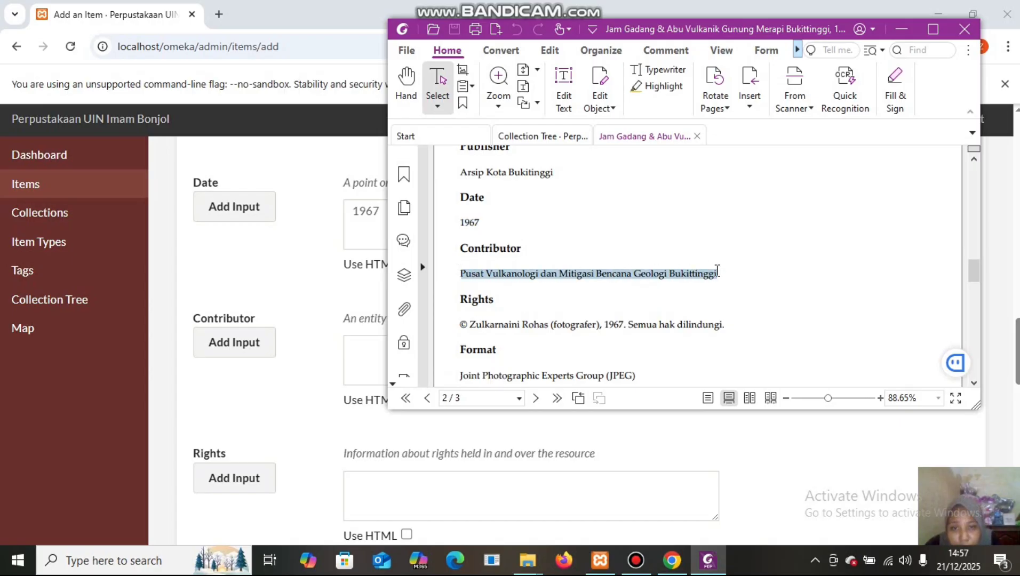
pyautogui.rightClick(692, 279)
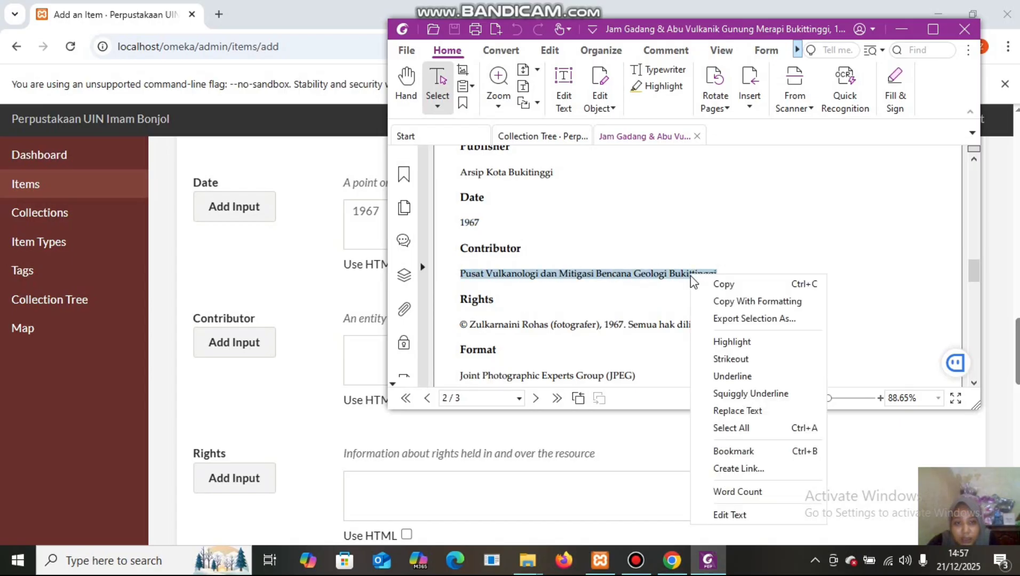
pyautogui.click(721, 284)
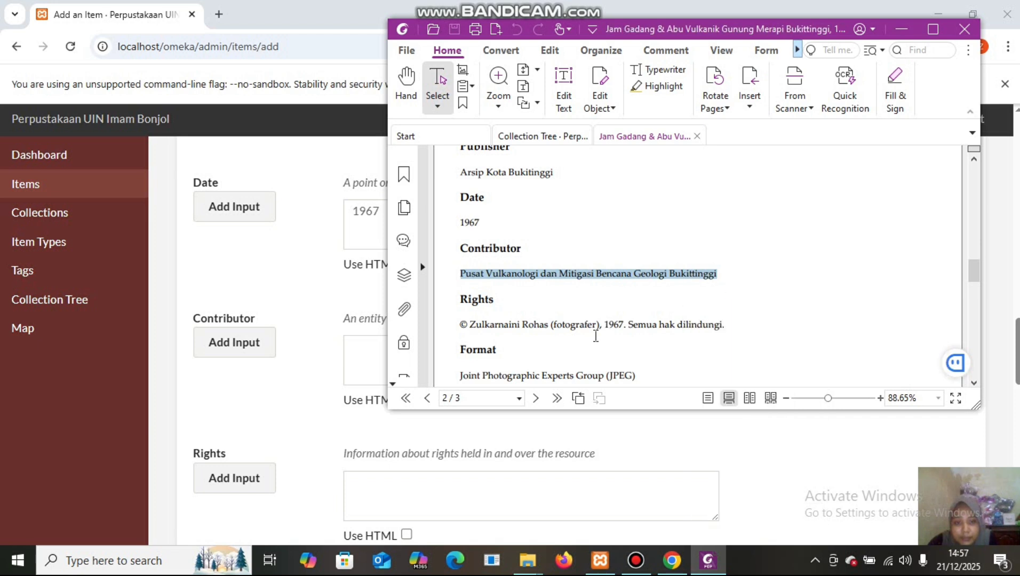
pyautogui.click(353, 339)
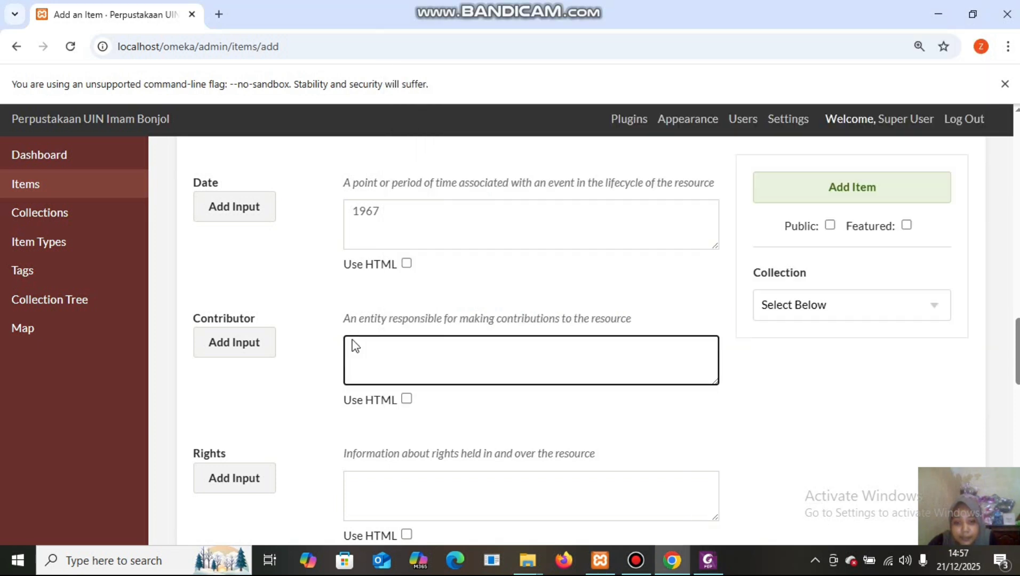
pyautogui.rightClick(353, 345)
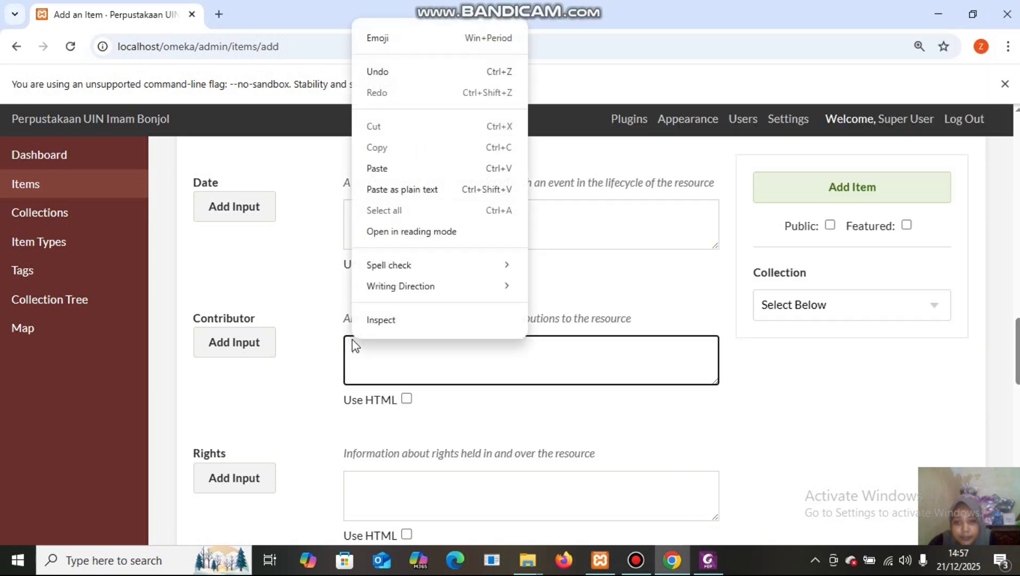
pyautogui.click(404, 172)
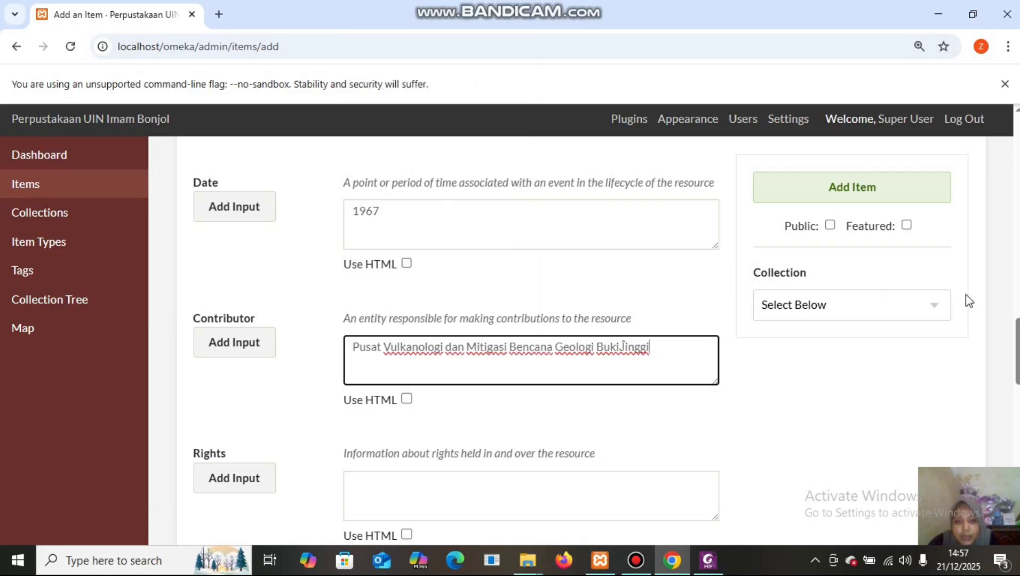
# Copy the photographer's 1967 copyright notice from the PDF into the item's Rights field.
pyautogui.moveTo(1018, 335); pyautogui.dragTo(1018, 372)
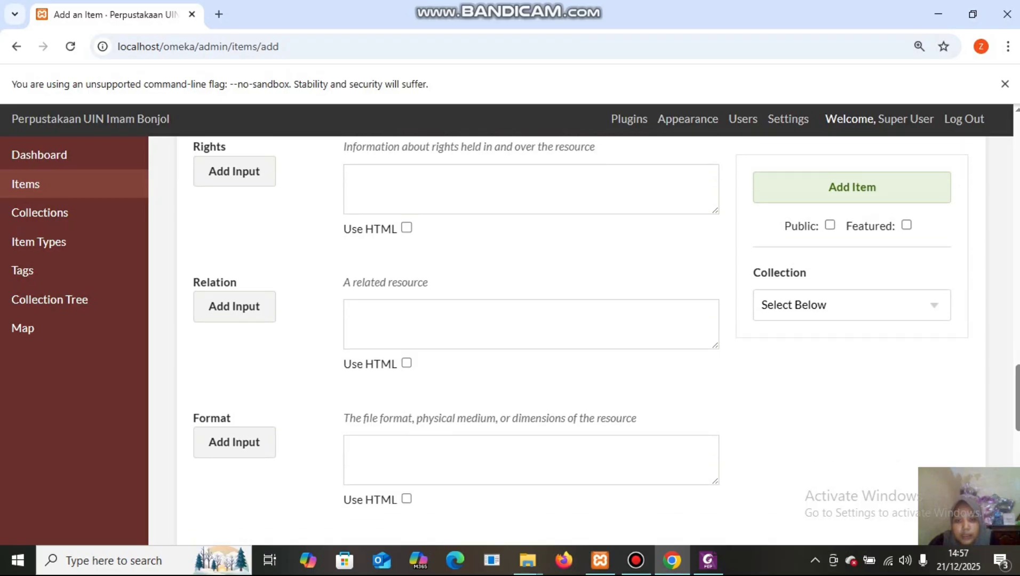
pyautogui.moveTo(708, 560)
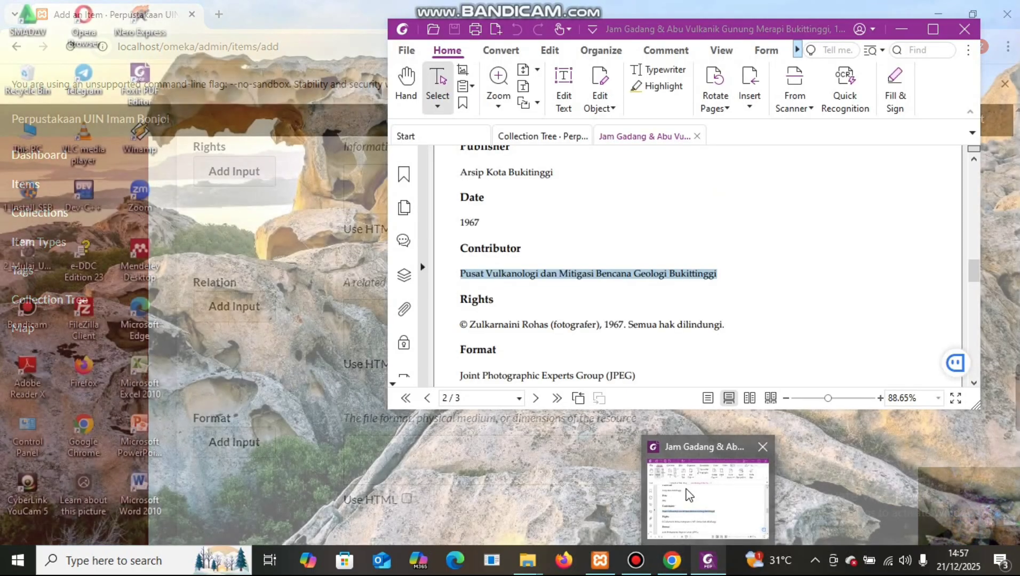
pyautogui.click(690, 496)
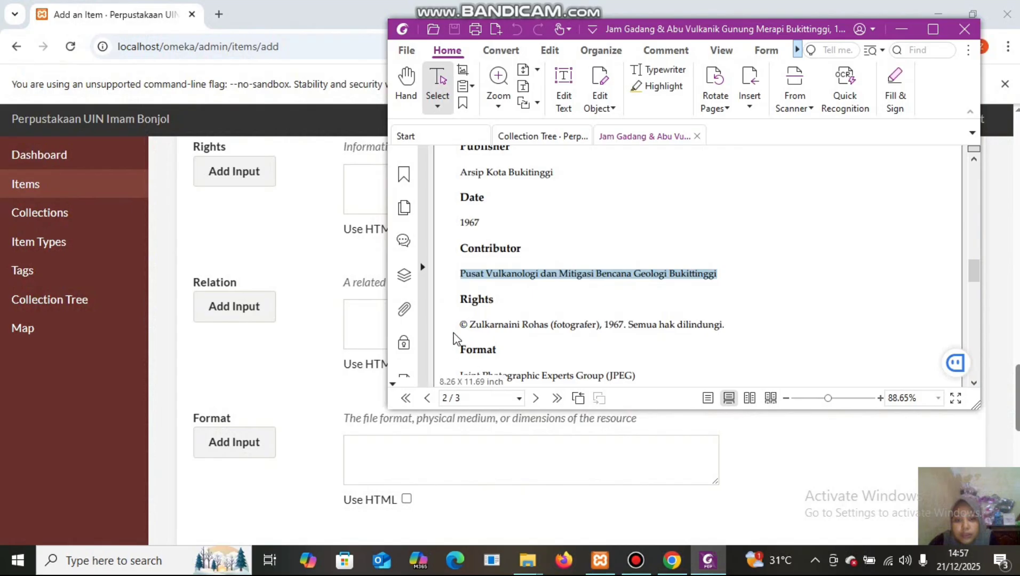
pyautogui.moveTo(459, 323); pyautogui.dragTo(730, 324)
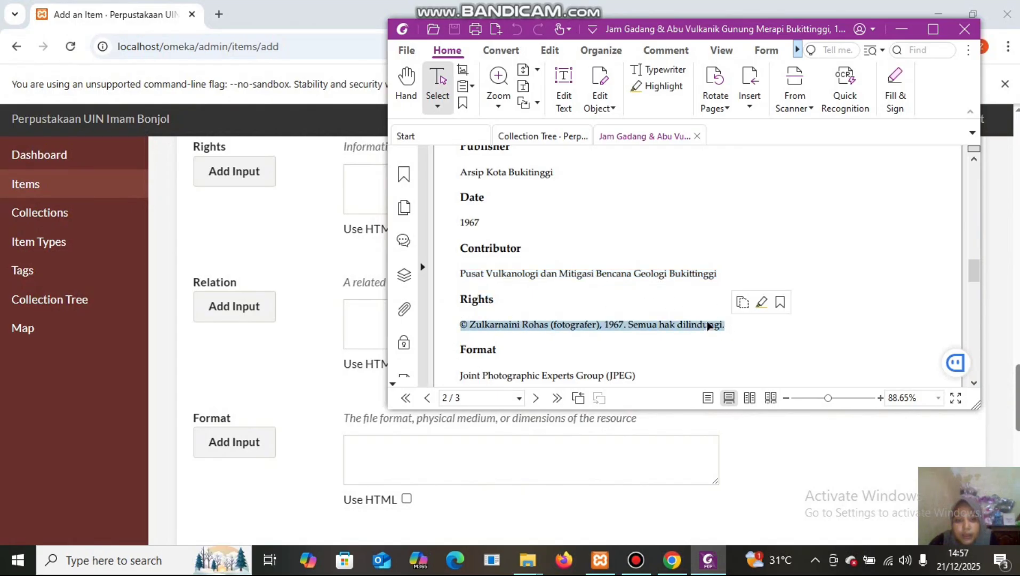
pyautogui.rightClick(707, 325)
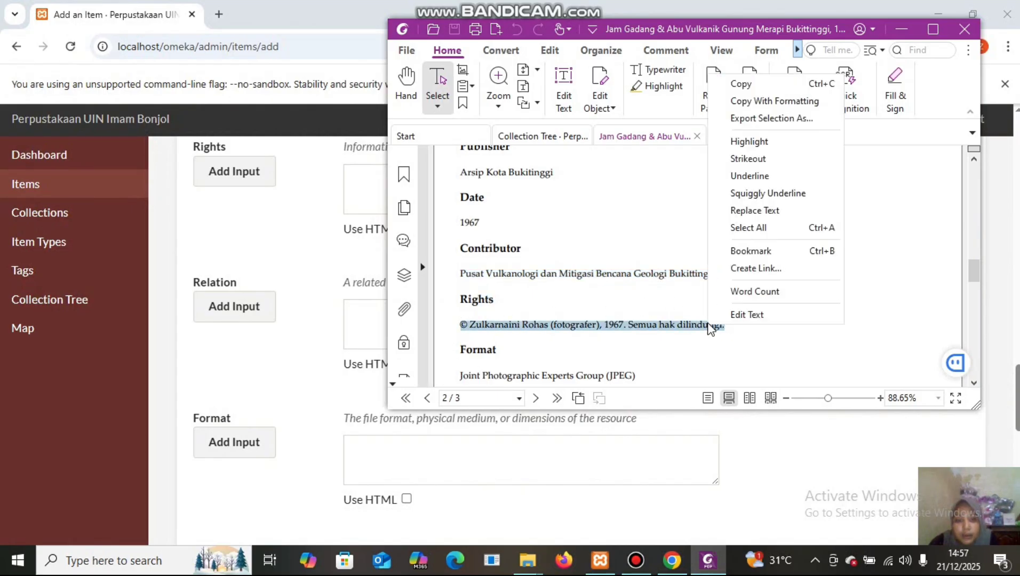
pyautogui.click(759, 87)
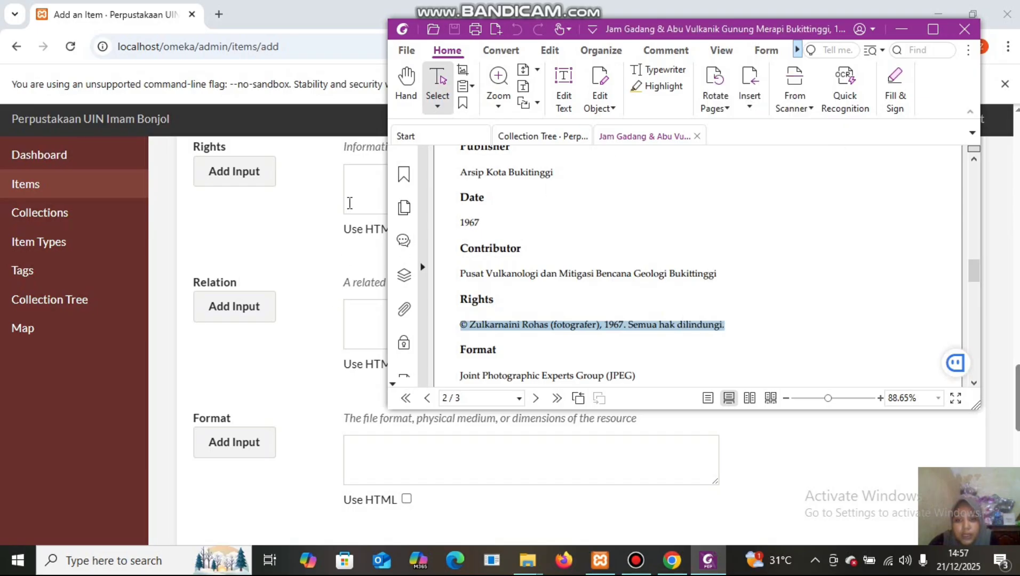
pyautogui.click(355, 174)
pyautogui.rightClick(356, 174)
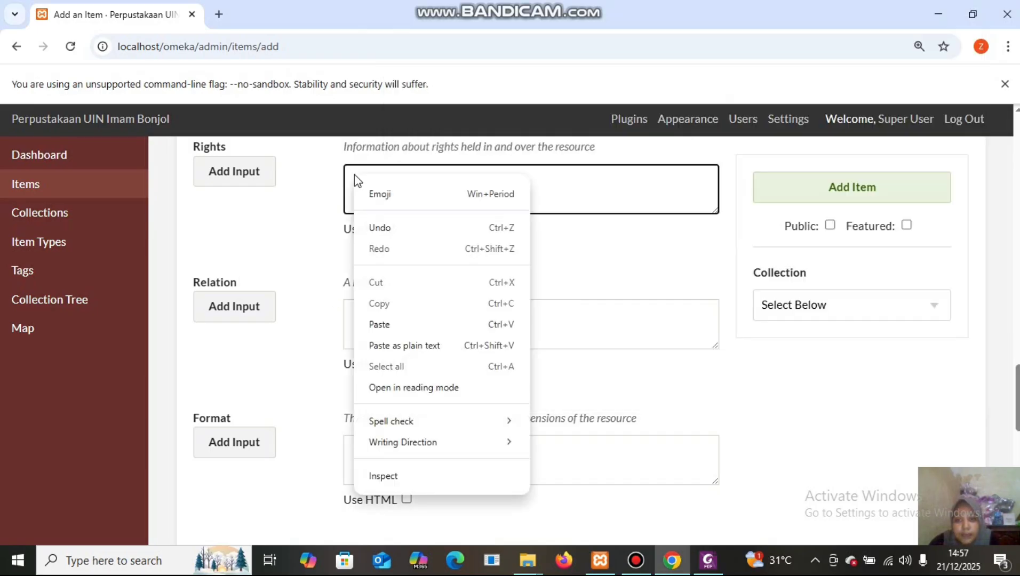
pyautogui.click(418, 324)
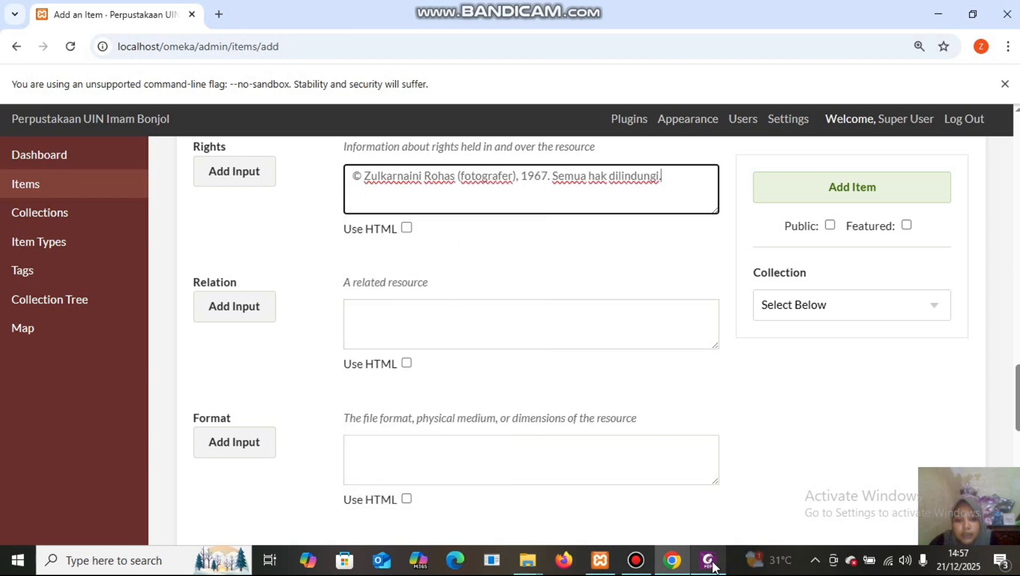
# Copy 'Joint Photographic Experts Group (JPEG)' from the PDF into the item's Format field.
pyautogui.moveTo(708, 561)
pyautogui.click(703, 485)
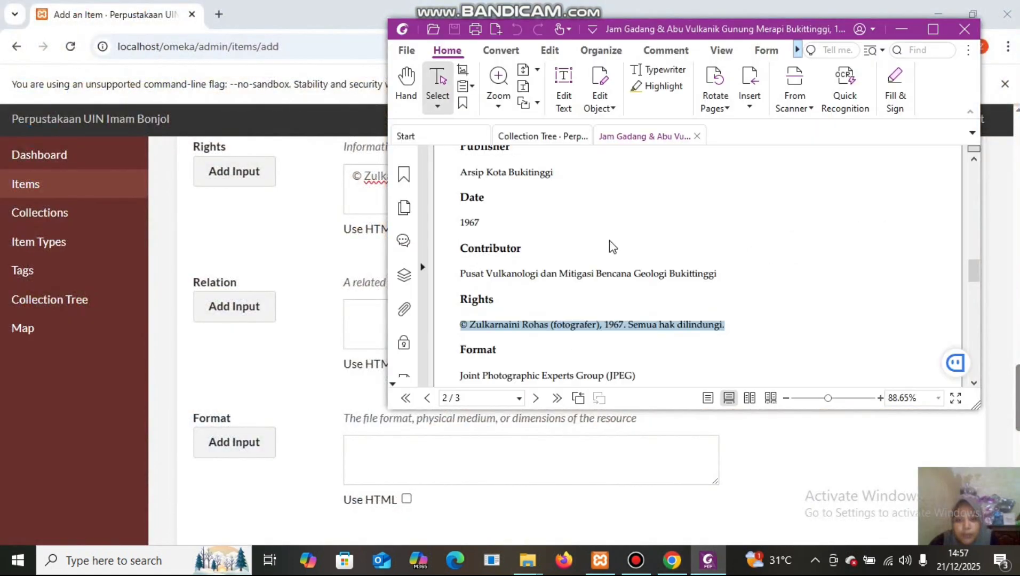
pyautogui.scroll(-5, 974, 276)
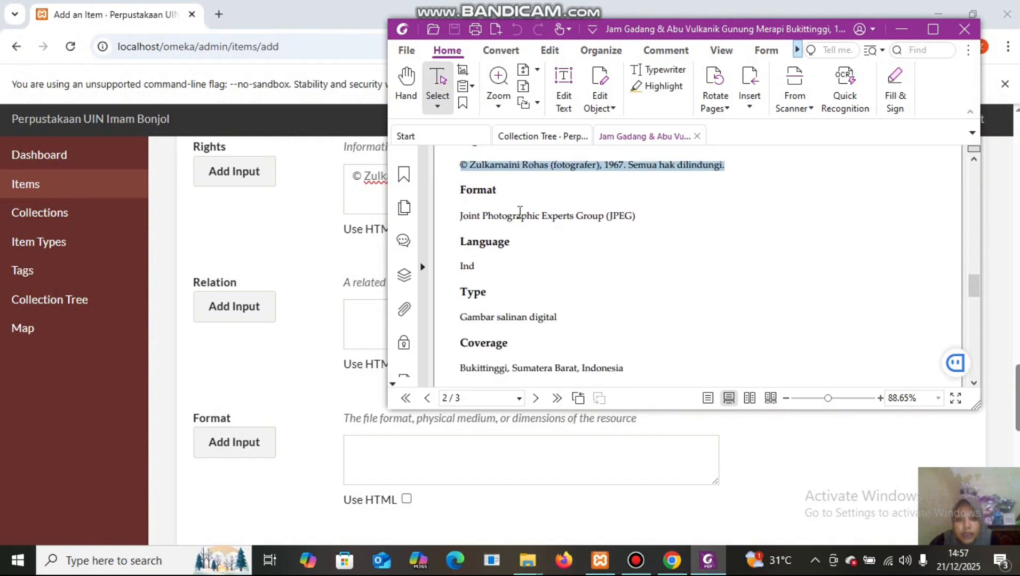
pyautogui.moveTo(459, 215); pyautogui.dragTo(642, 215)
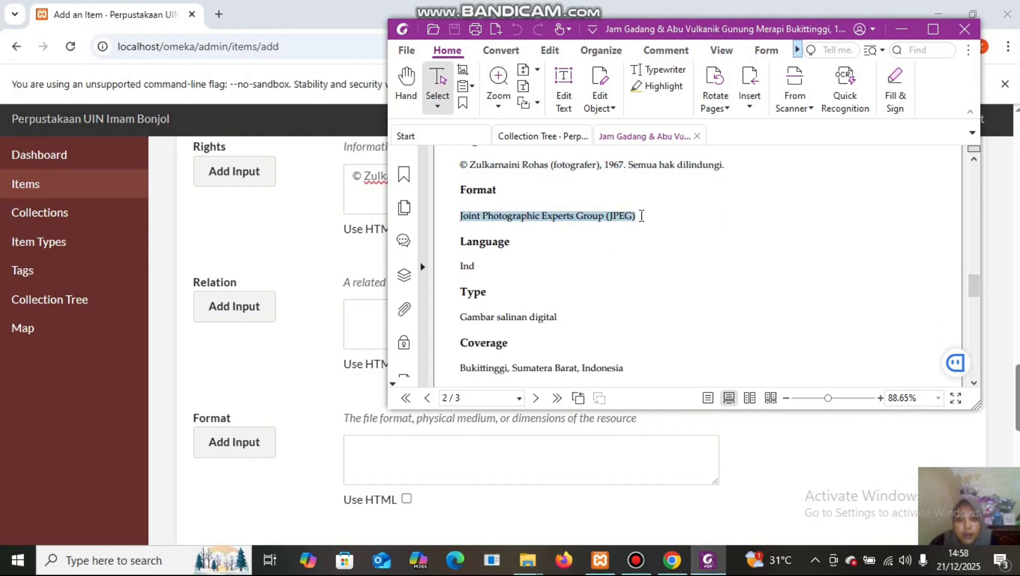
pyautogui.rightClick(616, 221)
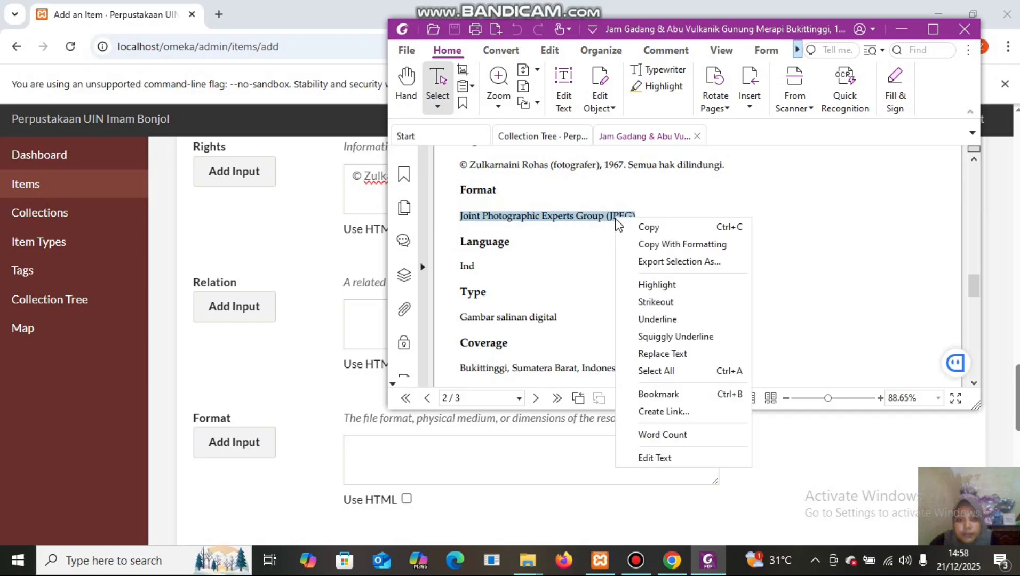
pyautogui.click(647, 227)
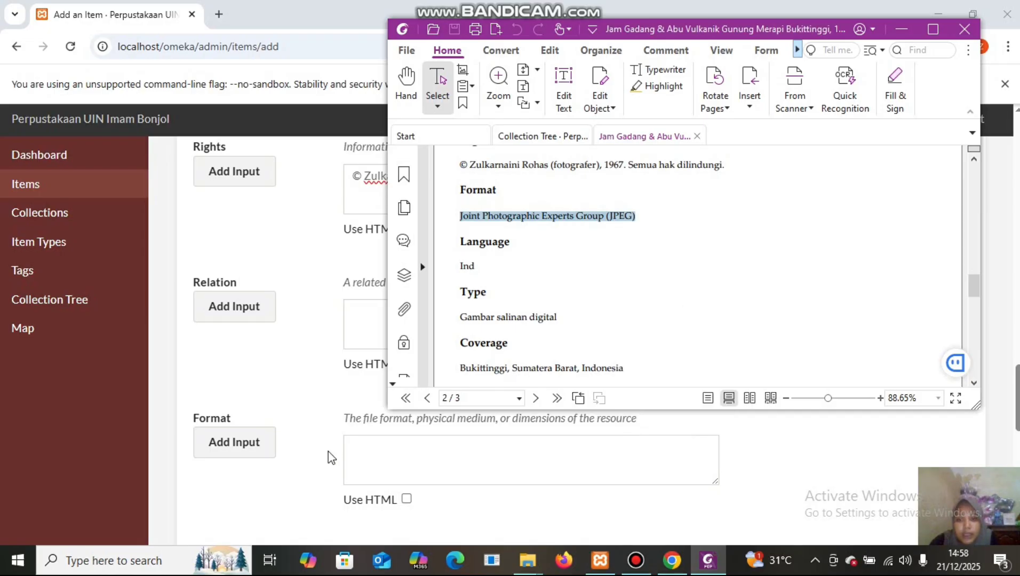
pyautogui.click(370, 448)
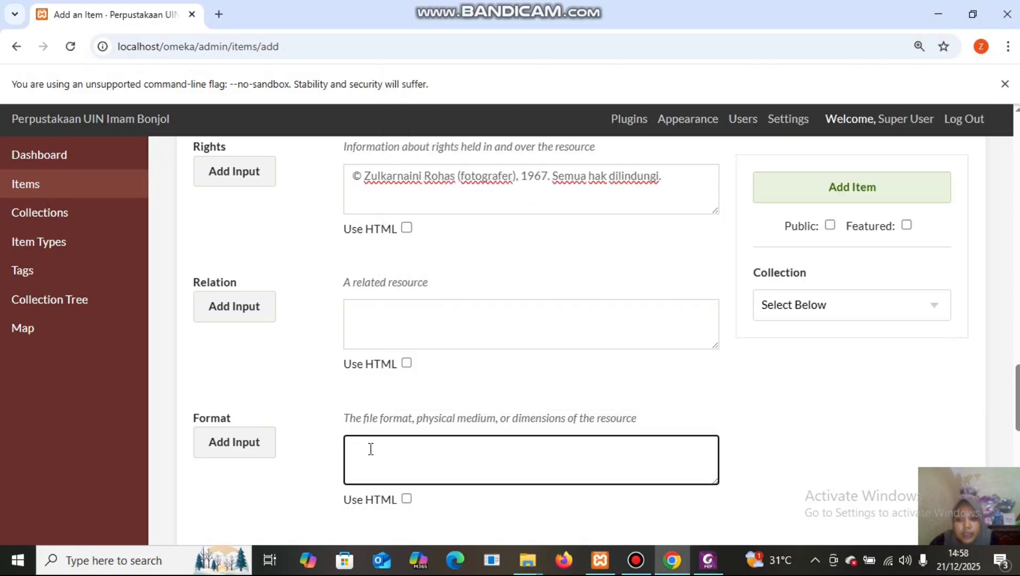
pyautogui.rightClick(369, 449)
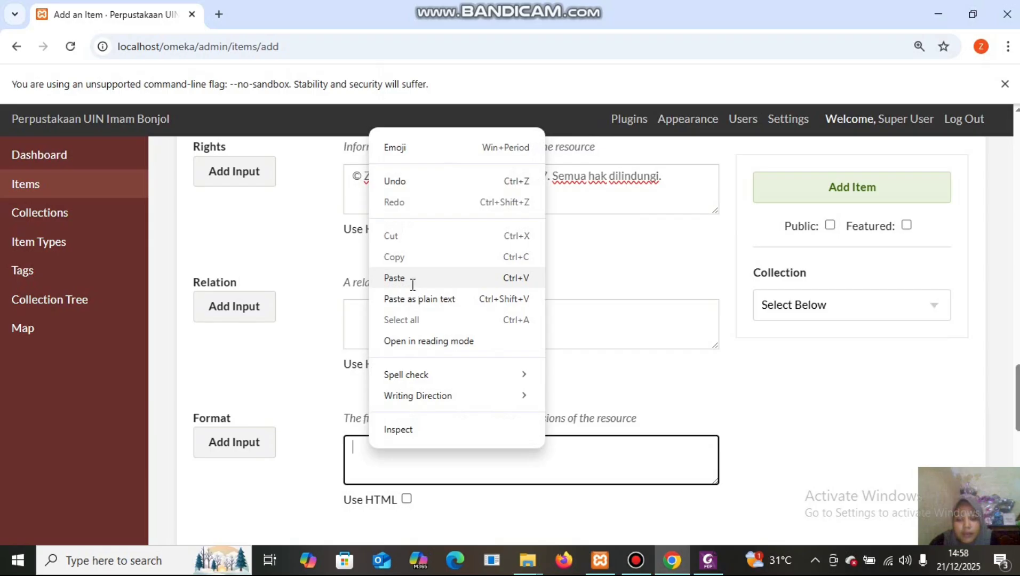
pyautogui.click(394, 278)
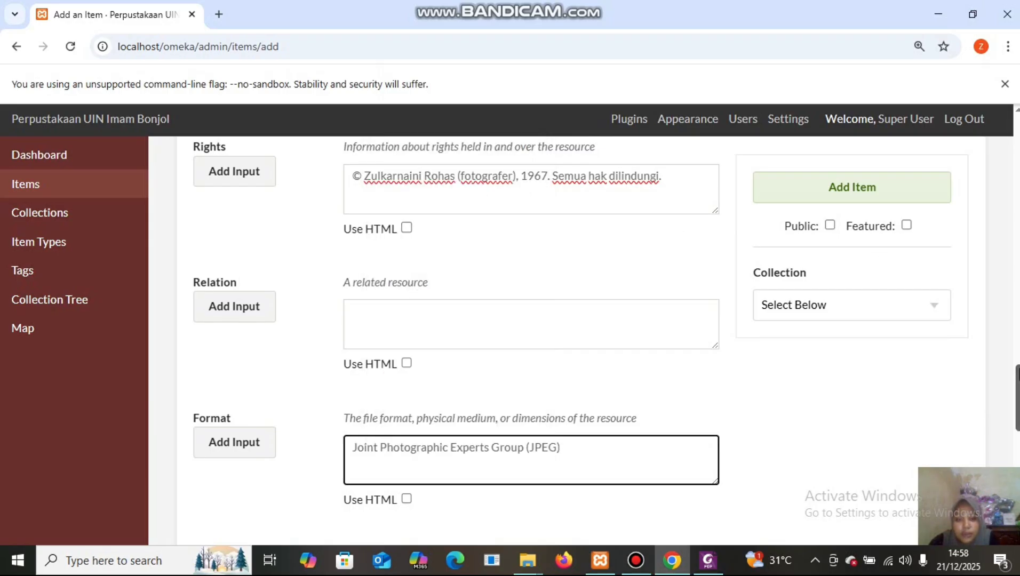
pyautogui.scroll(-7, 531, 341)
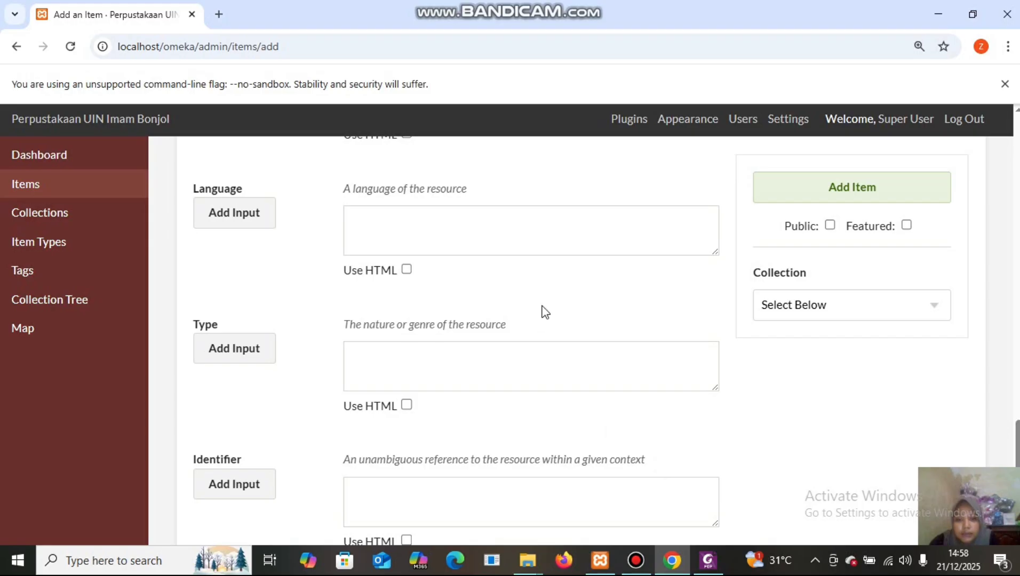
pyautogui.click(494, 214)
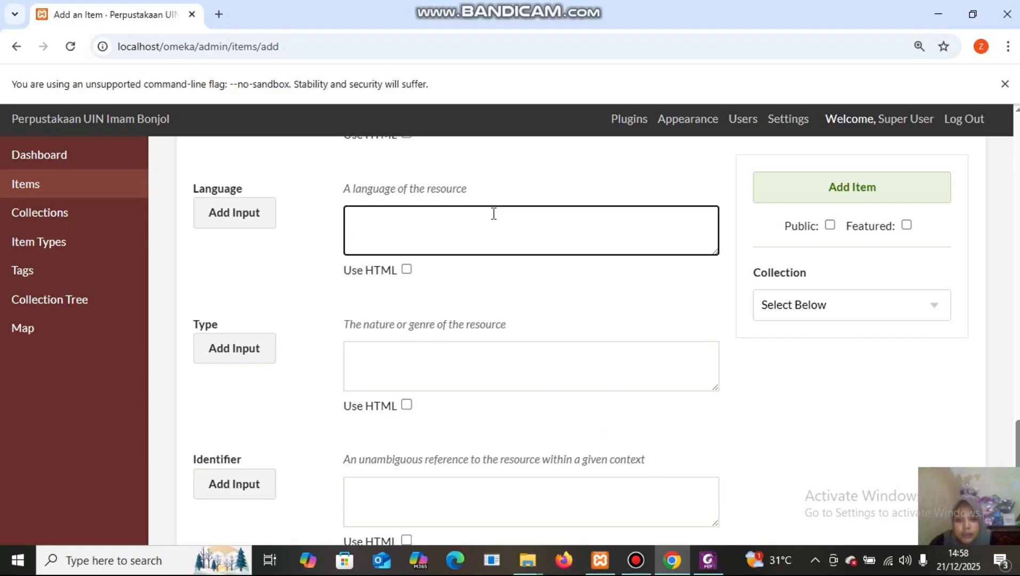
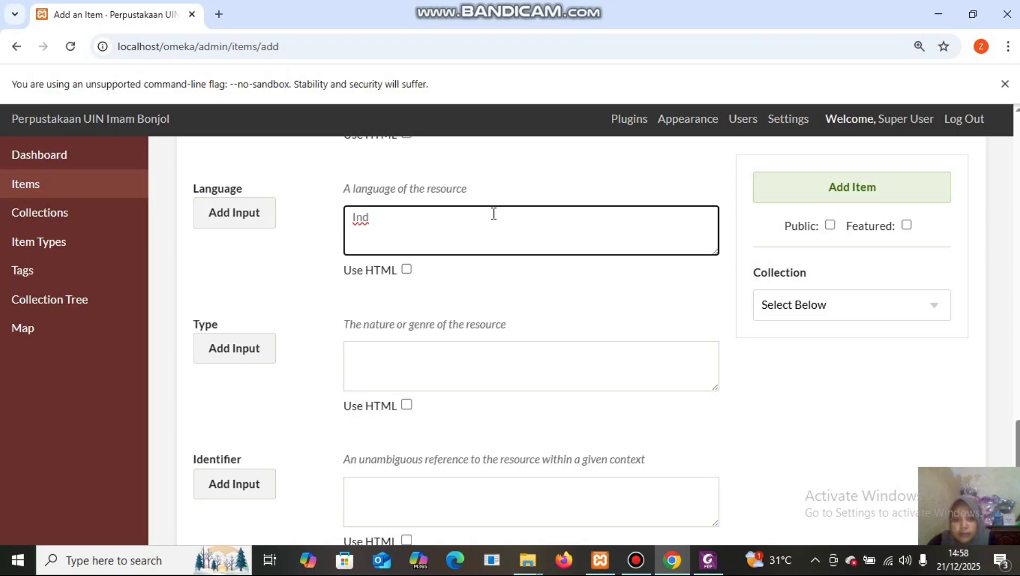
# Copy 'Gambar salinan digital' from the metadata PDF into the item's Type field.
pyautogui.click(430, 349)
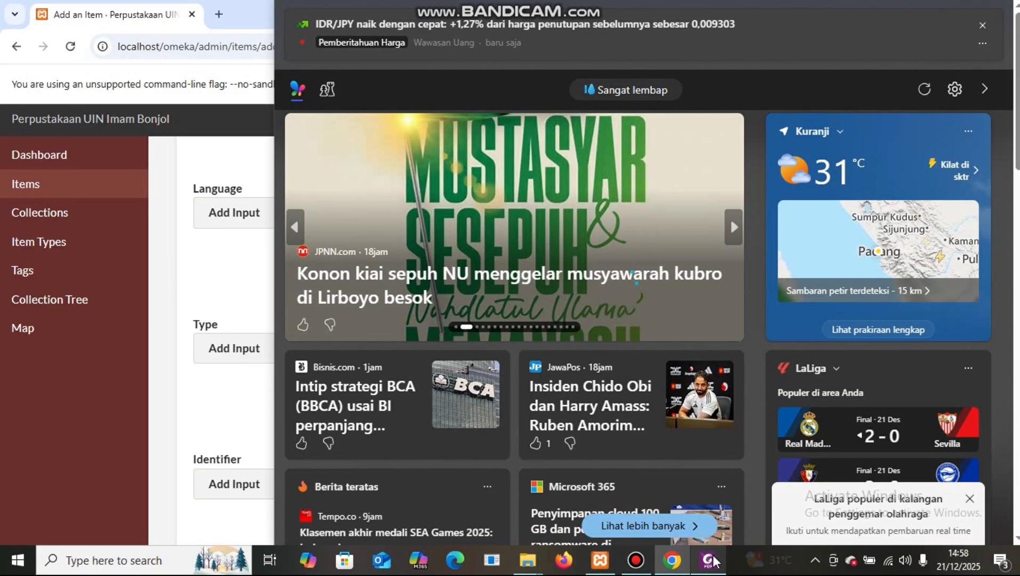
pyautogui.moveTo(714, 560)
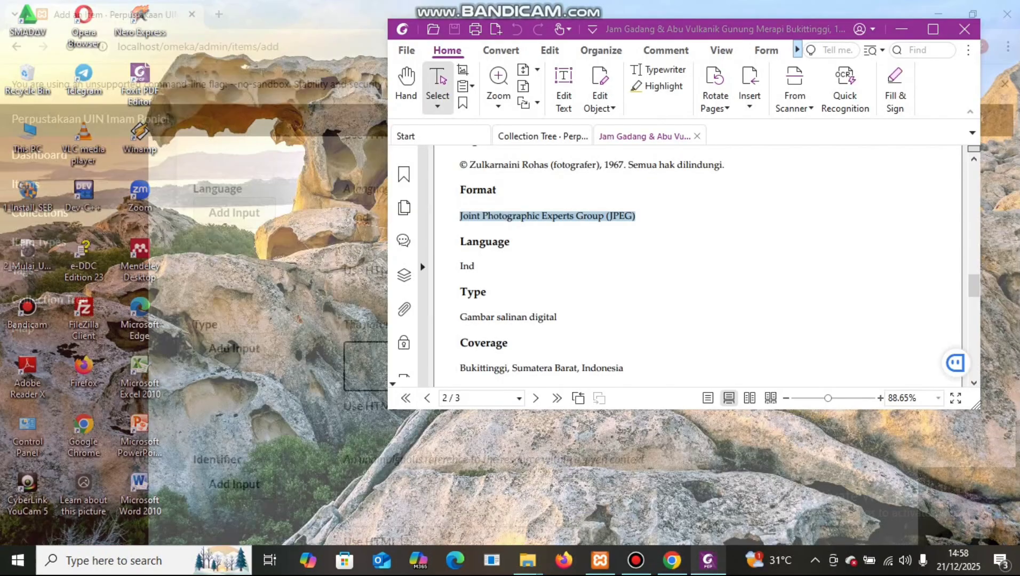
pyautogui.click(713, 513)
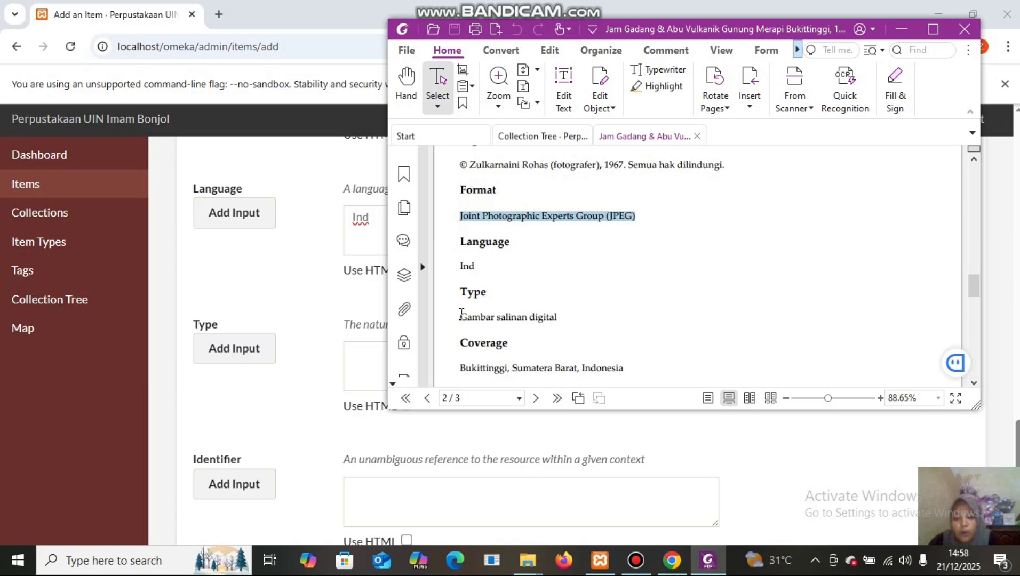
pyautogui.moveTo(458, 317); pyautogui.dragTo(571, 315)
pyautogui.hotkey('ctrl', 'c')
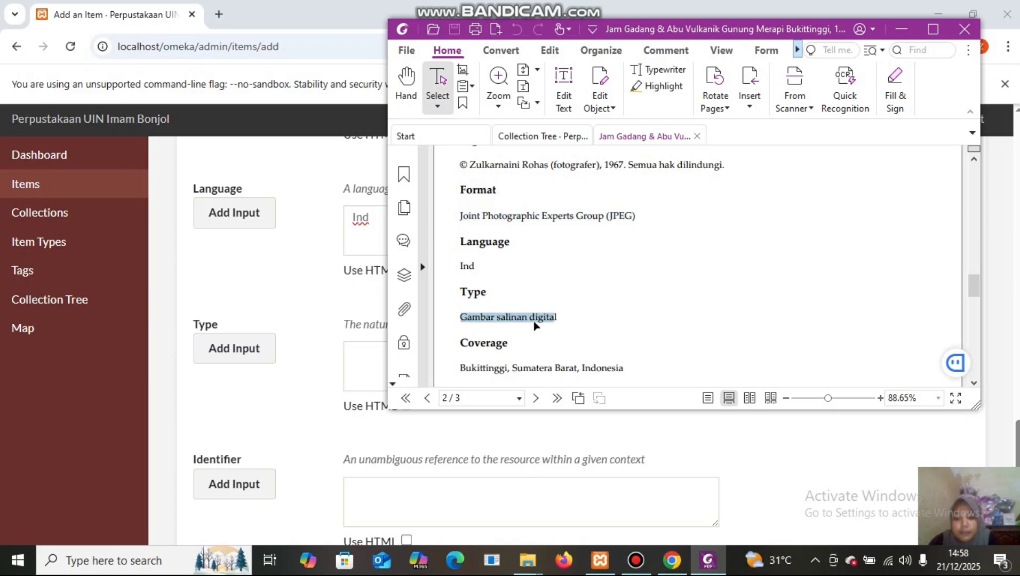
pyautogui.rightClick(535, 324)
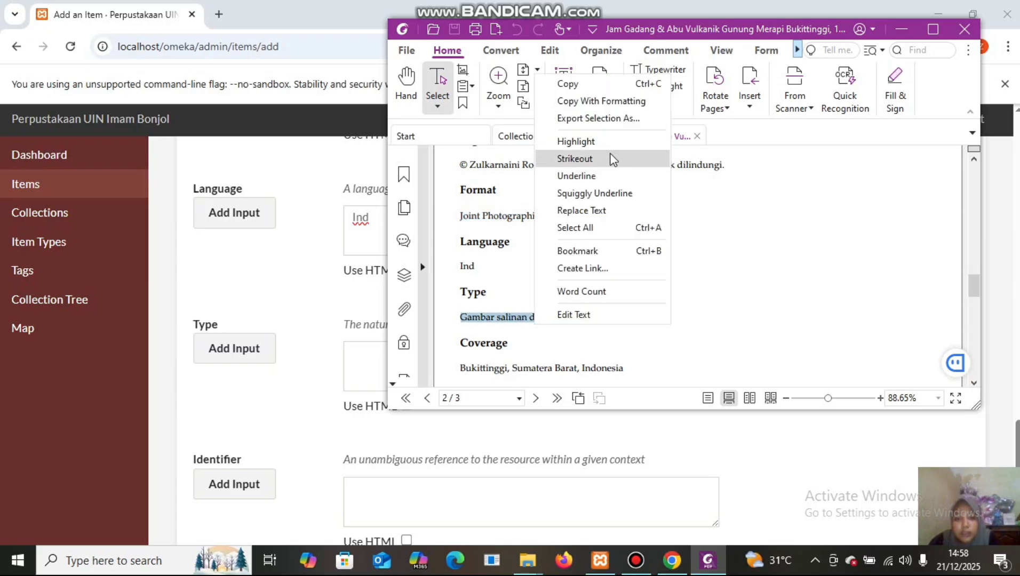
pyautogui.click(601, 87)
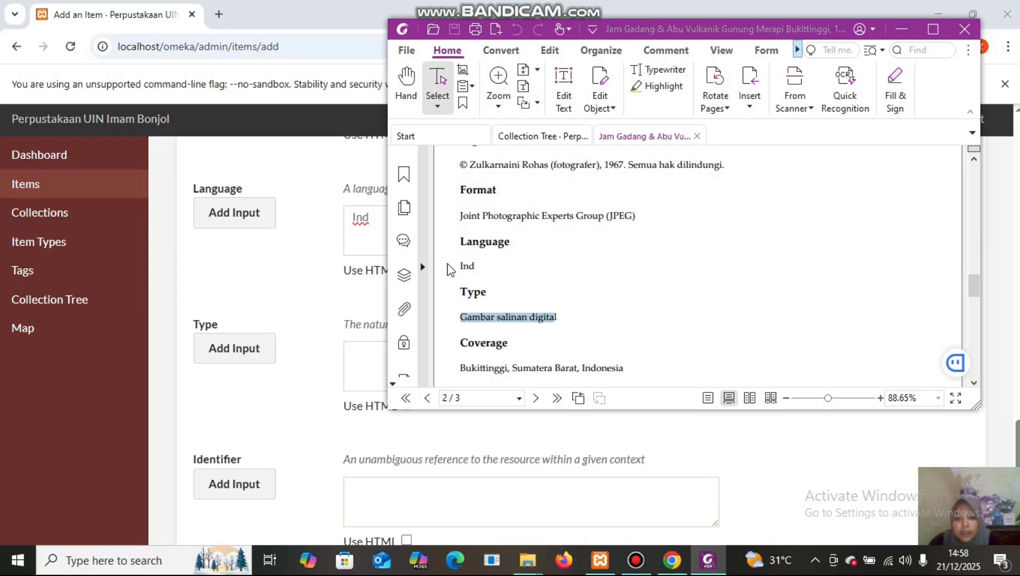
pyautogui.click(366, 345)
pyautogui.rightClick(365, 347)
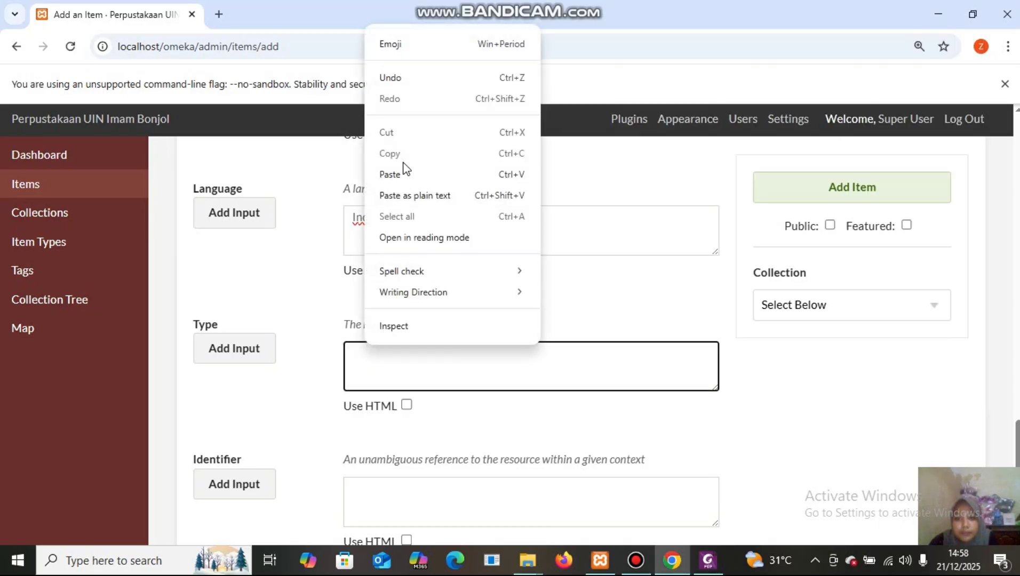
pyautogui.click(407, 175)
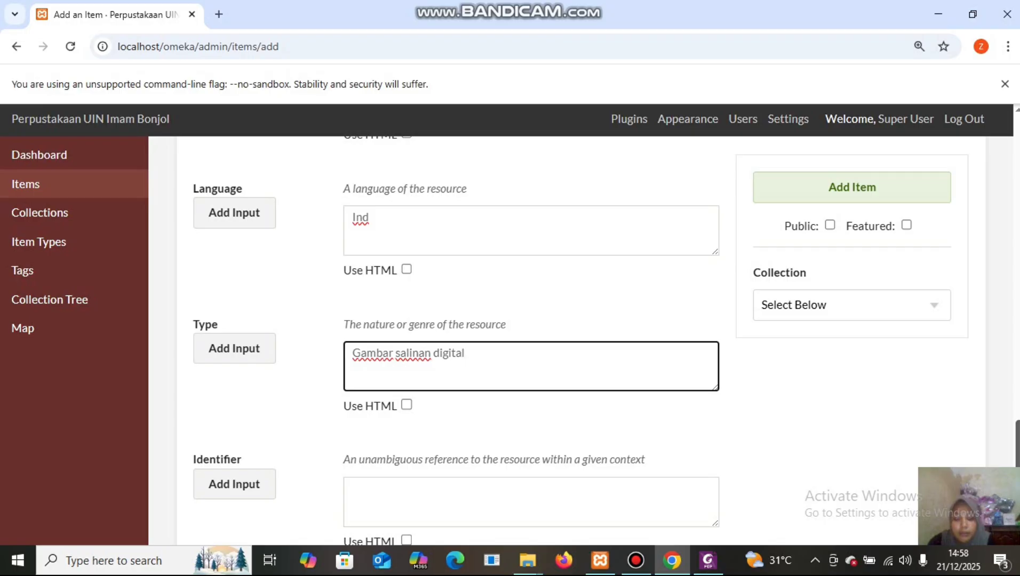
# Copy 'Bukittinggi, Sumatera Barat, Indonesia' from the PDF into the Coverage field.
pyautogui.scroll(-5, 534, 342)
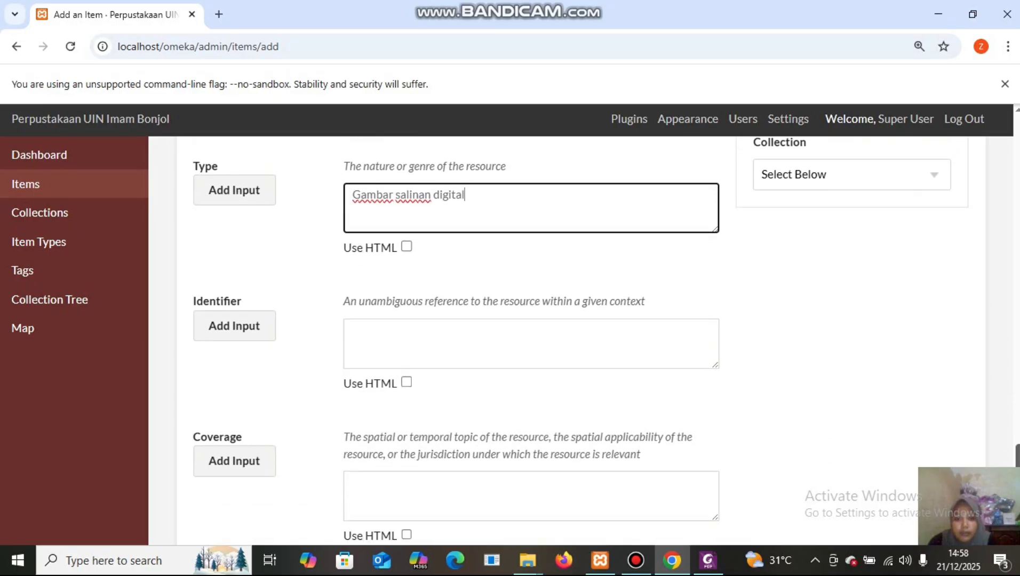
pyautogui.scroll(-1, 533, 341)
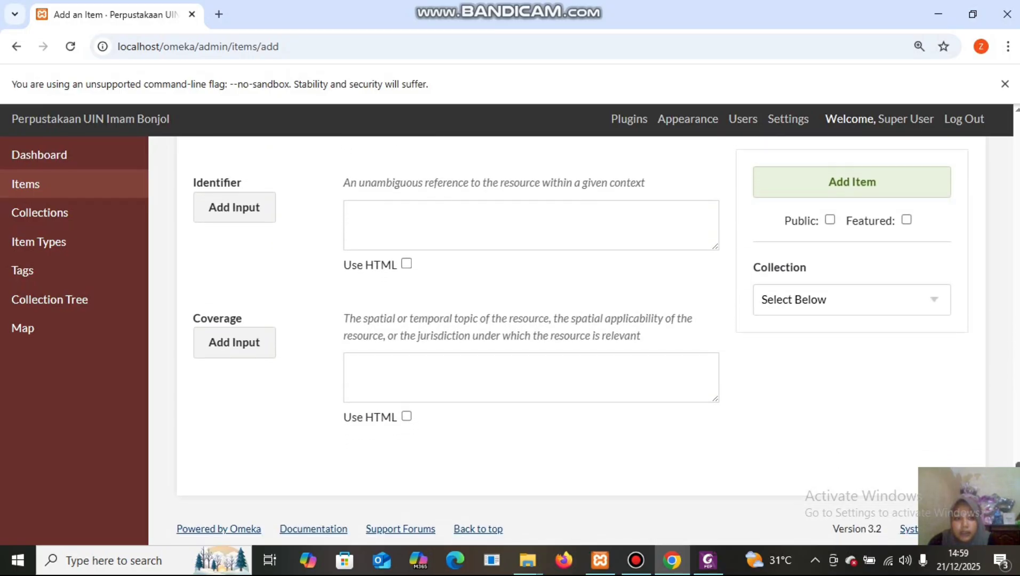
pyautogui.click(768, 560)
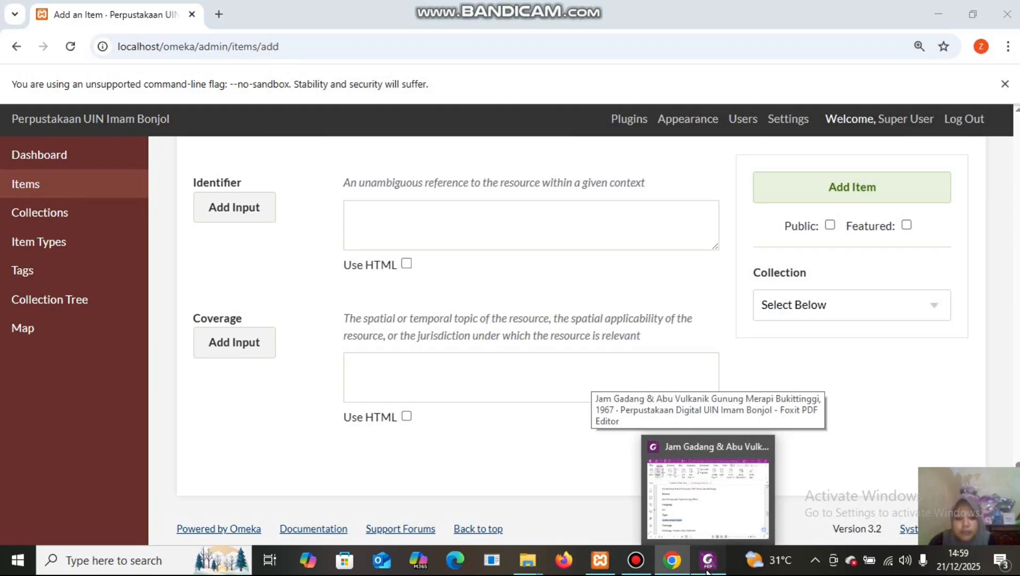
pyautogui.click(707, 562)
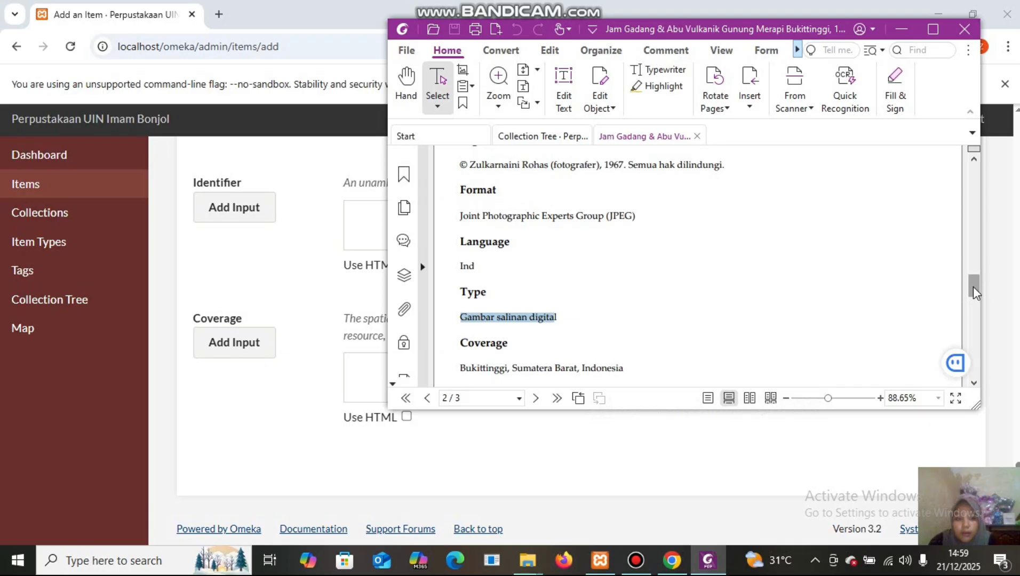
pyautogui.moveTo(974, 292); pyautogui.dragTo(981, 307)
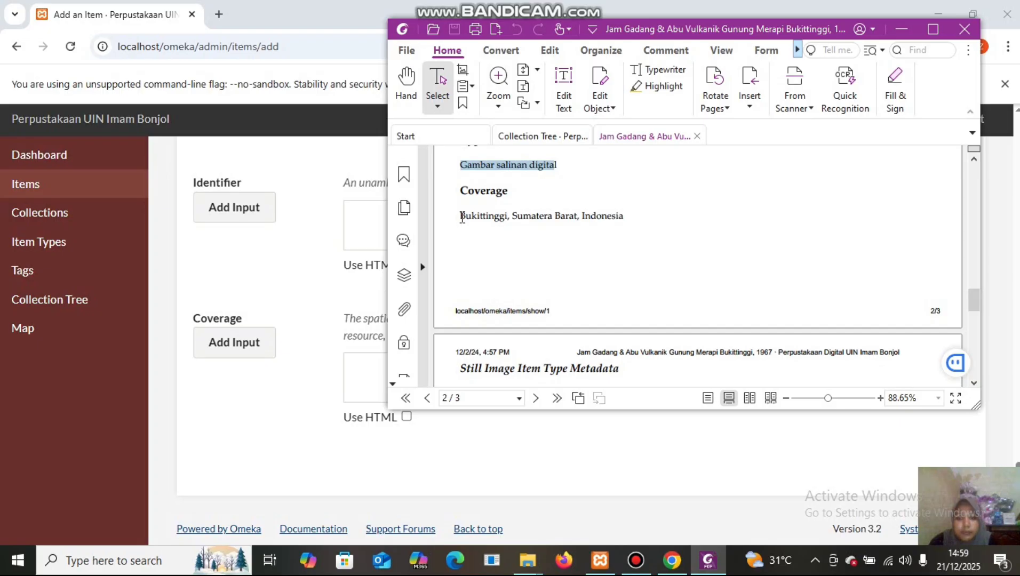
pyautogui.moveTo(462, 218); pyautogui.dragTo(629, 212)
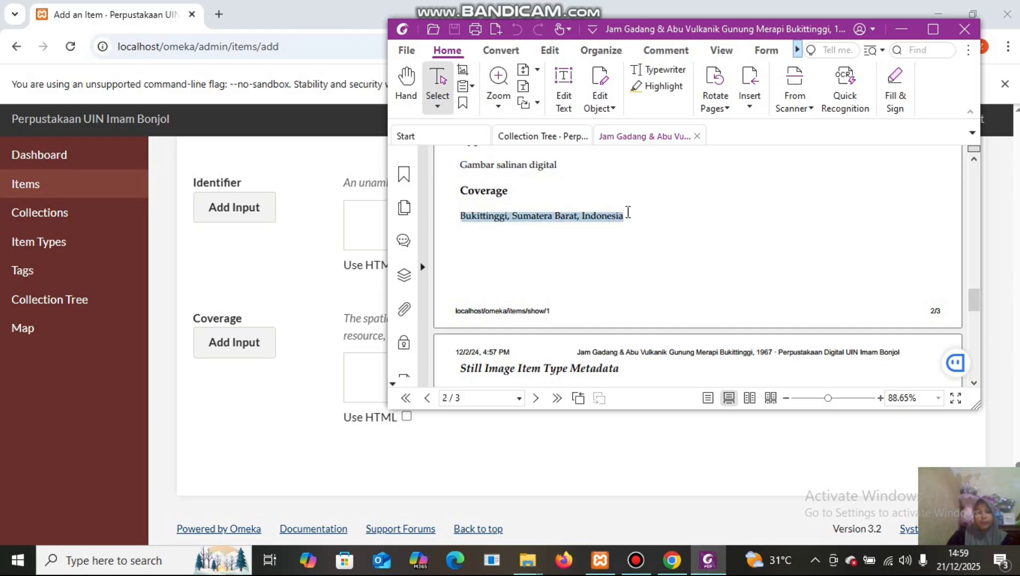
pyautogui.rightClick(599, 216)
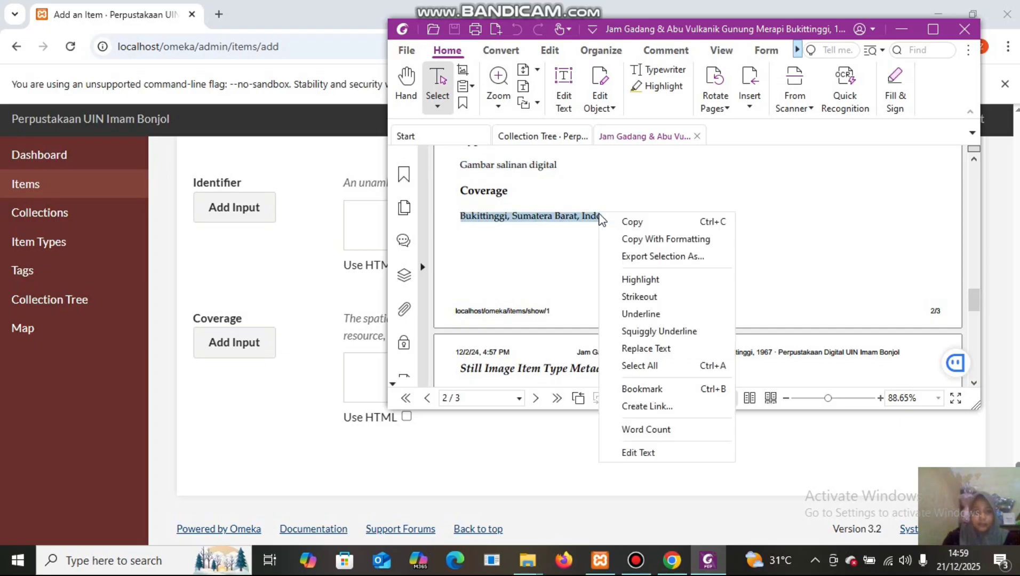
pyautogui.click(624, 221)
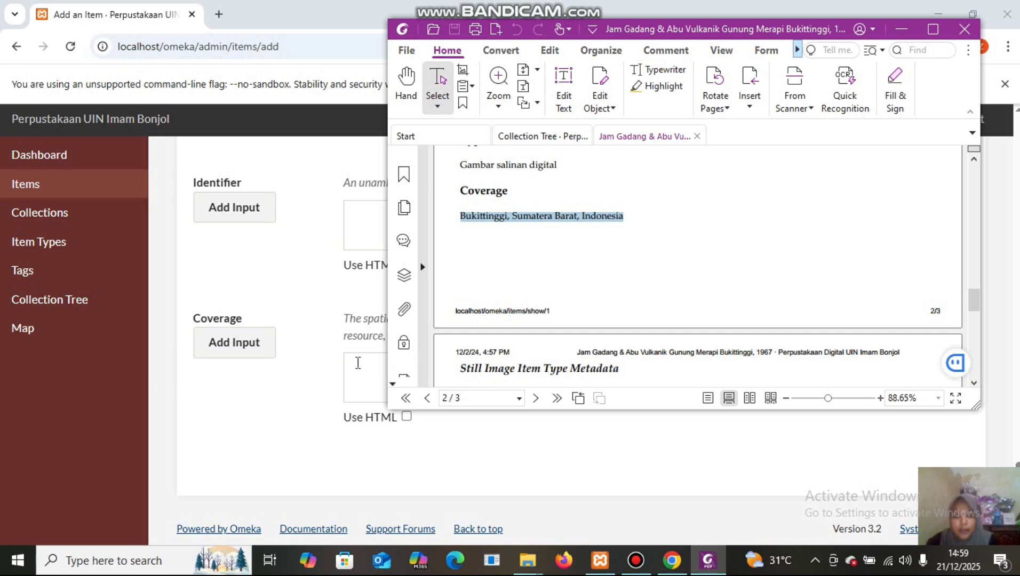
pyautogui.click(357, 362)
pyautogui.rightClick(356, 363)
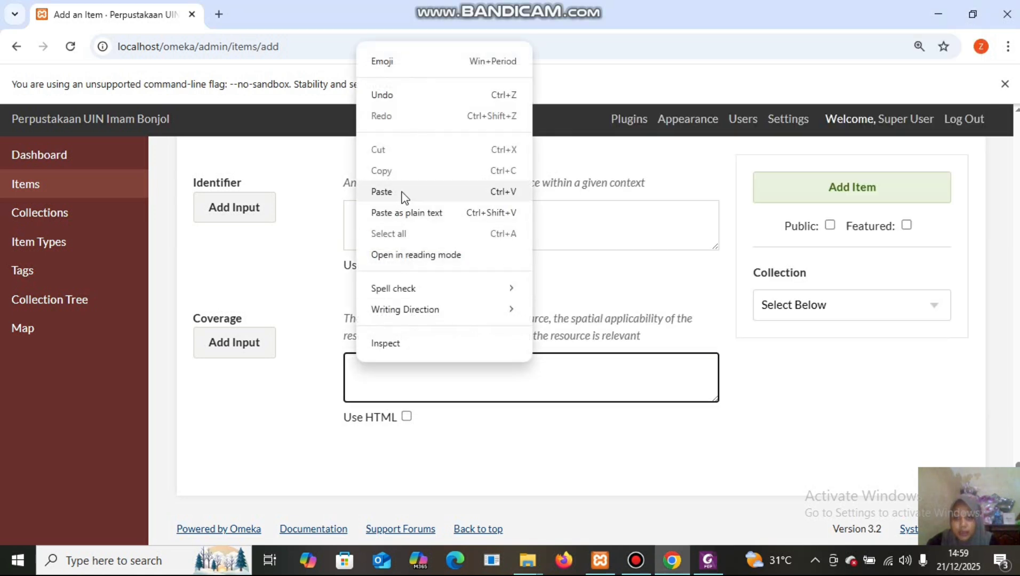
pyautogui.click(382, 192)
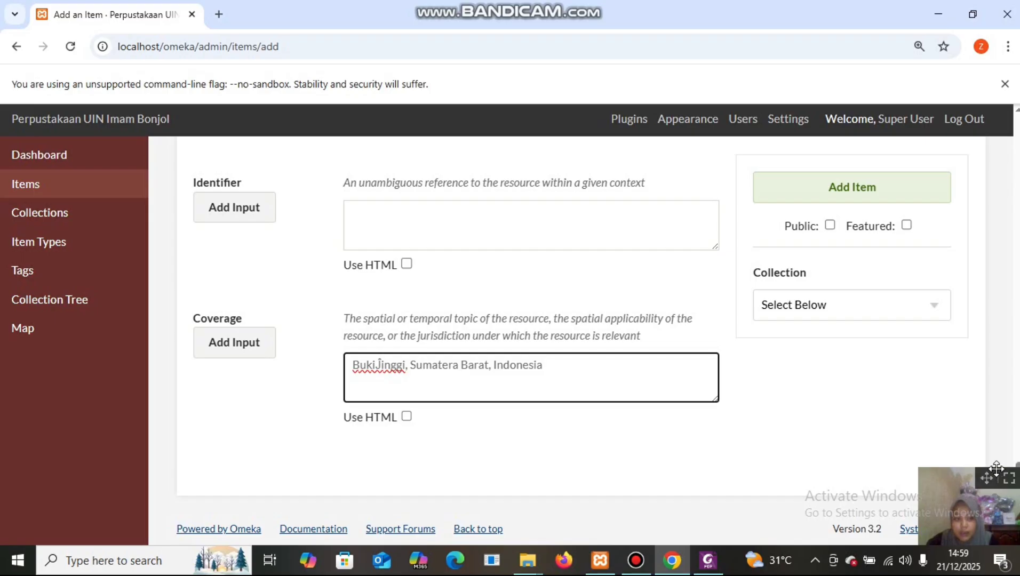
pyautogui.moveTo(1016, 468); pyautogui.dragTo(1016, 135)
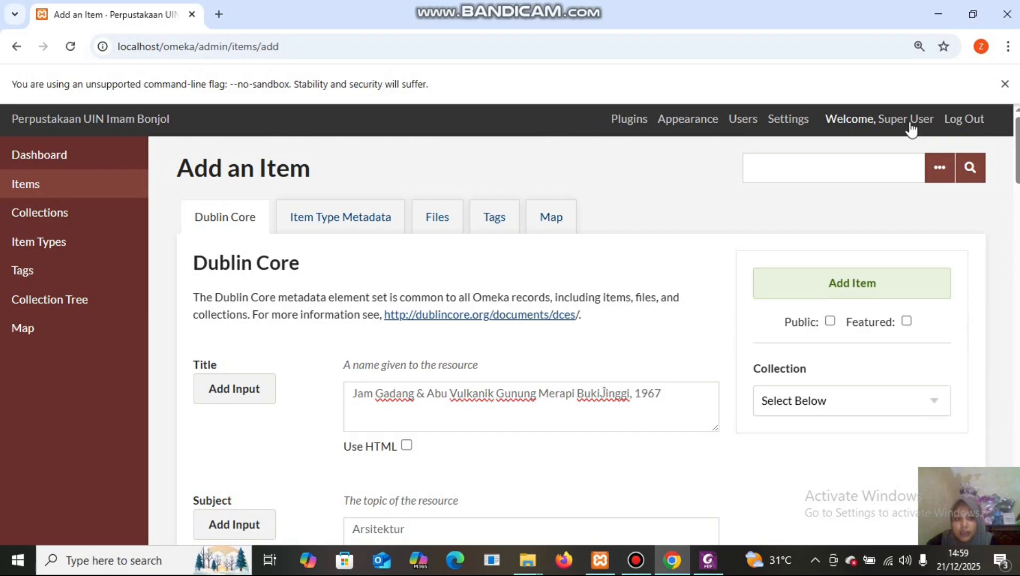
# Set the item type to Still Image in Item Type Metadata.
pyautogui.click(376, 223)
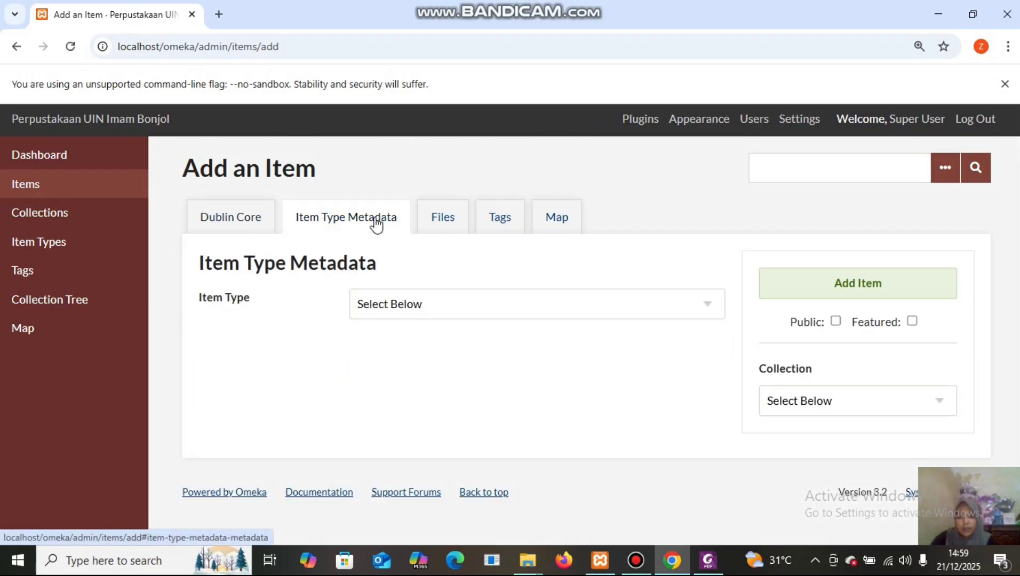
pyautogui.click(709, 308)
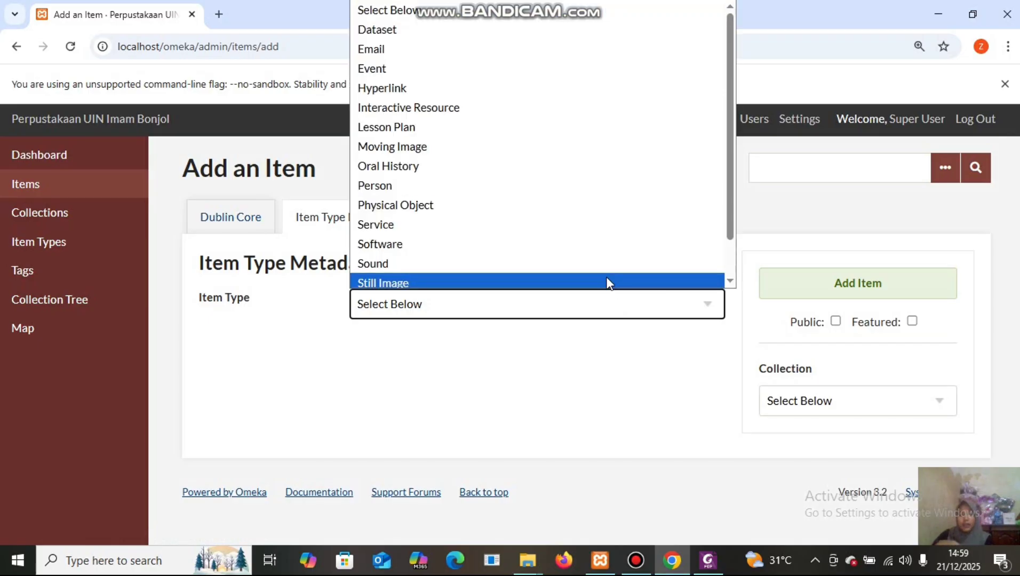
pyautogui.click(521, 279)
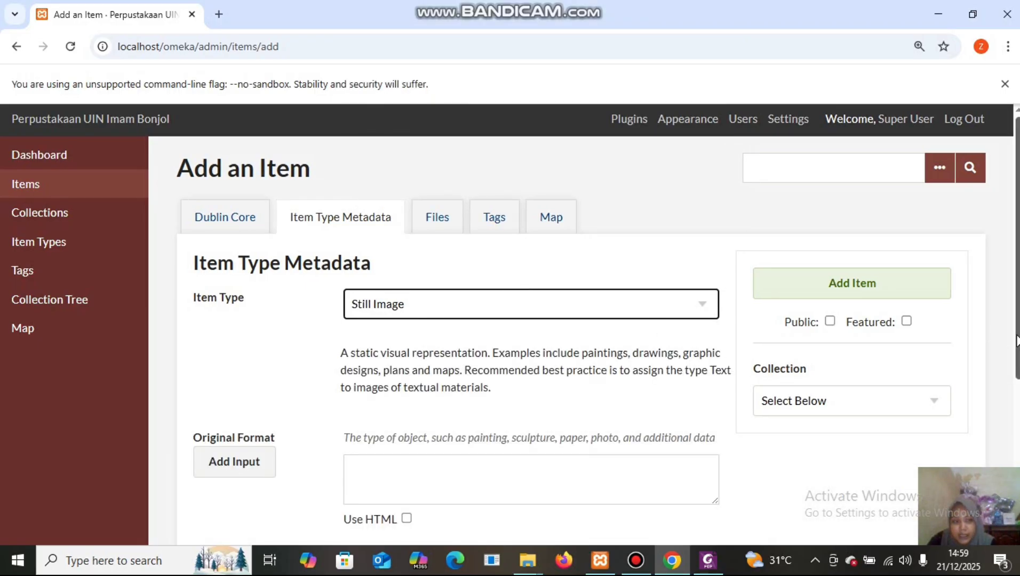
pyautogui.moveTo(1018, 341); pyautogui.dragTo(1018, 440)
# Copy 'Foto' from the PDF into the Original Format field.
pyautogui.moveTo(708, 561)
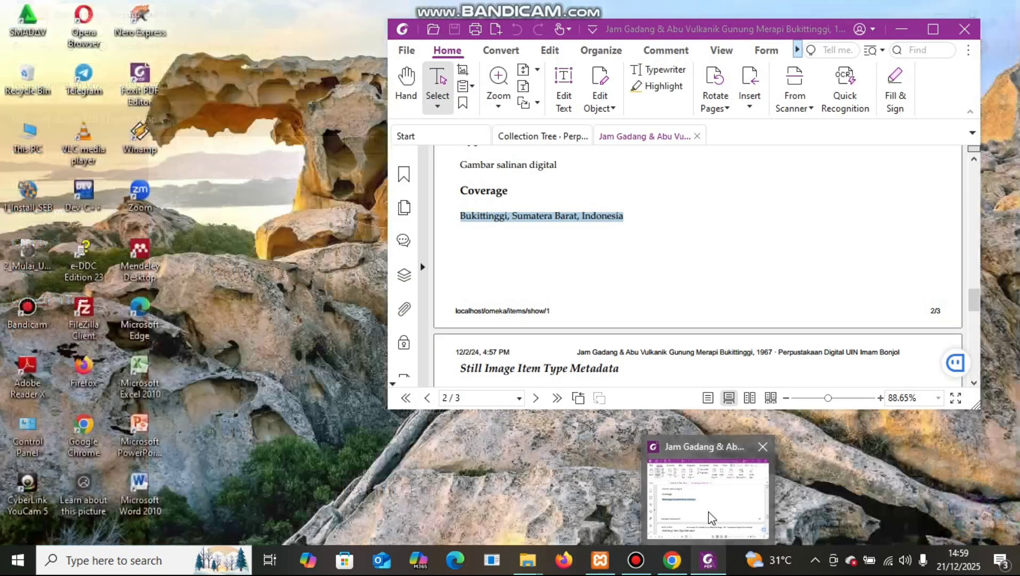
pyautogui.click(711, 517)
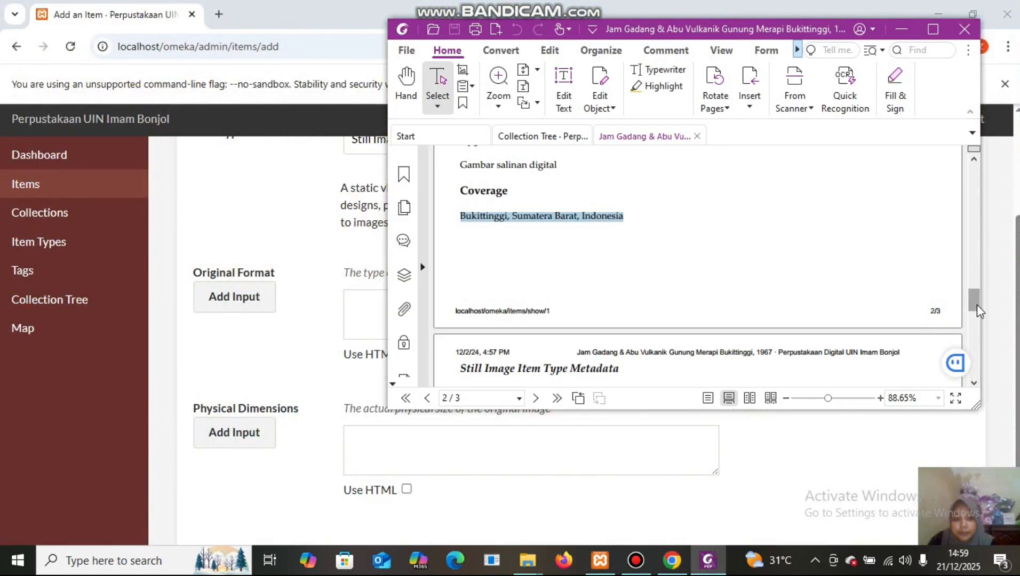
pyautogui.click(980, 322)
pyautogui.moveTo(980, 324); pyautogui.dragTo(977, 319)
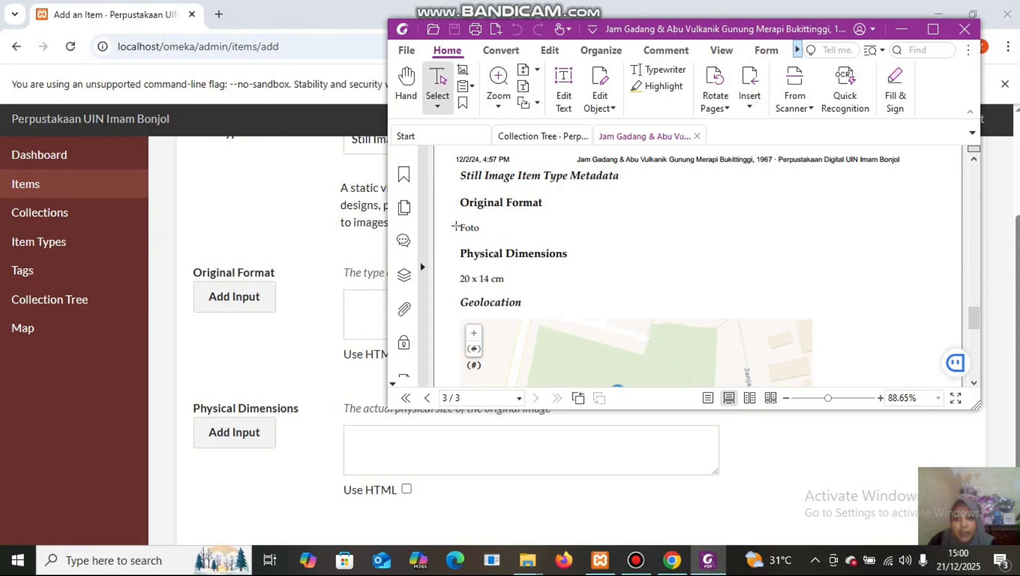
pyautogui.doubleClick(471, 230)
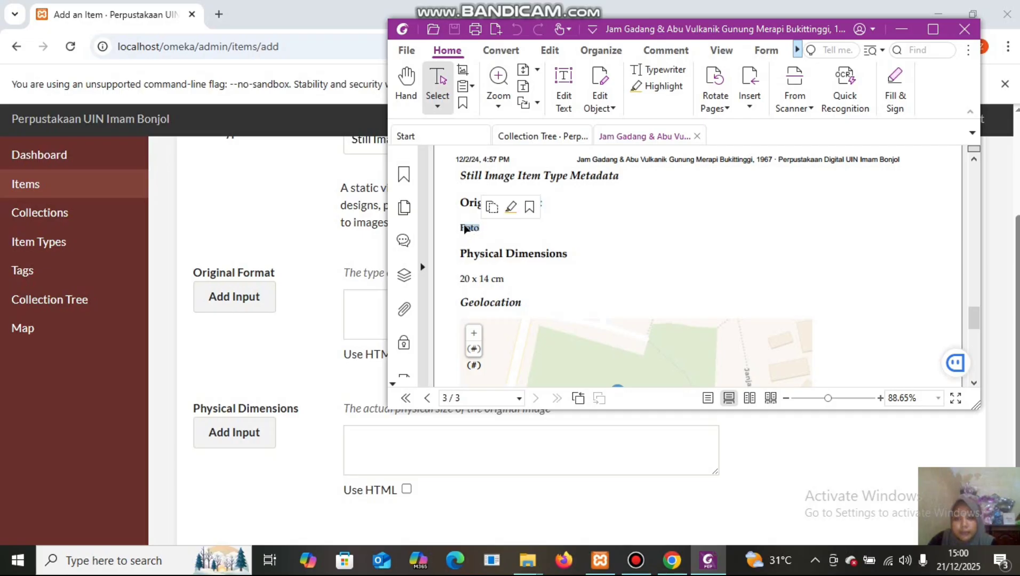
pyautogui.rightClick(467, 229)
pyautogui.click(493, 234)
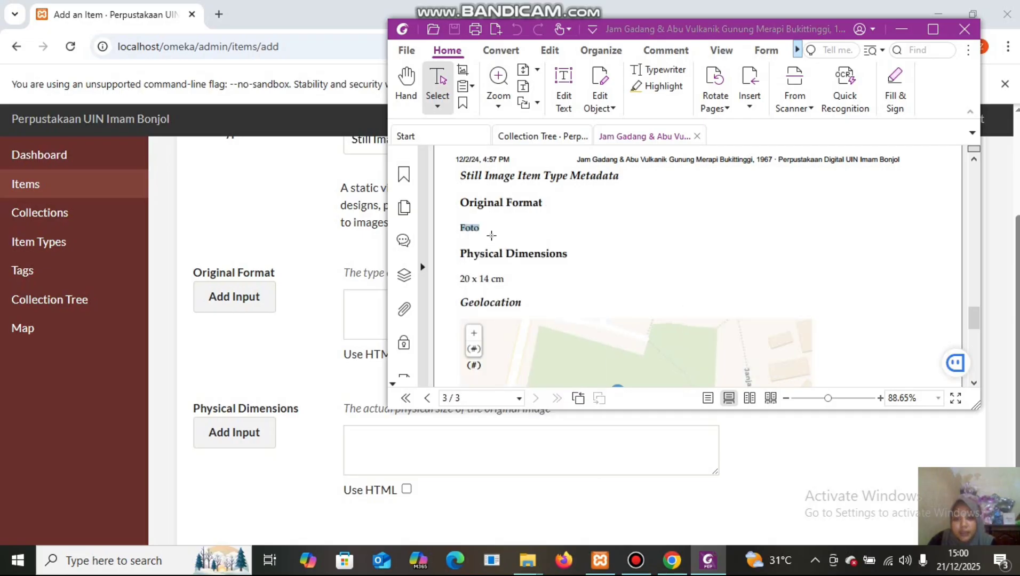
pyautogui.click(358, 306)
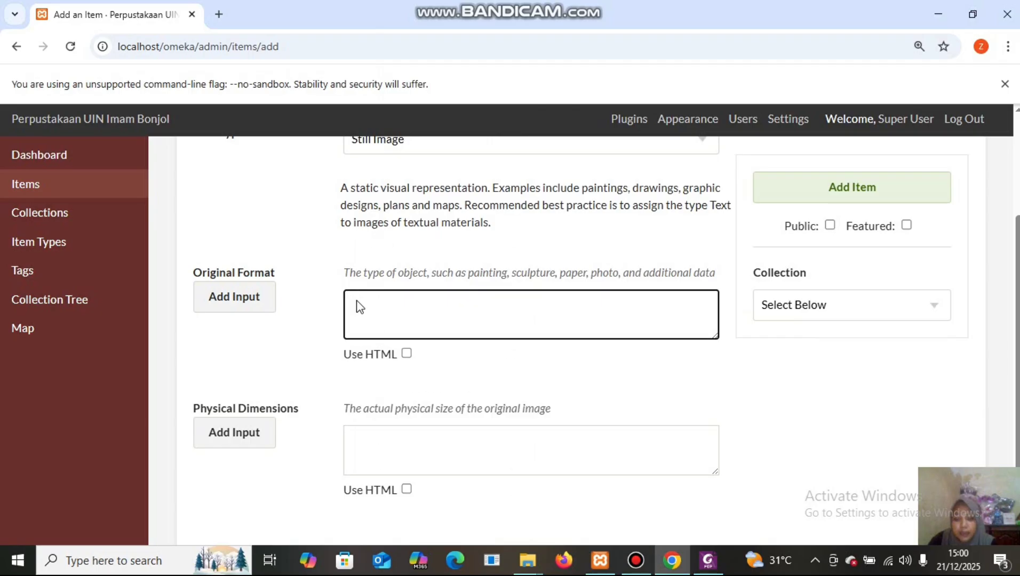
pyautogui.rightClick(358, 306)
pyautogui.click(404, 376)
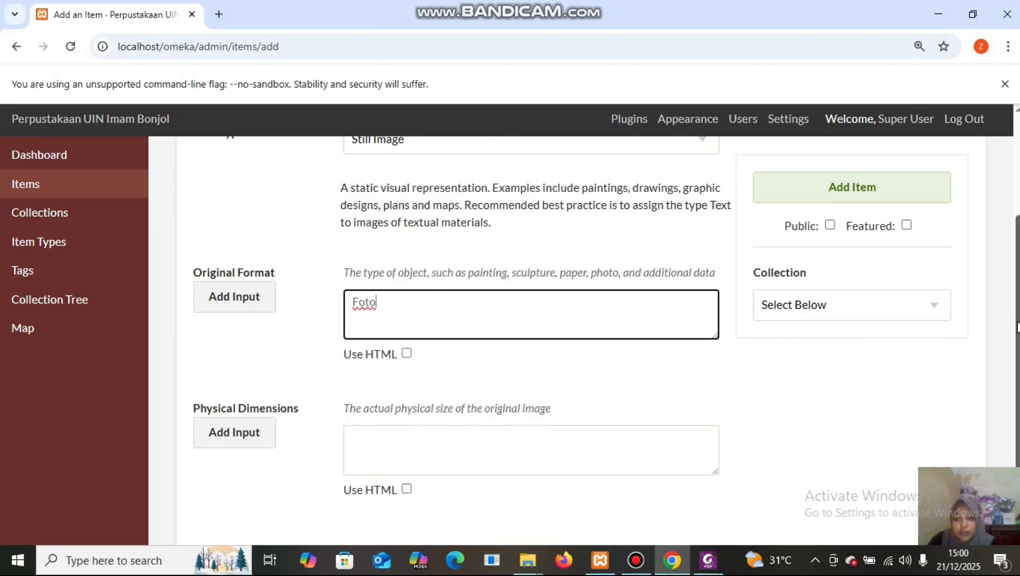
# Copy '20 x 14 cm' from the PDF into the Physical Dimensions field.
pyautogui.scroll(-3, 1017, 327)
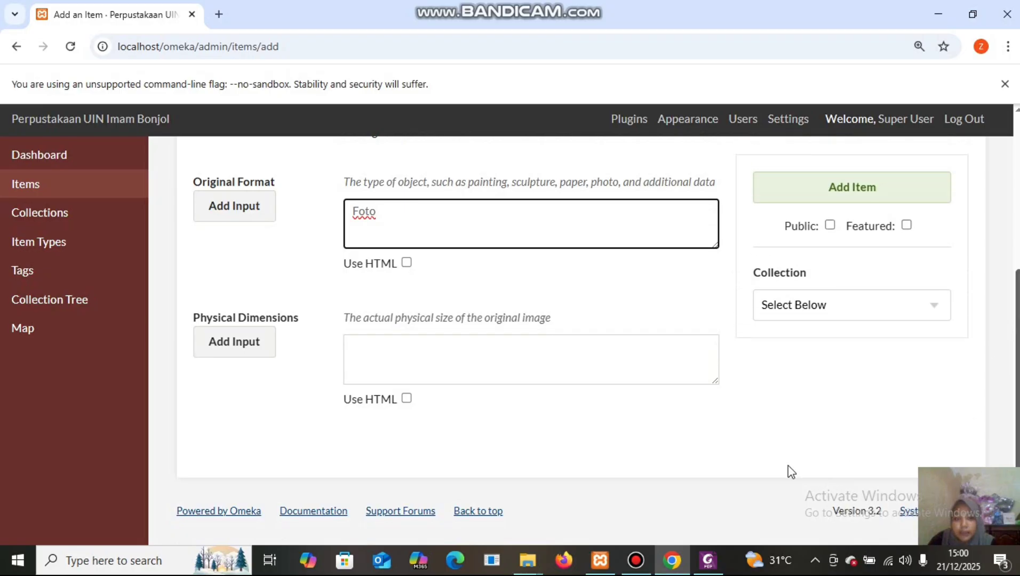
pyautogui.moveTo(708, 562)
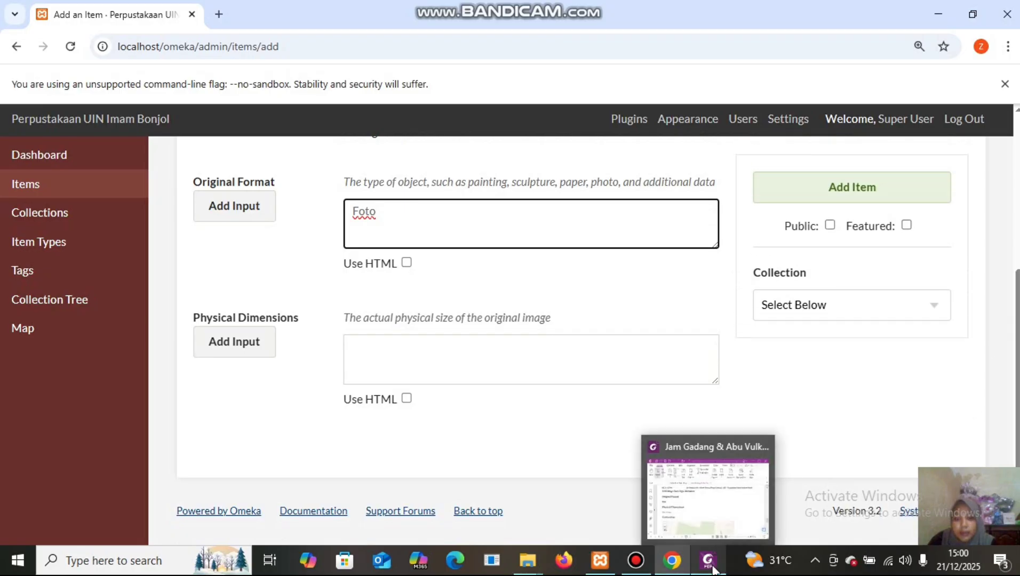
pyautogui.click(708, 490)
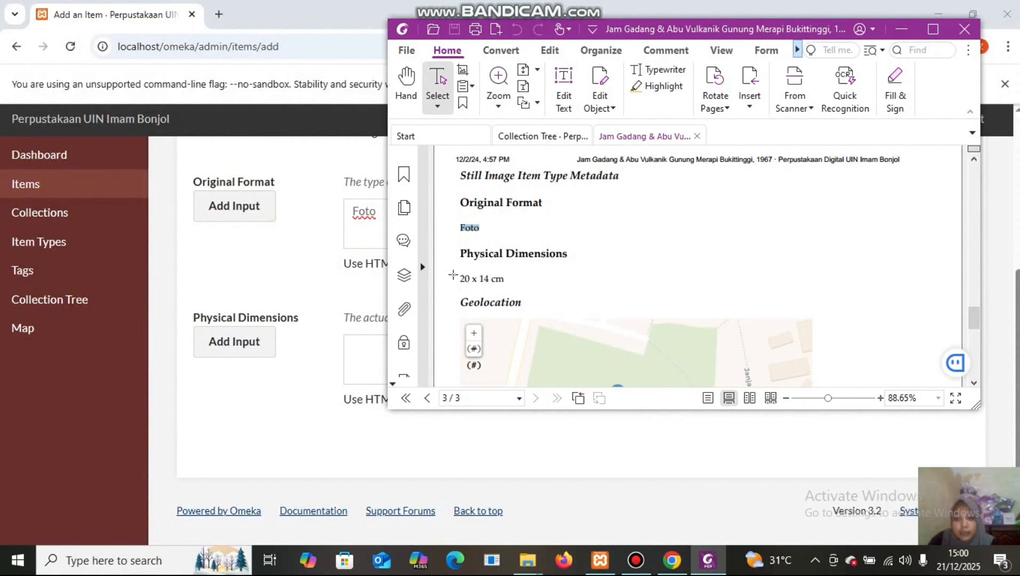
pyautogui.click(457, 278)
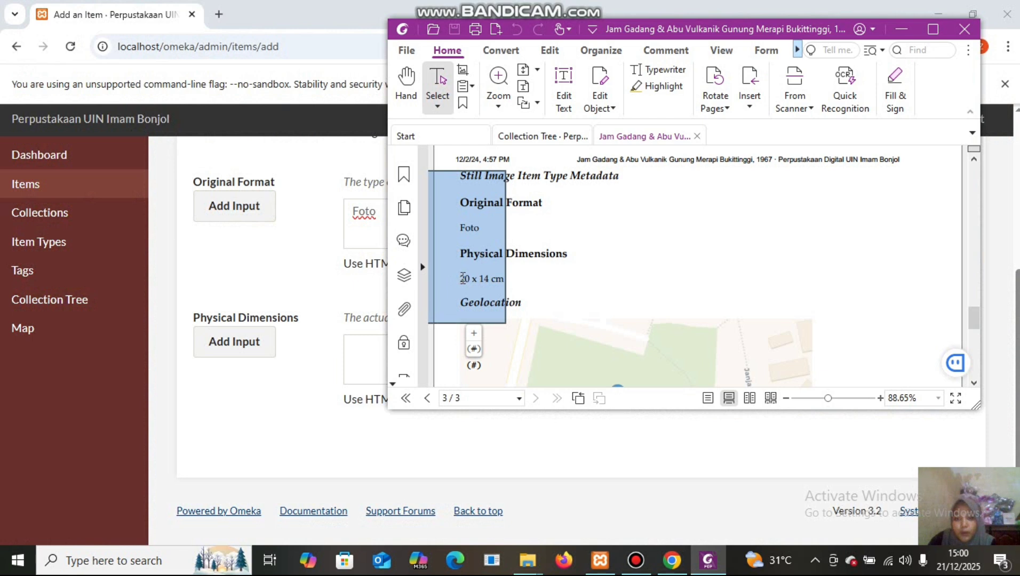
pyautogui.click(531, 280)
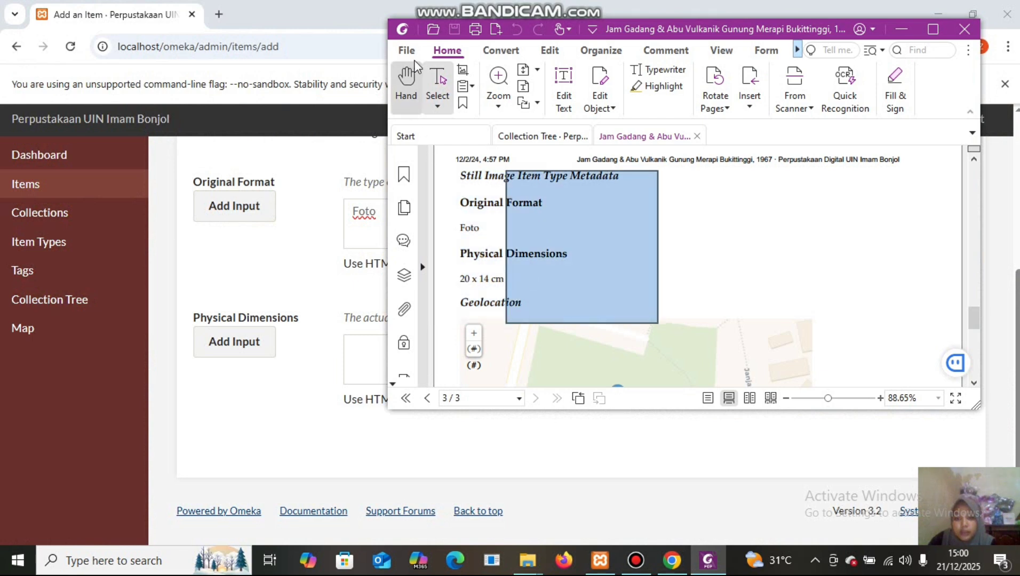
pyautogui.click(439, 80)
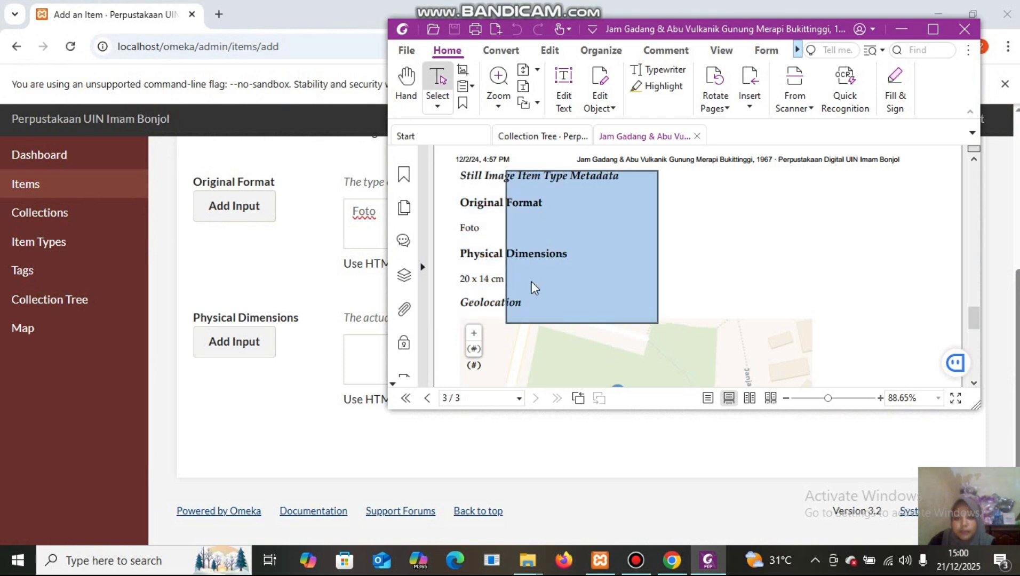
pyautogui.moveTo(459, 278); pyautogui.dragTo(510, 277)
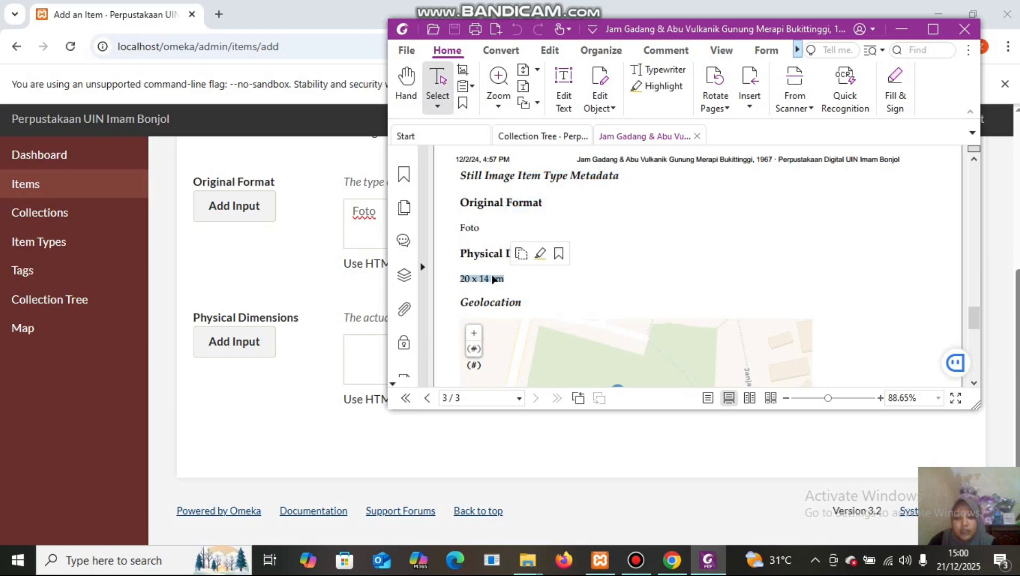
pyautogui.rightClick(493, 279)
pyautogui.click(522, 284)
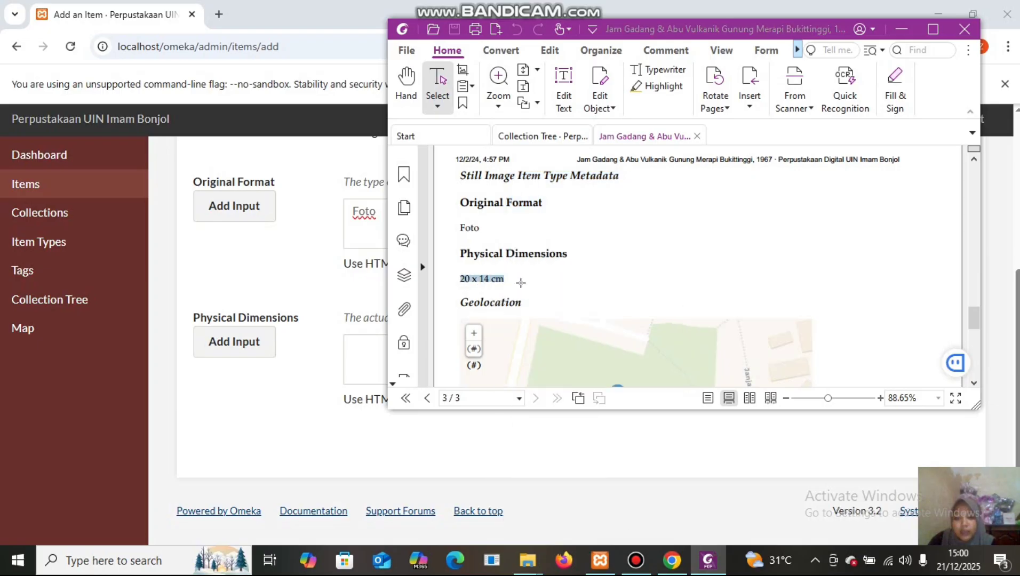
pyautogui.click(363, 343)
pyautogui.rightClick(361, 345)
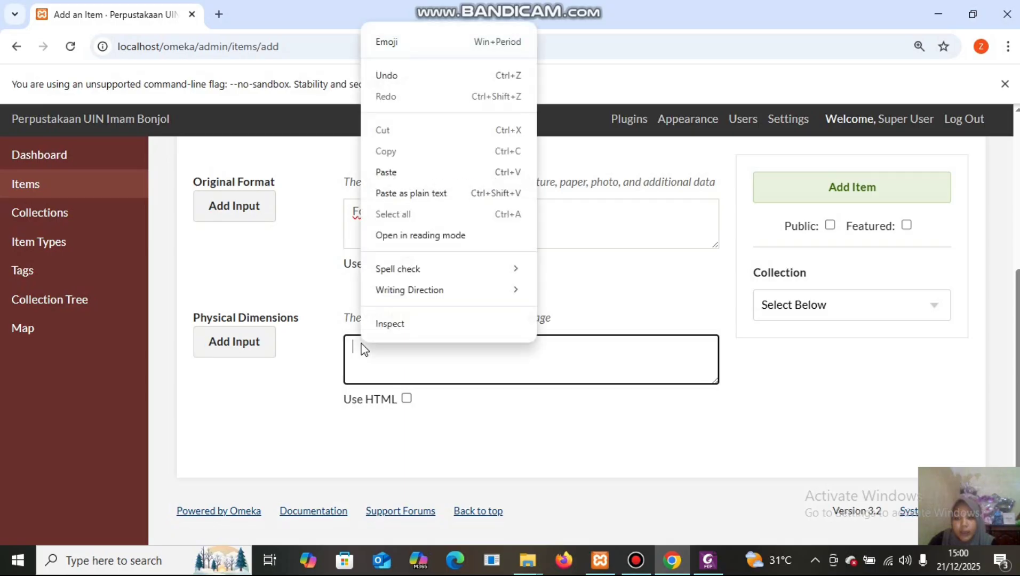
pyautogui.click(415, 172)
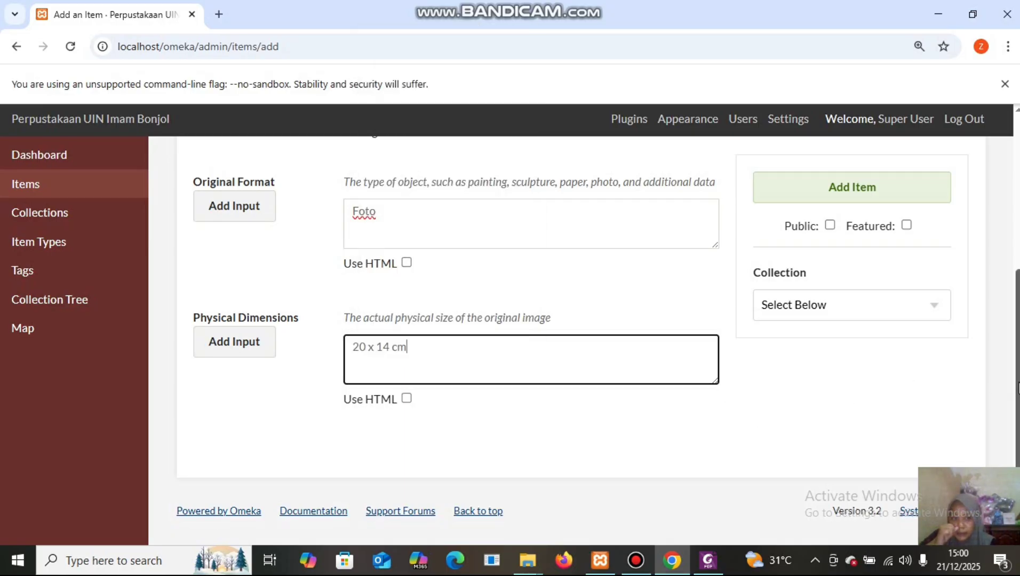
pyautogui.scroll(3, 983, 392)
pyautogui.scroll(1, 983, 392)
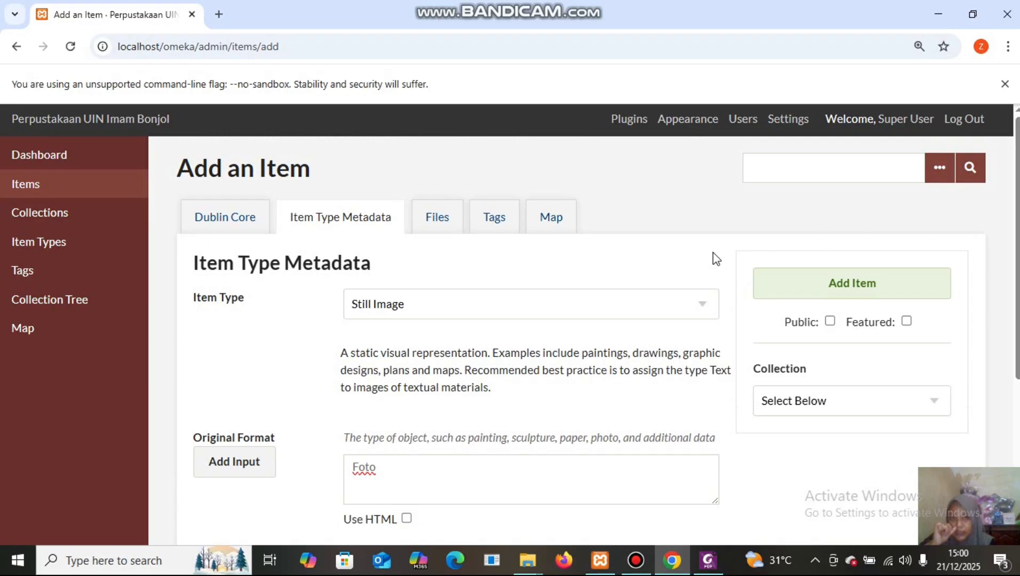
# Attach Jam Gadang.jpg from File Item Digital > Photo in the Files section.
pyautogui.click(438, 218)
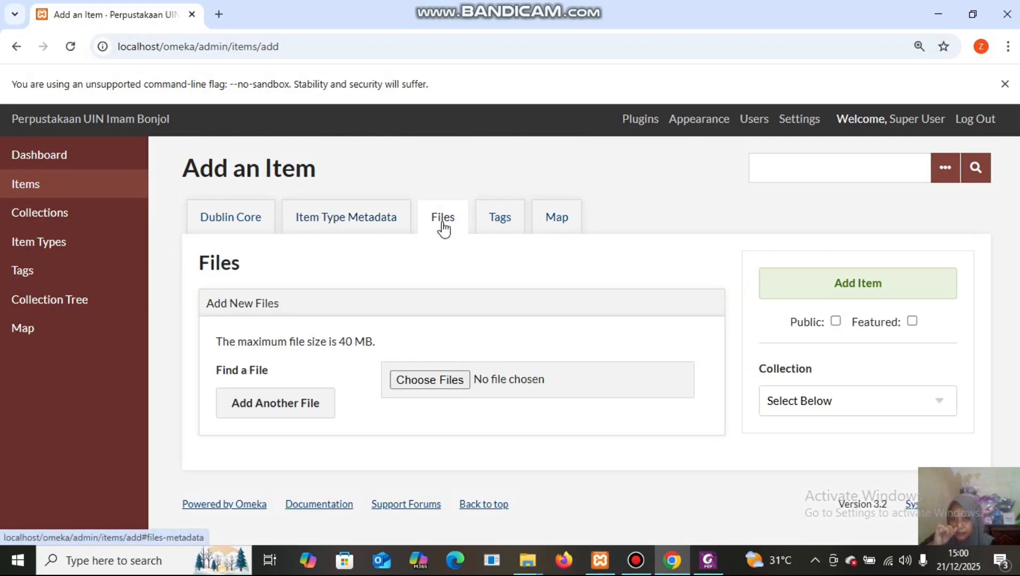
pyautogui.click(458, 383)
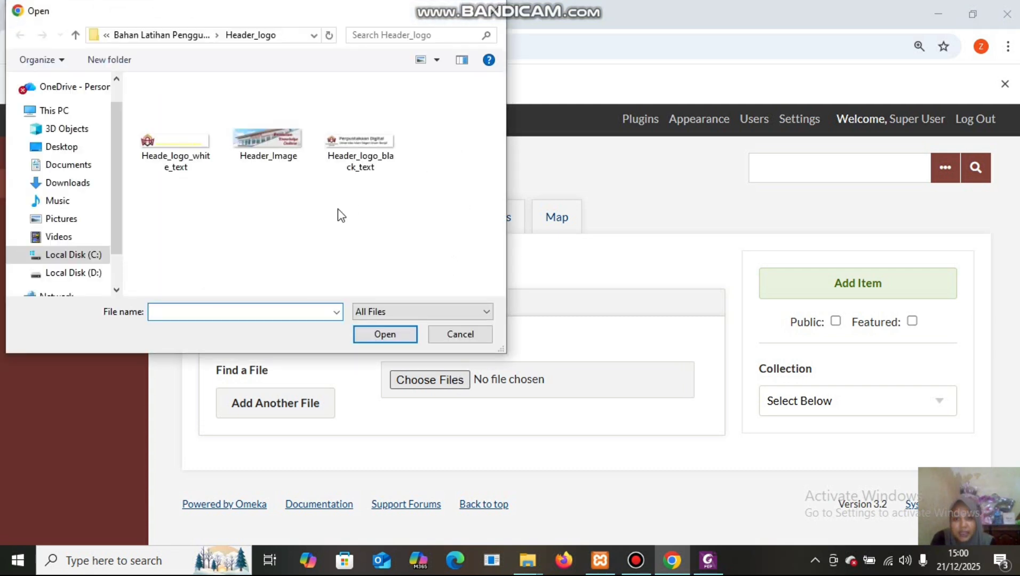
pyautogui.click(168, 38)
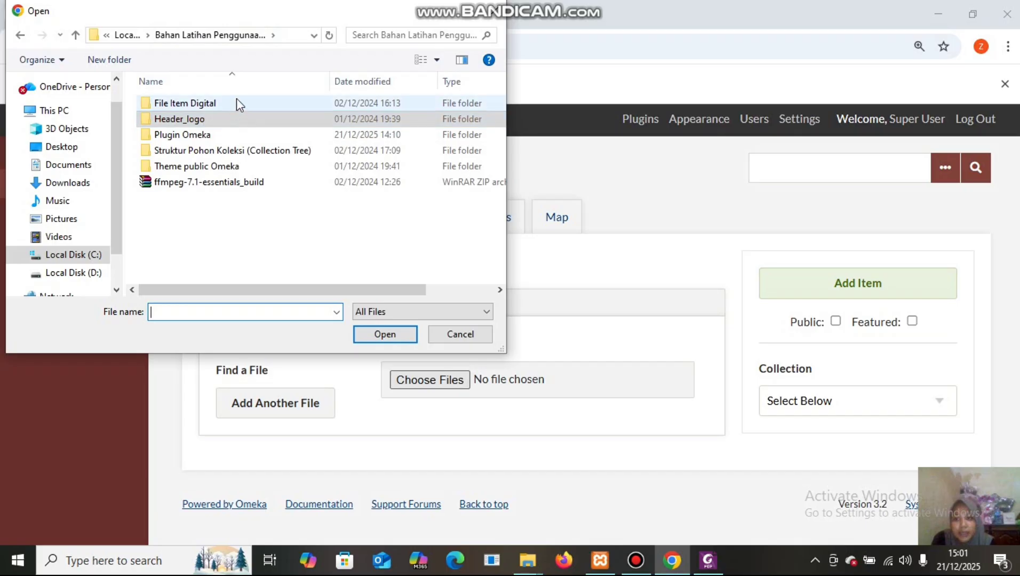
pyautogui.click(236, 103)
pyautogui.doubleClick(237, 103)
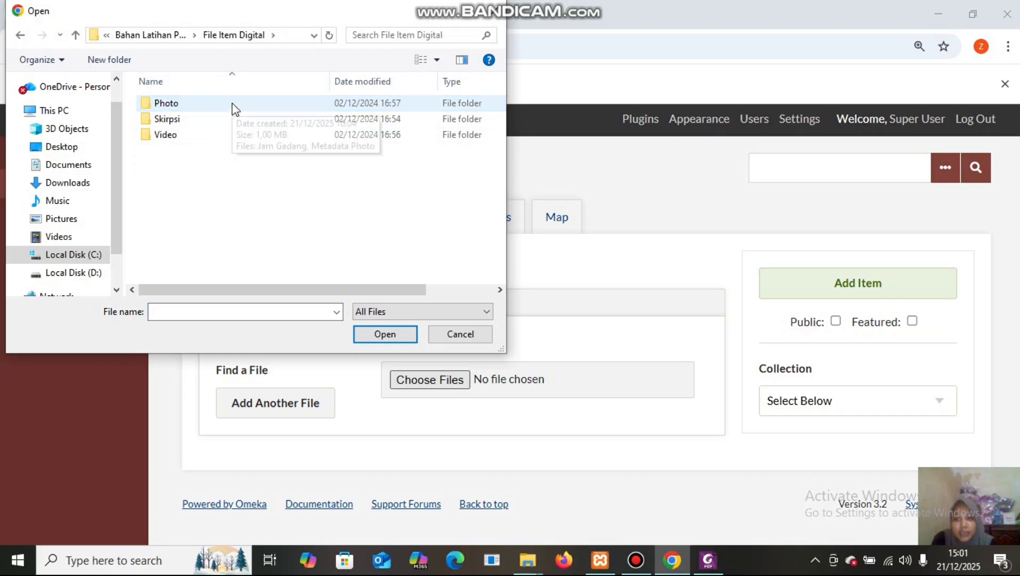
pyautogui.click(232, 104)
pyautogui.doubleClick(233, 106)
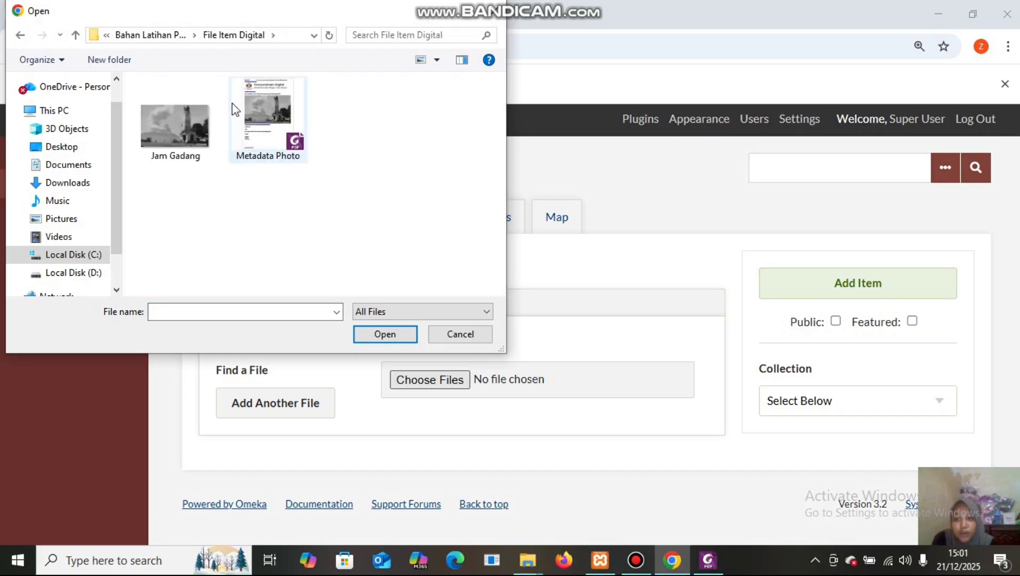
pyautogui.click(164, 139)
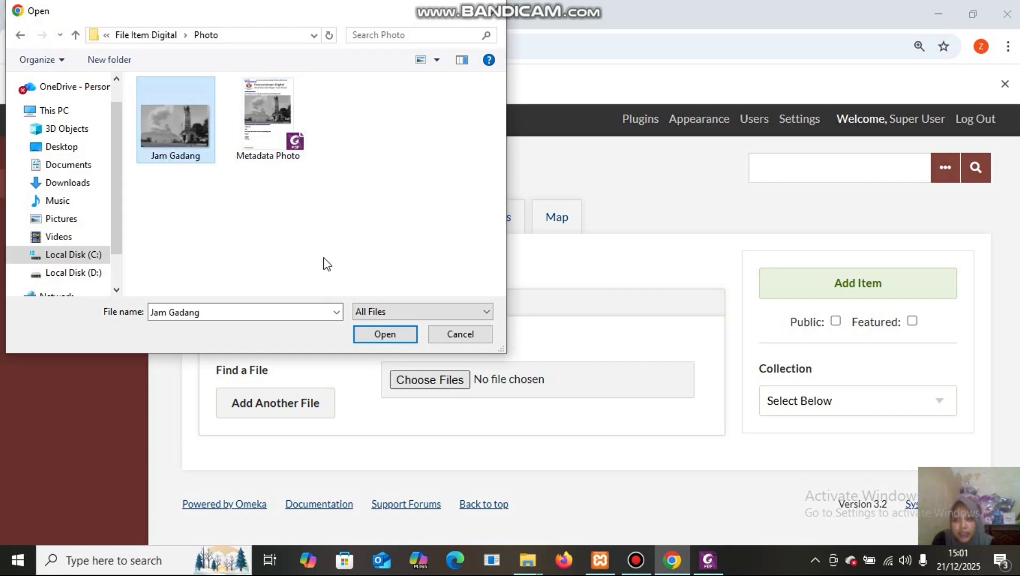
pyautogui.click(398, 336)
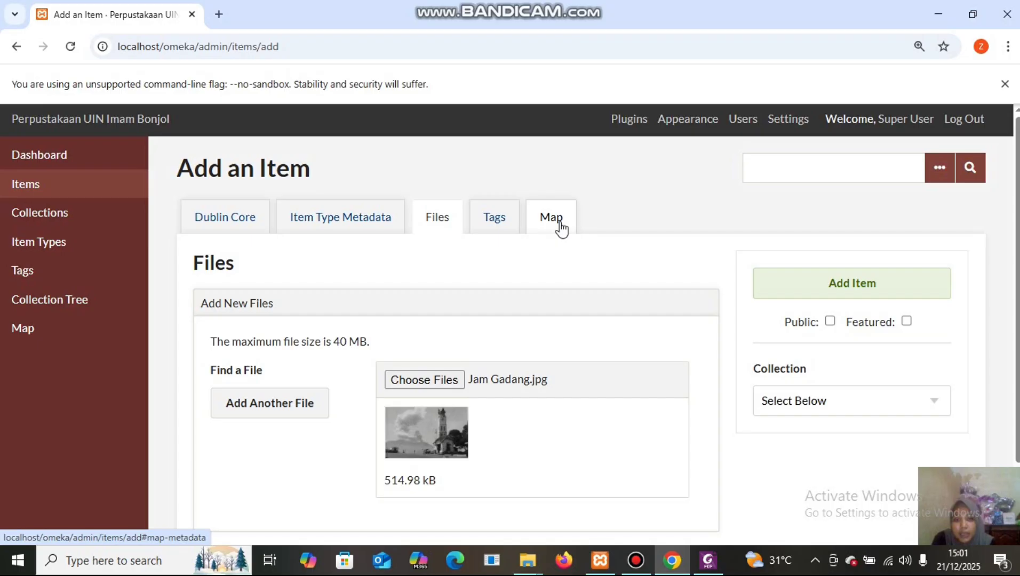
# Search the Map for 'Bukittinggi' and dismiss the location-not-found alert.
pyautogui.click(560, 228)
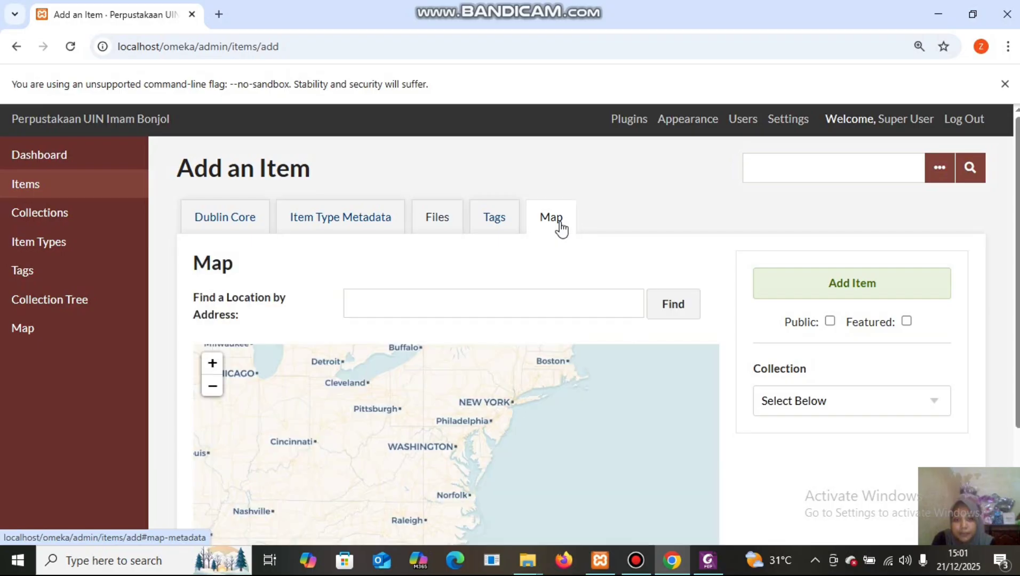
pyautogui.click(502, 302)
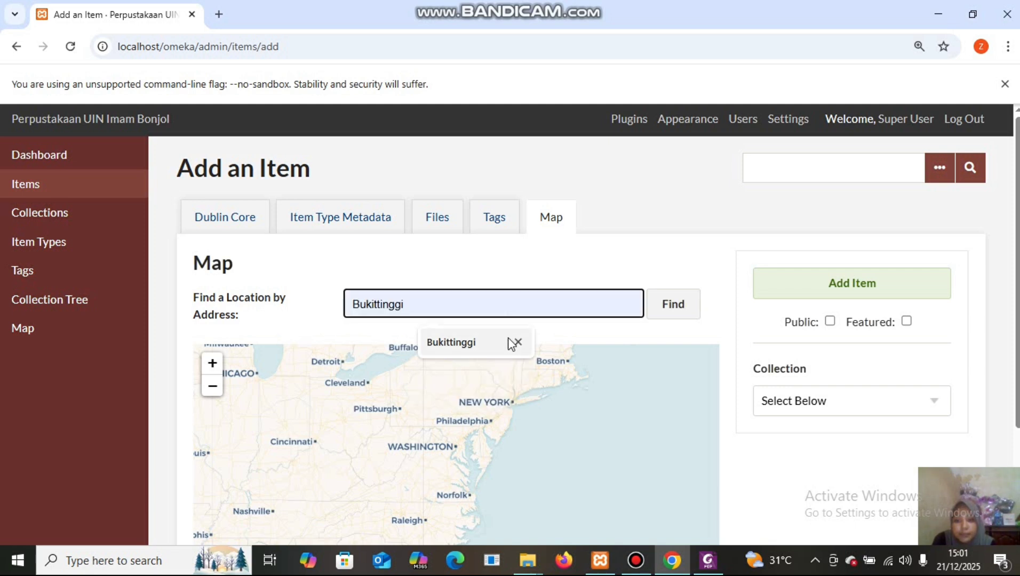
pyautogui.click(509, 342)
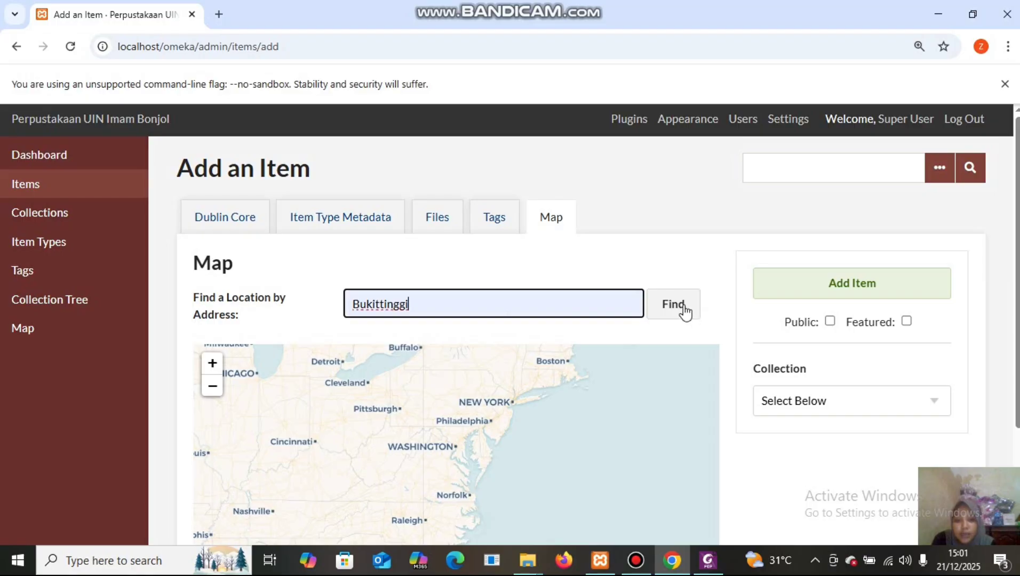
pyautogui.click(685, 309)
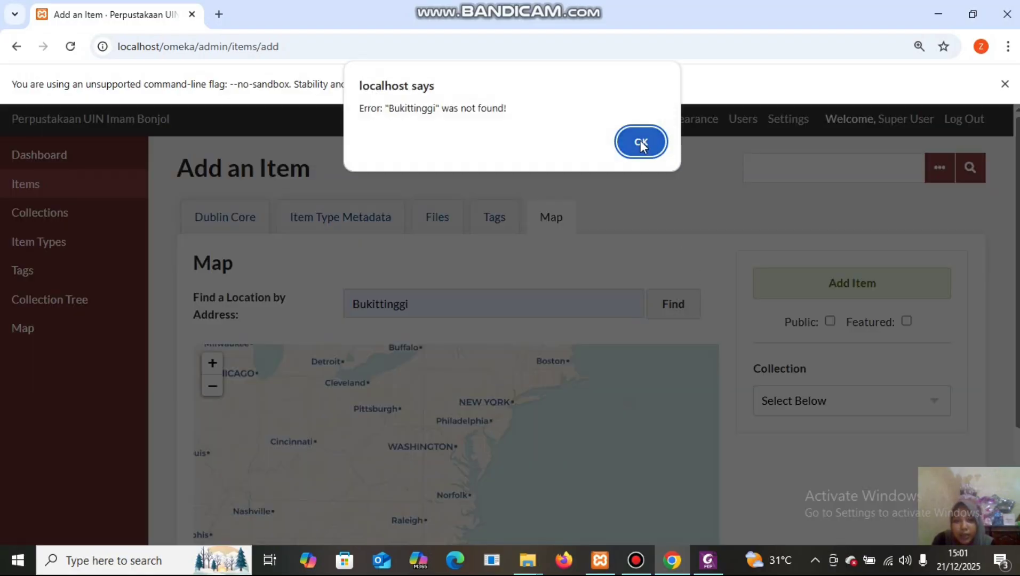
pyautogui.click(641, 143)
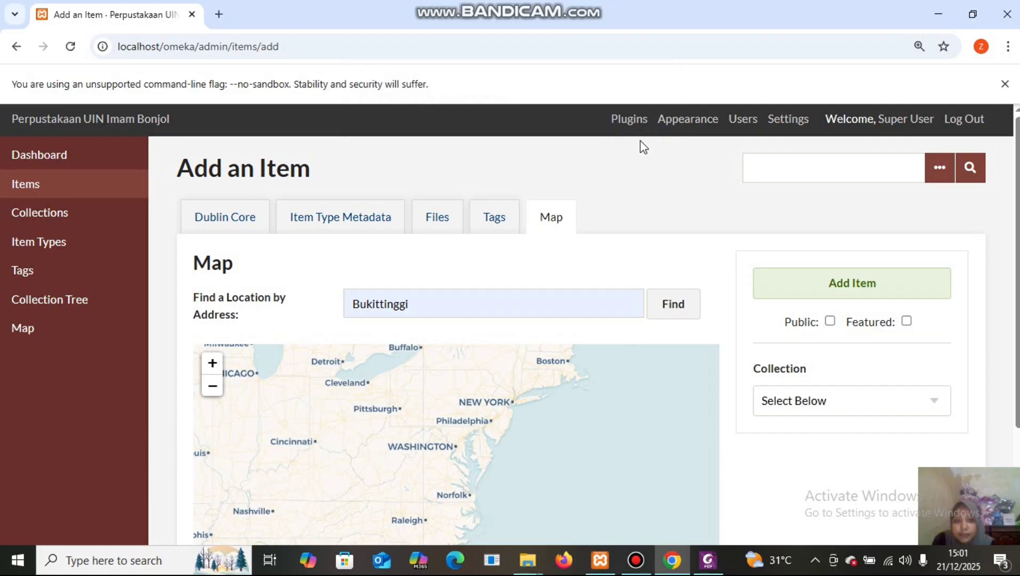
pyautogui.click(888, 282)
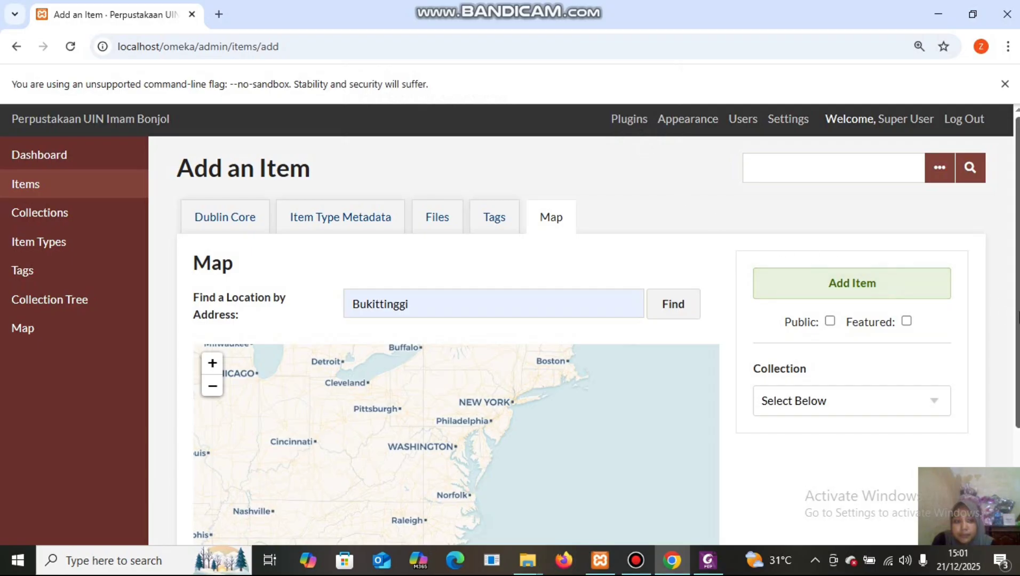
pyautogui.scroll(-2, 597, 330)
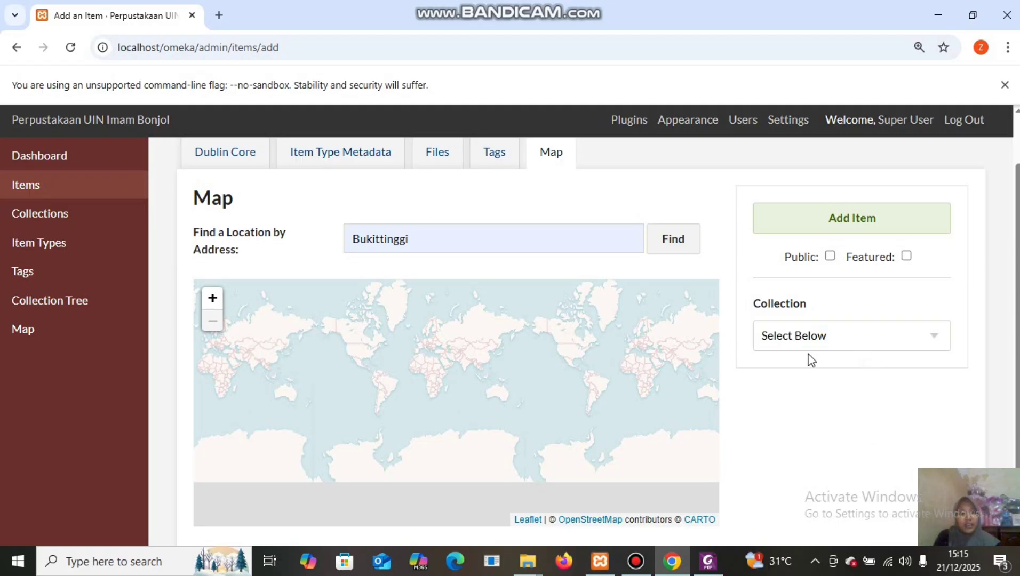
# Put the item in the 'arsip uin imam bonjol' collection and make it public.
pyautogui.click(883, 342)
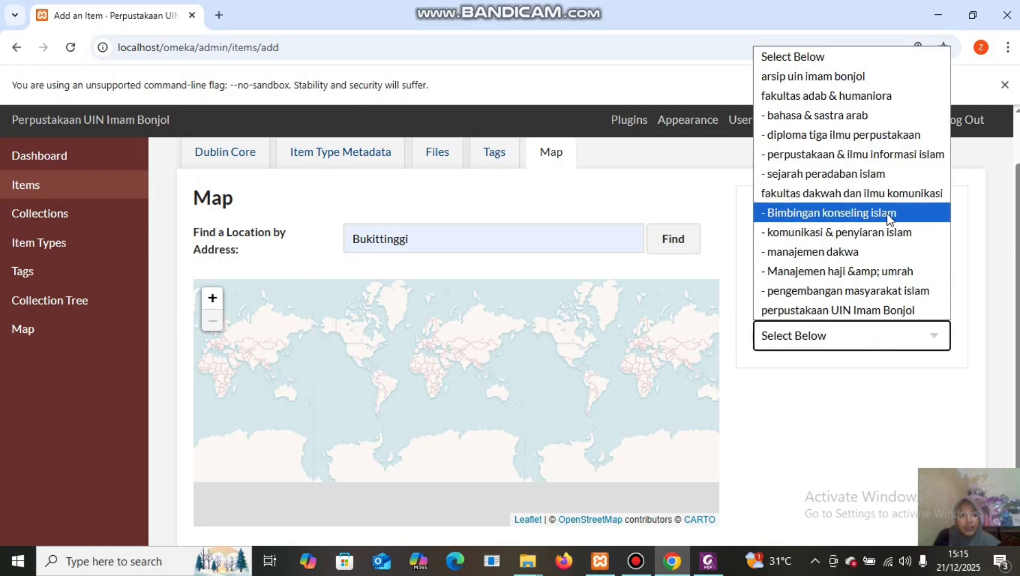
pyautogui.click(890, 75)
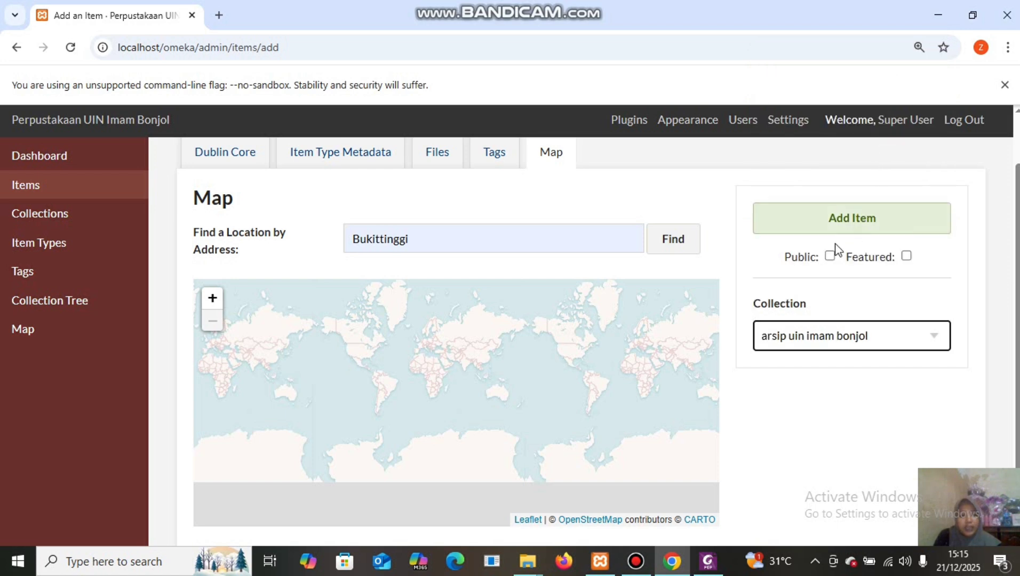
pyautogui.click(830, 256)
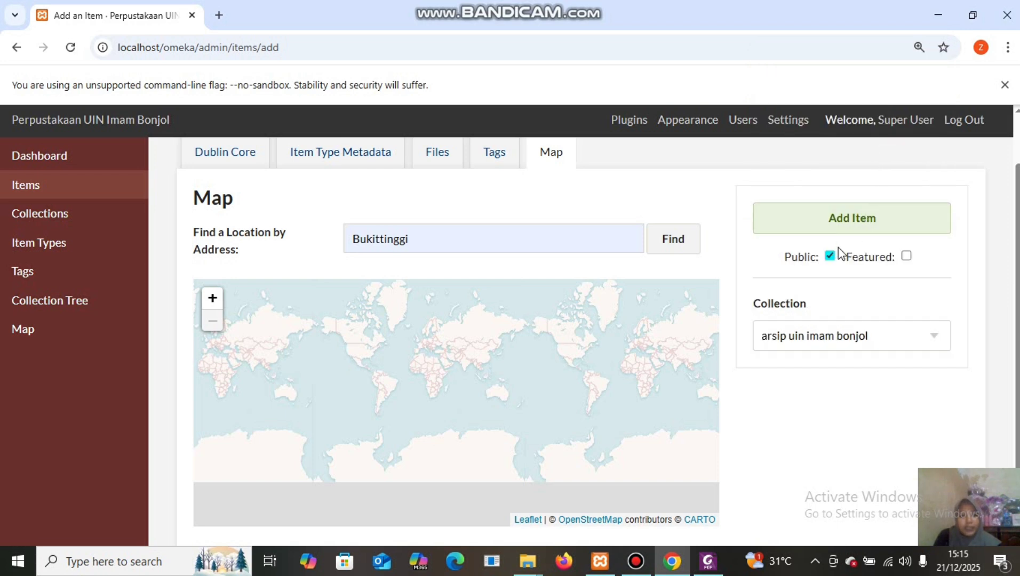
# Save the Jam Gadang item and start a new blank Add an Item form.
pyautogui.click(869, 225)
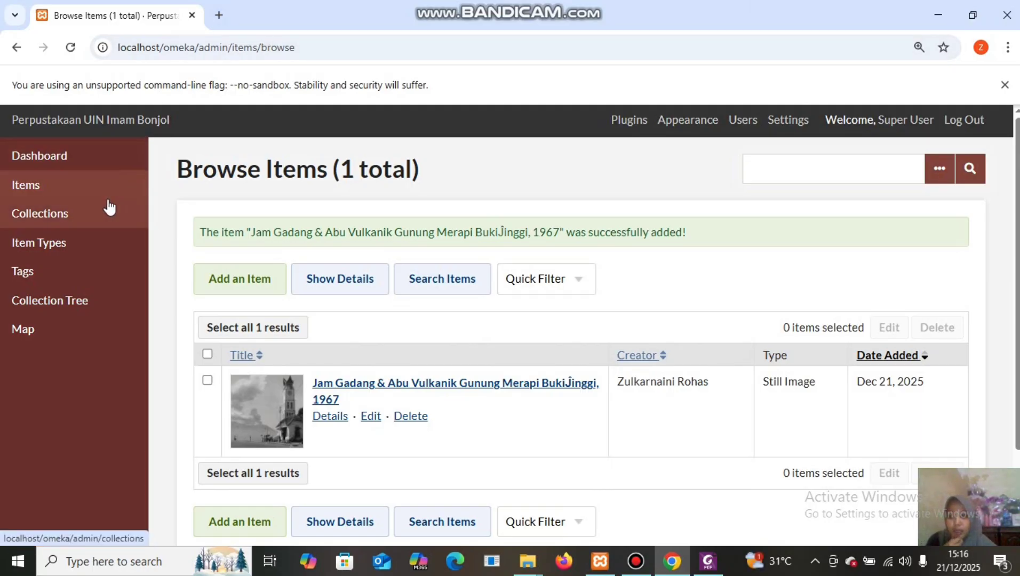
pyautogui.click(53, 194)
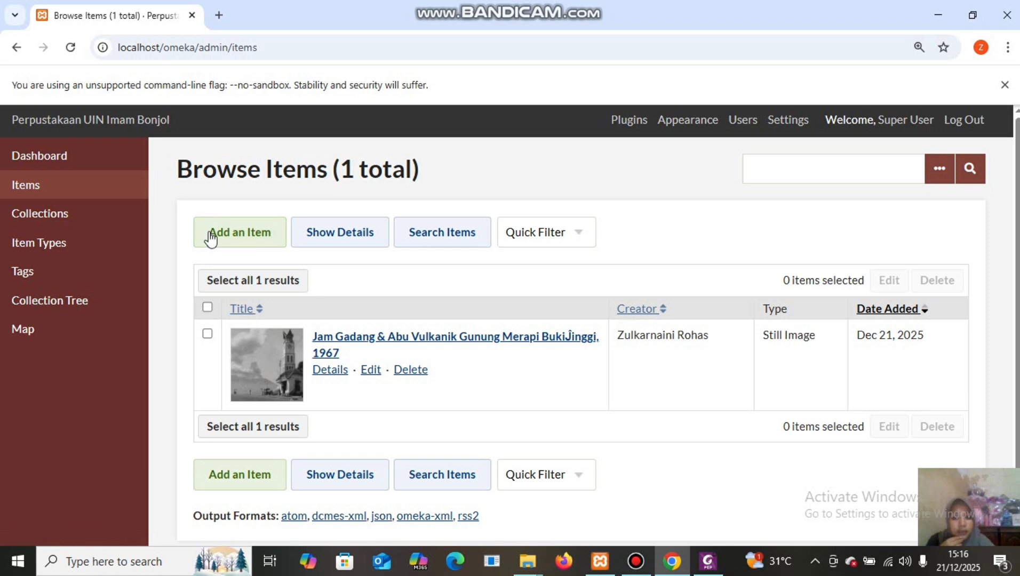
pyautogui.click(241, 241)
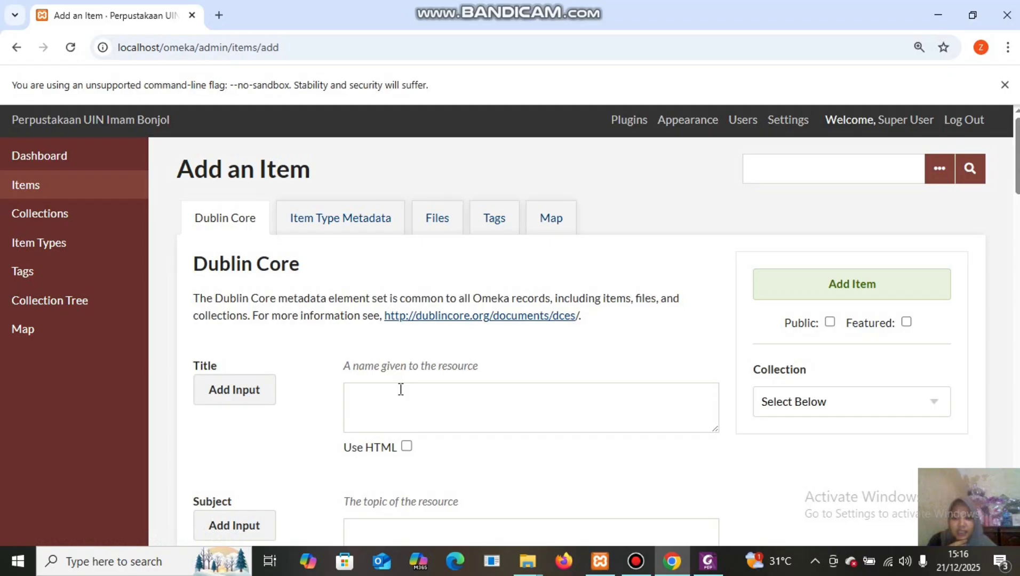
# Open the Metadata Skripsi PDF from File Item Digital > Skirpsi.
pyautogui.moveTo(530, 563)
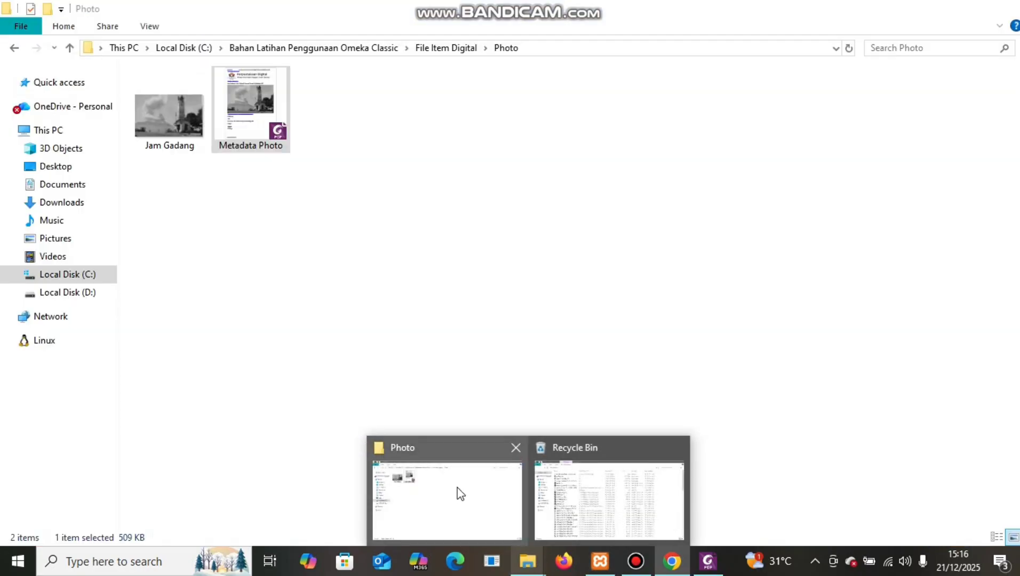
pyautogui.click(459, 492)
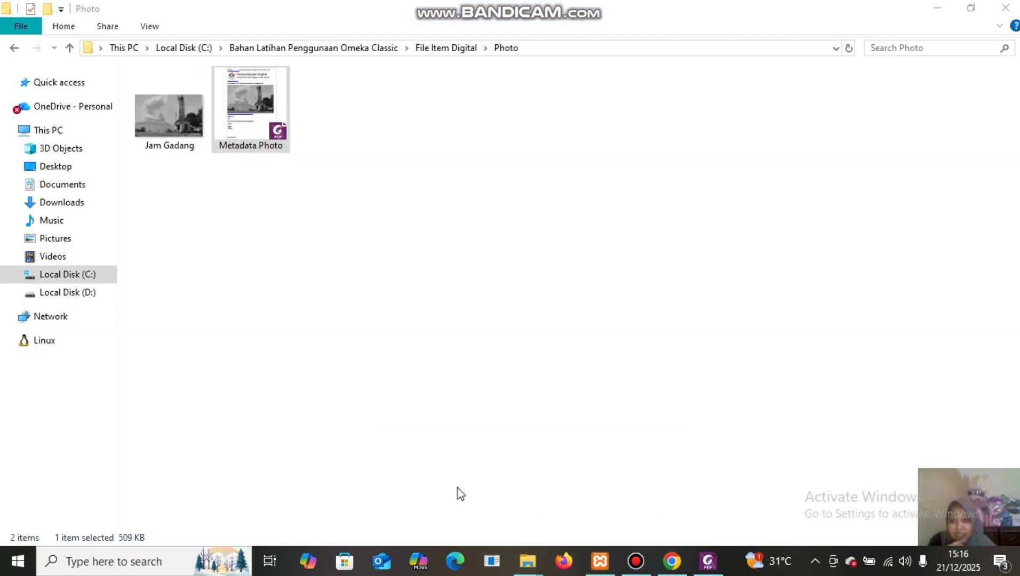
pyautogui.click(454, 48)
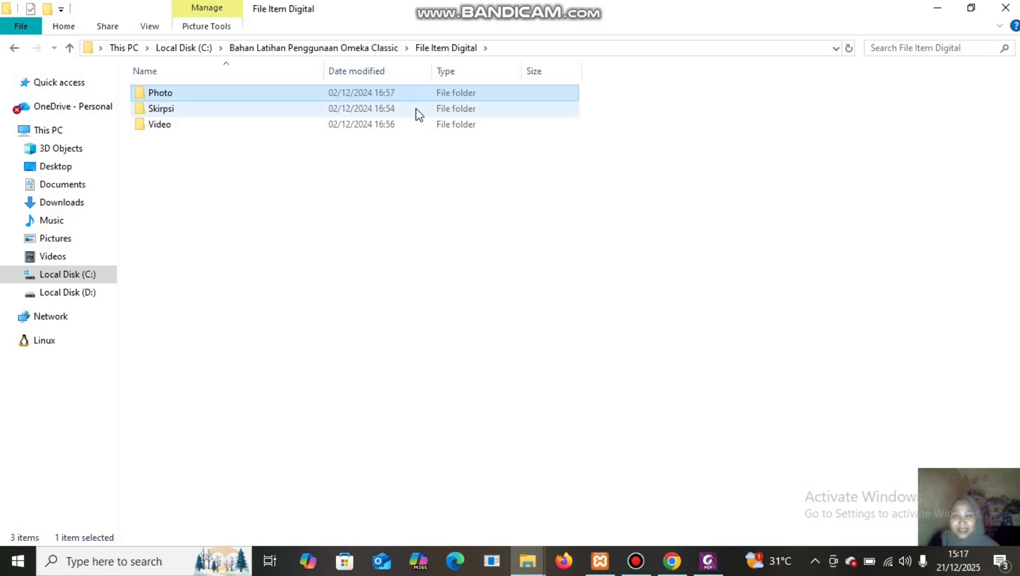
pyautogui.doubleClick(417, 109)
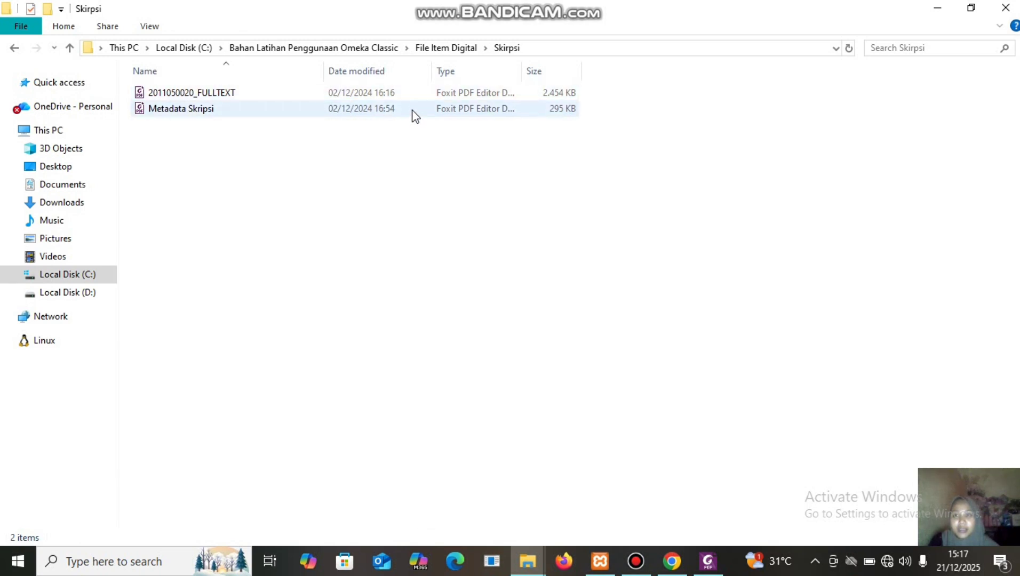
pyautogui.doubleClick(412, 109)
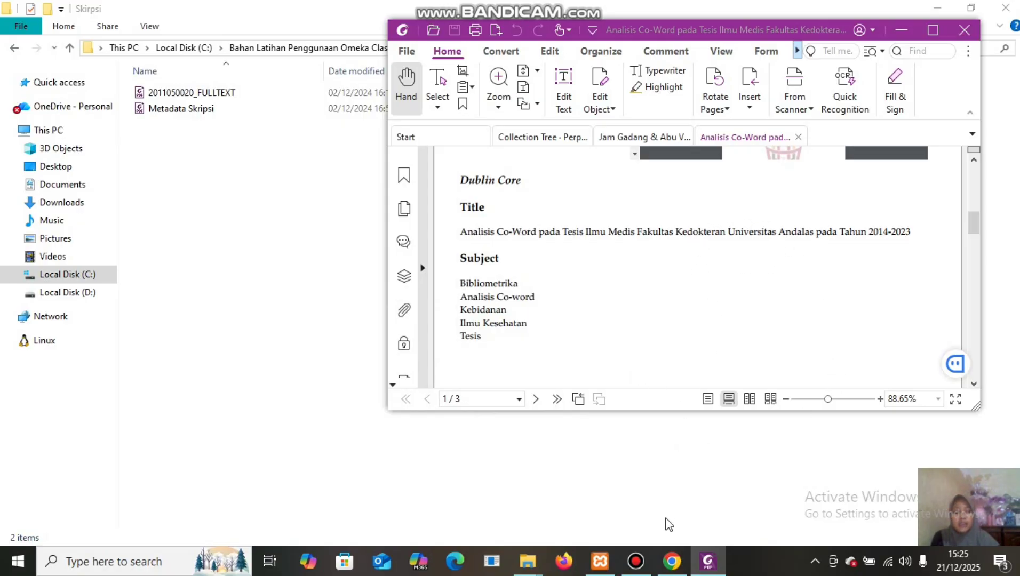
# Copy the thesis title 'Analisis Co-Word pada Tesis Ilmu Medis…2014-2023' from the PDF into Title.
pyautogui.click(670, 561)
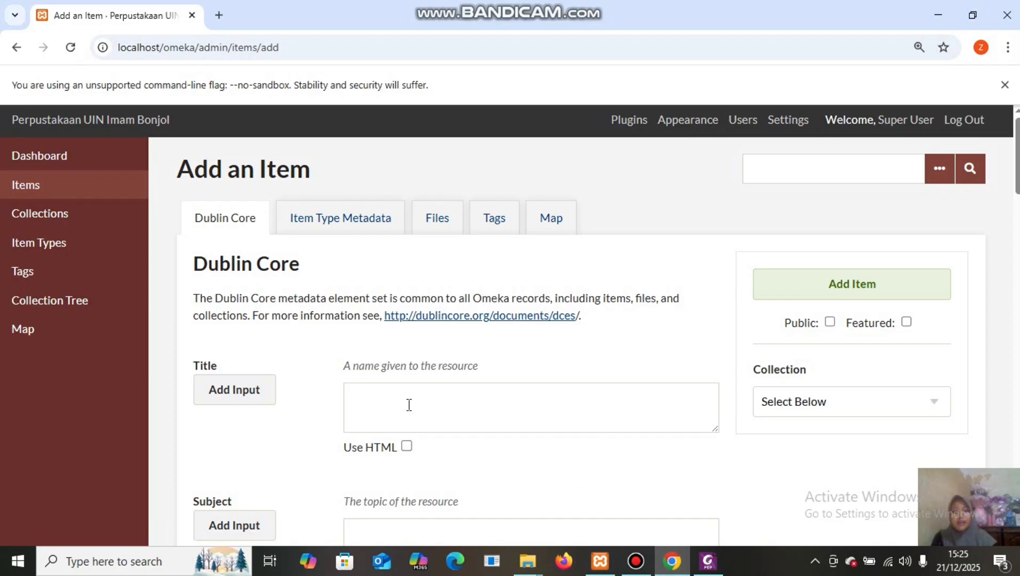
pyautogui.click(386, 398)
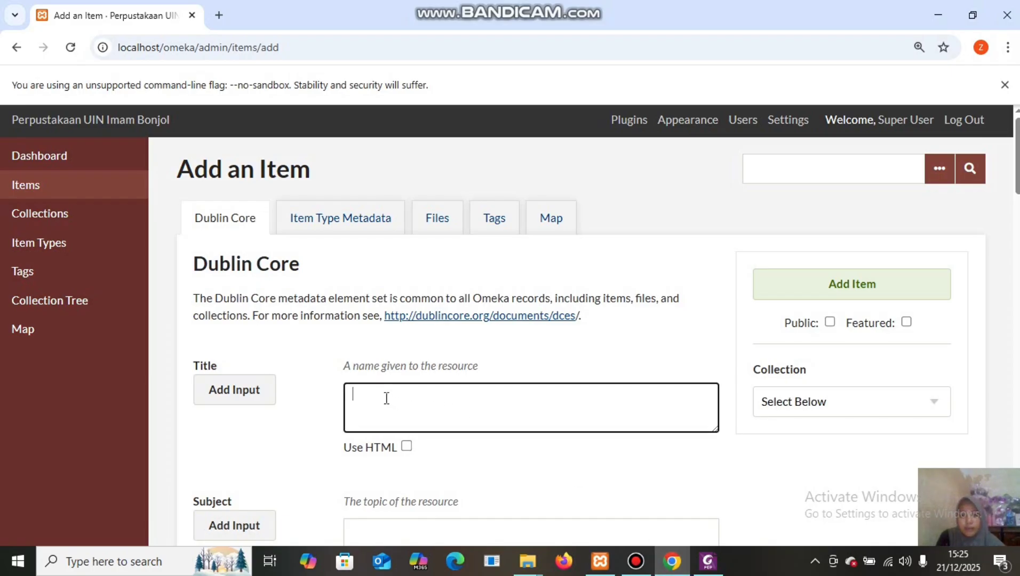
pyautogui.moveTo(712, 573)
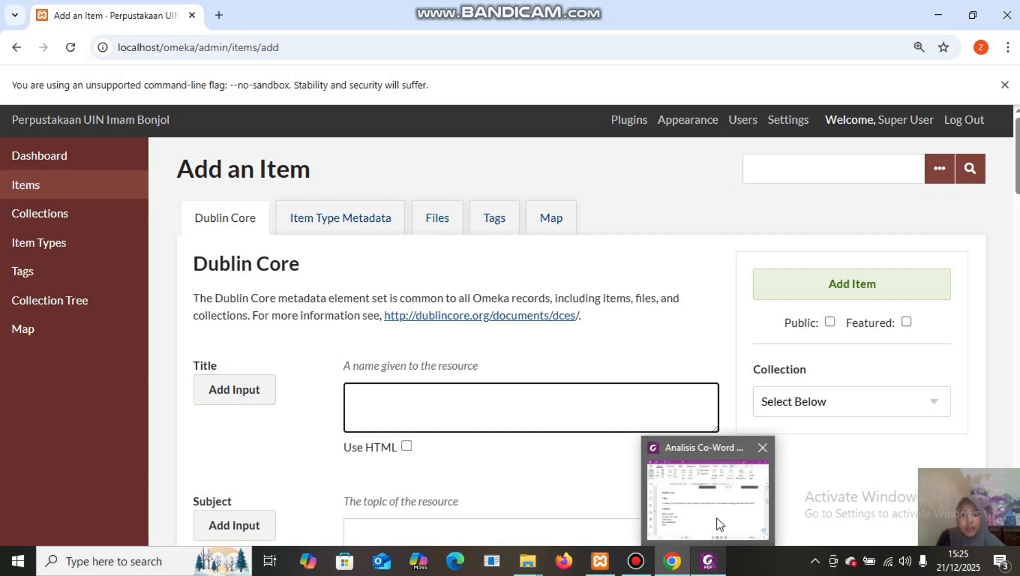
pyautogui.click(717, 518)
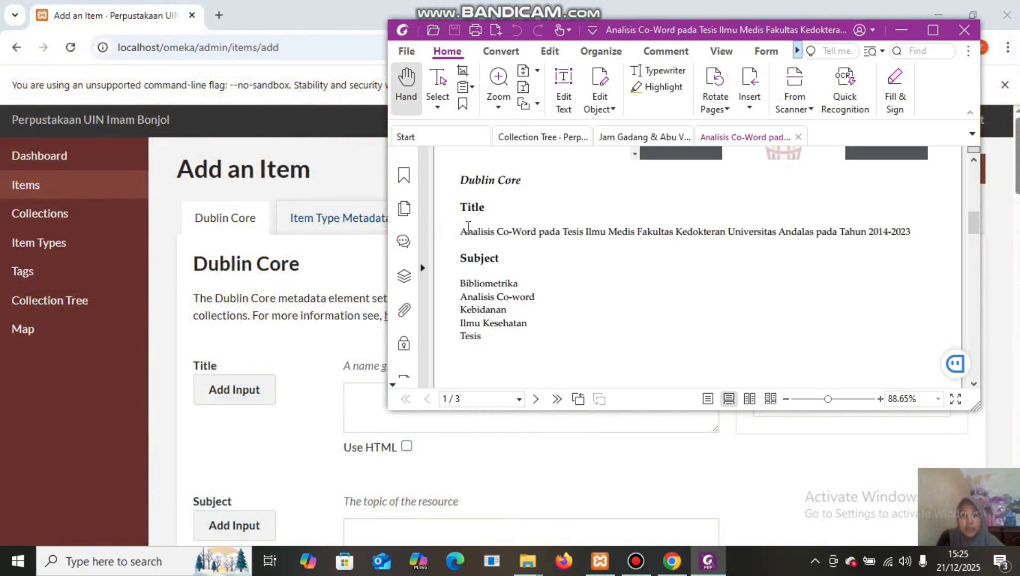
pyautogui.moveTo(464, 225); pyautogui.dragTo(915, 235)
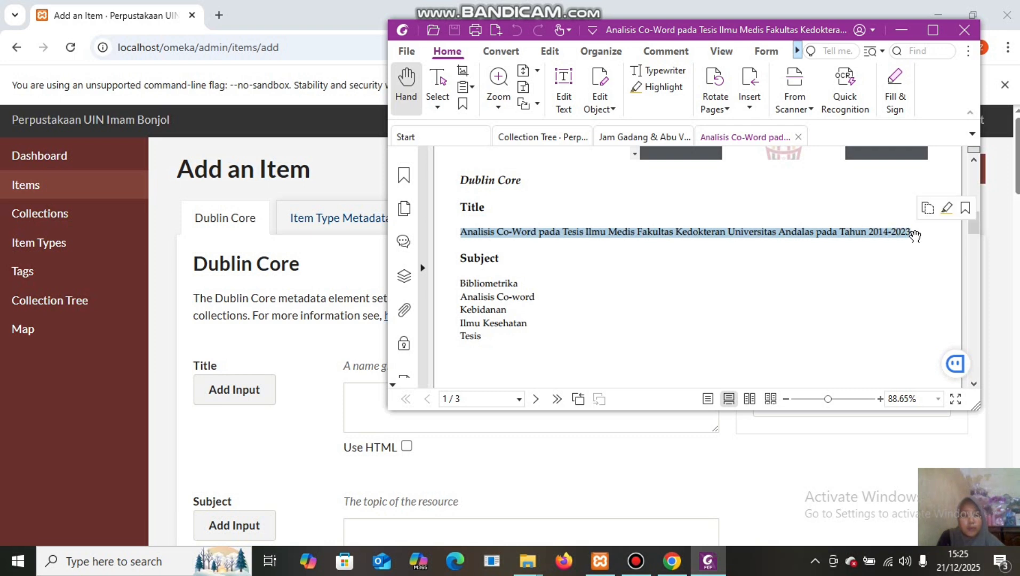
pyautogui.rightClick(901, 234)
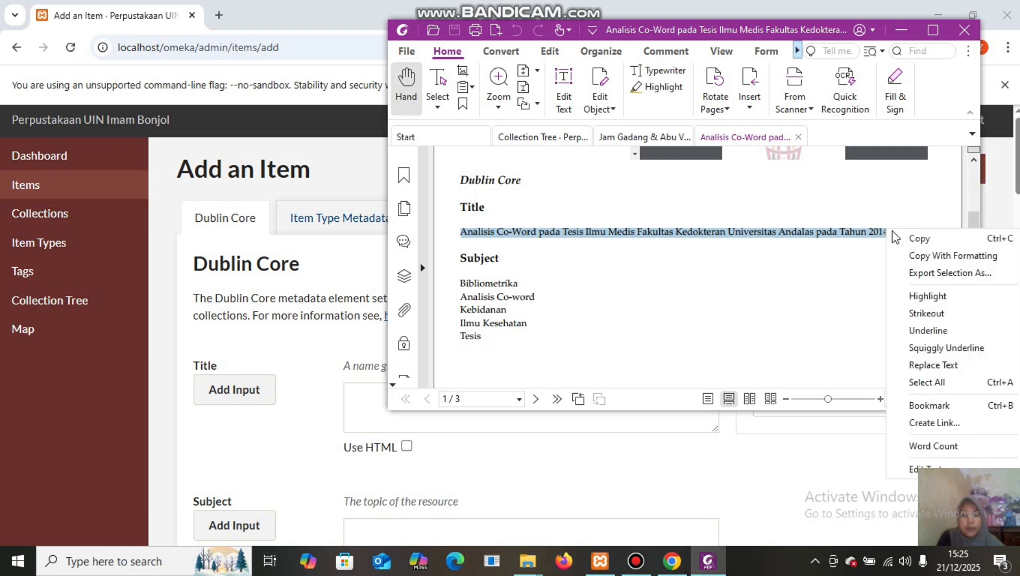
pyautogui.click(918, 236)
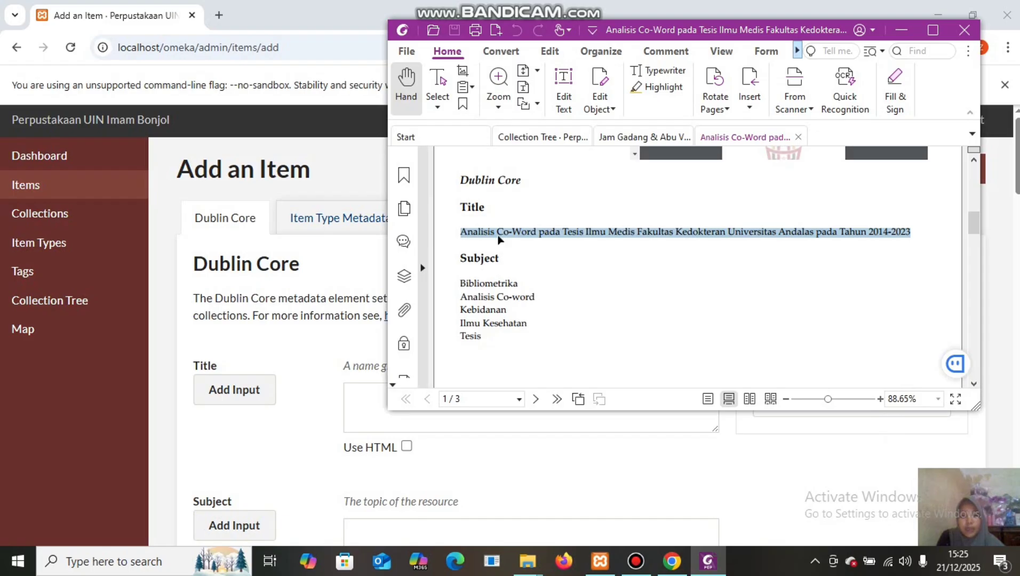
pyautogui.click(358, 389)
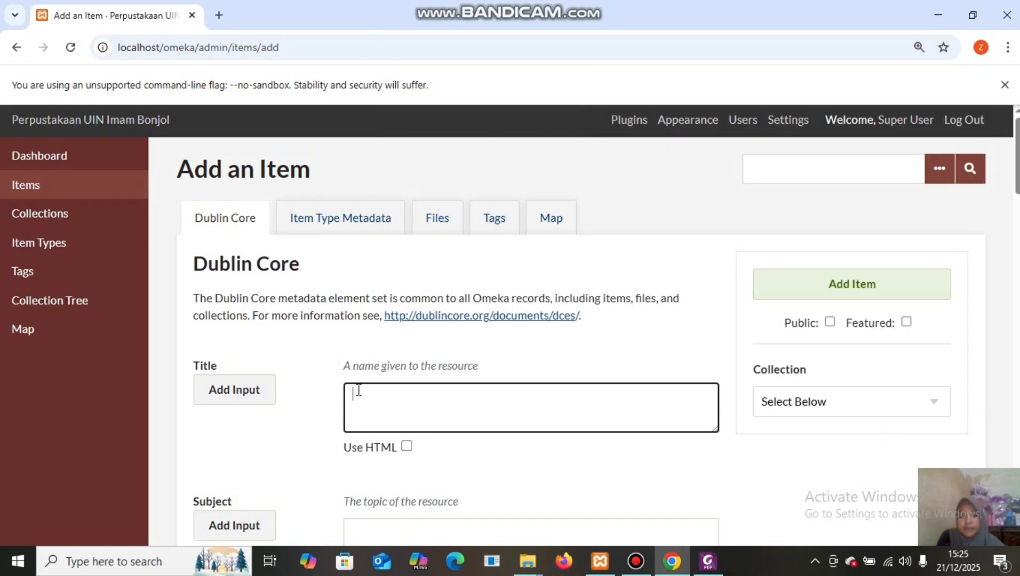
pyautogui.rightClick(358, 393)
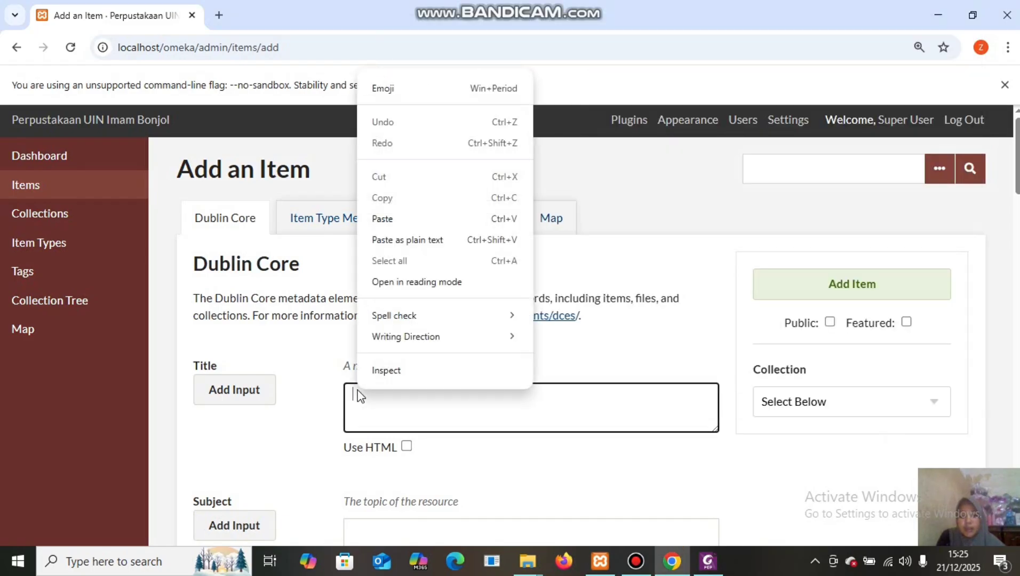
pyautogui.click(393, 216)
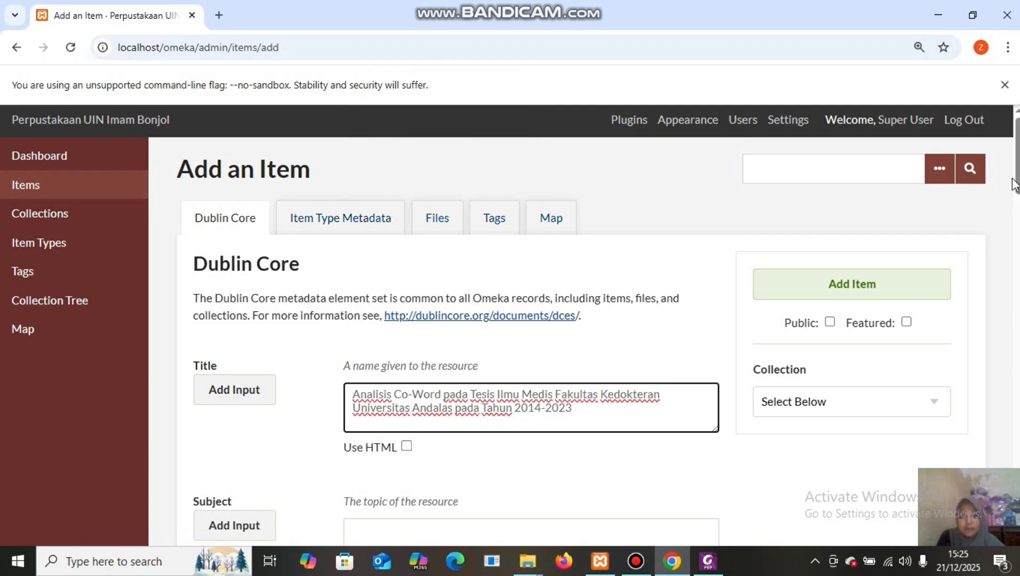
pyautogui.scroll(-5, 1016, 136)
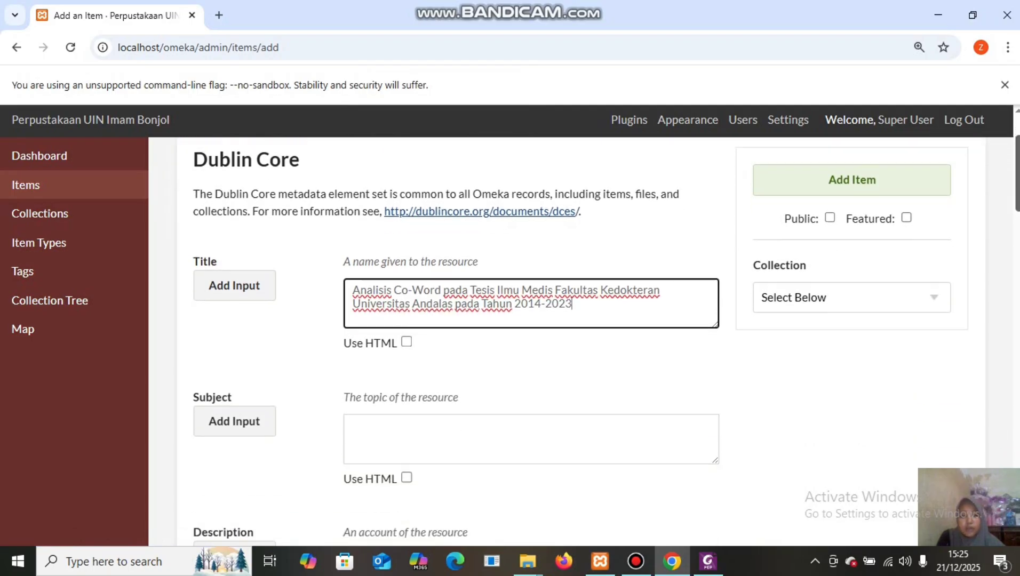
pyautogui.moveTo(1018, 185); pyautogui.dragTo(1018, 193)
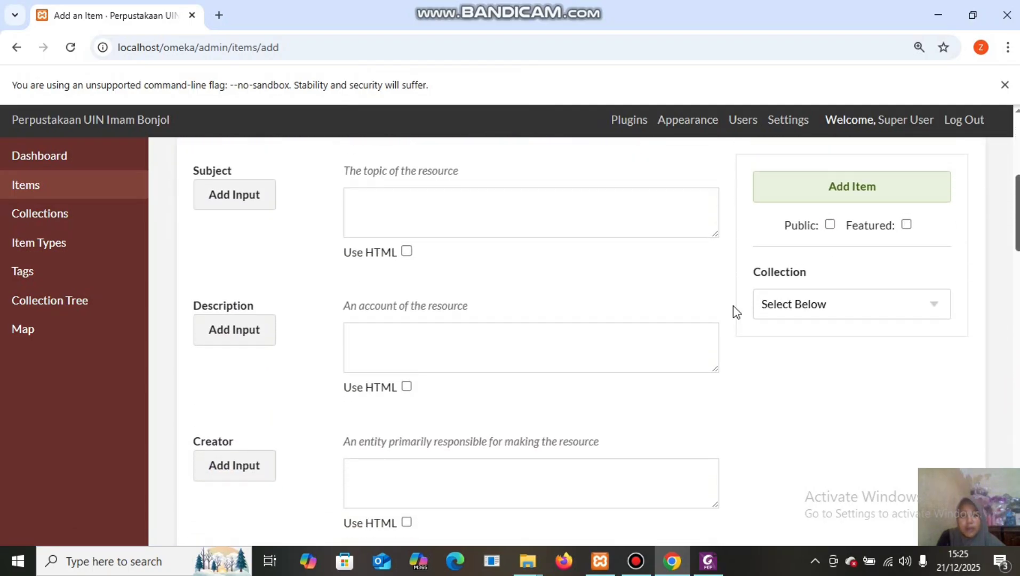
# Paste the PDF's subject lines into Subject, cutting all but 'Bibliometrika'.
pyautogui.moveTo(707, 561)
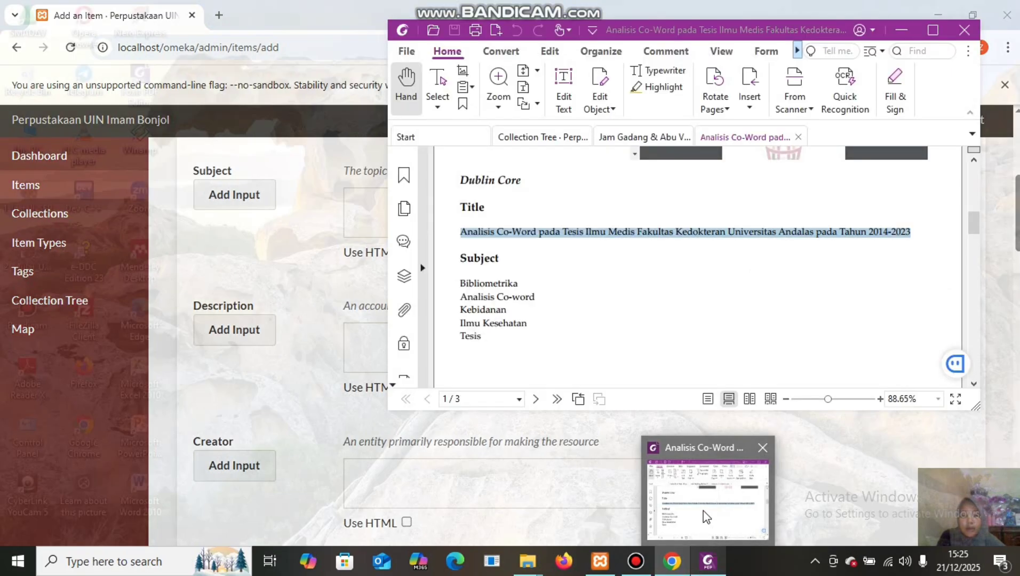
pyautogui.click(703, 511)
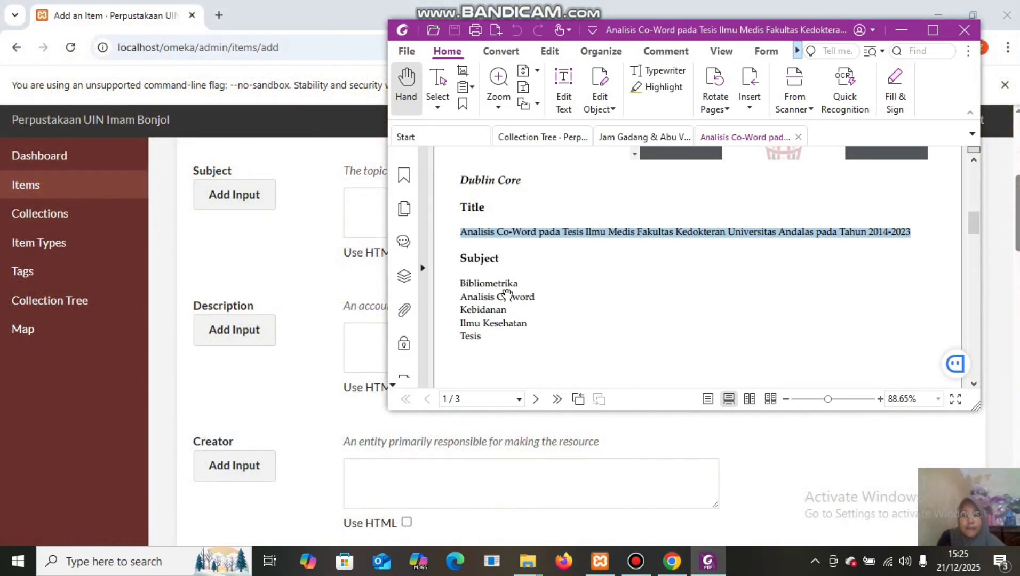
pyautogui.moveTo(460, 275); pyautogui.dragTo(492, 350)
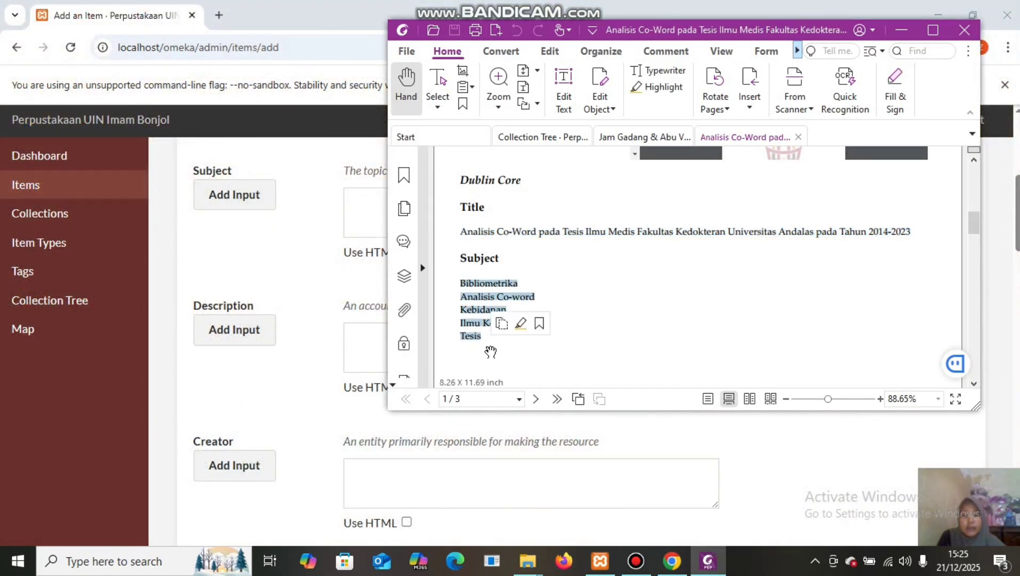
pyautogui.rightClick(482, 310)
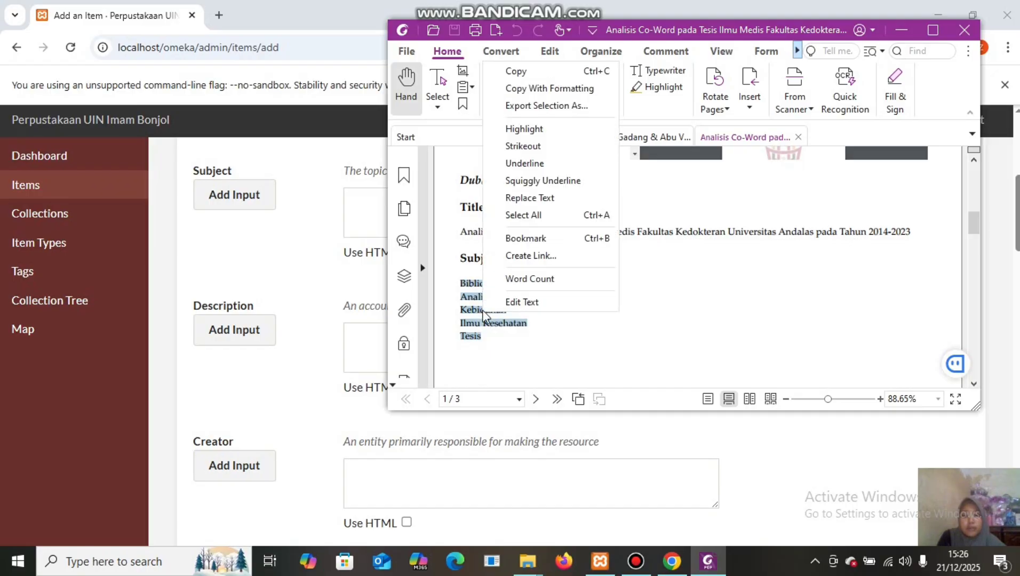
pyautogui.click(554, 73)
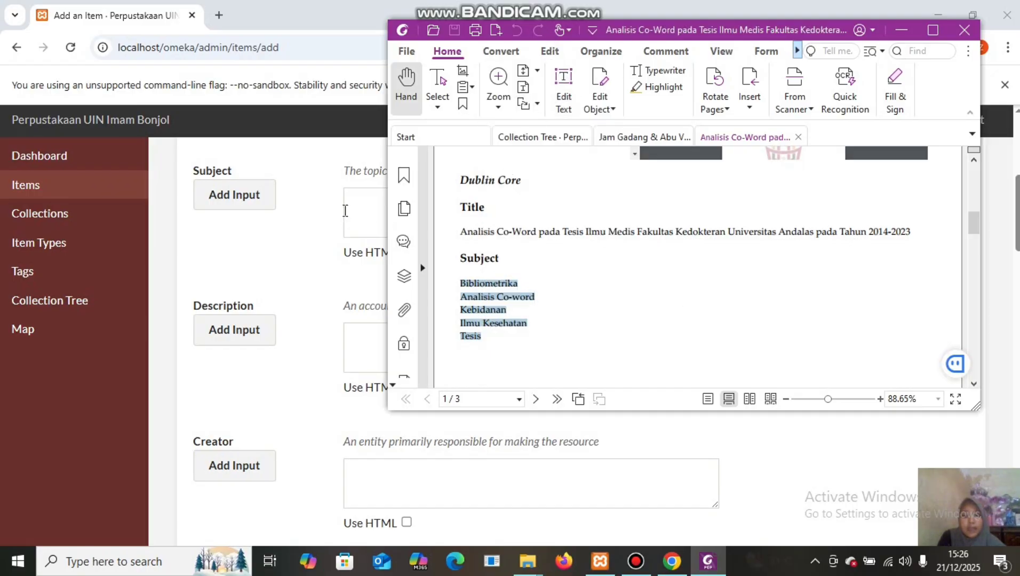
pyautogui.click(362, 197)
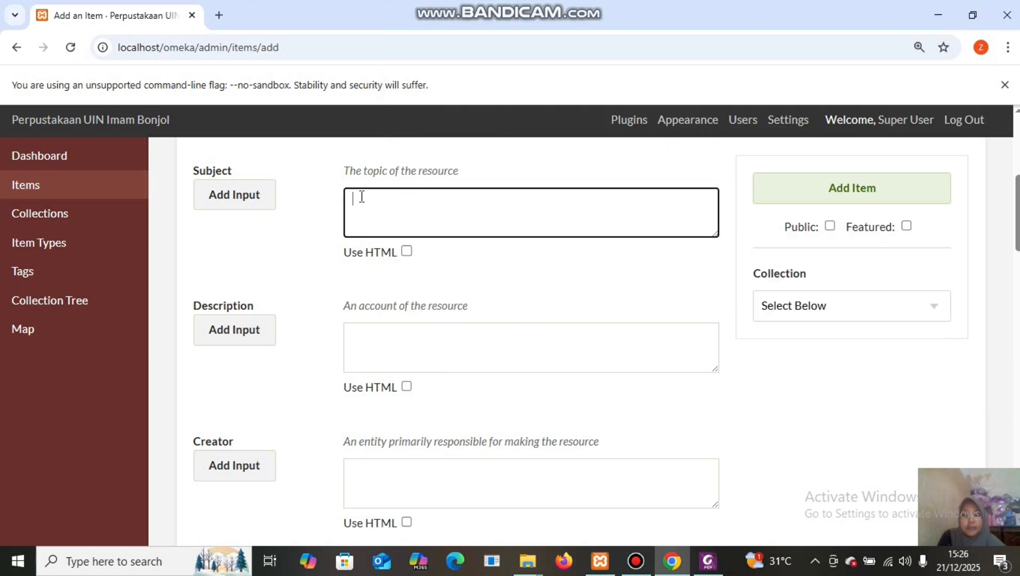
pyautogui.rightClick(362, 196)
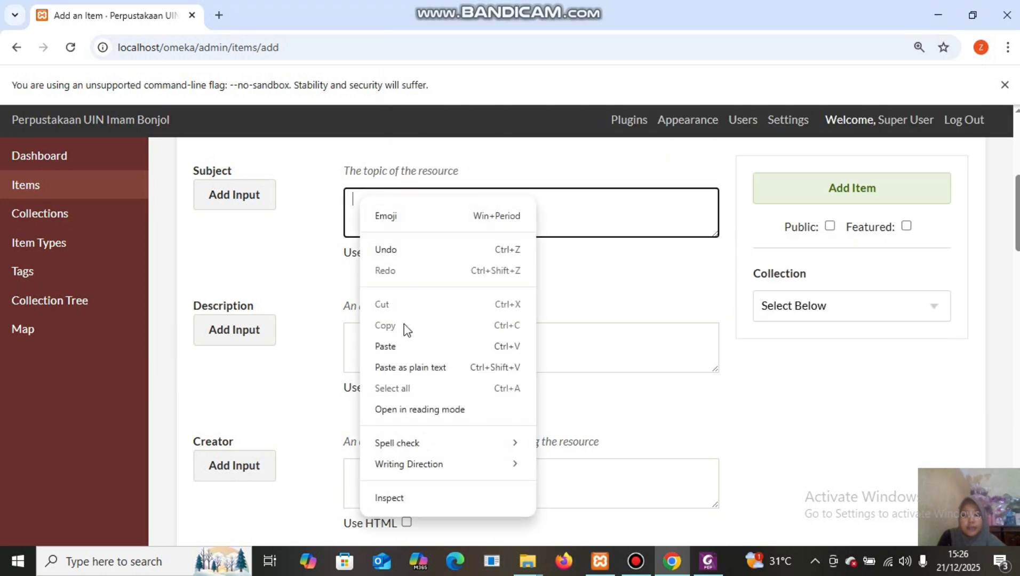
pyautogui.click(398, 338)
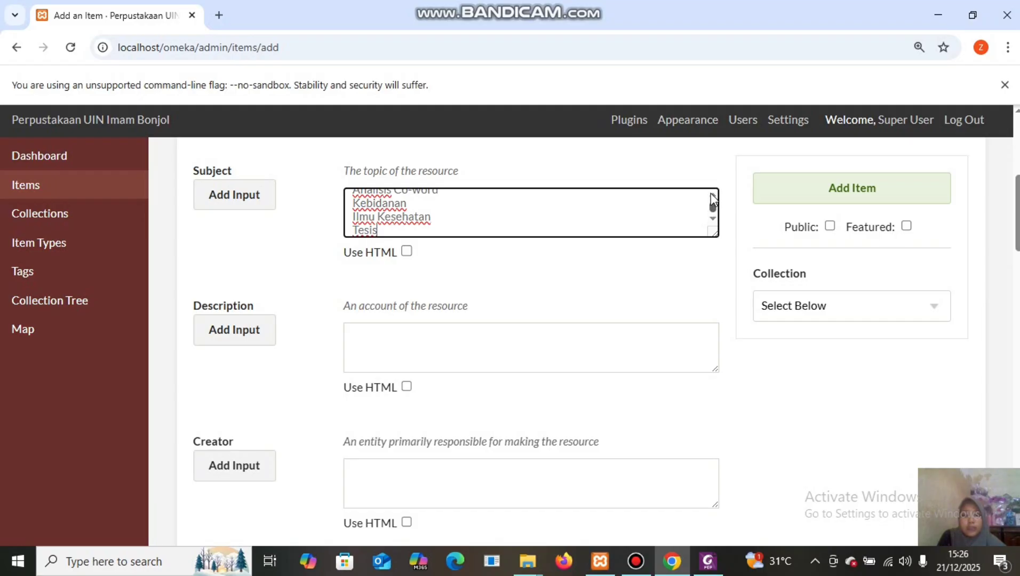
pyautogui.scroll(1, 712, 196)
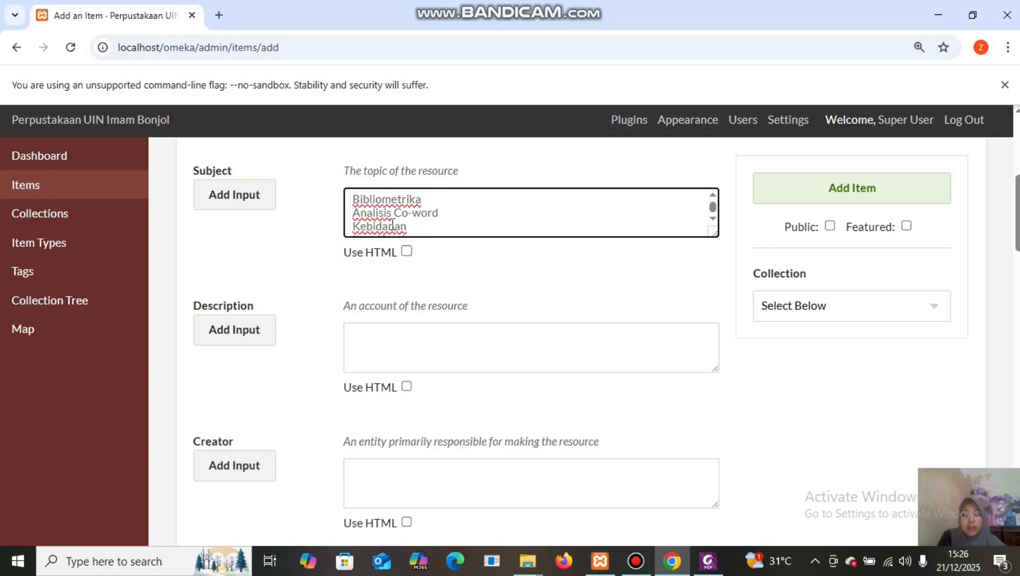
pyautogui.moveTo(352, 214); pyautogui.dragTo(395, 231)
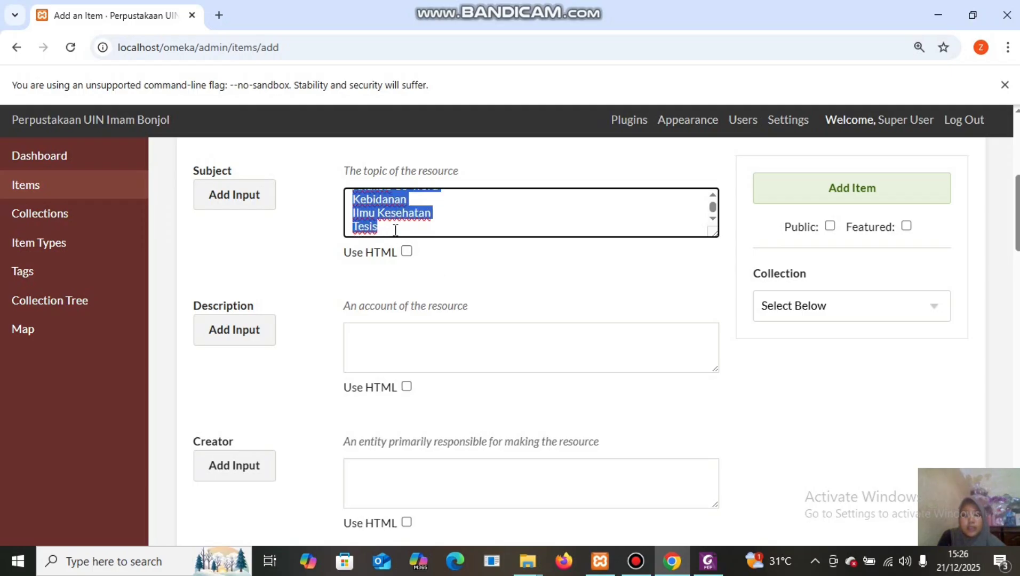
pyautogui.rightClick(368, 202)
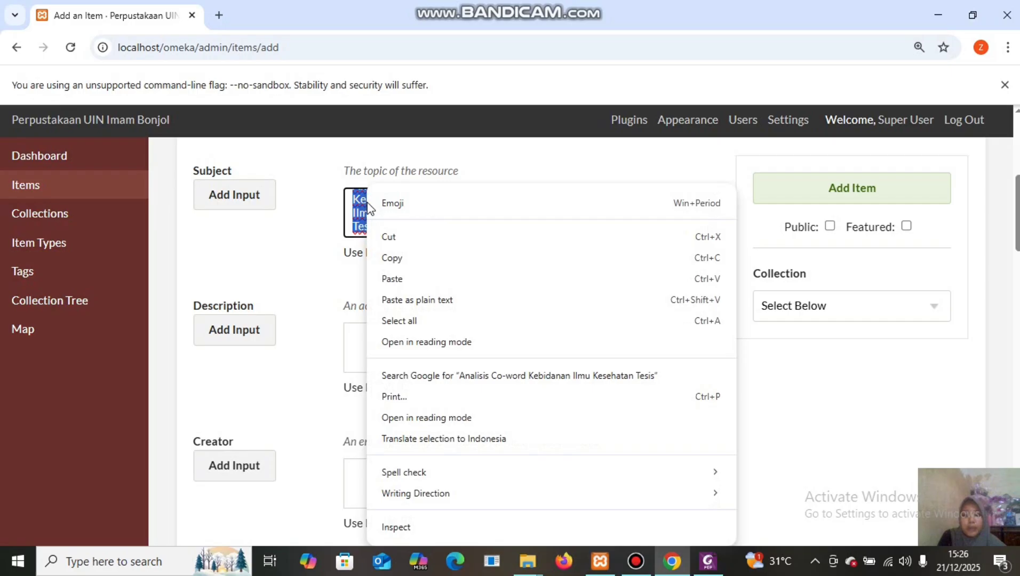
pyautogui.click(400, 237)
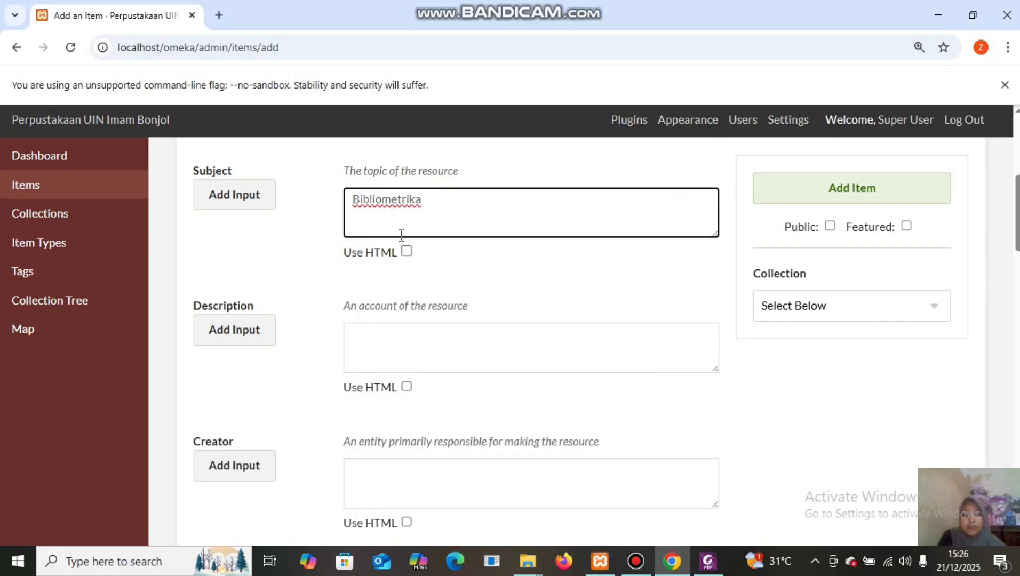
# Add a second Subject entry holding 'Analisis Co-word', cutting the remaining lines.
pyautogui.click(232, 198)
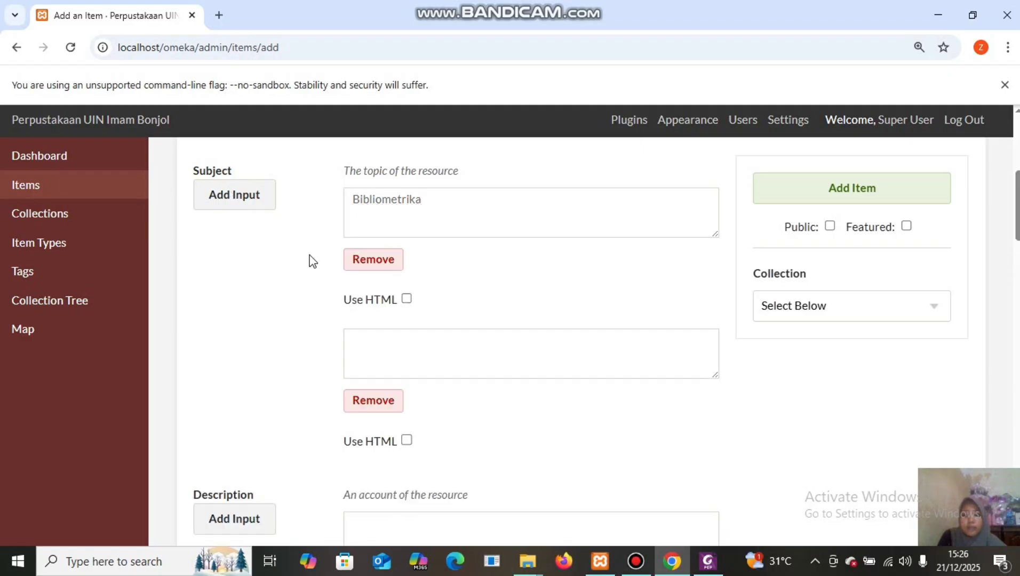
pyautogui.click(363, 335)
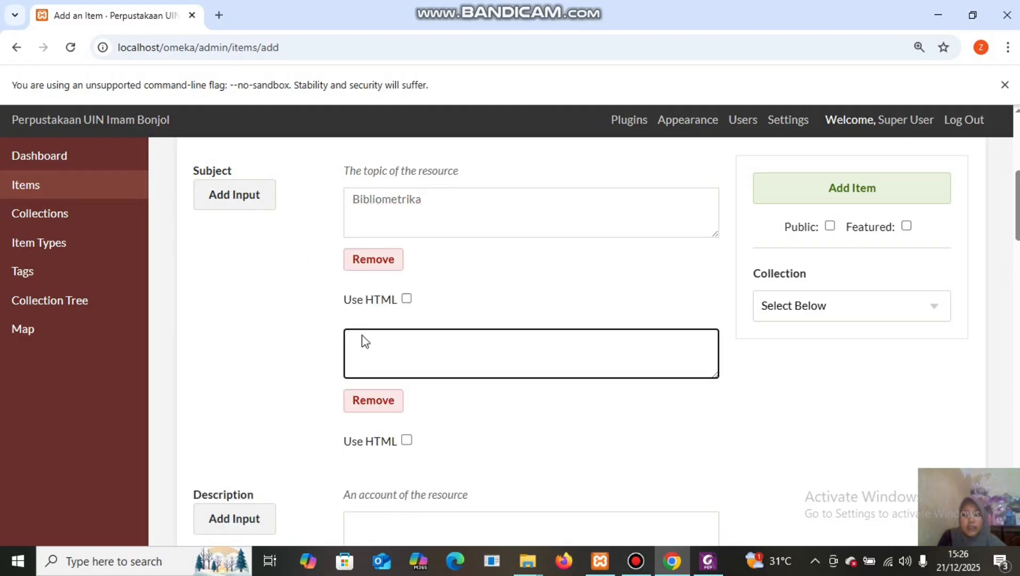
pyautogui.rightClick(362, 336)
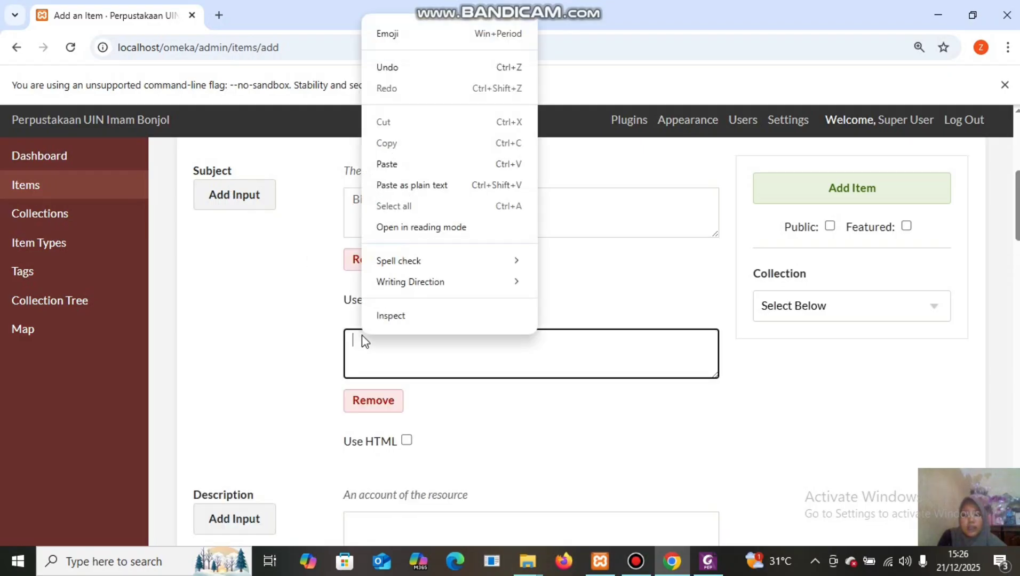
pyautogui.click(388, 164)
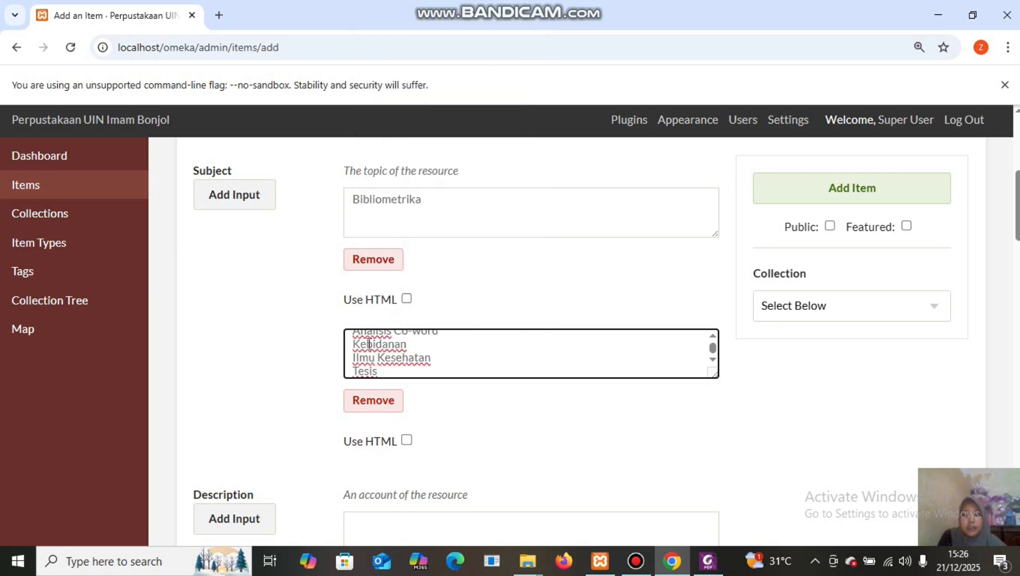
pyautogui.moveTo(362, 356); pyautogui.dragTo(376, 375)
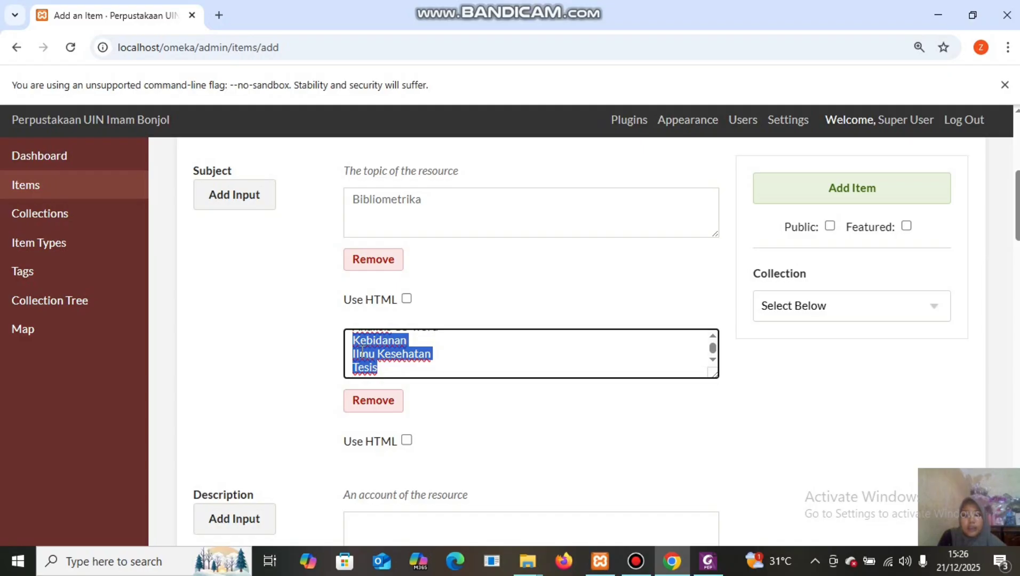
pyautogui.rightClick(363, 354)
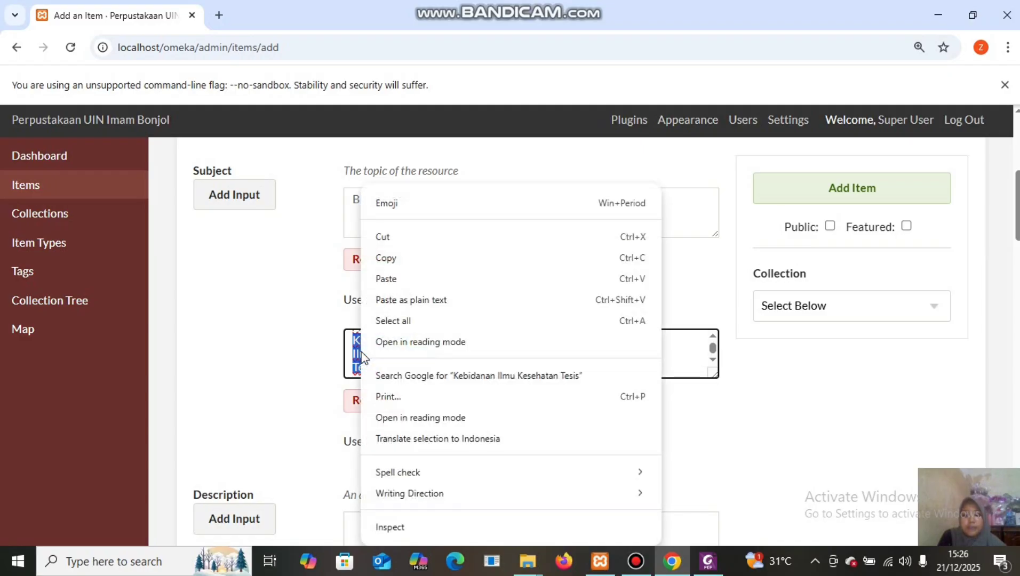
pyautogui.click(398, 245)
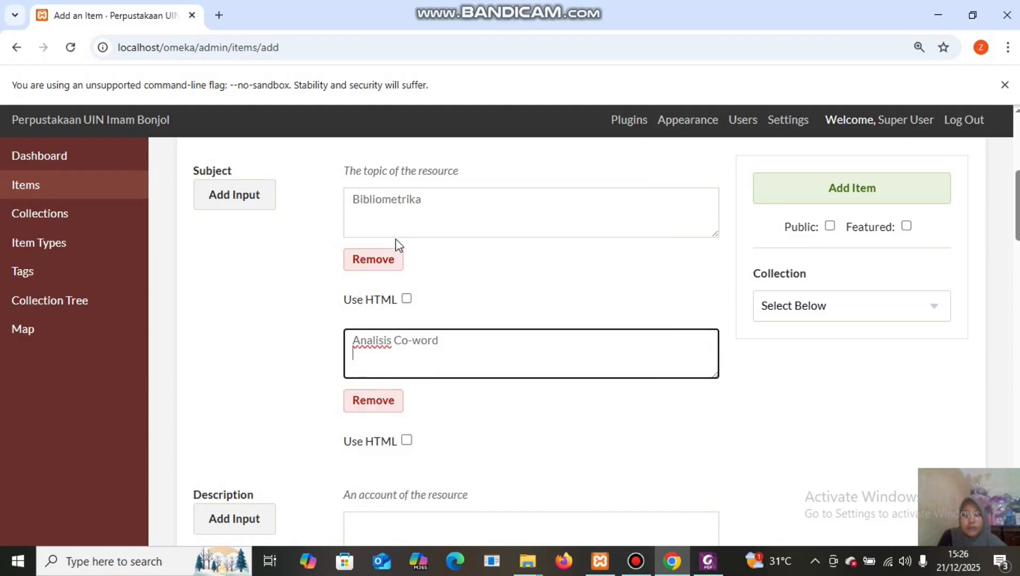
# Add a third Subject entry holding 'Kebidanan', cutting Ilmu Kesehatan and Tesis.
pyautogui.click(246, 200)
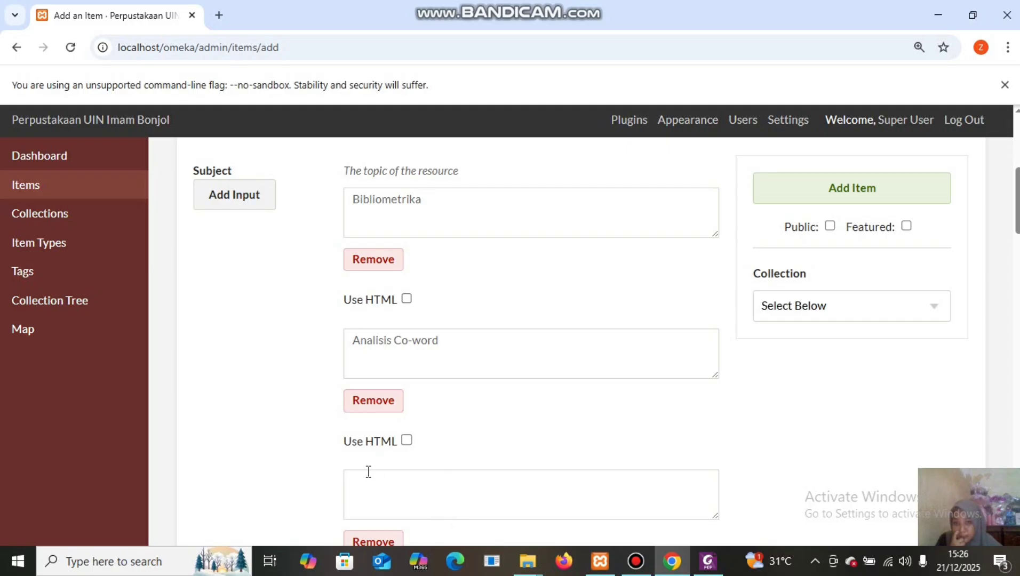
pyautogui.click(368, 475)
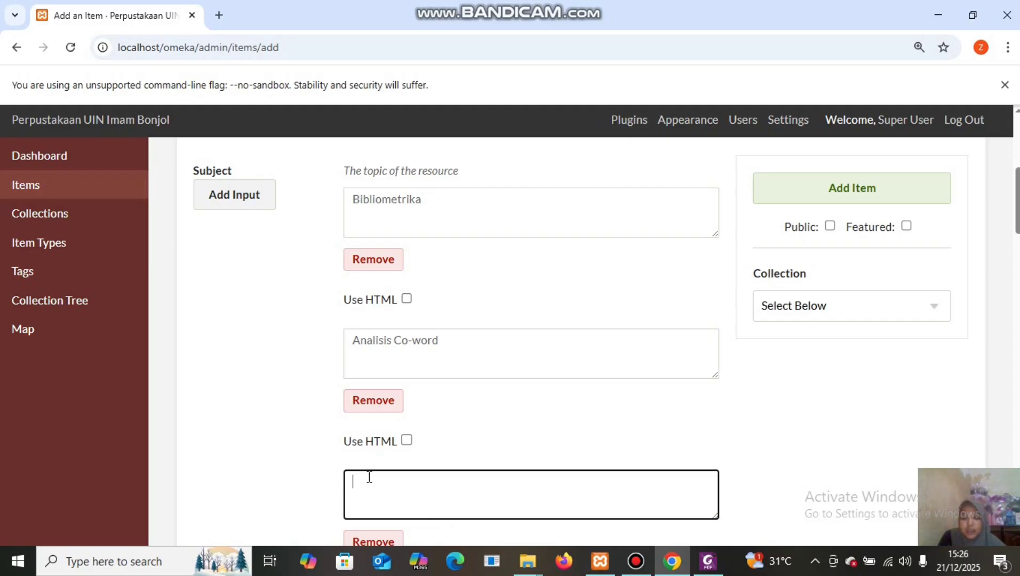
pyautogui.rightClick(369, 478)
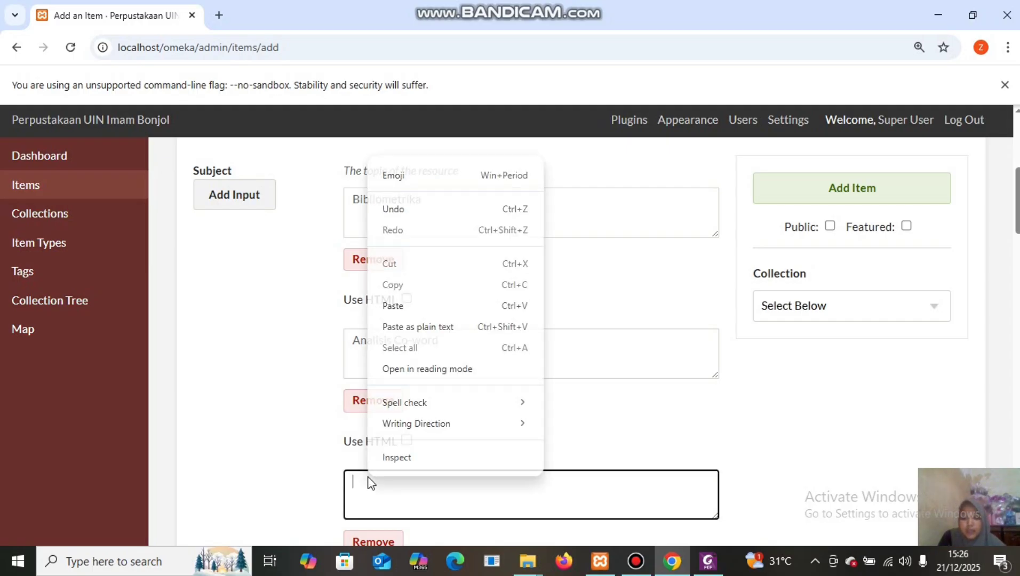
pyautogui.click(421, 305)
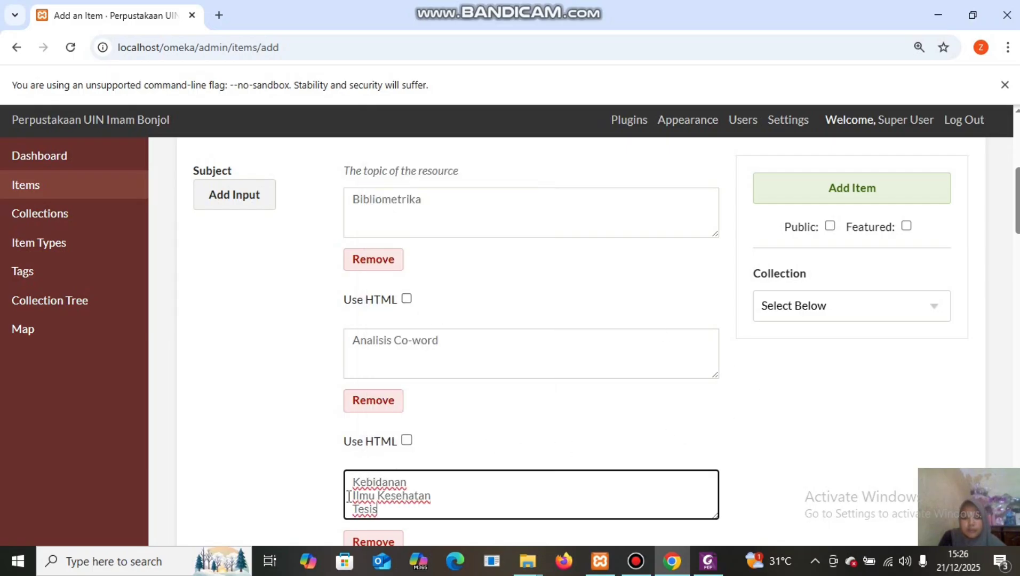
pyautogui.moveTo(354, 496); pyautogui.dragTo(379, 511)
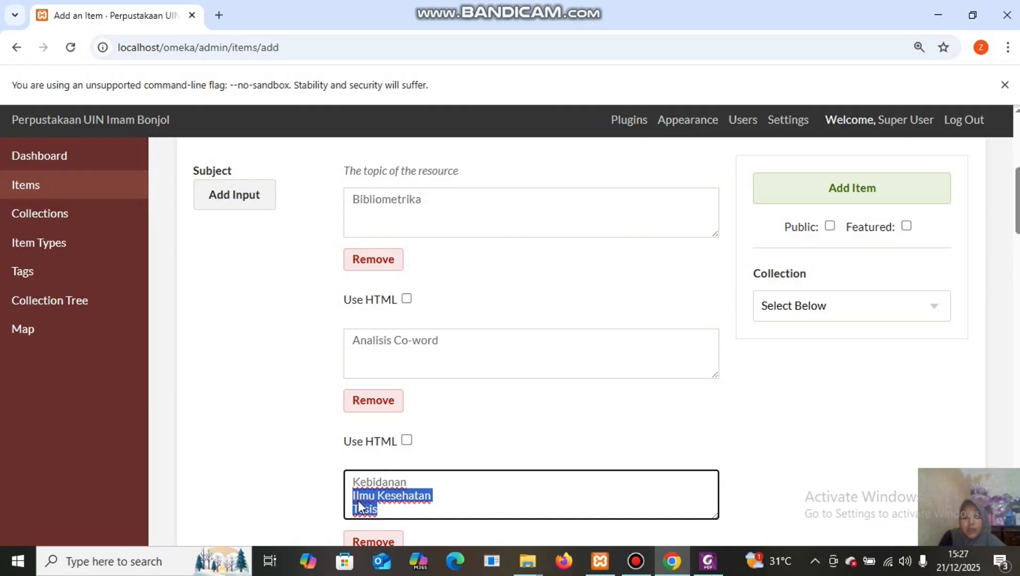
pyautogui.rightClick(357, 500)
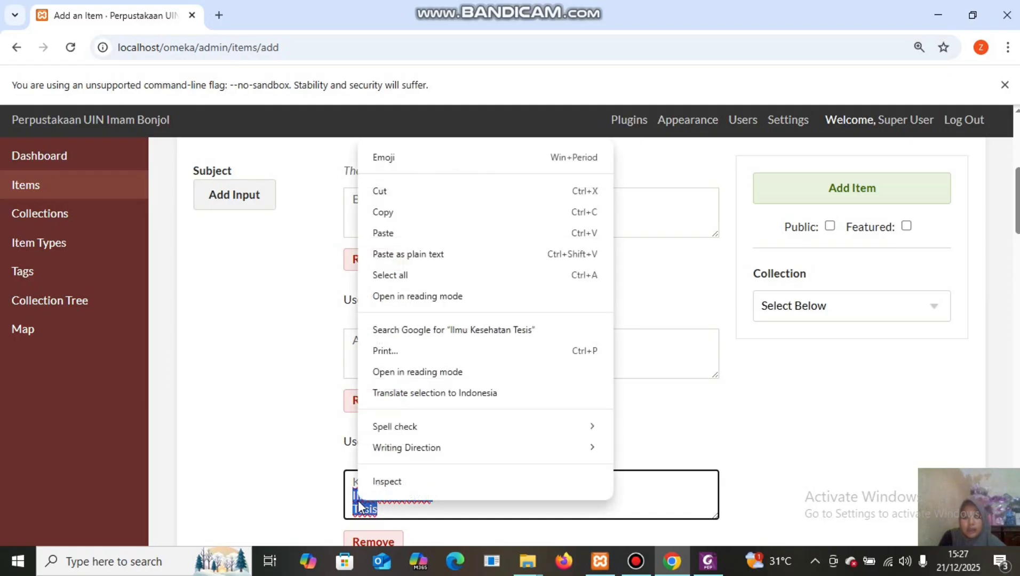
pyautogui.click(431, 198)
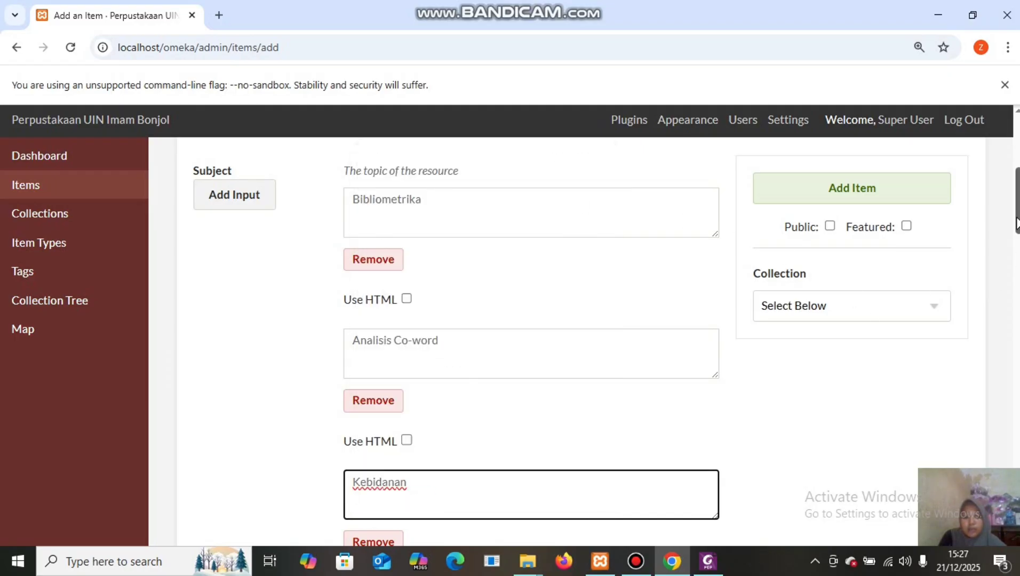
pyautogui.moveTo(1018, 224); pyautogui.dragTo(1018, 230)
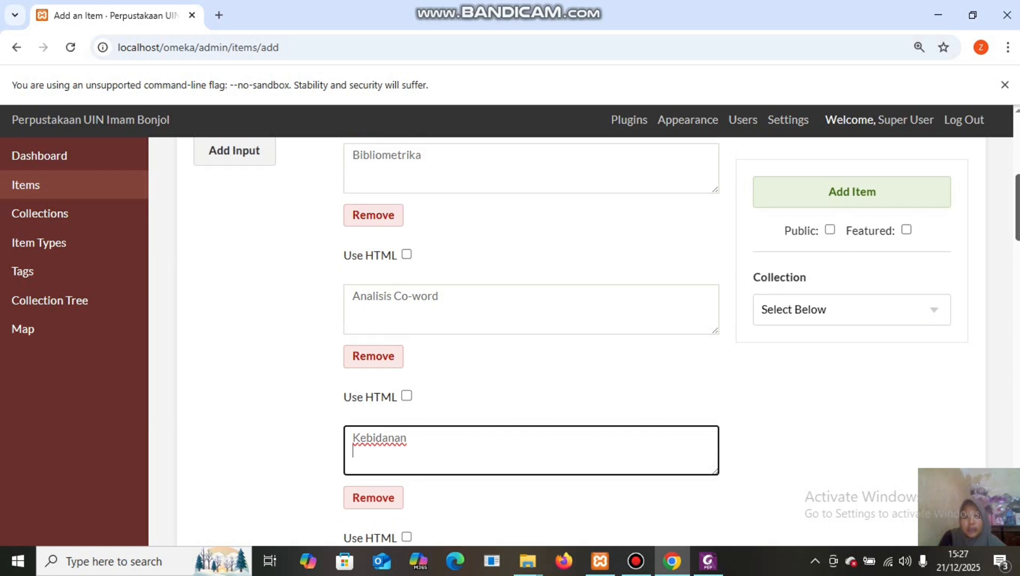
# Add a fourth Subject entry holding 'Ilmu Kesehatan', cutting 'Tesis' out.
pyautogui.click(254, 153)
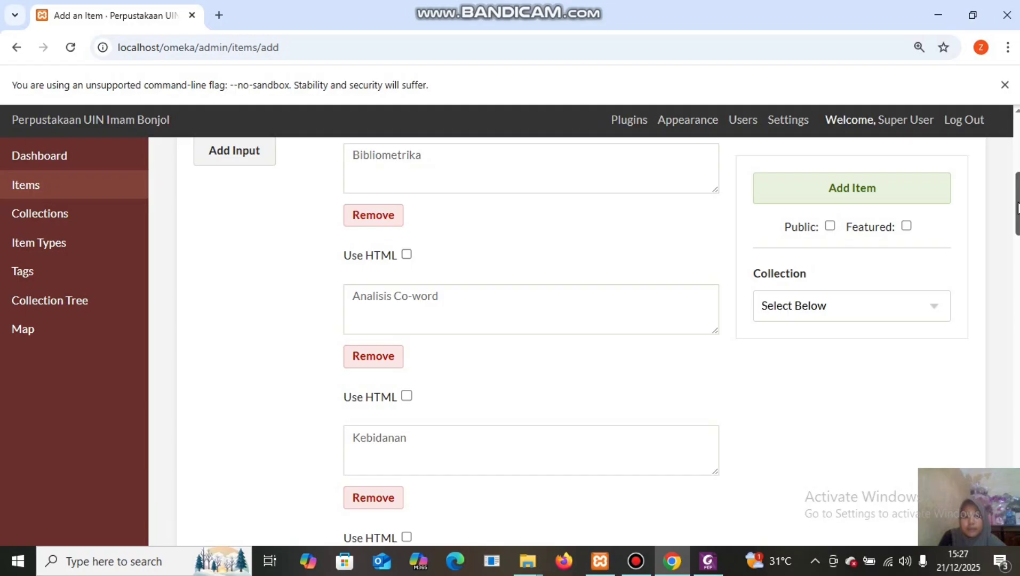
pyautogui.moveTo(1018, 208); pyautogui.dragTo(1017, 246)
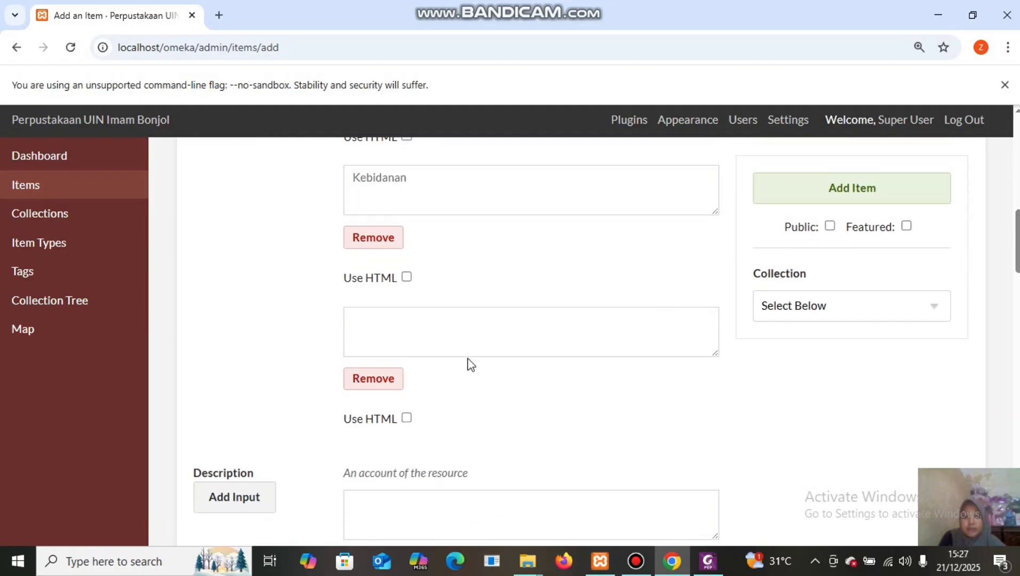
pyautogui.click(380, 324)
pyautogui.rightClick(380, 325)
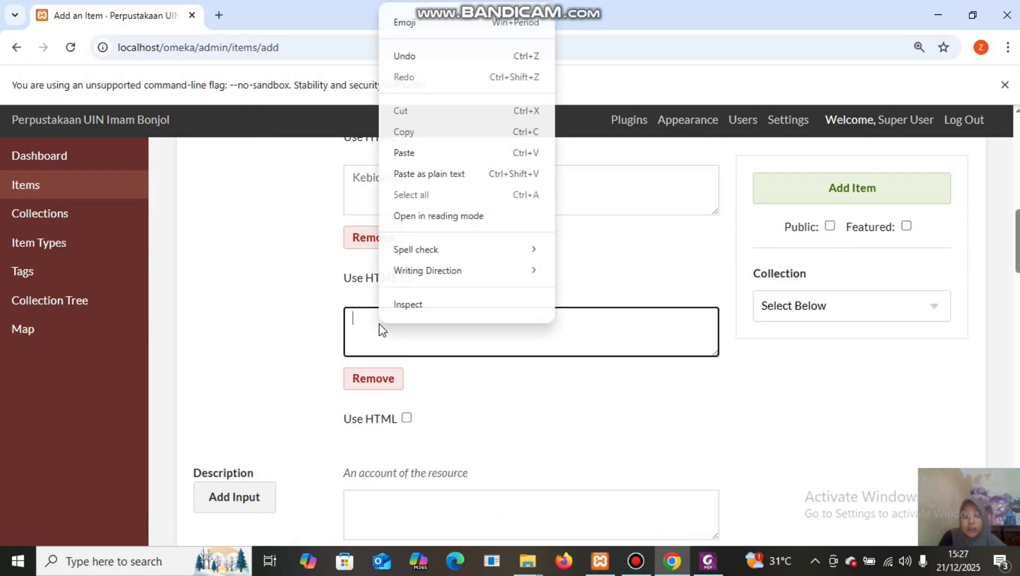
pyautogui.click(405, 154)
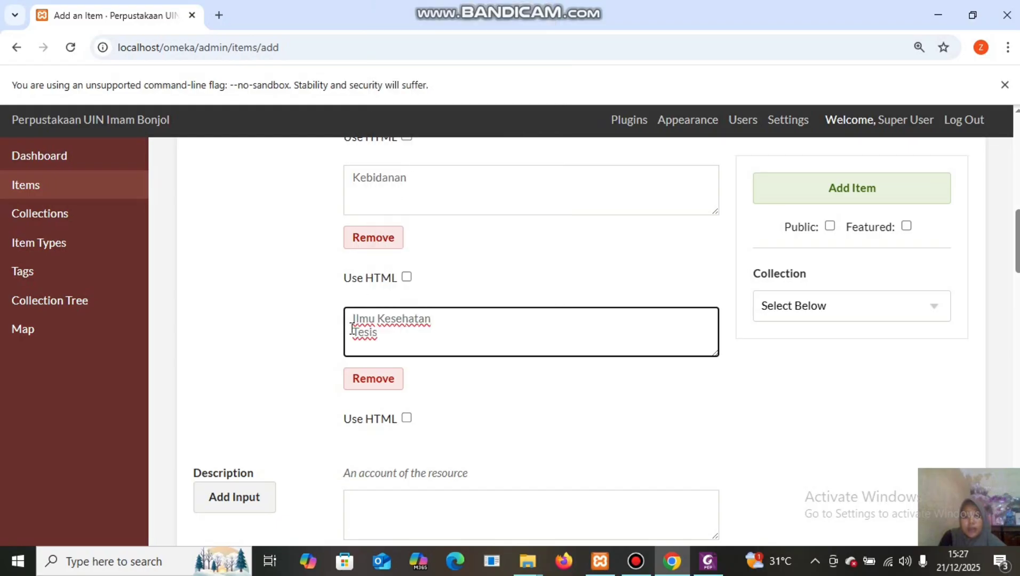
pyautogui.moveTo(351, 329); pyautogui.dragTo(382, 332)
pyautogui.rightClick(363, 332)
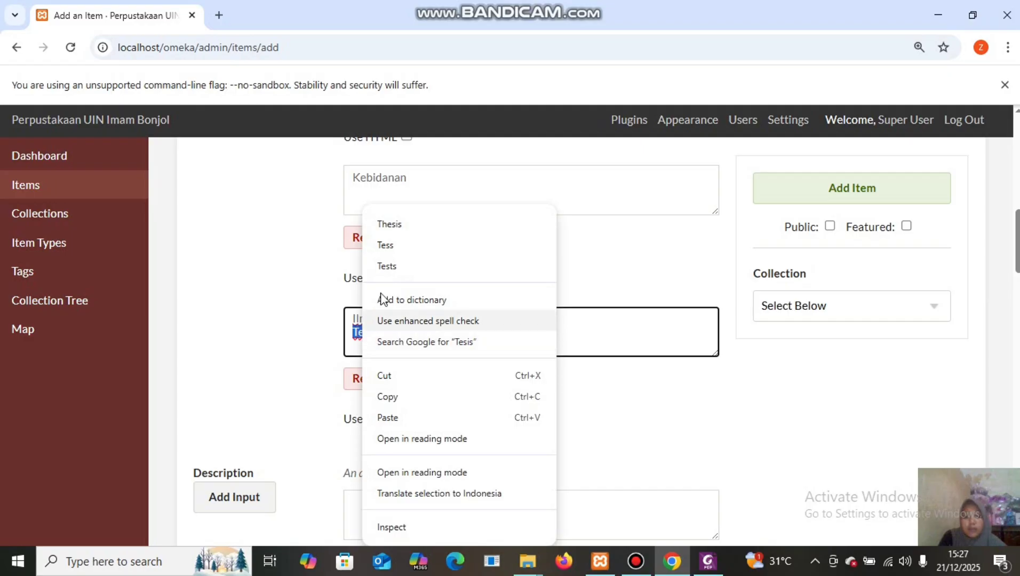
pyautogui.click(412, 376)
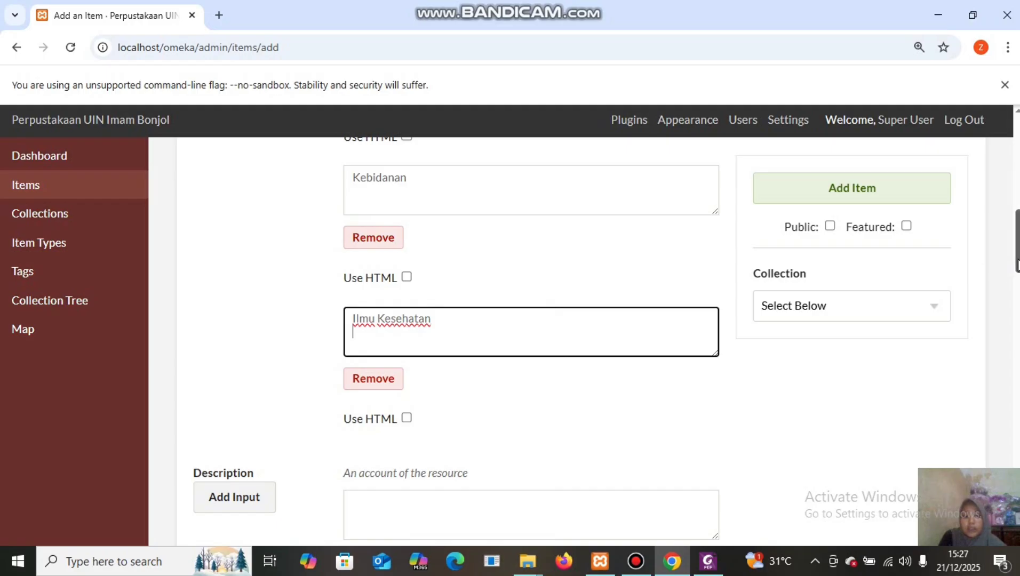
# Paste 'Tesis' into the fifth Subject entry.
pyautogui.moveTo(1017, 266); pyautogui.dragTo(1017, 220)
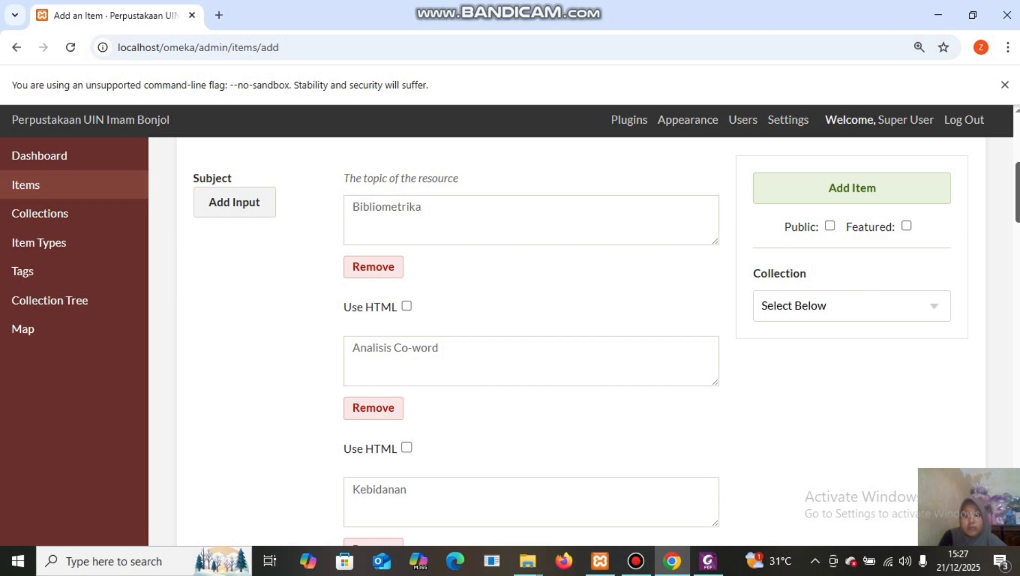
pyautogui.moveTo(1017, 200); pyautogui.dragTo(1017, 267)
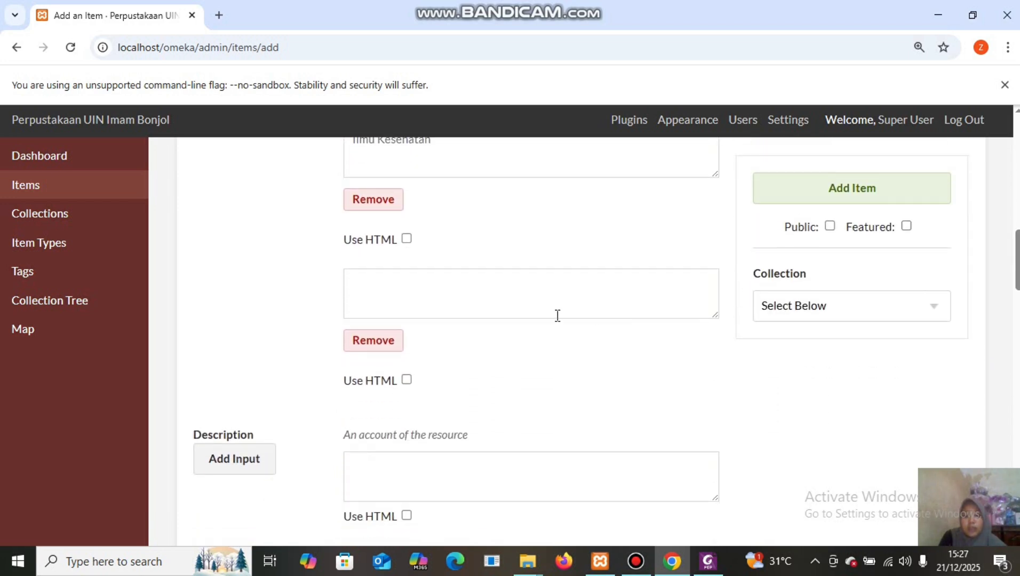
pyautogui.click(429, 287)
pyautogui.rightClick(428, 287)
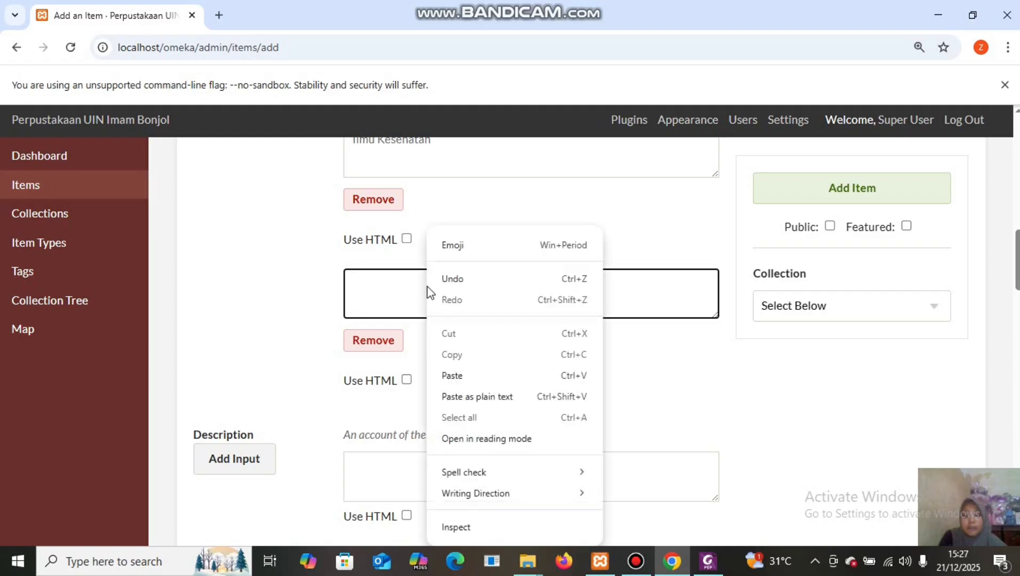
pyautogui.click(452, 375)
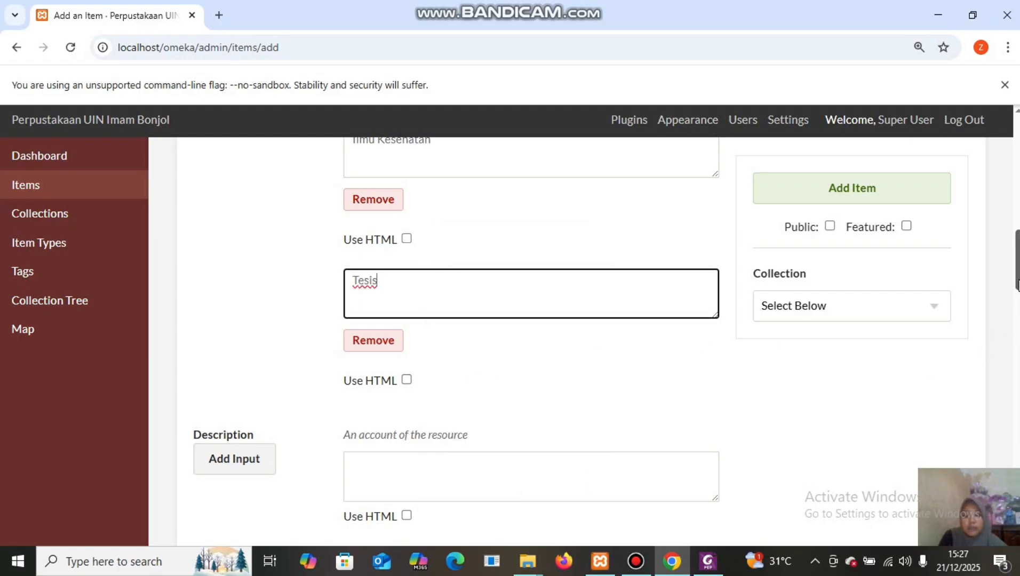
pyautogui.moveTo(1017, 284); pyautogui.dragTo(1017, 323)
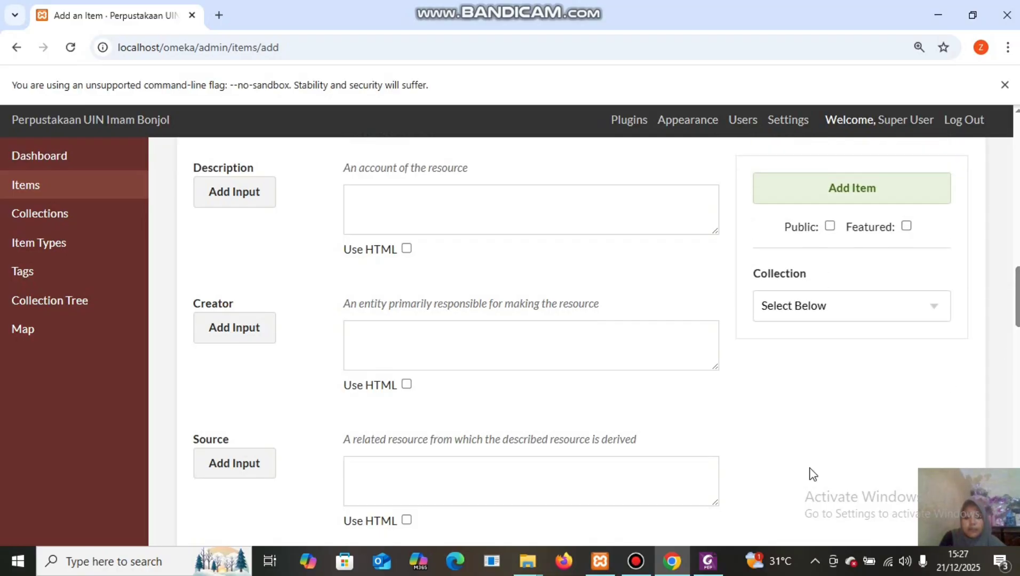
# Copy the thesis abstract paragraph from the PDF into the item's Description field.
pyautogui.moveTo(708, 561)
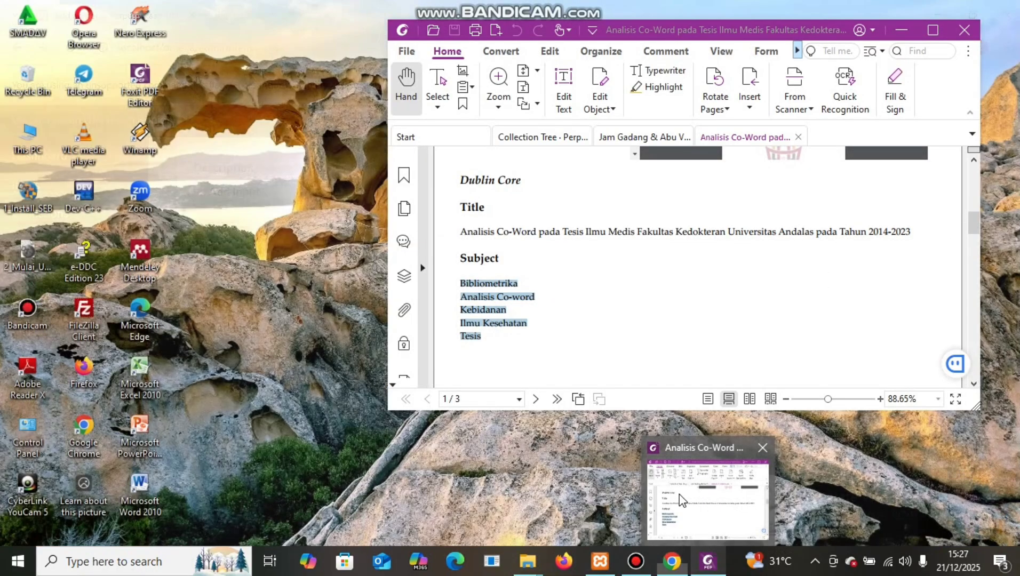
pyautogui.click(681, 502)
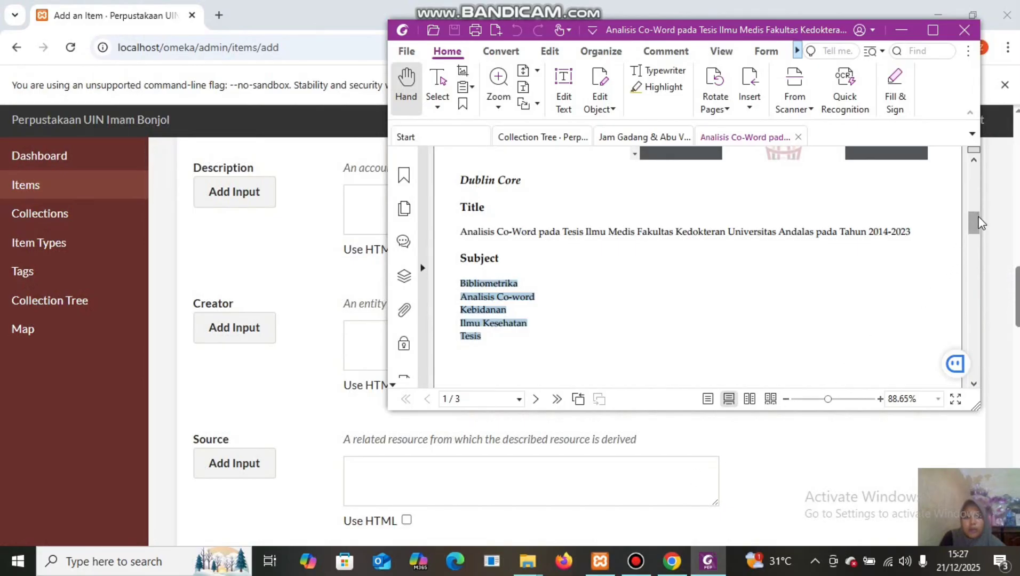
pyautogui.moveTo(979, 223); pyautogui.dragTo(992, 246)
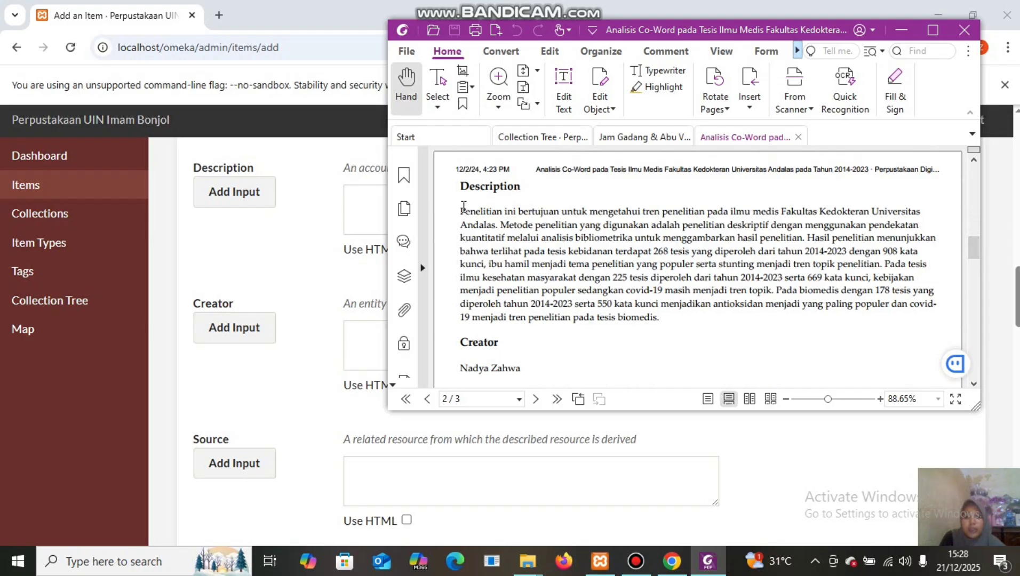
pyautogui.moveTo(461, 213); pyautogui.dragTo(660, 316)
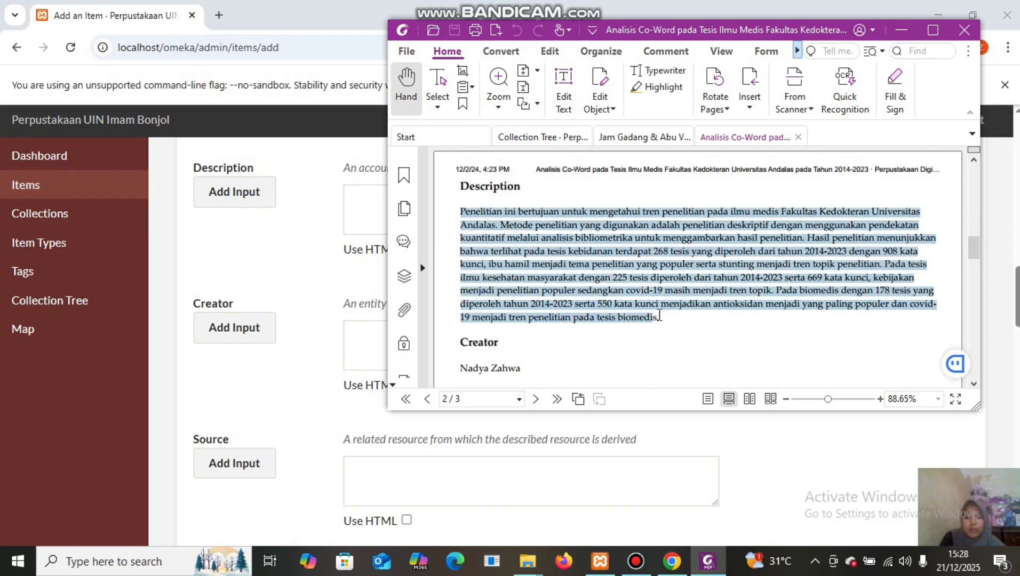
pyautogui.rightClick(646, 265)
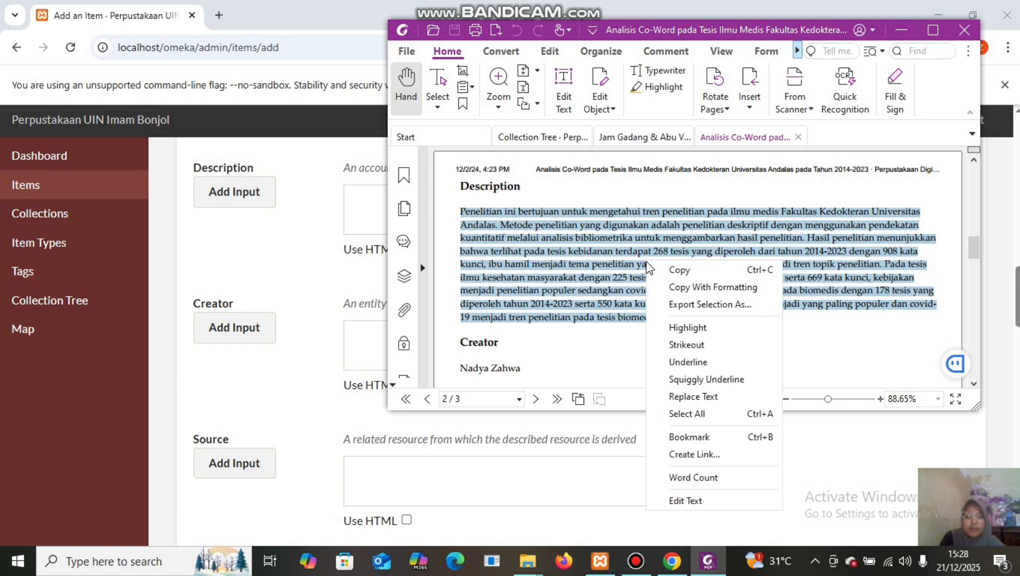
pyautogui.click(675, 268)
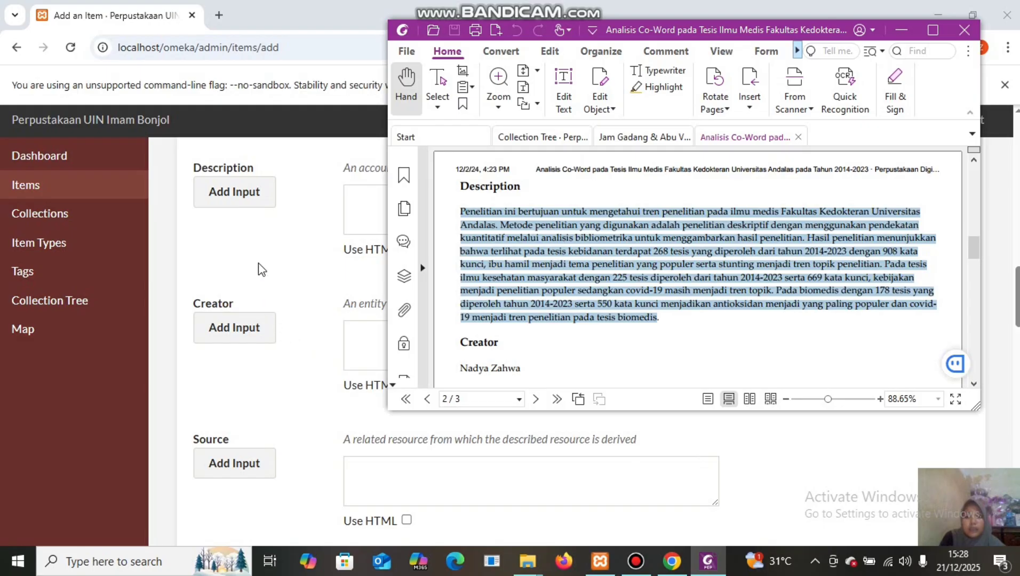
pyautogui.click(360, 198)
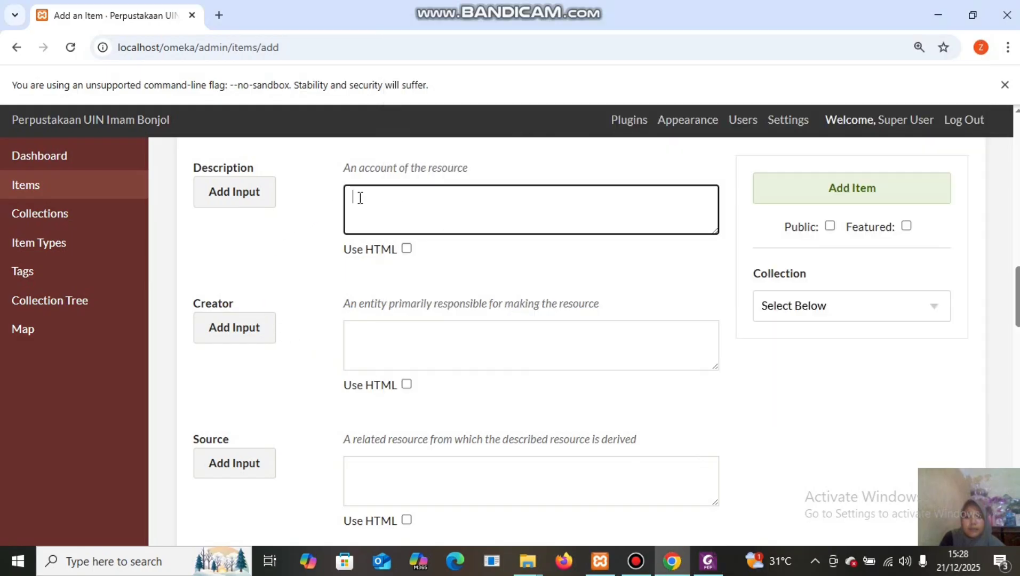
pyautogui.rightClick(358, 202)
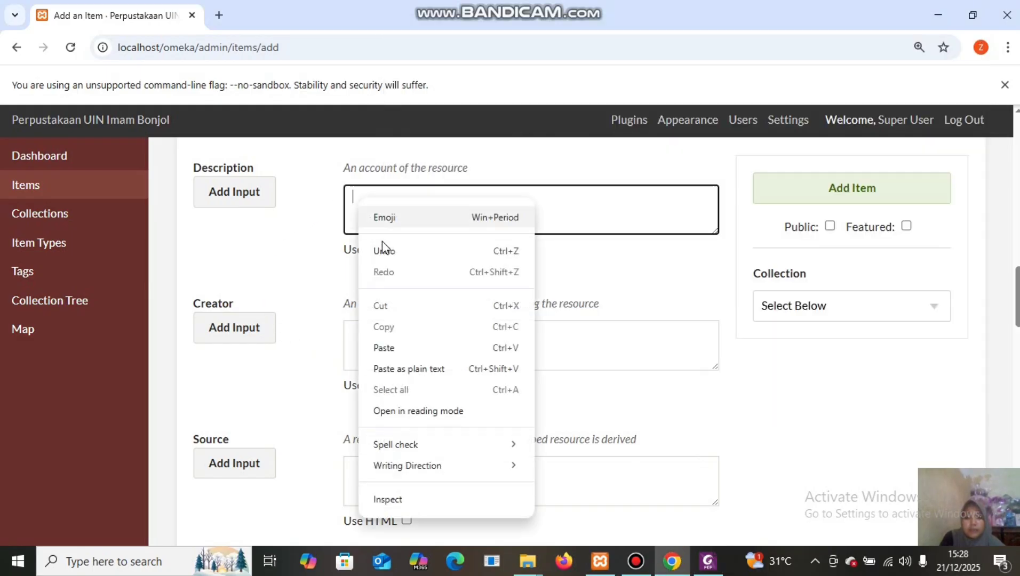
pyautogui.click(412, 348)
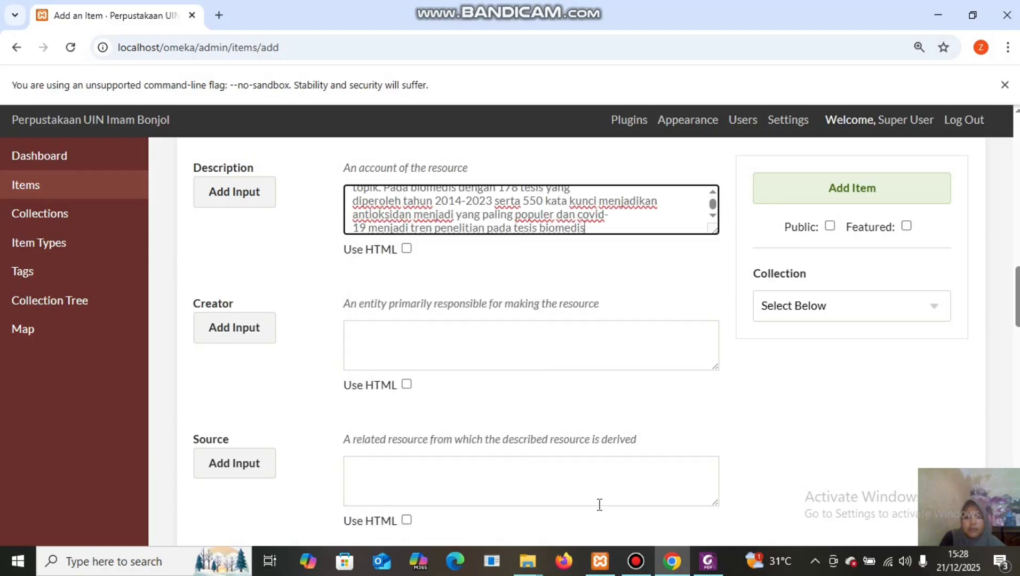
# Copy the thesis author's name from the PDF's Creator entry into Omeka's Creator field.
pyautogui.moveTo(708, 563)
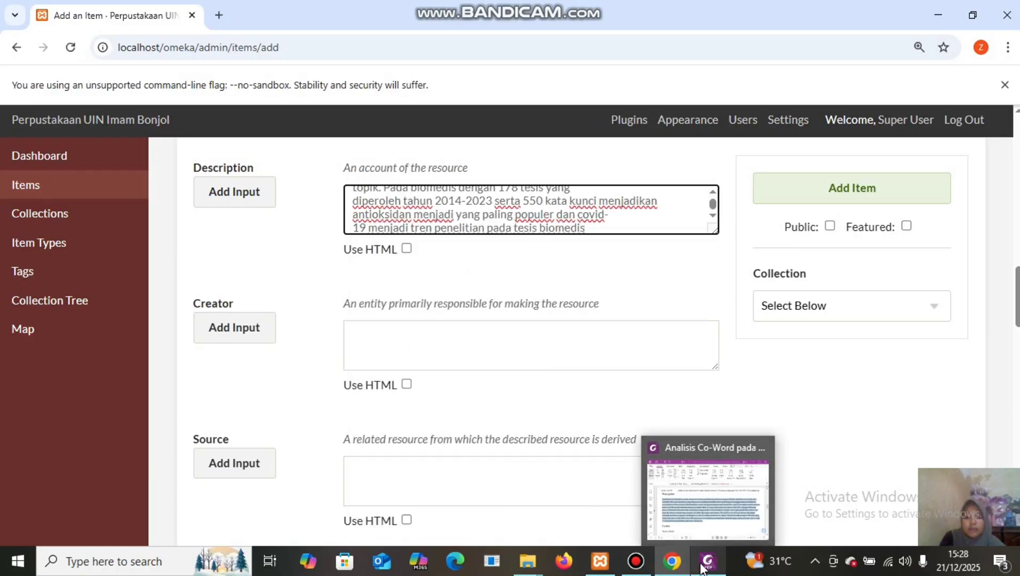
pyautogui.click(681, 517)
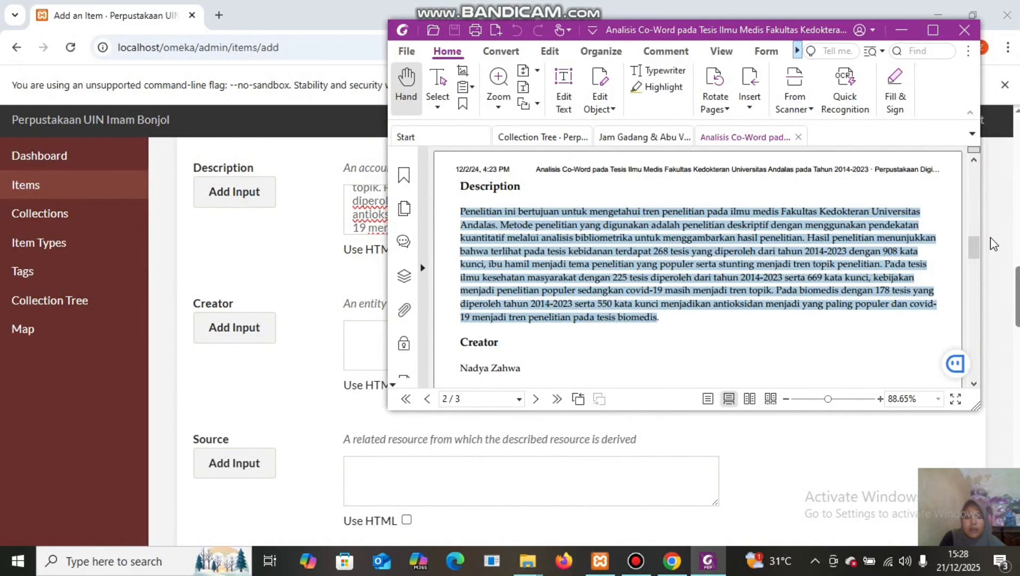
pyautogui.moveTo(970, 244); pyautogui.dragTo(972, 258)
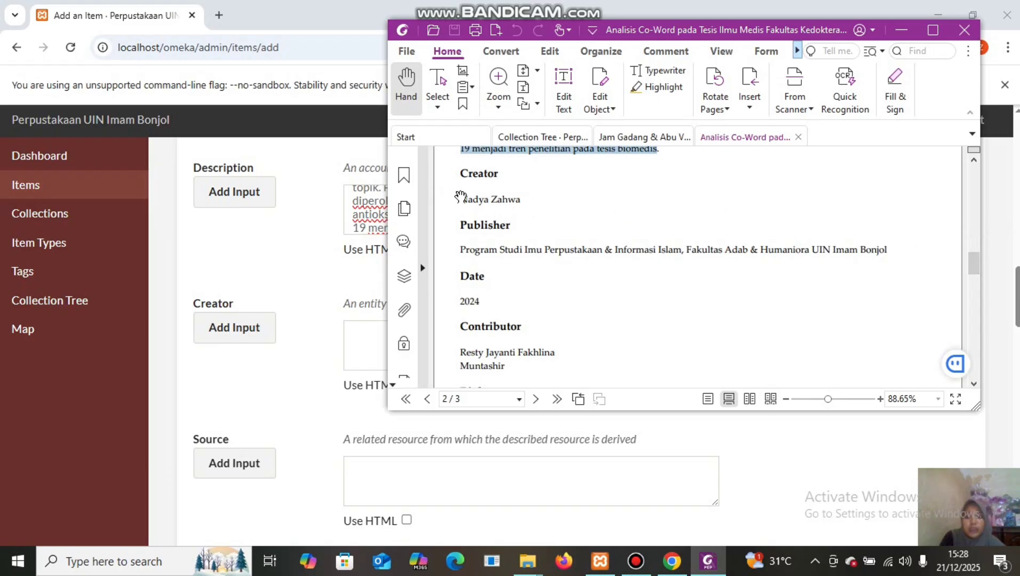
pyautogui.moveTo(463, 195); pyautogui.dragTo(528, 200)
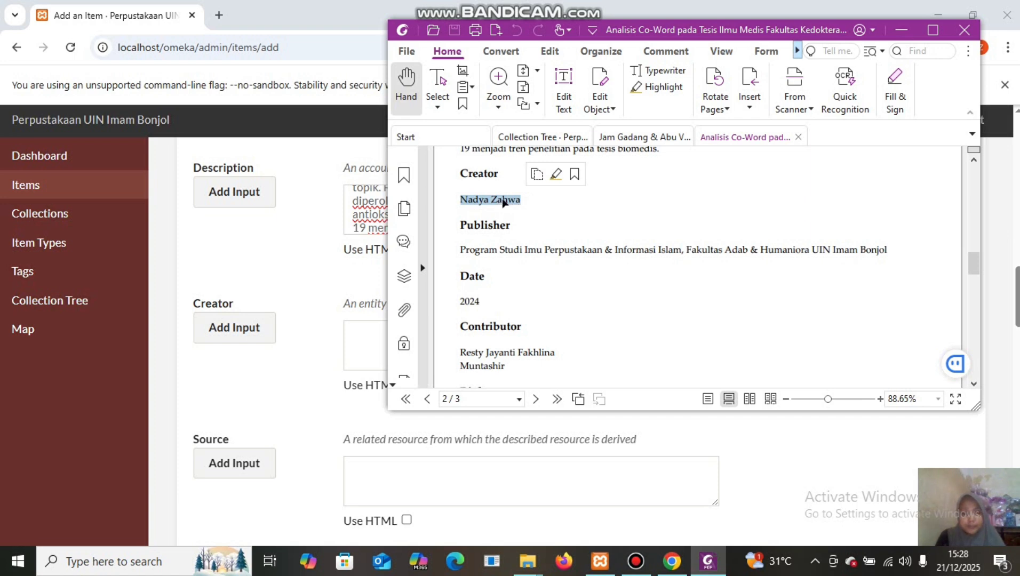
pyautogui.rightClick(503, 201)
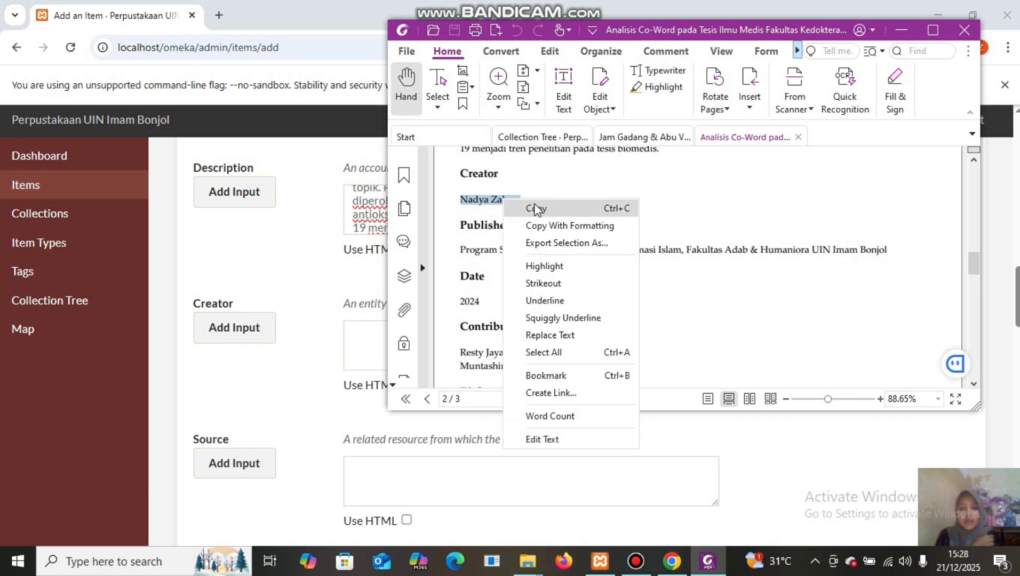
pyautogui.click(536, 209)
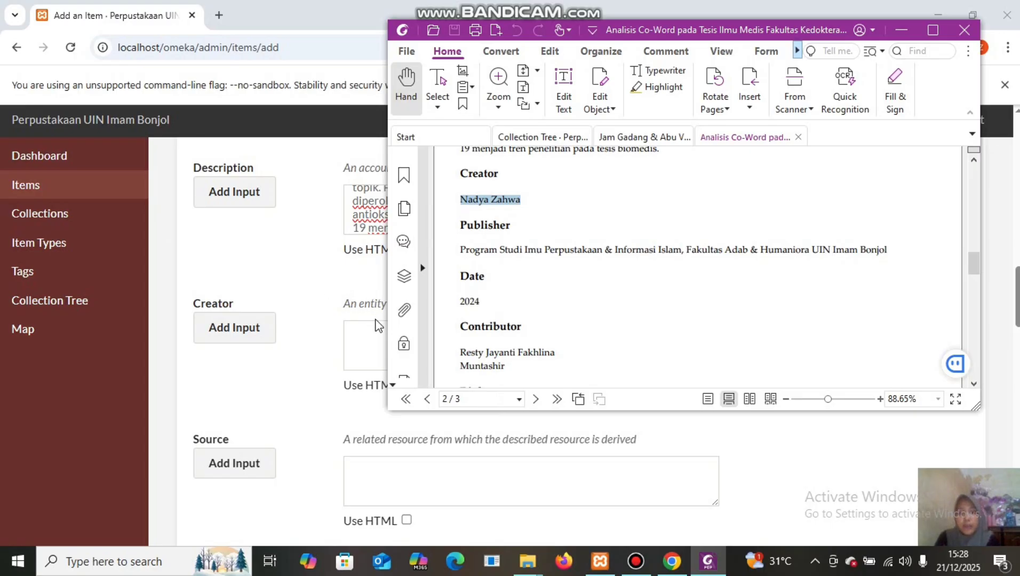
pyautogui.click(362, 335)
pyautogui.rightClick(363, 336)
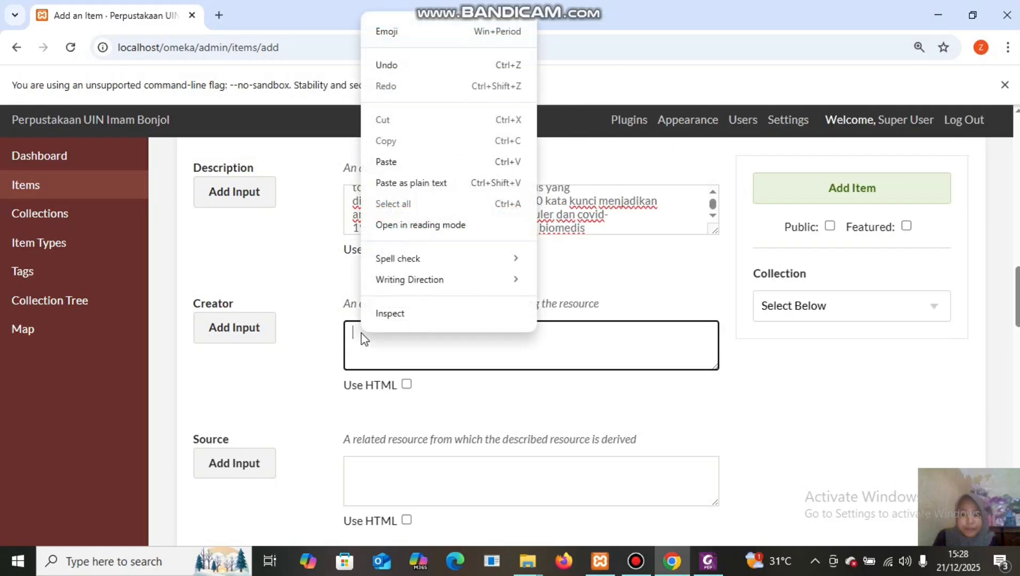
pyautogui.click(425, 168)
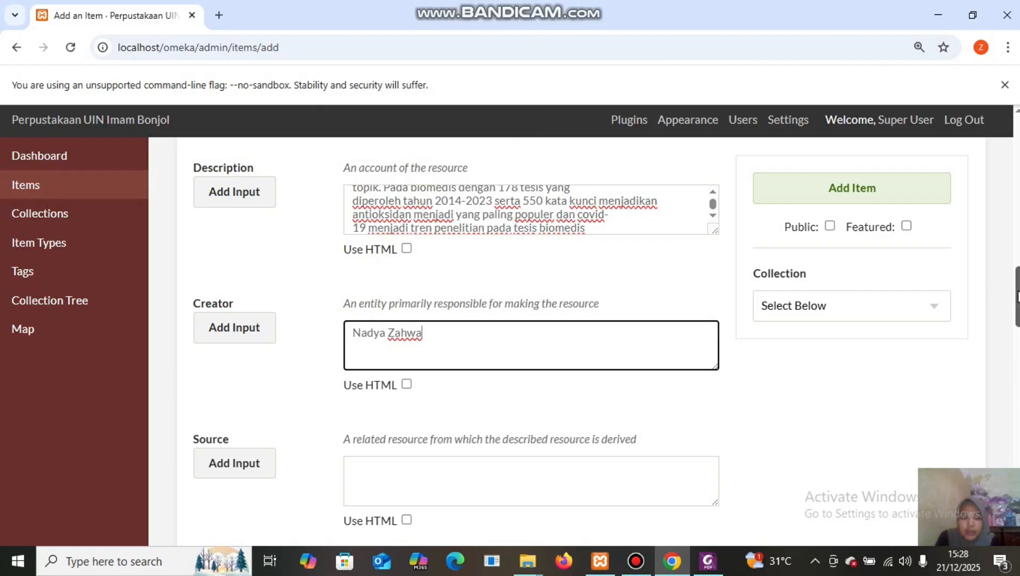
pyautogui.moveTo(1017, 296); pyautogui.dragTo(1017, 334)
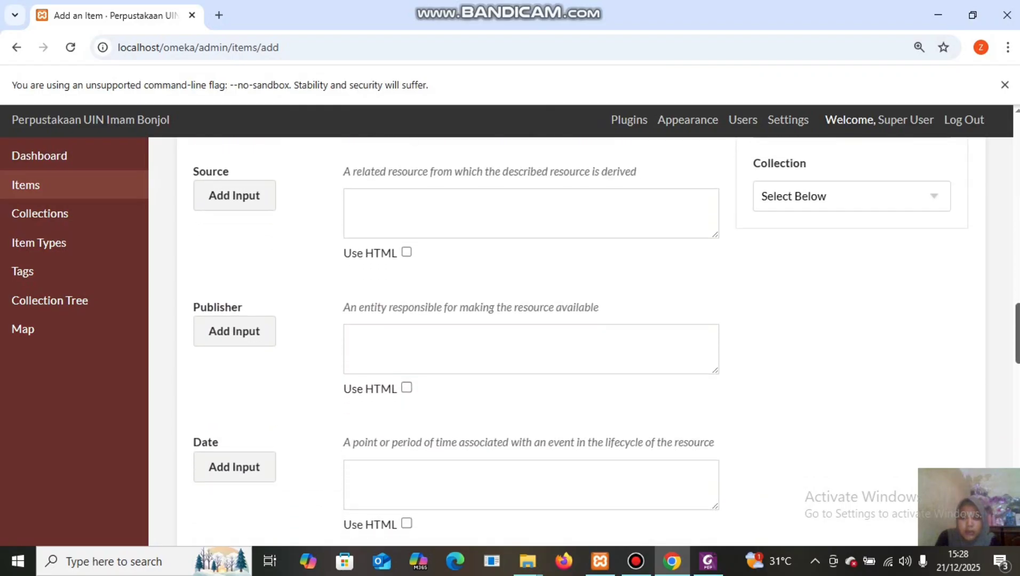
# Paste the PDF's full Publisher line, ending 'Fakultas Adab & Humaniora UIN Imam Bonjol', into Publisher.
pyautogui.moveTo(705, 563)
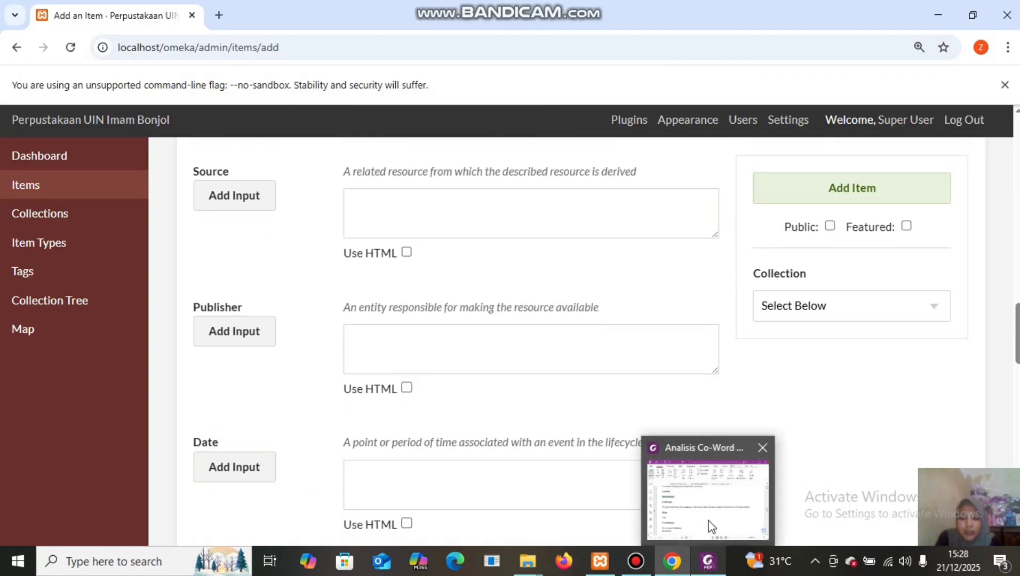
pyautogui.click(708, 528)
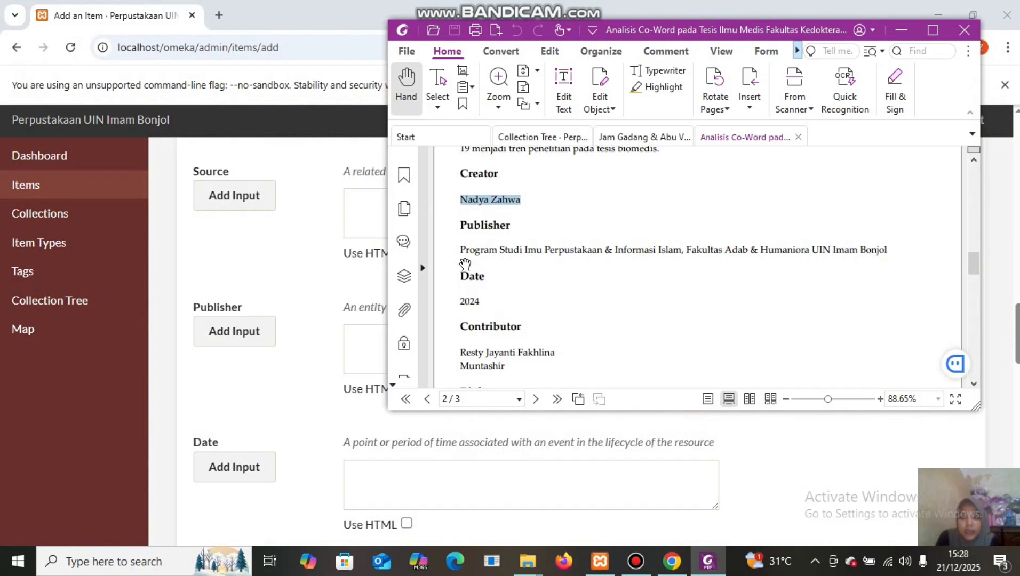
pyautogui.moveTo(462, 243); pyautogui.dragTo(767, 230)
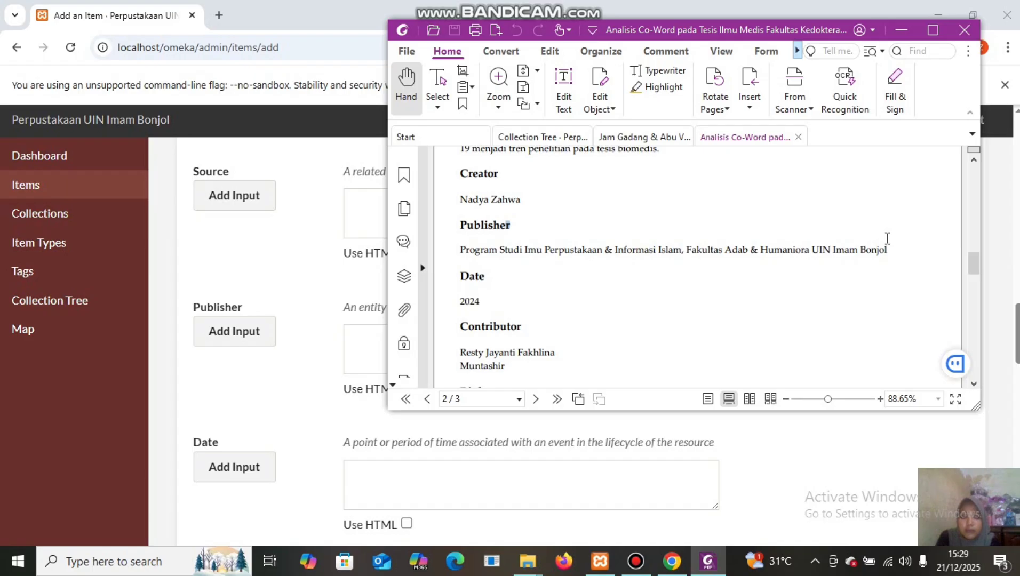
pyautogui.moveTo(887, 238); pyautogui.dragTo(888, 255)
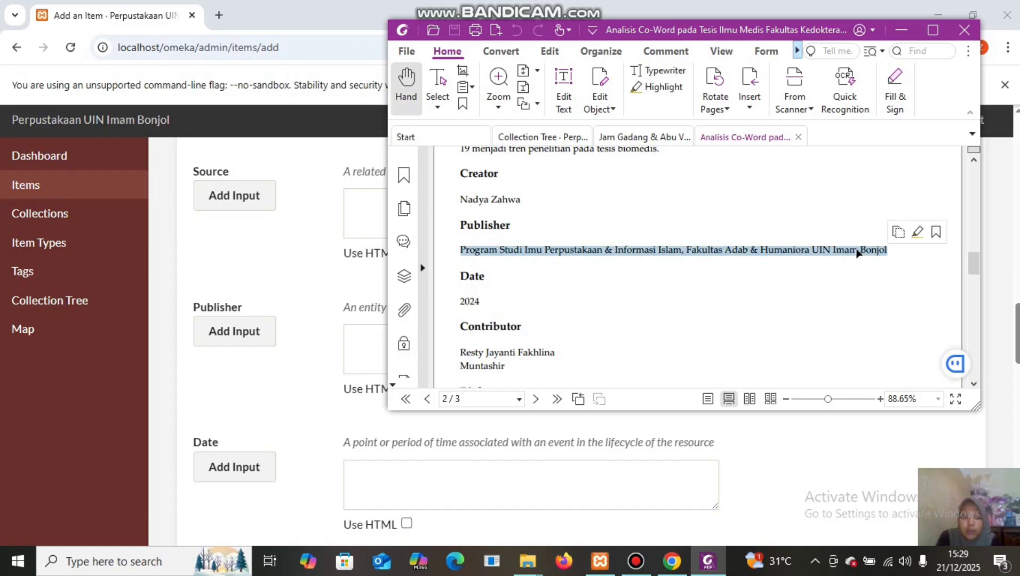
pyautogui.rightClick(857, 253)
pyautogui.click(888, 257)
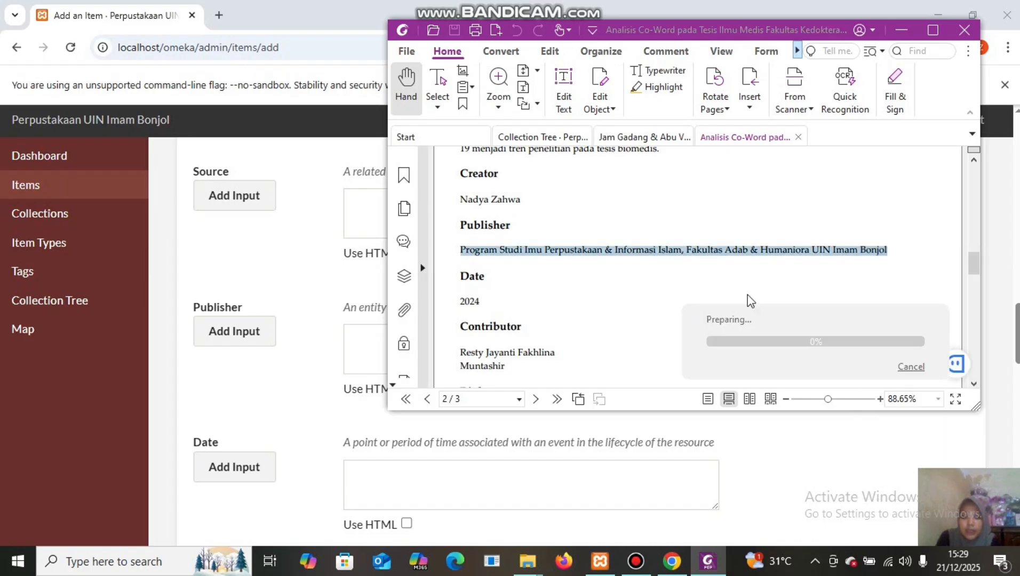
pyautogui.click(362, 333)
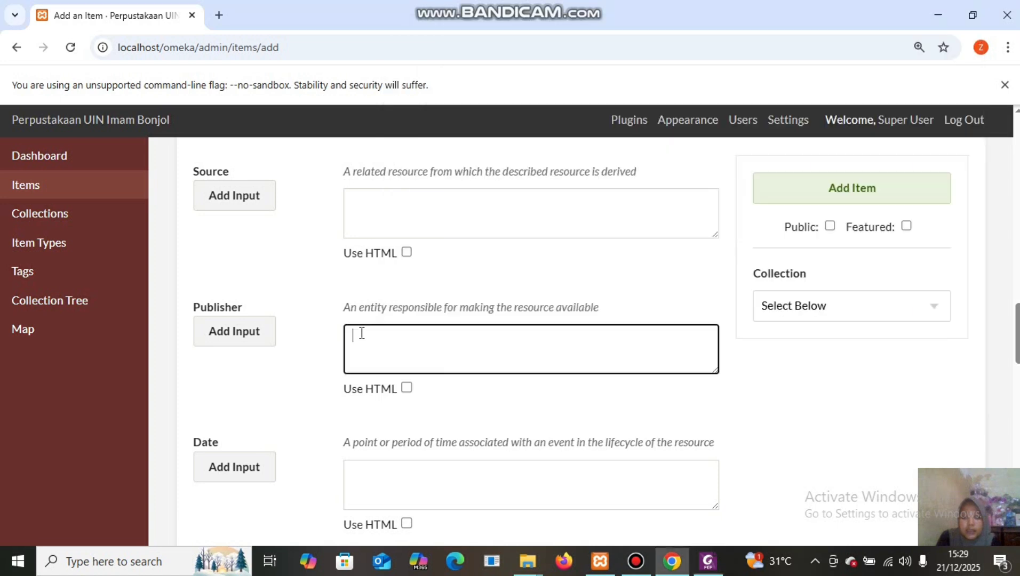
pyautogui.rightClick(362, 333)
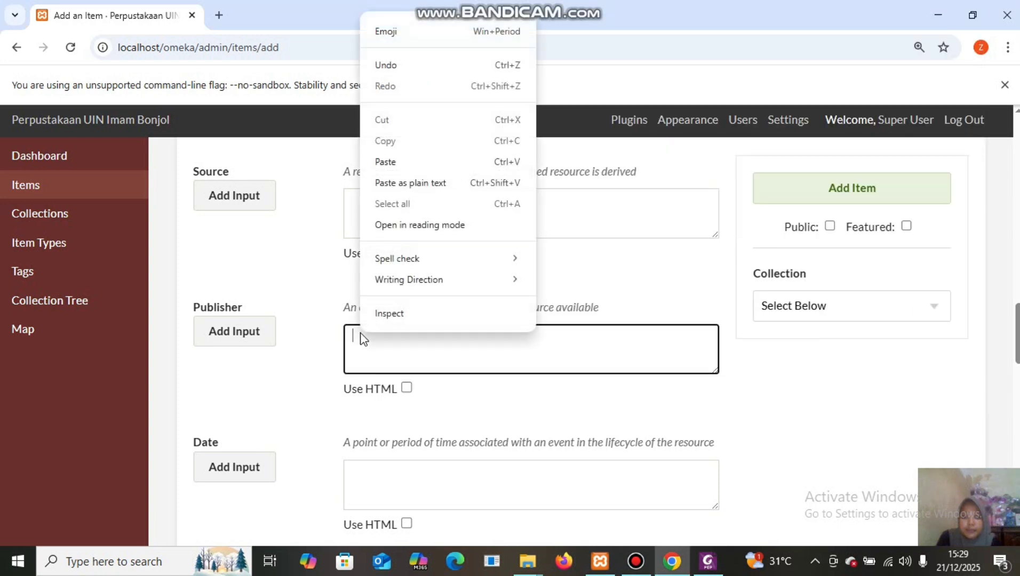
pyautogui.click(418, 162)
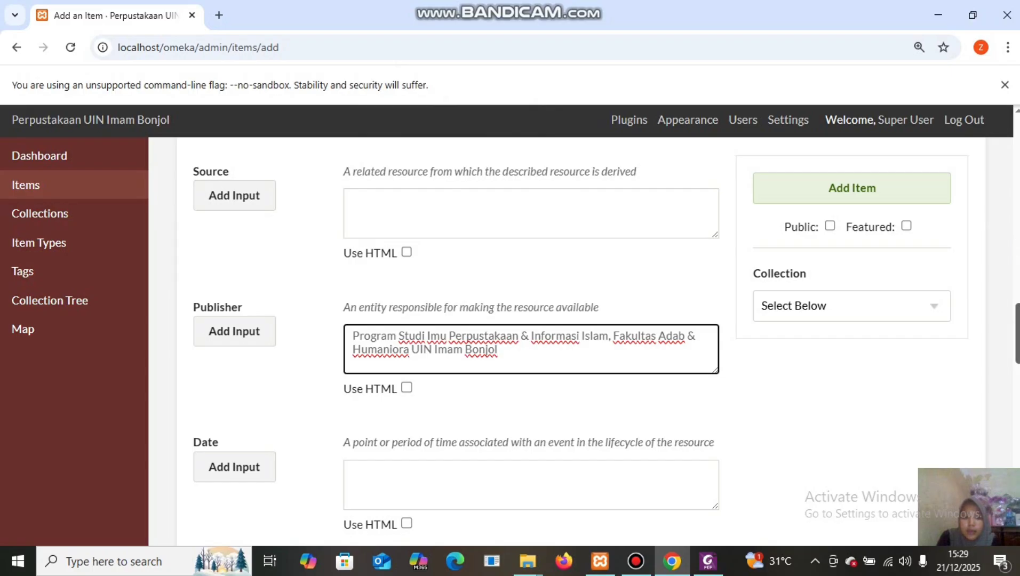
# Copy the year 2024 from the PDF's Date entry into the item's Date field.
pyautogui.scroll(-5, 531, 341)
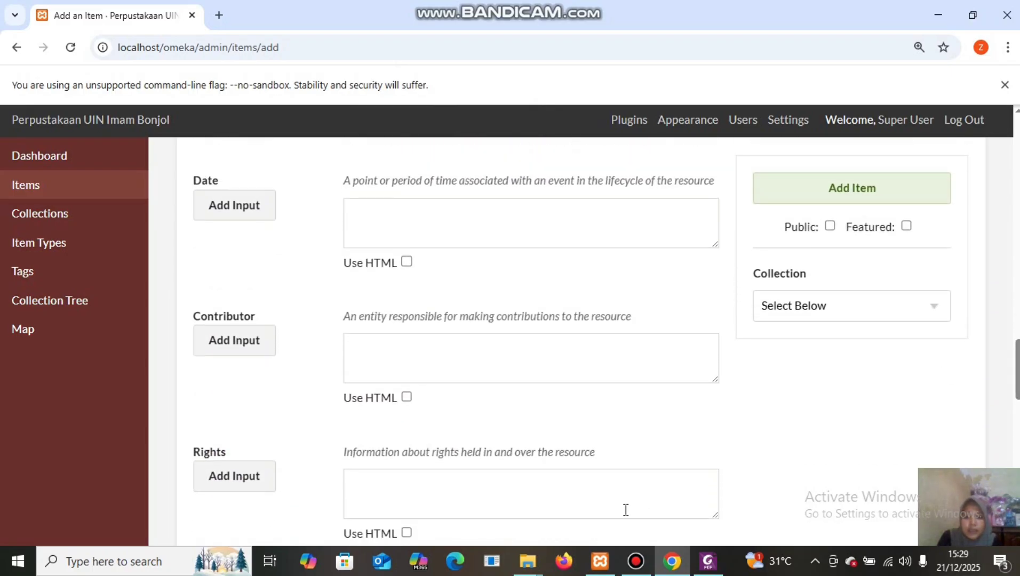
pyautogui.moveTo(708, 560)
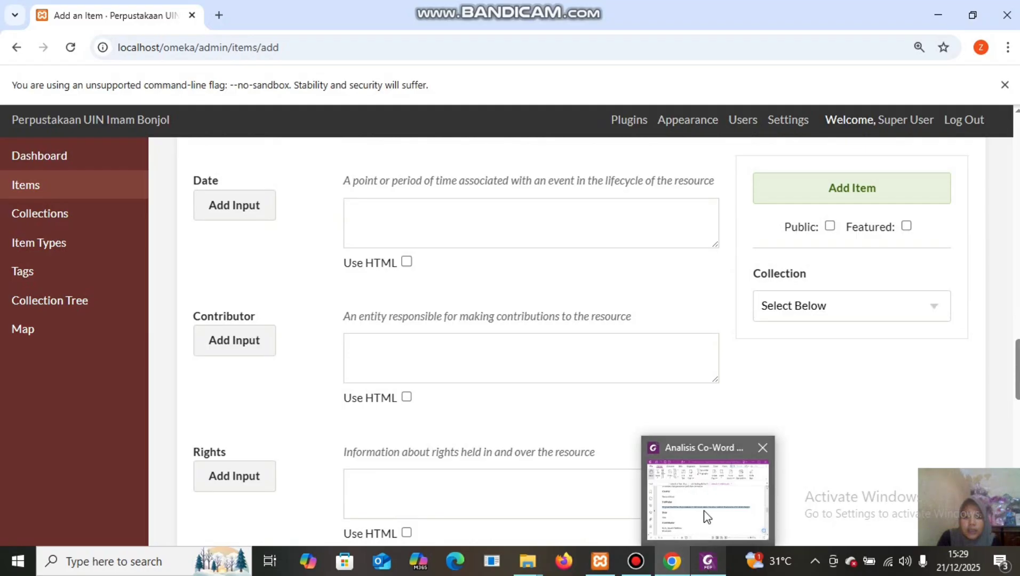
pyautogui.click(704, 512)
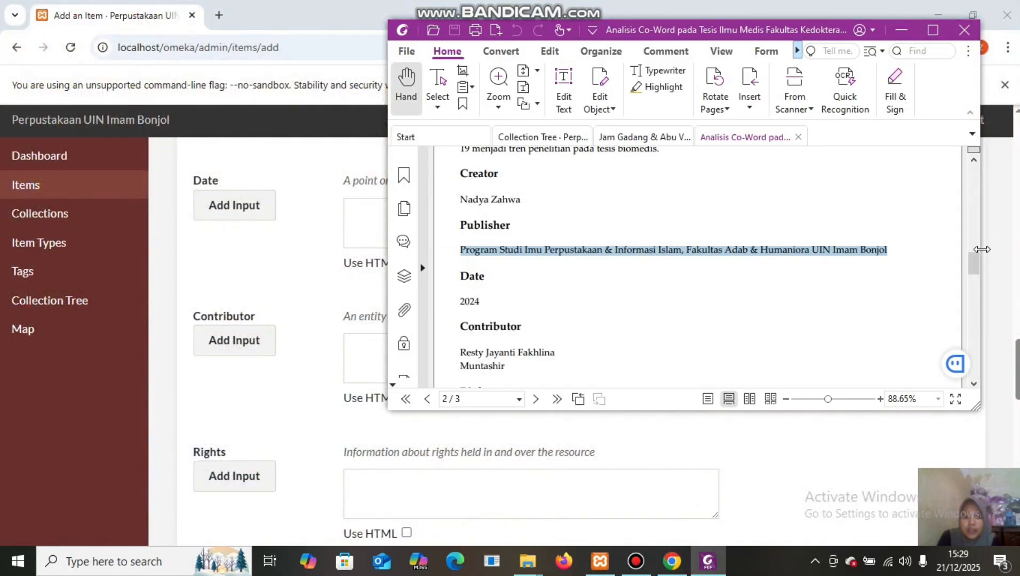
pyautogui.moveTo(975, 260); pyautogui.dragTo(977, 271)
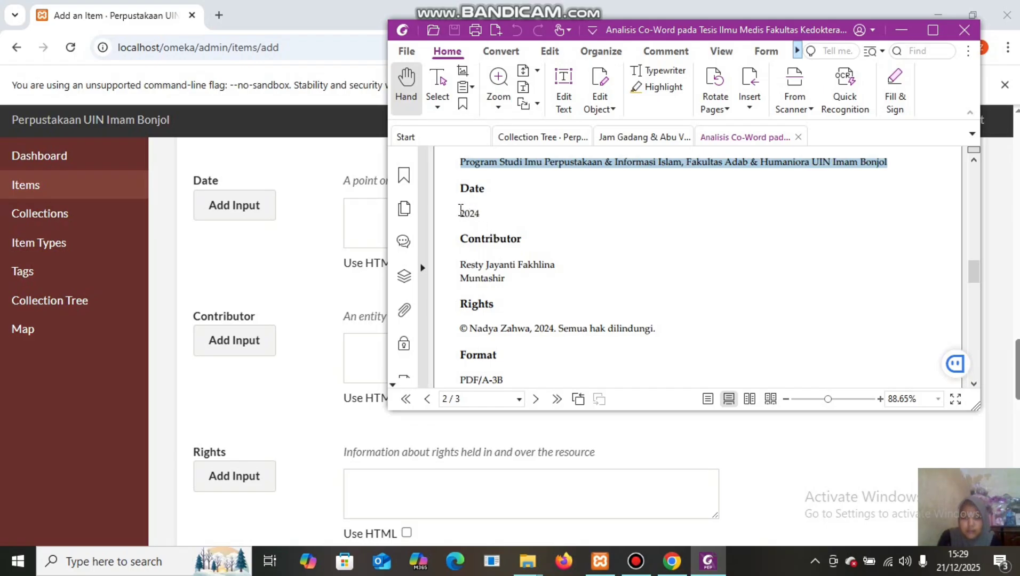
pyautogui.moveTo(461, 212); pyautogui.dragTo(485, 212)
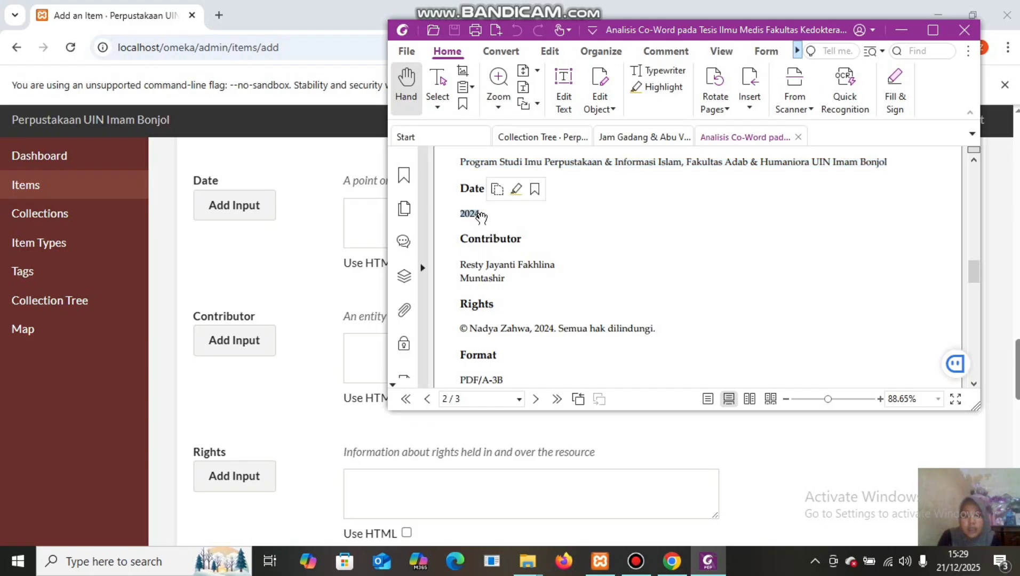
pyautogui.rightClick(464, 212)
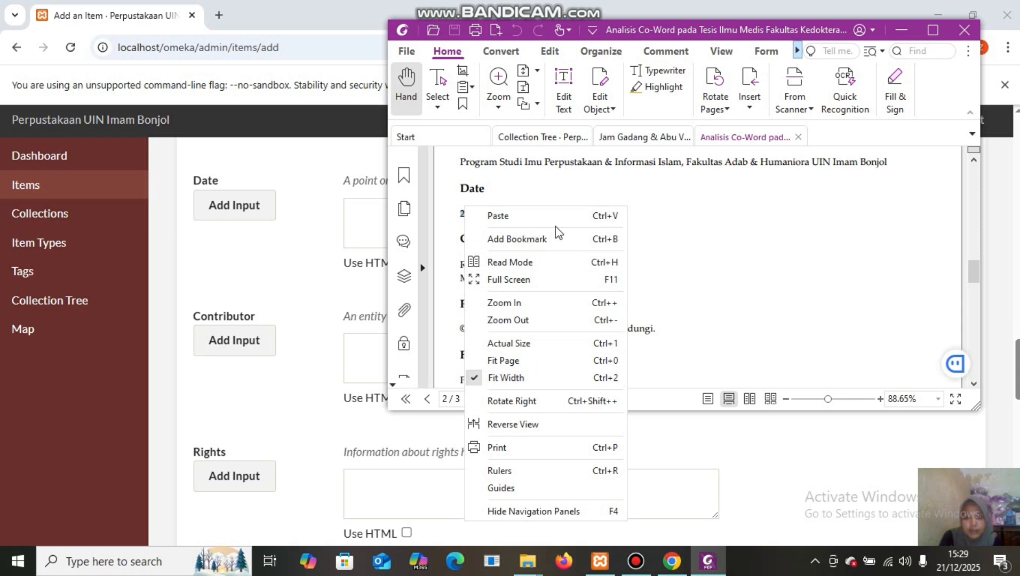
pyautogui.click(677, 287)
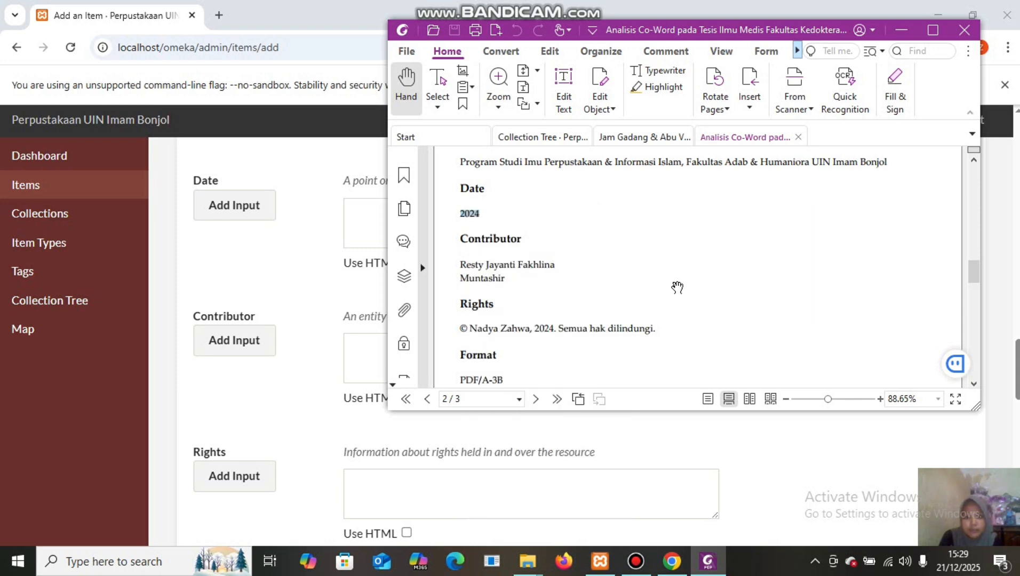
pyautogui.rightClick(472, 217)
pyautogui.click(504, 224)
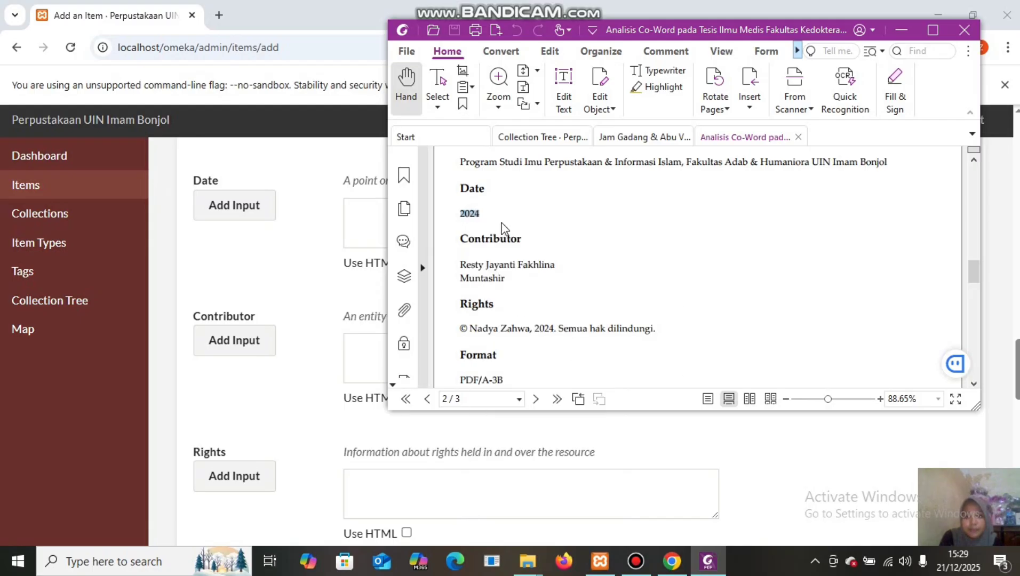
pyautogui.click(355, 206)
pyautogui.rightClick(355, 206)
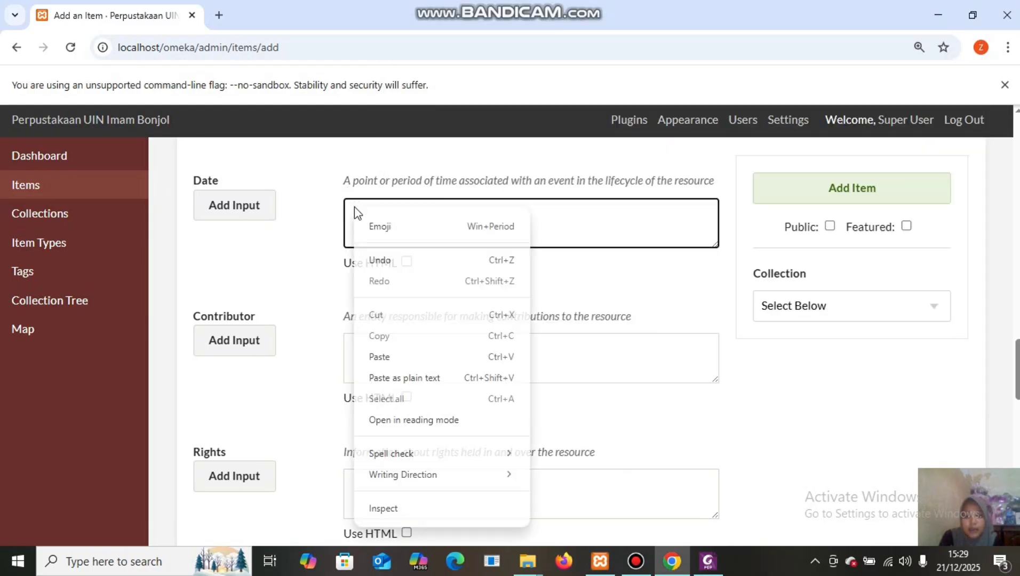
pyautogui.click(406, 357)
pyautogui.click(374, 344)
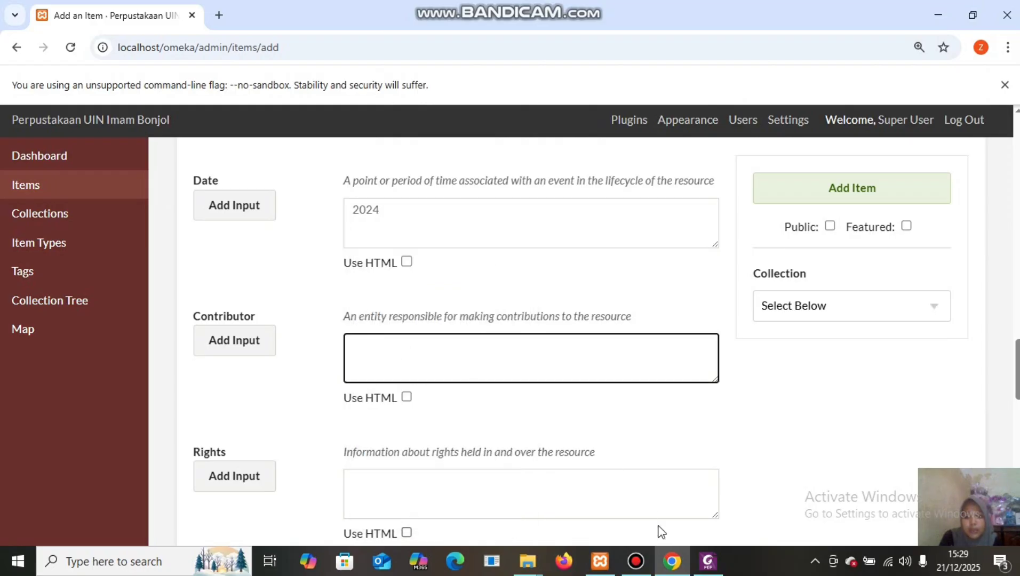
# Paste both contributor names from the PDF into the first Contributor input.
pyautogui.moveTo(706, 569)
pyautogui.click(705, 523)
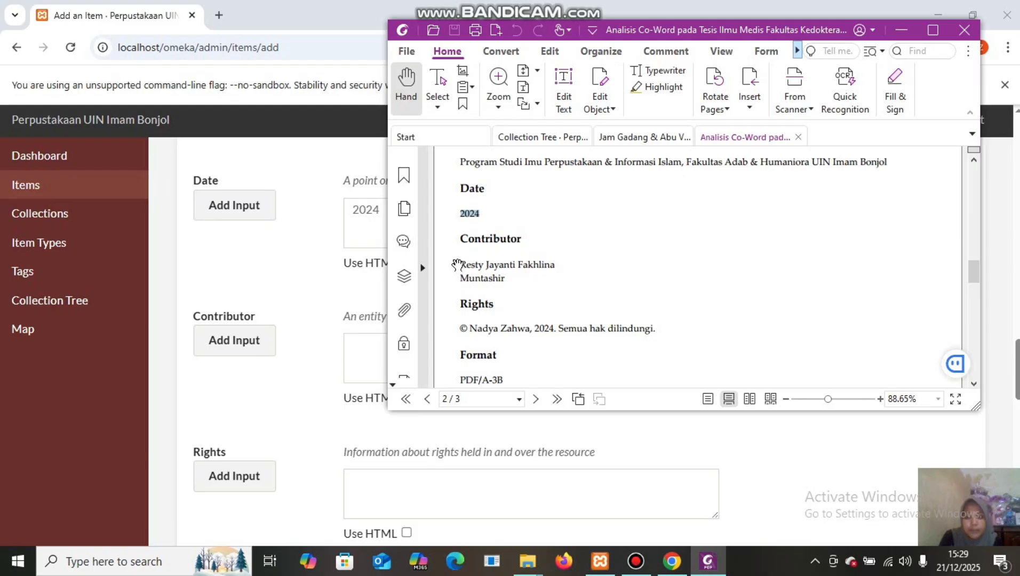
pyautogui.moveTo(459, 263); pyautogui.dragTo(505, 278)
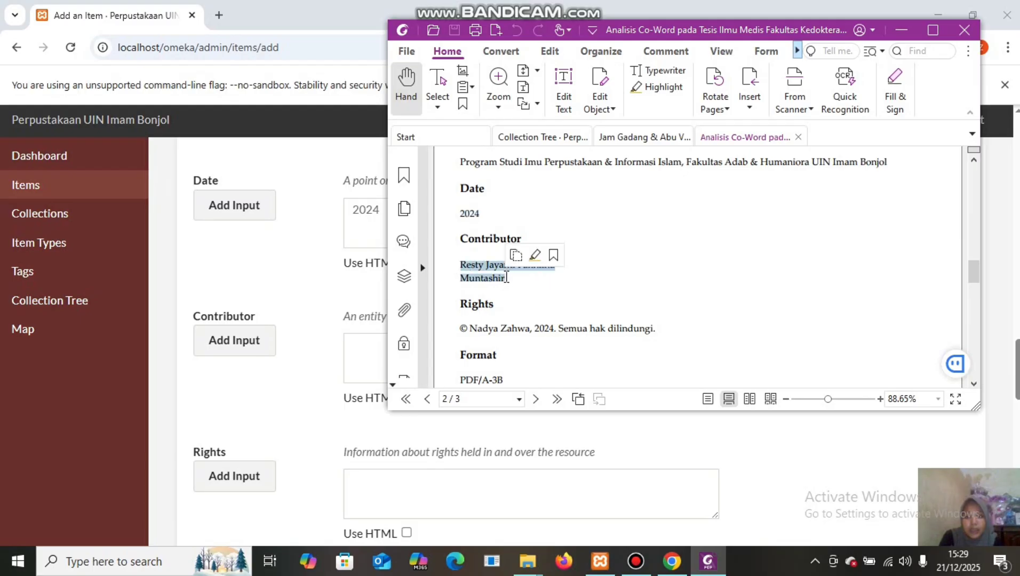
pyautogui.rightClick(481, 265)
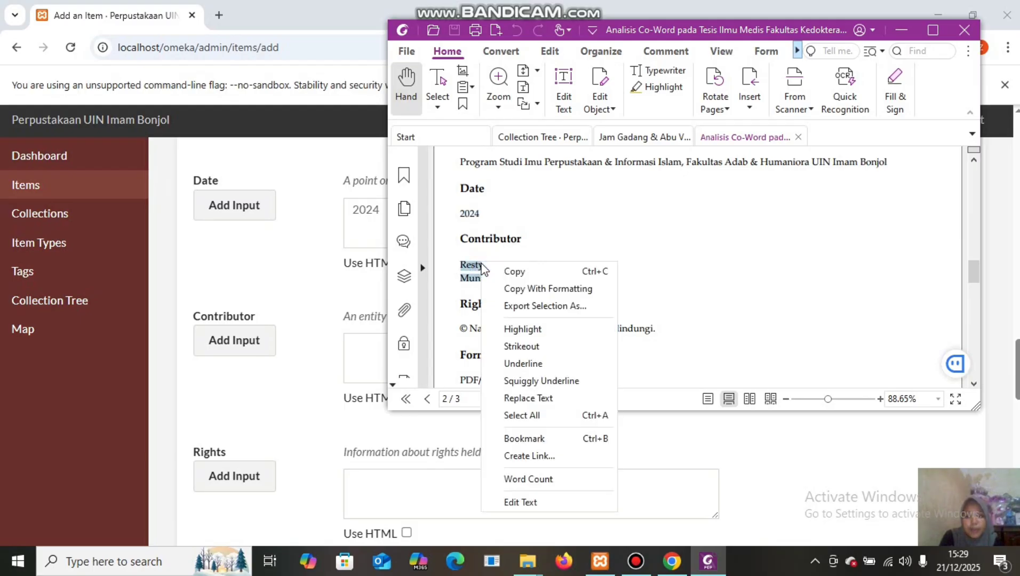
pyautogui.click(515, 272)
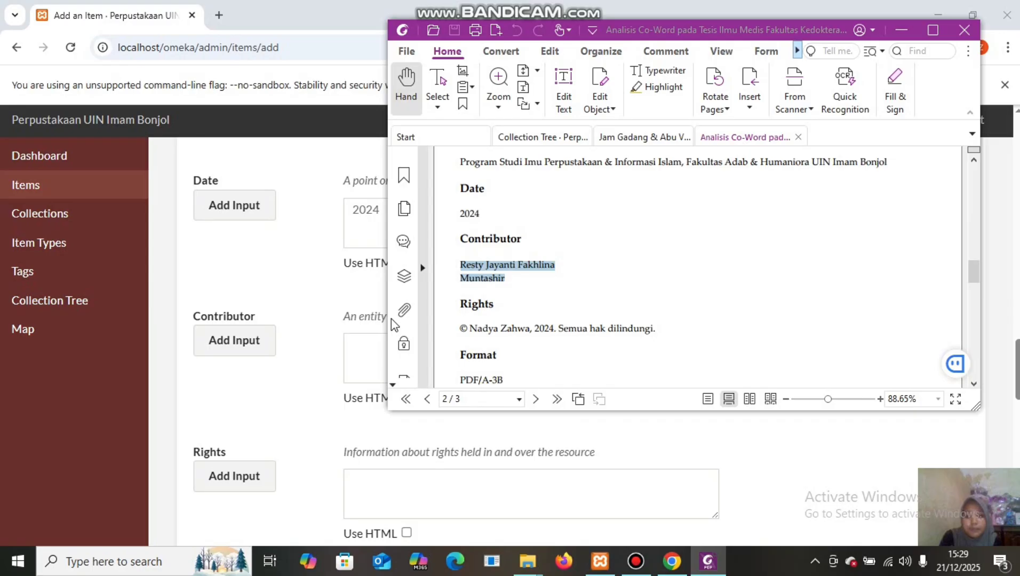
pyautogui.click(358, 341)
pyautogui.rightClick(356, 342)
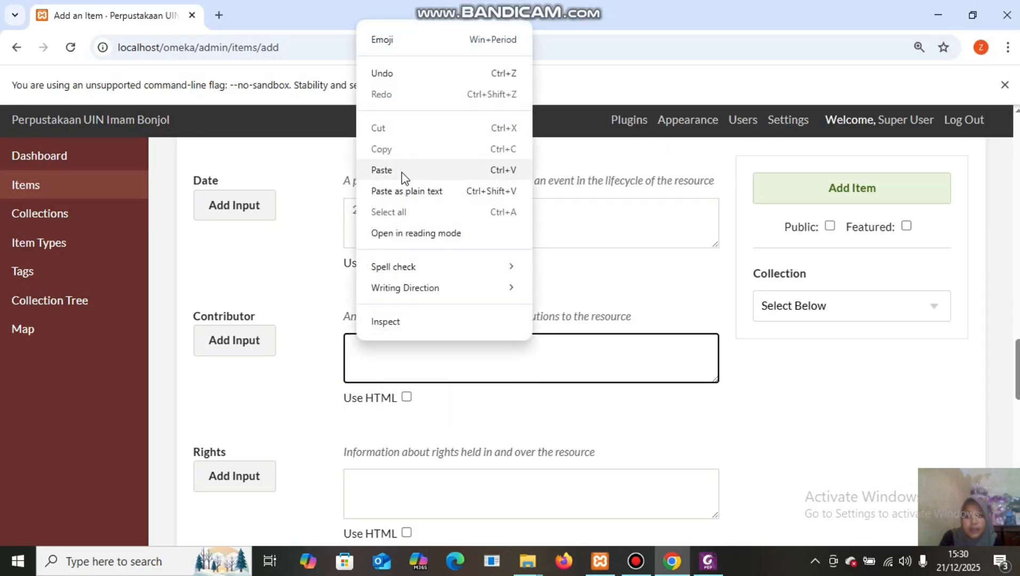
pyautogui.click(382, 171)
# Move the second contributor name into a newly added Contributor input.
pyautogui.moveTo(406, 359); pyautogui.dragTo(353, 361)
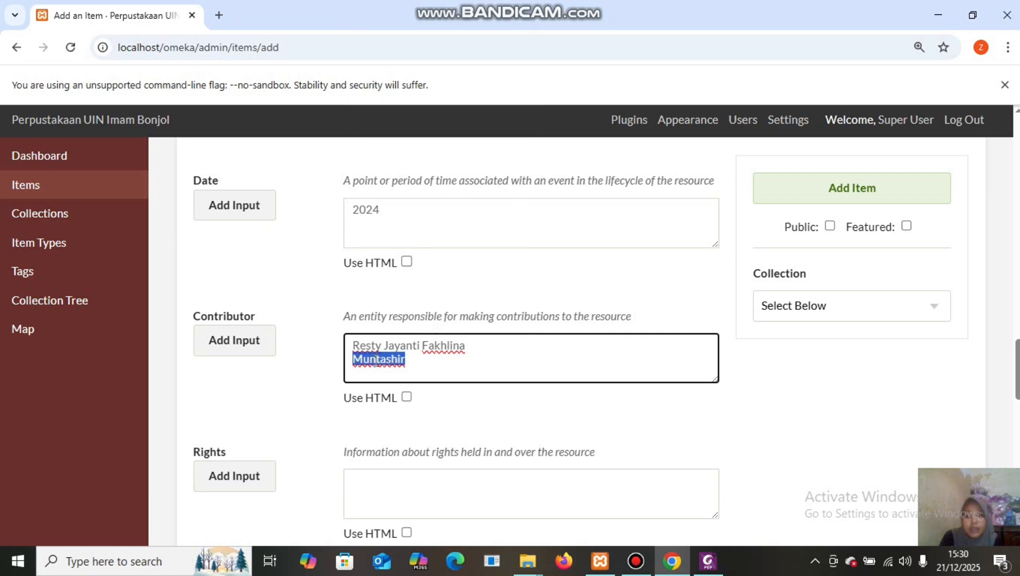
pyautogui.rightClick(377, 360)
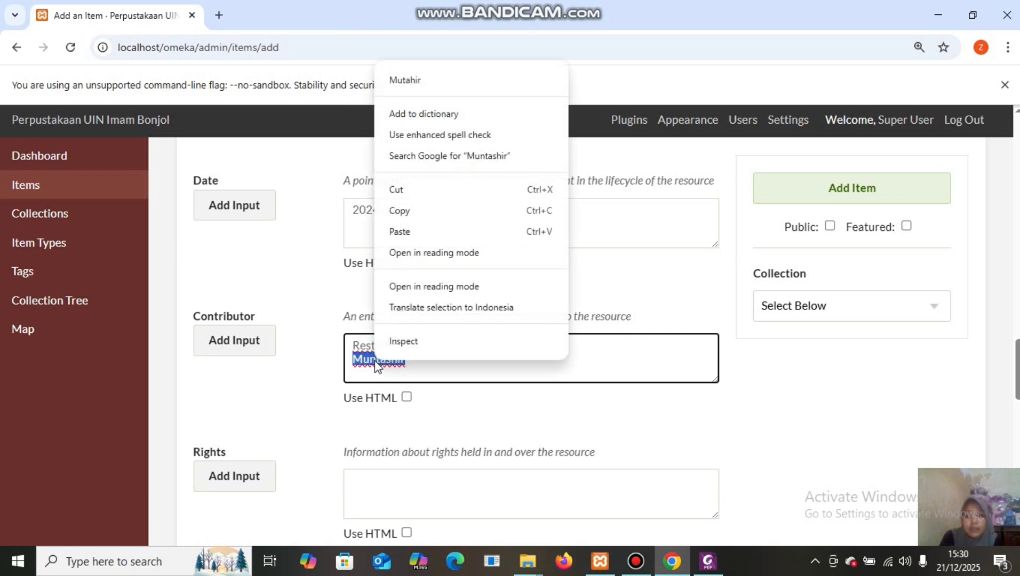
pyautogui.click(435, 186)
pyautogui.click(237, 341)
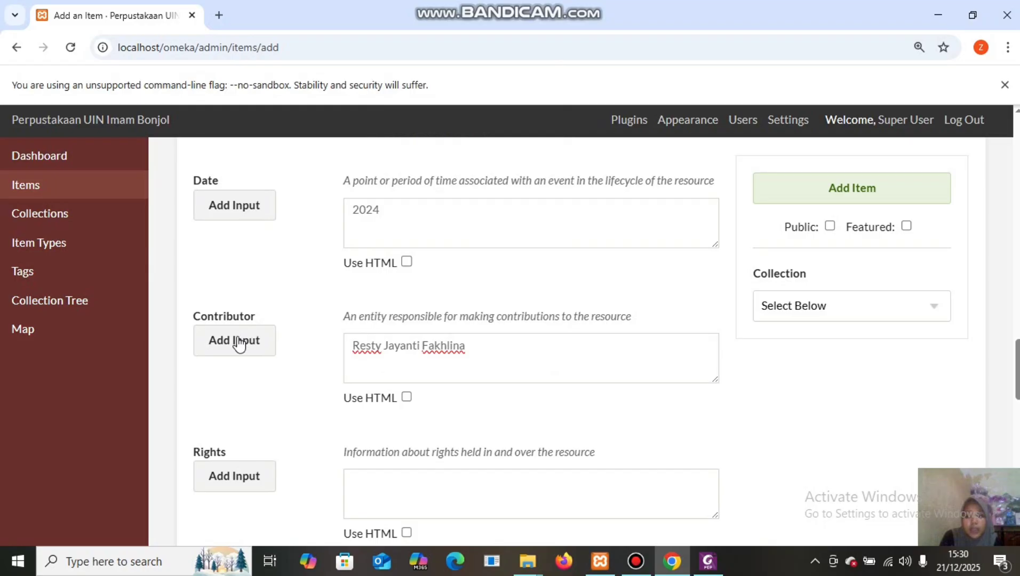
pyautogui.click(374, 486)
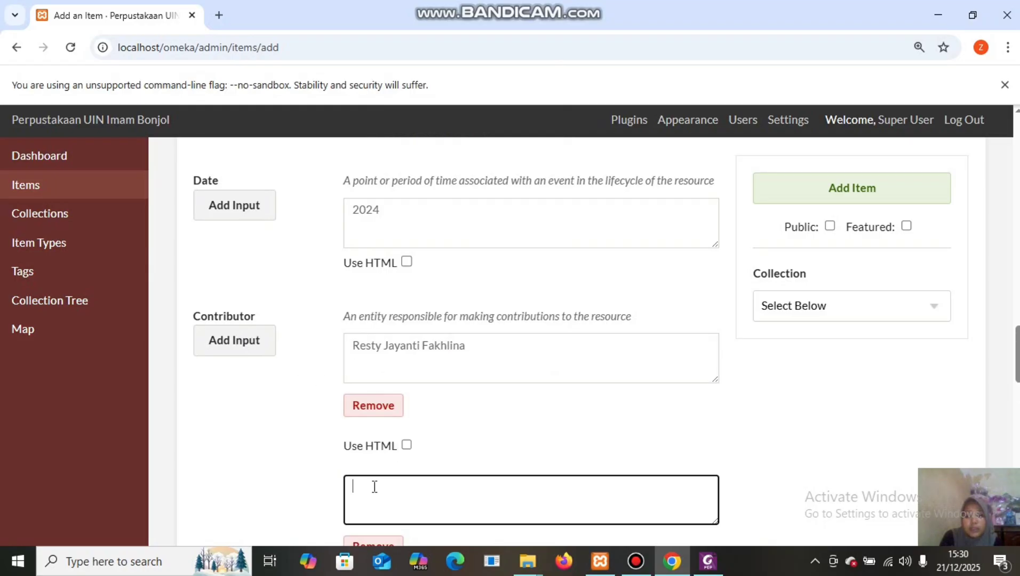
pyautogui.rightClick(374, 486)
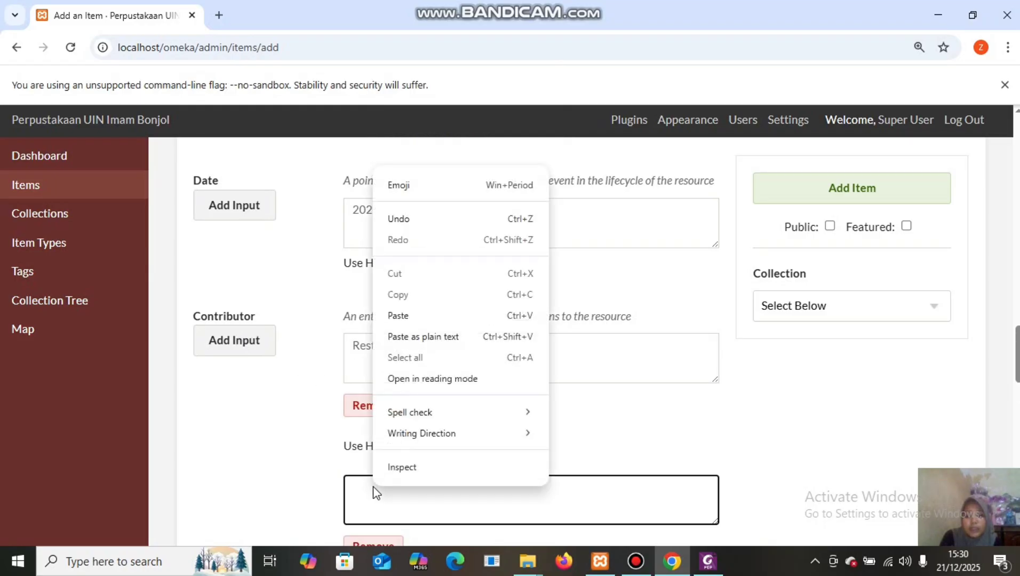
pyautogui.click(423, 316)
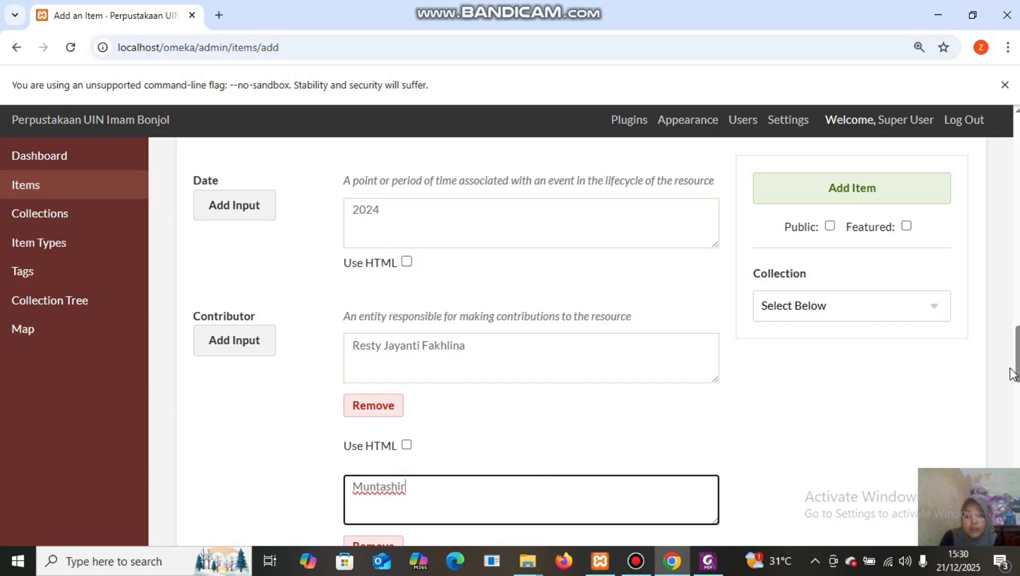
# Copy the PDF's 2024 copyright line ('Semua hak dilindungi') into the Rights field.
pyautogui.moveTo(1017, 354); pyautogui.dragTo(1017, 418)
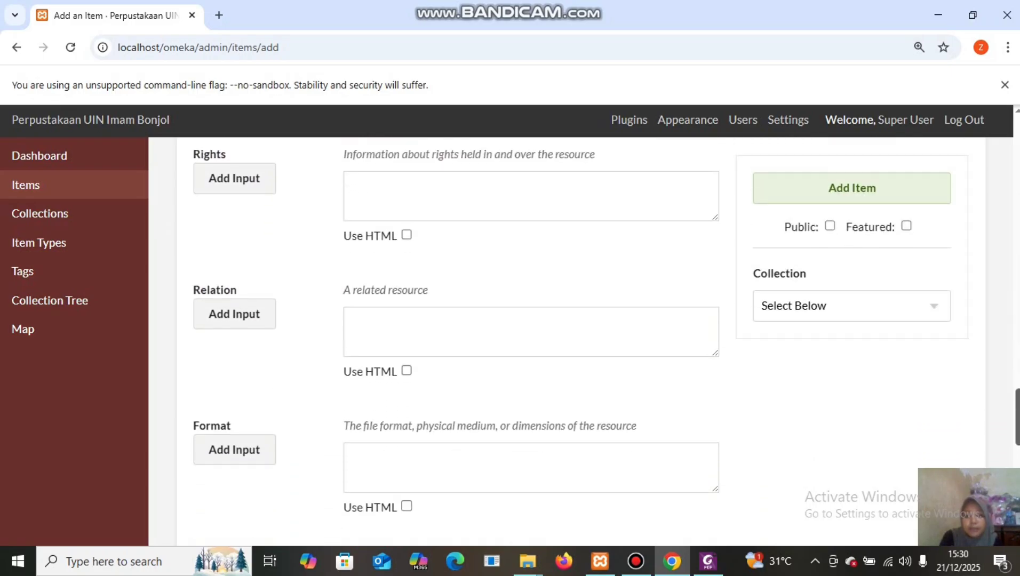
pyautogui.moveTo(714, 561)
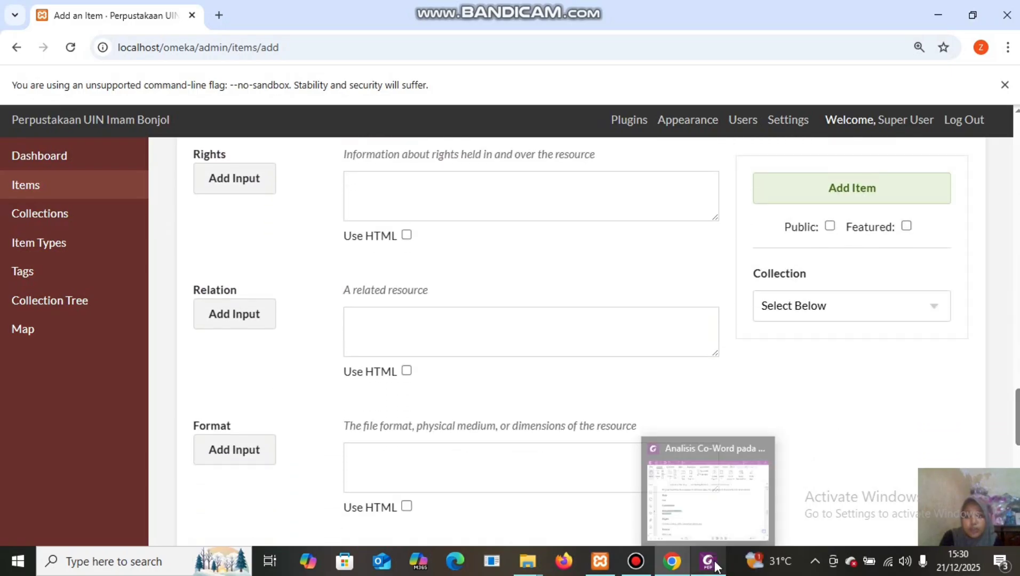
pyautogui.click(707, 509)
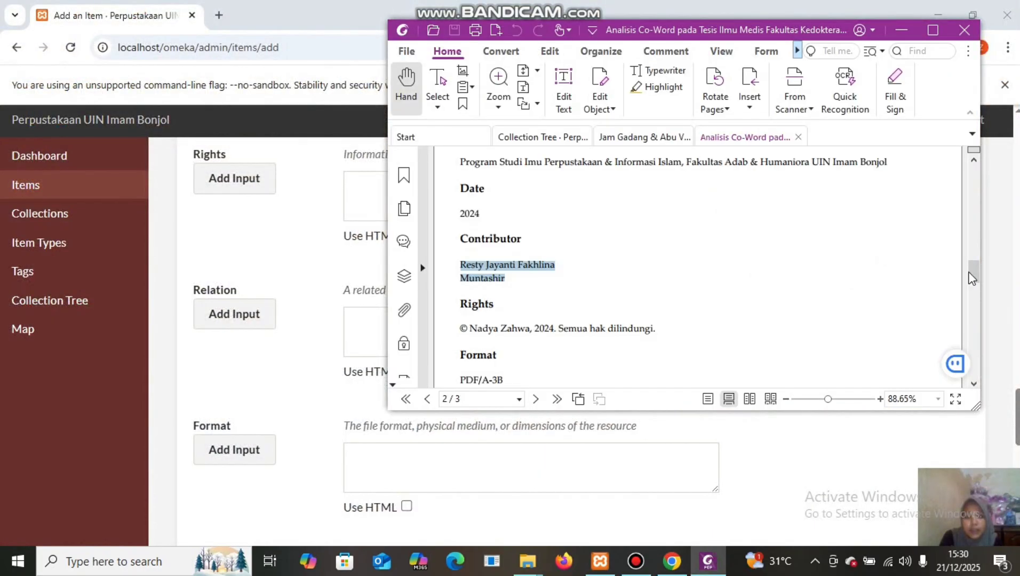
pyautogui.moveTo(973, 272); pyautogui.dragTo(979, 284)
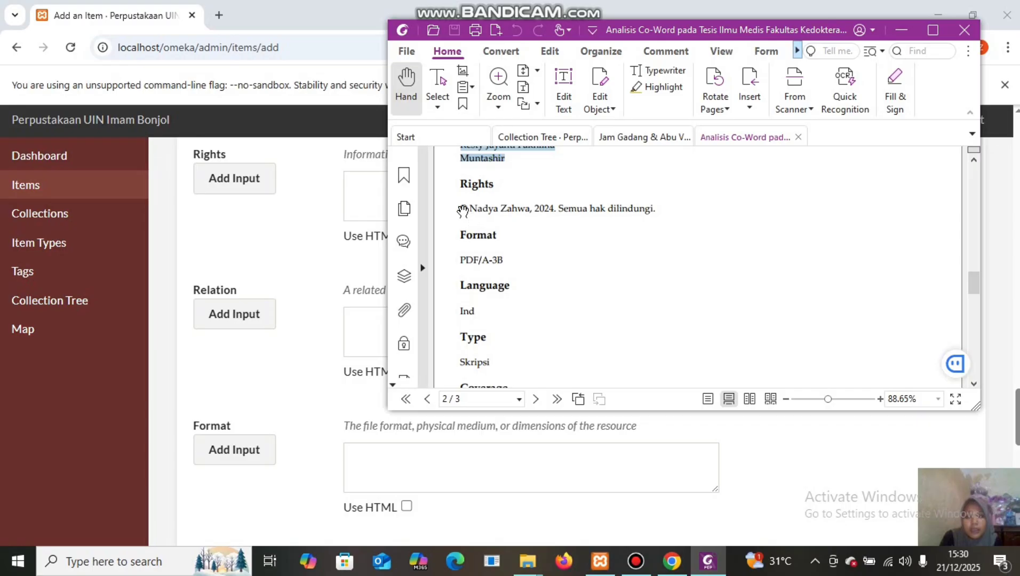
pyautogui.moveTo(461, 205); pyautogui.dragTo(660, 209)
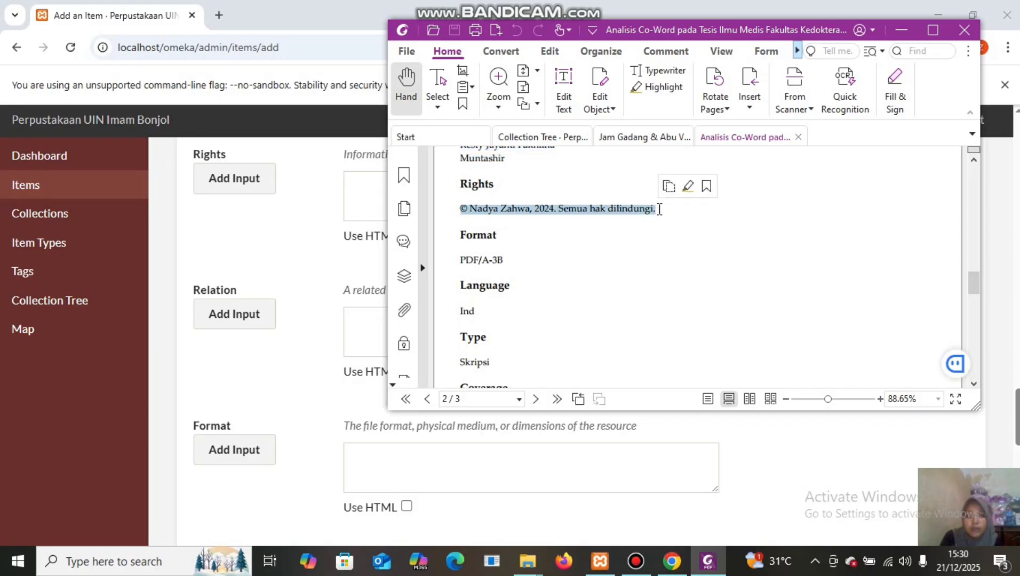
pyautogui.rightClick(617, 212)
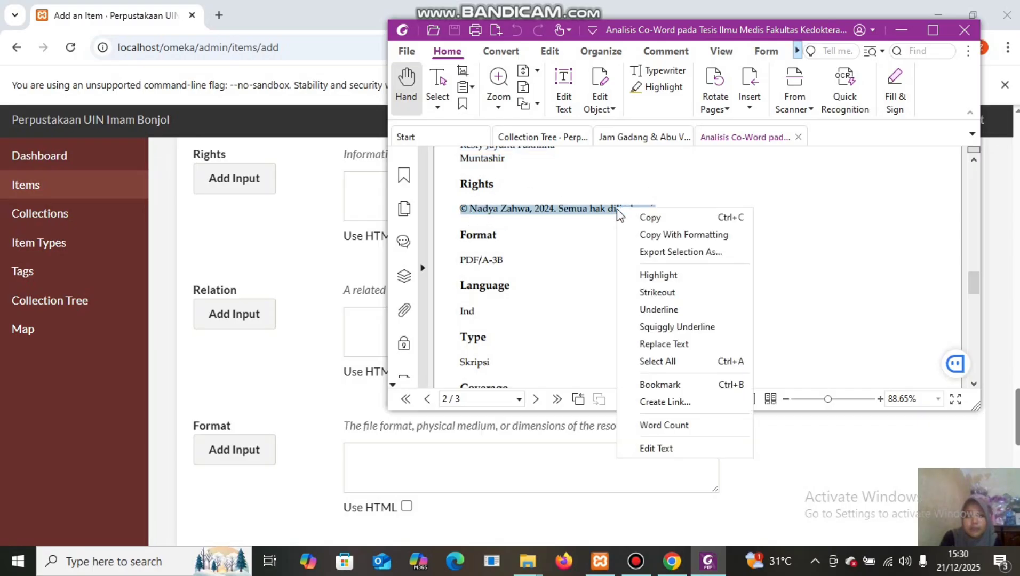
pyautogui.click(652, 217)
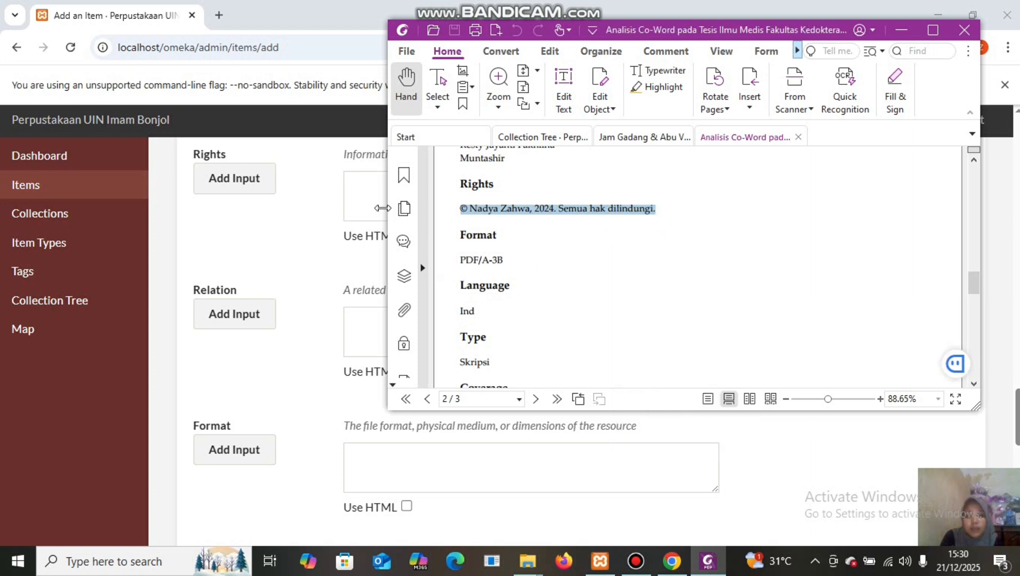
pyautogui.click(355, 182)
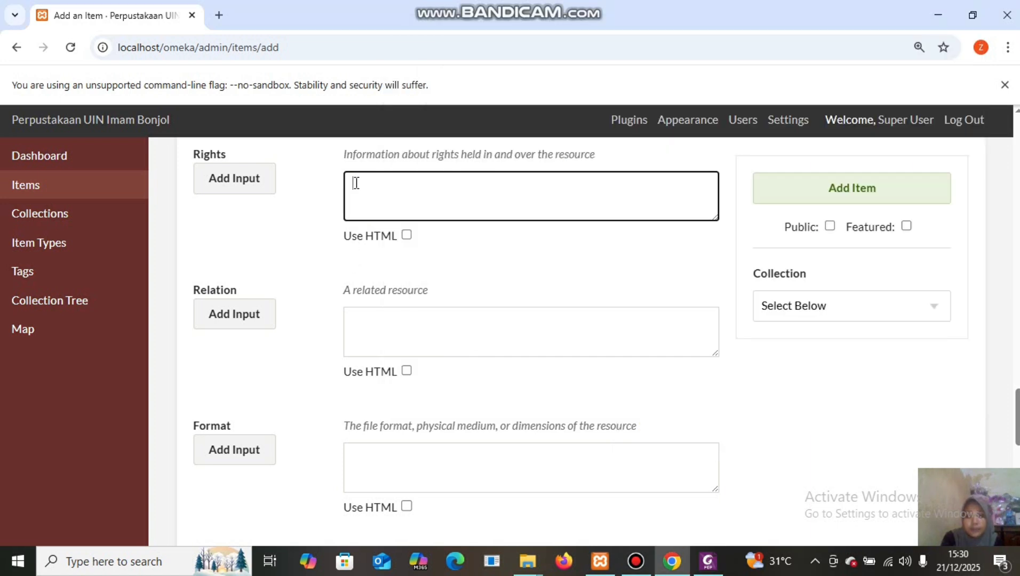
pyautogui.rightClick(355, 183)
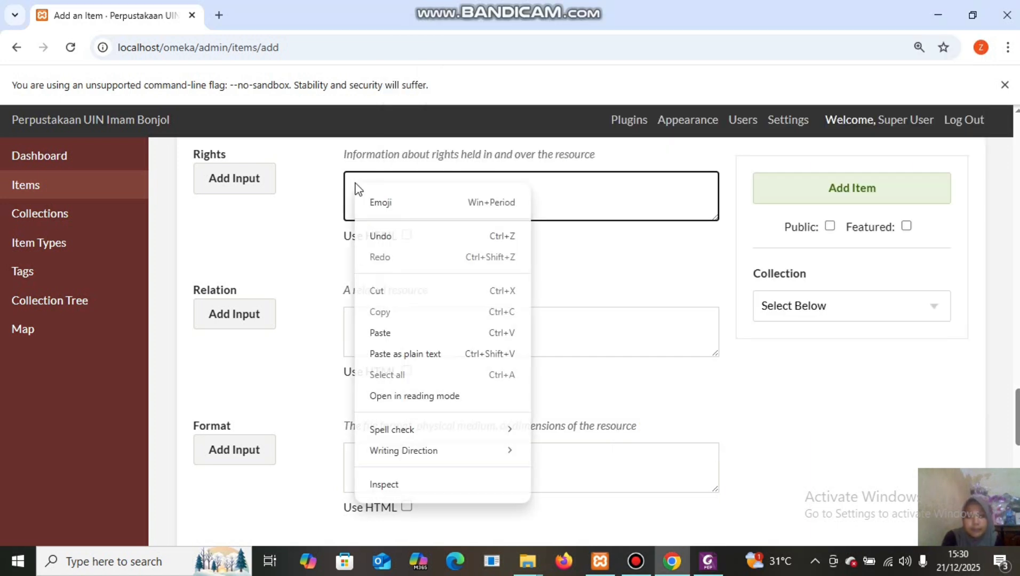
pyautogui.click(404, 332)
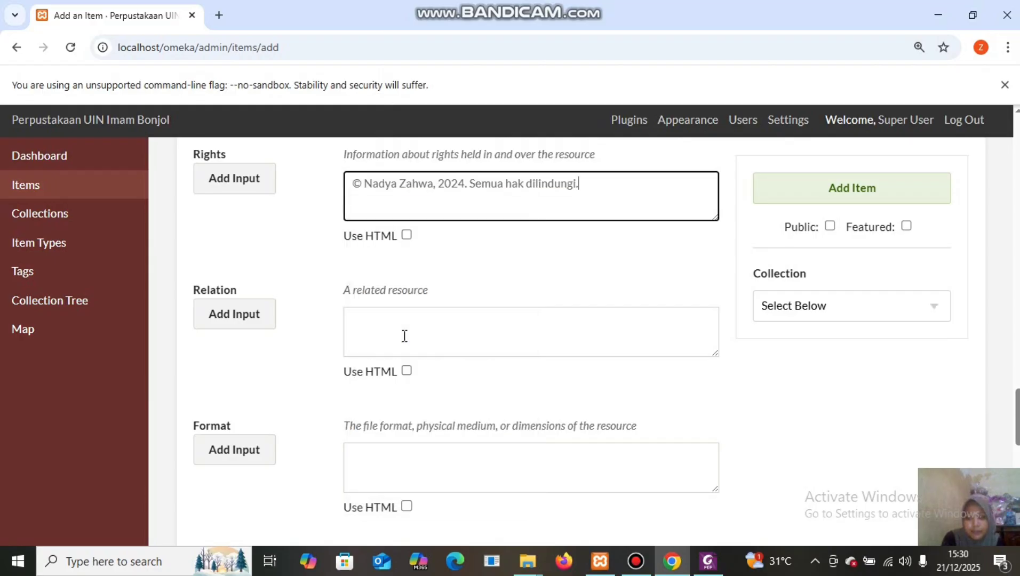
pyautogui.click(362, 320)
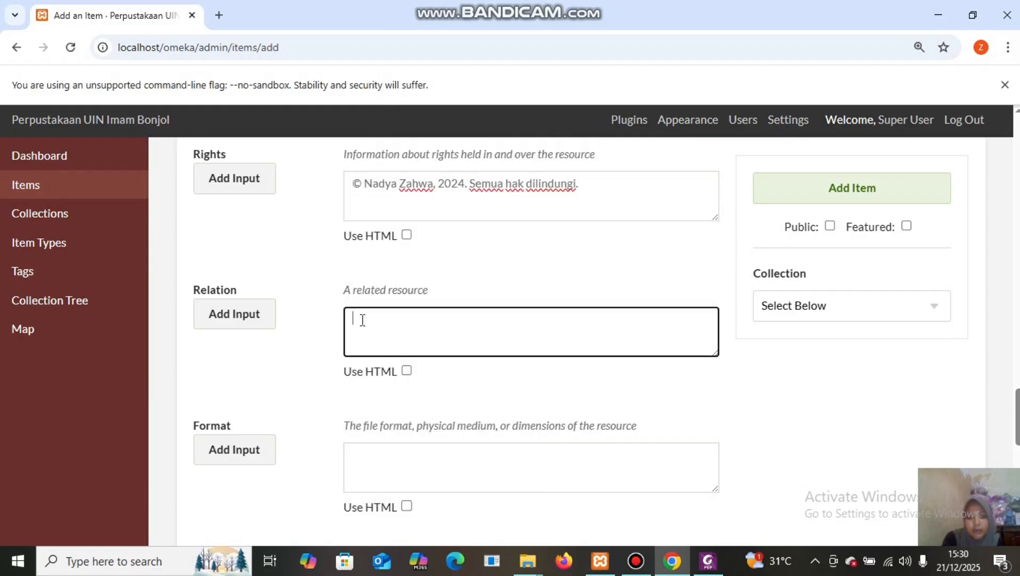
# Fill the Format field with PDF/A-3B copied from the metadata PDF, leaving Relation empty.
pyautogui.click(385, 464)
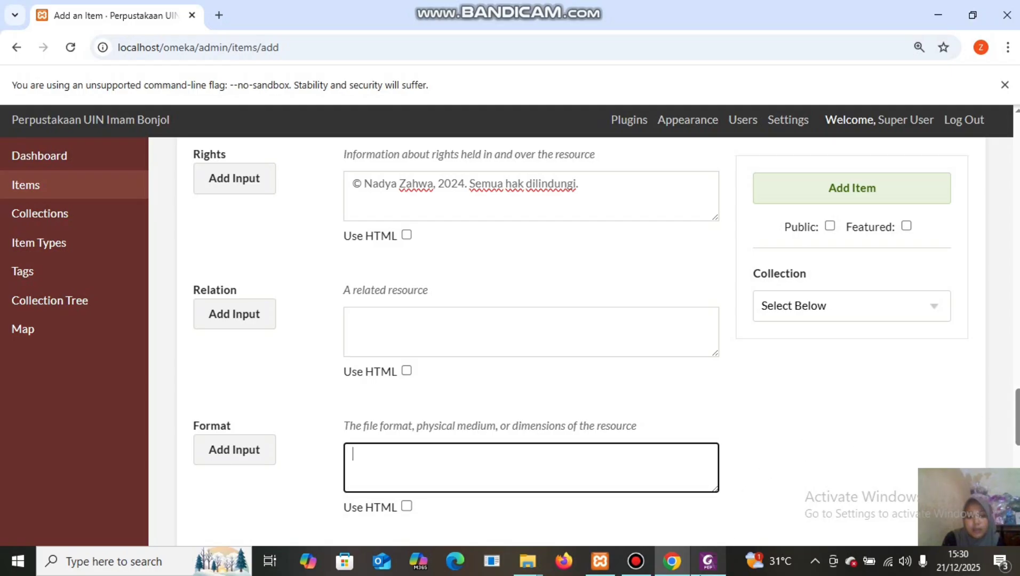
pyautogui.click(708, 560)
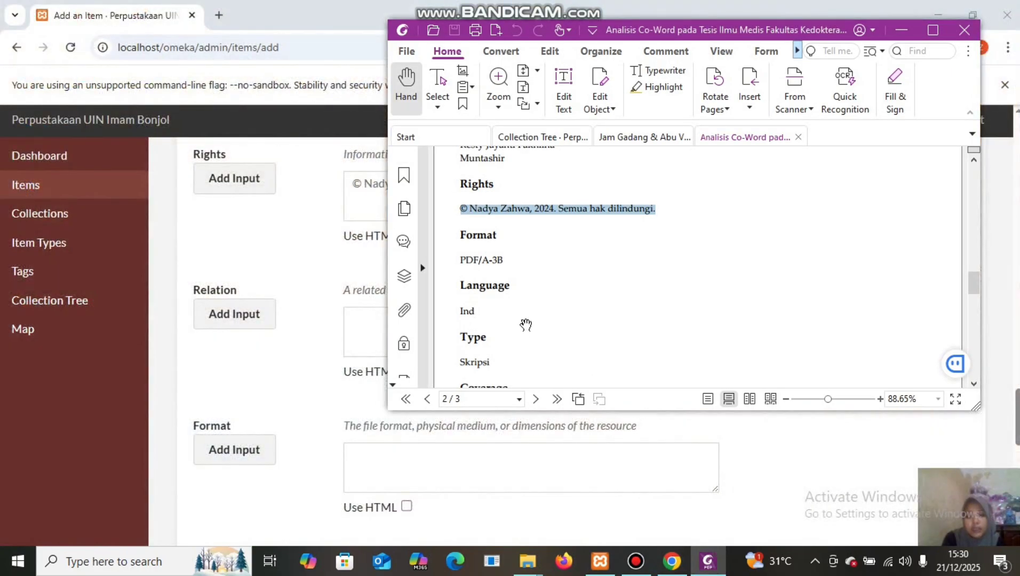
pyautogui.moveTo(462, 253); pyautogui.dragTo(516, 261)
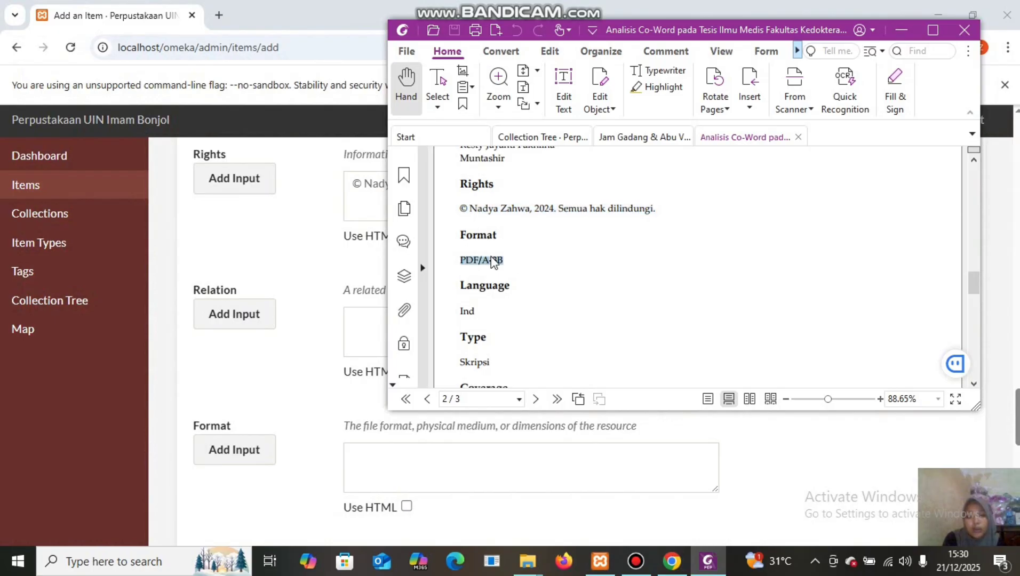
pyautogui.rightClick(491, 260)
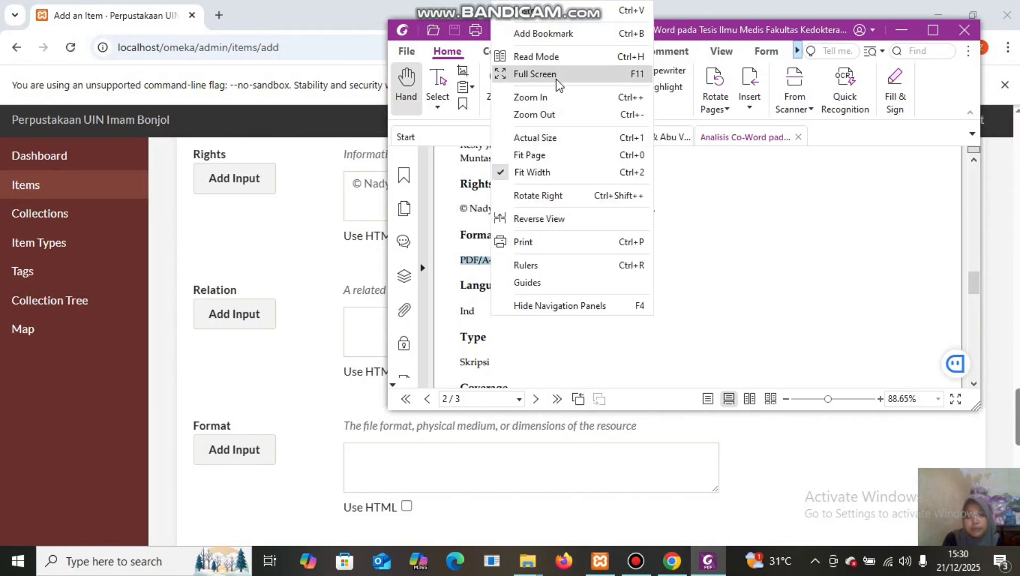
pyautogui.rightClick(472, 260)
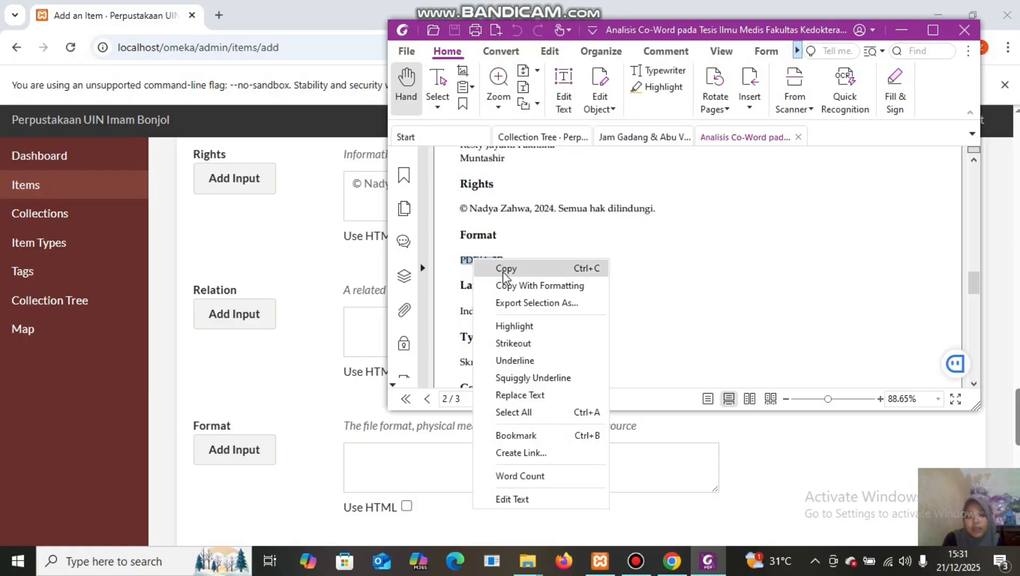
pyautogui.click(507, 272)
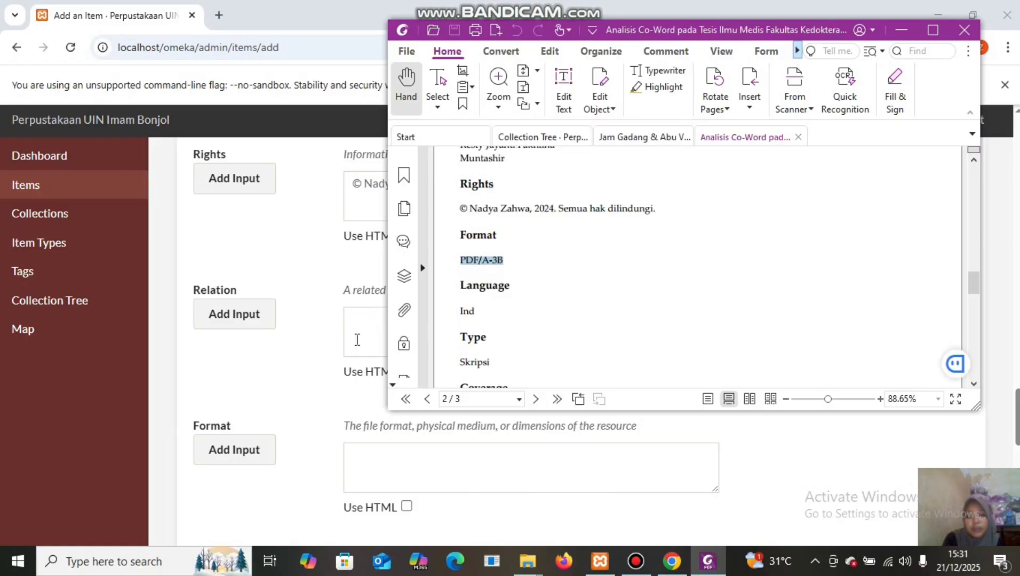
pyautogui.click(359, 455)
pyautogui.rightClick(360, 460)
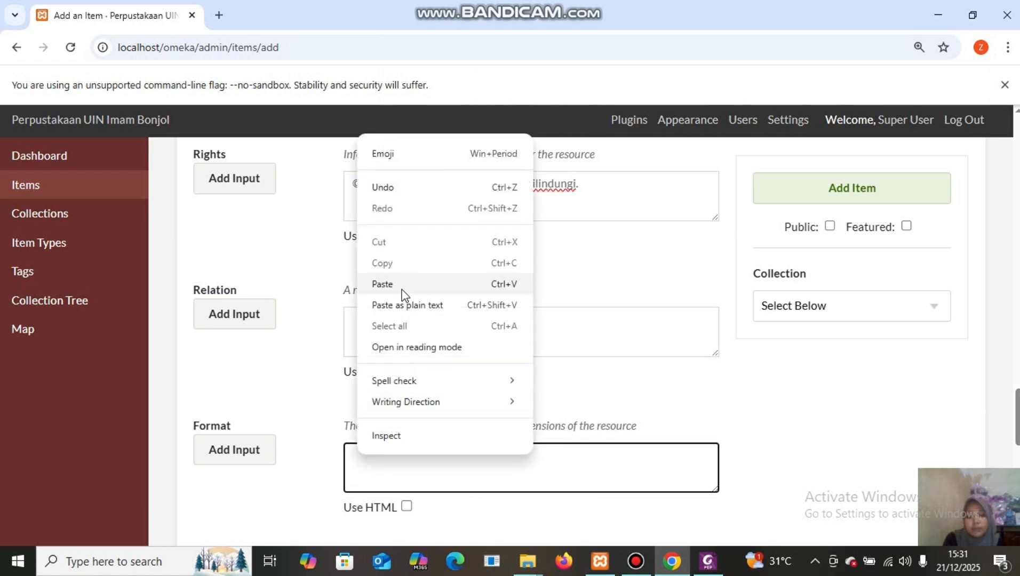
pyautogui.click(382, 283)
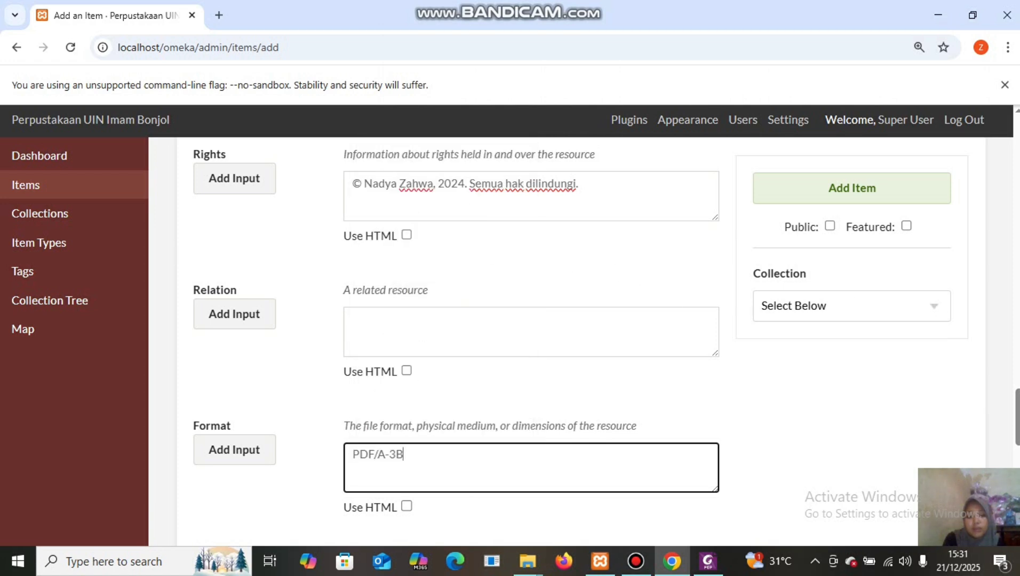
pyautogui.moveTo(1017, 394); pyautogui.dragTo(1017, 448)
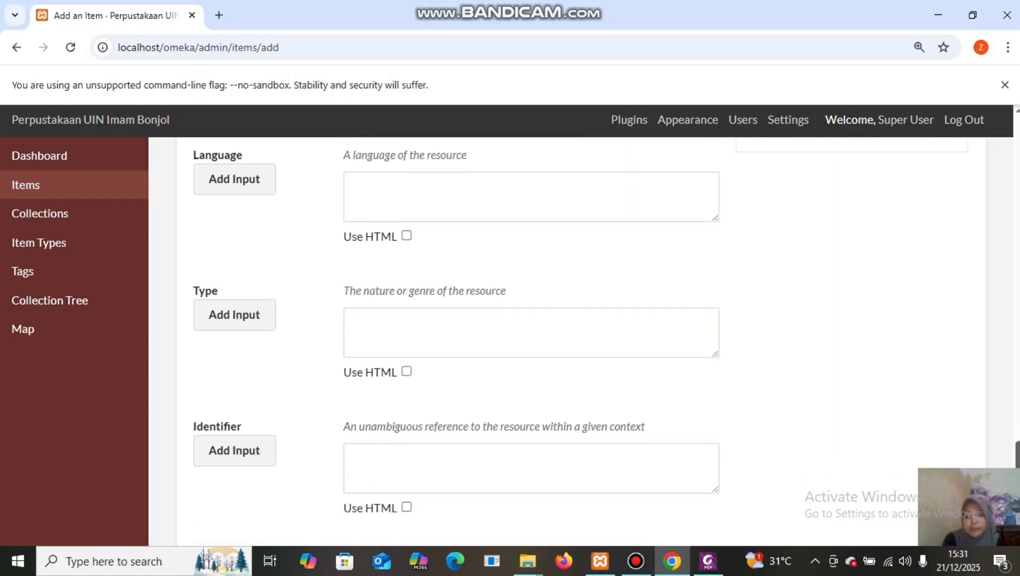
# Enter Ind as the Language and paste Skripsi from the PDF into Type.
pyautogui.click(451, 189)
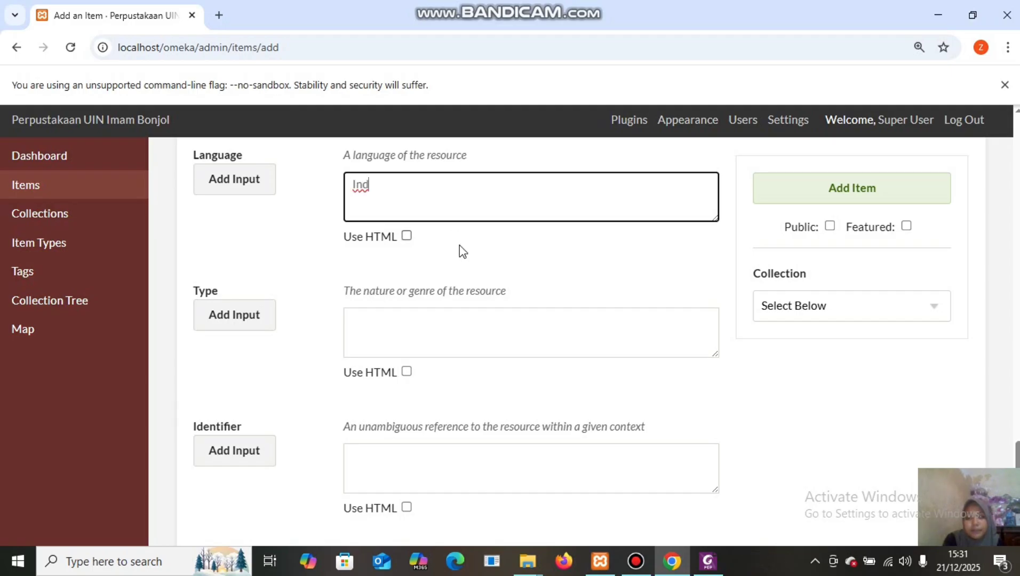
pyautogui.click(435, 317)
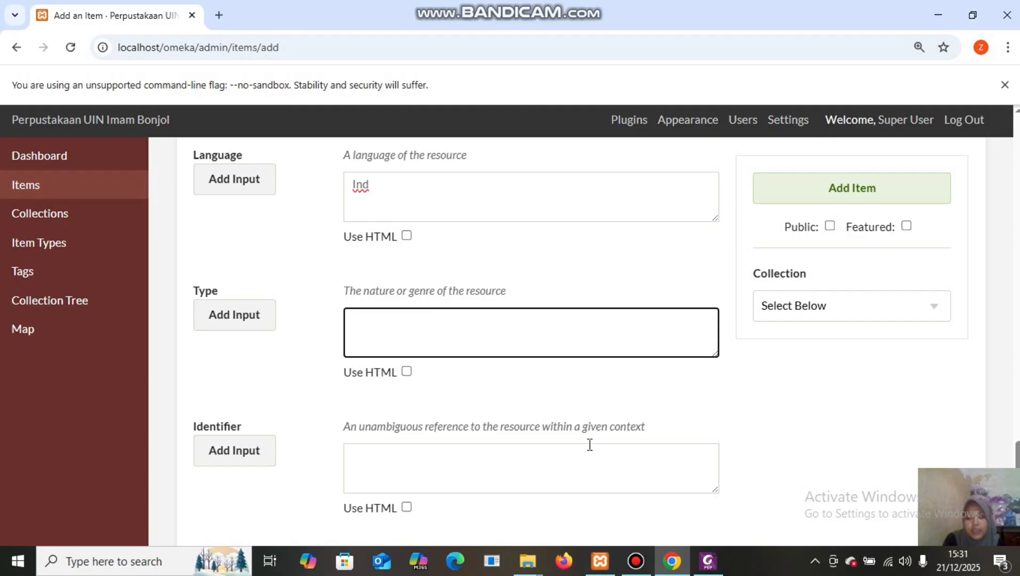
pyautogui.moveTo(708, 562)
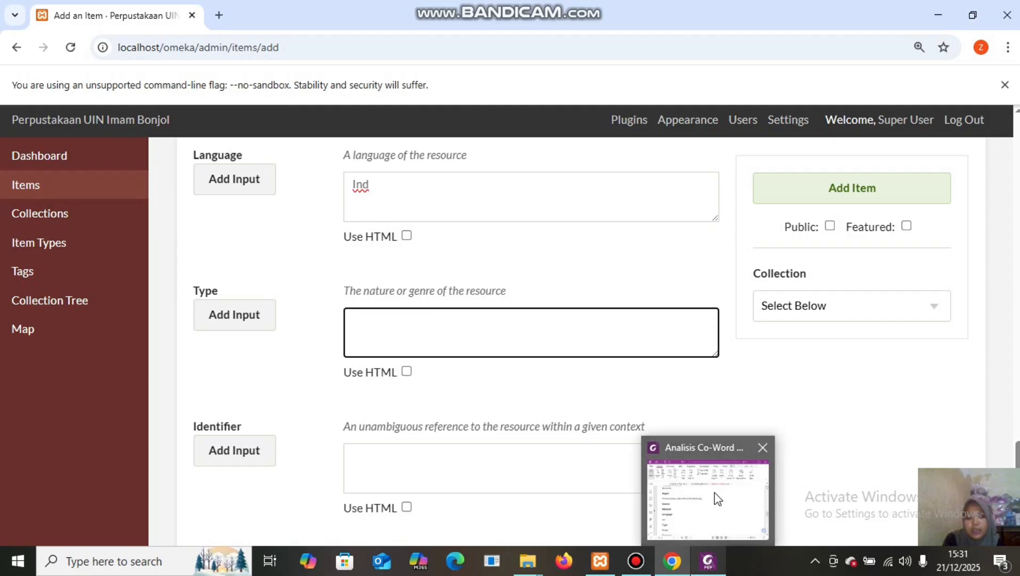
pyautogui.click(711, 512)
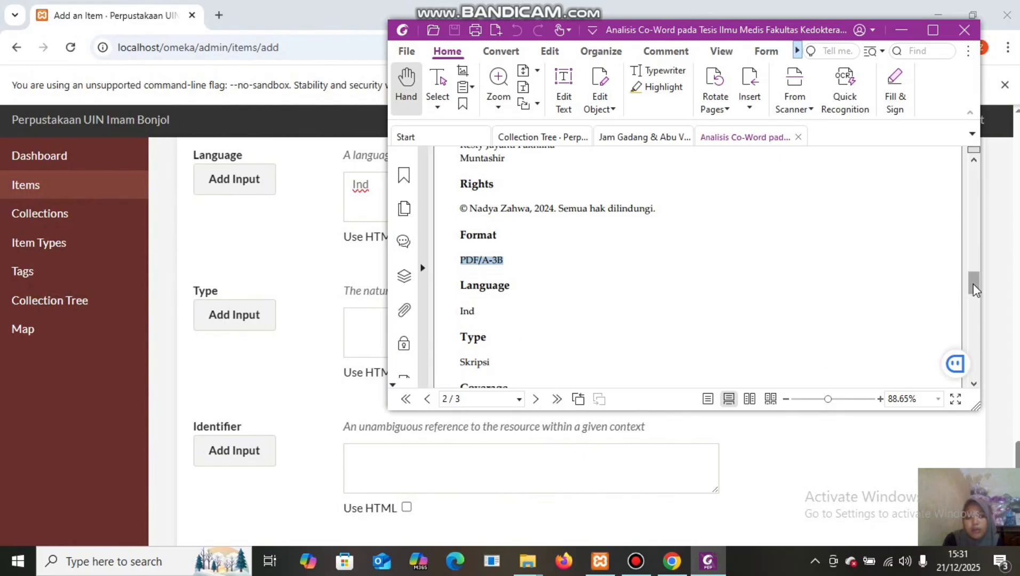
pyautogui.moveTo(973, 285); pyautogui.dragTo(981, 302)
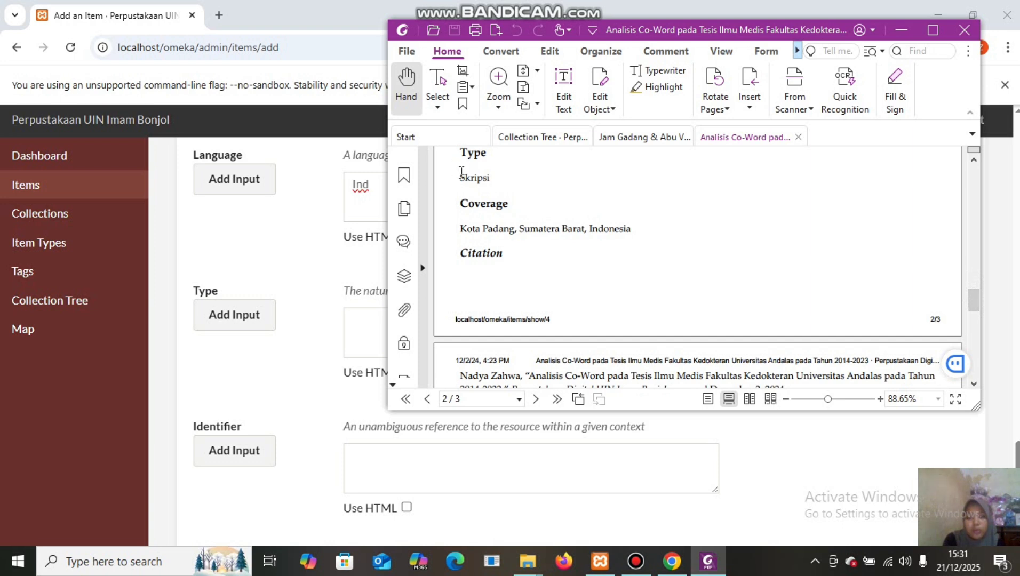
pyautogui.moveTo(461, 174); pyautogui.dragTo(495, 176)
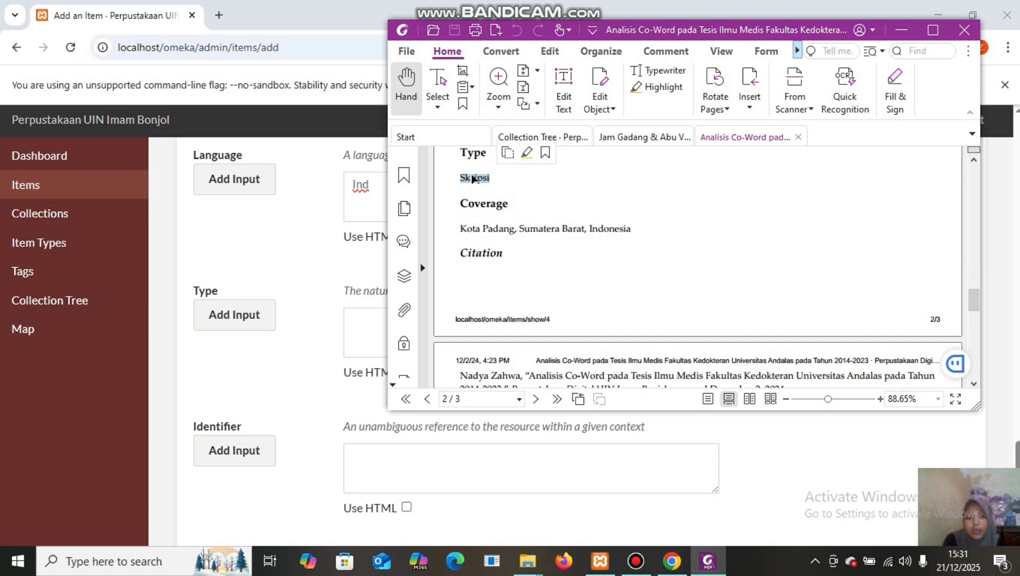
pyautogui.rightClick(473, 181)
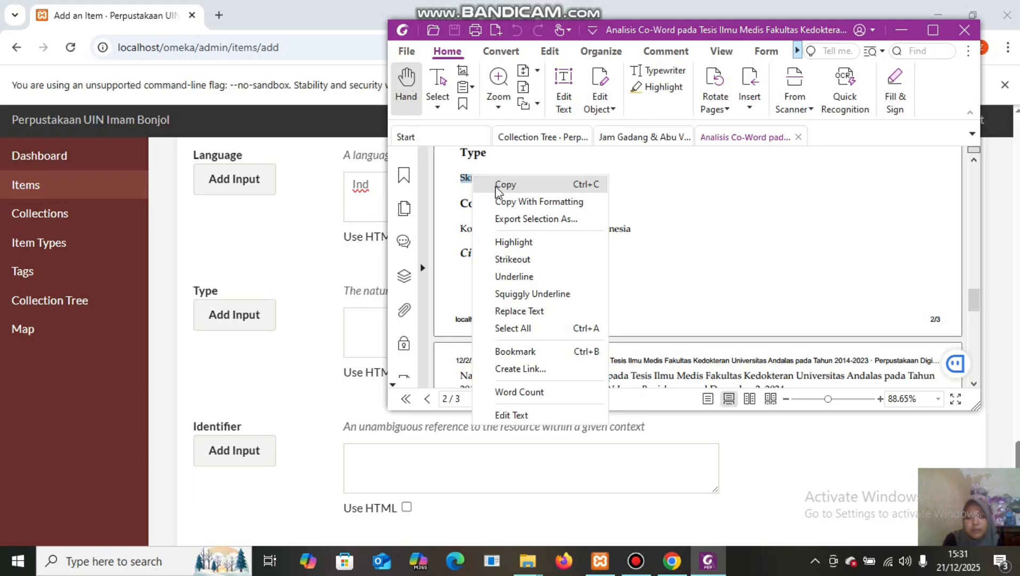
pyautogui.click(496, 186)
pyautogui.click(349, 316)
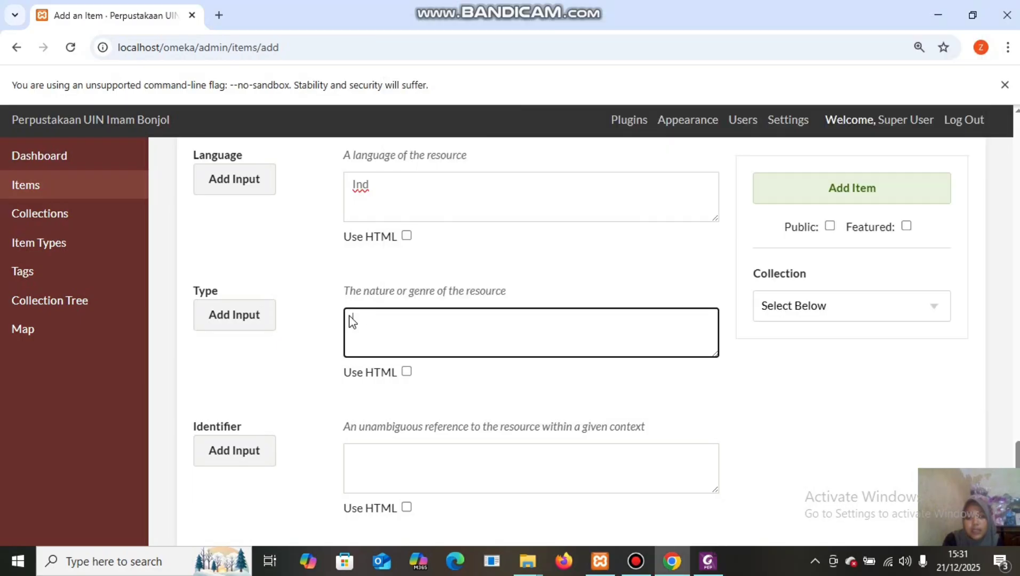
pyautogui.rightClick(350, 320)
pyautogui.click(385, 375)
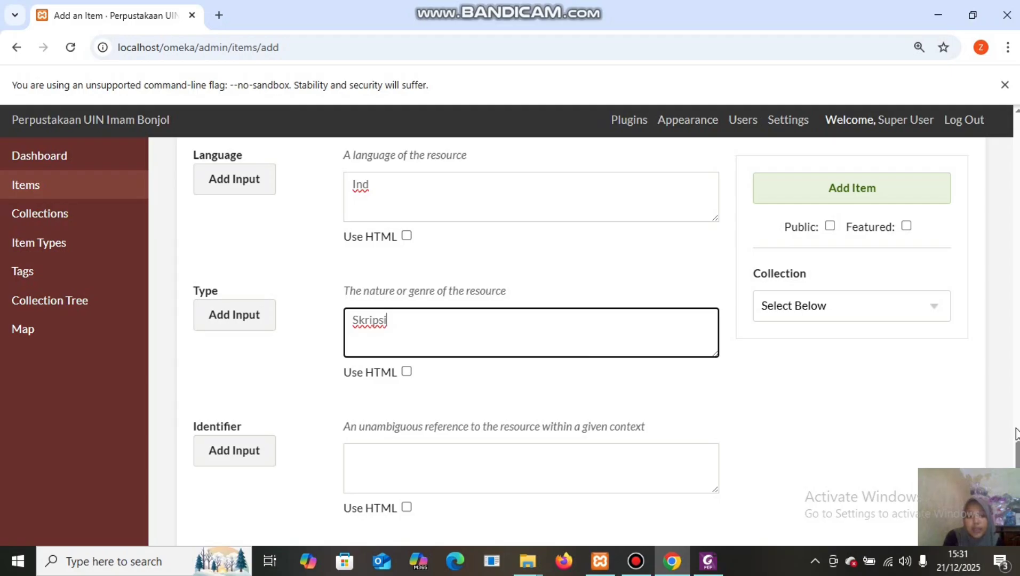
pyautogui.scroll(-5, 1016, 449)
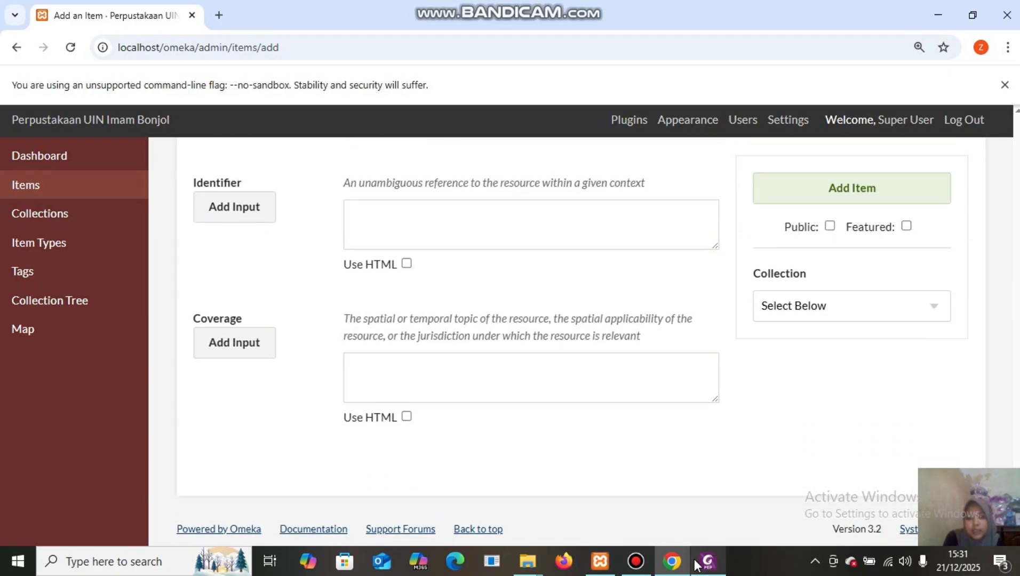
# Paste 'Kota Padang, Sumatera Barat, Indonesia' from the PDF into the Coverage field.
pyautogui.moveTo(707, 560)
pyautogui.click(693, 480)
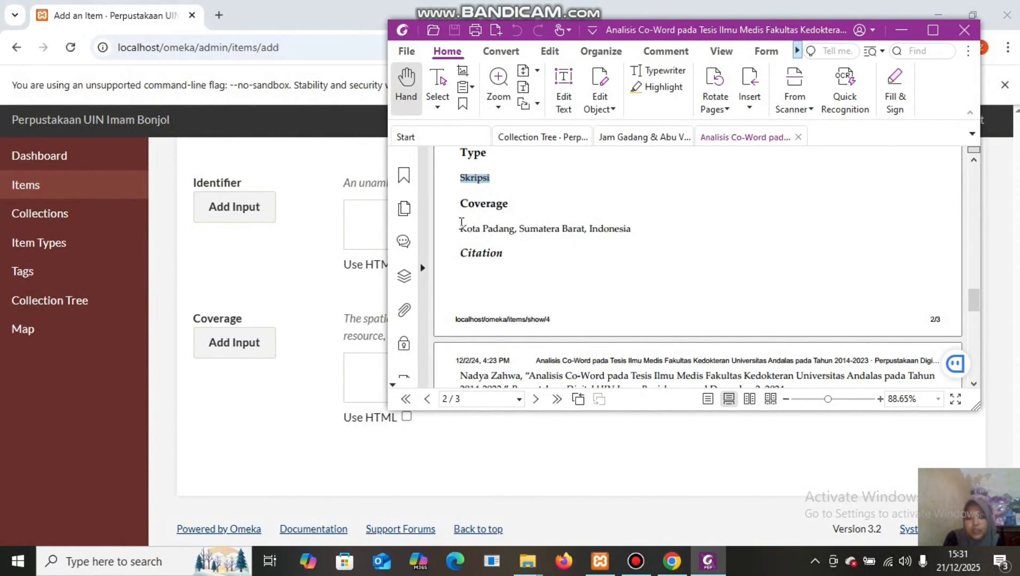
pyautogui.moveTo(462, 225); pyautogui.dragTo(577, 234)
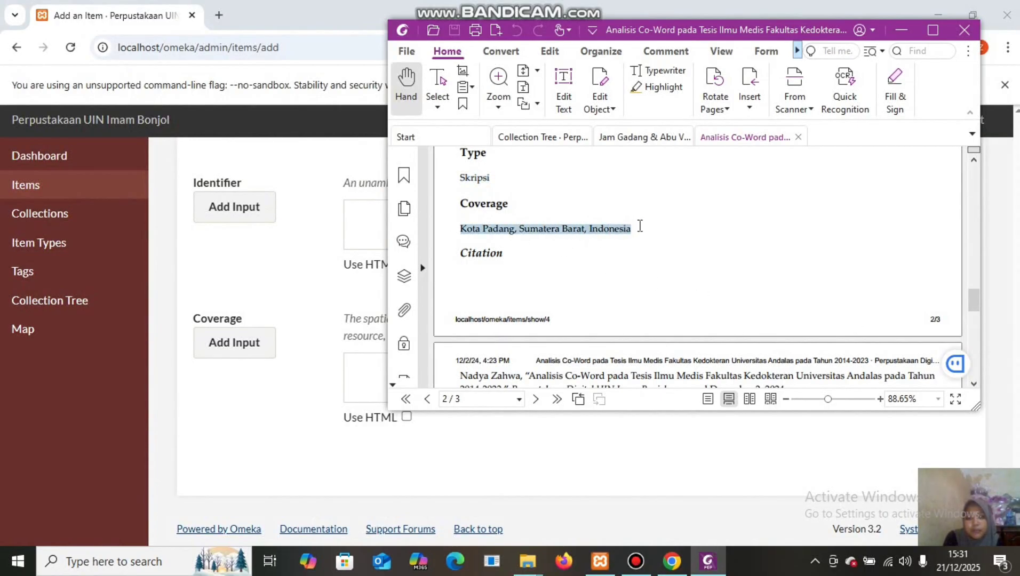
pyautogui.rightClick(611, 229)
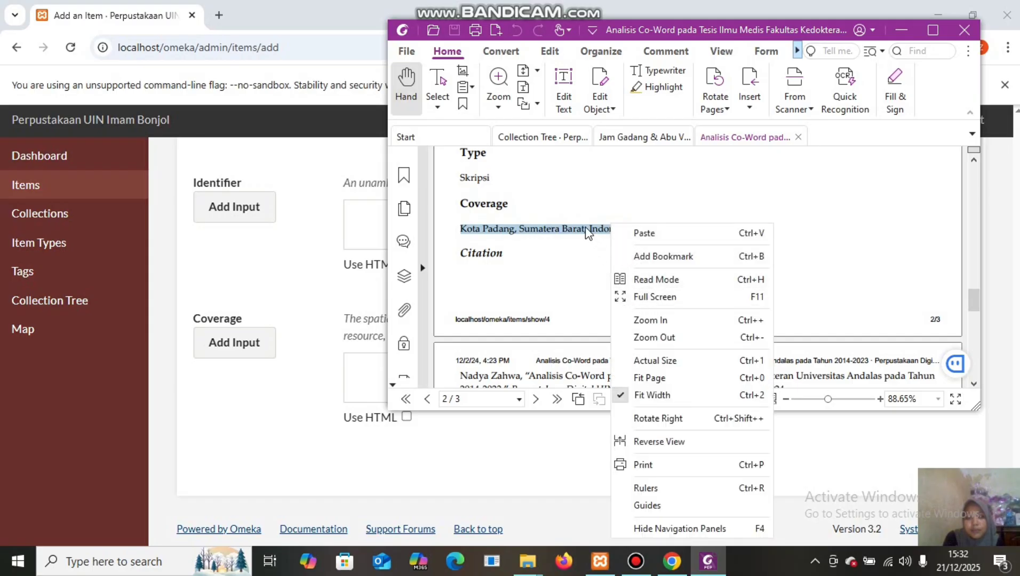
pyautogui.rightClick(588, 232)
pyautogui.click(619, 235)
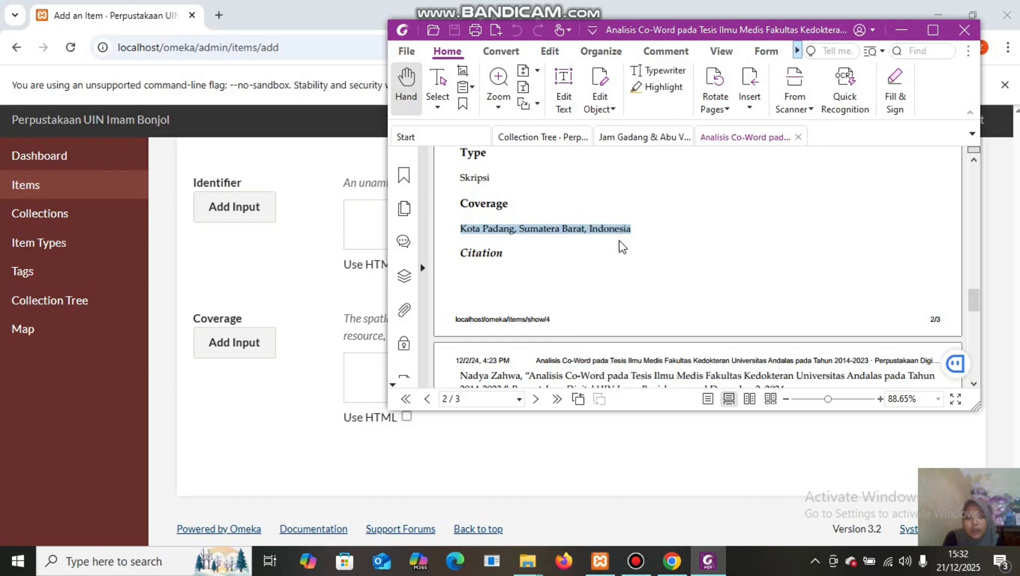
pyautogui.click(350, 368)
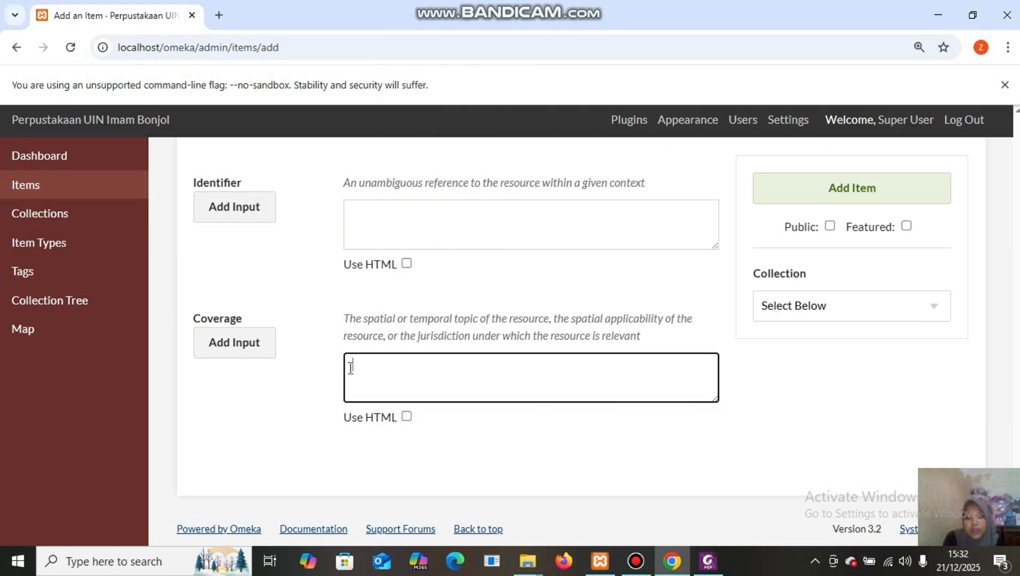
pyautogui.rightClick(350, 369)
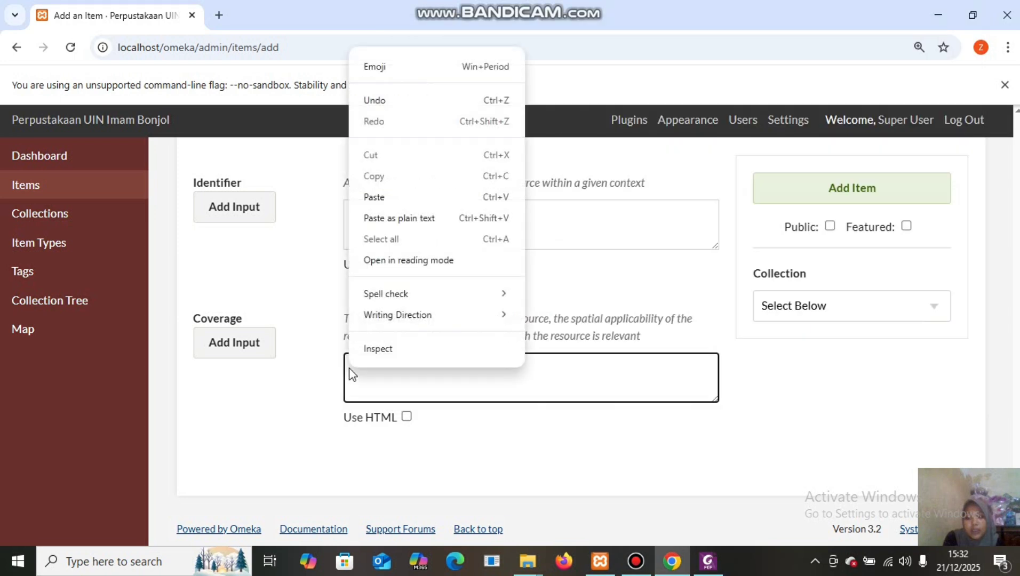
pyautogui.click(401, 201)
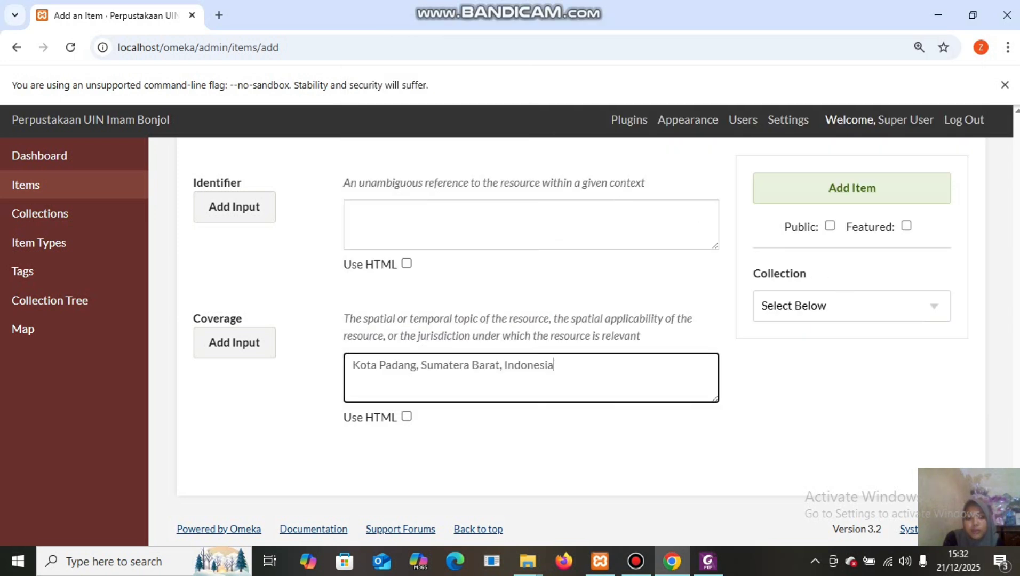
# Choose Text as the Item Type under Item Type Metadata.
pyautogui.scroll(7, 534, 341)
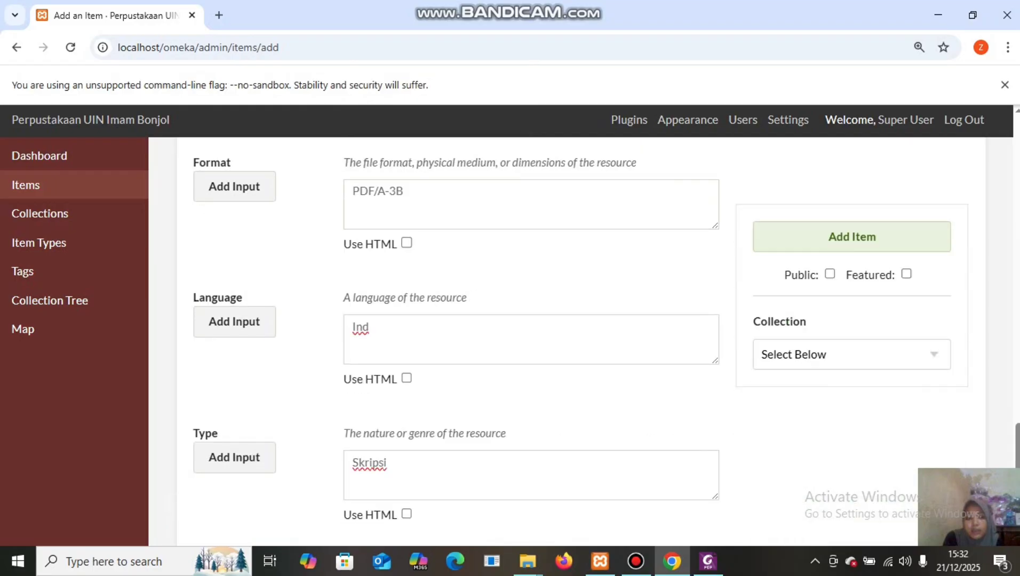
pyautogui.moveTo(1019, 431); pyautogui.dragTo(1012, 115)
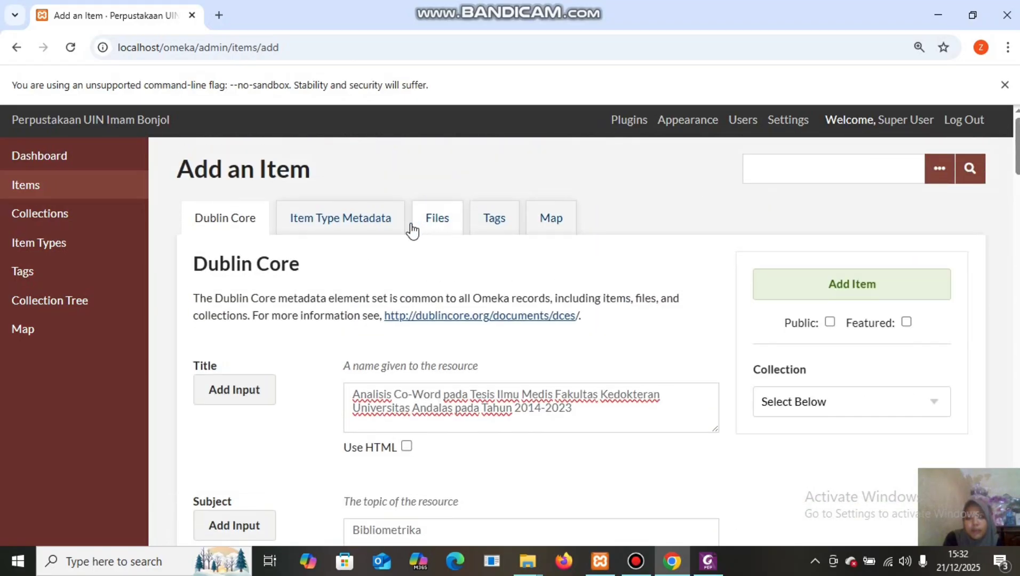
pyautogui.click(380, 224)
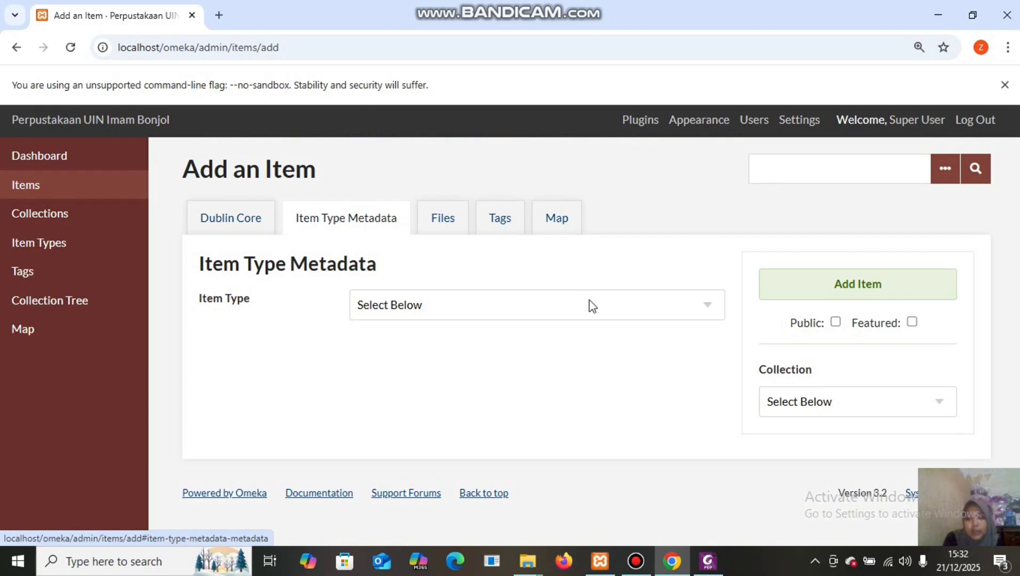
pyautogui.click(616, 315)
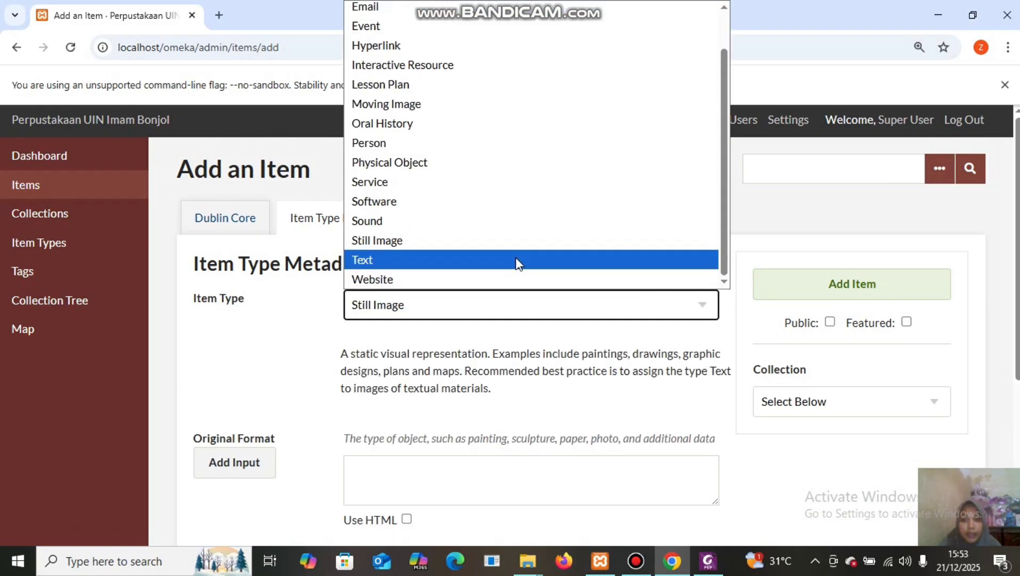
pyautogui.click(517, 260)
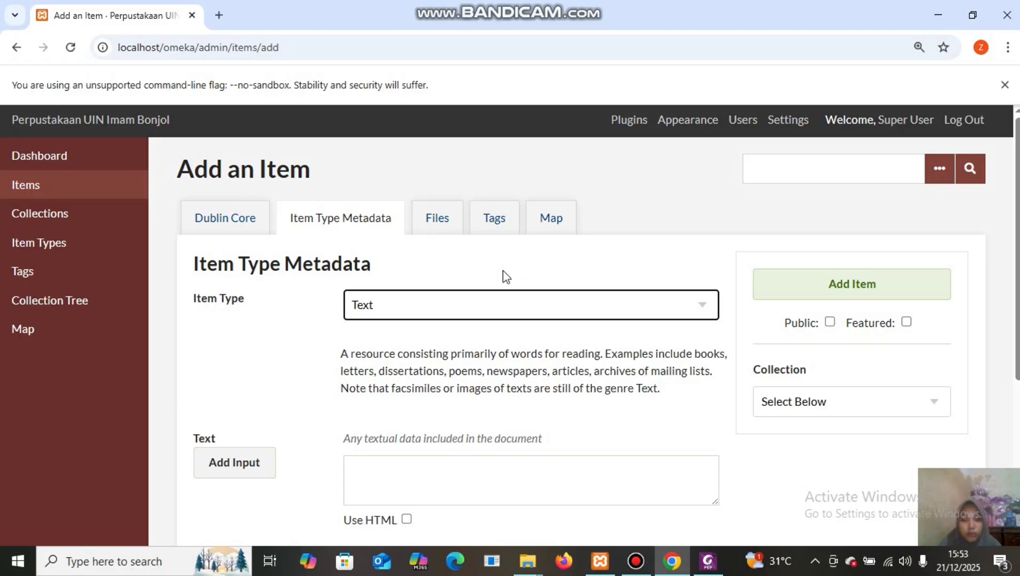
pyautogui.click(438, 220)
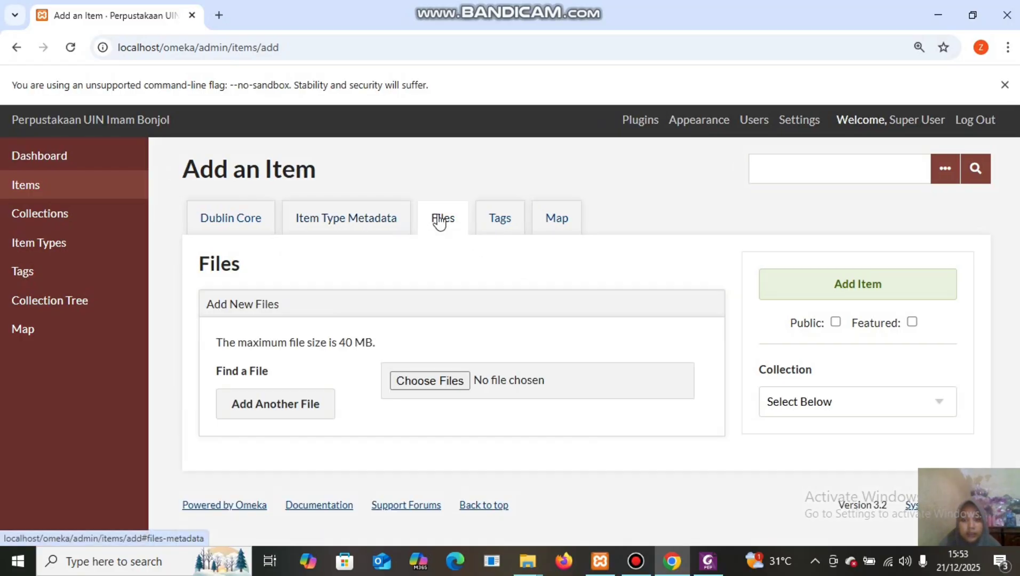
pyautogui.click(430, 381)
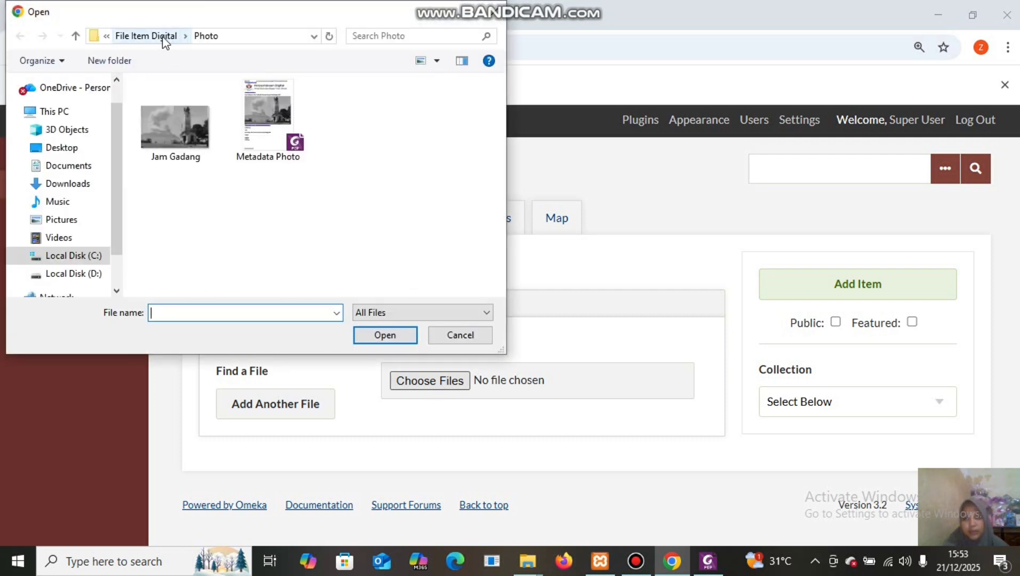
pyautogui.click(163, 37)
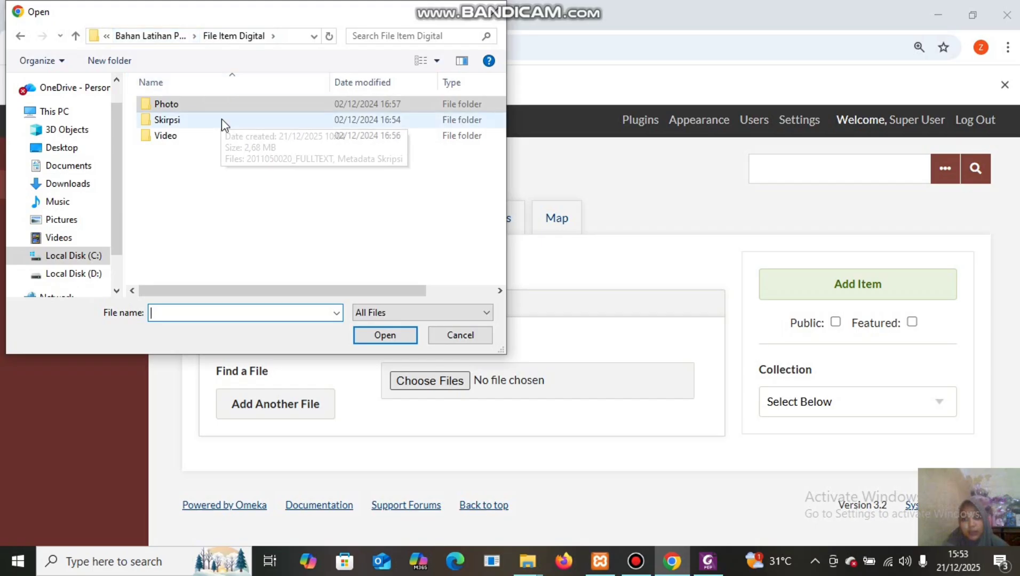
pyautogui.doubleClick(221, 120)
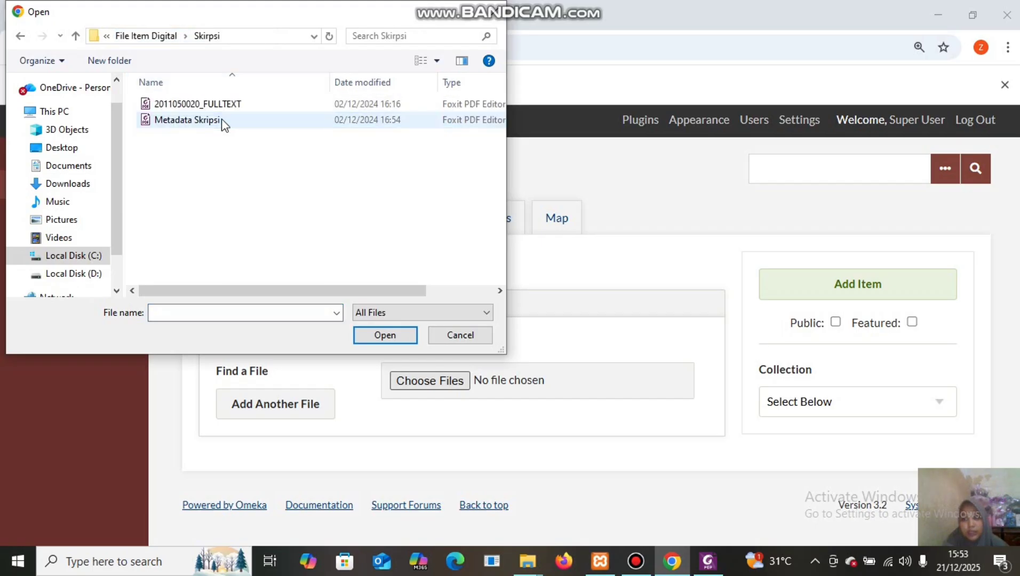
pyautogui.click(243, 108)
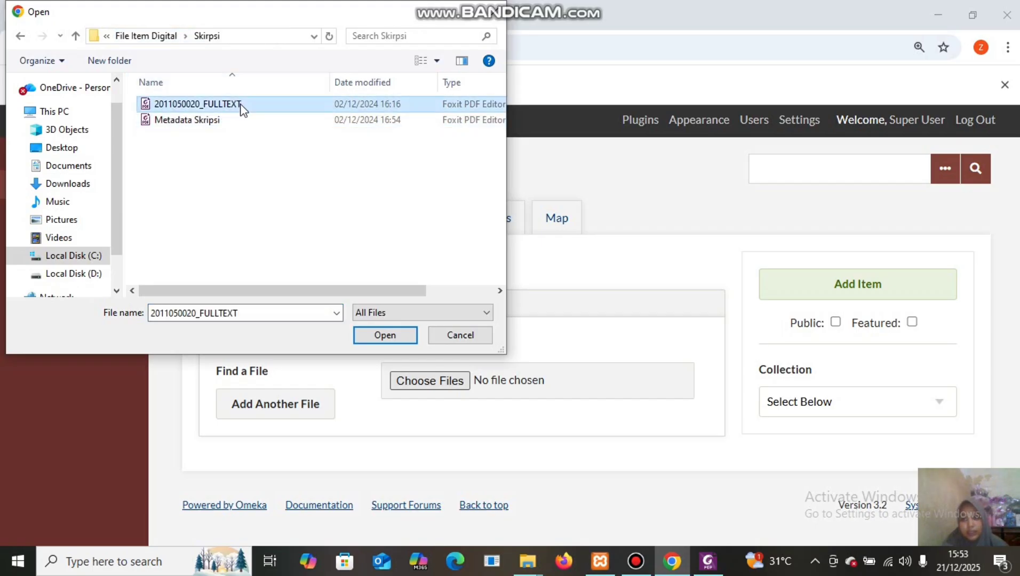
pyautogui.click(386, 330)
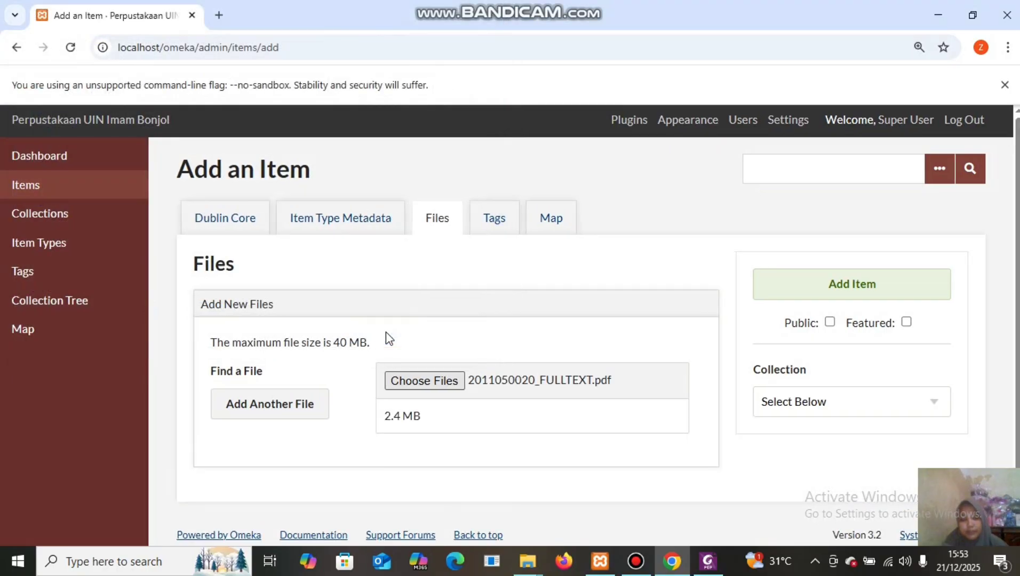
# Put the thesis item in the perpustakaan & ilmu informasi islam collection, make it public, save it.
pyautogui.click(544, 224)
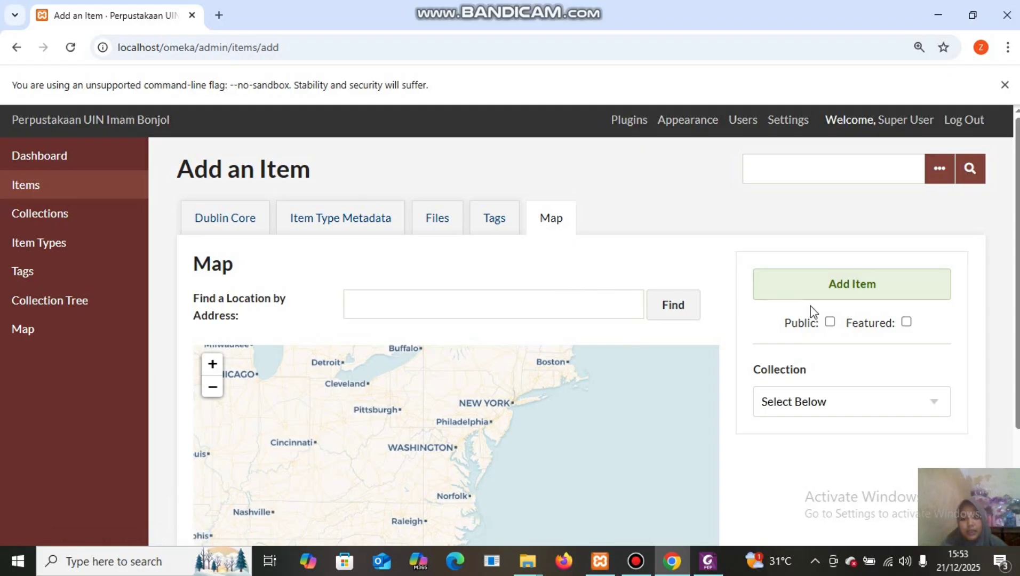
pyautogui.click(925, 406)
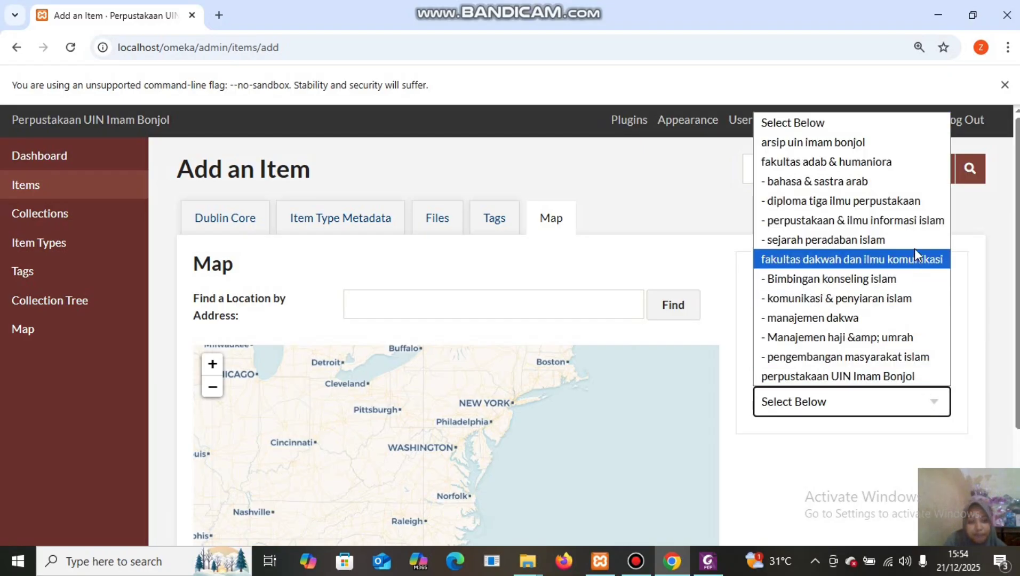
pyautogui.click(927, 220)
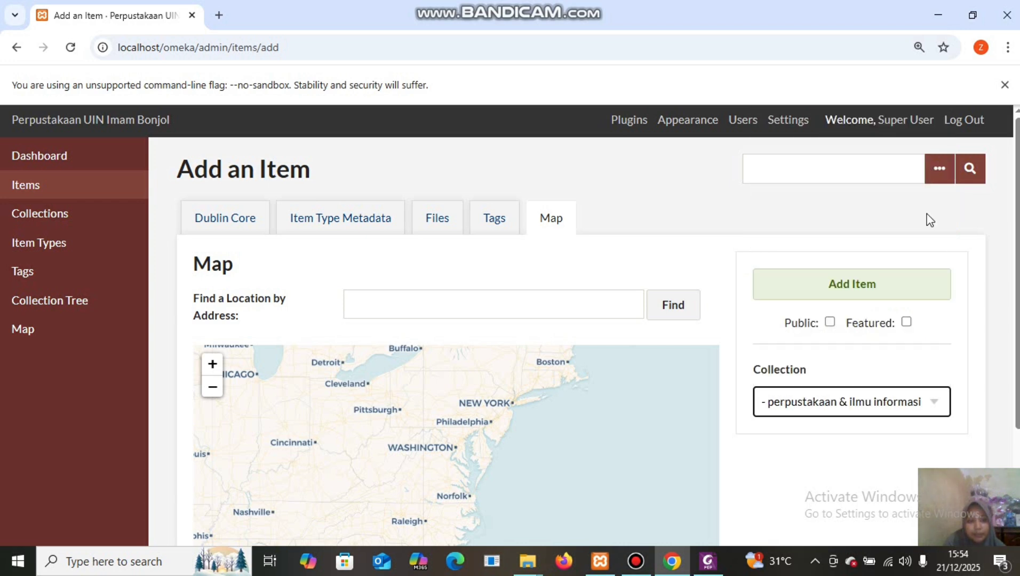
pyautogui.click(829, 322)
pyautogui.click(861, 288)
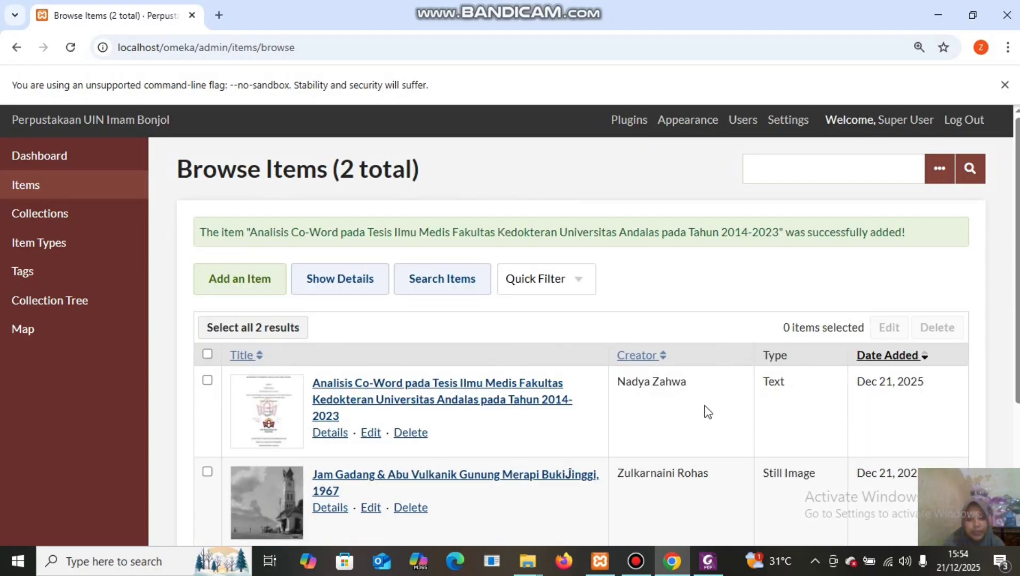
# Start a new blank item and bring the Skirpsi folder window forward.
pyautogui.click(245, 291)
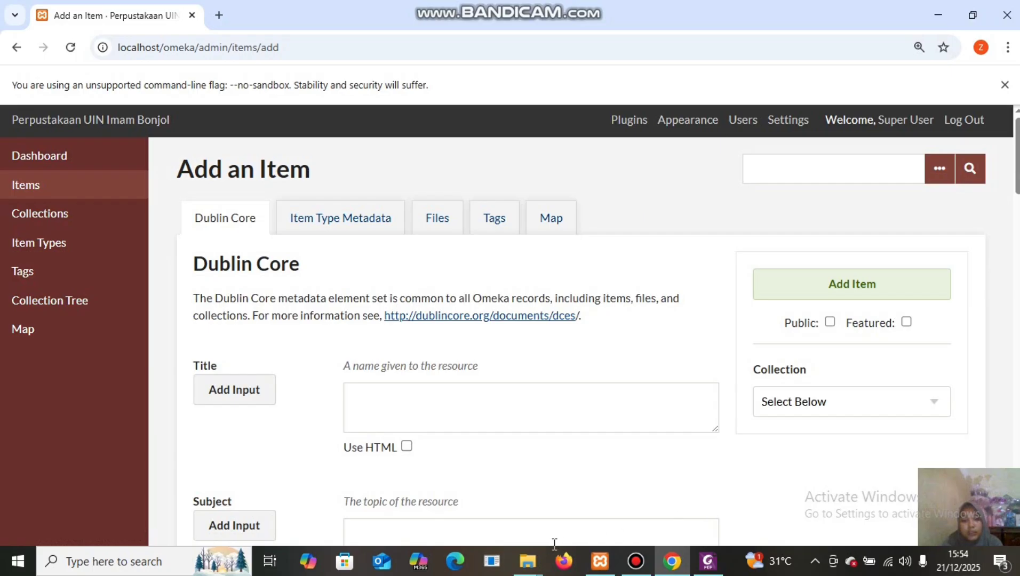
pyautogui.moveTo(528, 560)
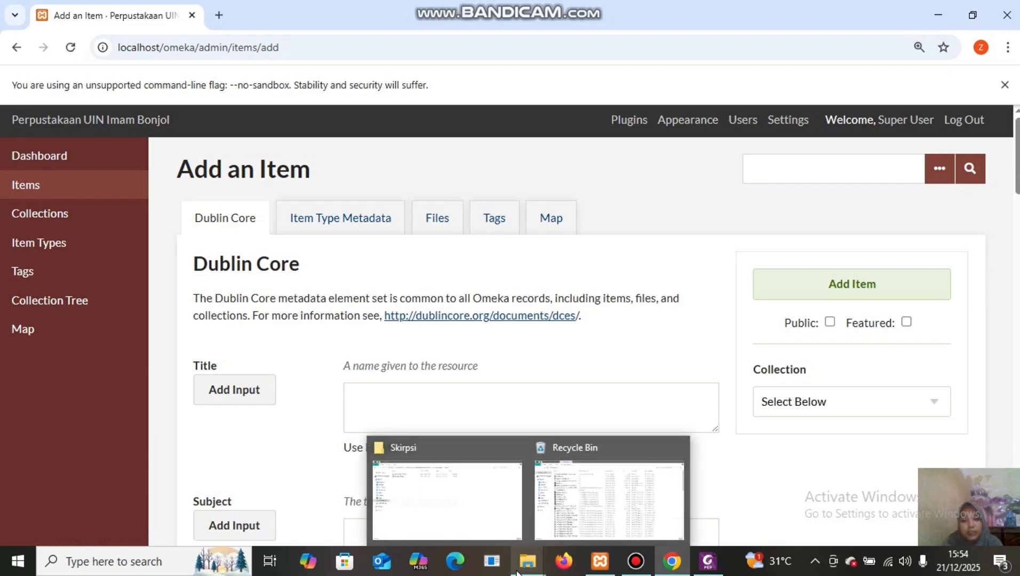
pyautogui.click(477, 472)
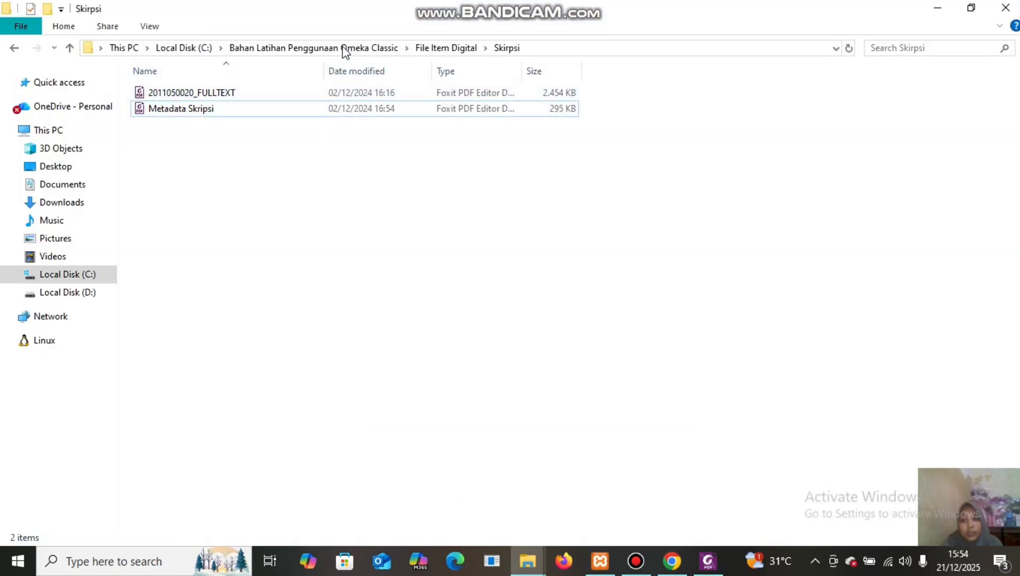
# Open the Metadata Video PDF from the Video folder under File Item Digital.
pyautogui.click(449, 49)
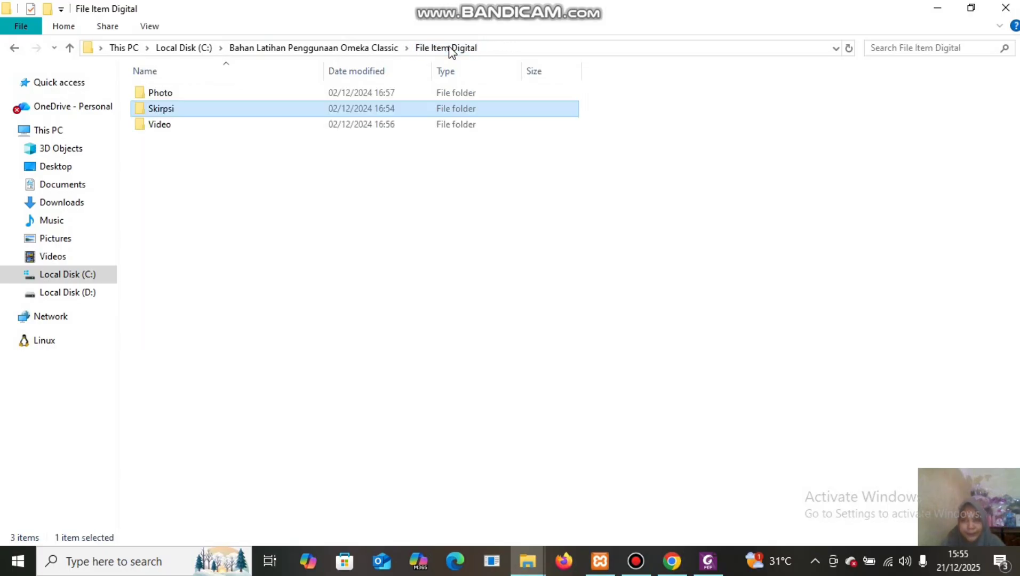
pyautogui.doubleClick(319, 127)
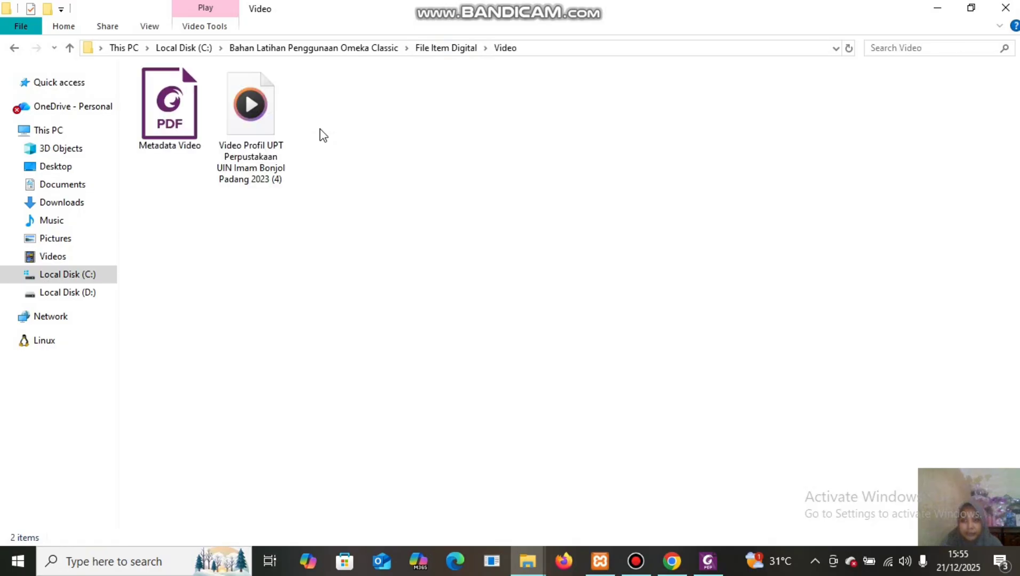
pyautogui.click(171, 112)
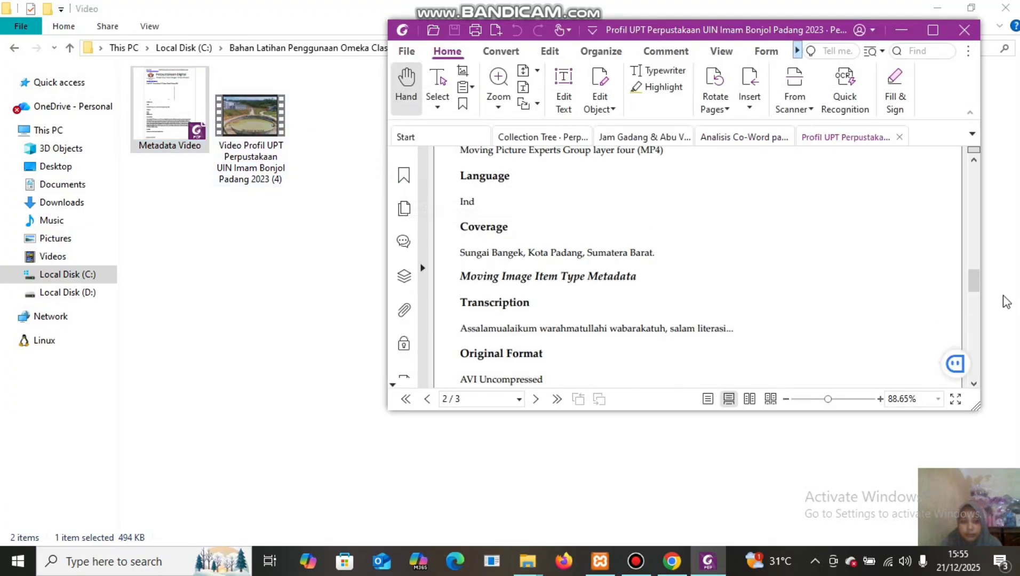
pyautogui.moveTo(974, 286); pyautogui.dragTo(971, 204)
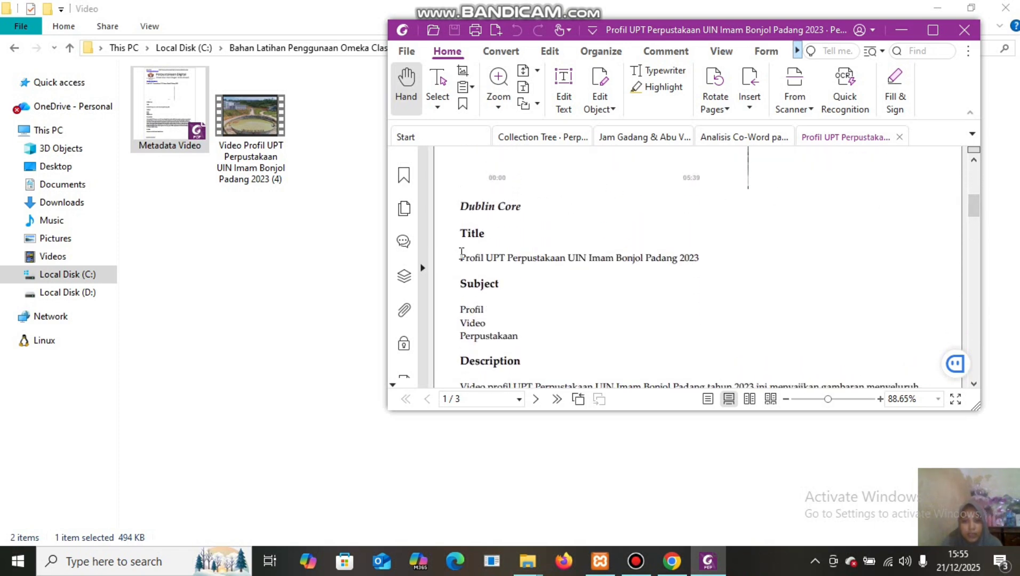
# Copy the title 'Profil UPT Perpustakaan UIN Imam Bonjol Padang 2023' from the metadata PDF.
pyautogui.moveTo(461, 253); pyautogui.dragTo(707, 257)
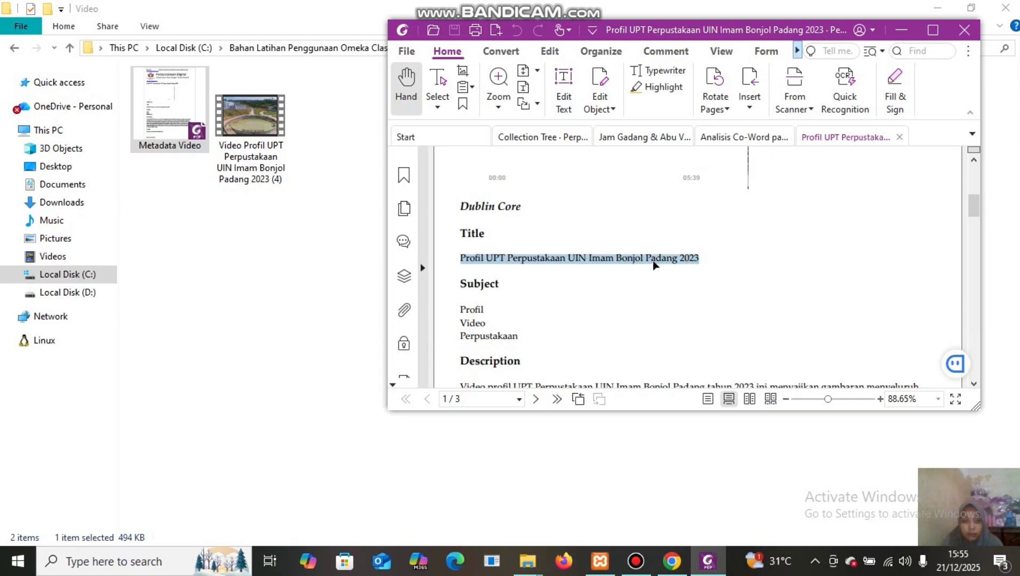
pyautogui.rightClick(654, 264)
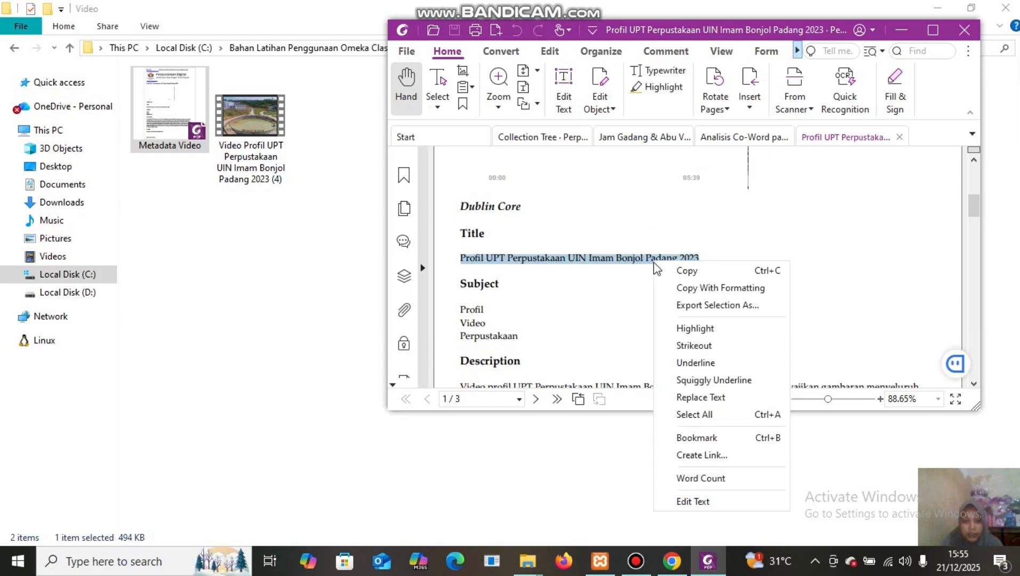
pyautogui.click(686, 274)
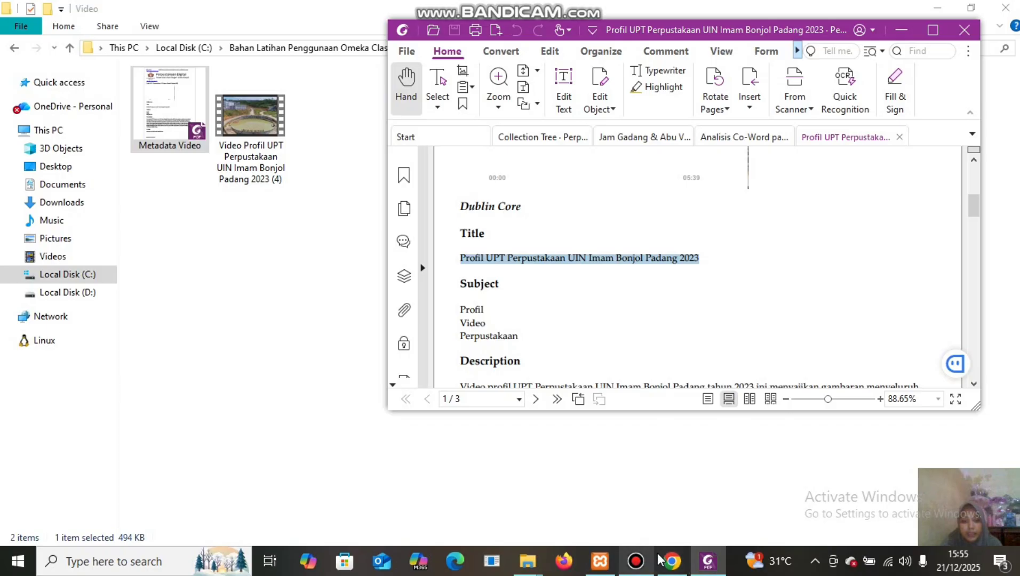
pyautogui.moveTo(670, 560)
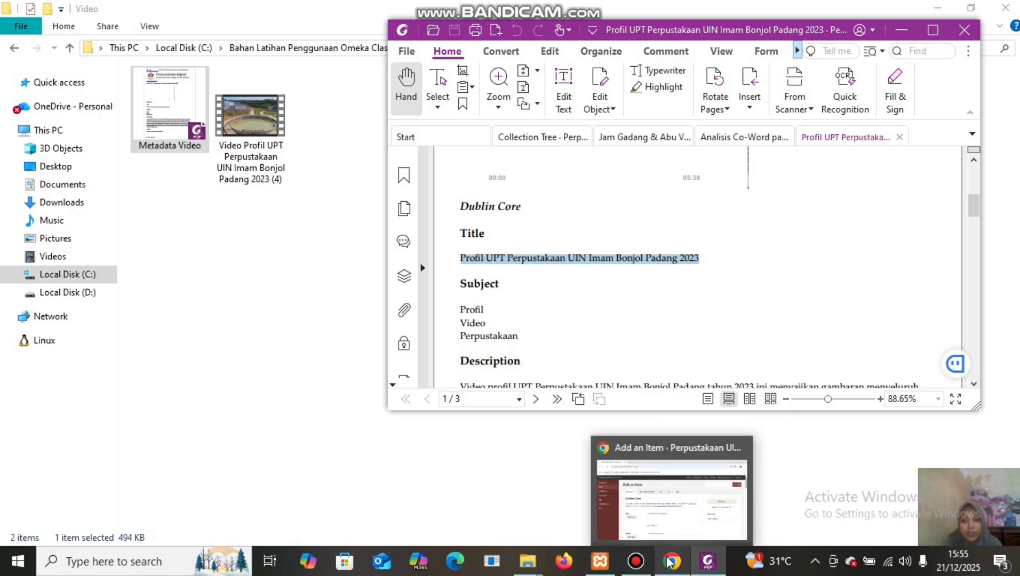
pyautogui.click(664, 495)
# Paste 'Profil UPT Perpustakaan UIN Imam Bonjol Padang 2023' into the new item's Title field.
pyautogui.click(407, 392)
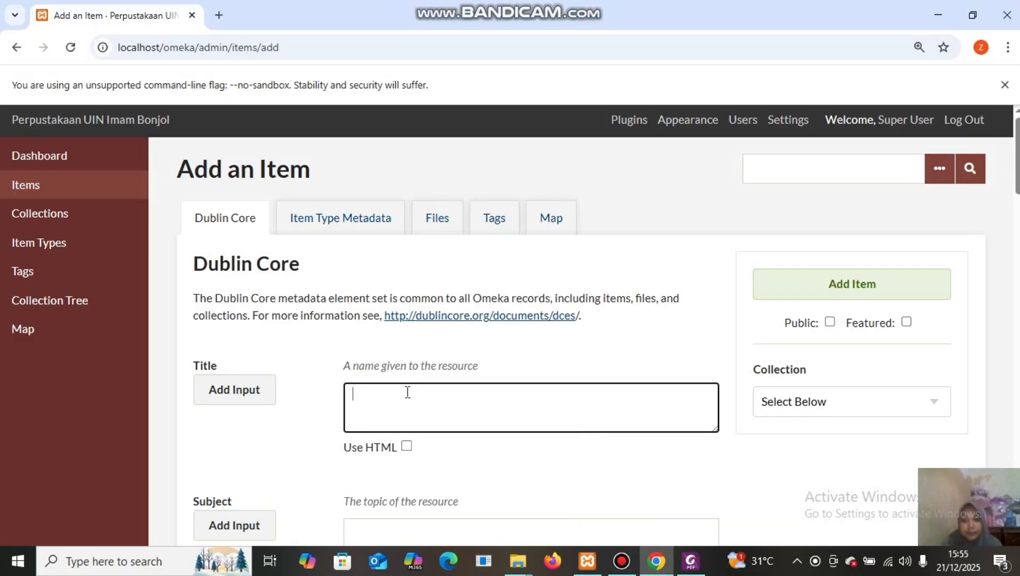
pyautogui.rightClick(406, 392)
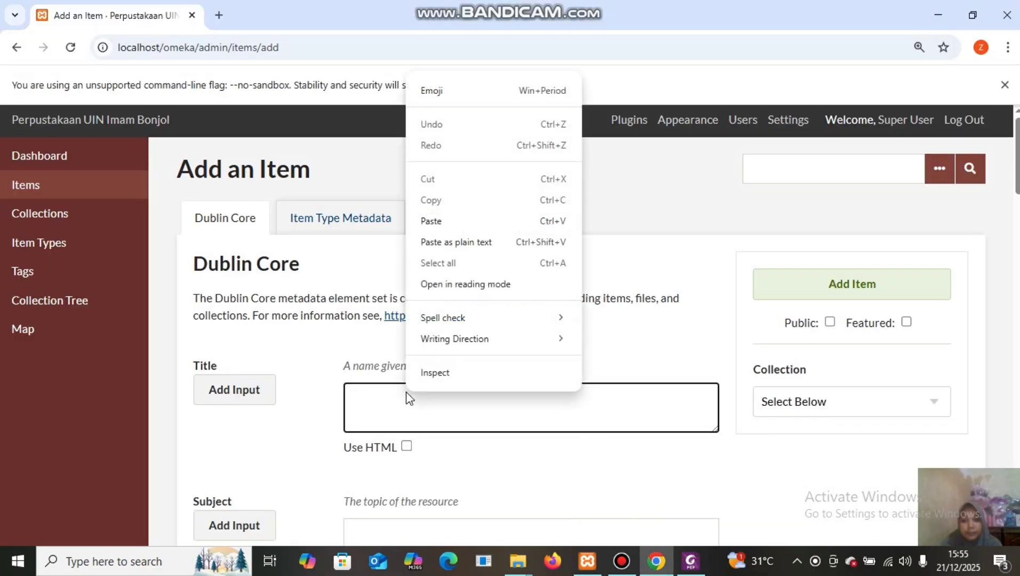
pyautogui.click(463, 221)
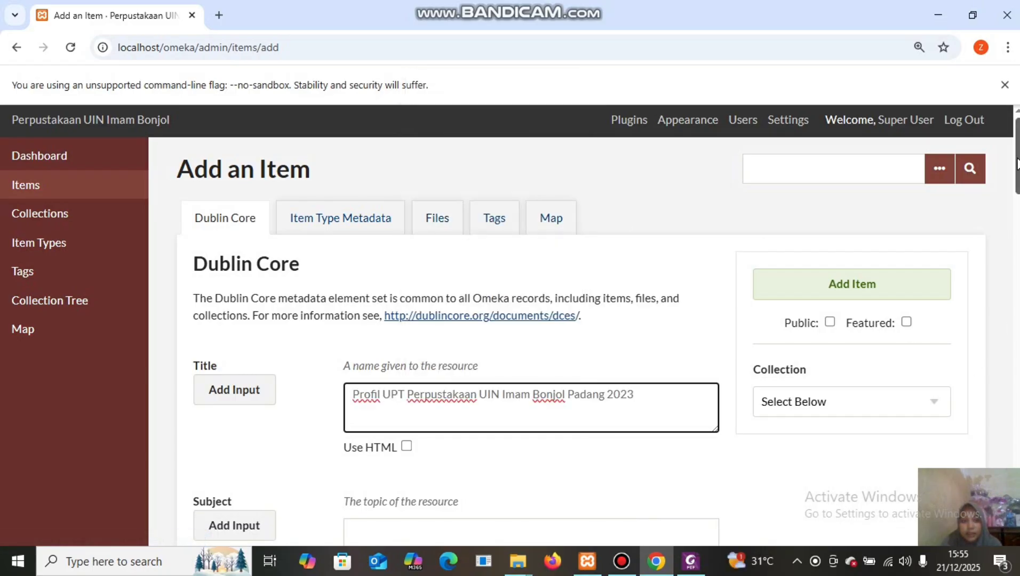
pyautogui.scroll(-6, 1016, 163)
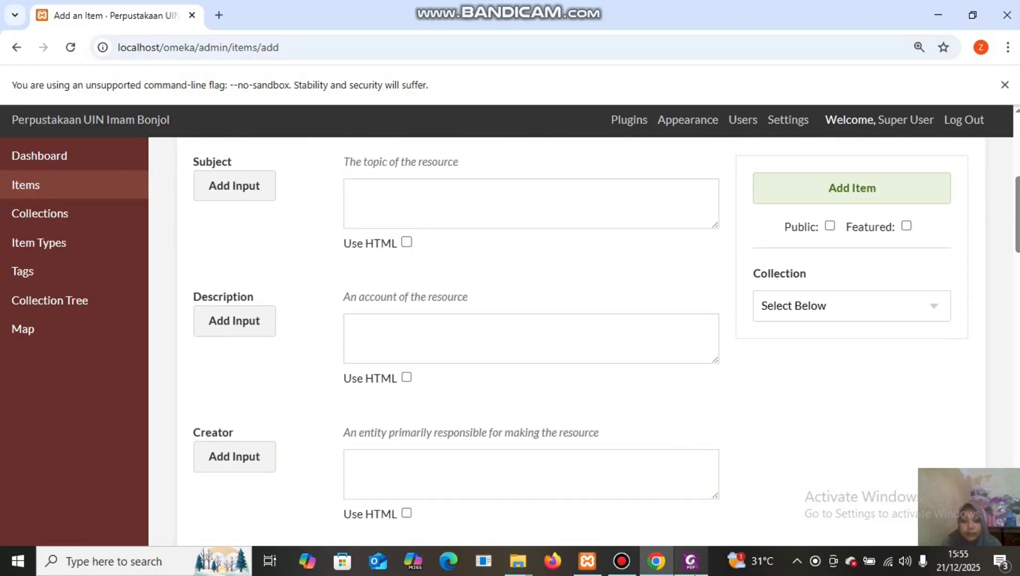
pyautogui.moveTo(691, 568)
pyautogui.click(679, 512)
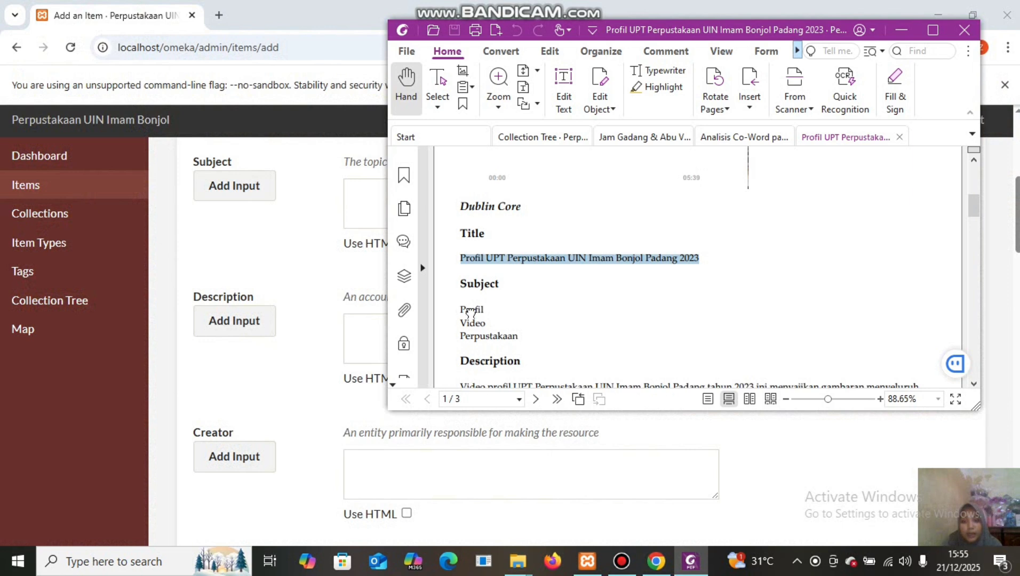
# Copy the three subject lines Profil, Video and Perpustakaan from the metadata PDF.
pyautogui.scroll(1, 496, 325)
pyautogui.moveTo(497, 327); pyautogui.dragTo(519, 246)
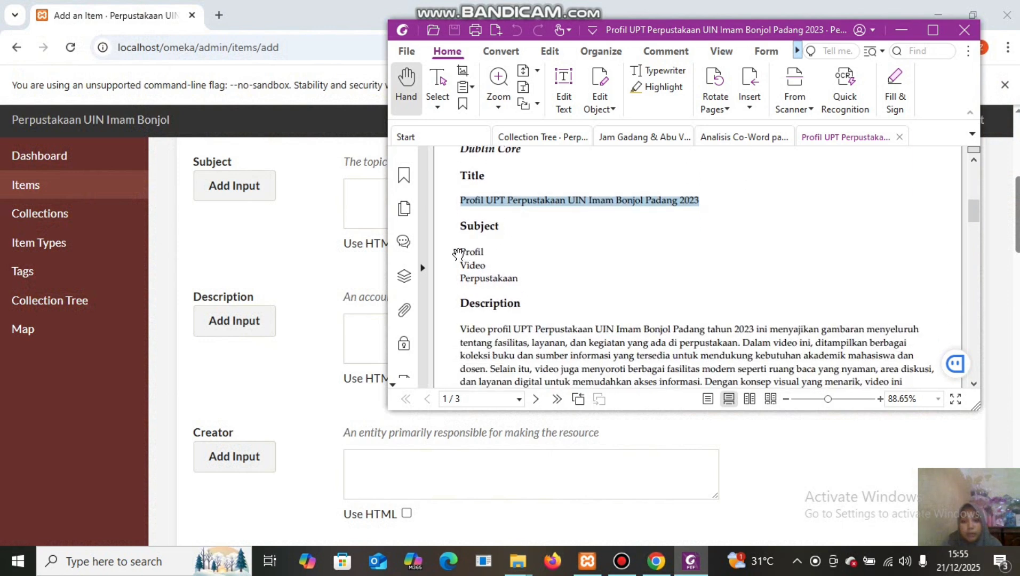
pyautogui.click(463, 247)
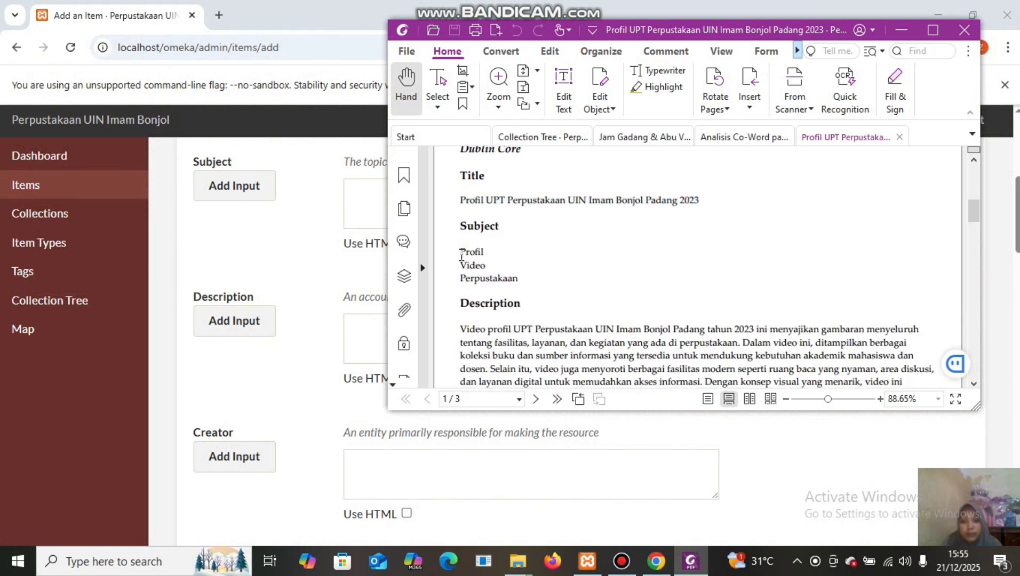
pyautogui.moveTo(461, 248); pyautogui.dragTo(523, 281)
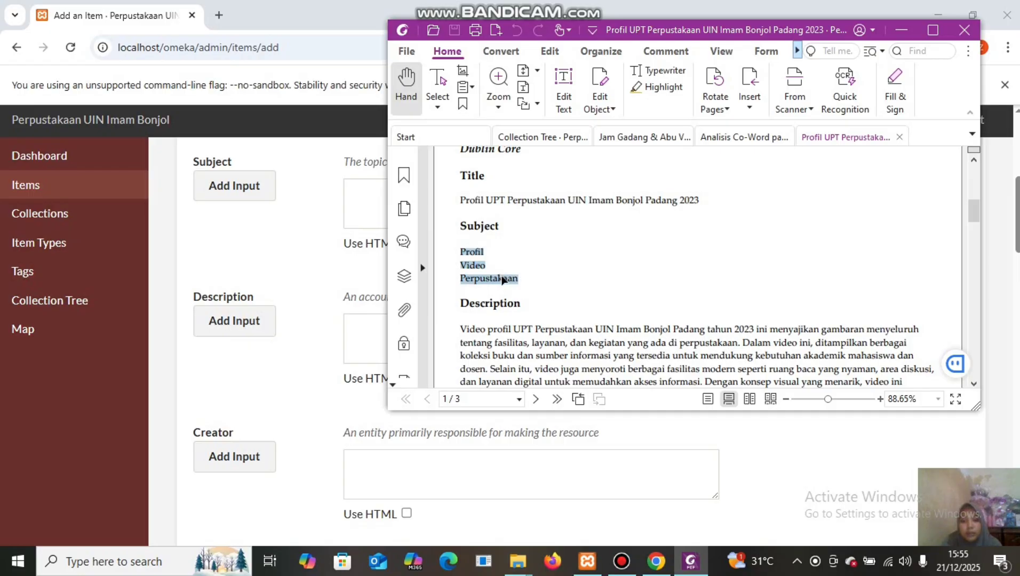
pyautogui.rightClick(502, 280)
pyautogui.click(528, 286)
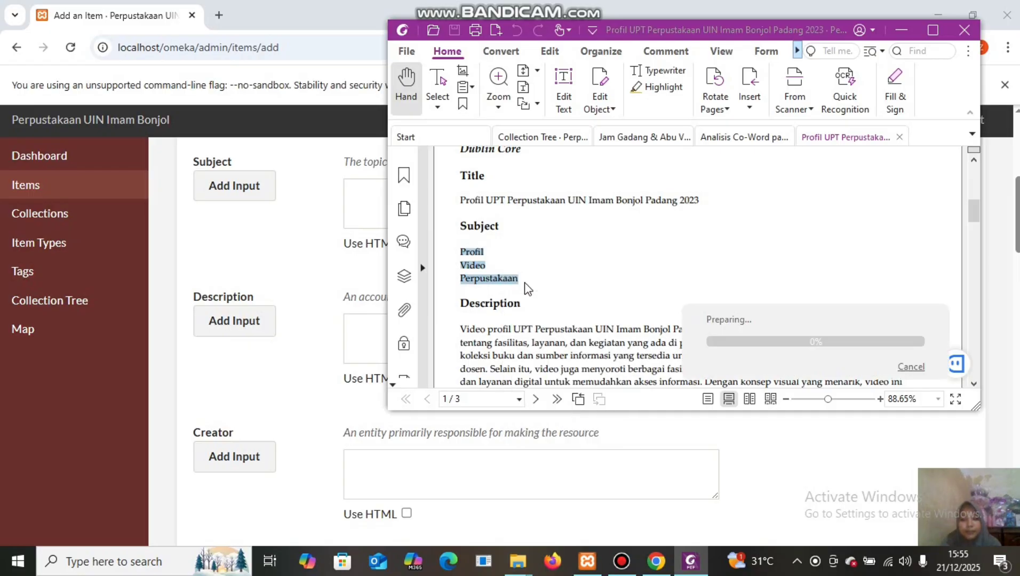
# Paste all three subject terms into the first Subject field.
pyautogui.click(362, 328)
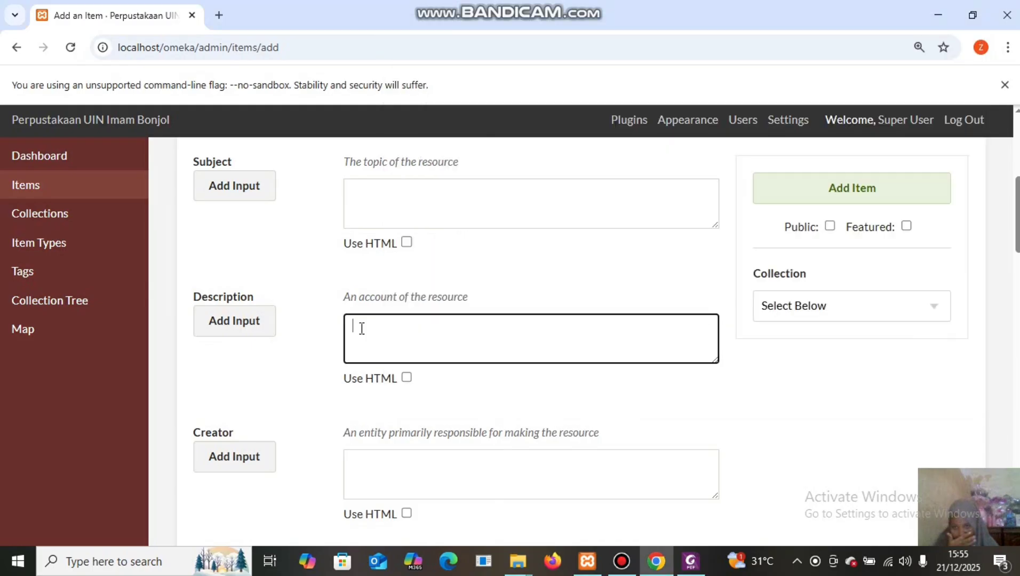
pyautogui.rightClick(360, 332)
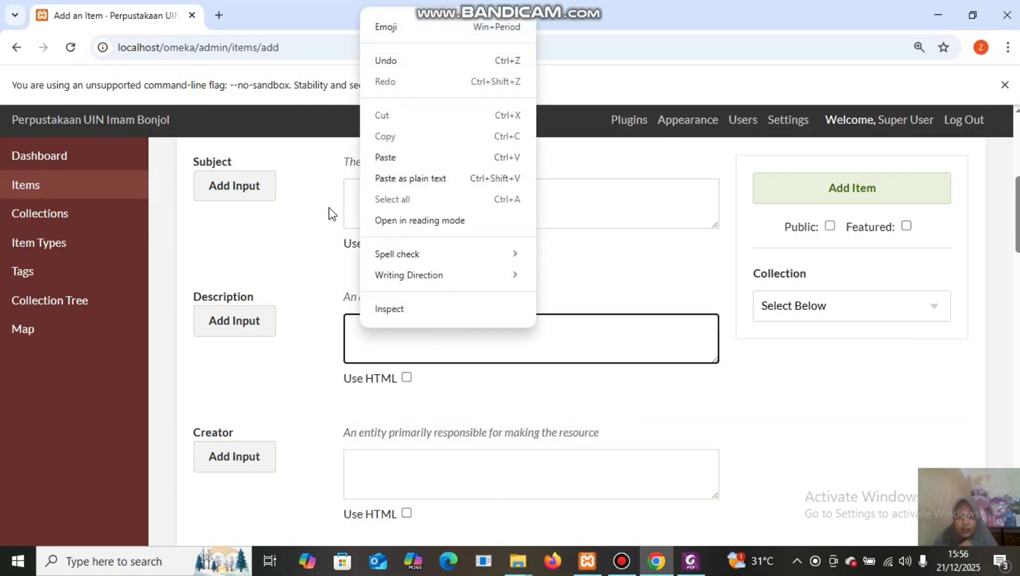
pyautogui.click(351, 192)
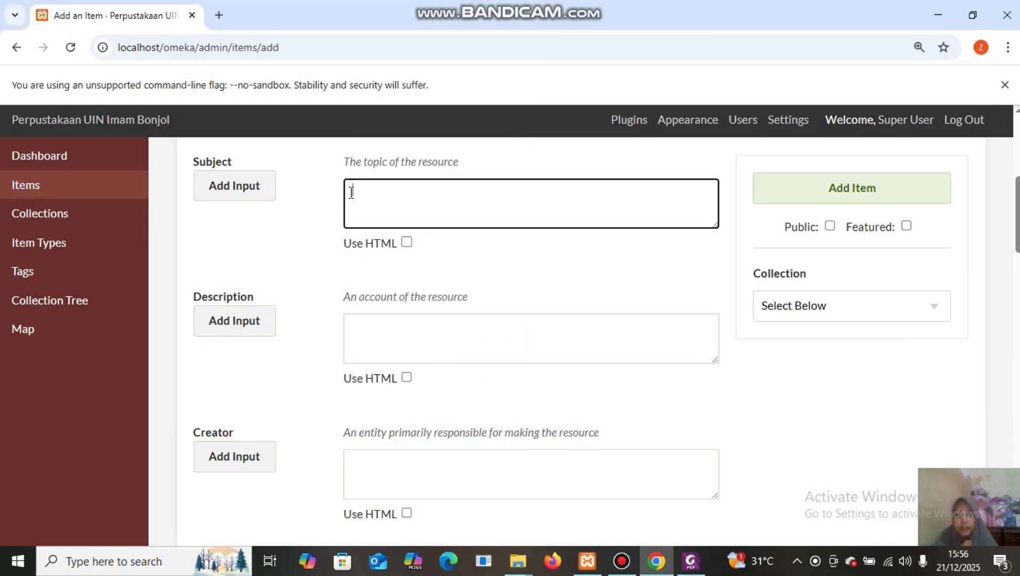
pyautogui.rightClick(352, 193)
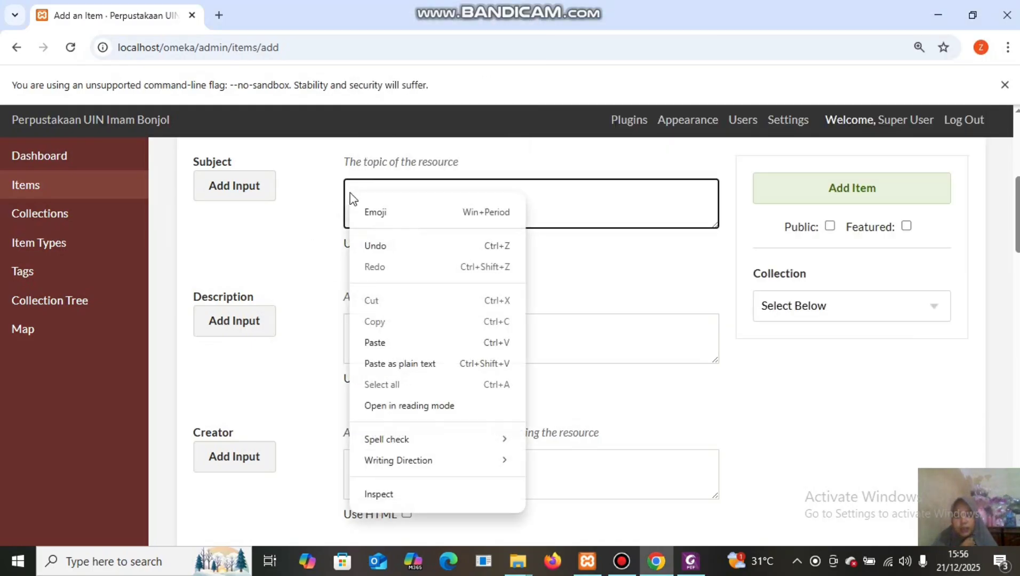
pyautogui.click(411, 342)
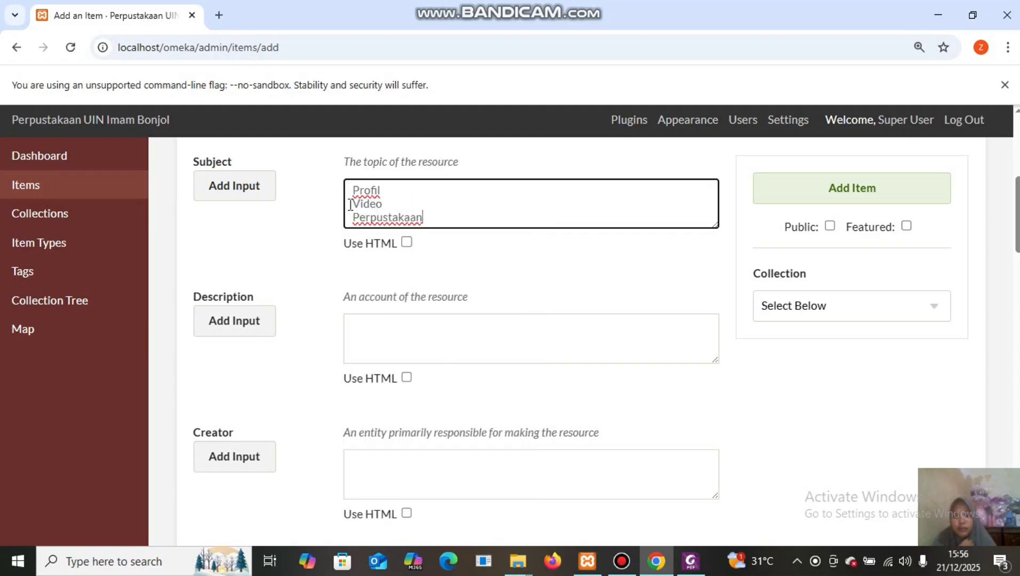
# Move Video and Perpustakaan into a second Subject entry, leaving Profil in the first.
pyautogui.moveTo(349, 203); pyautogui.dragTo(431, 217)
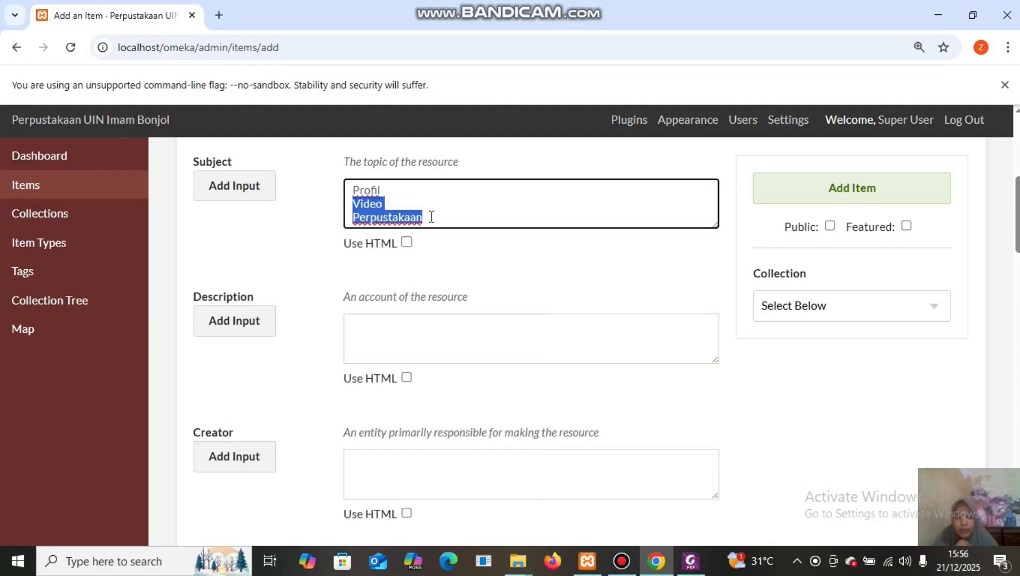
pyautogui.rightClick(396, 216)
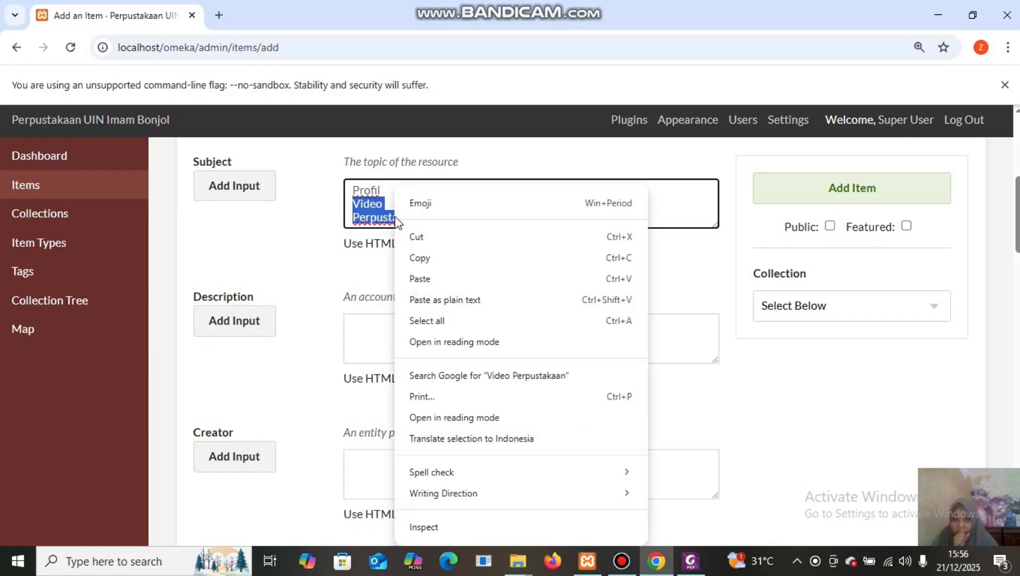
pyautogui.click(414, 237)
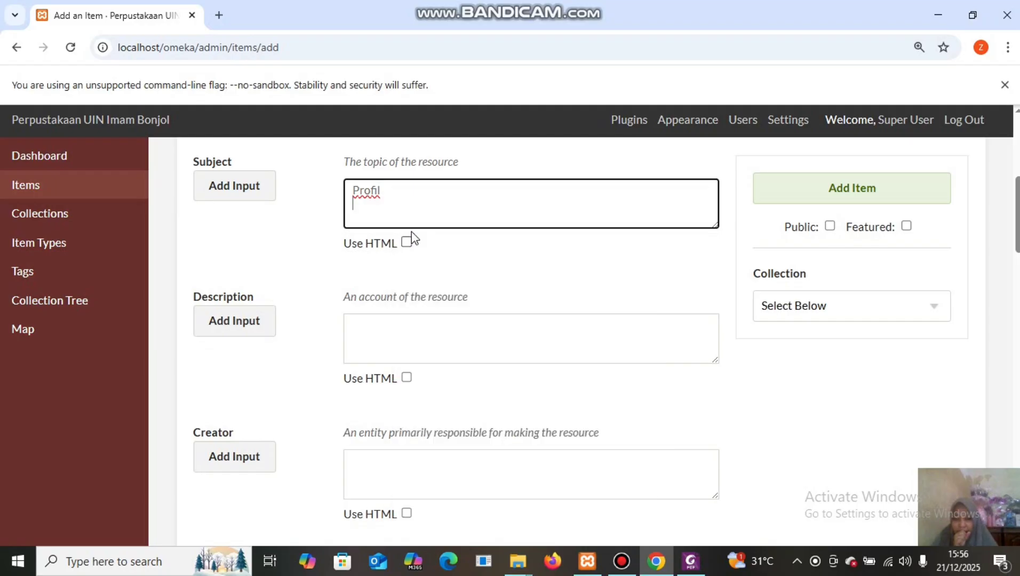
pyautogui.click(229, 194)
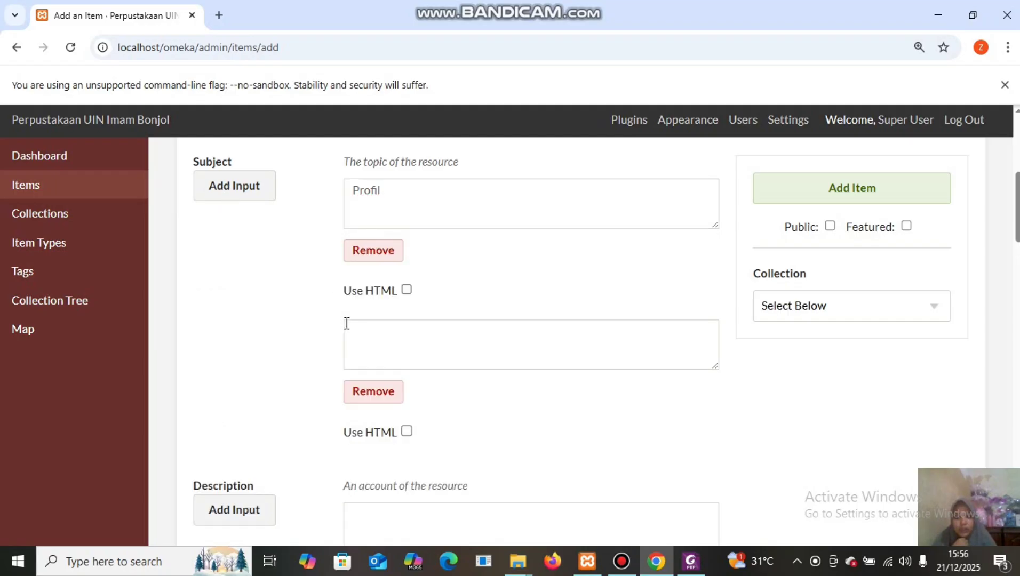
pyautogui.click(359, 335)
pyautogui.rightClick(357, 336)
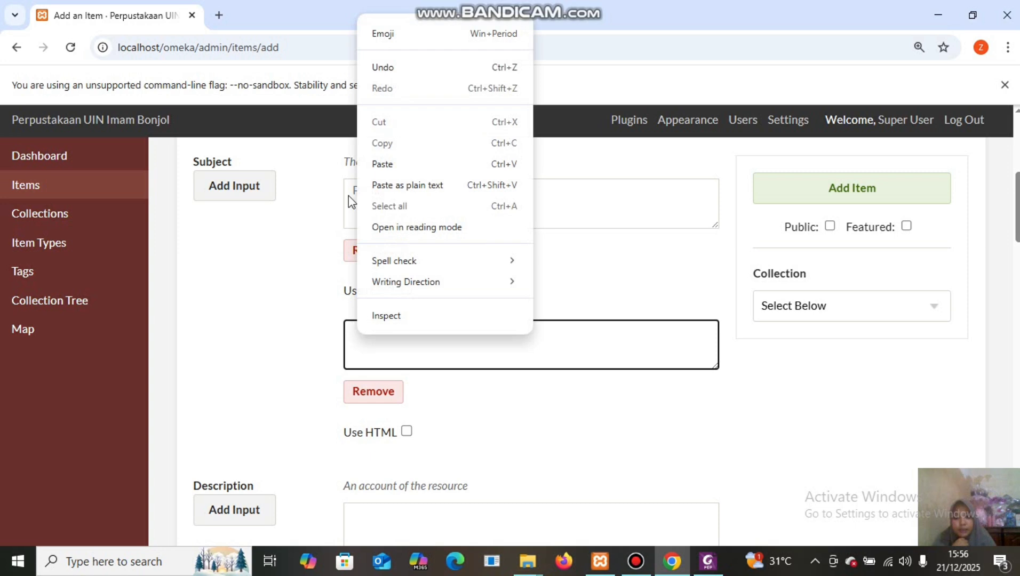
pyautogui.click(388, 164)
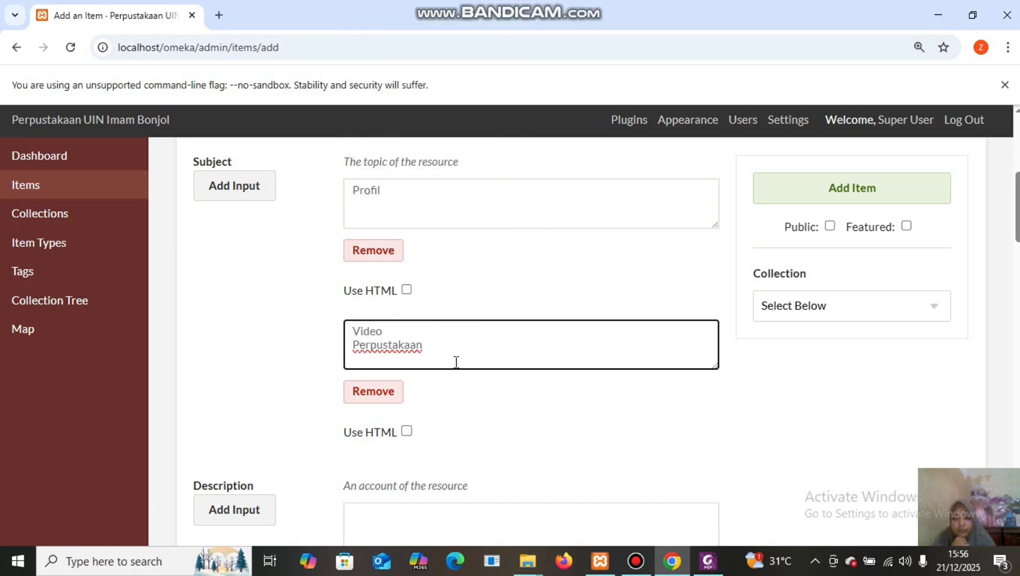
# Move Perpustakaan into a third Subject entry, leaving Video in the second.
pyautogui.moveTo(434, 344); pyautogui.dragTo(350, 347)
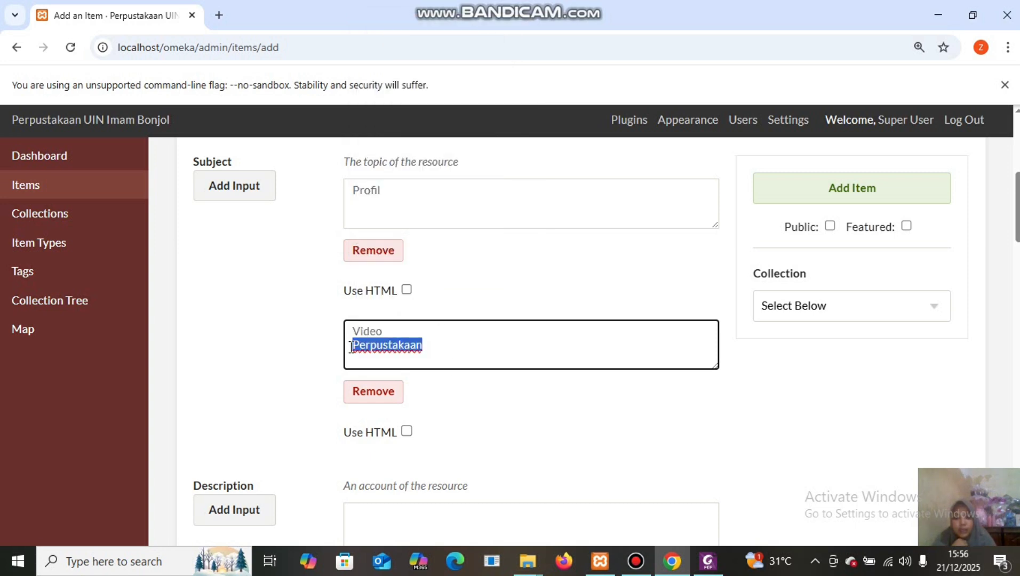
pyautogui.rightClick(383, 344)
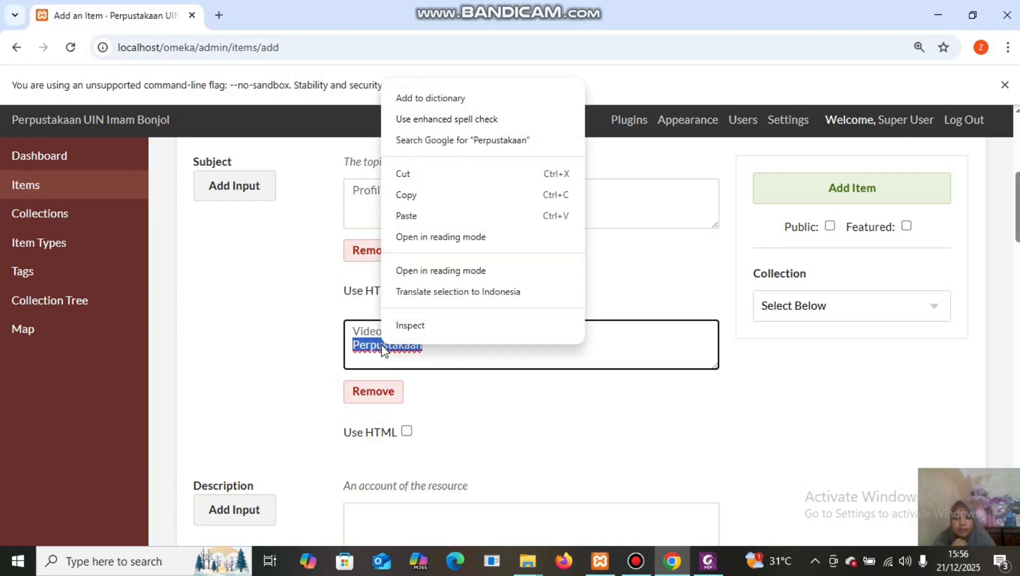
pyautogui.click(426, 177)
pyautogui.click(229, 187)
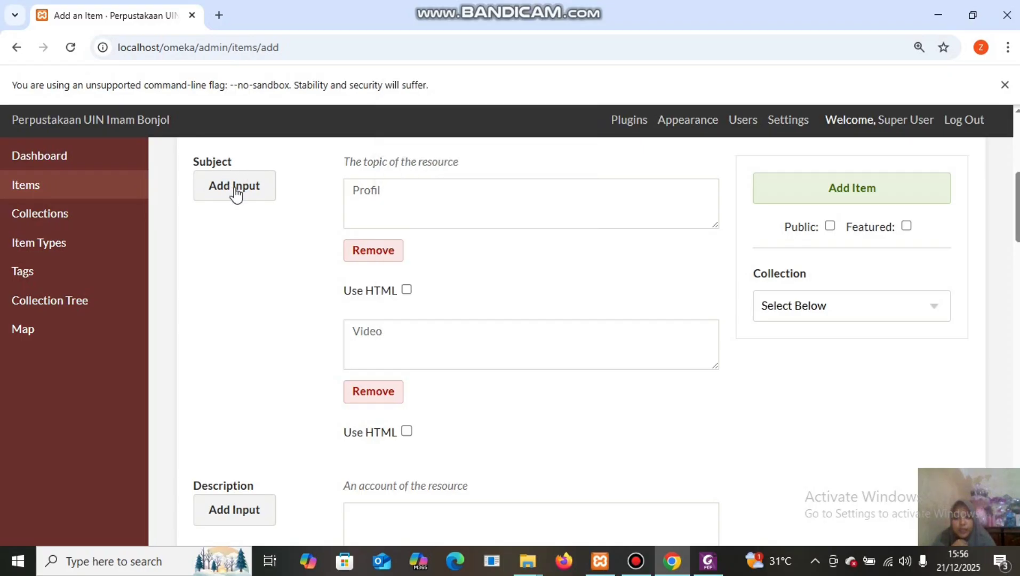
pyautogui.click(373, 472)
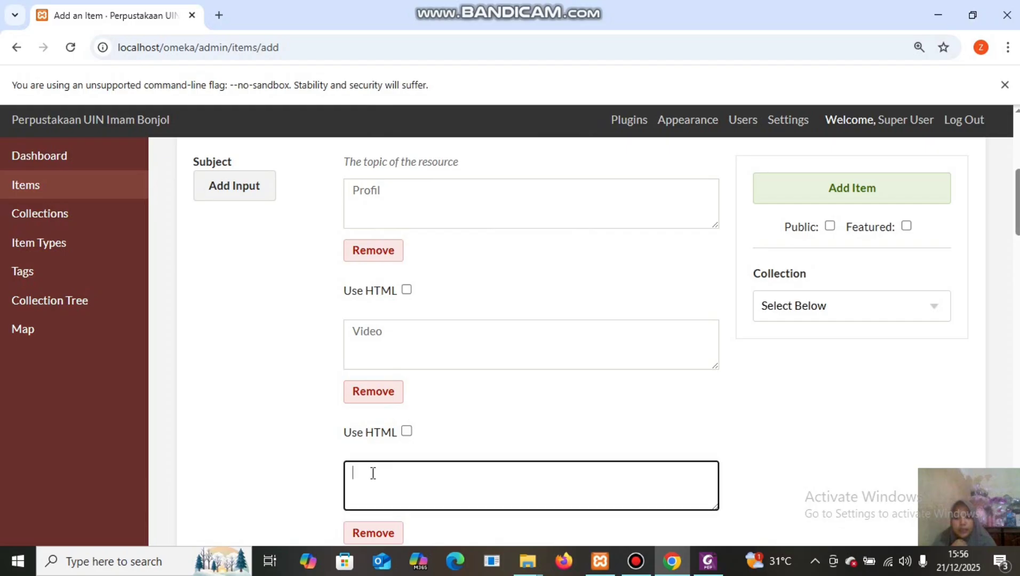
pyautogui.rightClick(373, 473)
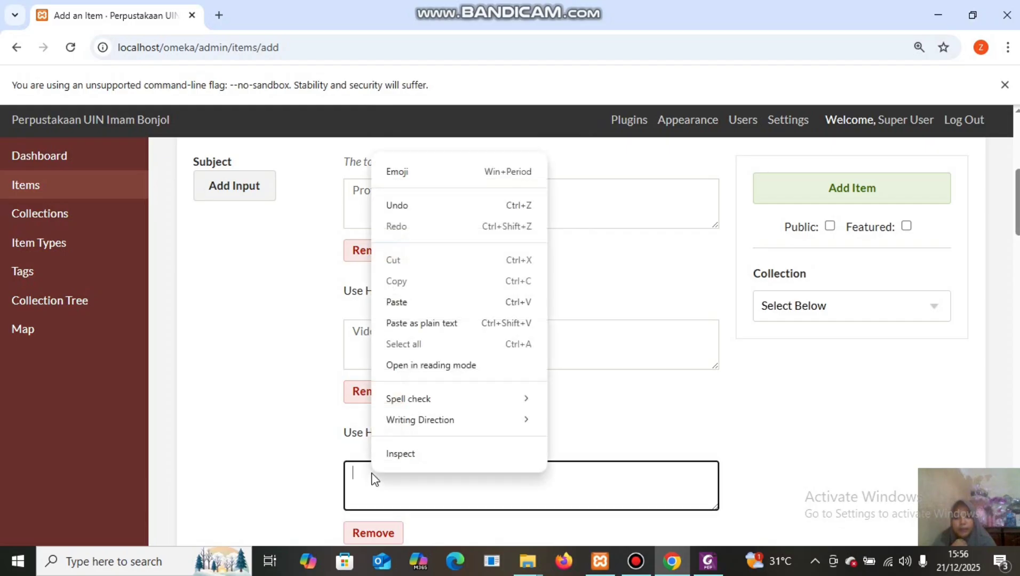
pyautogui.click(400, 301)
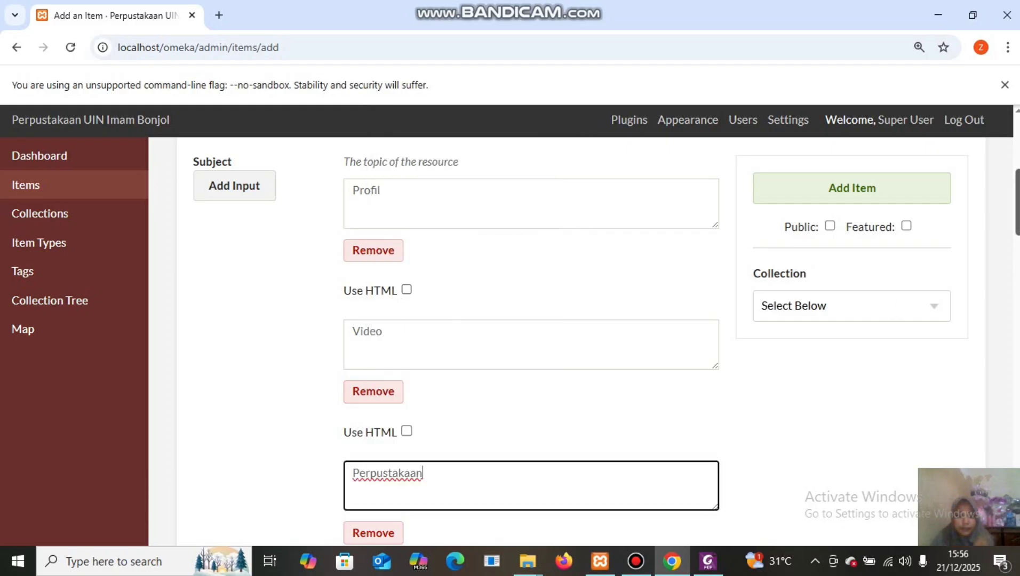
pyautogui.scroll(-6, 1017, 171)
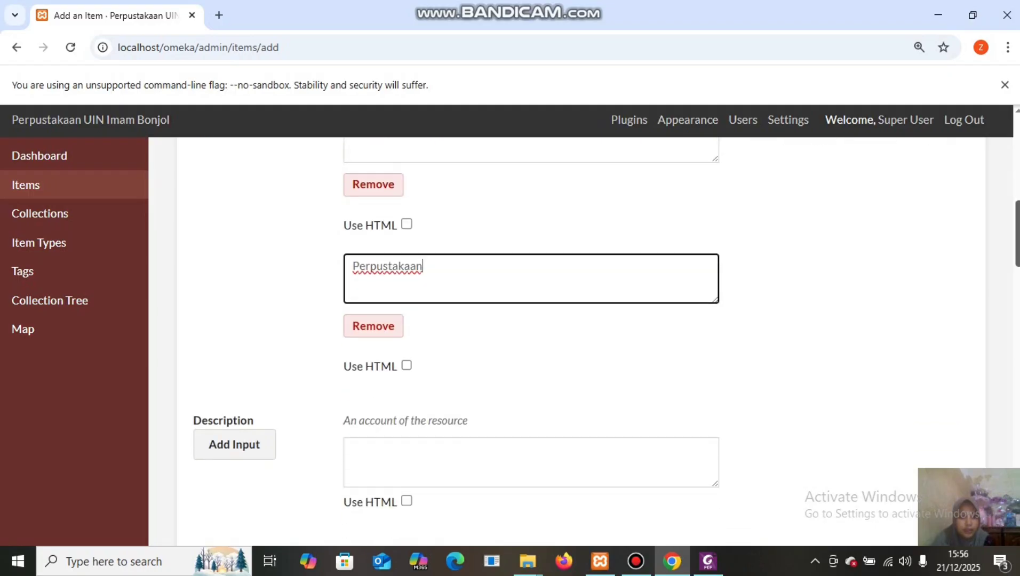
pyautogui.scroll(-3, 456, 346)
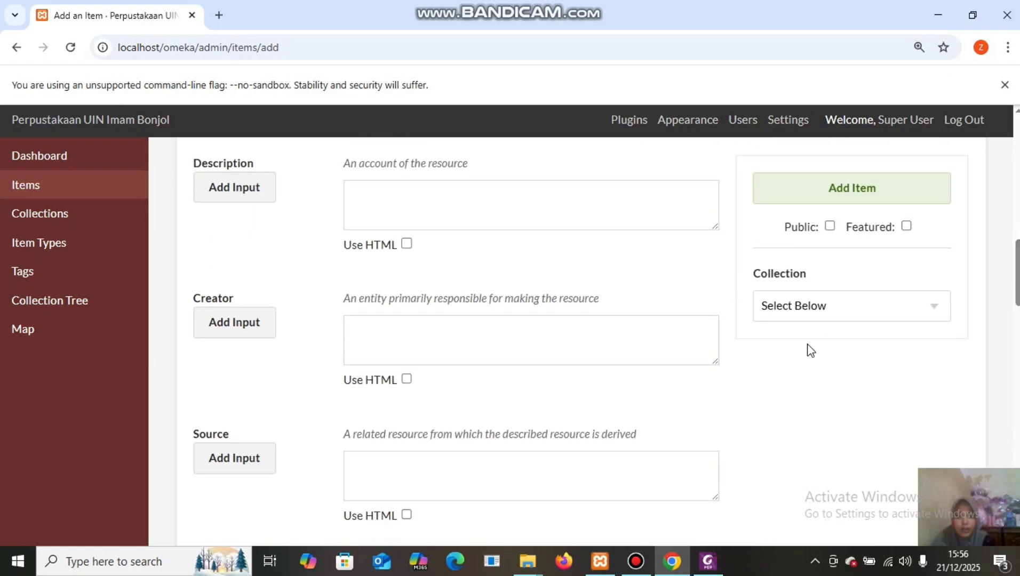
# Copy the full Description paragraph from the metadata PDF.
pyautogui.moveTo(708, 560)
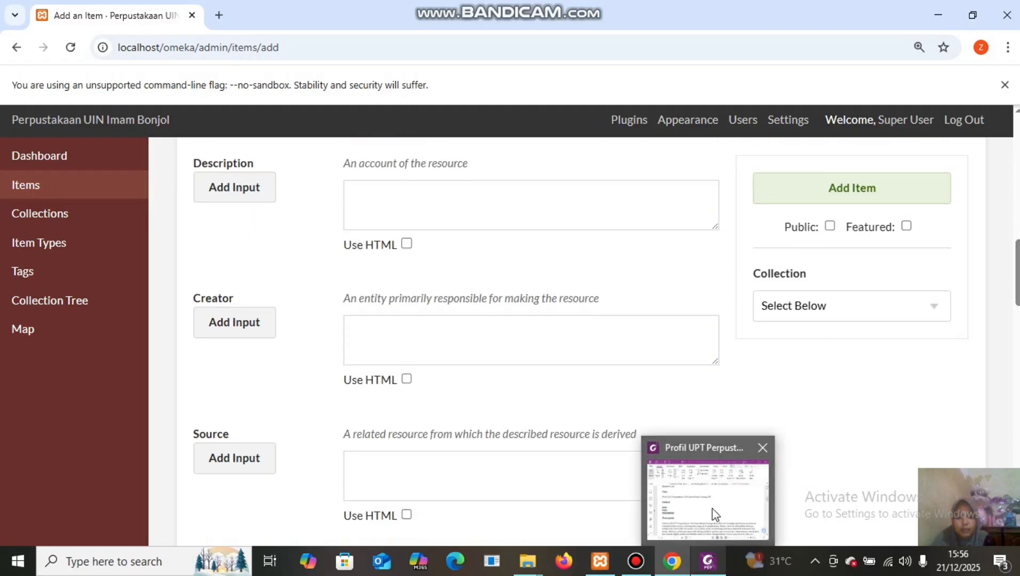
pyautogui.click(715, 514)
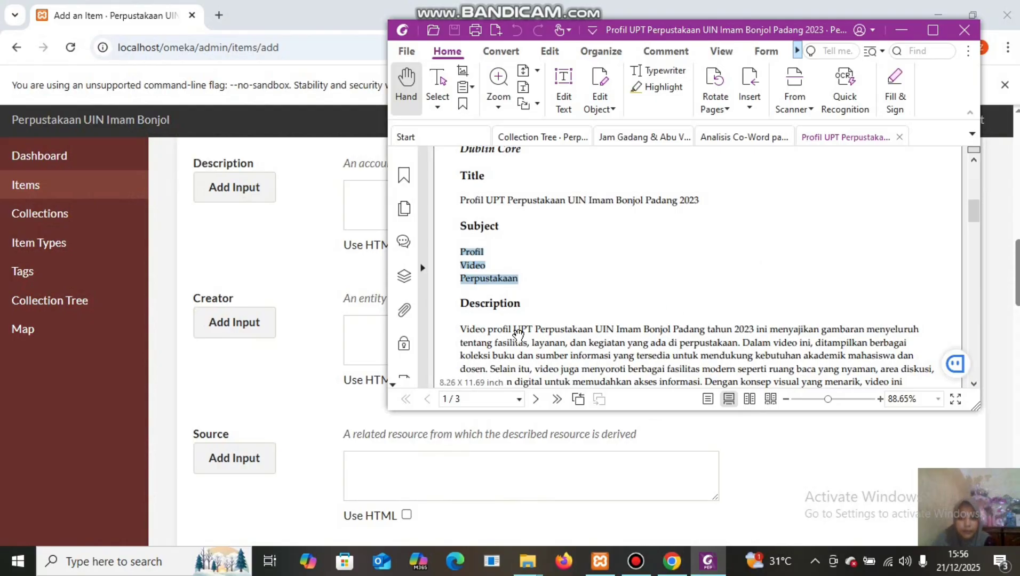
pyautogui.moveTo(973, 220); pyautogui.dragTo(976, 234)
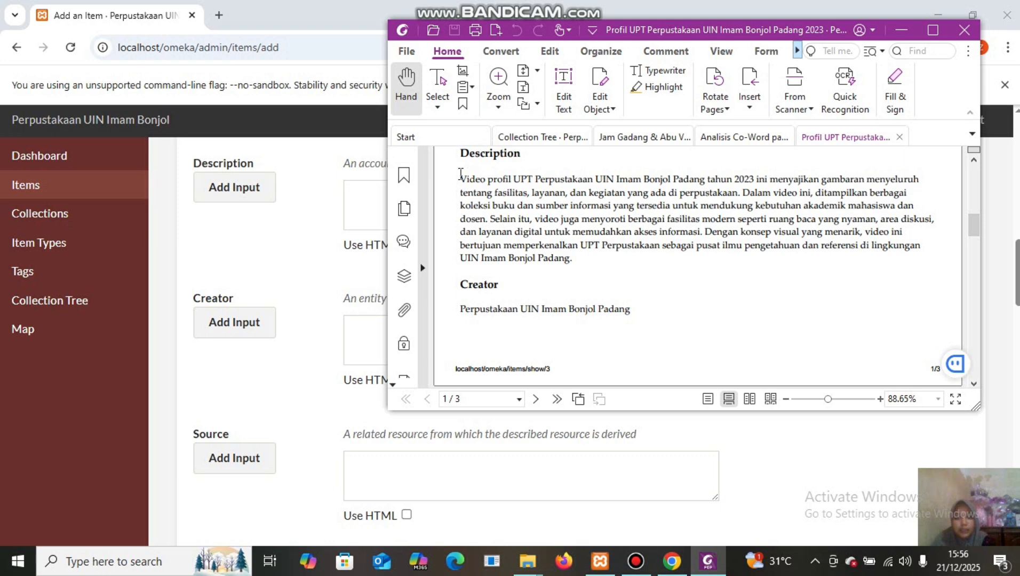
pyautogui.moveTo(460, 174); pyautogui.dragTo(593, 258)
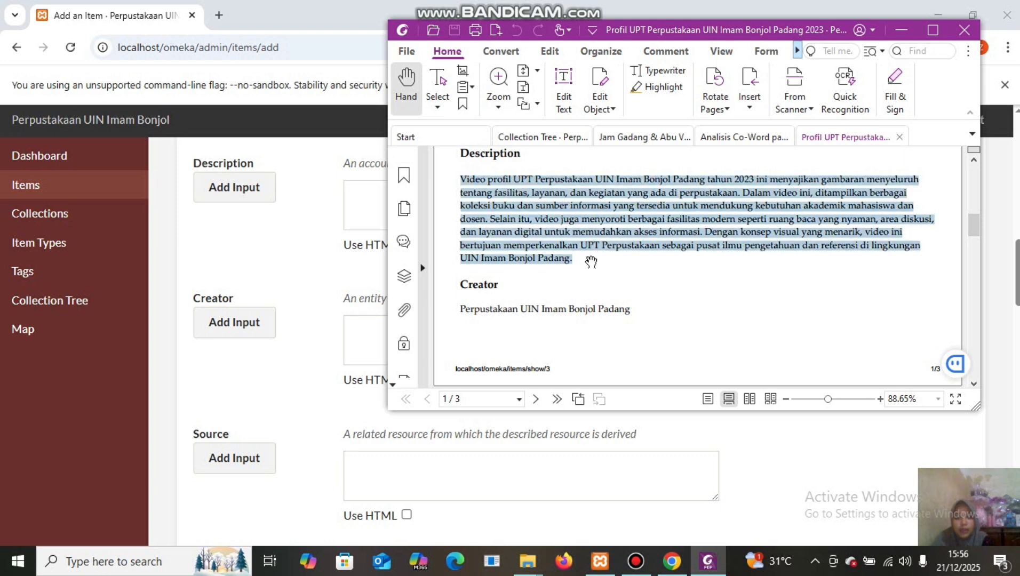
pyautogui.rightClick(553, 206)
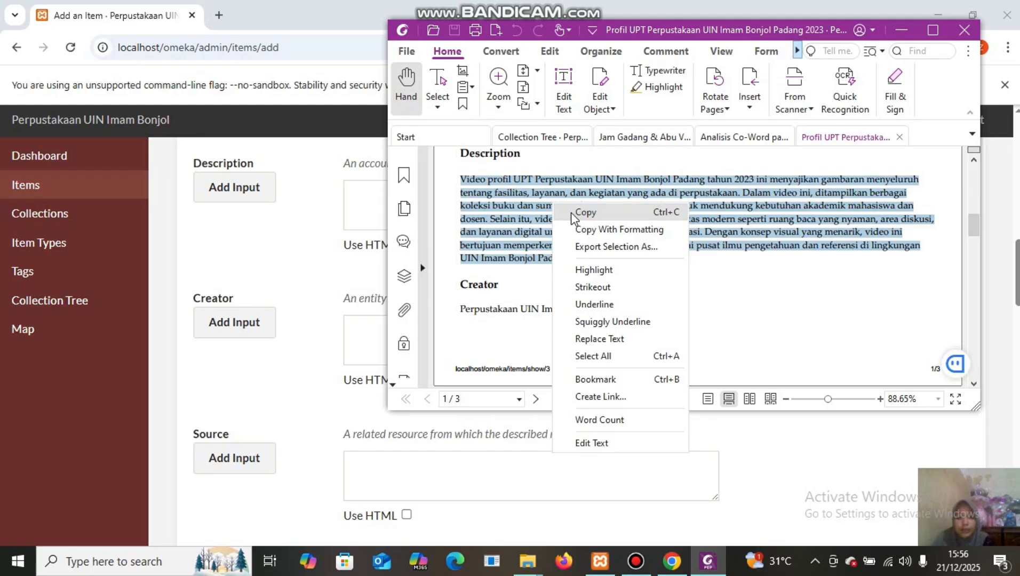
pyautogui.click(571, 212)
# Paste the paragraph into the item's Description field.
pyautogui.click(353, 189)
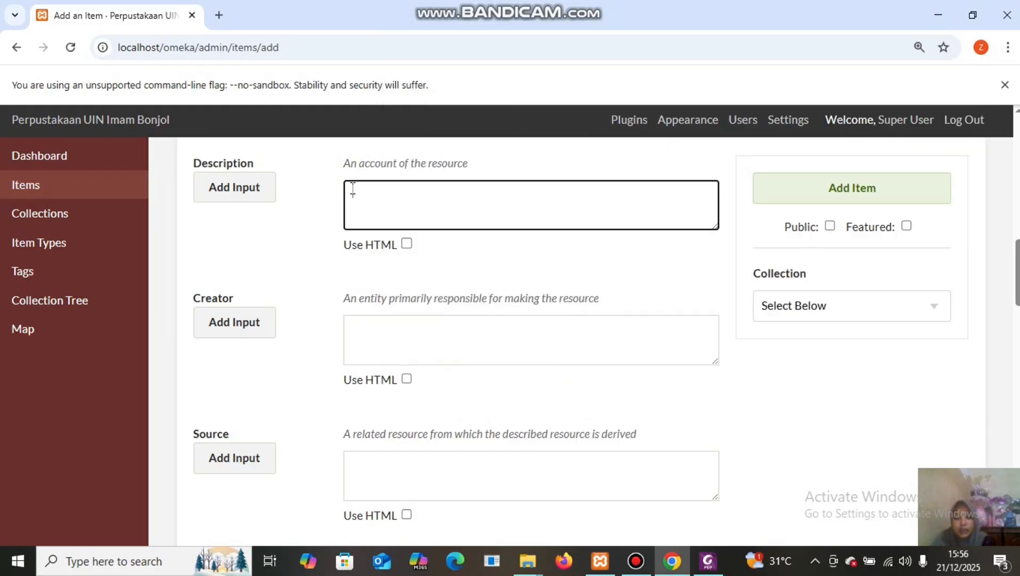
pyautogui.rightClick(352, 190)
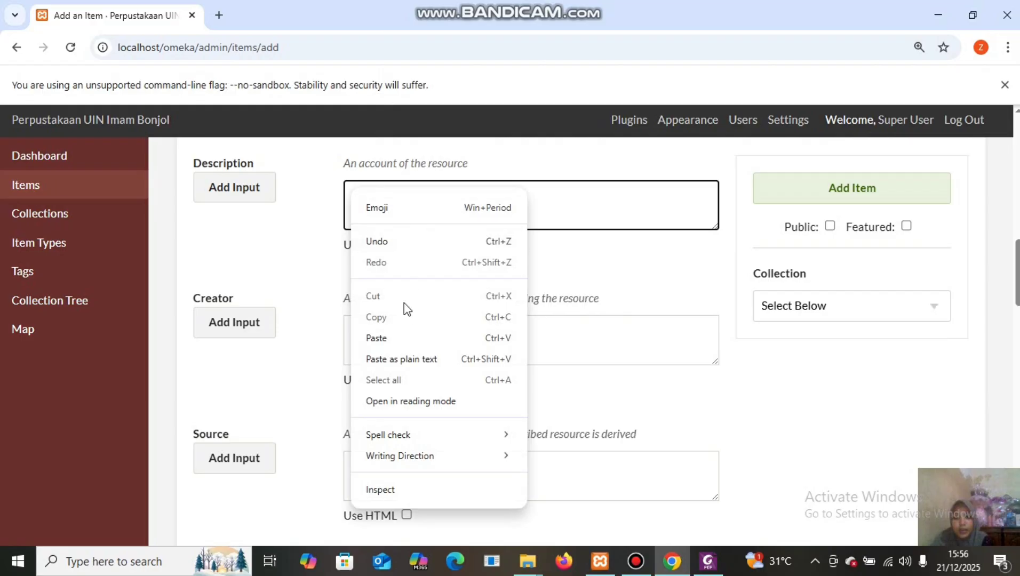
pyautogui.click(396, 338)
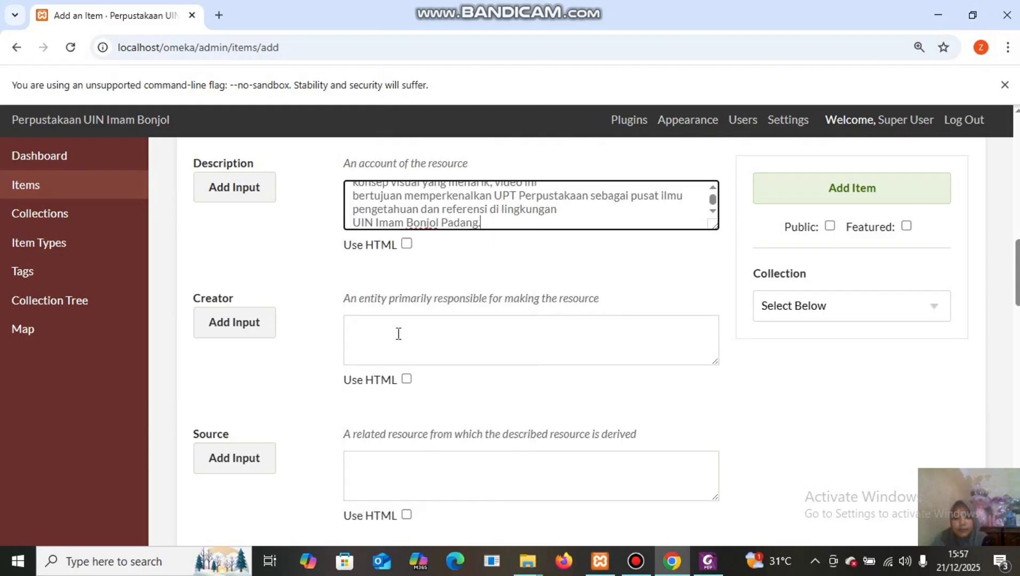
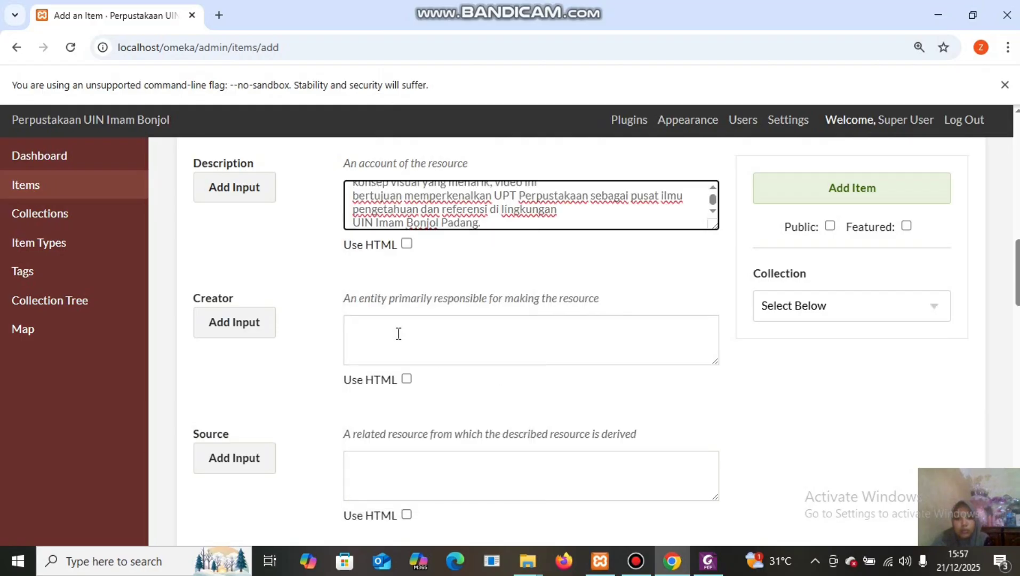
# Copy 'Perpustakaan UIN Imam Bonjol Padang' from the PDF profile into the item's Creator field.
pyautogui.click(705, 561)
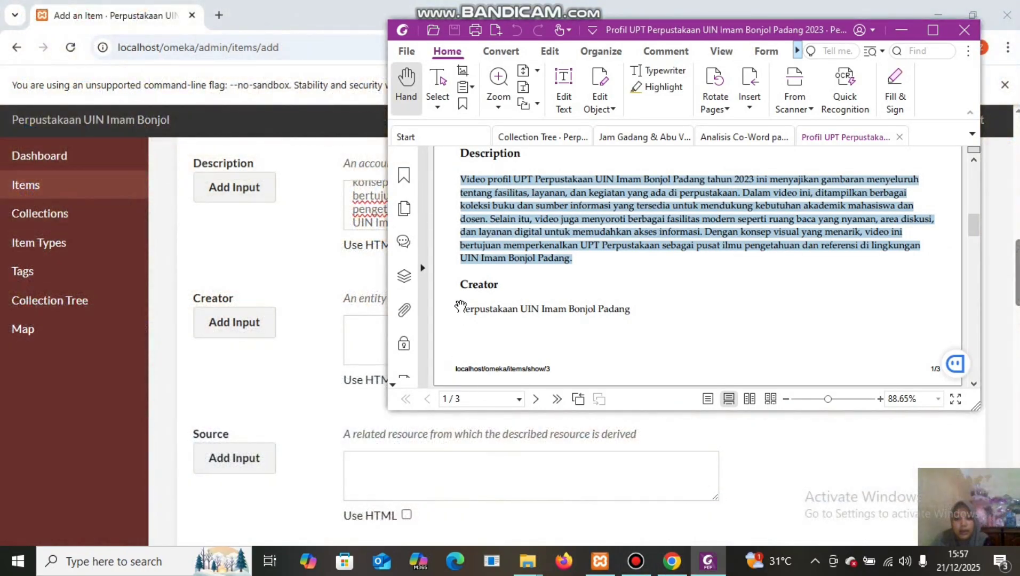
pyautogui.moveTo(460, 307); pyautogui.dragTo(630, 297)
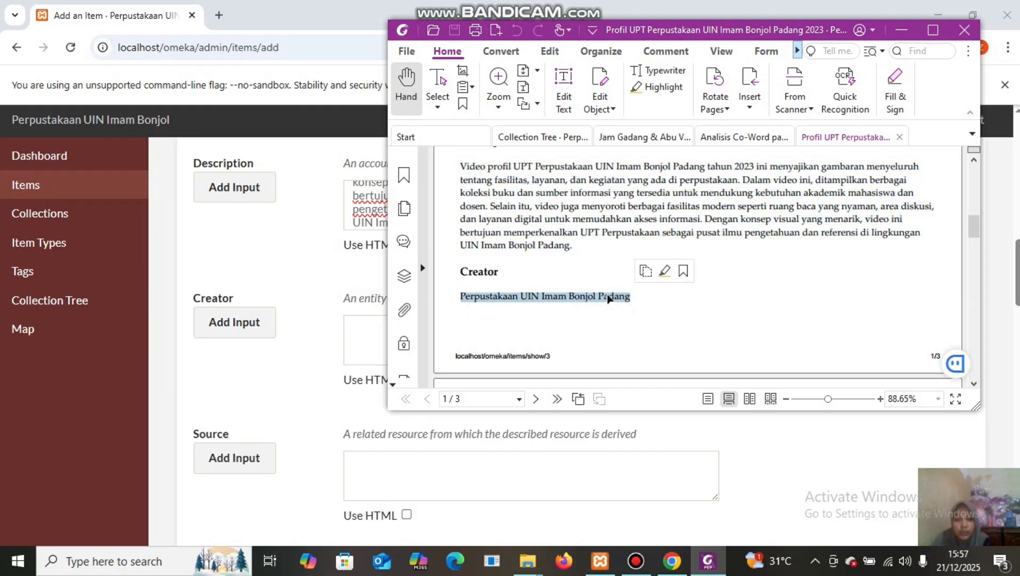
pyautogui.rightClick(609, 300)
pyautogui.click(624, 303)
pyautogui.click(362, 328)
pyautogui.rightClick(363, 328)
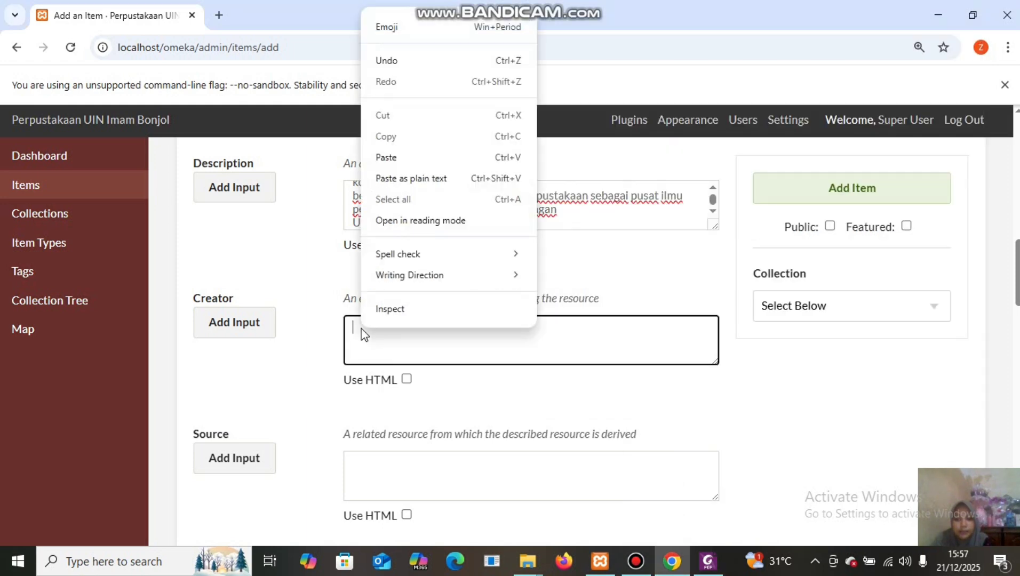
pyautogui.click(401, 160)
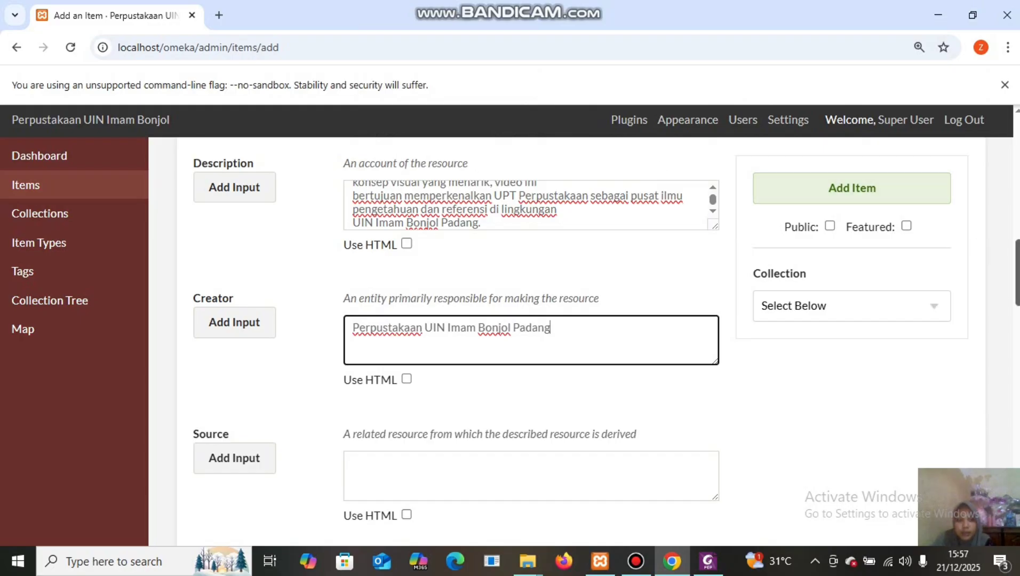
pyautogui.scroll(-5, 776, 487)
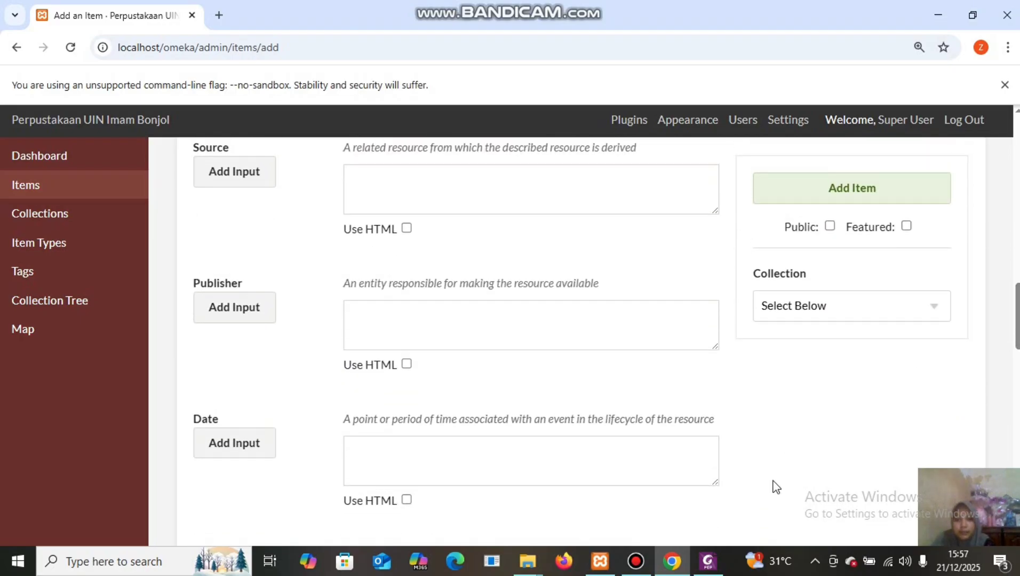
# Paste the PDF's sentence about the library's official documentation into the Source field.
pyautogui.moveTo(708, 560)
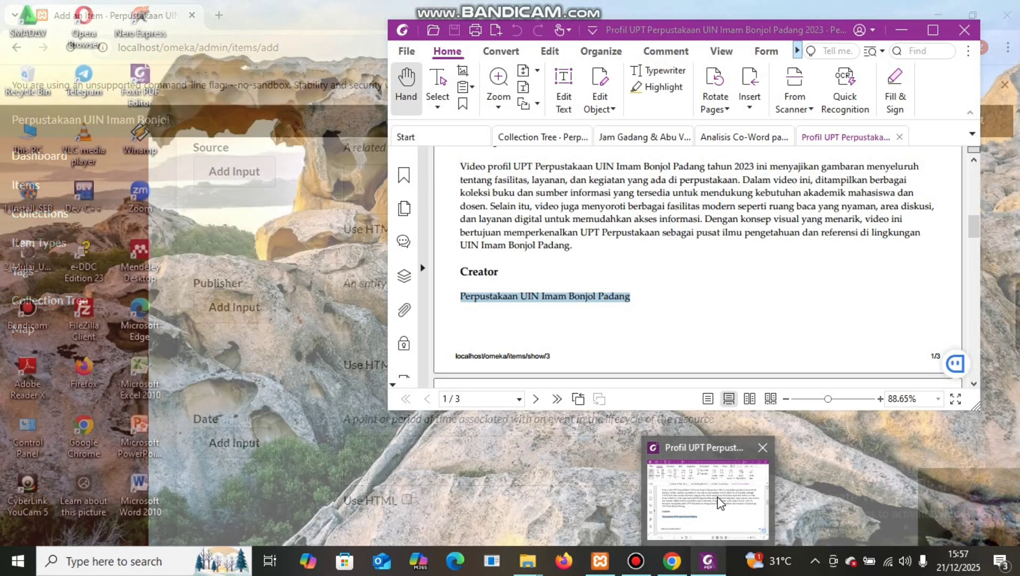
pyautogui.click(720, 501)
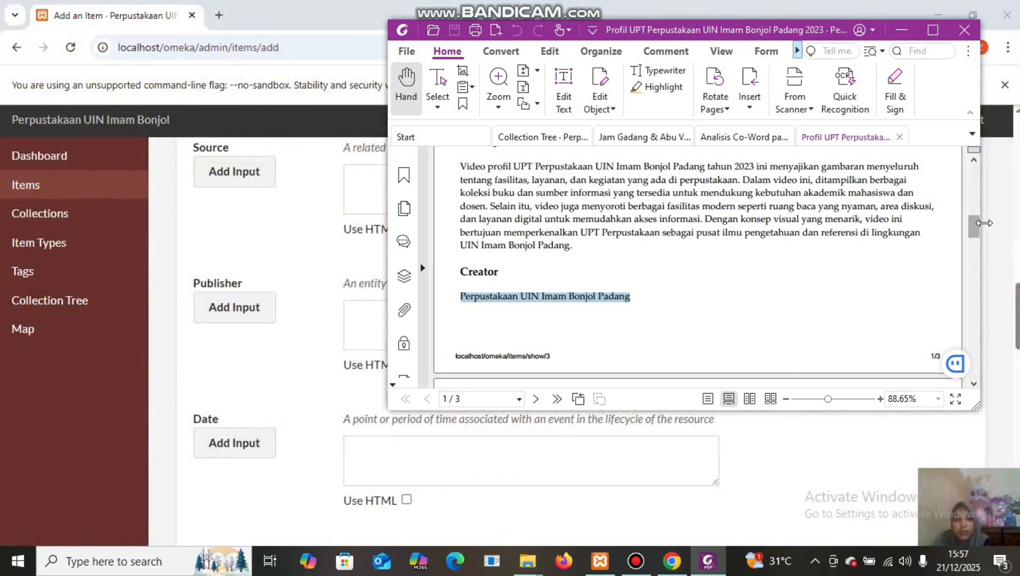
pyautogui.moveTo(974, 231); pyautogui.dragTo(990, 254)
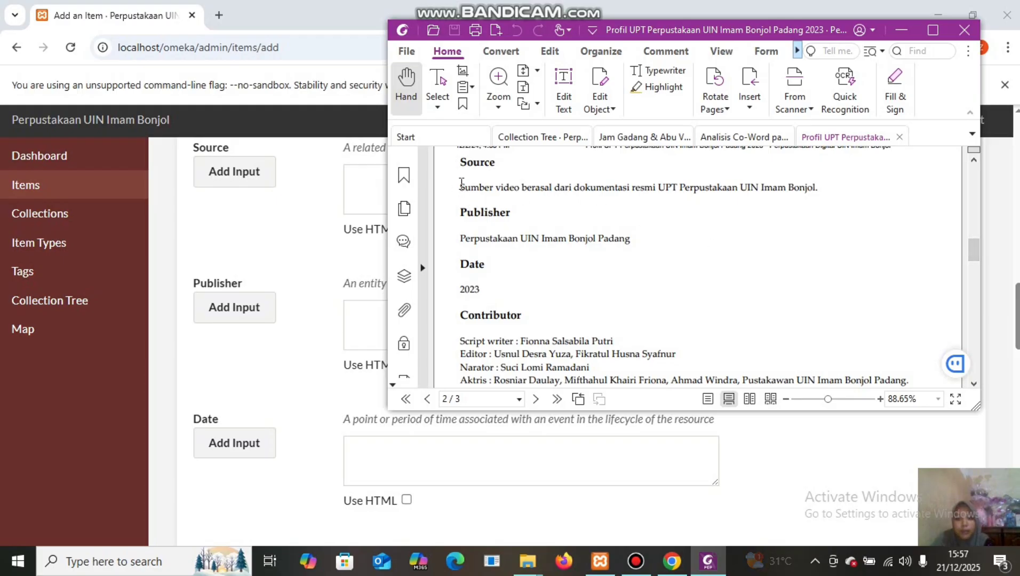
pyautogui.moveTo(460, 185); pyautogui.dragTo(820, 186)
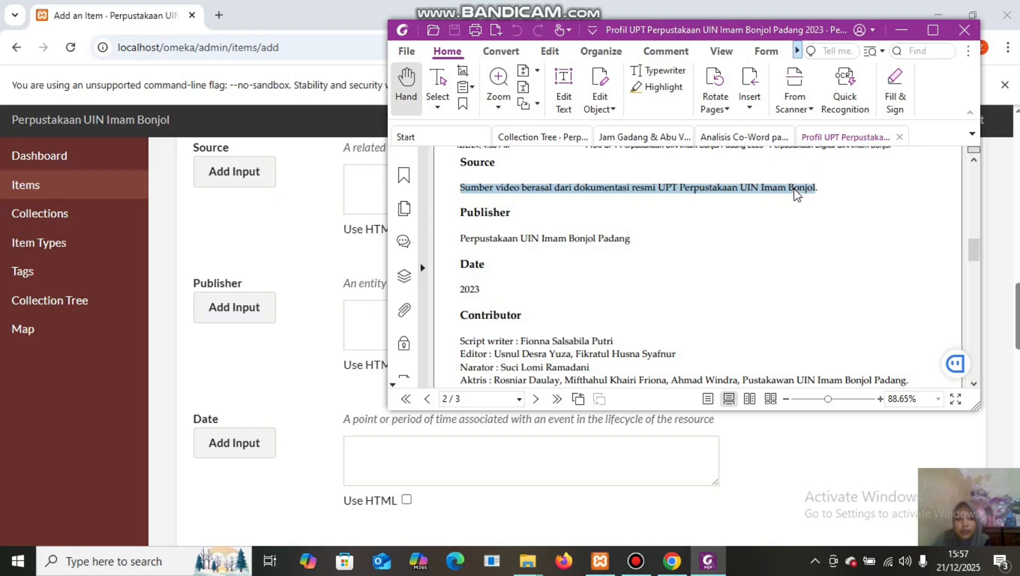
pyautogui.rightClick(795, 191)
pyautogui.click(825, 198)
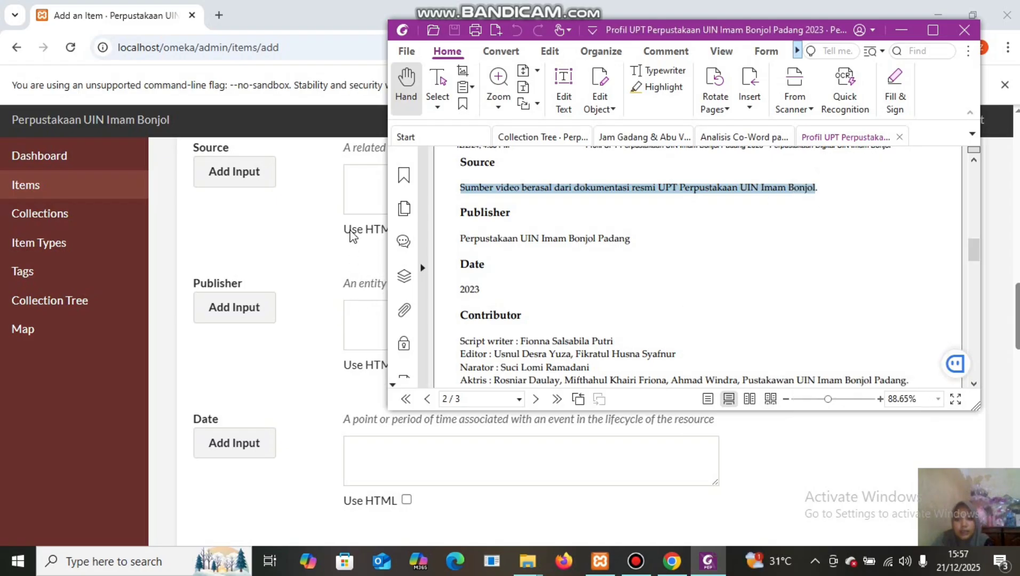
pyautogui.click(351, 171)
pyautogui.rightClick(349, 176)
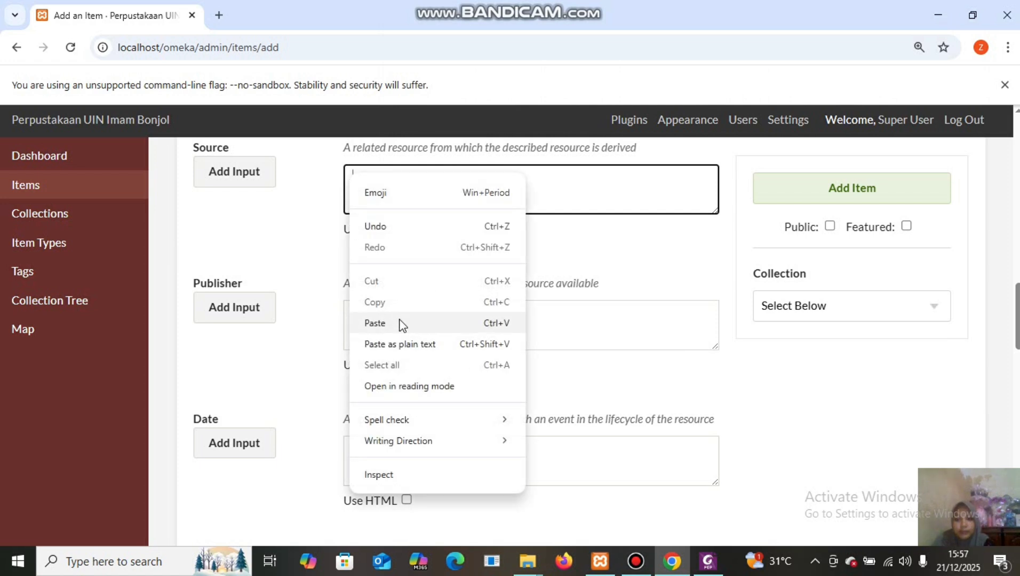
pyautogui.click(375, 323)
# Copy 'Perpustakaan UIN Imam Bonjol Padang' from the PDF into the Publisher field.
pyautogui.click(366, 312)
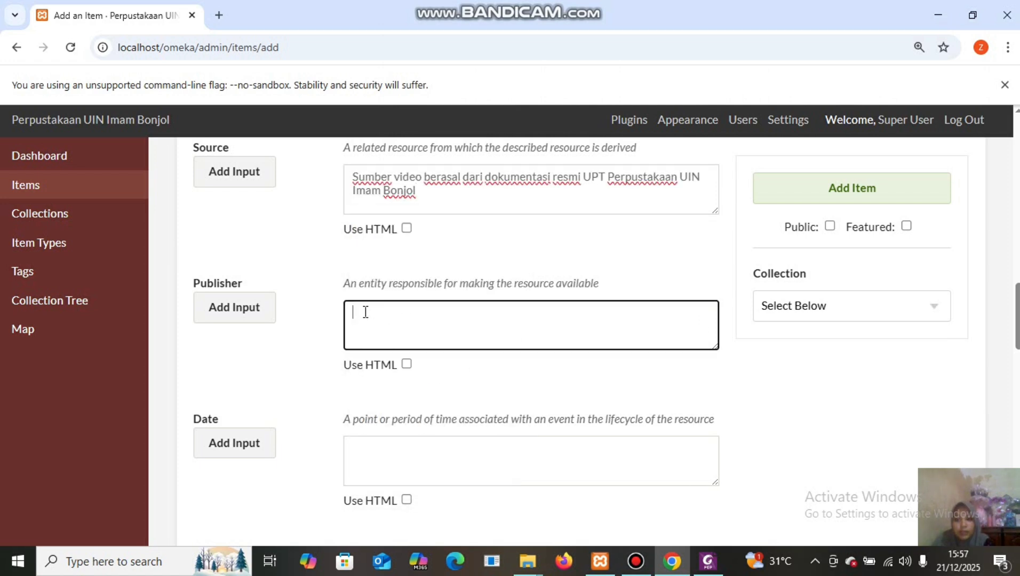
pyautogui.moveTo(708, 567)
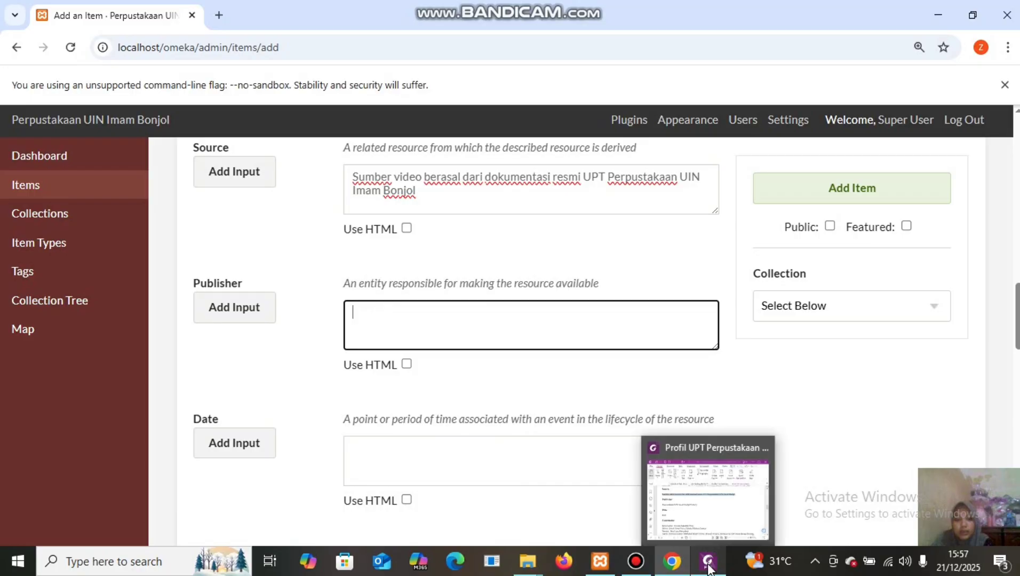
pyautogui.click(710, 512)
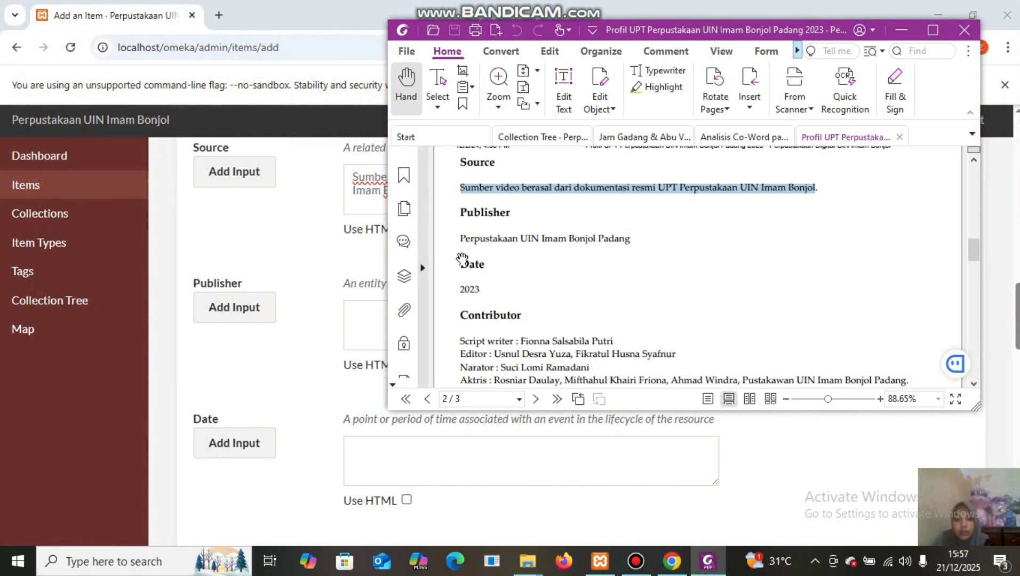
pyautogui.moveTo(462, 232); pyautogui.dragTo(647, 248)
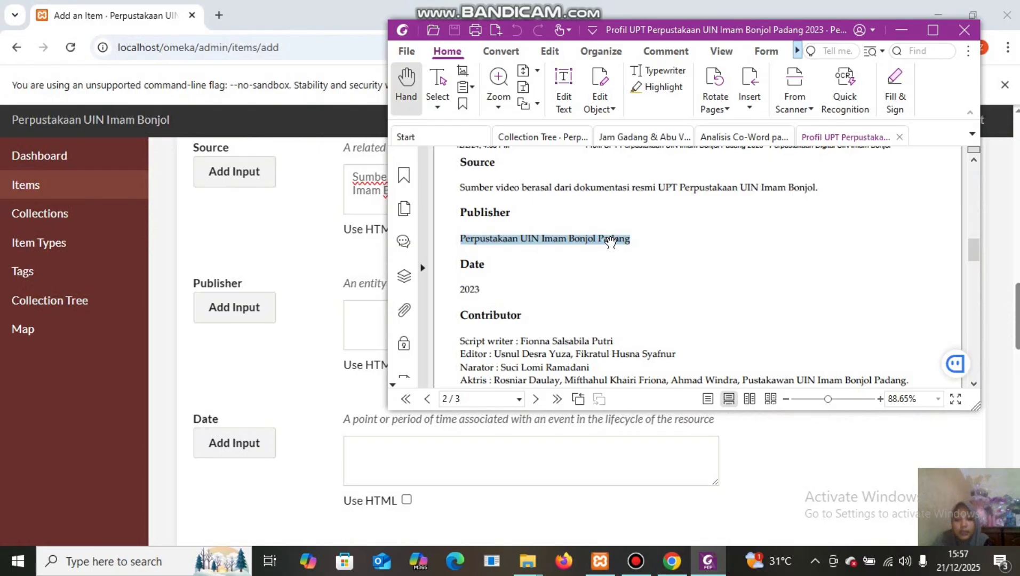
pyautogui.rightClick(613, 242)
pyautogui.click(635, 244)
pyautogui.click(365, 307)
pyautogui.rightClick(365, 311)
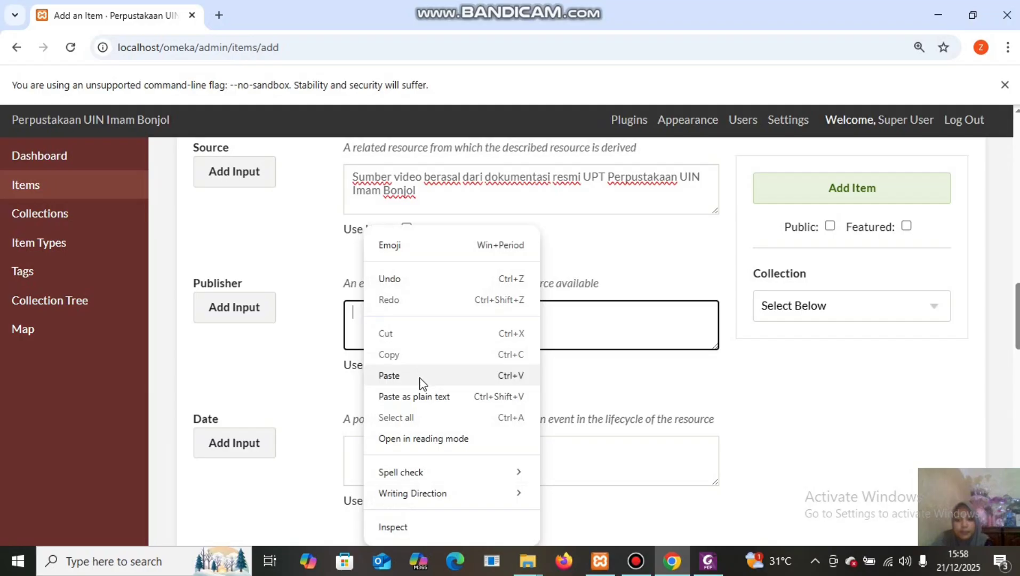
pyautogui.click(389, 376)
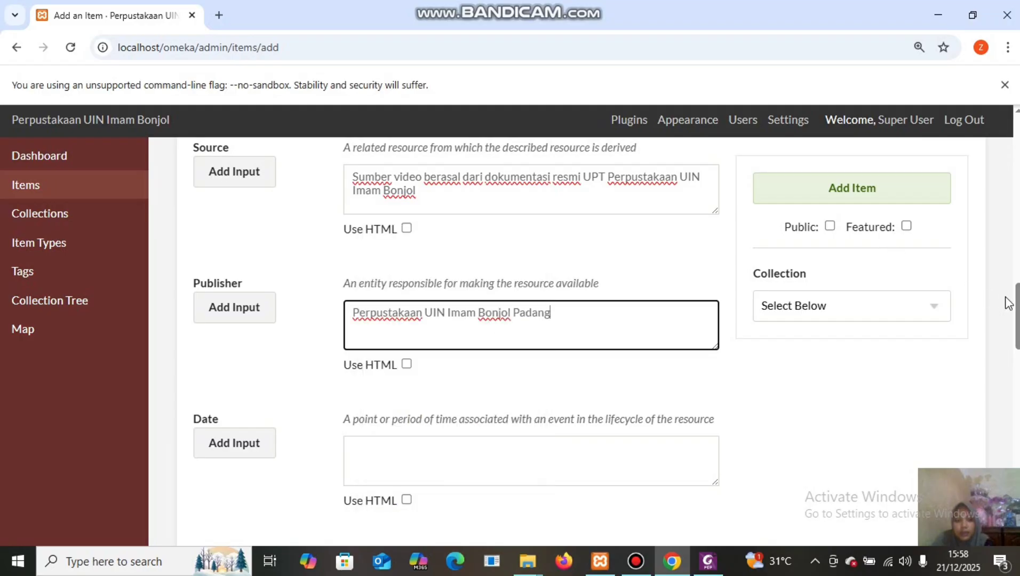
pyautogui.moveTo(1017, 305); pyautogui.dragTo(1017, 343)
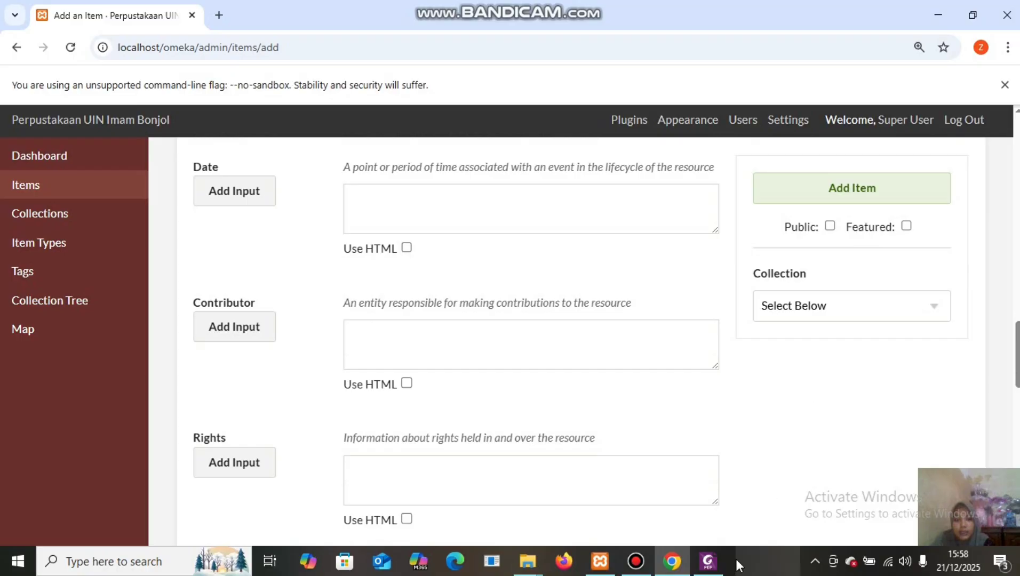
# Copy the year 2023 from the PDF into the item's Date field.
pyautogui.moveTo(708, 561)
pyautogui.click(716, 507)
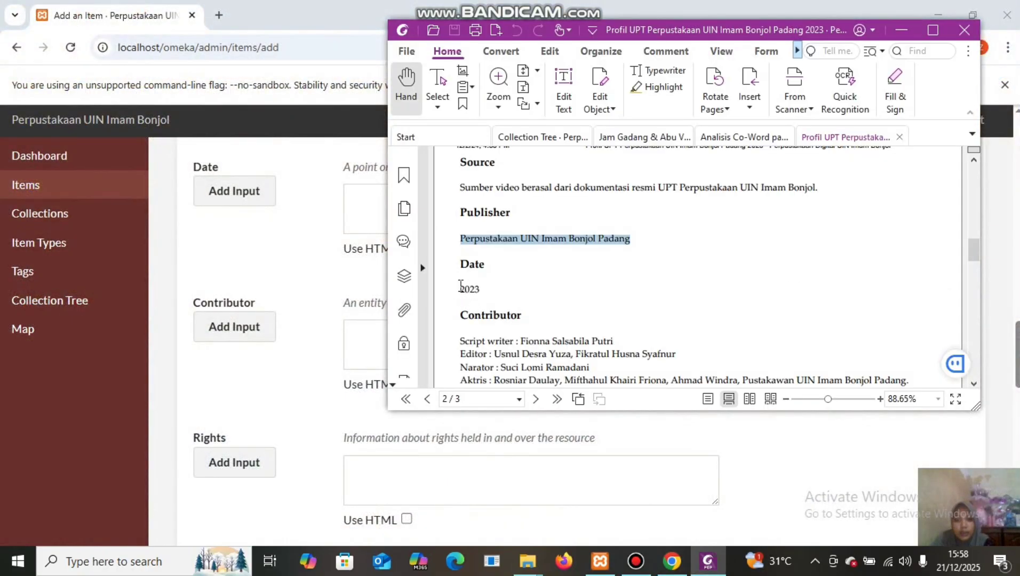
pyautogui.moveTo(461, 287); pyautogui.dragTo(485, 292)
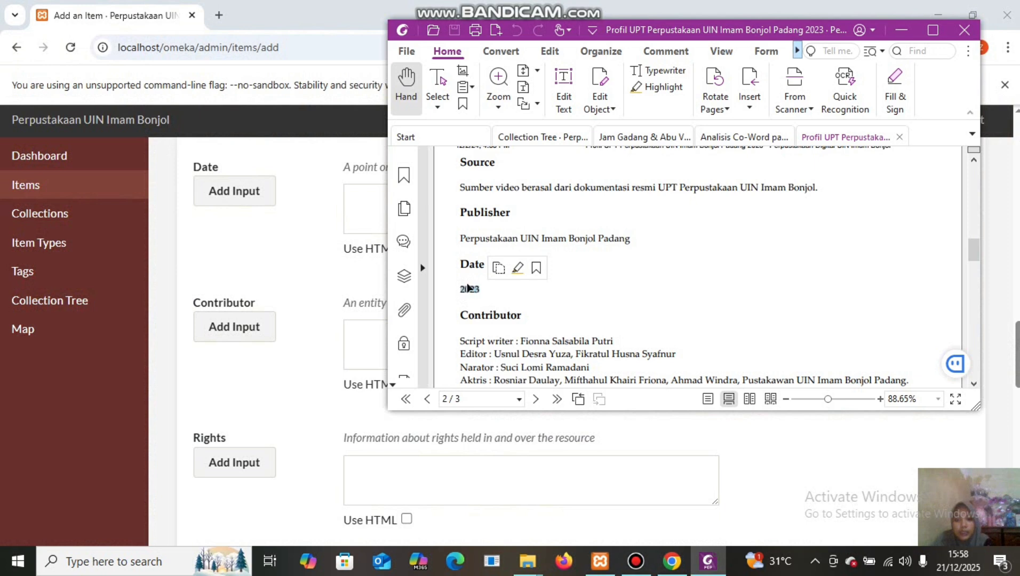
pyautogui.rightClick(467, 288)
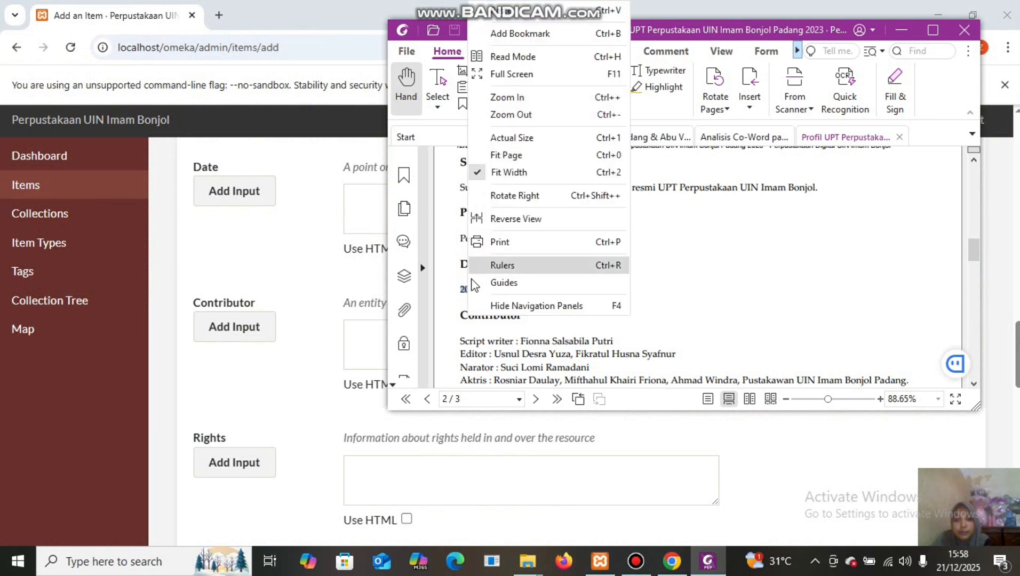
pyautogui.rightClick(466, 291)
pyautogui.rightClick(465, 291)
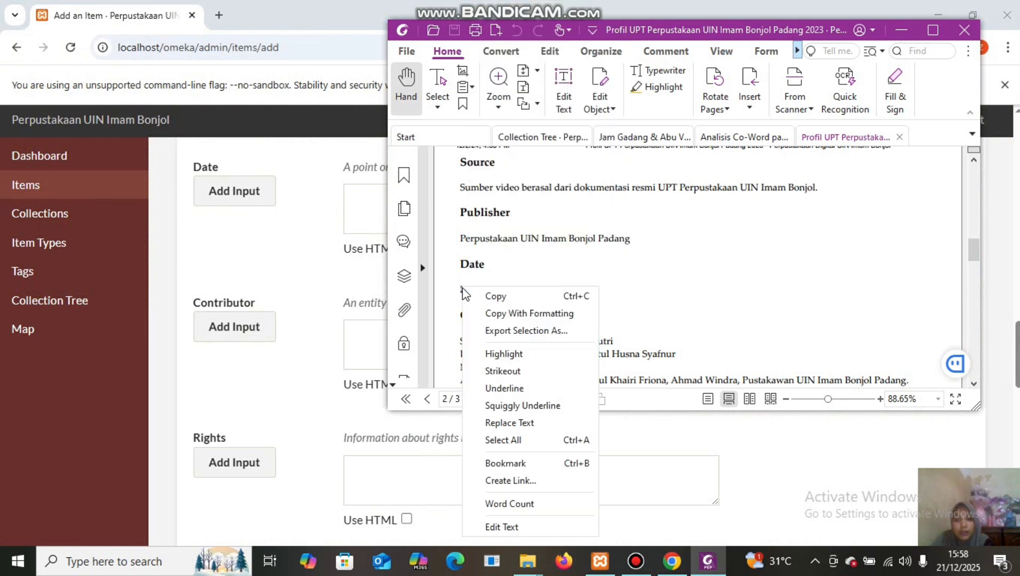
pyautogui.click(482, 295)
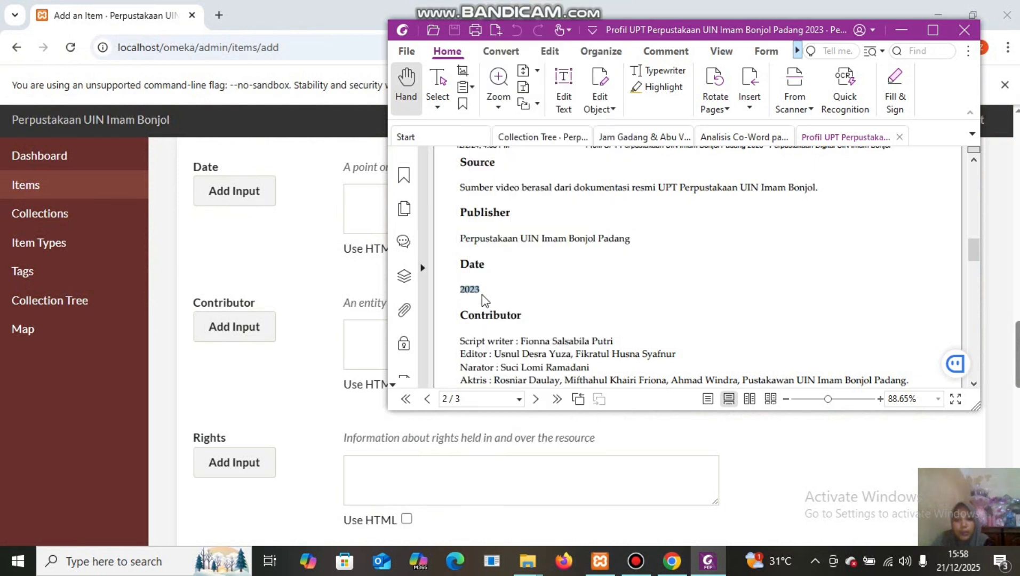
pyautogui.click(351, 195)
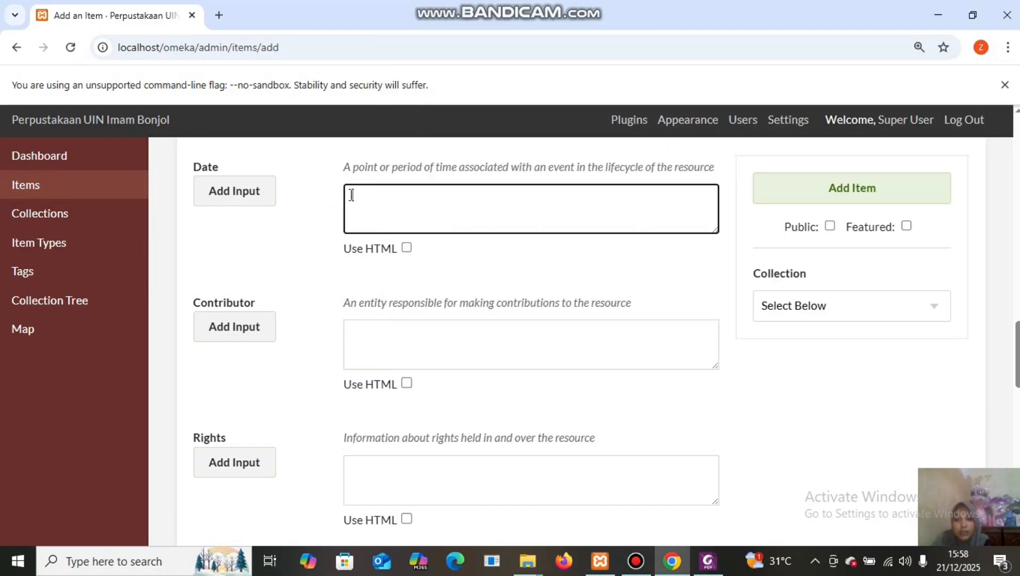
pyautogui.rightClick(352, 200)
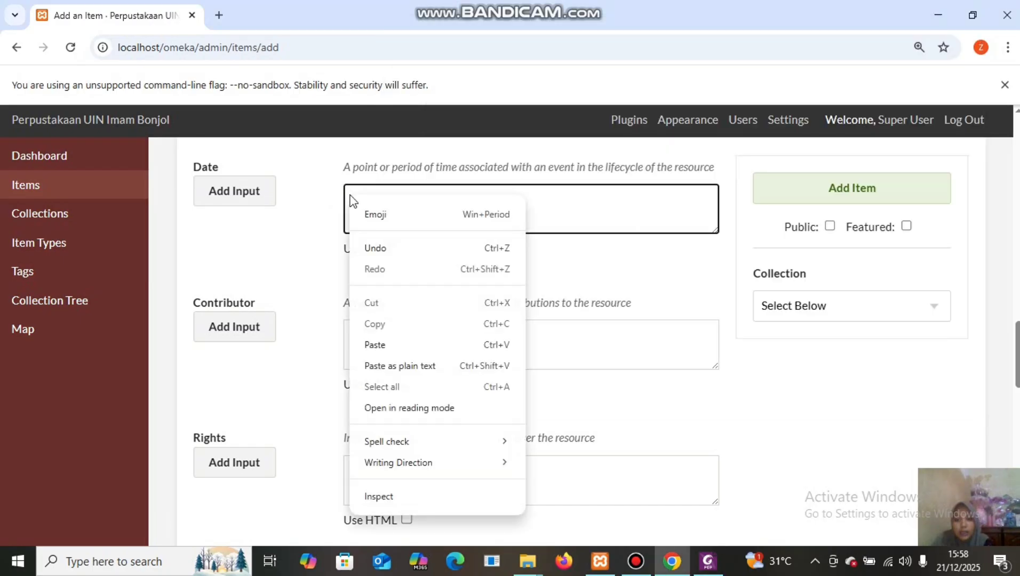
pyautogui.click(408, 346)
# Paste the PDF's script writer, editor, narrator and actor credits into Contributor.
pyautogui.moveTo(708, 561)
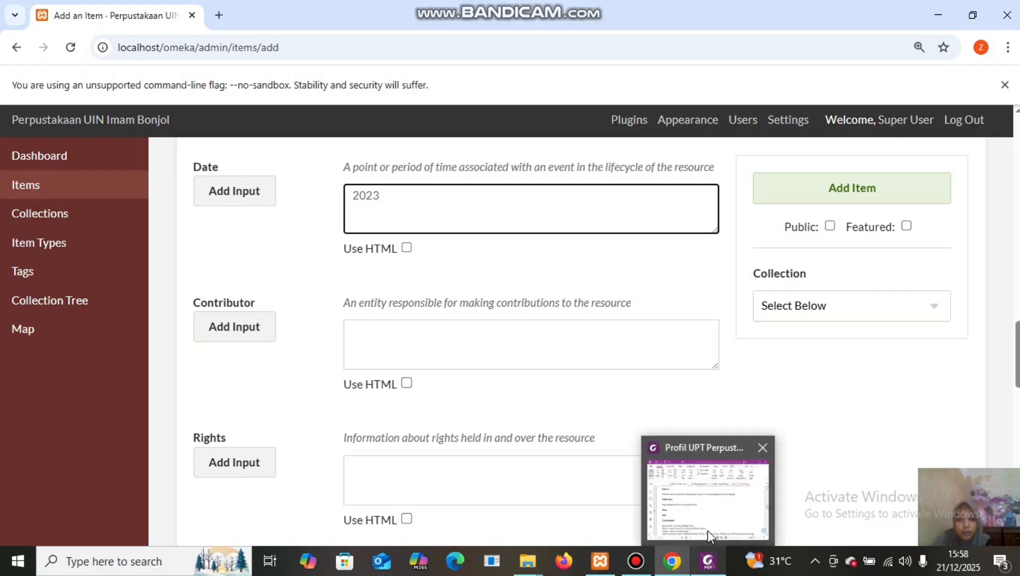
pyautogui.click(708, 529)
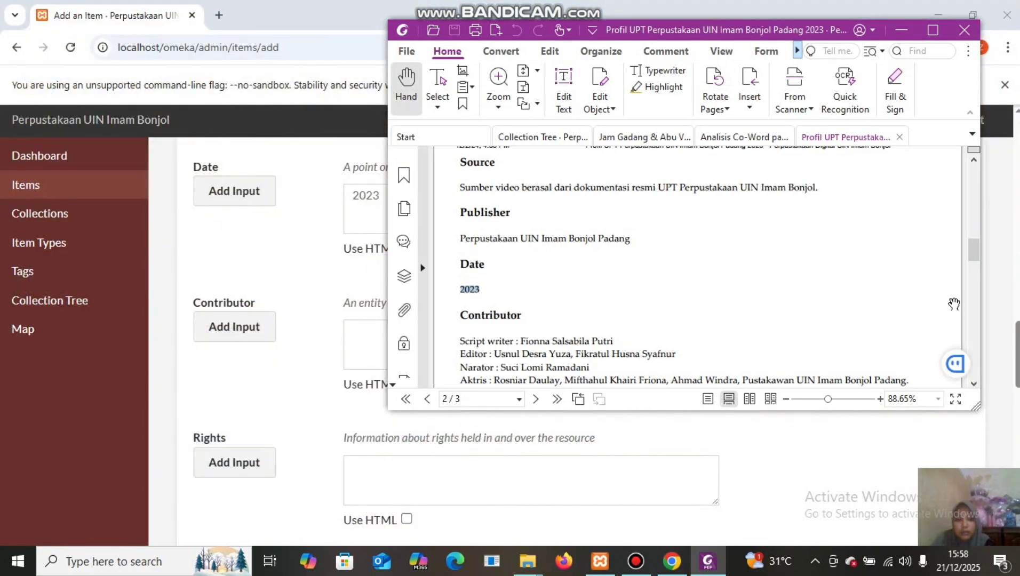
pyautogui.scroll(-3, 973, 261)
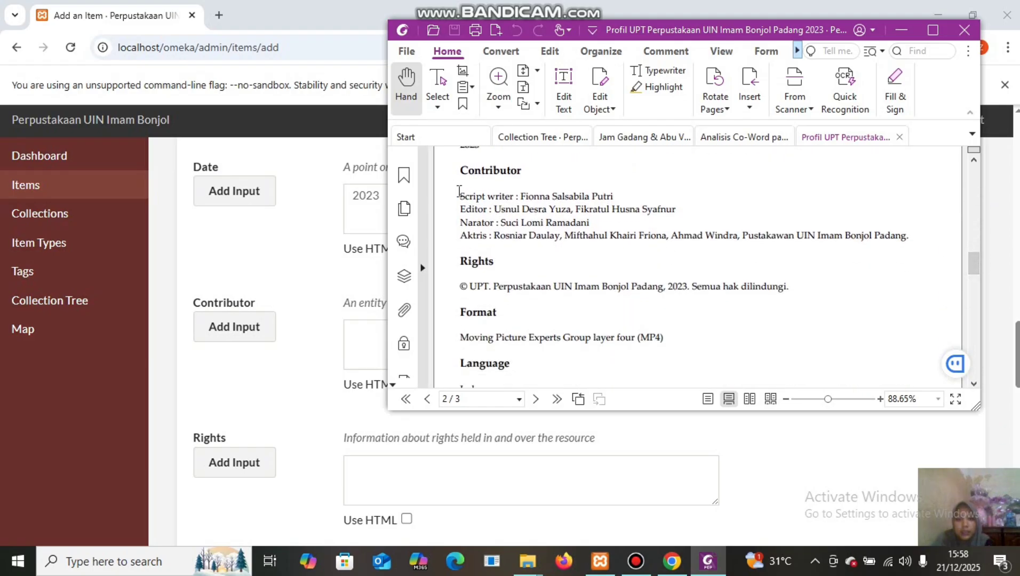
pyautogui.moveTo(461, 193); pyautogui.dragTo(767, 205)
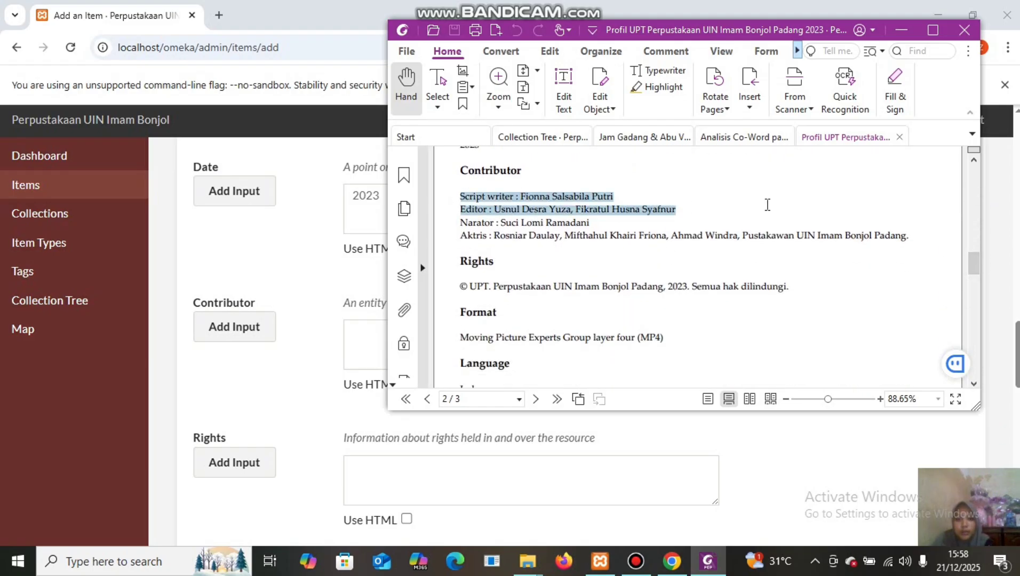
pyautogui.moveTo(867, 226); pyautogui.dragTo(909, 238)
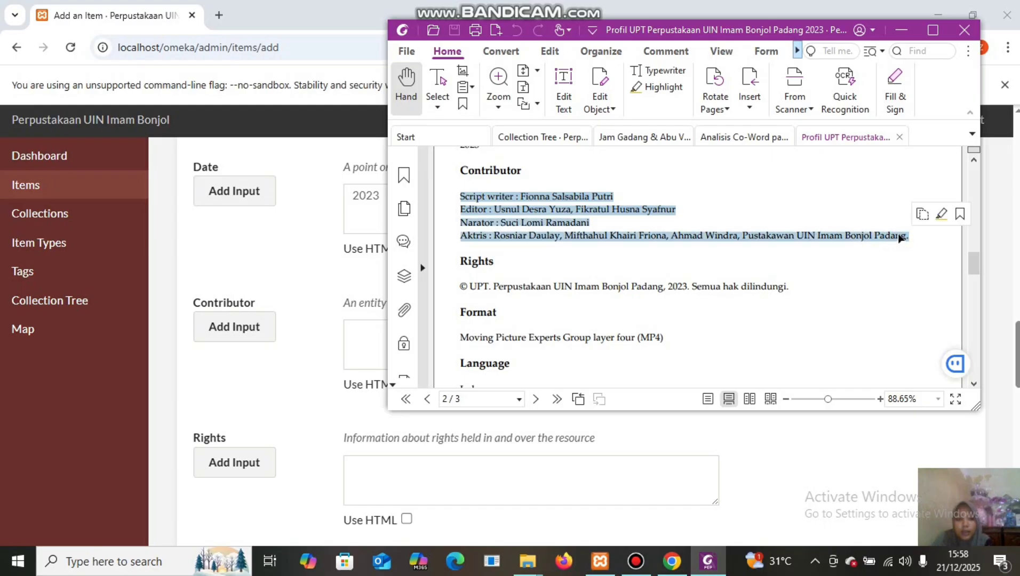
pyautogui.rightClick(901, 239)
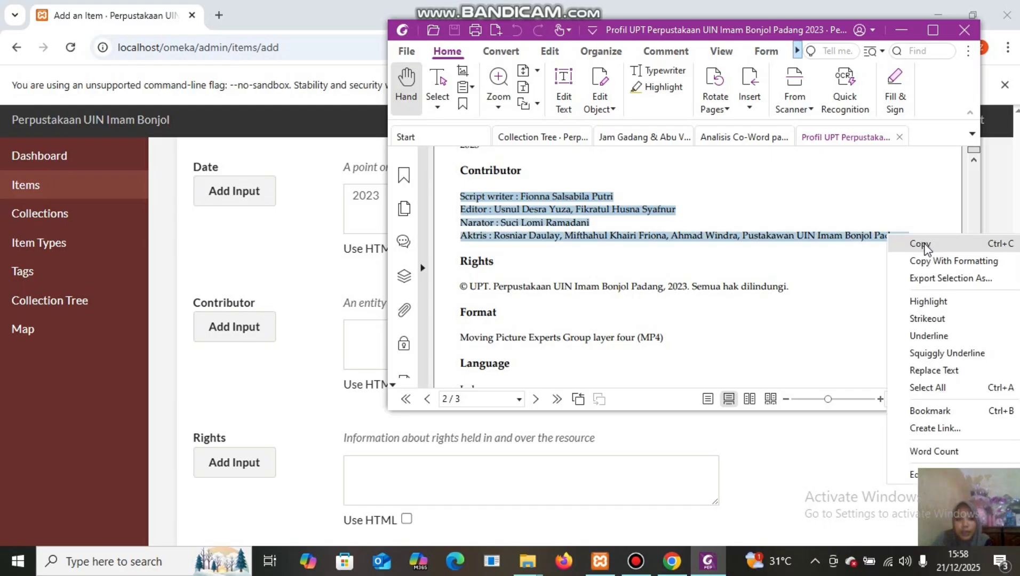
pyautogui.click(924, 244)
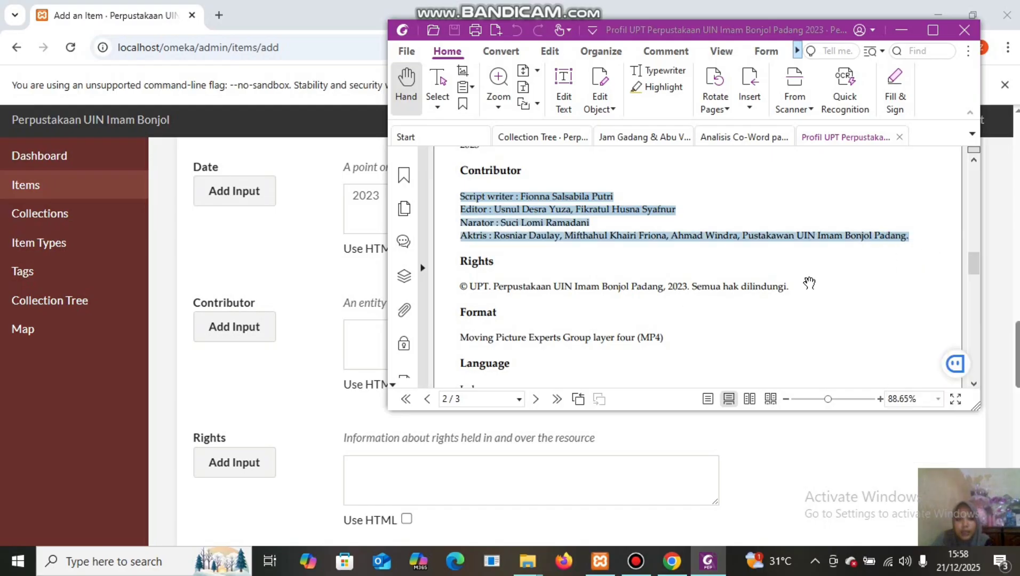
pyautogui.click(362, 329)
pyautogui.rightClick(361, 328)
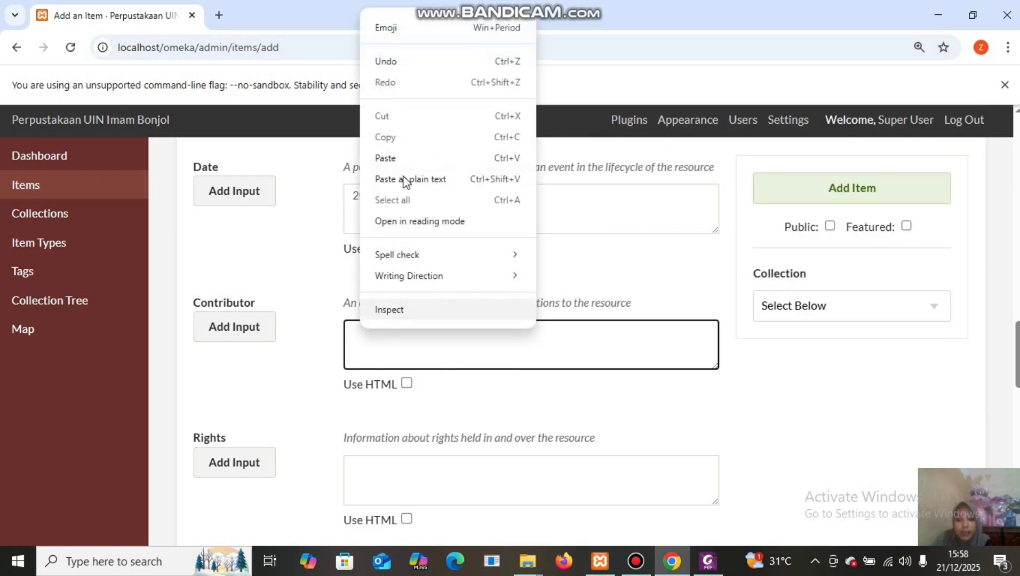
pyautogui.click(385, 158)
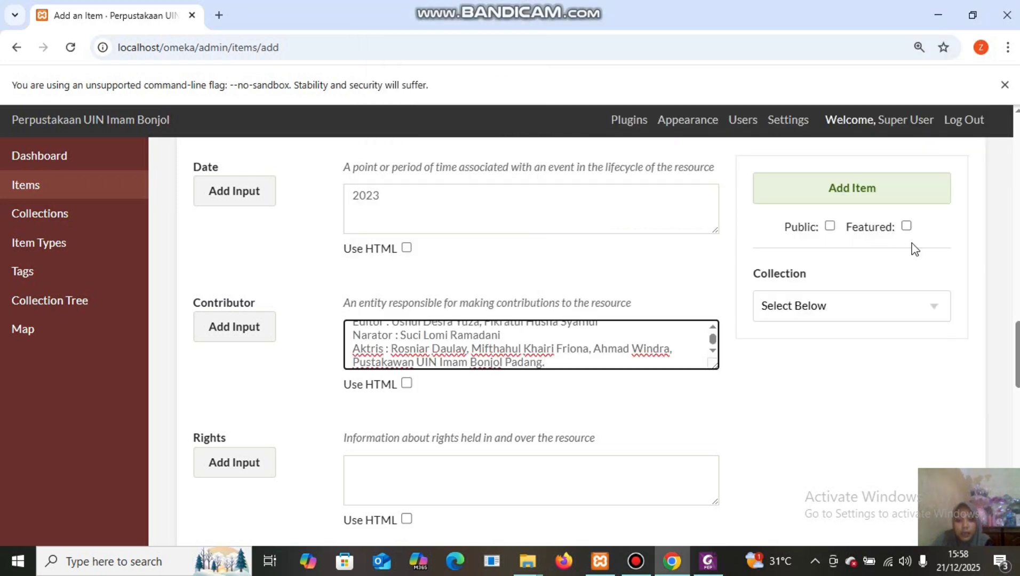
# Paste '© UPT. Perpustakaan UIN Imam Bonjol Padang, 2023. Semua hak dilindungi.' into Rights from the PDF.
pyautogui.scroll(-5, 1016, 329)
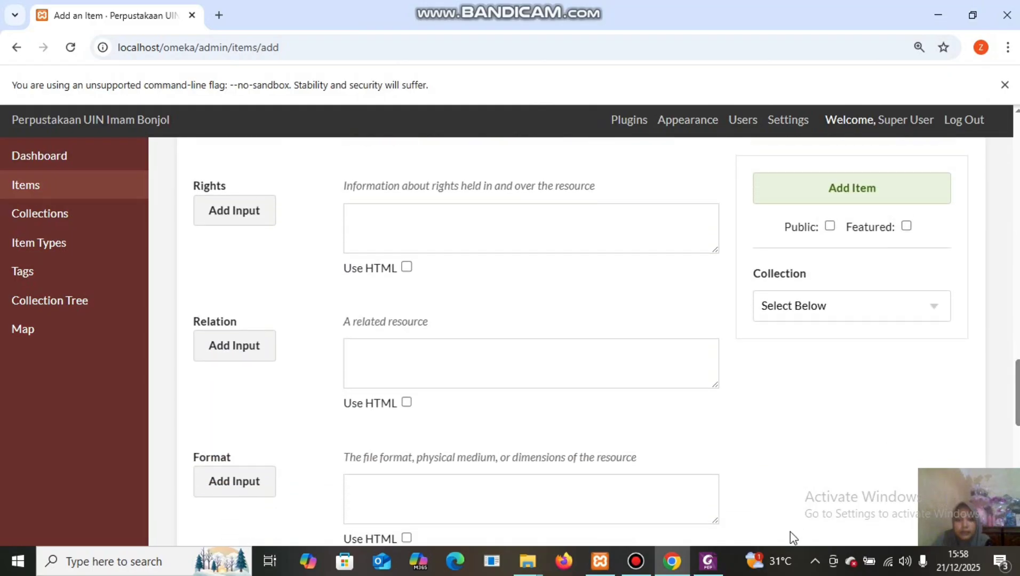
pyautogui.moveTo(708, 560)
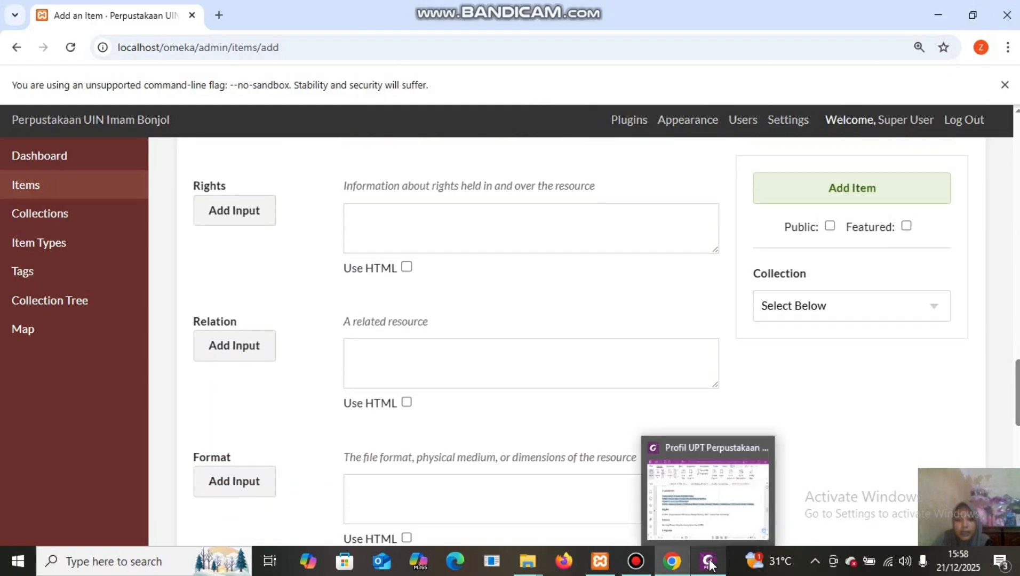
pyautogui.click(709, 509)
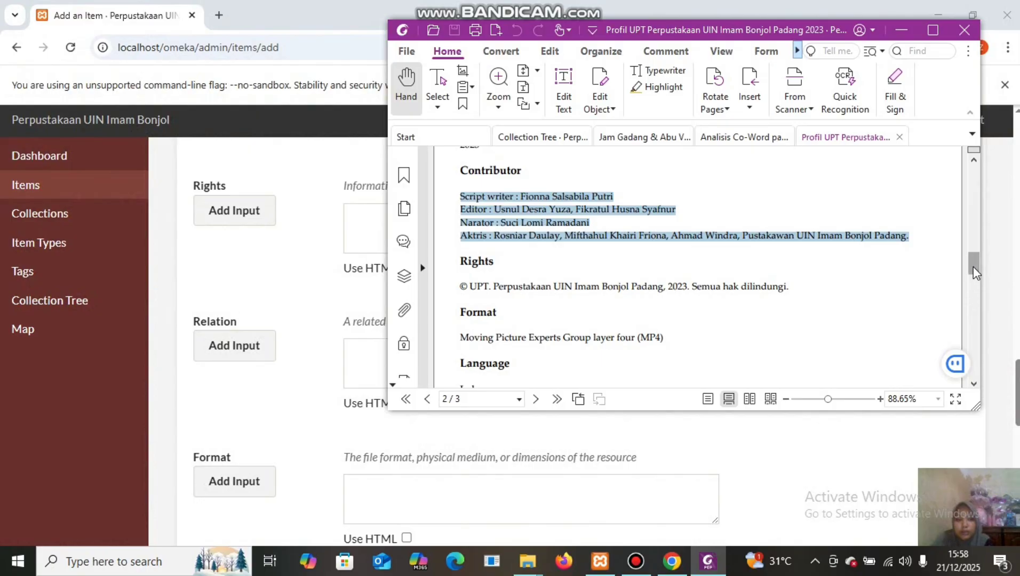
pyautogui.moveTo(973, 266); pyautogui.dragTo(976, 275)
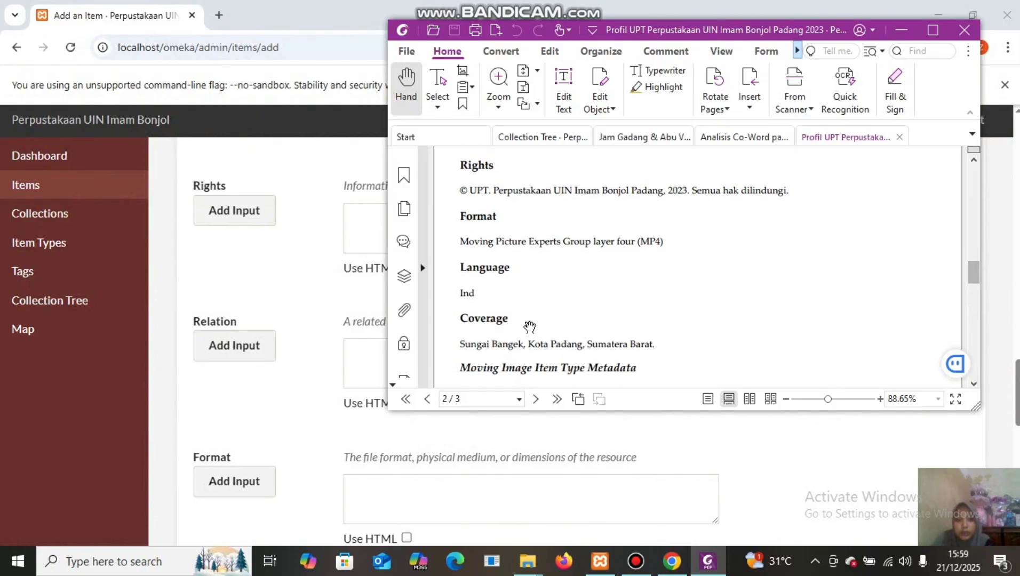
pyautogui.moveTo(458, 189); pyautogui.dragTo(797, 164)
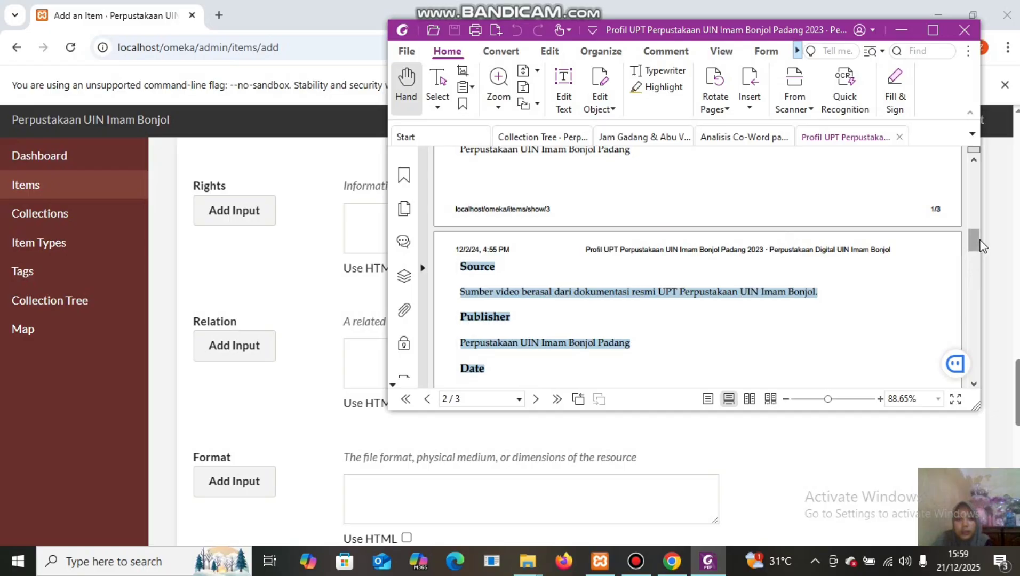
pyautogui.moveTo(978, 241); pyautogui.dragTo(982, 272)
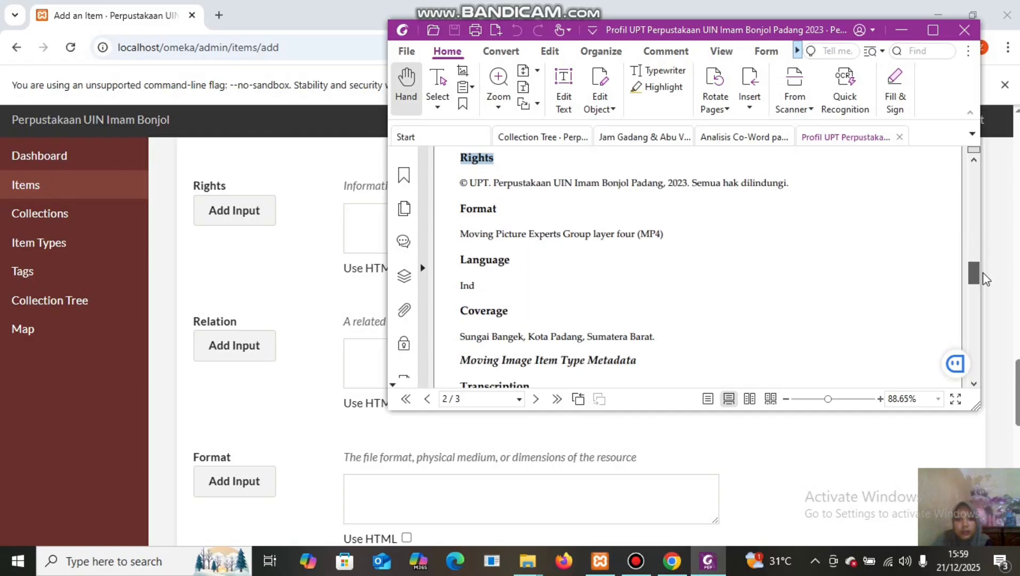
pyautogui.click(756, 277)
pyautogui.moveTo(460, 184); pyautogui.dragTo(795, 186)
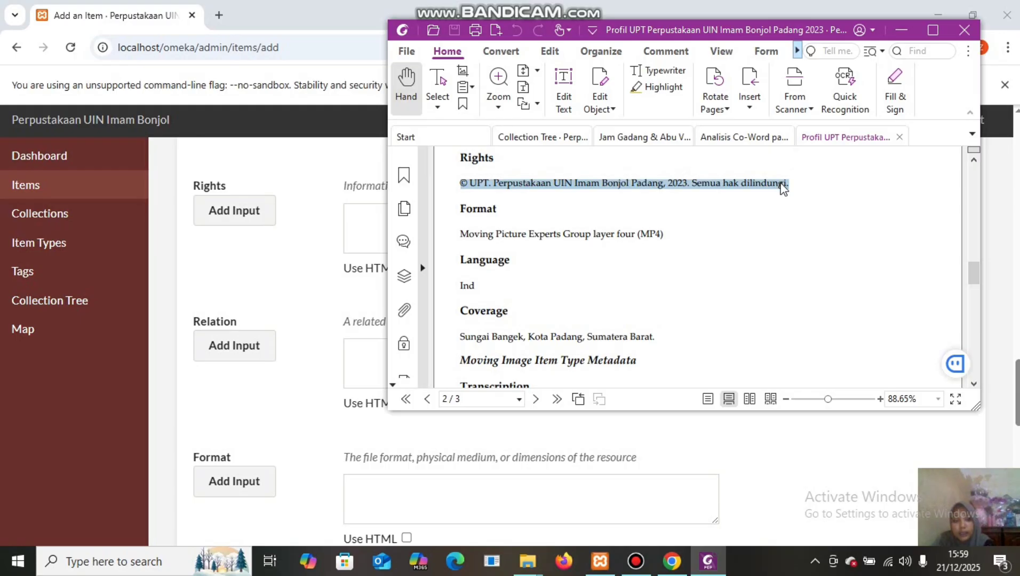
pyautogui.rightClick(780, 185)
pyautogui.click(804, 191)
pyautogui.click(364, 215)
pyautogui.rightClick(363, 216)
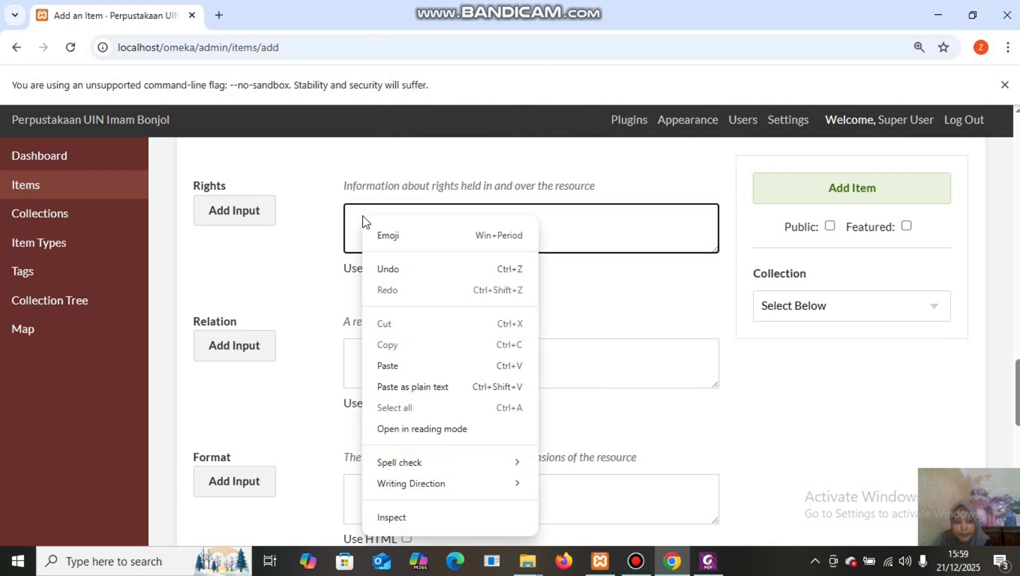
pyautogui.click(427, 366)
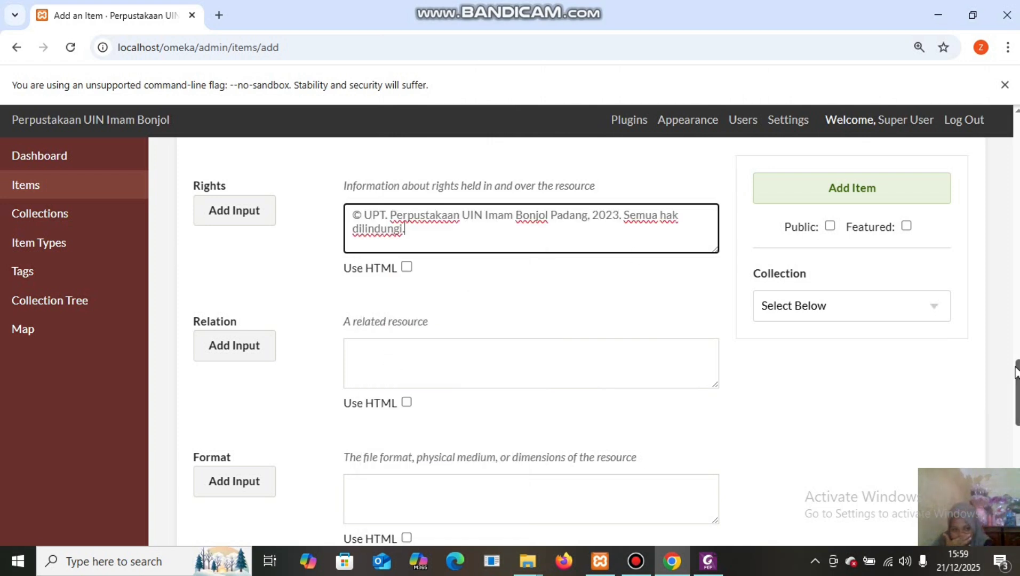
pyautogui.scroll(-2, 1016, 372)
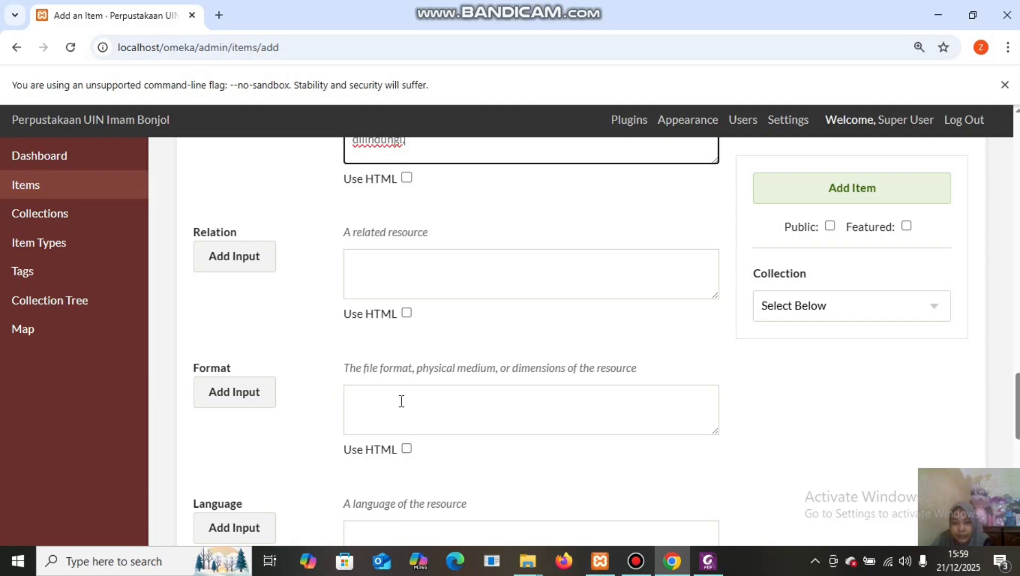
# Copy 'Moving Picture Experts Group layer four (MP4)' from the PDF into the Format field.
pyautogui.moveTo(708, 568)
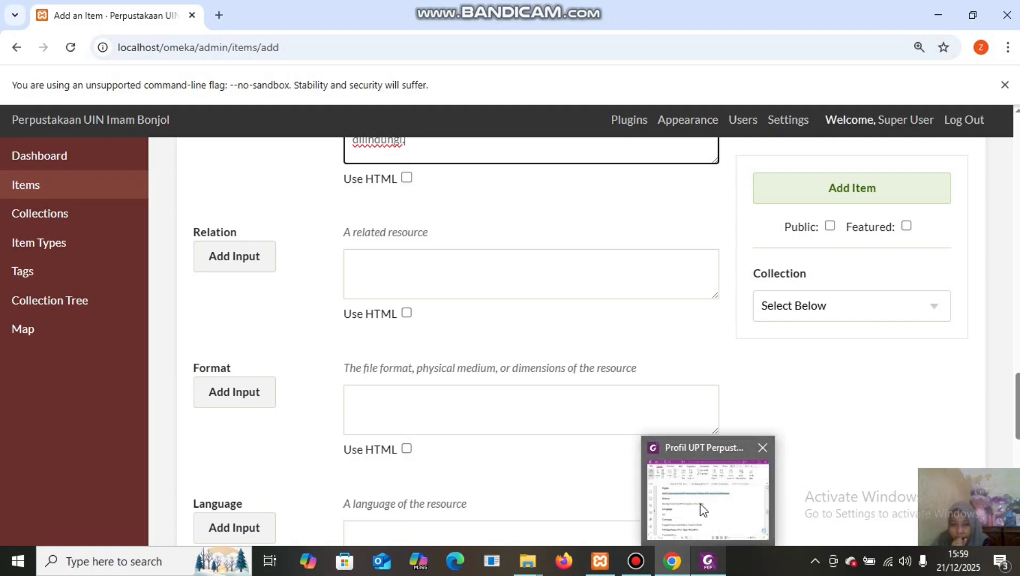
pyautogui.click(700, 504)
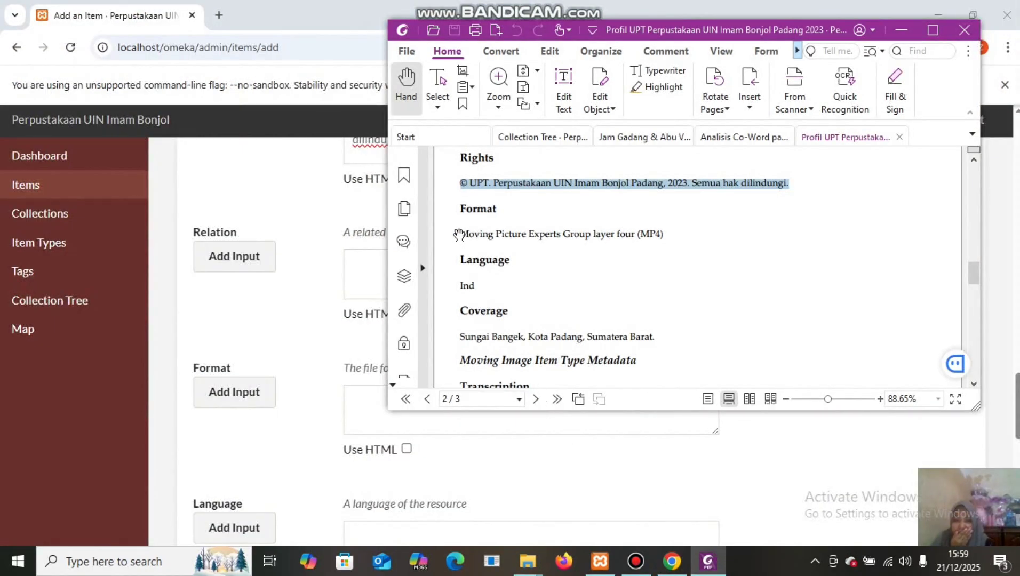
pyautogui.moveTo(460, 228); pyautogui.dragTo(625, 223)
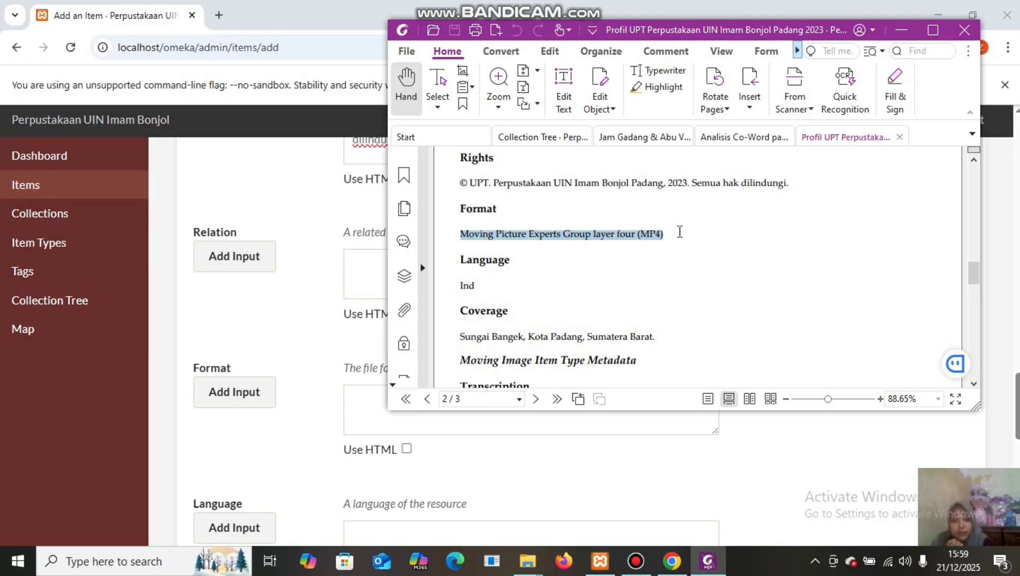
pyautogui.rightClick(635, 236)
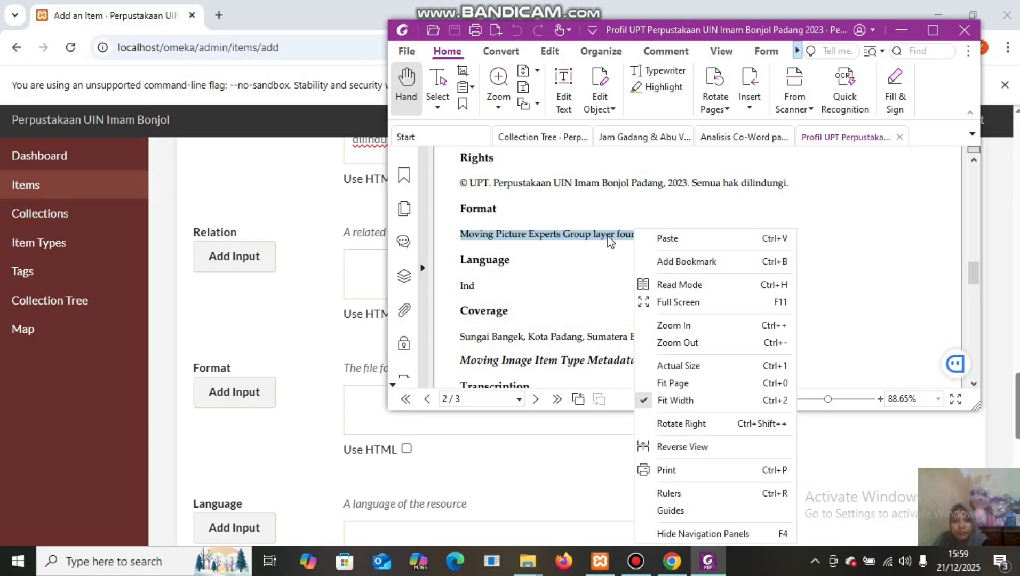
pyautogui.rightClick(609, 241)
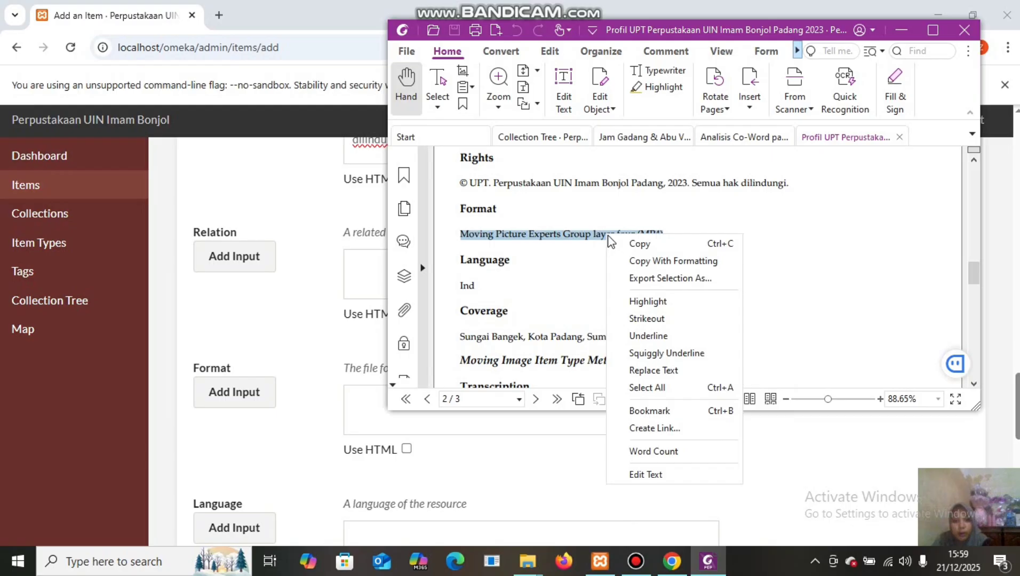
pyautogui.click(639, 244)
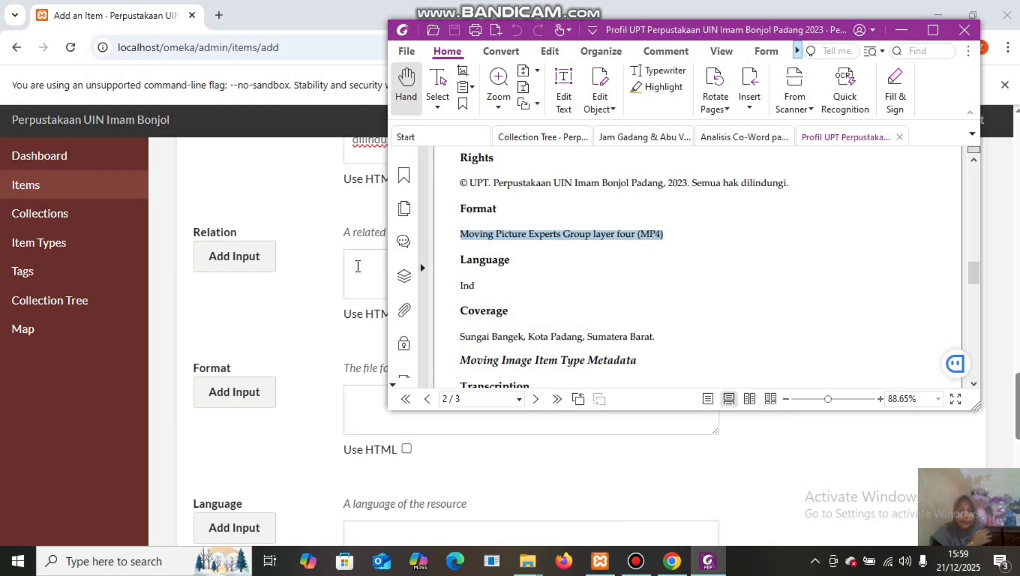
pyautogui.click(363, 399)
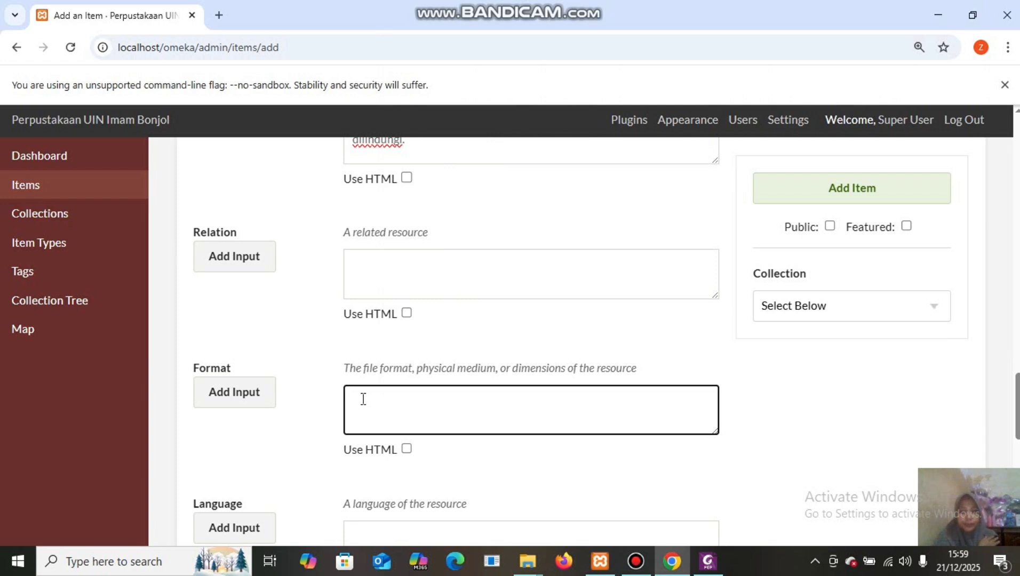
pyautogui.rightClick(362, 399)
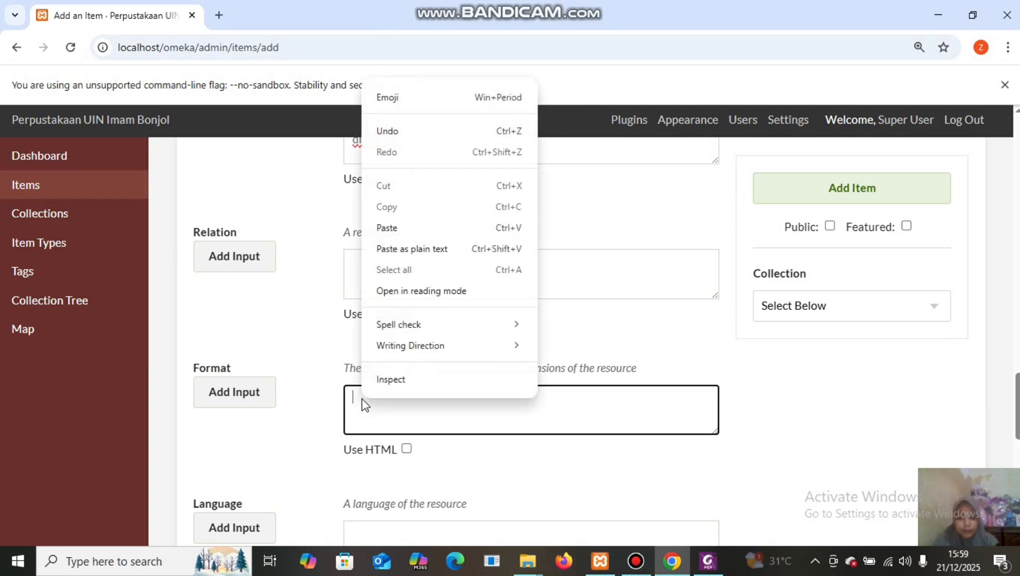
pyautogui.click(422, 228)
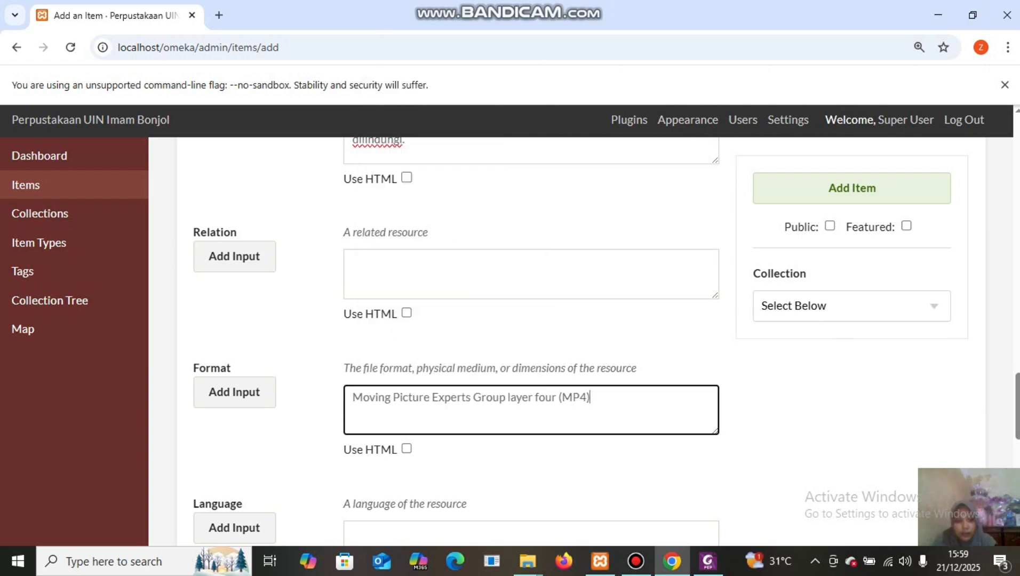
pyautogui.scroll(-5, 1017, 387)
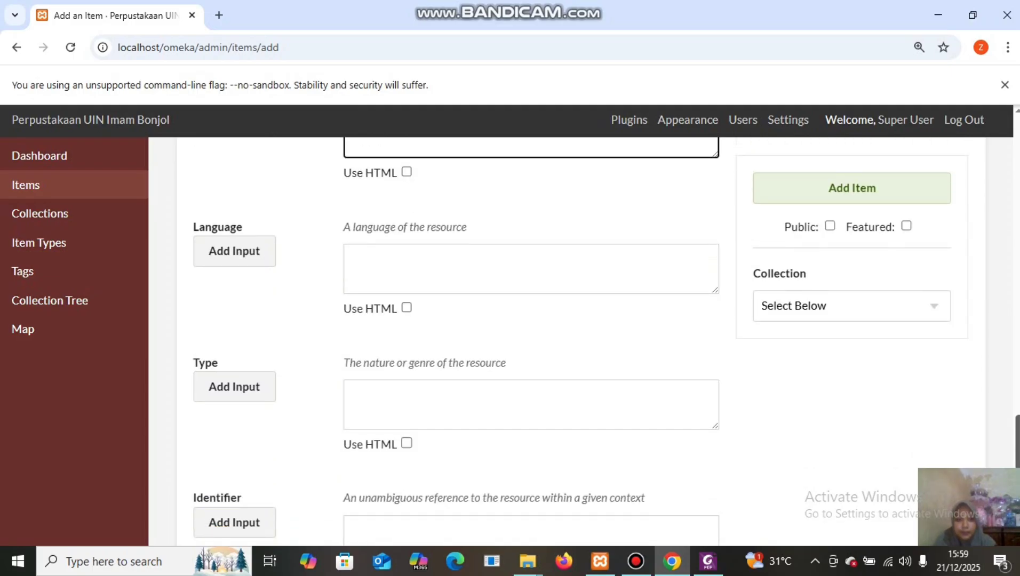
# Copy 'Sungai Bangek, Kota Padang, Sumatera Barat' from the PDF into the Coverage field.
pyautogui.click(403, 255)
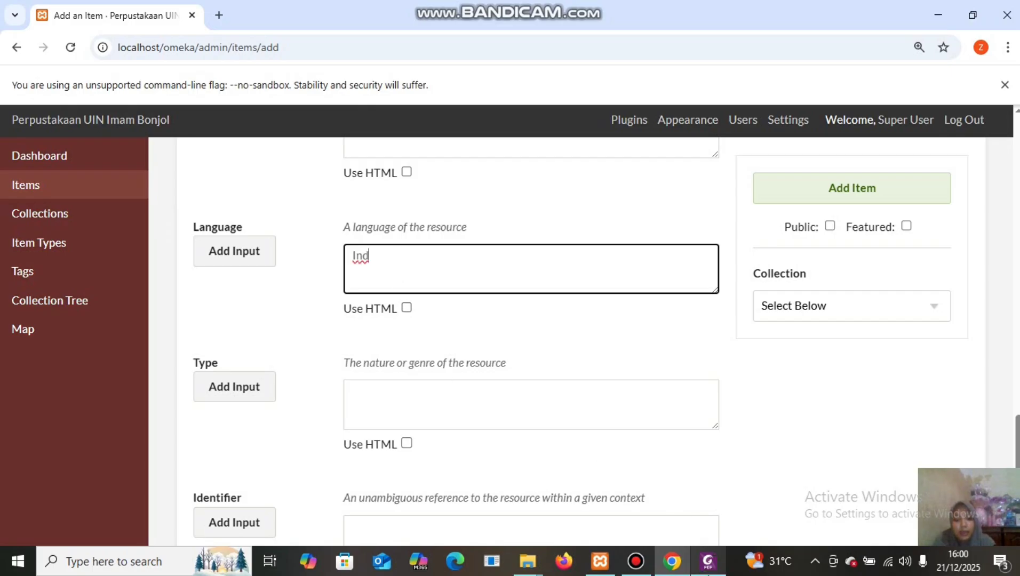
pyautogui.moveTo(708, 561)
pyautogui.click(718, 508)
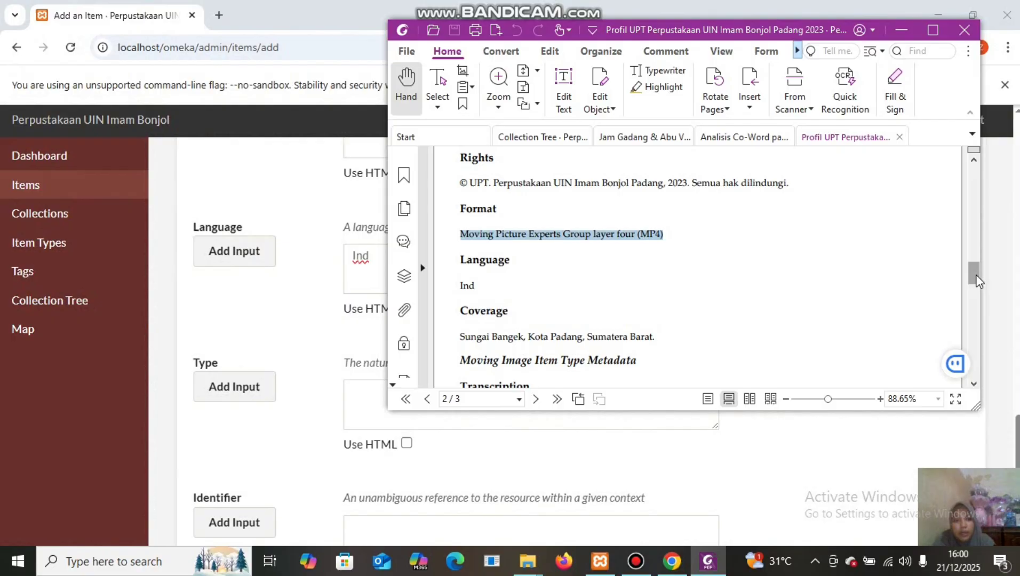
pyautogui.moveTo(978, 280); pyautogui.dragTo(978, 289)
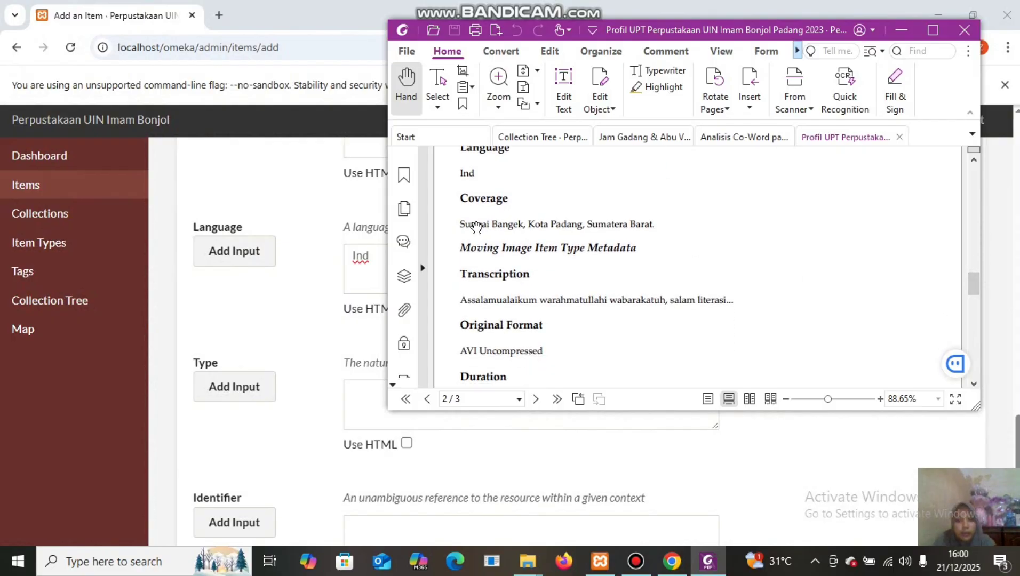
pyautogui.moveTo(461, 219); pyautogui.dragTo(659, 219)
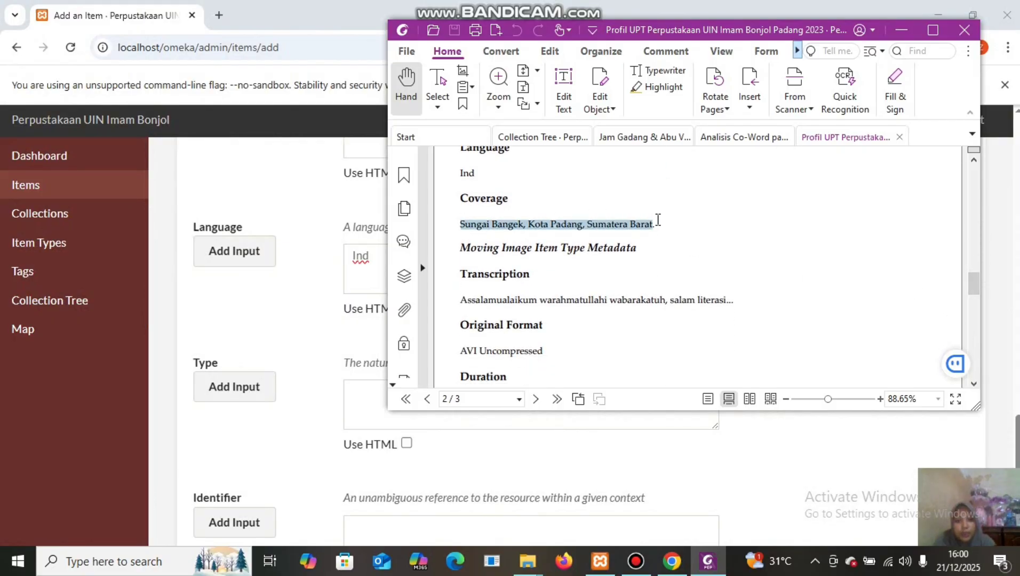
pyautogui.rightClick(635, 226)
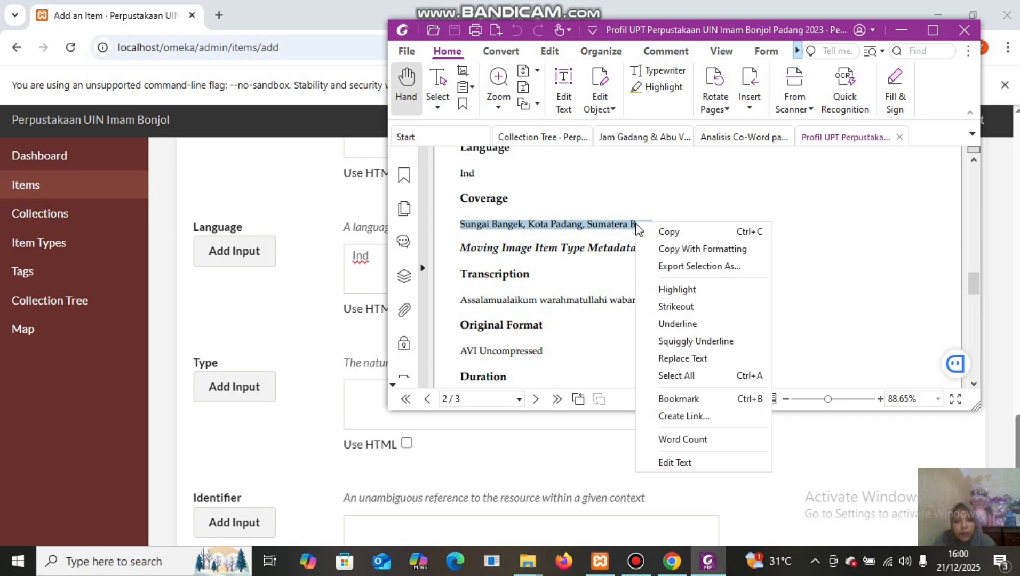
pyautogui.click(658, 231)
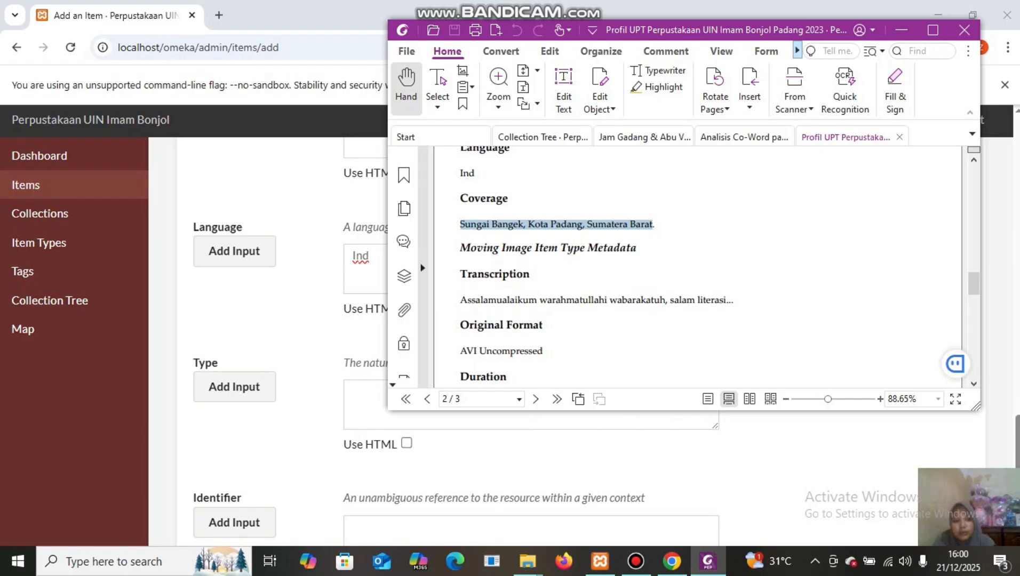
pyautogui.moveTo(1017, 443); pyautogui.dragTo(1018, 487)
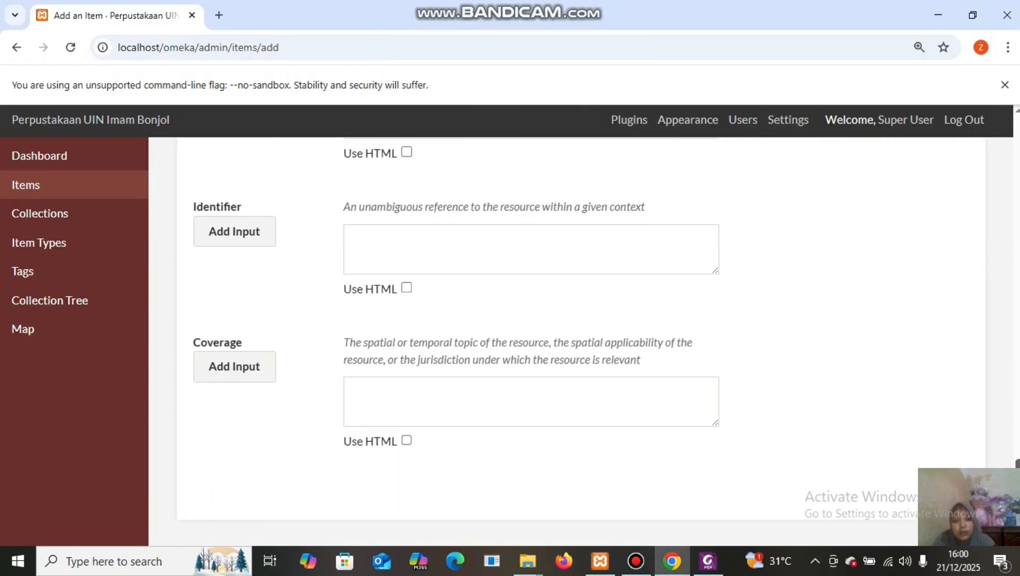
pyautogui.scroll(-1, 568, 445)
pyautogui.click(400, 353)
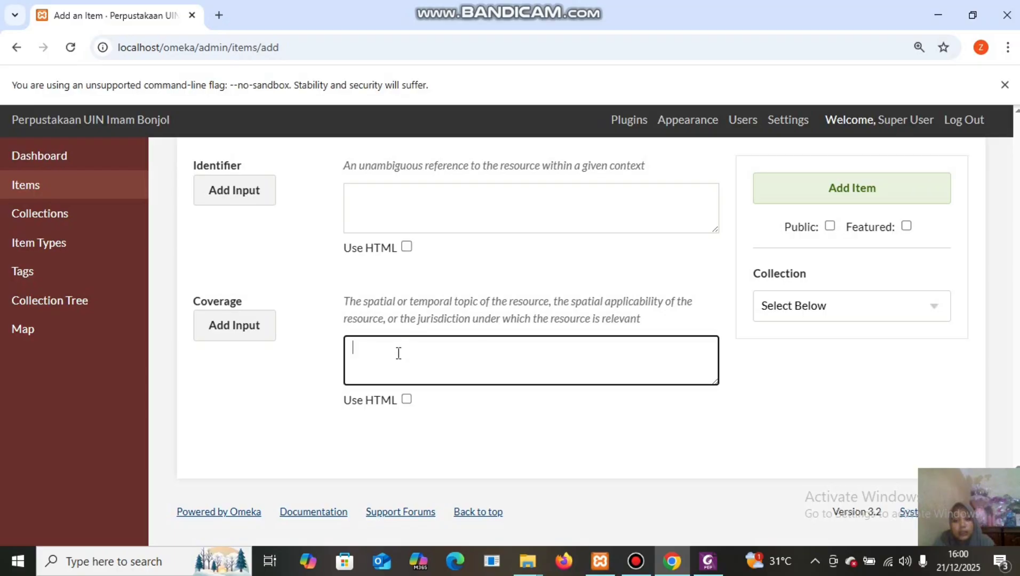
pyautogui.rightClick(398, 354)
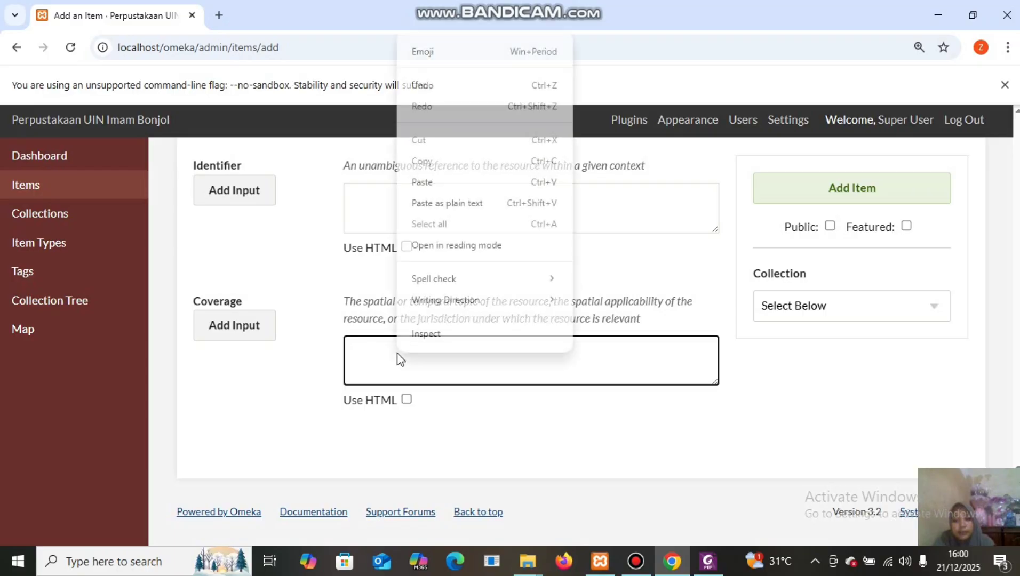
pyautogui.click(462, 182)
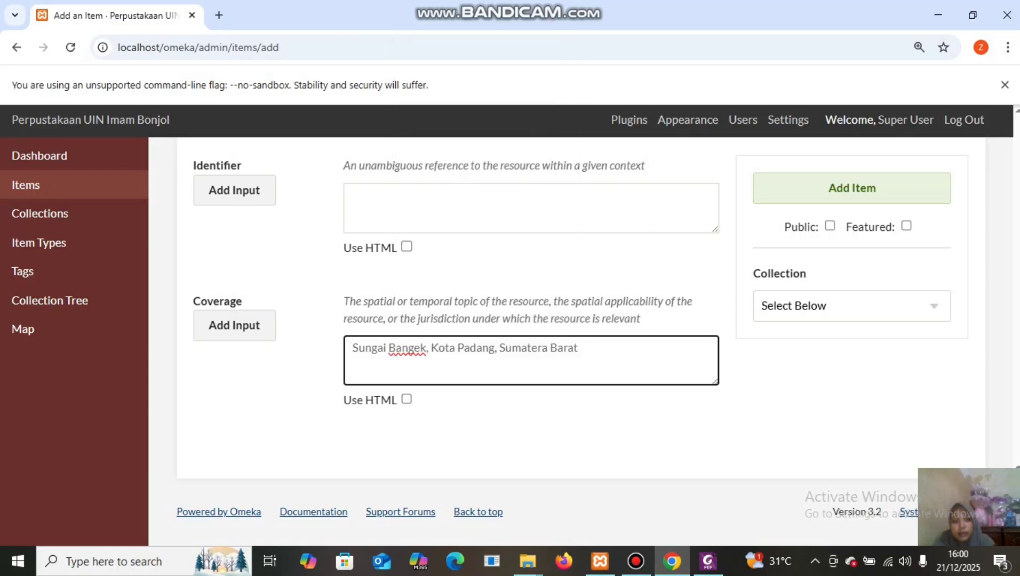
# Choose Moving Image as the Item Type on the Item Type Metadata tab.
pyautogui.scroll(8, 531, 341)
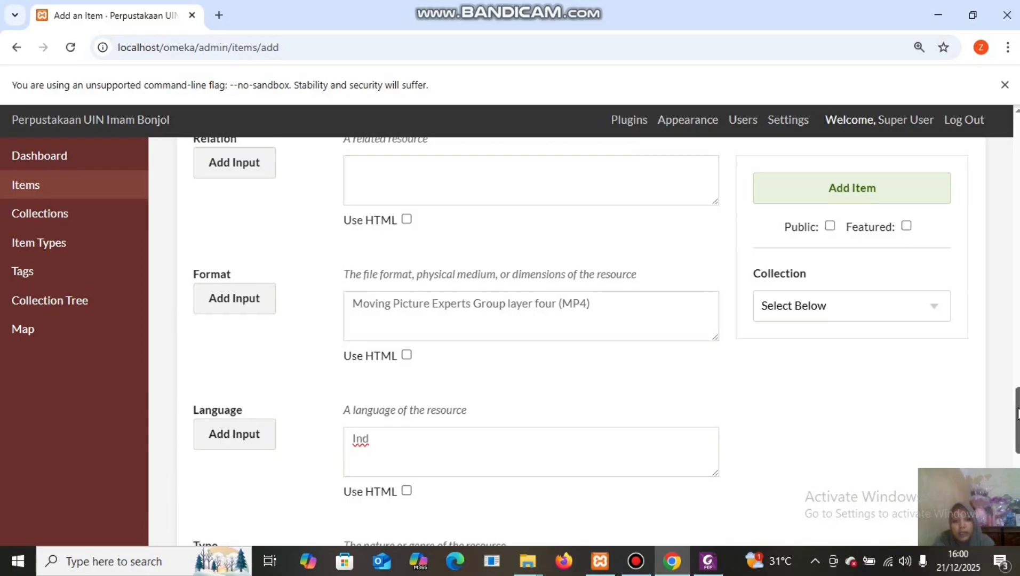
pyautogui.scroll(14, 531, 342)
pyautogui.scroll(12, 531, 341)
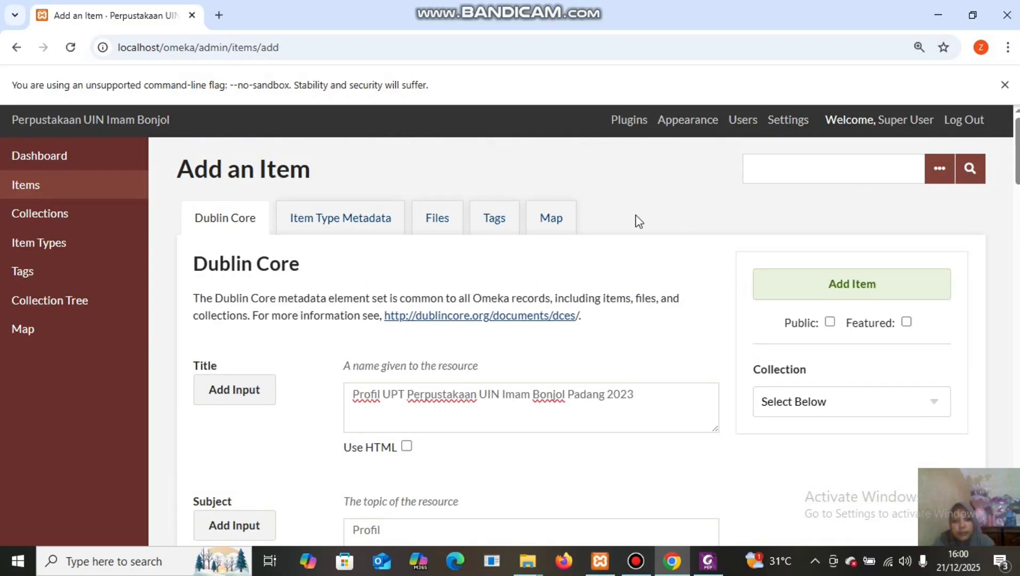
pyautogui.click(372, 222)
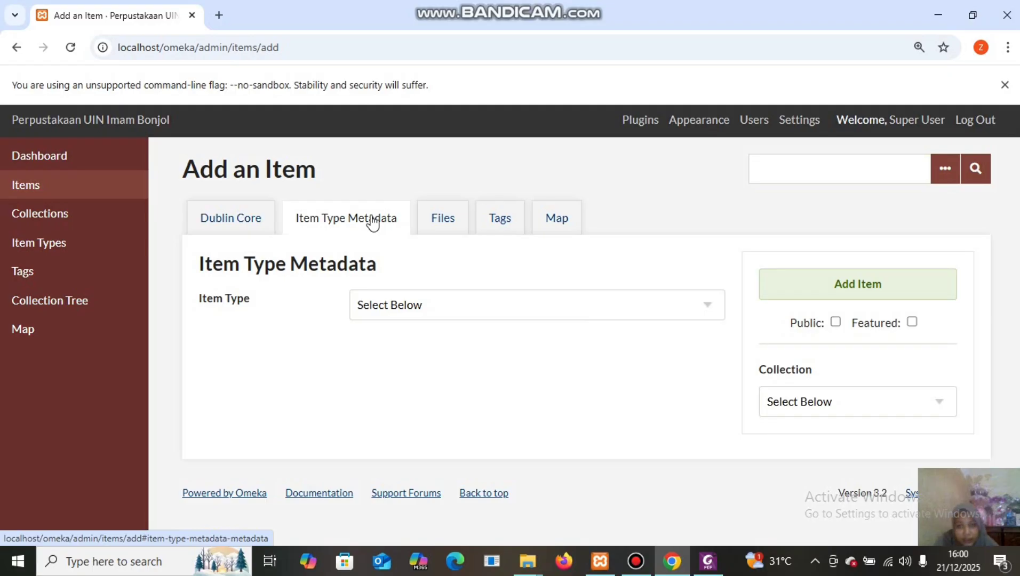
pyautogui.click(618, 313)
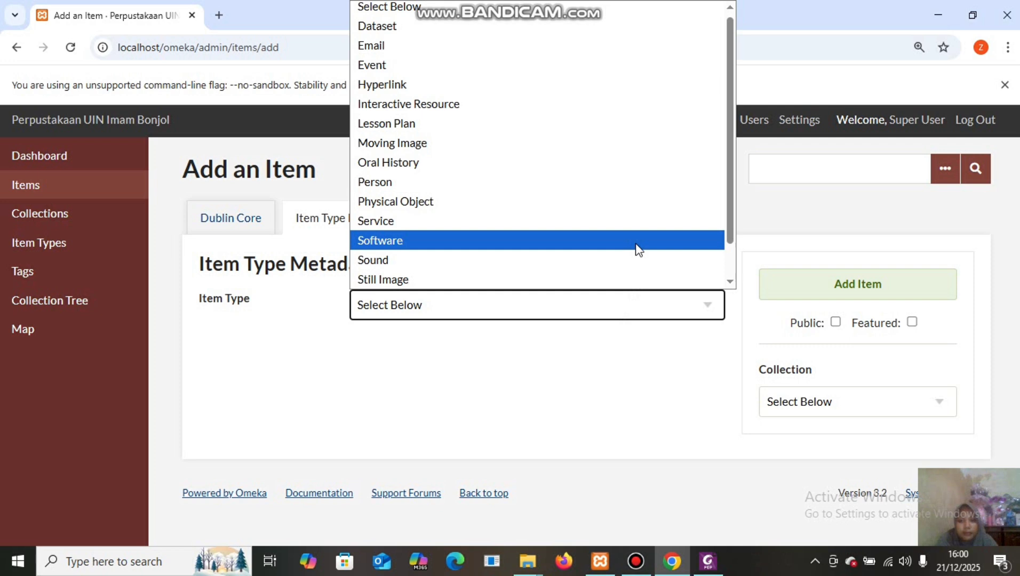
pyautogui.click(603, 143)
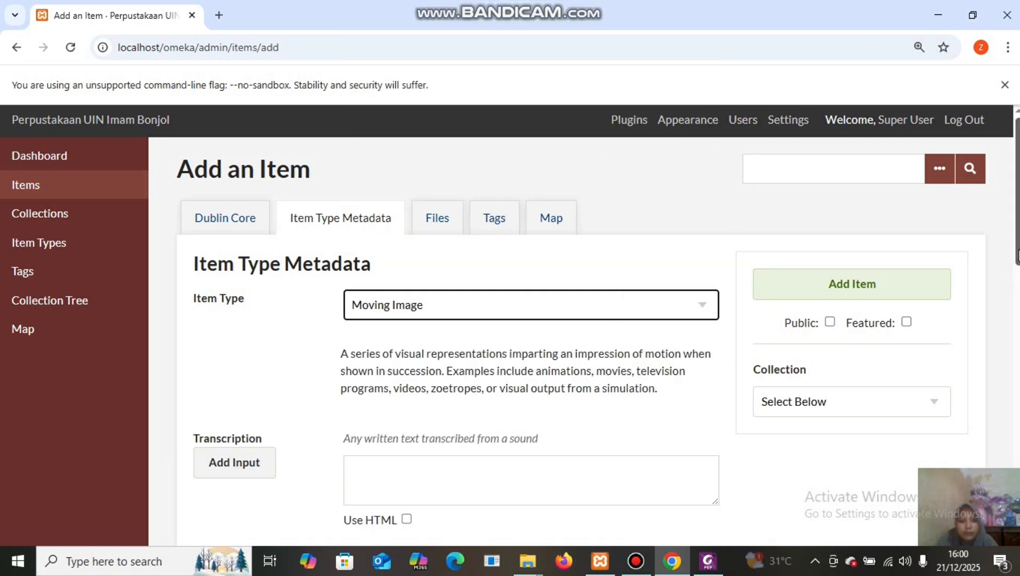
pyautogui.scroll(-3, 1016, 280)
pyautogui.scroll(-2, 740, 490)
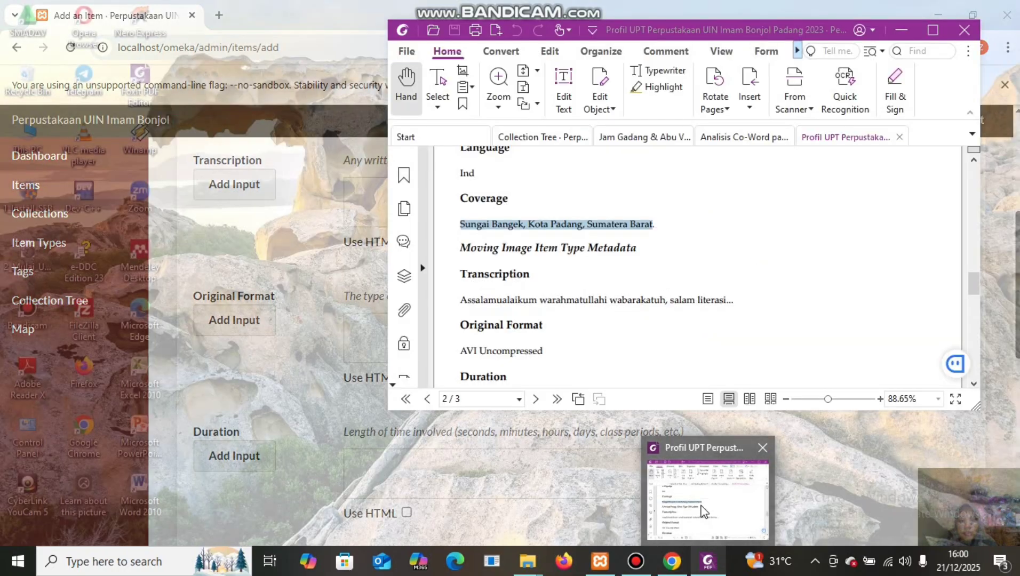
# Paste the PDF's 'Assalamualaikum warahmatullahi wabarakatuh, salam literas…' greeting into Transcription.
pyautogui.click(705, 486)
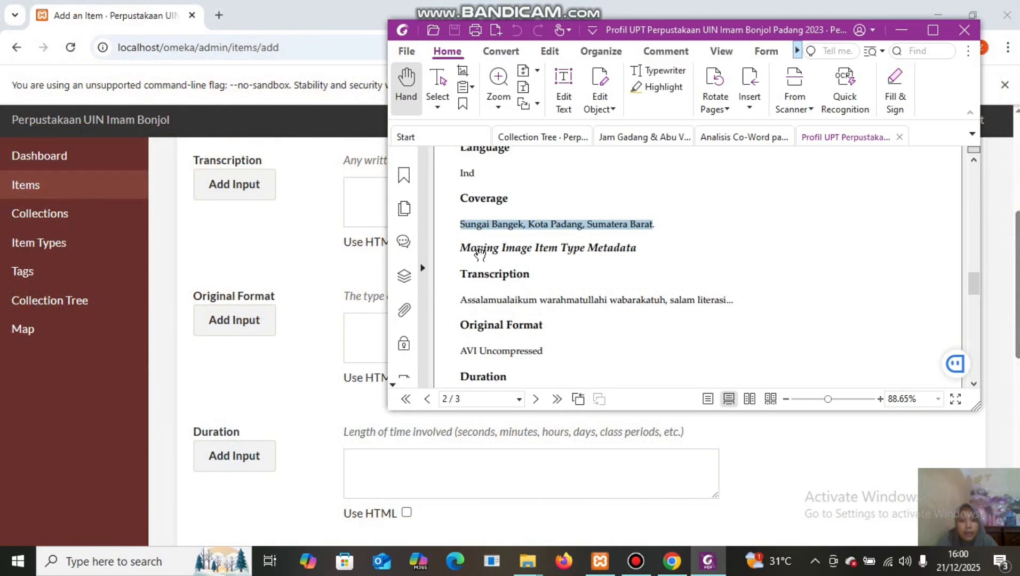
pyautogui.moveTo(460, 299); pyautogui.dragTo(791, 289)
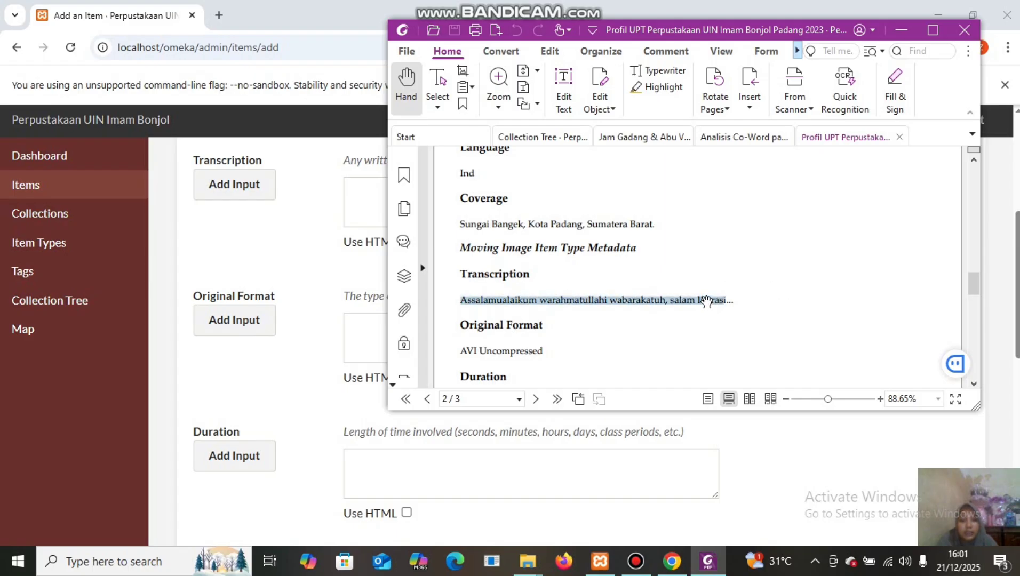
pyautogui.rightClick(708, 299)
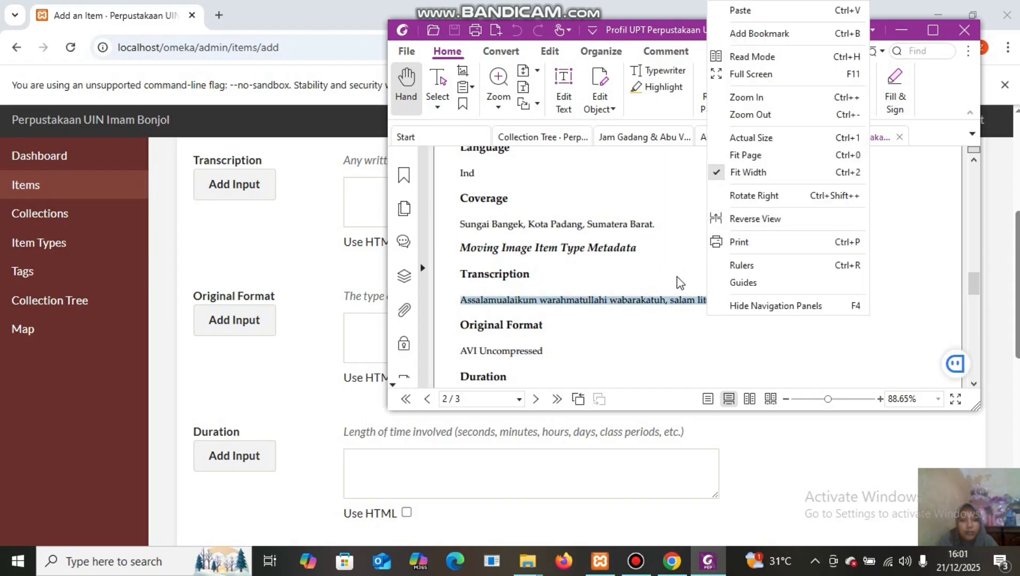
pyautogui.rightClick(660, 303)
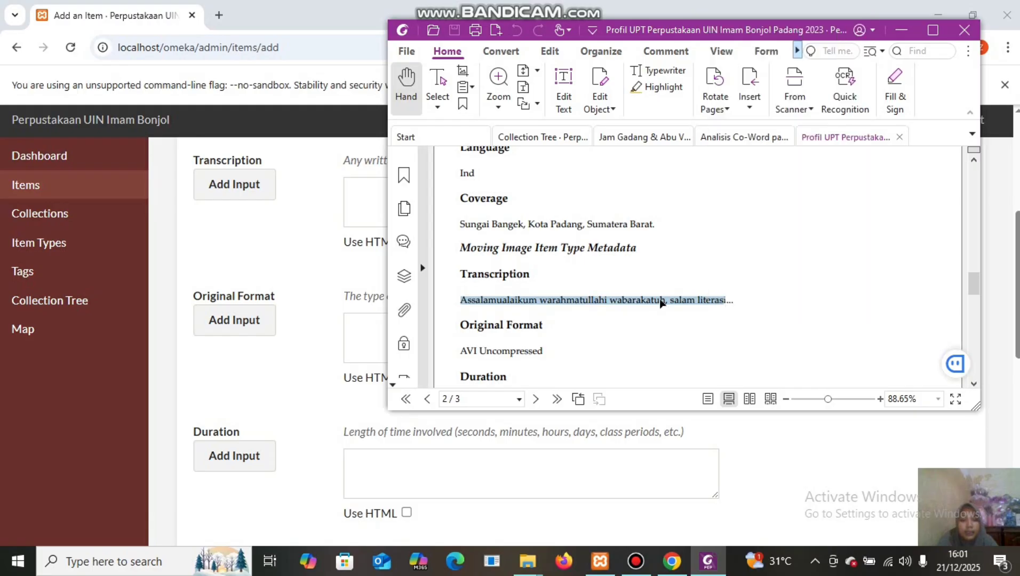
pyautogui.click(723, 69)
pyautogui.click(356, 190)
pyautogui.rightClick(357, 189)
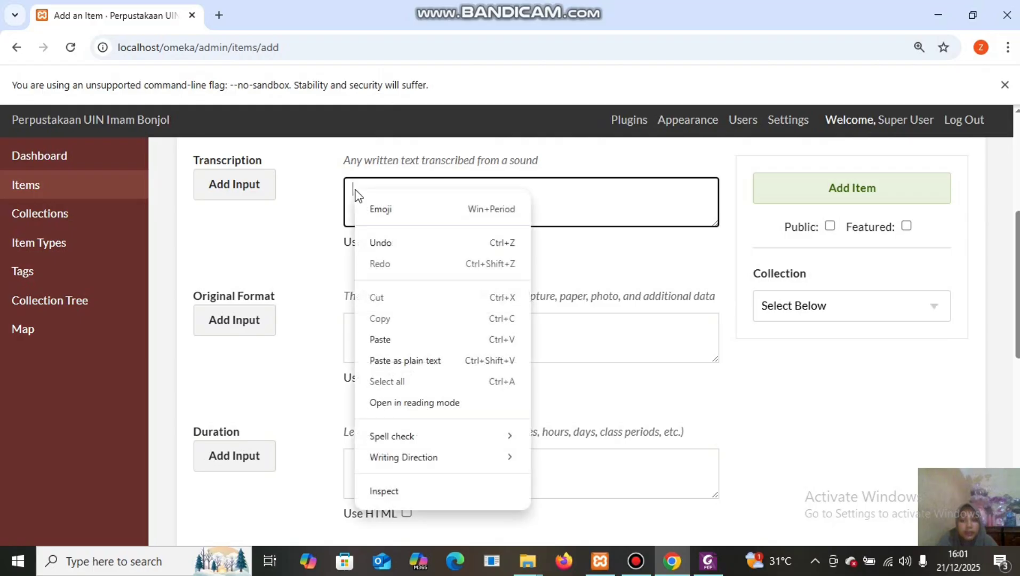
pyautogui.click(403, 341)
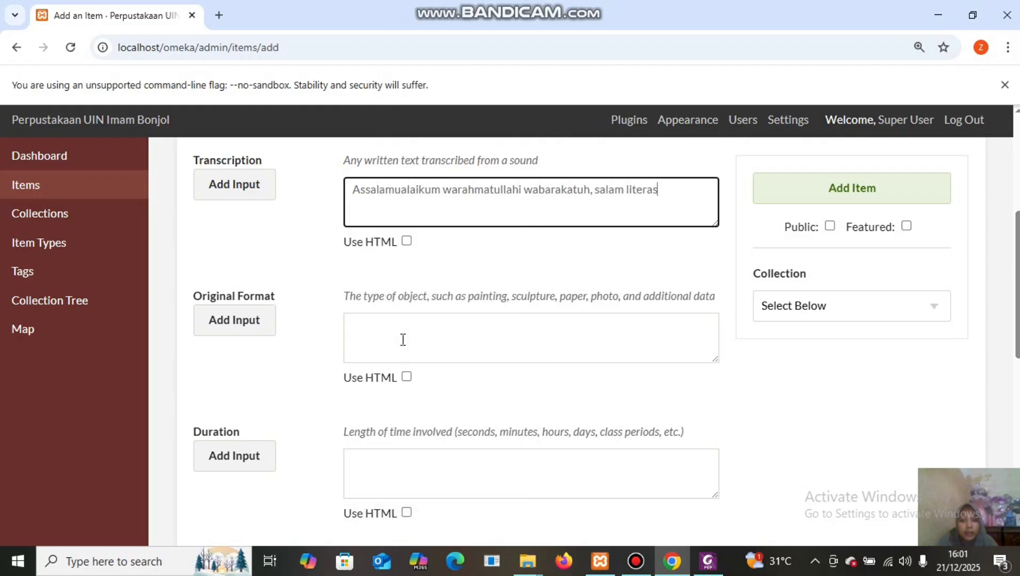
pyautogui.click(380, 330)
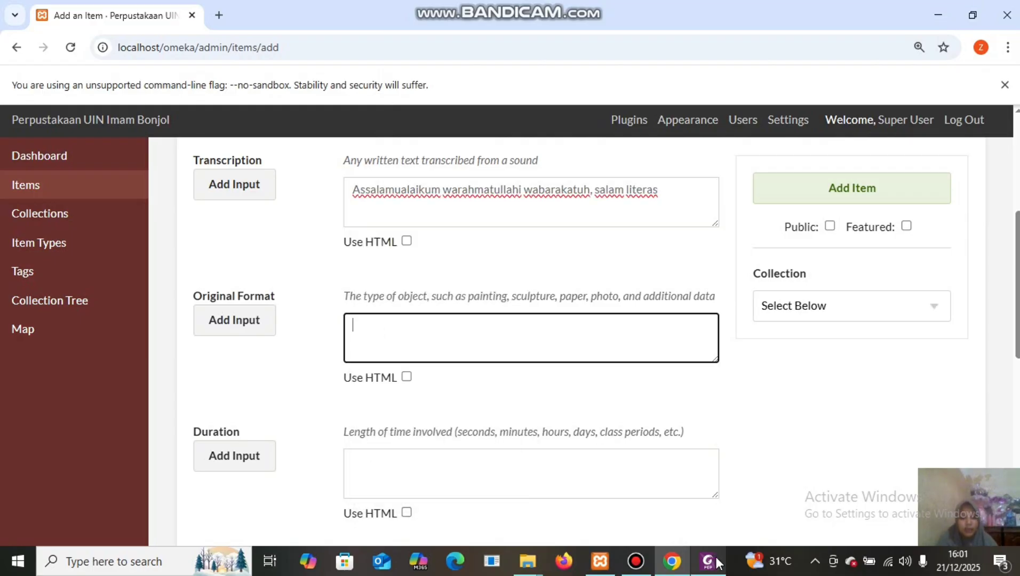
# Copy 'AVI Uncompressed' from the PDF profile into the Original Format field.
pyautogui.moveTo(707, 561)
pyautogui.click(706, 481)
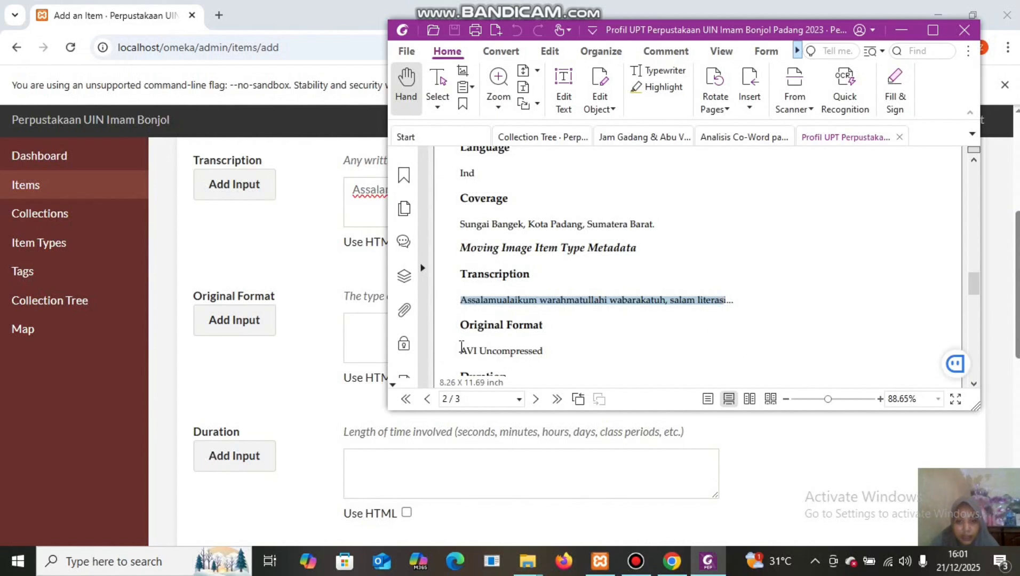
pyautogui.moveTo(460, 351); pyautogui.dragTo(553, 347)
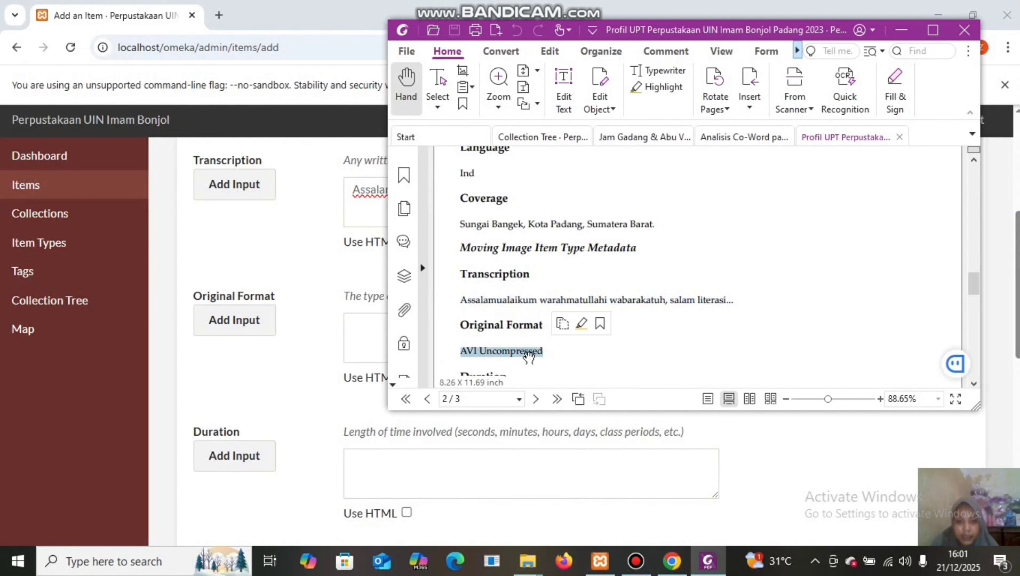
pyautogui.rightClick(525, 352)
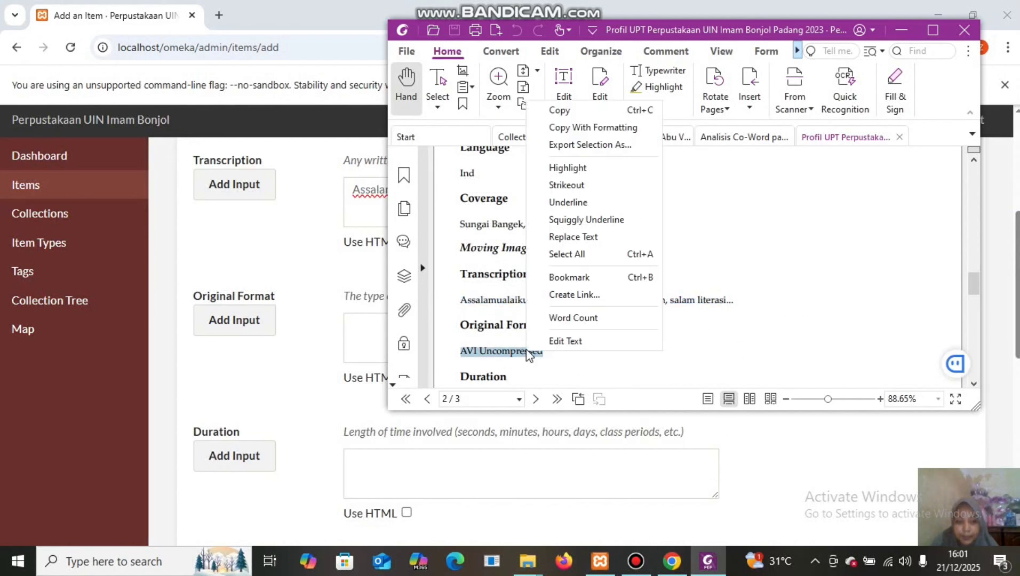
pyautogui.click(590, 110)
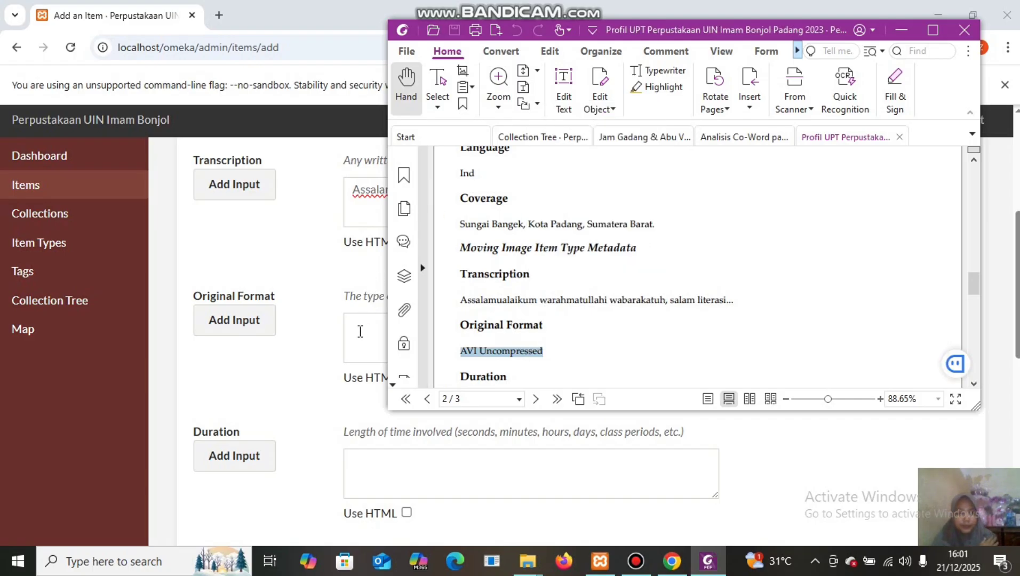
pyautogui.click(357, 323)
pyautogui.rightClick(356, 323)
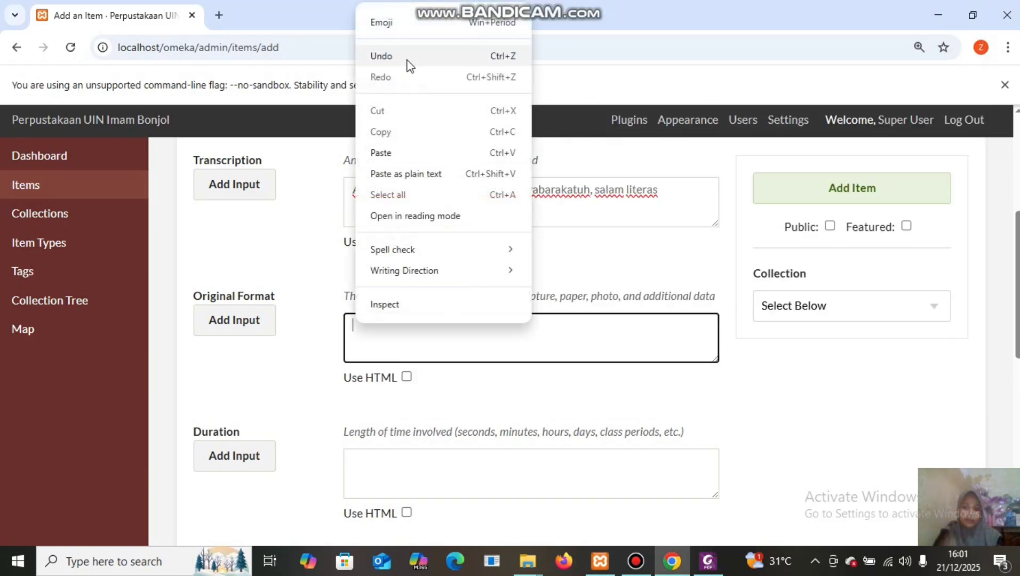
pyautogui.click(401, 151)
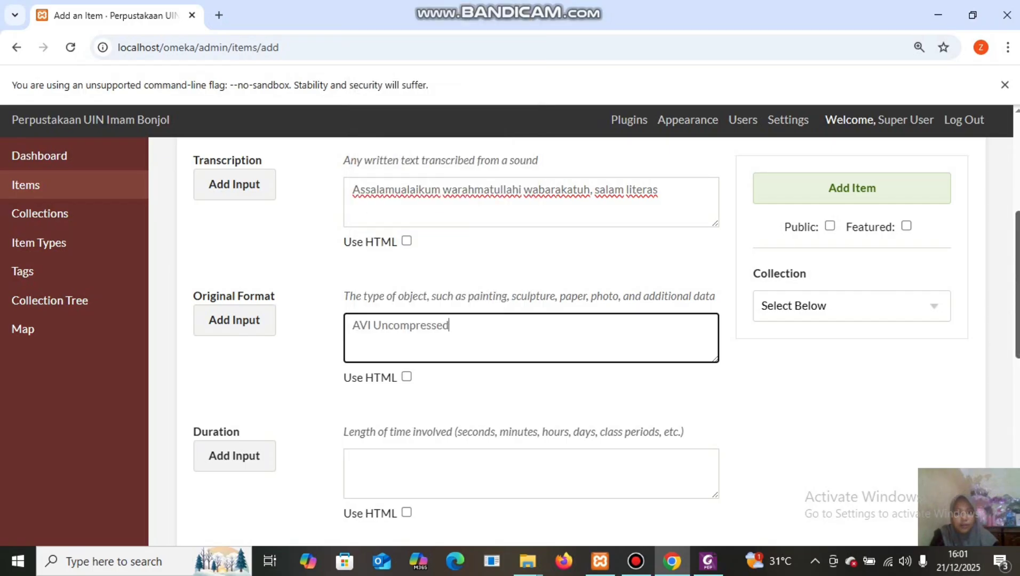
pyautogui.scroll(-4, 606, 341)
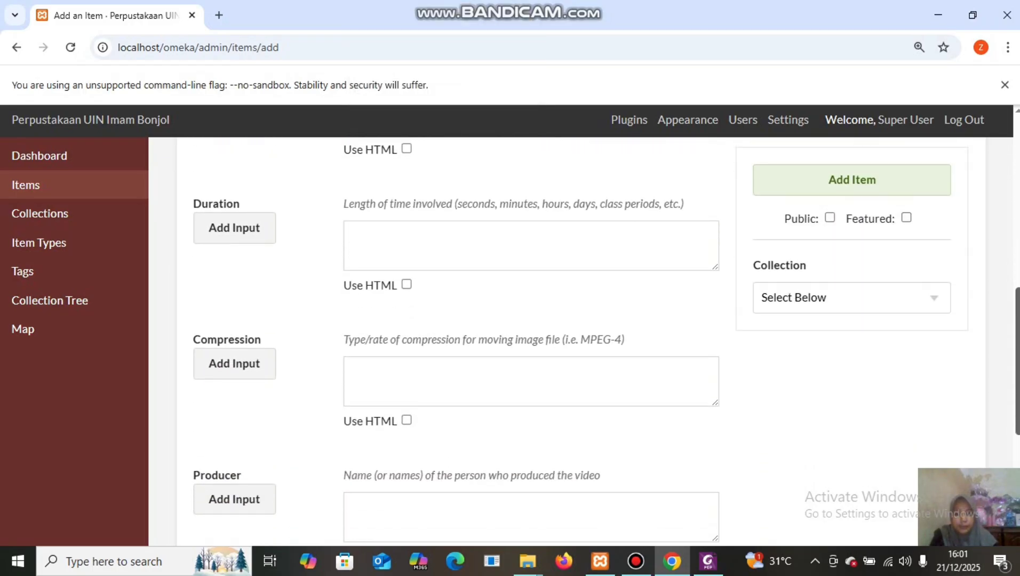
# Copy the duration 00:05:39 from the PDF profile into the Duration field.
pyautogui.moveTo(708, 562)
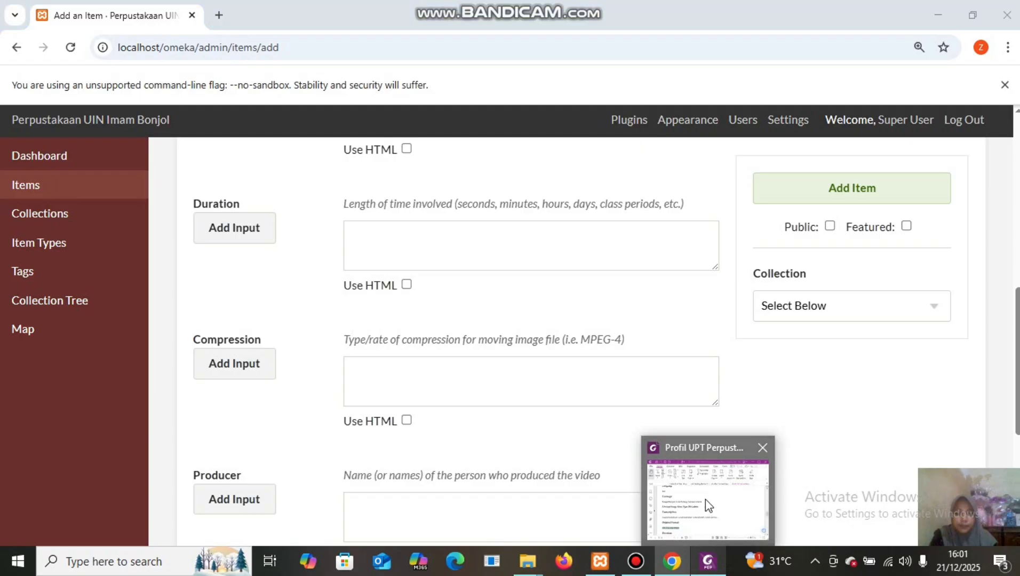
pyautogui.click(705, 500)
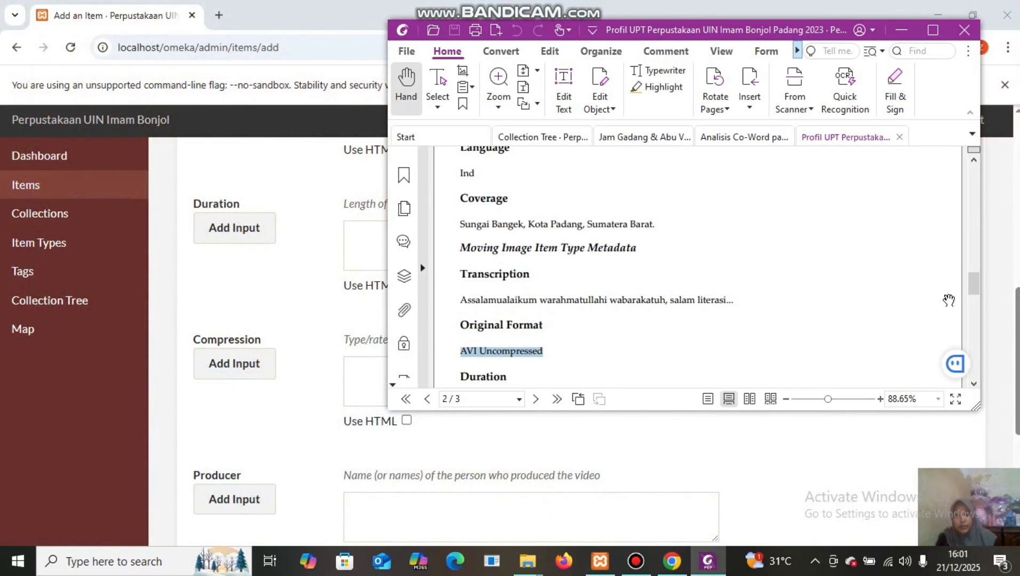
pyautogui.moveTo(974, 287); pyautogui.dragTo(986, 310)
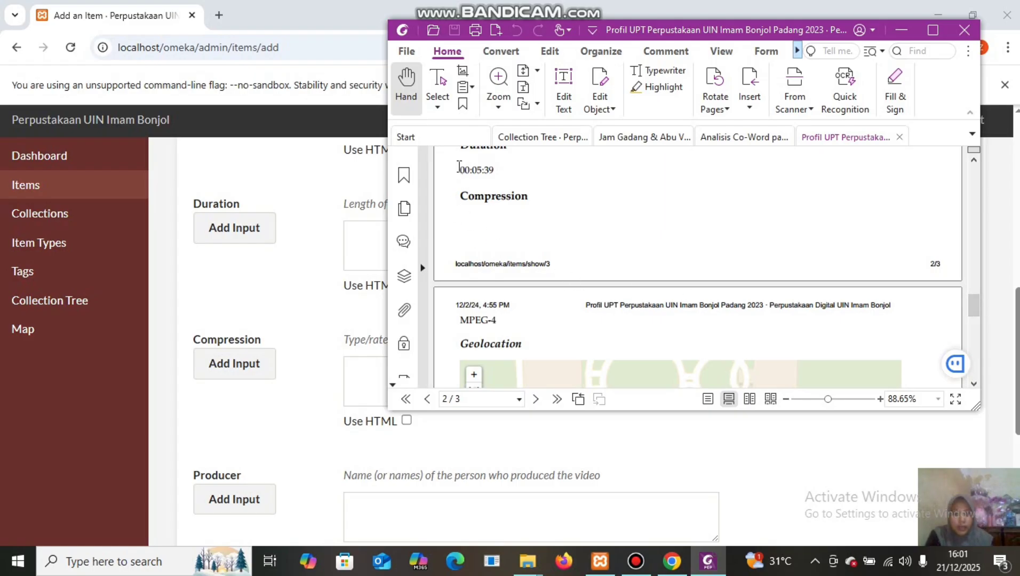
pyautogui.moveTo(457, 168); pyautogui.dragTo(500, 167)
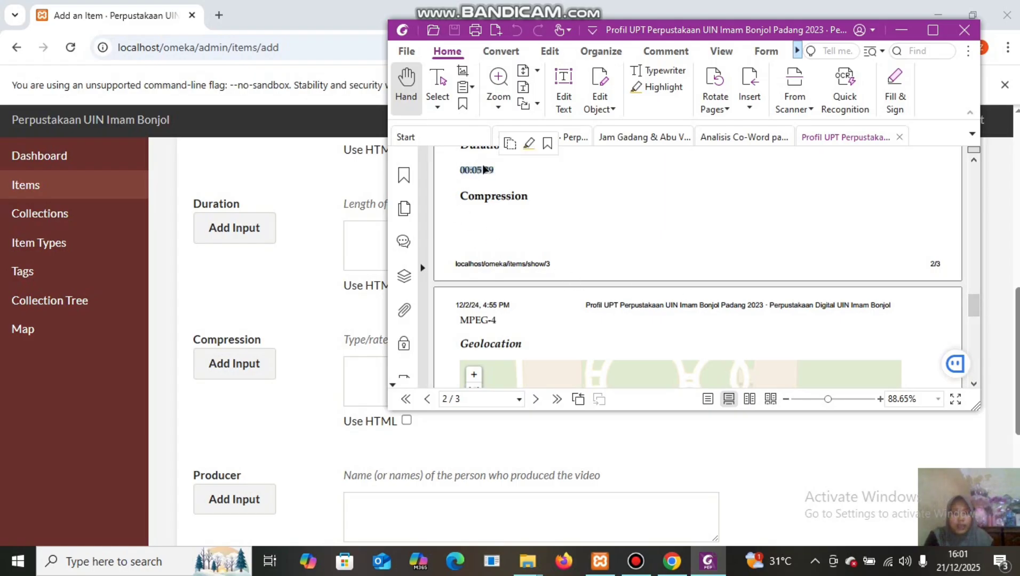
pyautogui.rightClick(484, 169)
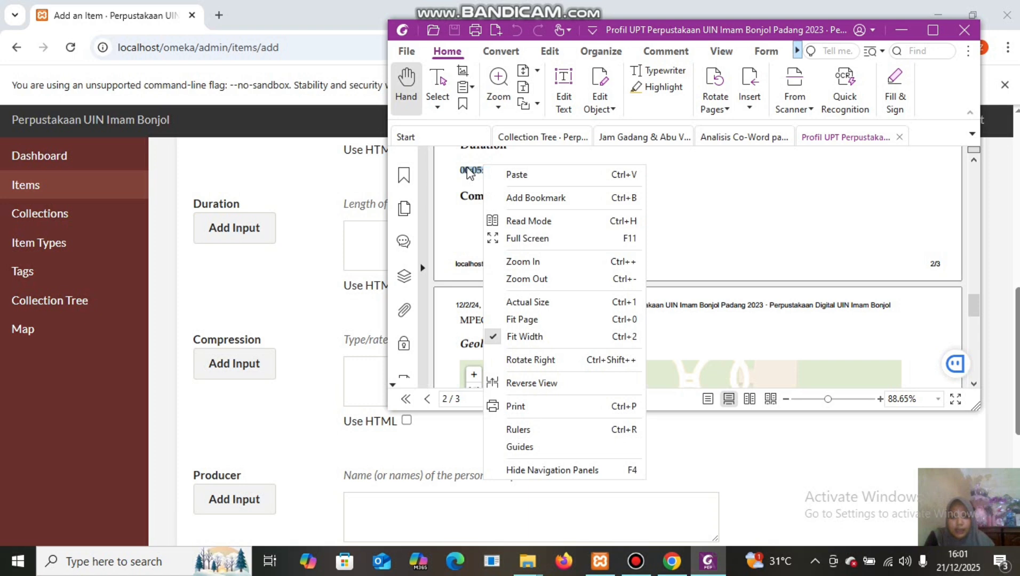
pyautogui.rightClick(467, 170)
pyautogui.click(496, 175)
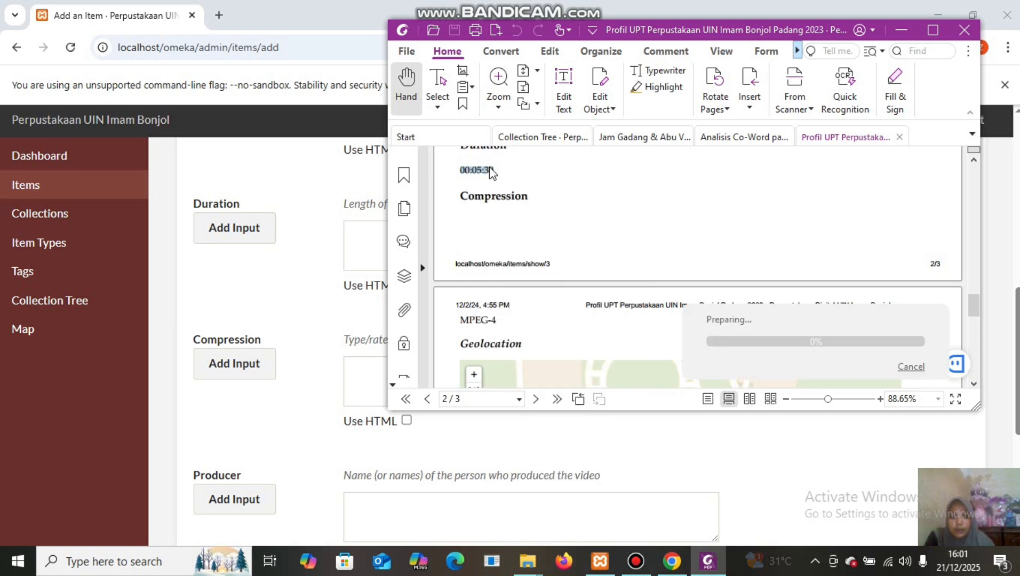
pyautogui.click(353, 241)
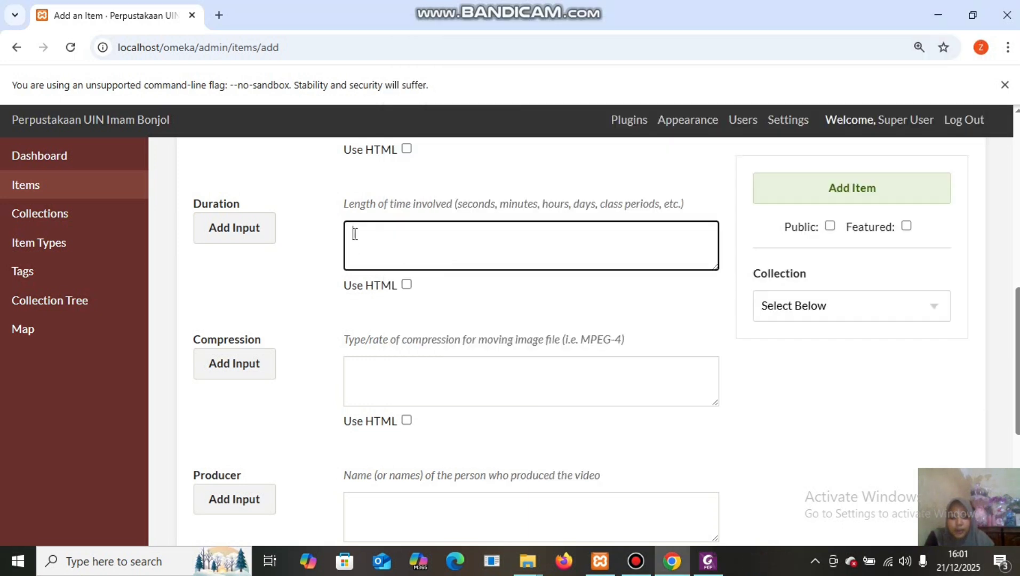
pyautogui.rightClick(353, 240)
pyautogui.click(417, 368)
# Copy 'MPEG-4' from the metadata PDF and paste it into the item's Compression field.
pyautogui.moveTo(707, 566)
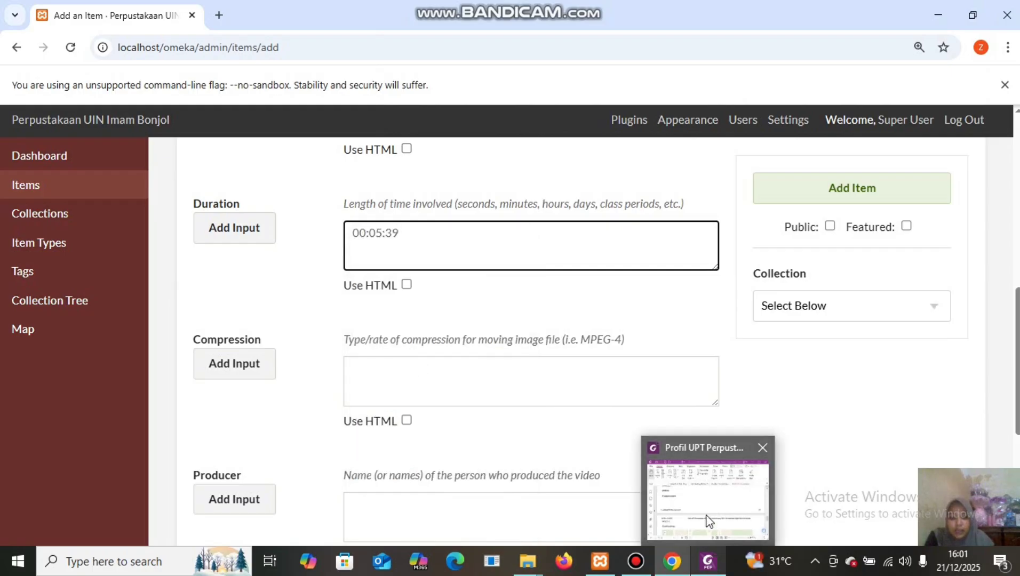
pyautogui.click(709, 523)
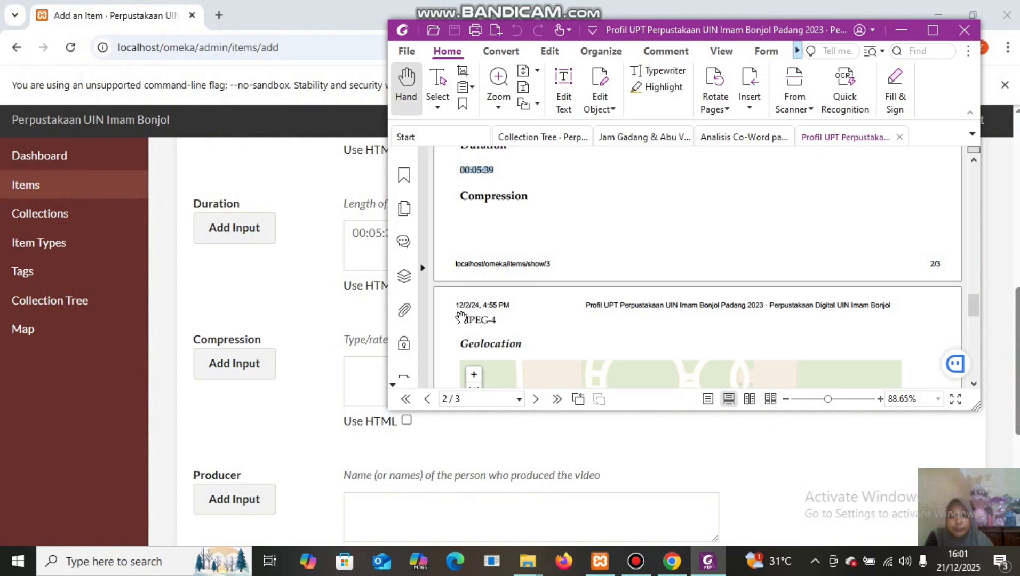
pyautogui.moveTo(462, 317); pyautogui.dragTo(490, 309)
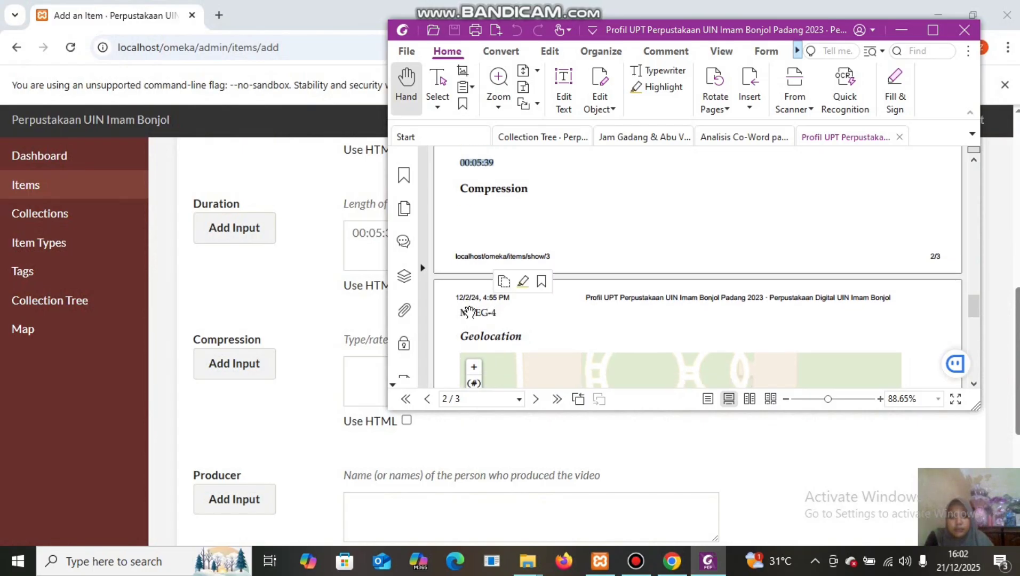
pyautogui.click(465, 315)
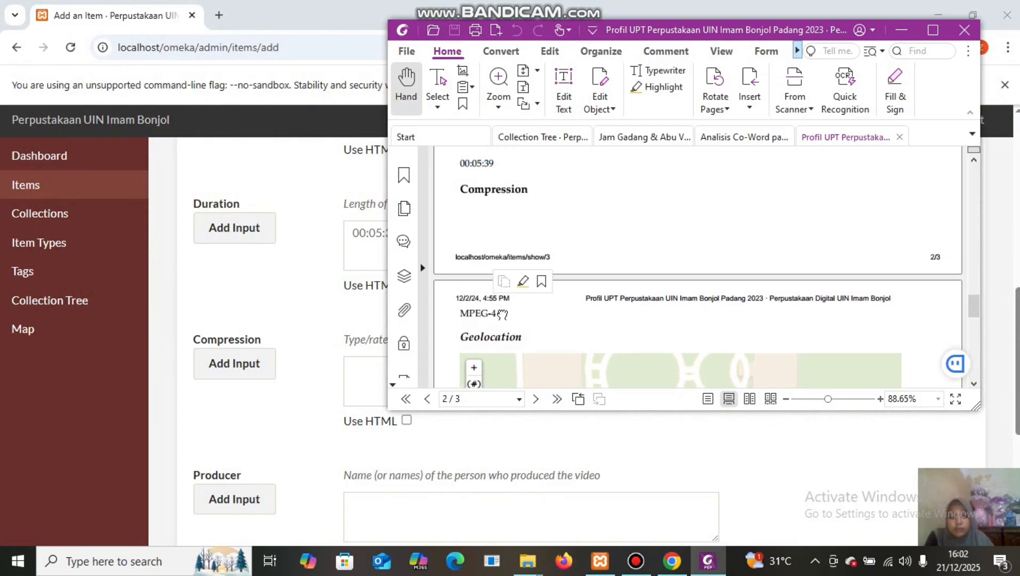
pyautogui.click(437, 85)
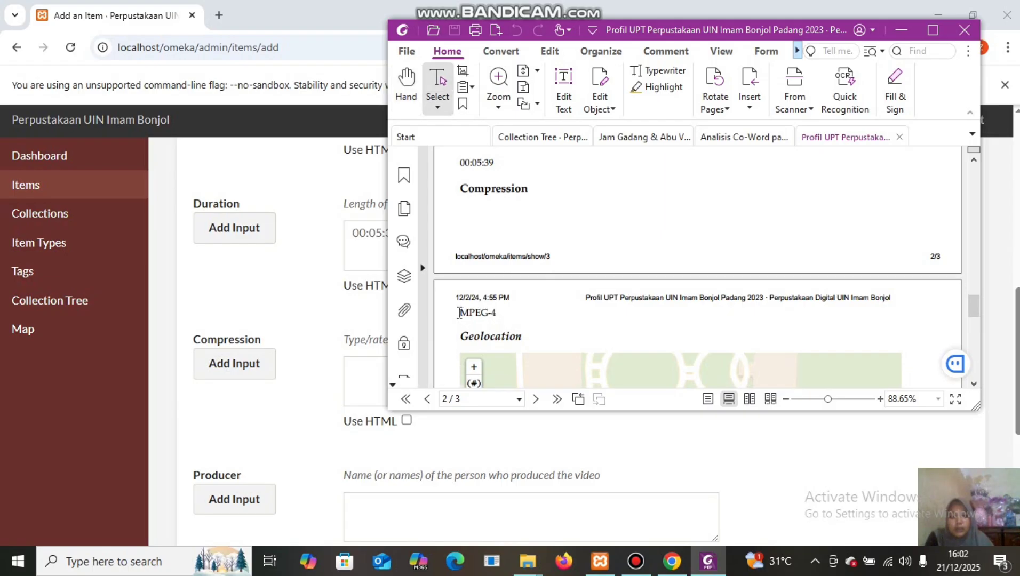
pyautogui.moveTo(458, 313); pyautogui.dragTo(491, 314)
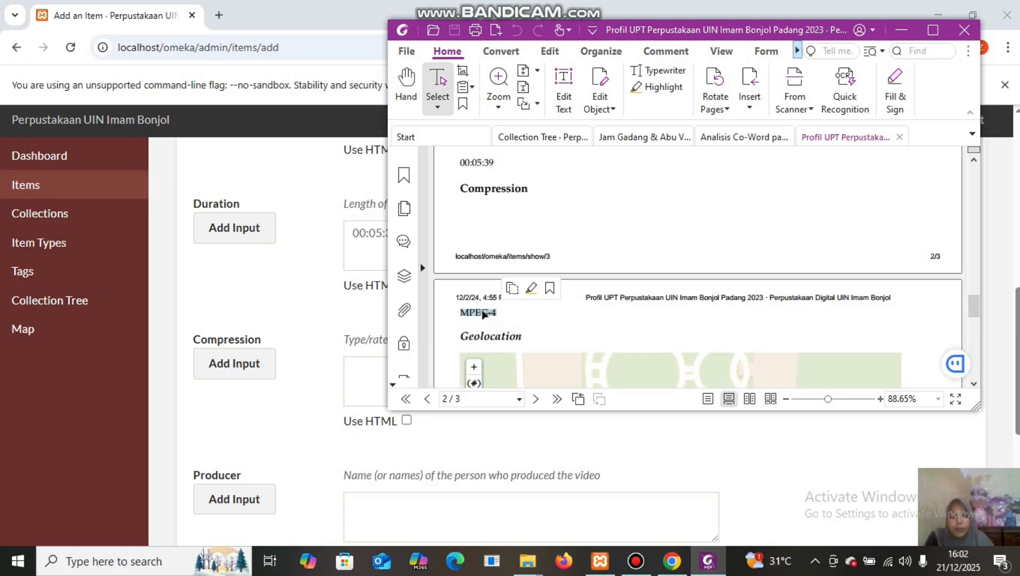
pyautogui.rightClick(485, 315)
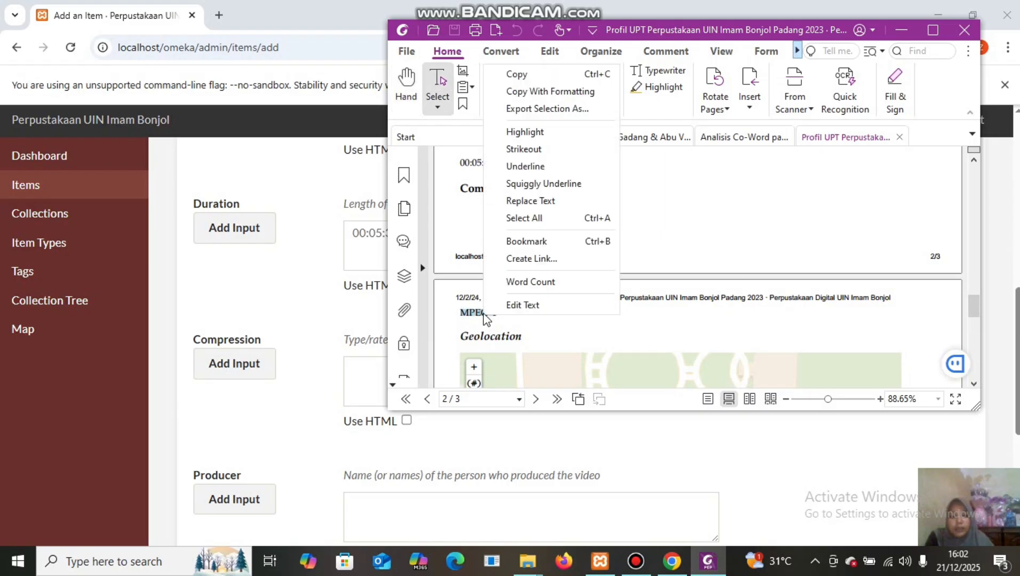
pyautogui.click(532, 76)
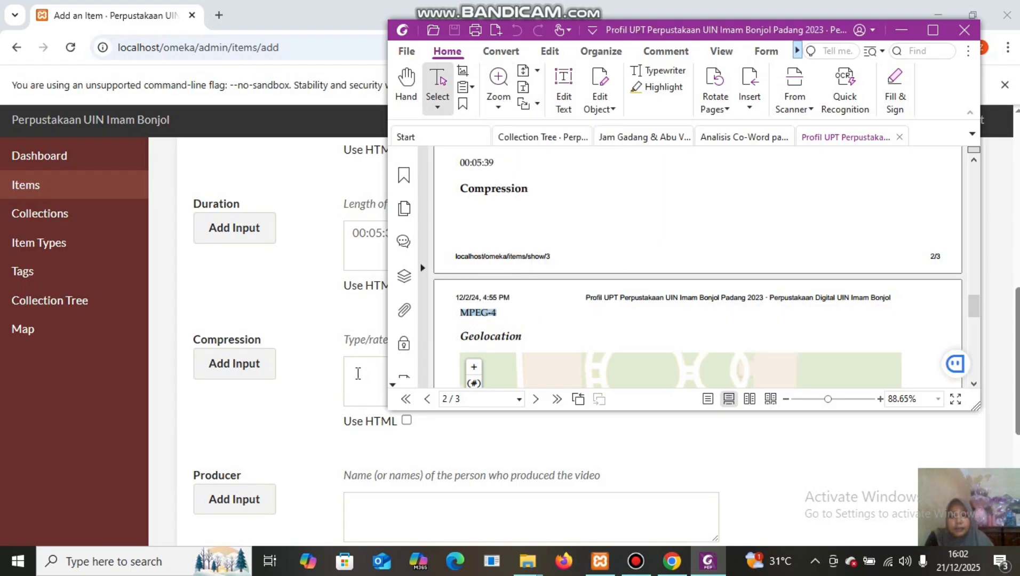
pyautogui.click(358, 373)
pyautogui.rightClick(358, 375)
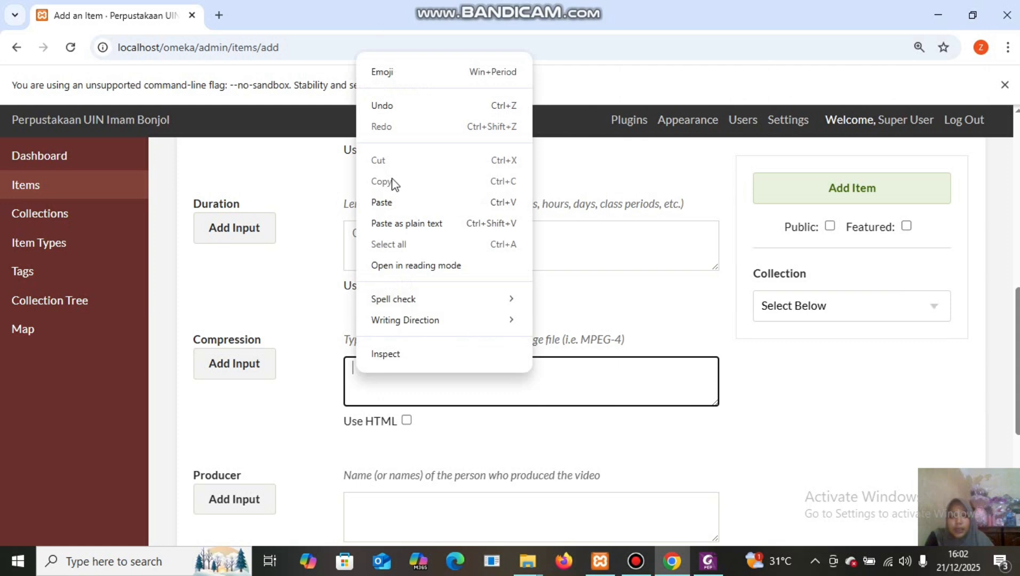
pyautogui.click(399, 207)
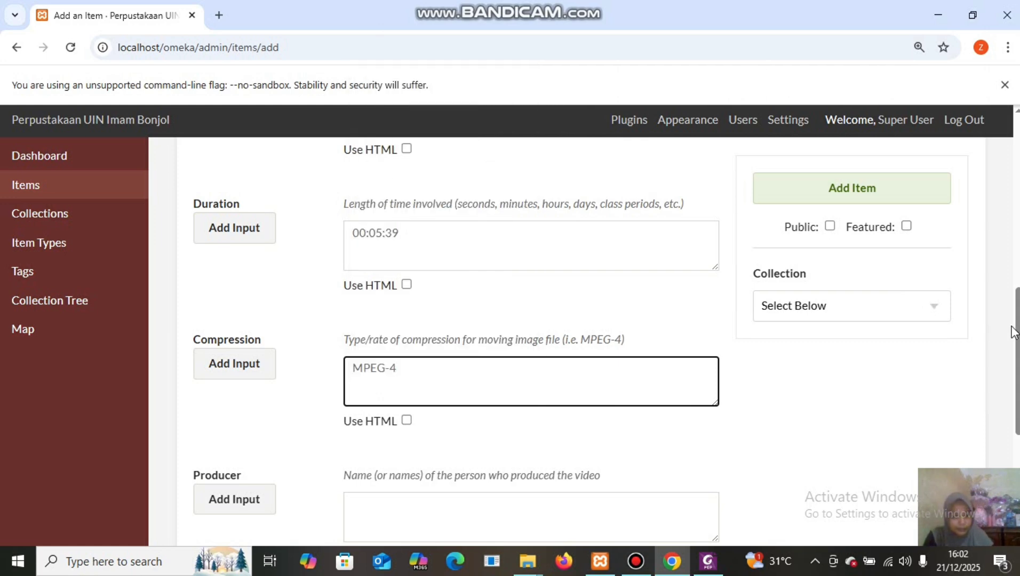
# Return to the top of the Add an Item form and show its Files section.
pyautogui.scroll(-5, 1018, 337)
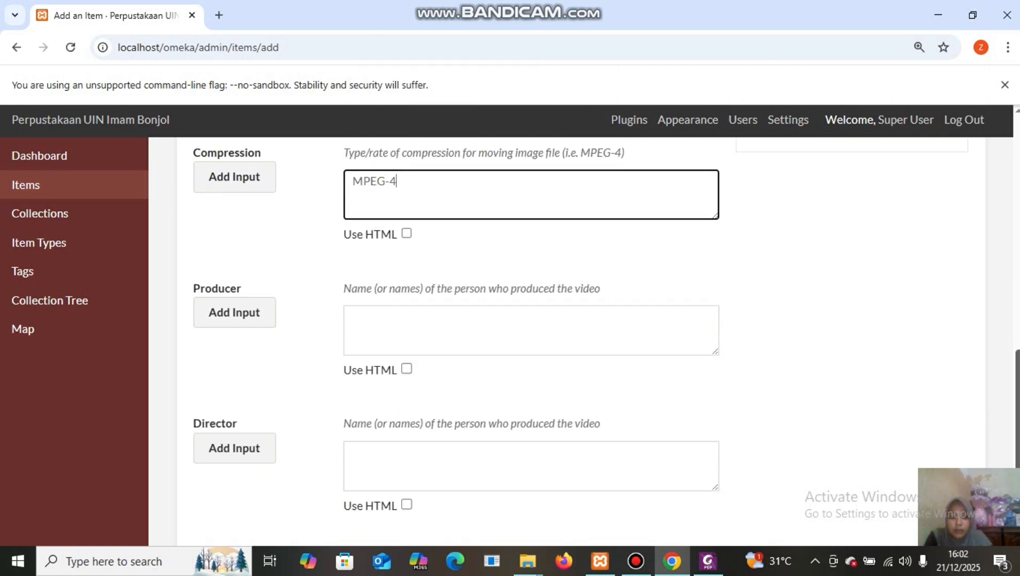
pyautogui.scroll(9, 1018, 338)
pyautogui.scroll(6, 1018, 338)
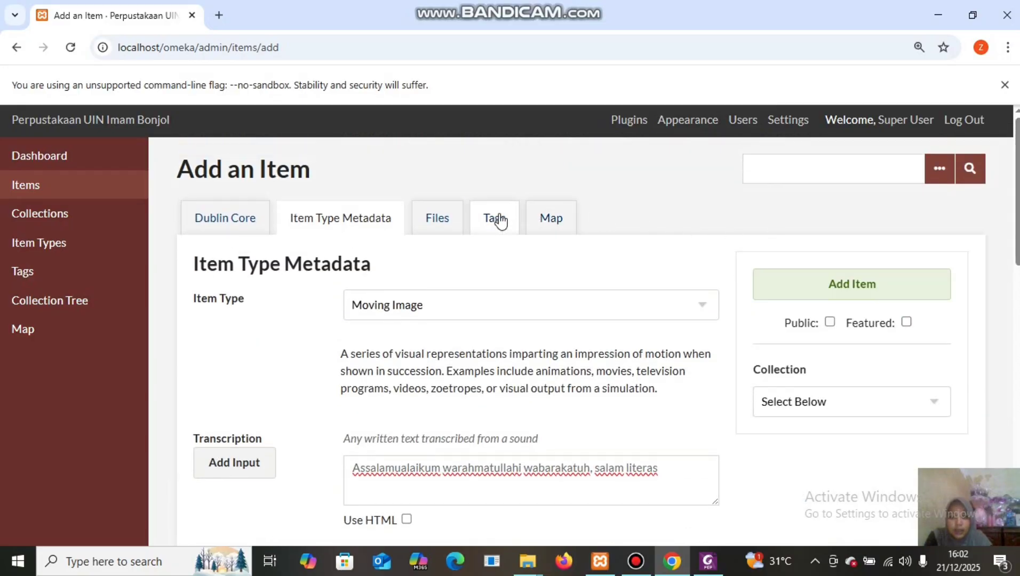
pyautogui.click(443, 223)
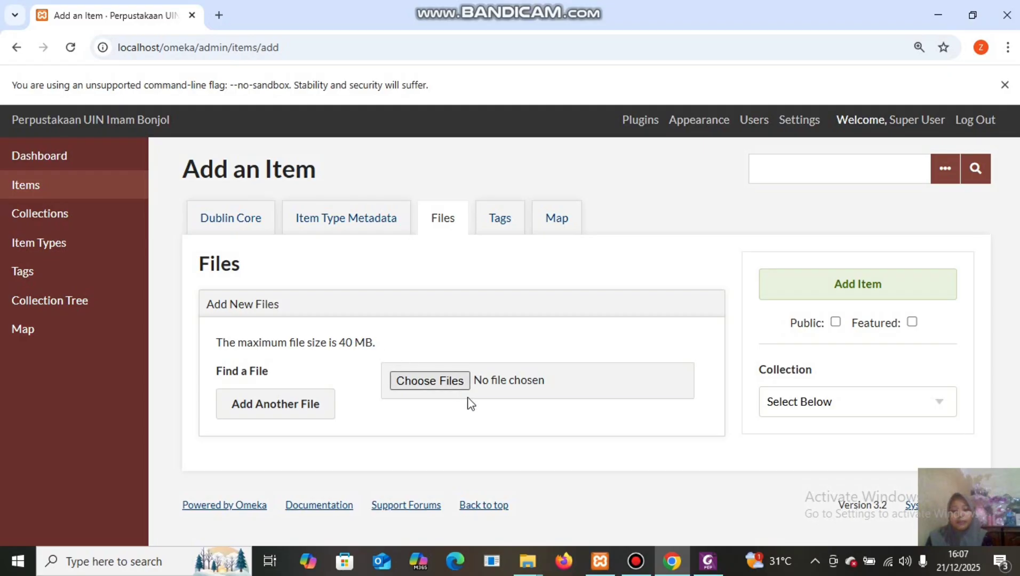
# Browse to C:\xampp\php and open php.ini in Notepad++.
pyautogui.moveTo(530, 560)
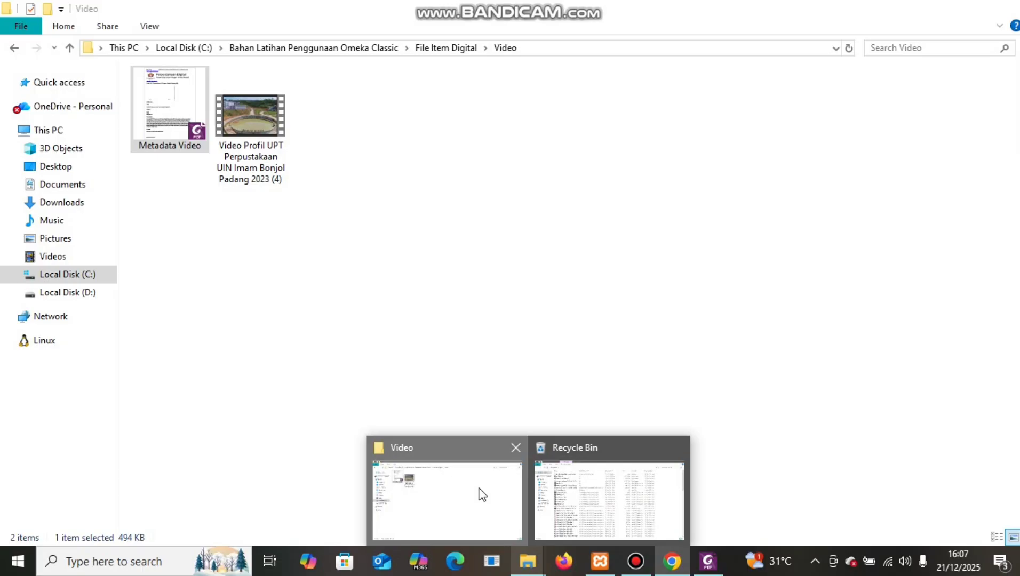
pyautogui.click(480, 494)
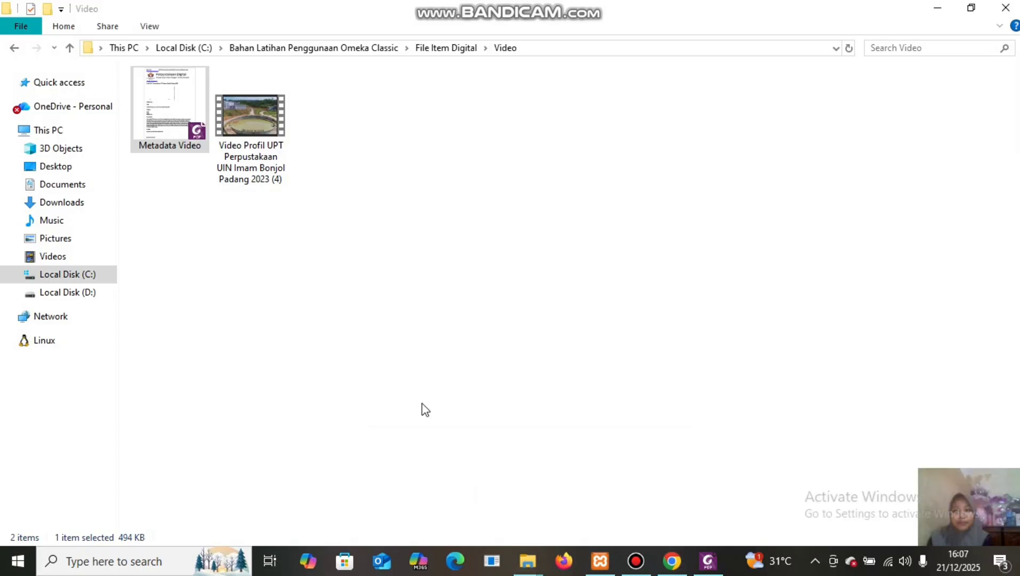
pyautogui.click(203, 48)
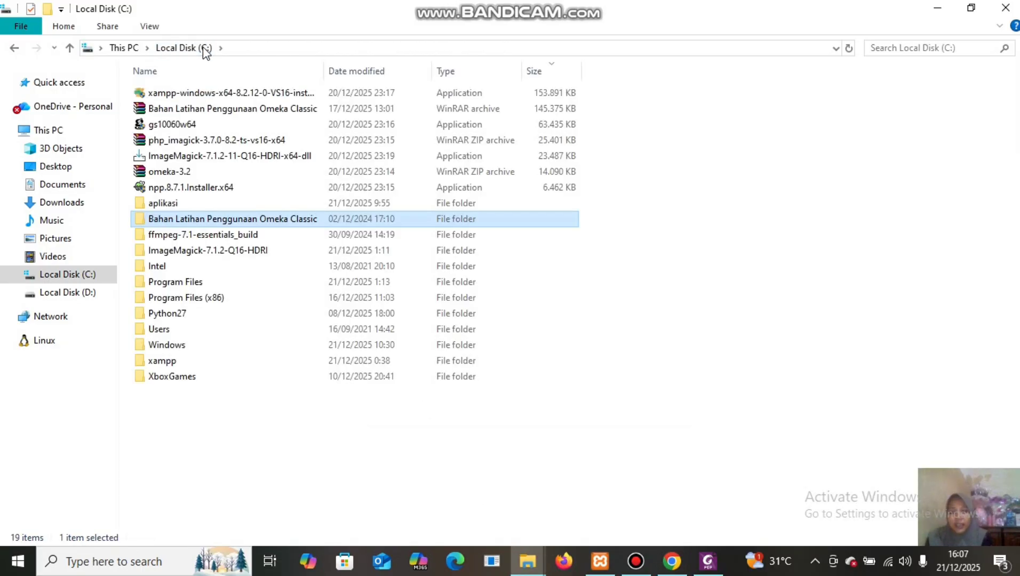
pyautogui.doubleClick(285, 358)
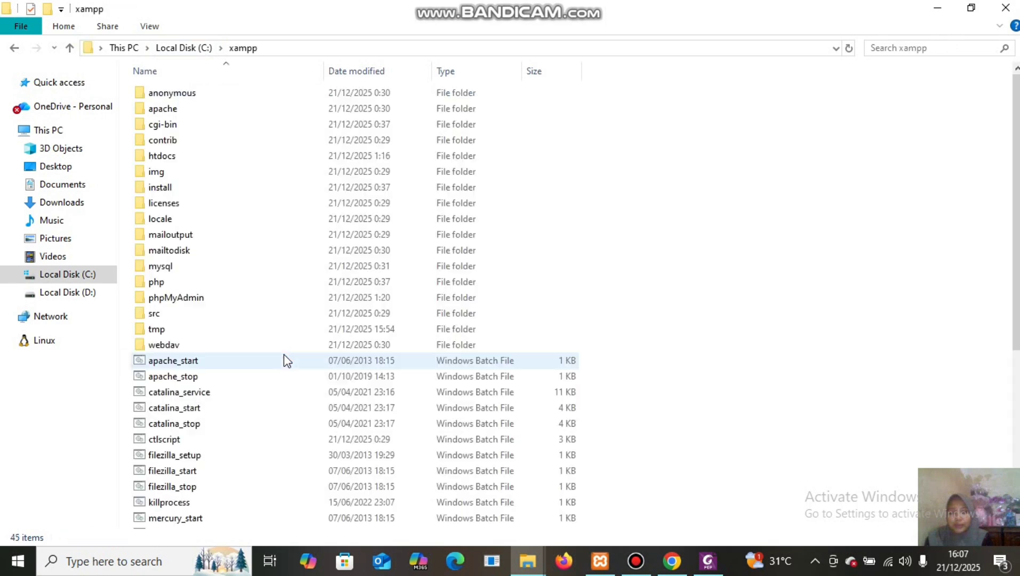
pyautogui.doubleClick(275, 284)
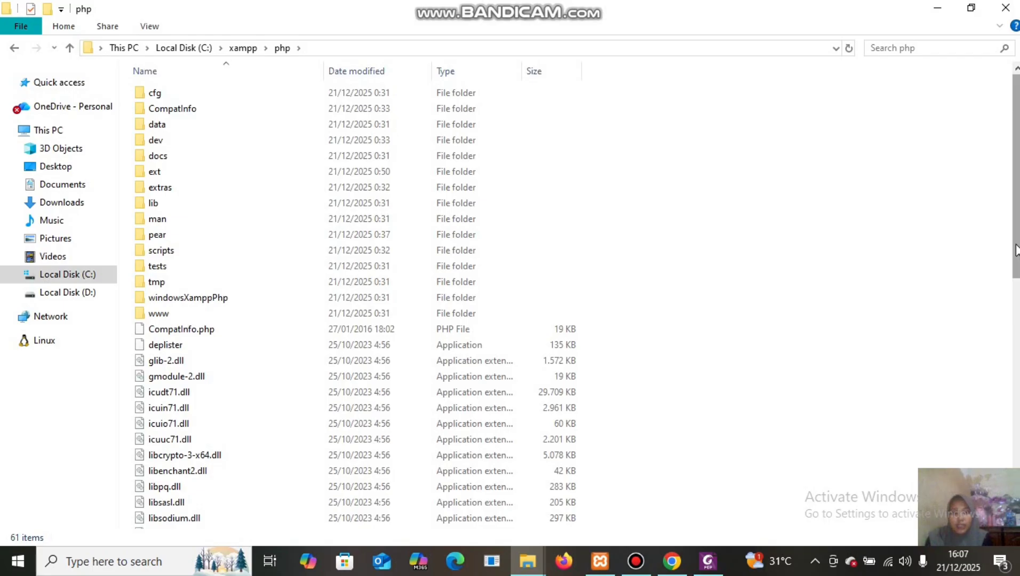
pyautogui.moveTo(1017, 250); pyautogui.dragTo(1017, 459)
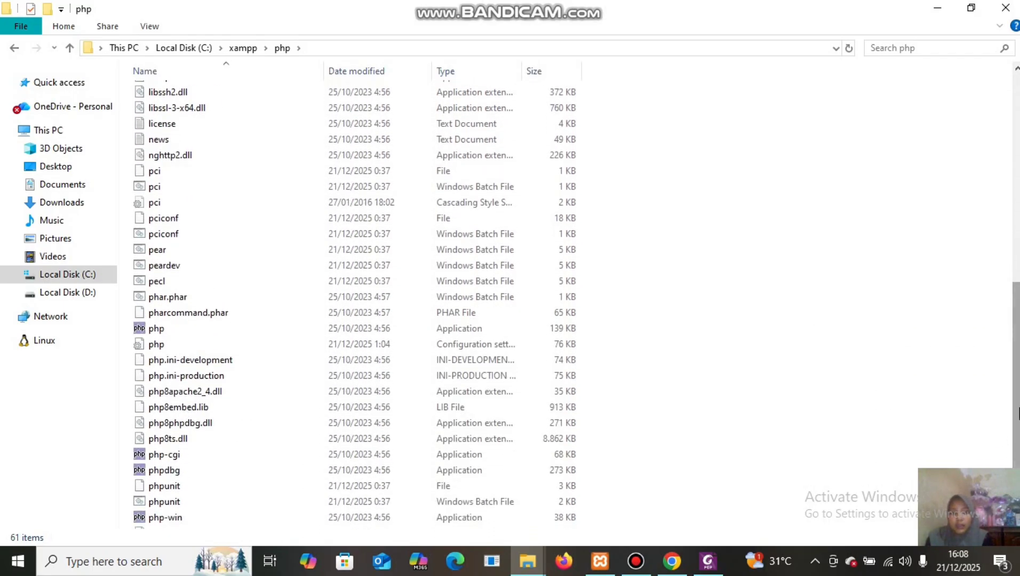
pyautogui.moveTo(1018, 414); pyautogui.dragTo(1017, 442)
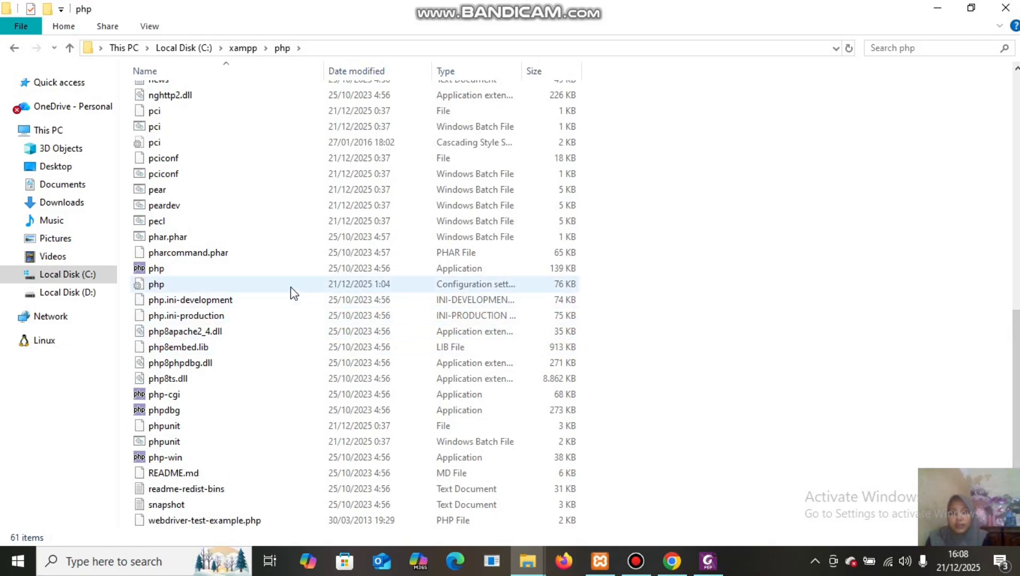
pyautogui.click(359, 284)
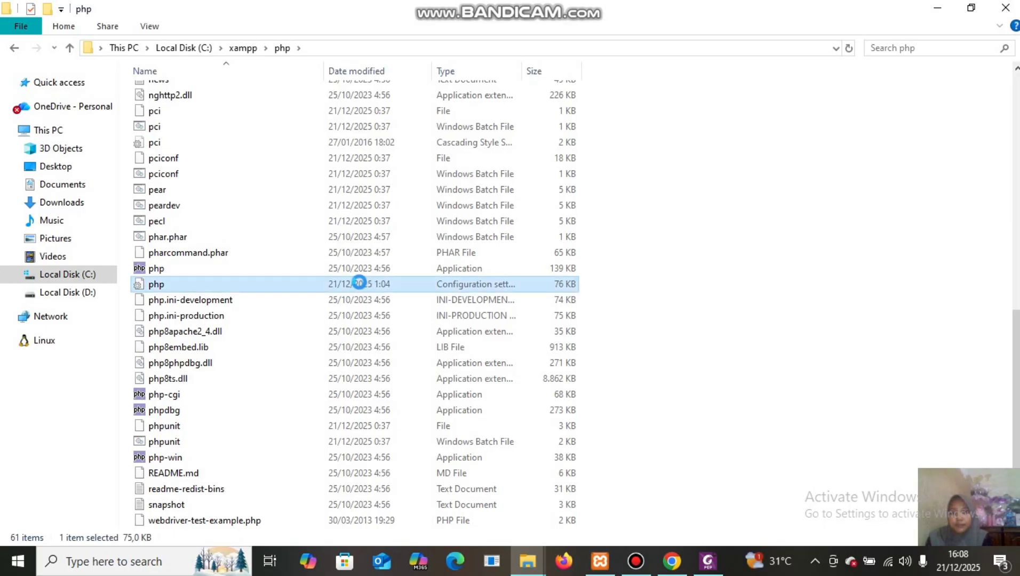
pyautogui.rightClick(360, 284)
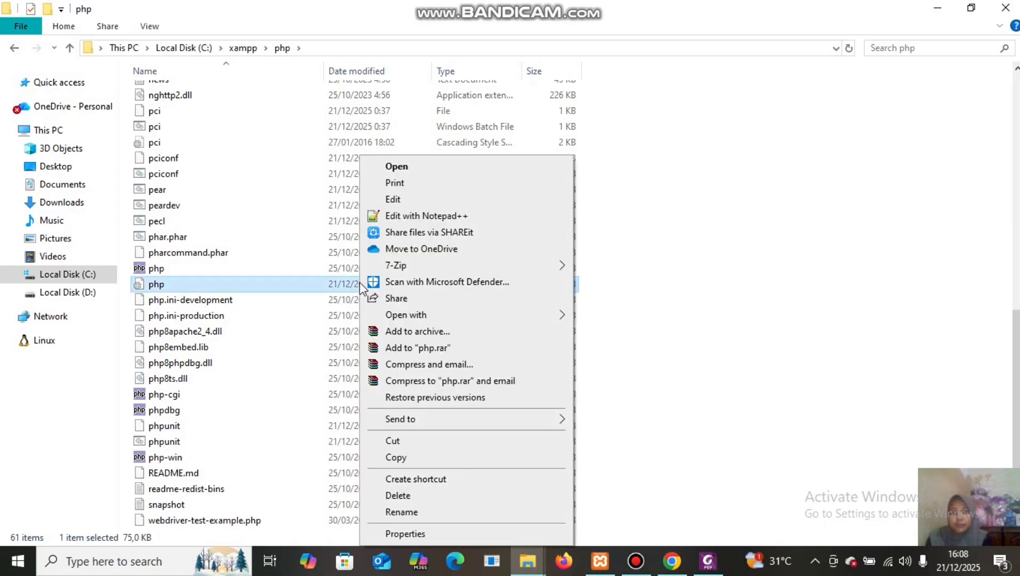
pyautogui.click(401, 217)
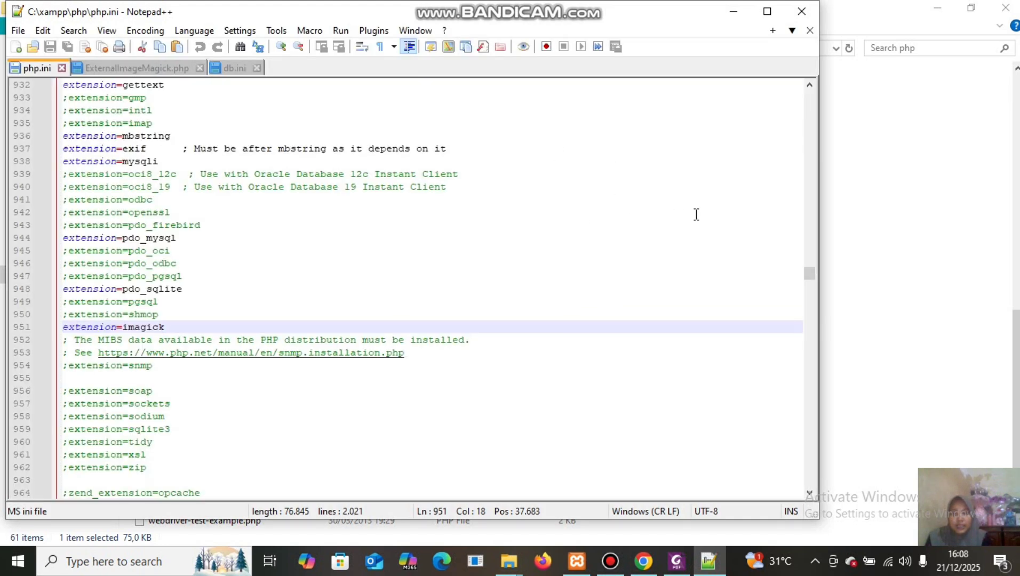
# Start a Find in php.ini with the search term 'max'.
pyautogui.moveTo(809, 273); pyautogui.dragTo(810, 103)
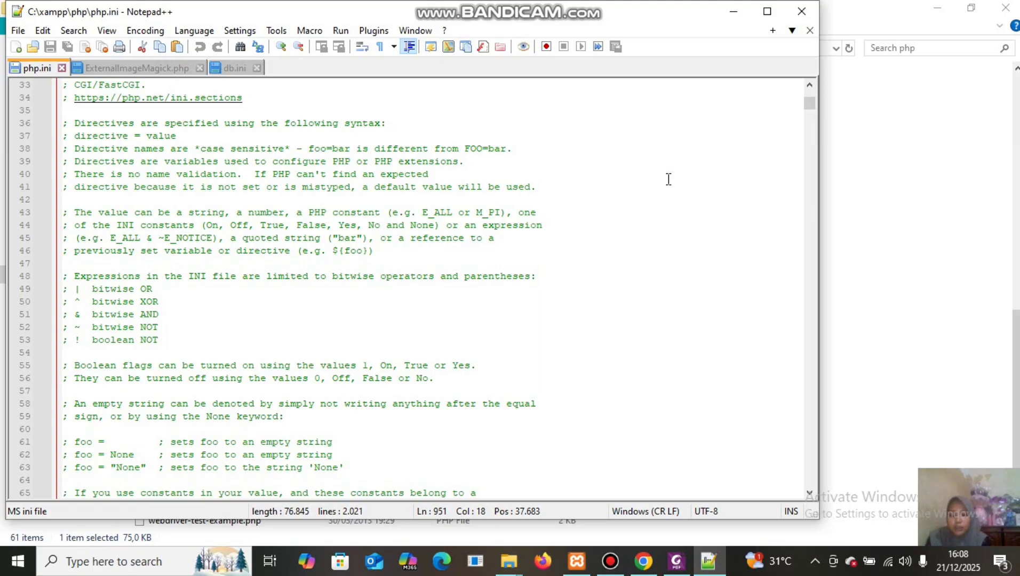
pyautogui.hotkey('ctrl', 'f')
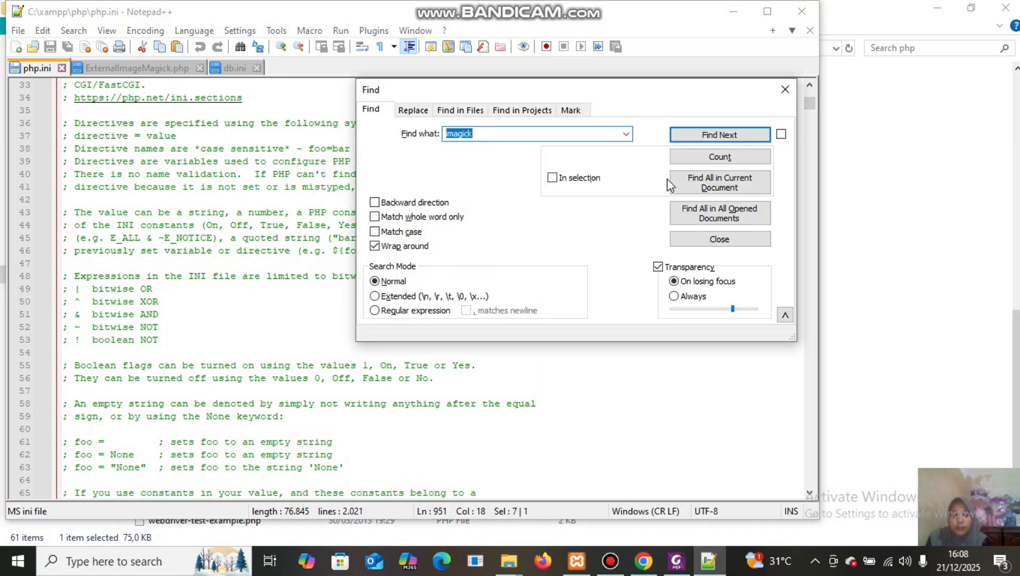
pyautogui.press('BackSpace')
pyautogui.write('max')
# Step through the 'max' matches to locate the post_max_size setting (40M).
pyautogui.click(741, 136)
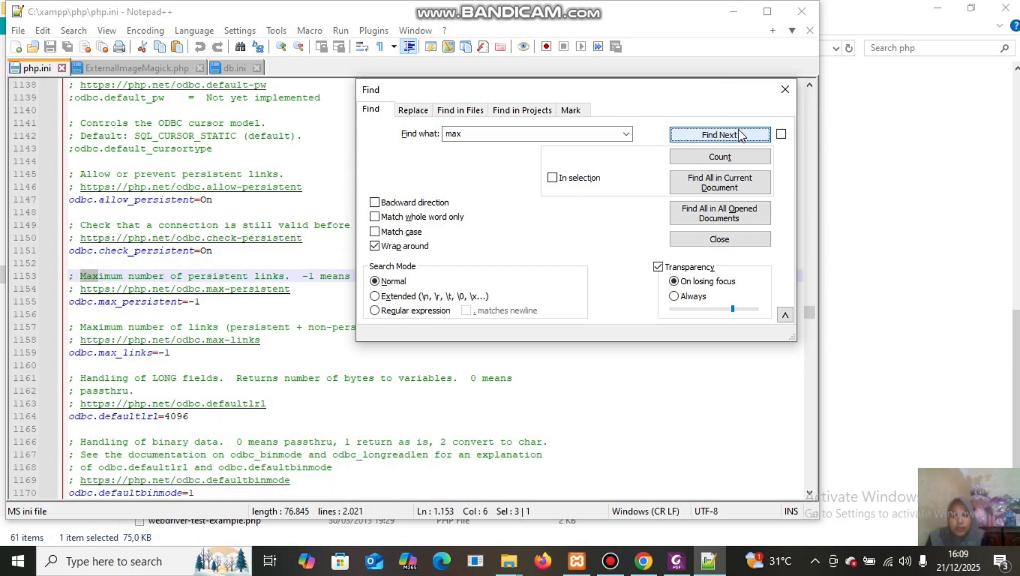
pyautogui.click(737, 136)
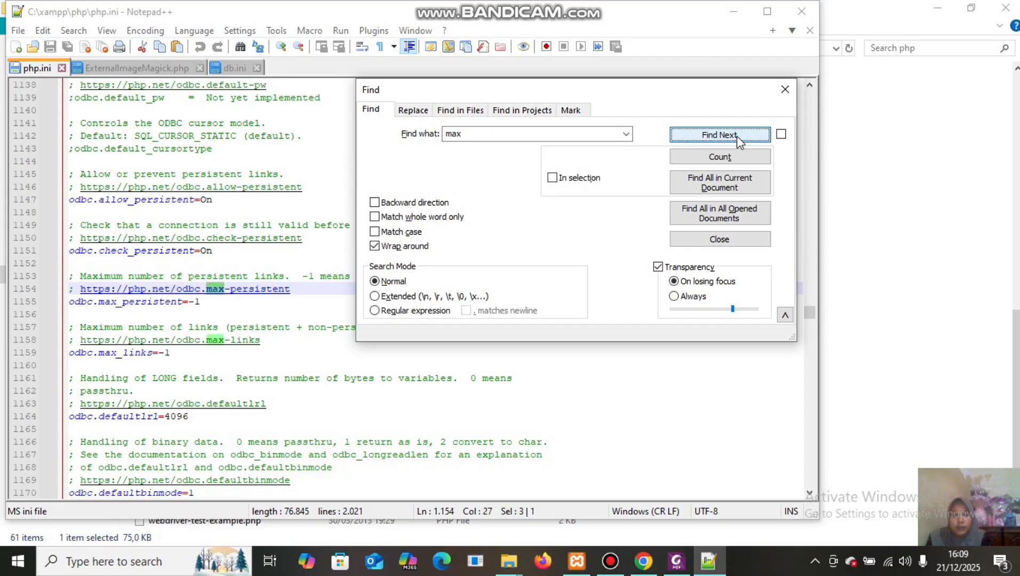
pyautogui.click(737, 136)
pyautogui.click(737, 136)
pyautogui.click(737, 136)
pyautogui.click(737, 136)
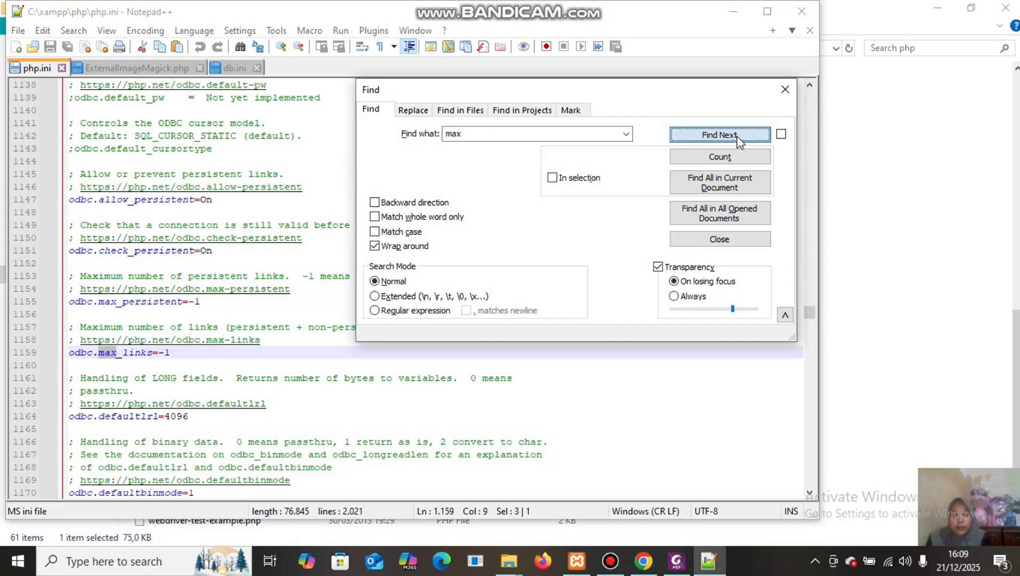
pyautogui.click(737, 136)
pyautogui.click(737, 136)
pyautogui.click(737, 137)
pyautogui.click(737, 136)
pyautogui.click(737, 136)
pyautogui.click(738, 136)
pyautogui.click(737, 136)
pyautogui.click(738, 136)
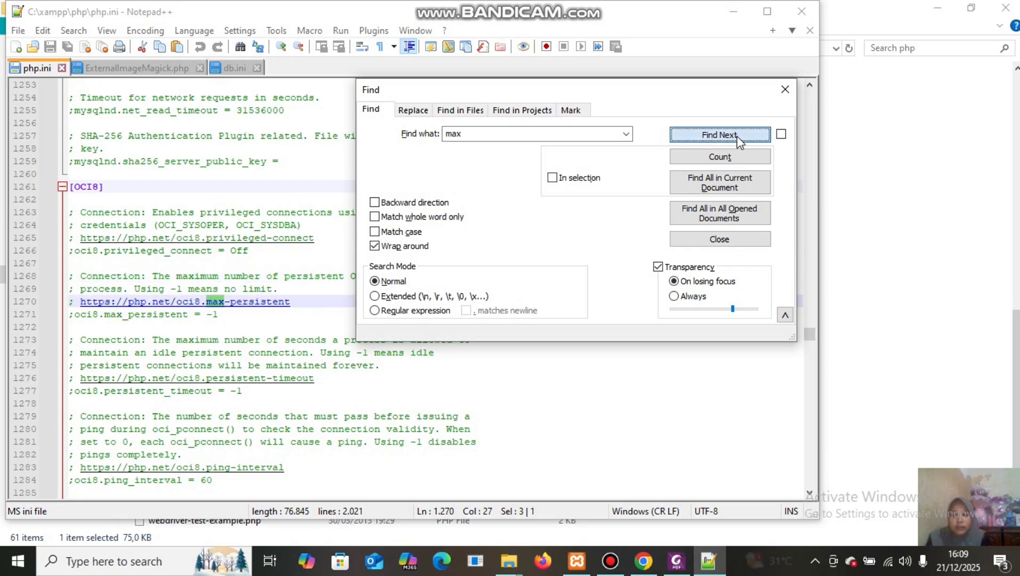
pyautogui.click(737, 136)
pyautogui.click(737, 136)
pyautogui.click(737, 136)
pyautogui.click(737, 136)
pyautogui.click(737, 136)
pyautogui.click(738, 136)
pyautogui.click(737, 136)
pyautogui.click(737, 136)
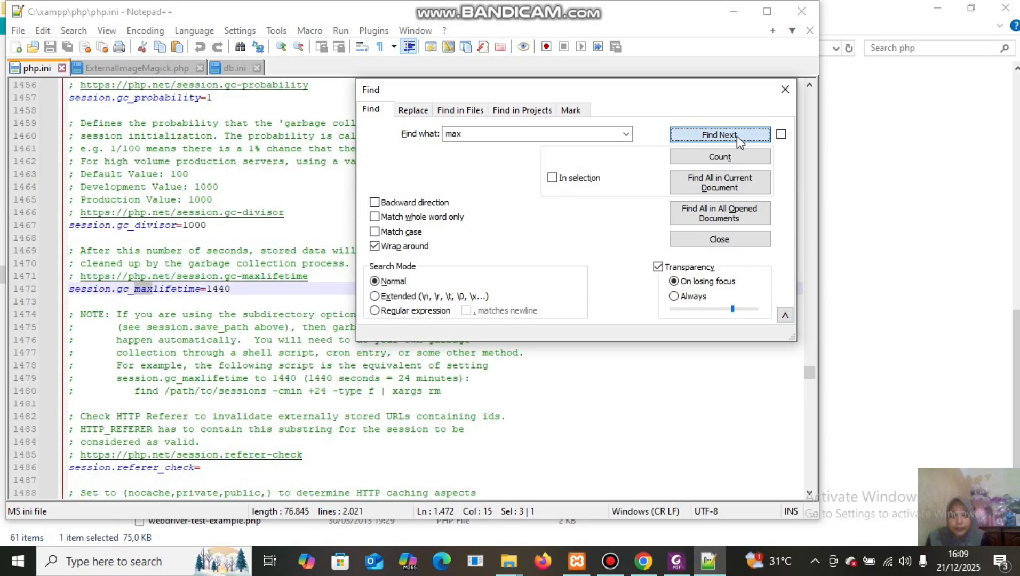
pyautogui.click(738, 136)
pyautogui.click(737, 136)
pyautogui.click(737, 136)
pyautogui.click(738, 136)
pyautogui.click(737, 136)
pyautogui.click(737, 136)
pyautogui.click(737, 136)
pyautogui.click(737, 137)
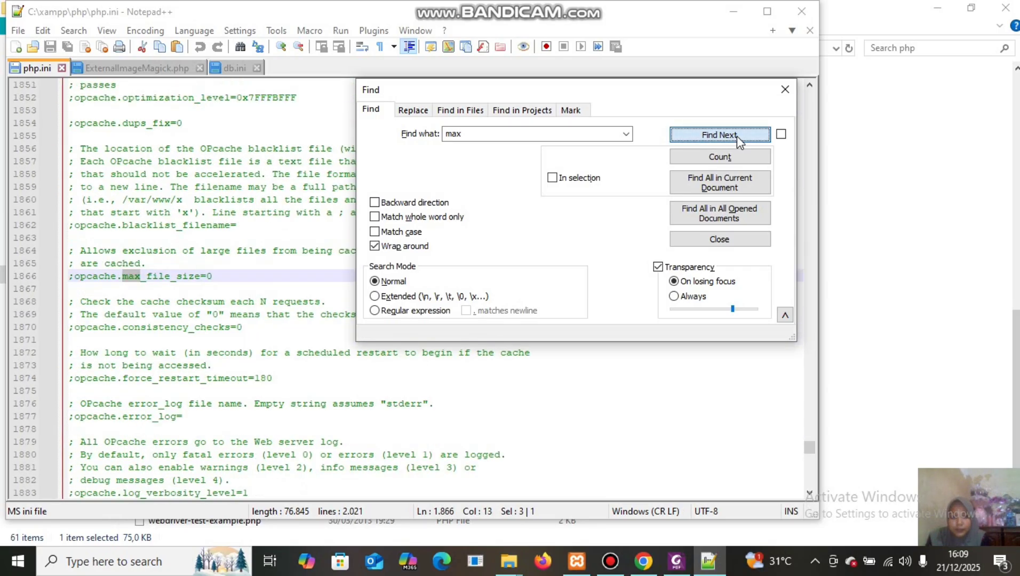
pyautogui.click(738, 136)
pyautogui.click(737, 136)
pyautogui.click(737, 136)
pyautogui.click(737, 136)
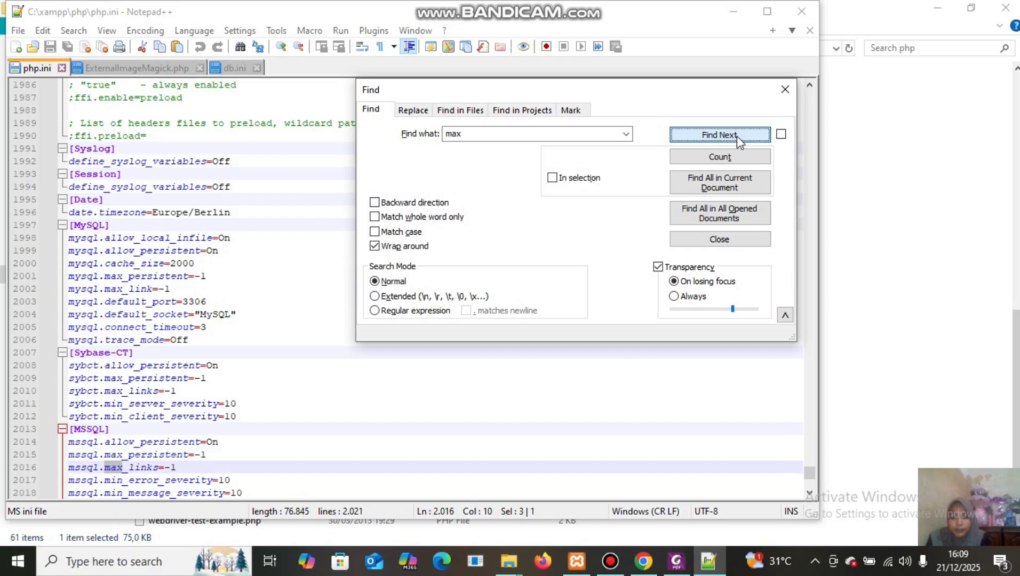
pyautogui.click(737, 136)
pyautogui.click(737, 136)
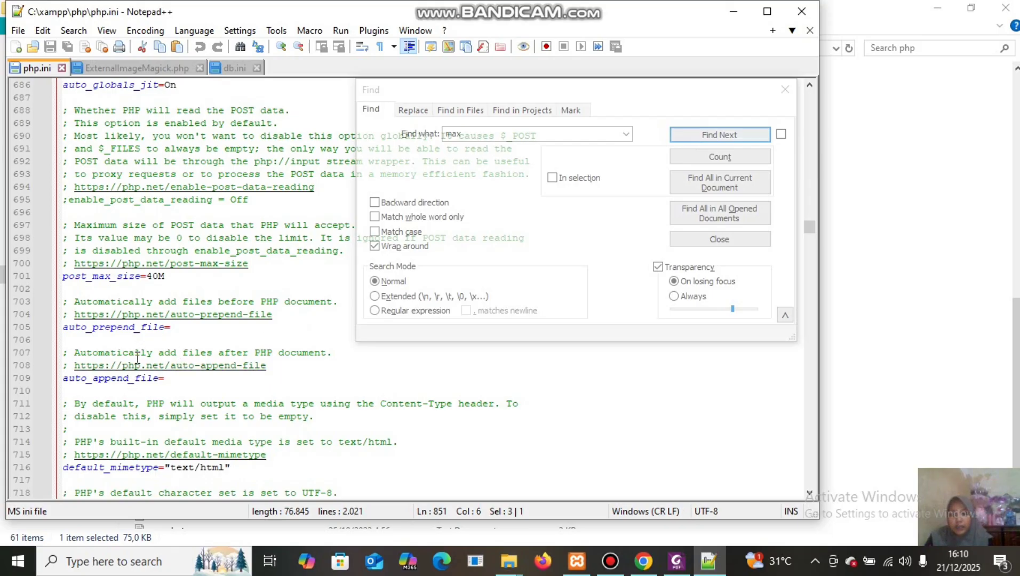
# Change post_max_size from 40M to 65M.
pyautogui.click(161, 275)
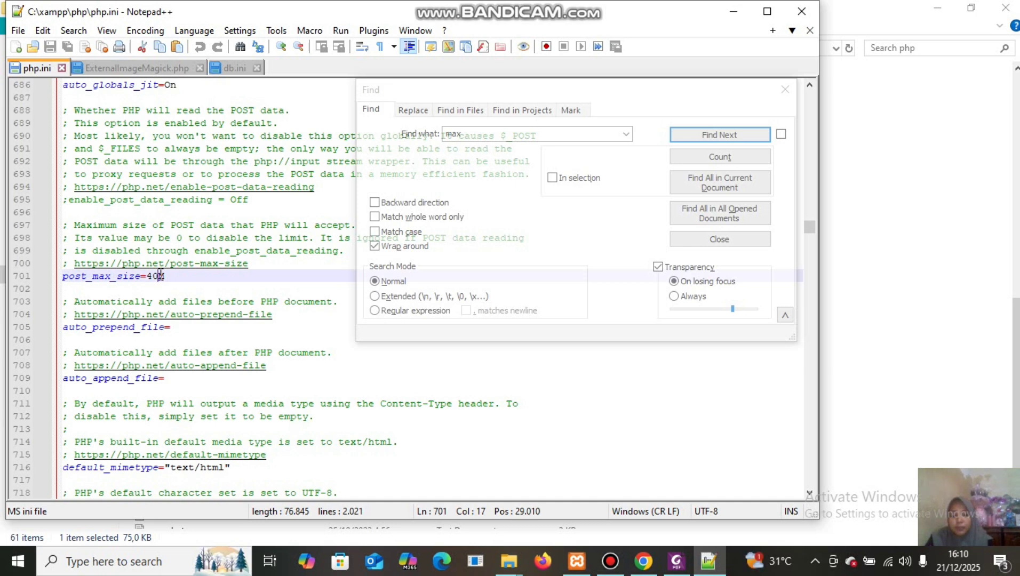
pyautogui.press('BackSpace')
pyautogui.press('BackSpace')
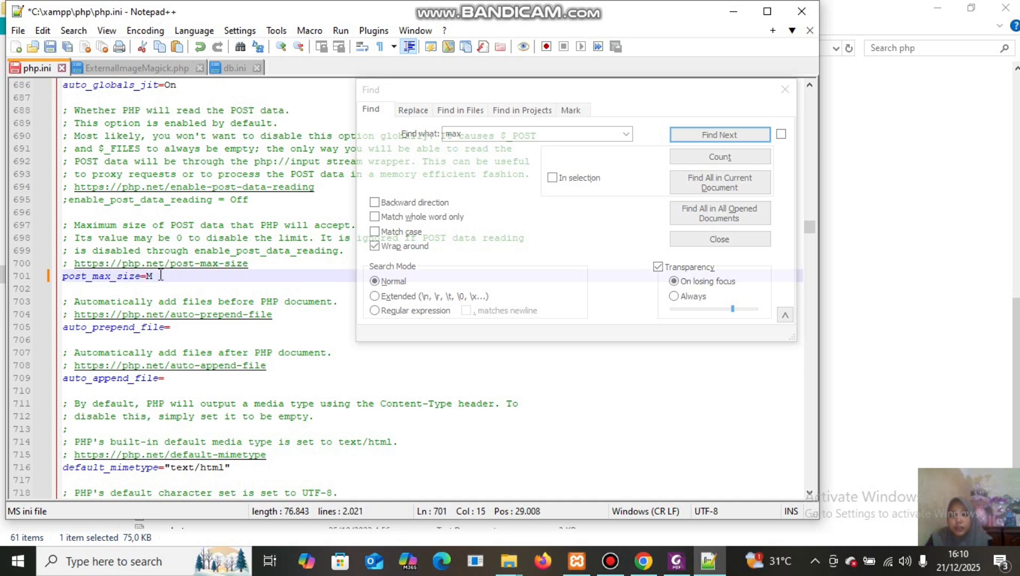
pyautogui.write('65')
pyautogui.moveTo(812, 231); pyautogui.dragTo(821, 260)
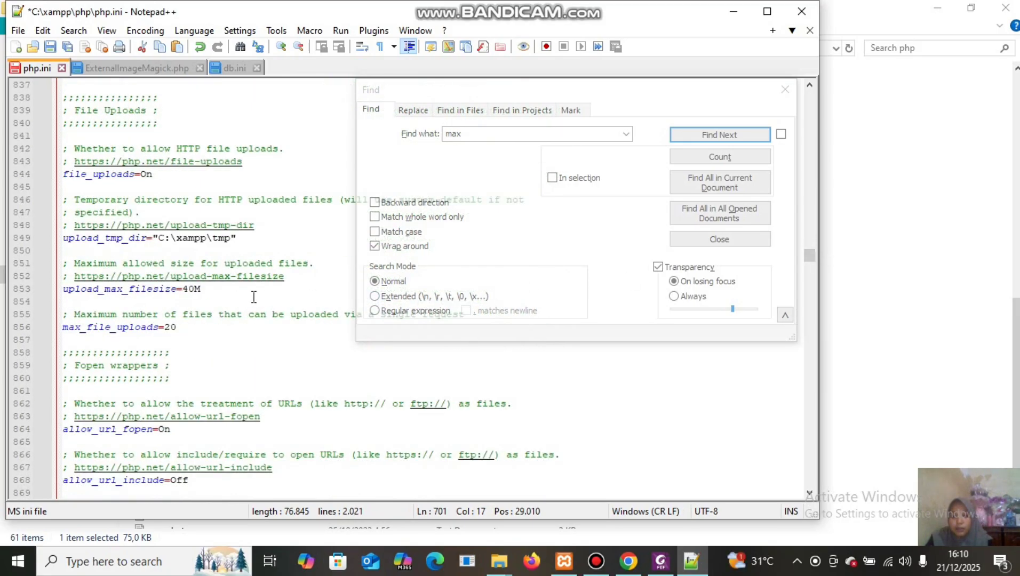
# Change upload_max_filesize from 40M to 65M, save php.ini, and close the Find dialog.
pyautogui.click(197, 288)
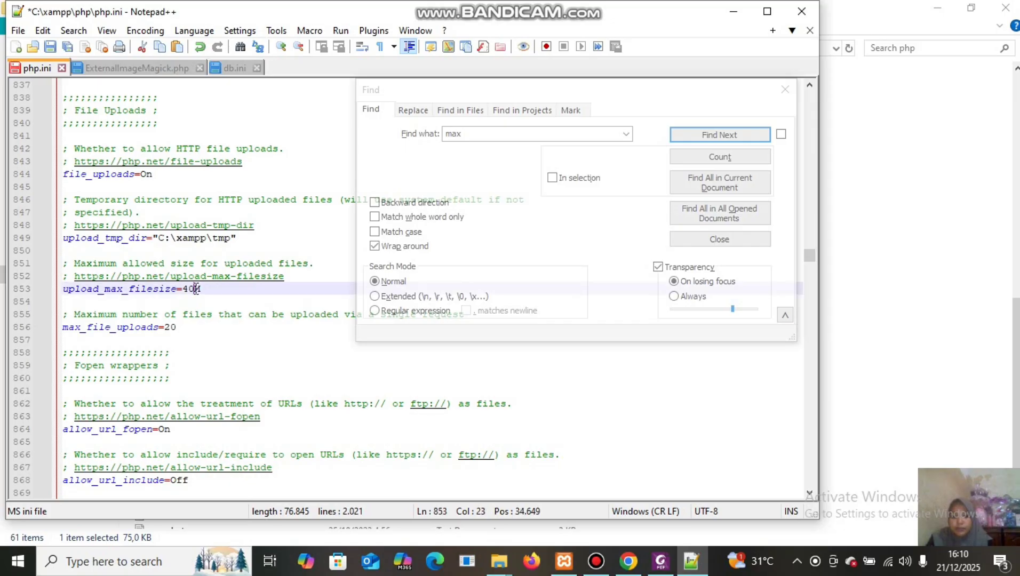
pyautogui.press('BackSpace')
pyautogui.press('BackSpace')
pyautogui.write('65')
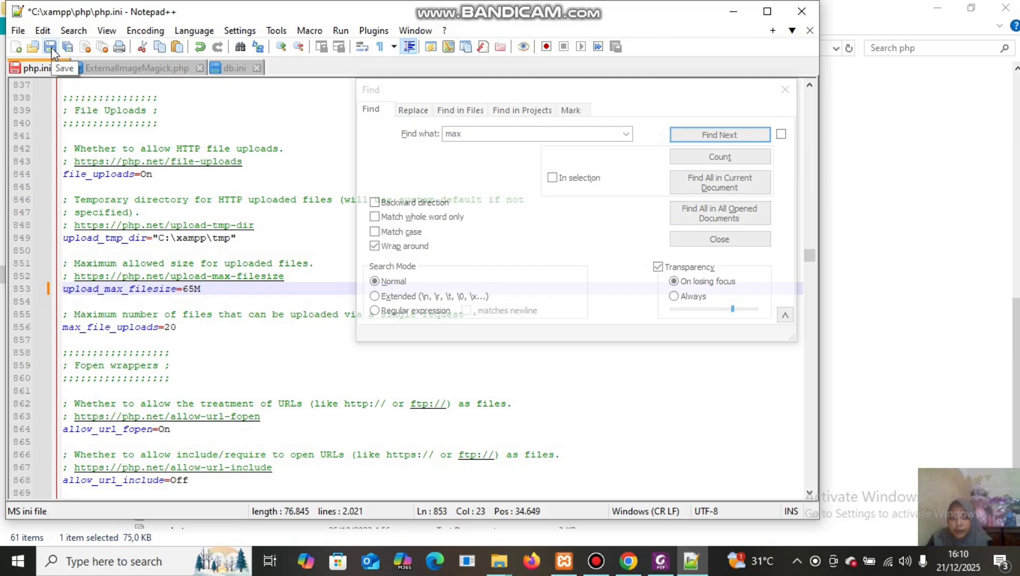
pyautogui.click(51, 48)
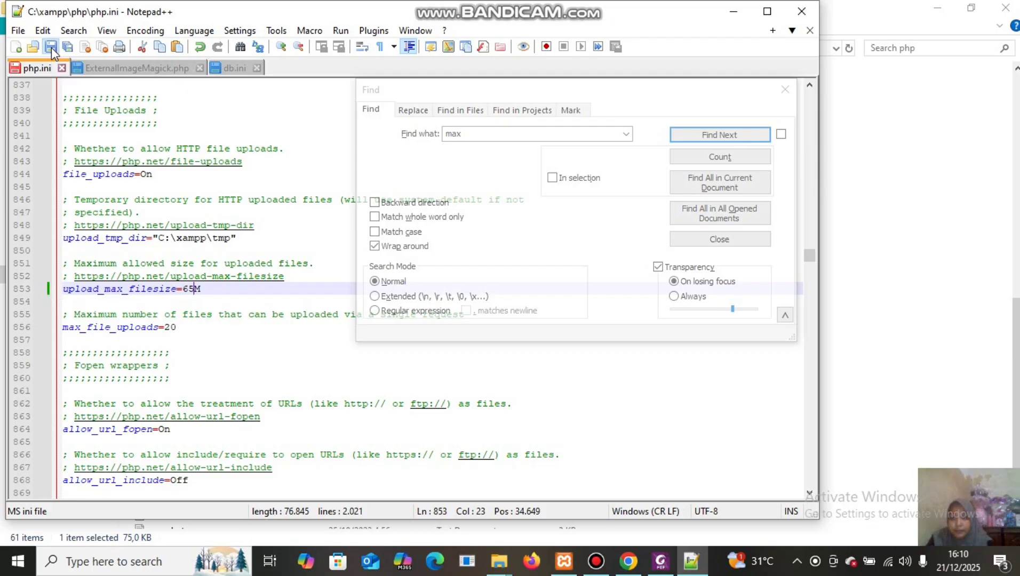
pyautogui.click(783, 89)
# Close Notepad++ and return to Omeka's Add an Item page, cancelling the reload prompt.
pyautogui.click(802, 11)
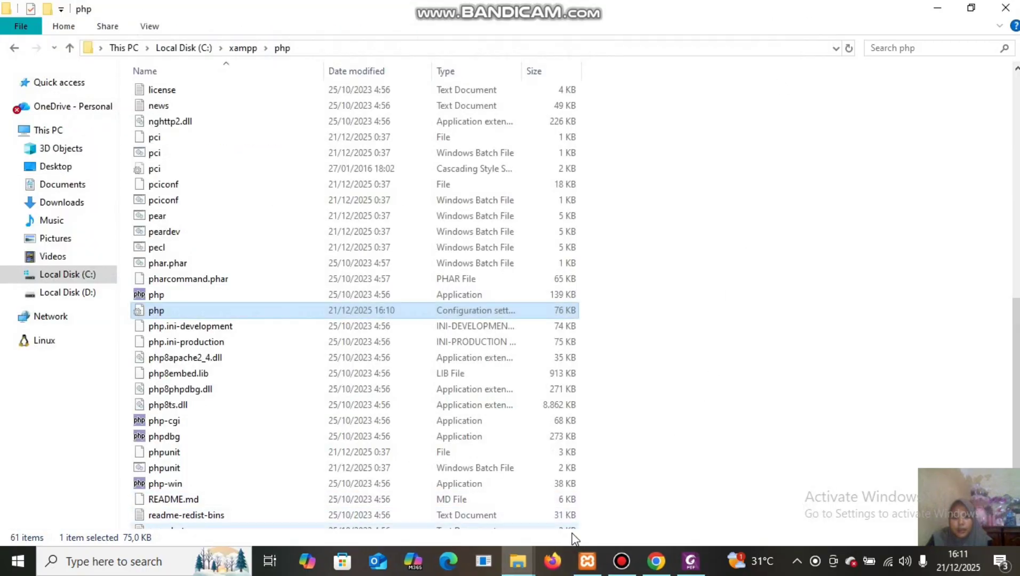
pyautogui.moveTo(656, 562)
pyautogui.click(658, 508)
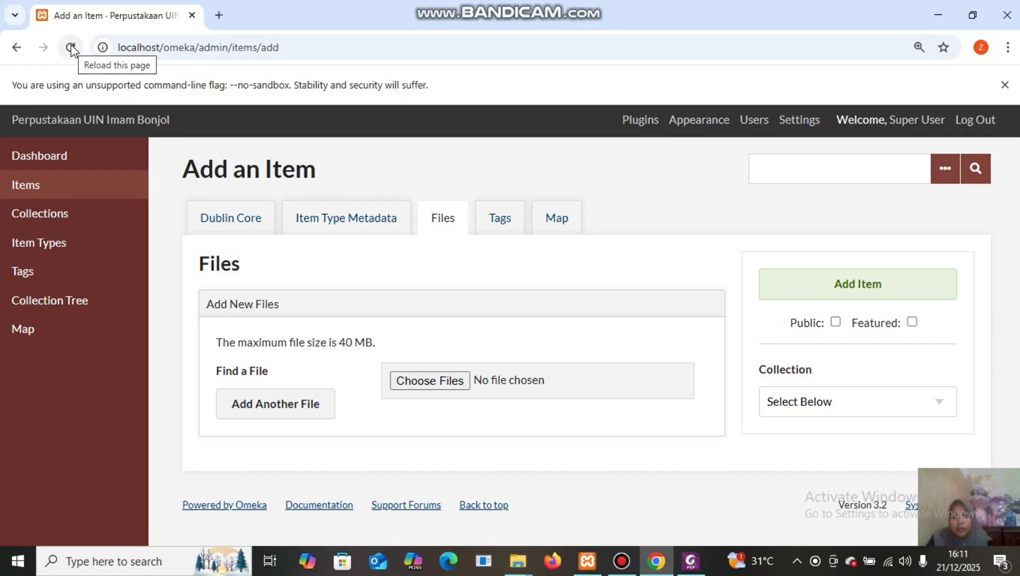
pyautogui.click(71, 48)
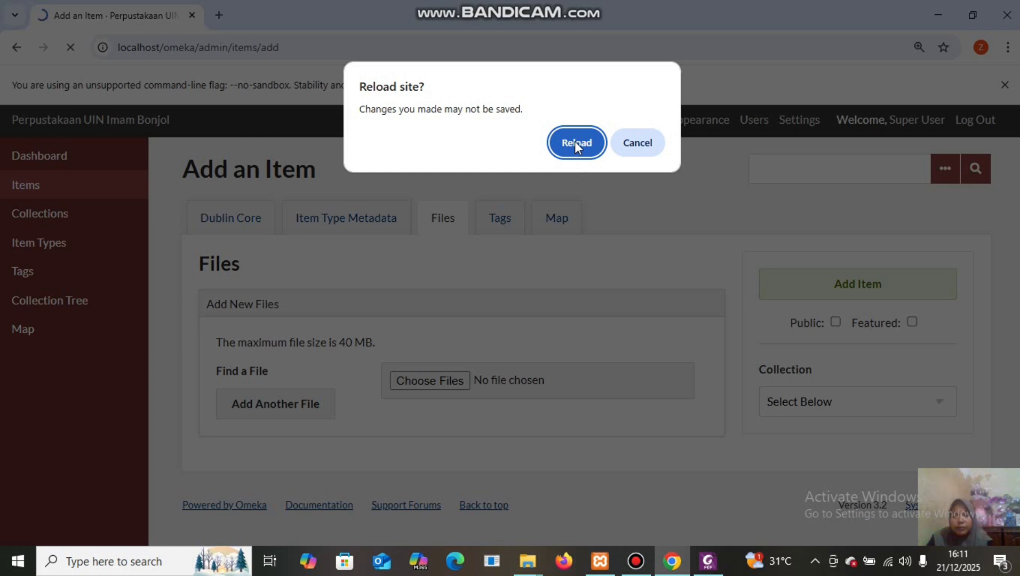
pyautogui.click(653, 151)
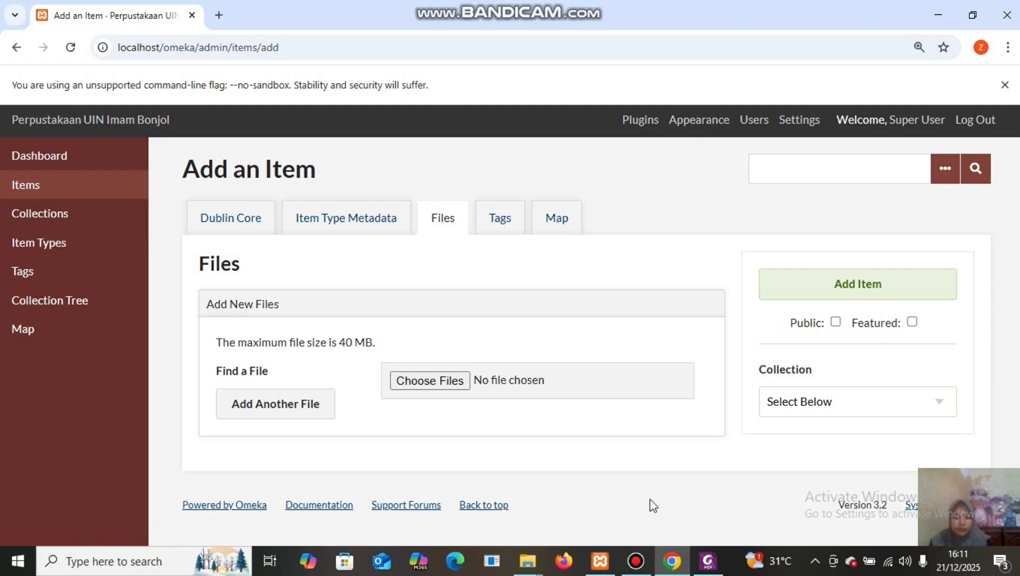
pyautogui.moveTo(600, 571)
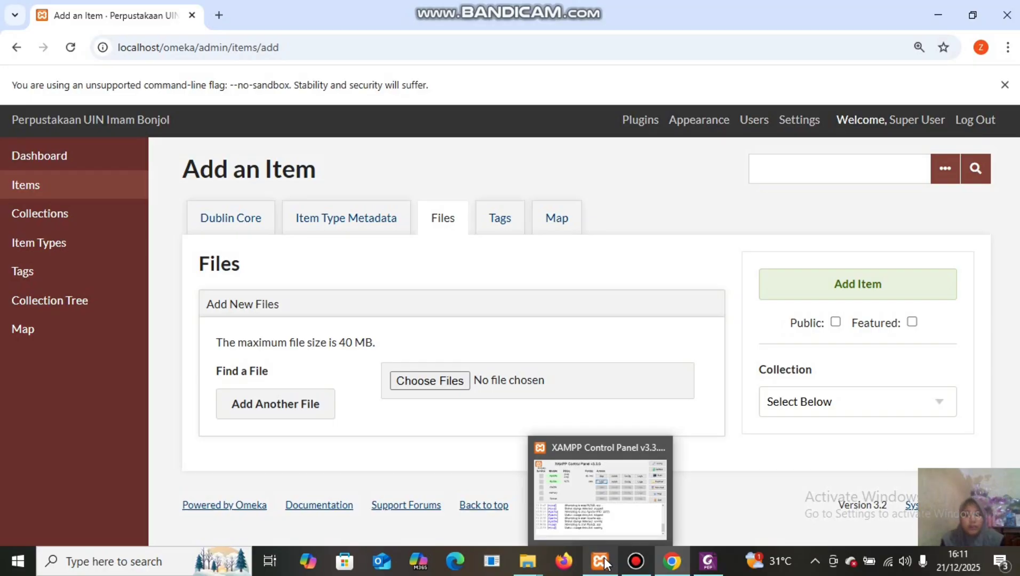
# Restart Apache from the XAMPP Control Panel, then minimise the panel.
pyautogui.moveTo(609, 540)
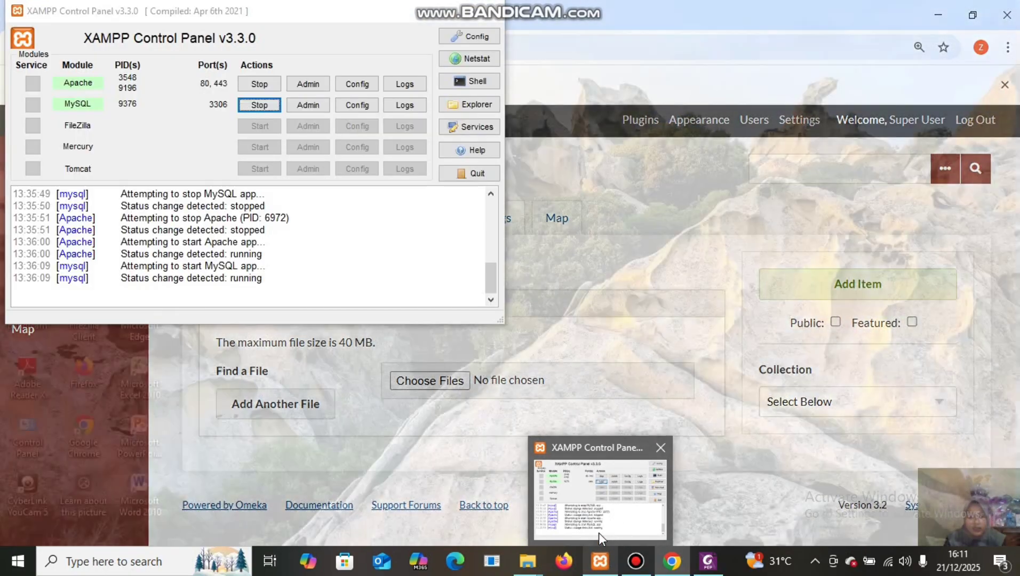
pyautogui.click(599, 533)
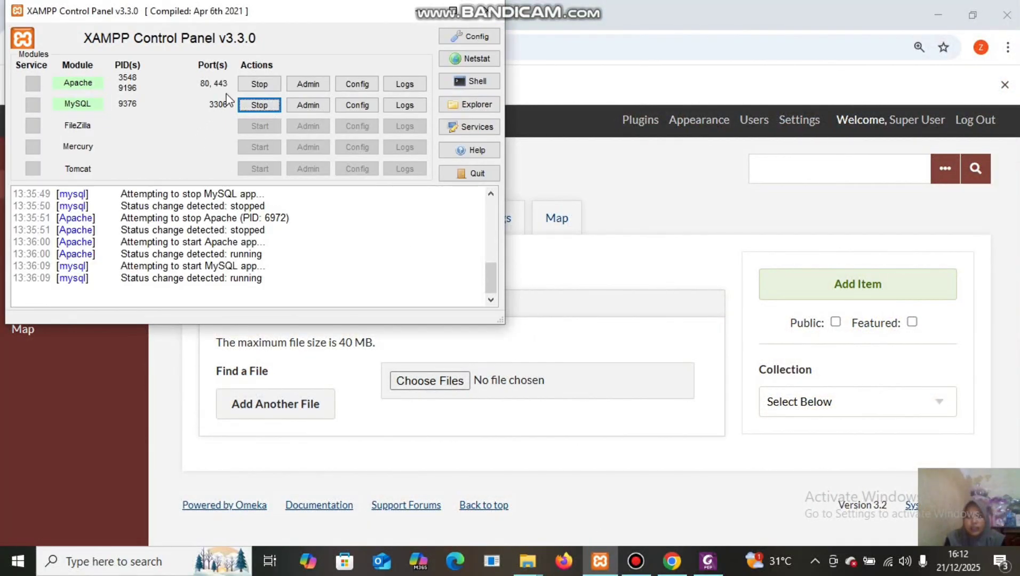
pyautogui.click(260, 84)
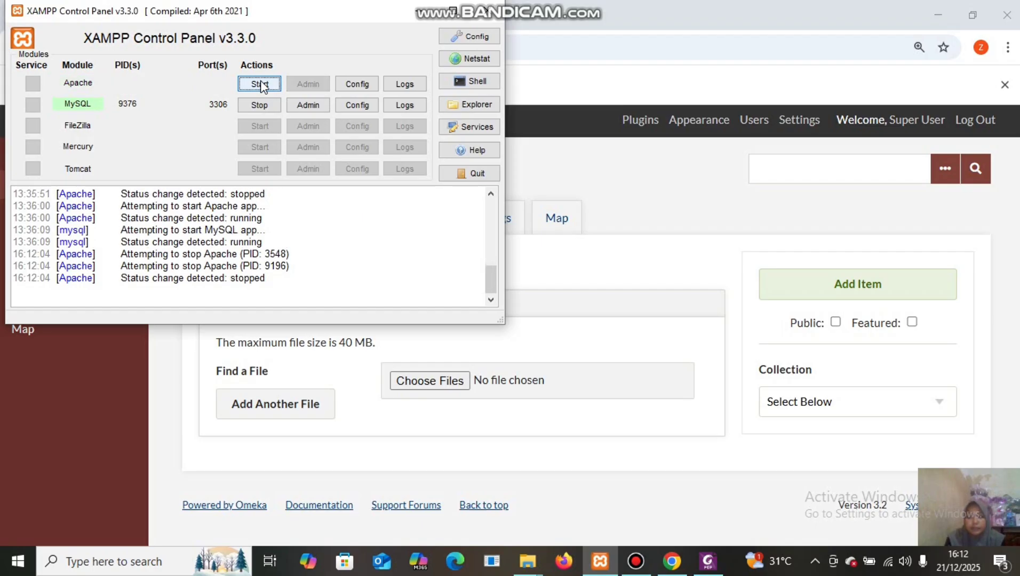
pyautogui.click(260, 84)
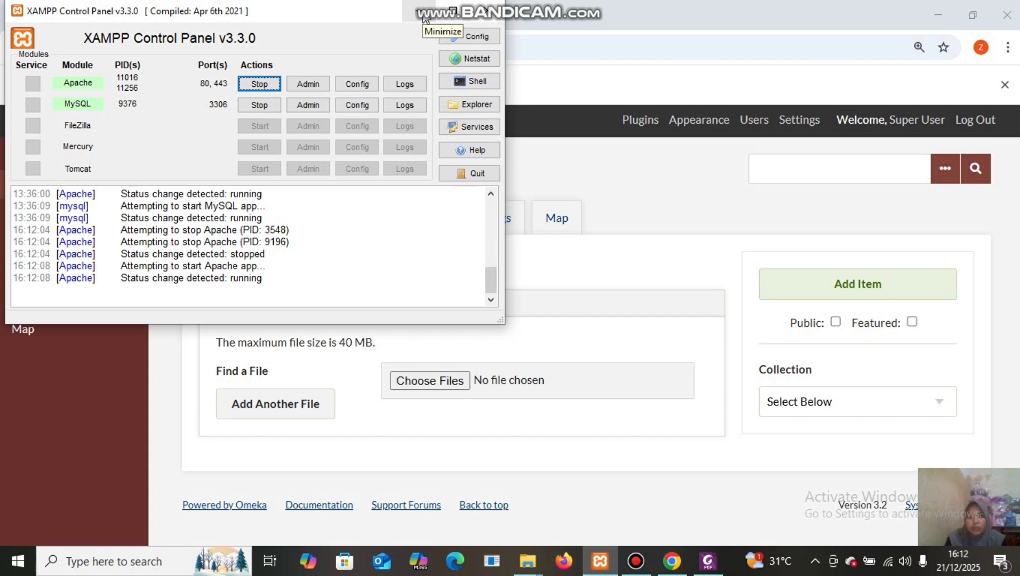
pyautogui.click(425, 18)
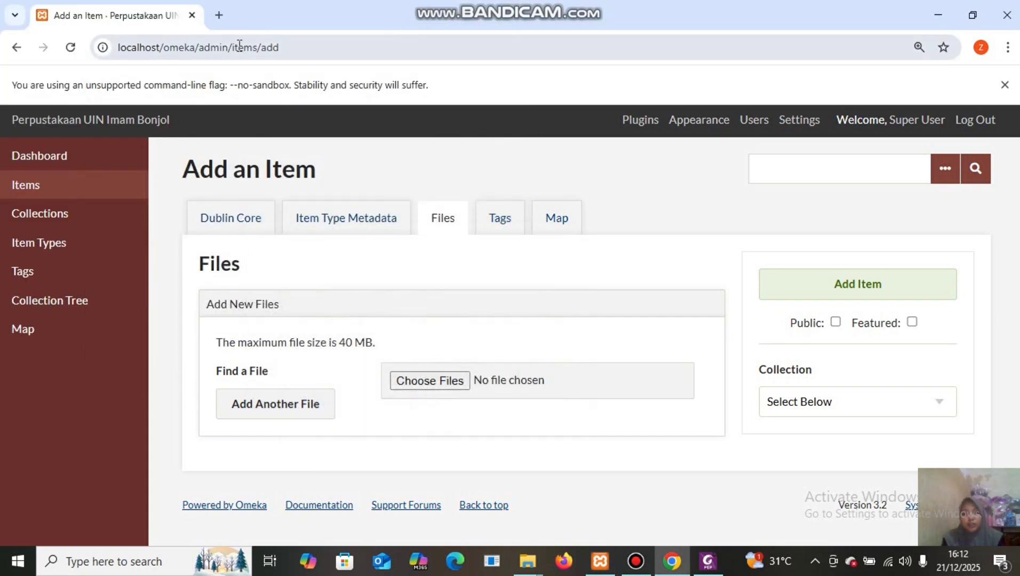
# Reload the Add an Item page and reopen its Files section, now showing 65 MB.
pyautogui.click(72, 48)
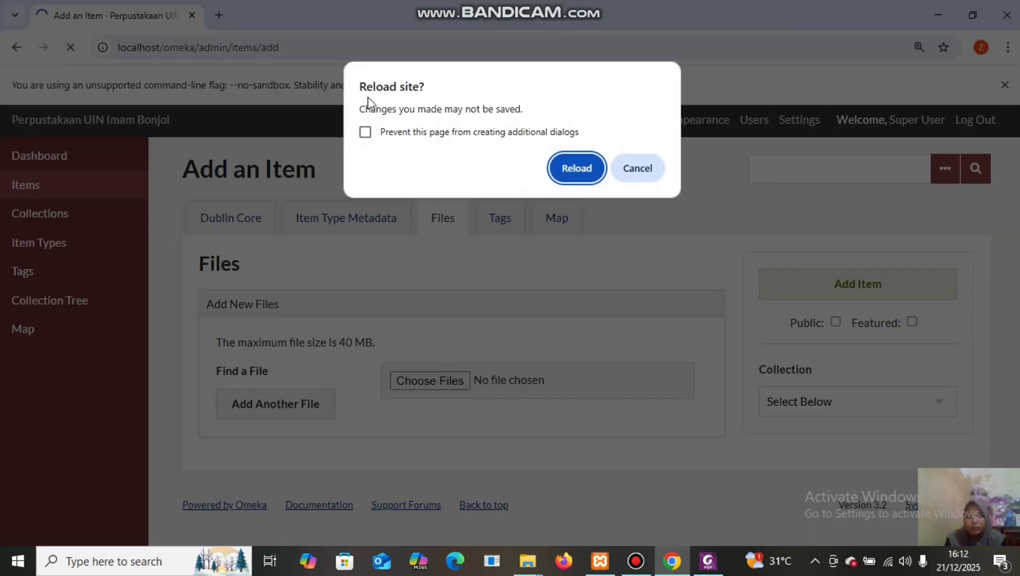
pyautogui.click(577, 168)
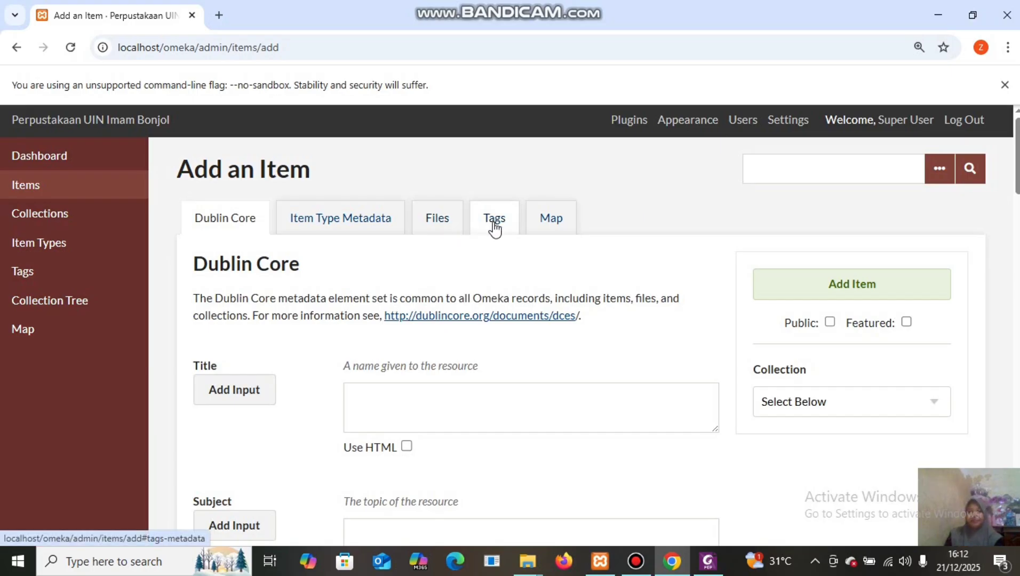
pyautogui.click(438, 218)
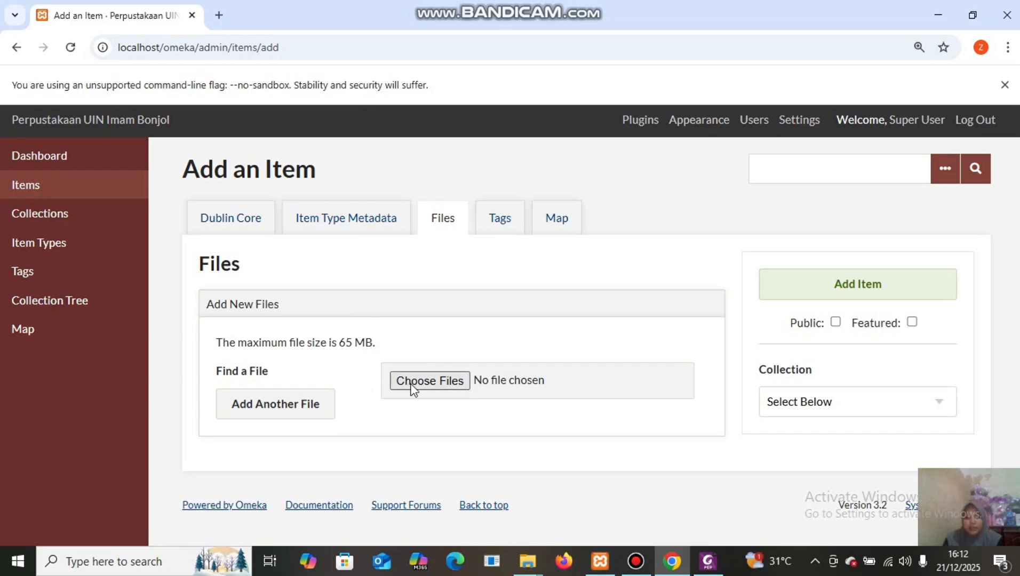
# Choose the library profile video MP4 from File Item Digital > Video.
pyautogui.click(426, 383)
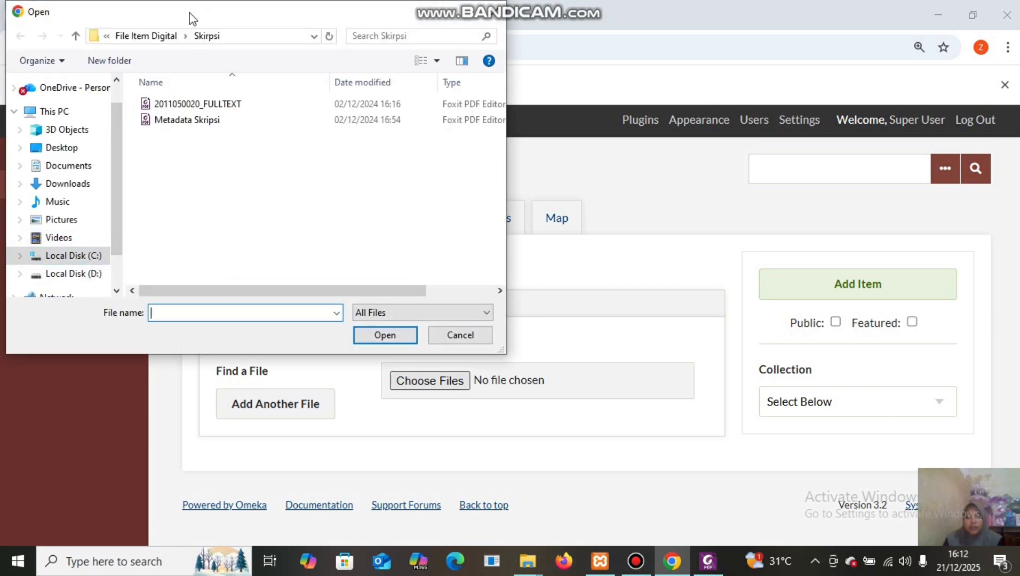
pyautogui.click(151, 35)
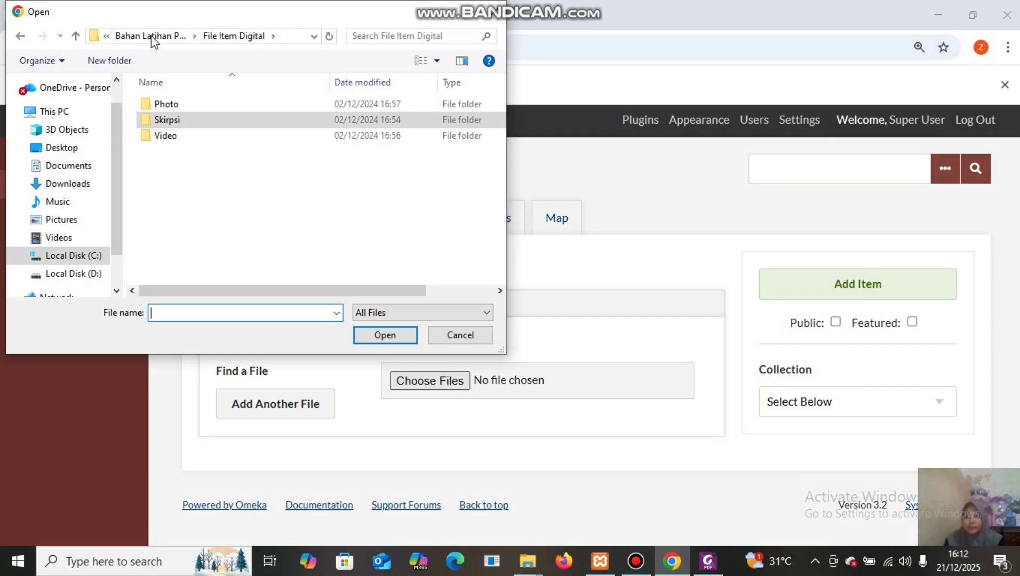
pyautogui.doubleClick(230, 134)
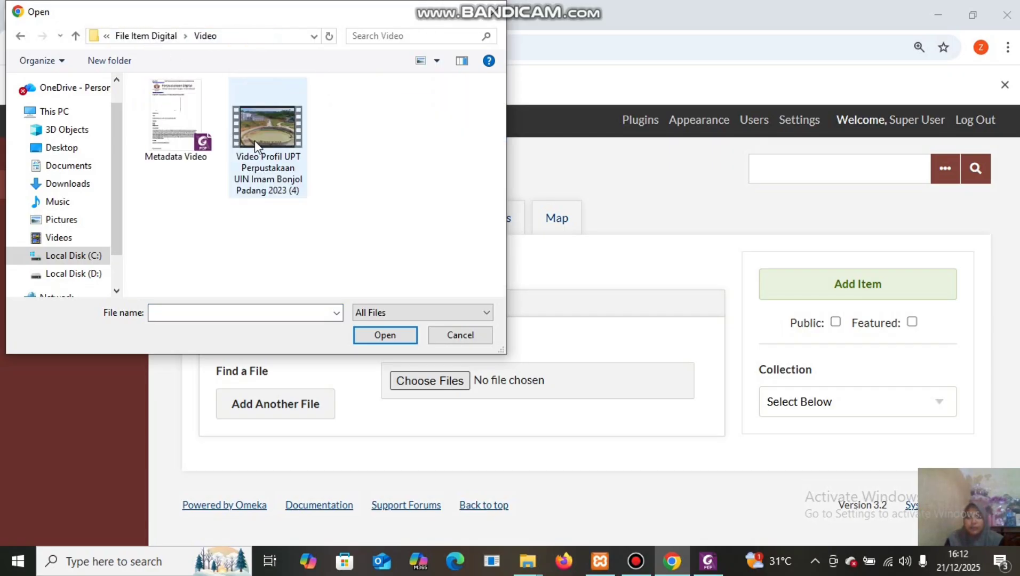
pyautogui.click(255, 140)
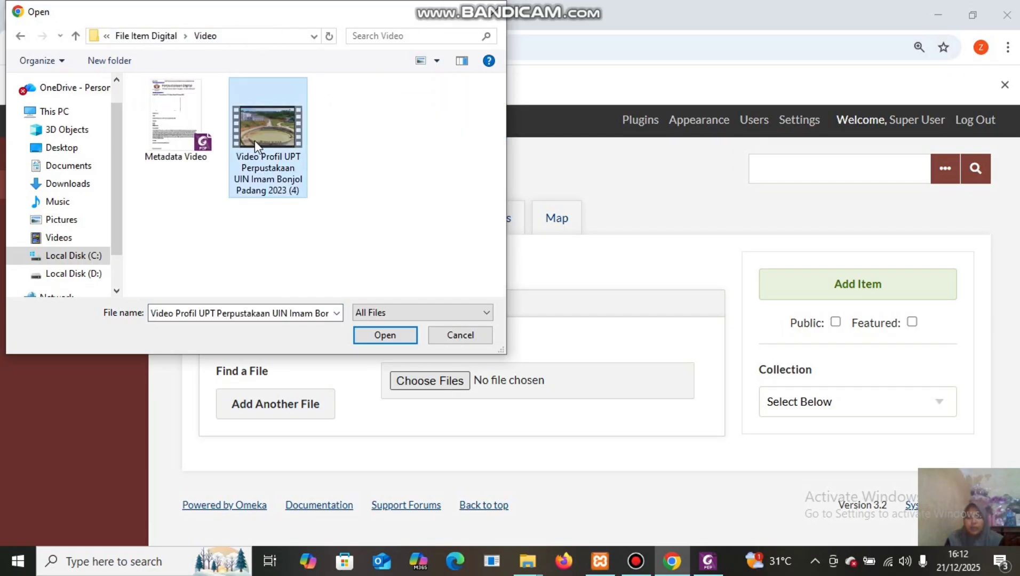
pyautogui.click(394, 334)
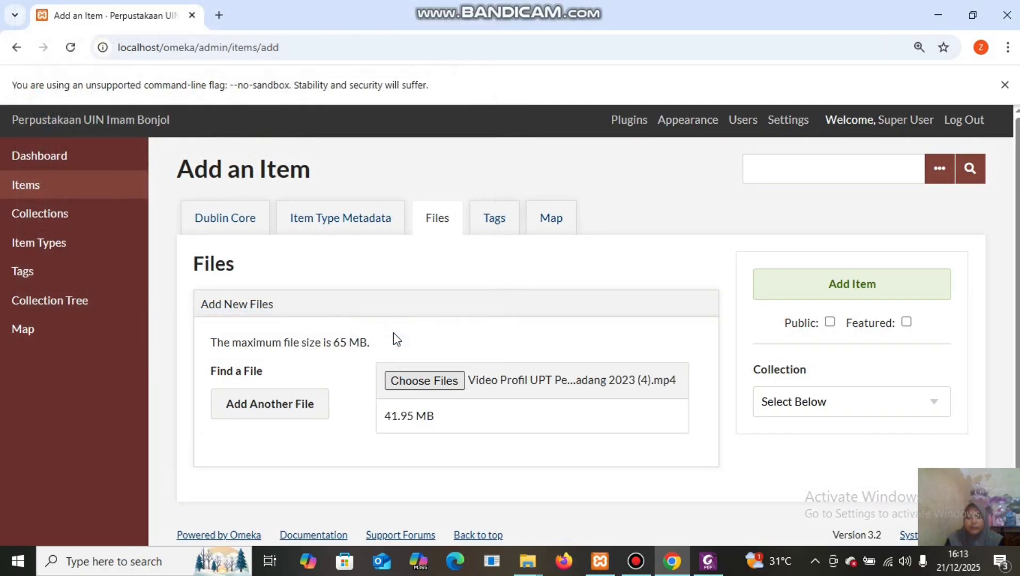
# Pin the item's map location at Padang.
pyautogui.click(554, 235)
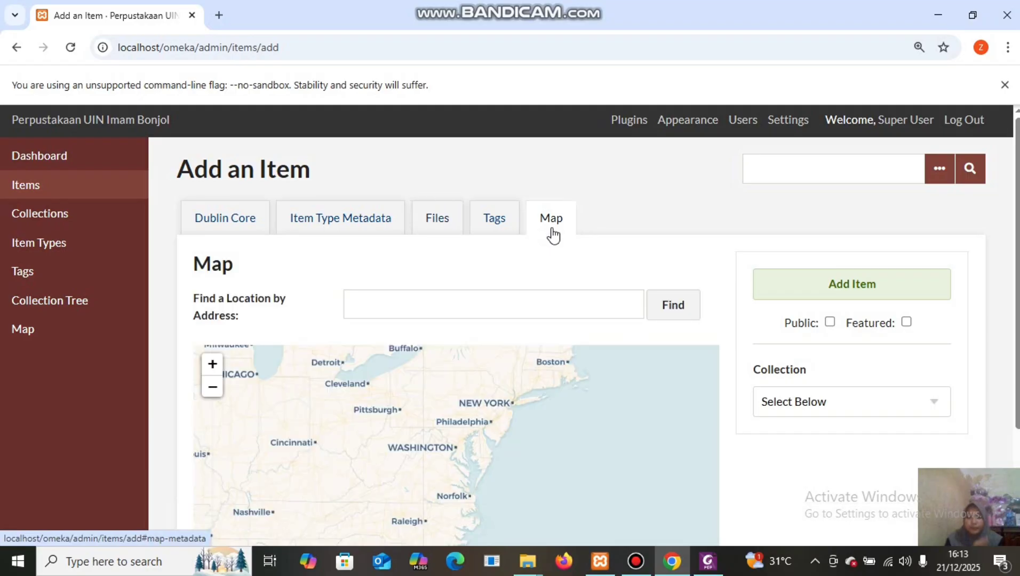
pyautogui.click(501, 310)
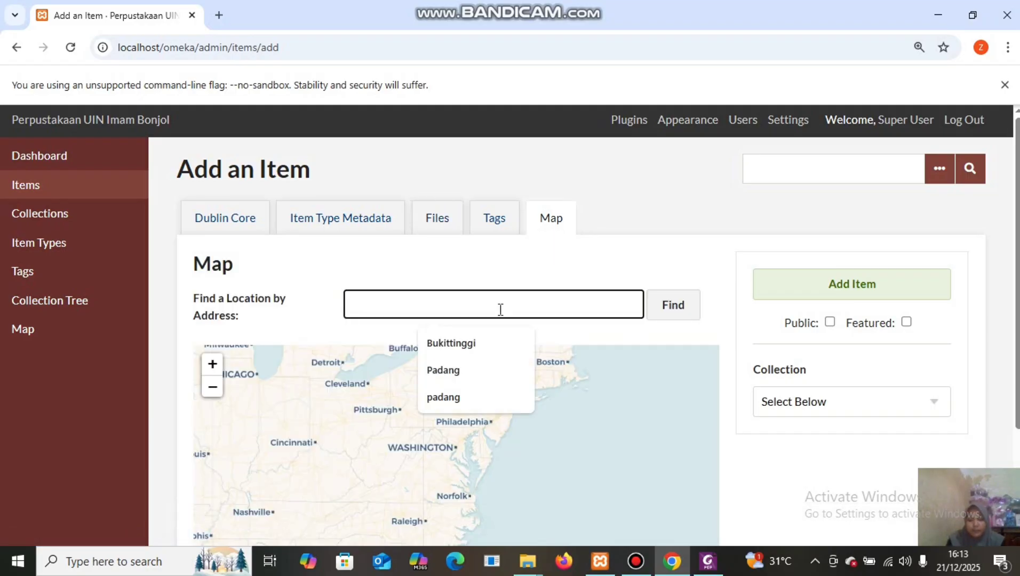
pyautogui.click(479, 374)
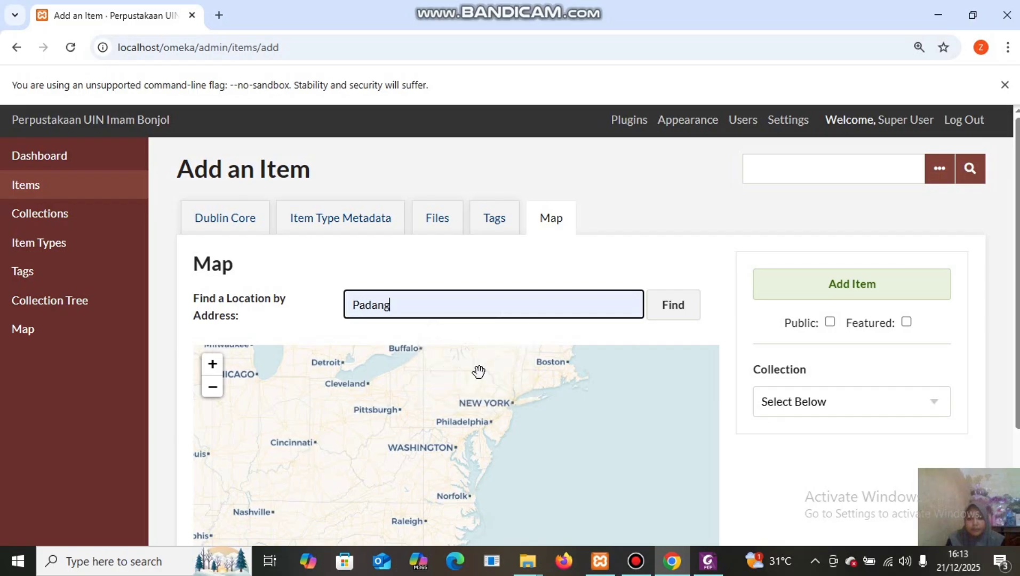
pyautogui.click(673, 308)
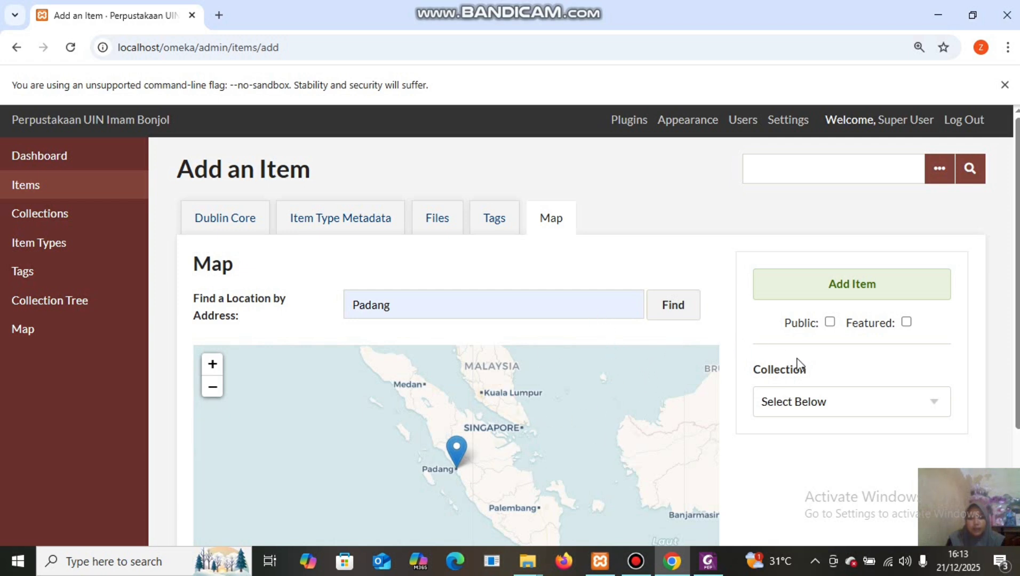
# Put the item in the perpustakaan UIN Imam Bonjol collection and mark it public.
pyautogui.click(921, 403)
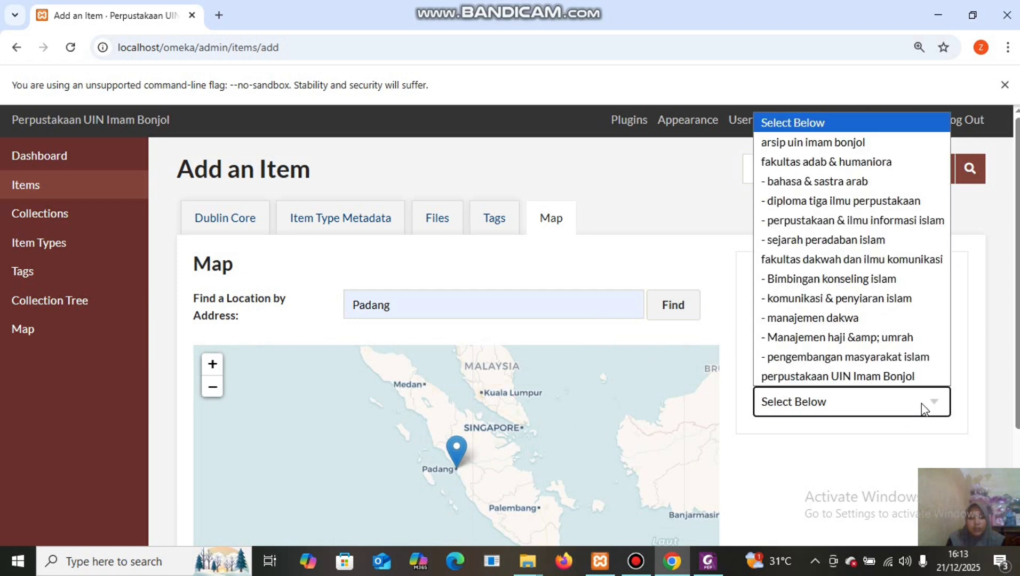
pyautogui.click(897, 375)
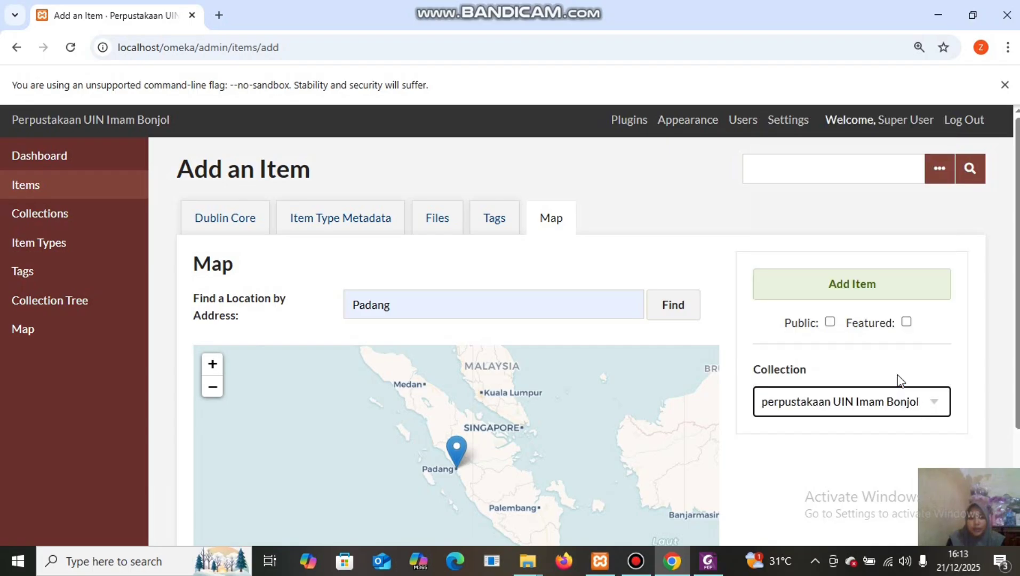
pyautogui.click(830, 322)
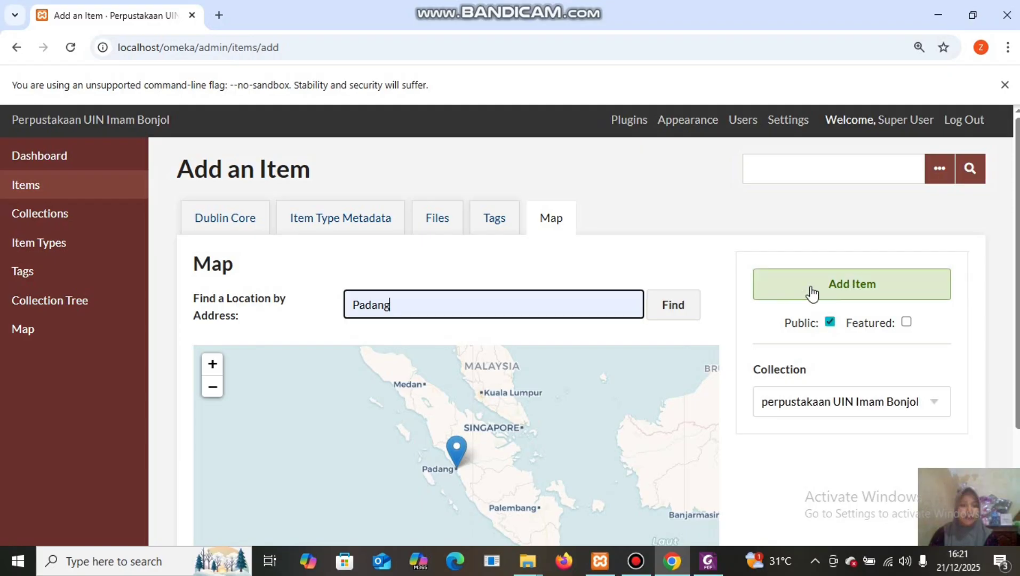
# Save the item 'Profil UPT Perpustakaan UIN Imam Bonjol Padang 2023' and review the Browse Items list.
pyautogui.click(811, 286)
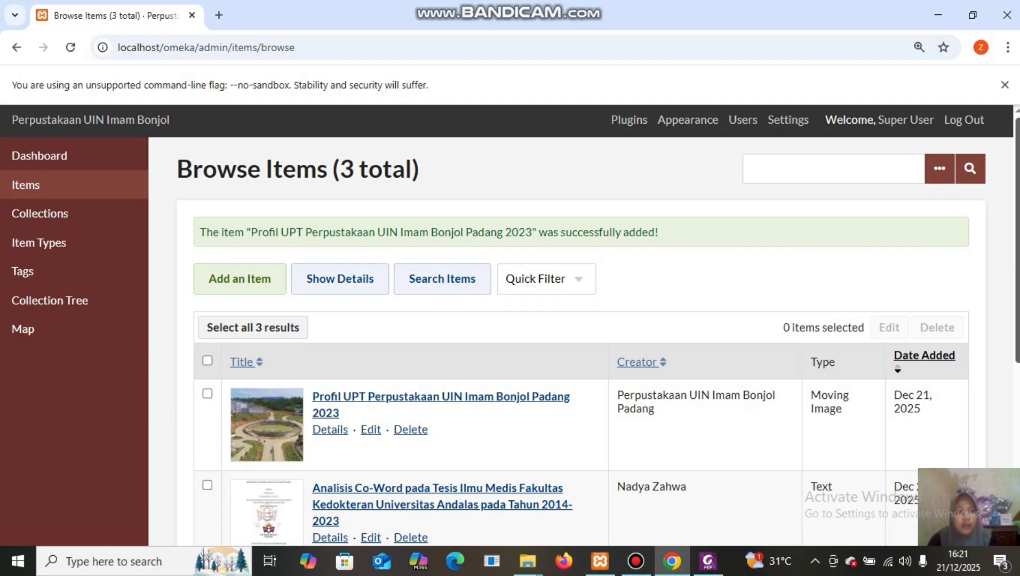
pyautogui.scroll(-3, 523, 267)
pyautogui.scroll(1, 524, 266)
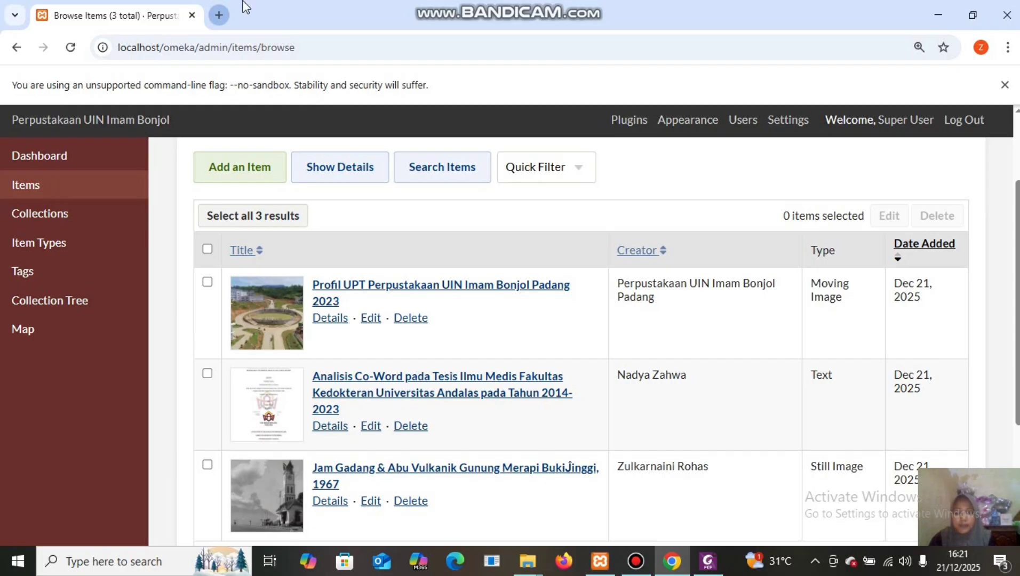
# Load localhost/omeka/ in a new Chrome tab to show the public site home page.
pyautogui.doubleClick(219, 17)
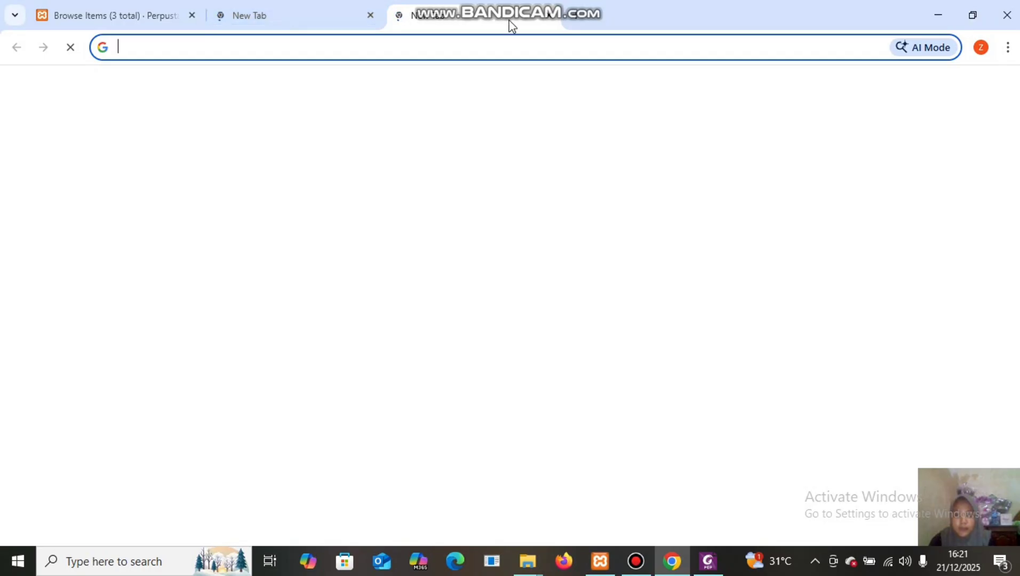
pyautogui.click(548, 16)
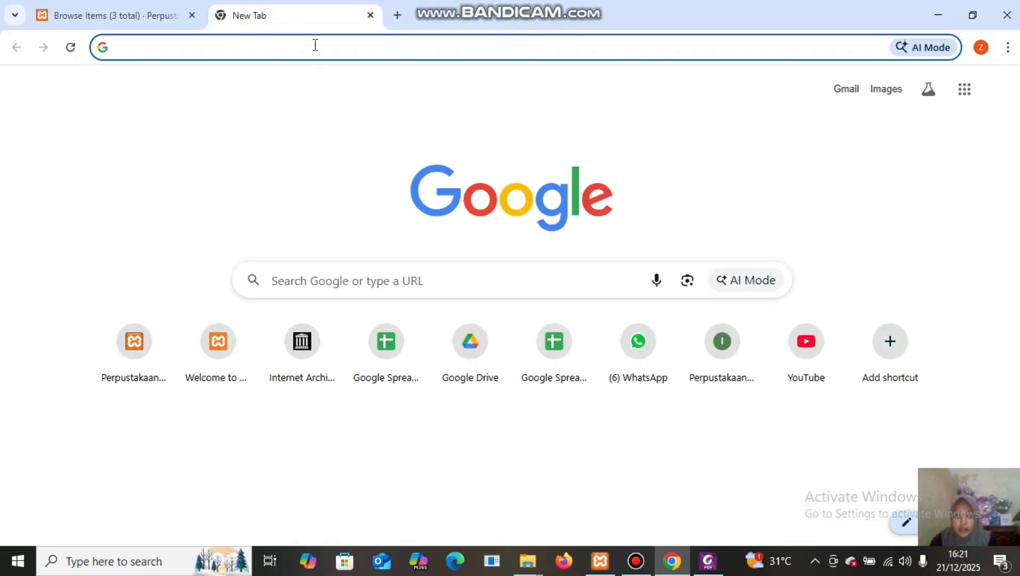
pyautogui.write('localhost')
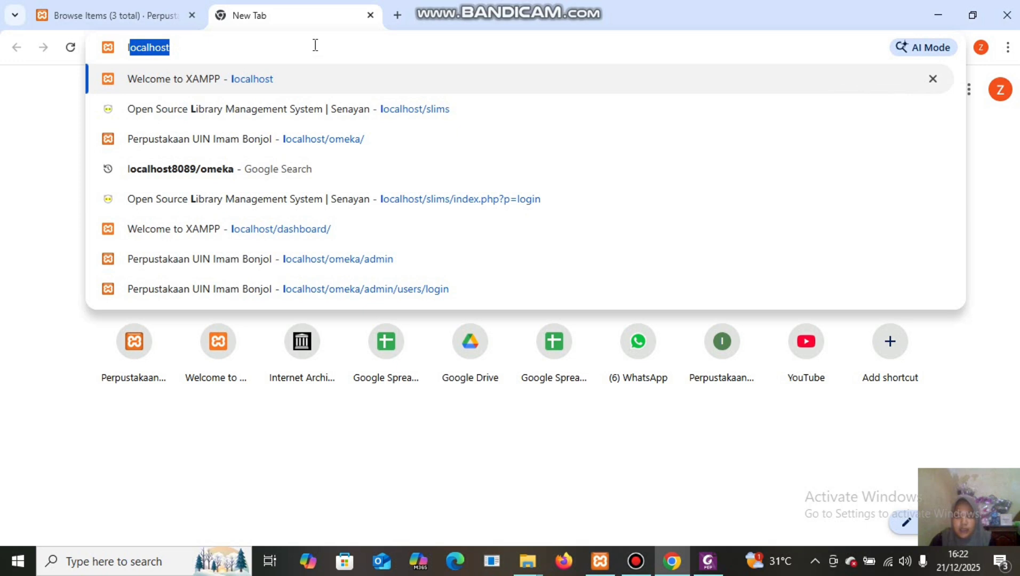
pyautogui.press('Right')
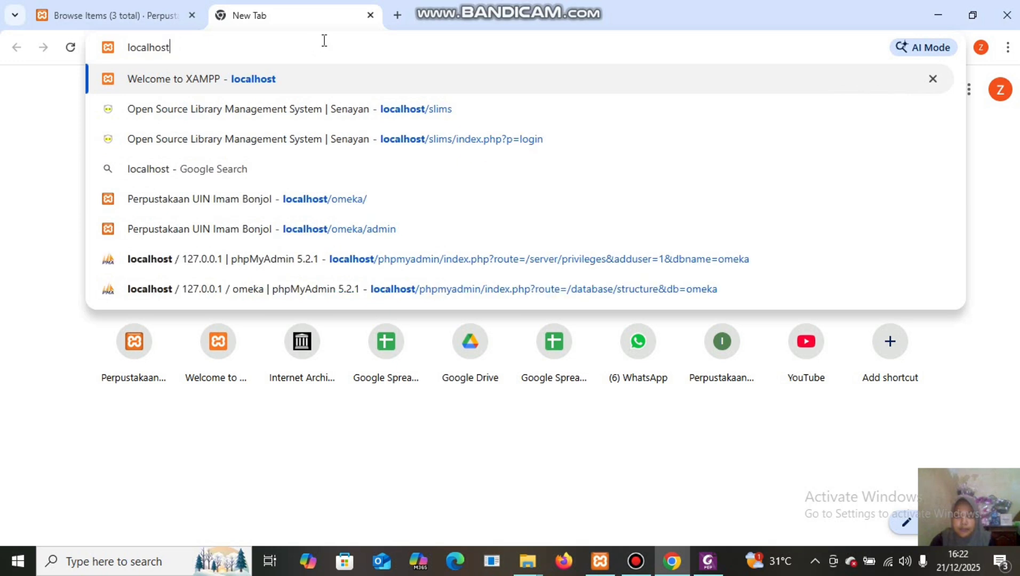
pyautogui.write('/o')
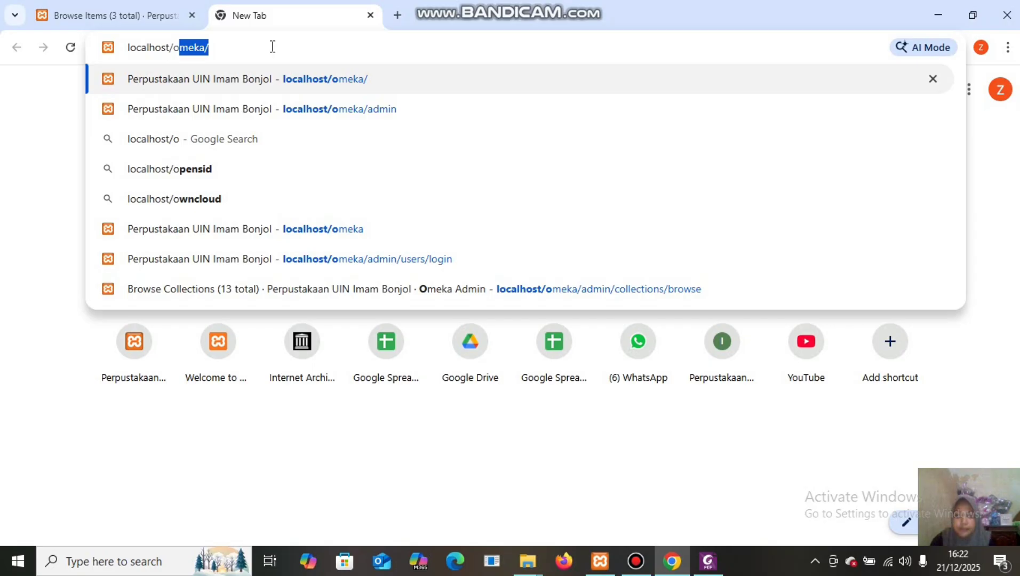
pyautogui.press('Right')
pyautogui.press('Return')
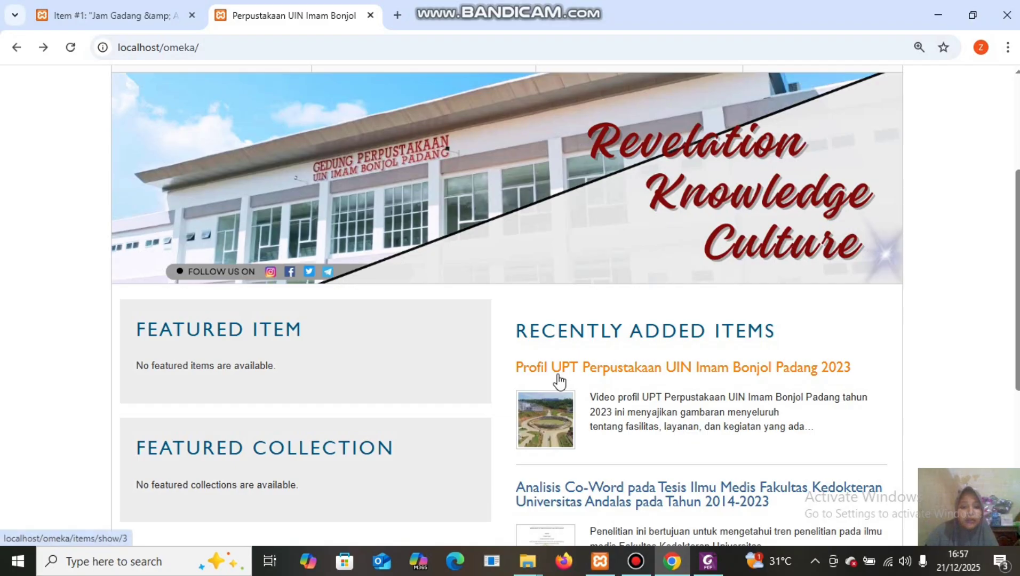
# View the 'Profil UPT Perpustakaan UIN Imam Bonjol Padang 2023' item page down to its video player.
pyautogui.click(607, 375)
pyautogui.scroll(-12, 605, 370)
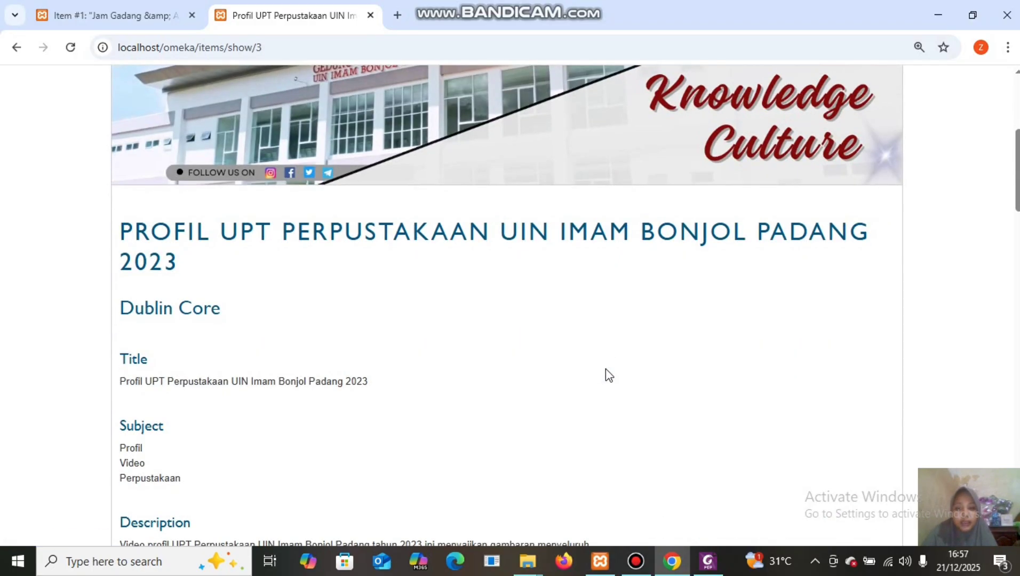
pyautogui.scroll(-18, 606, 369)
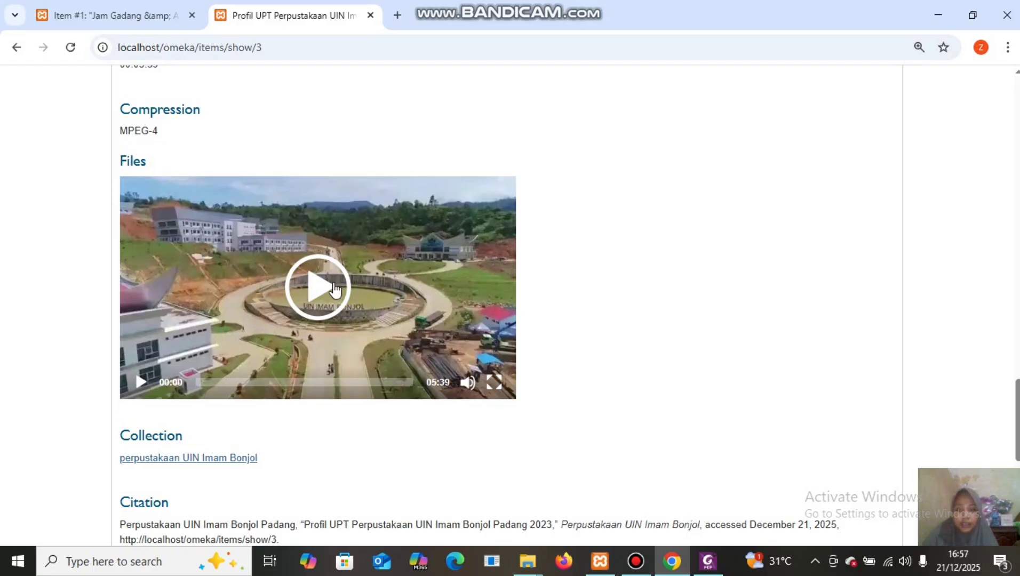
pyautogui.scroll(12, 335, 289)
pyautogui.scroll(10, 267, 250)
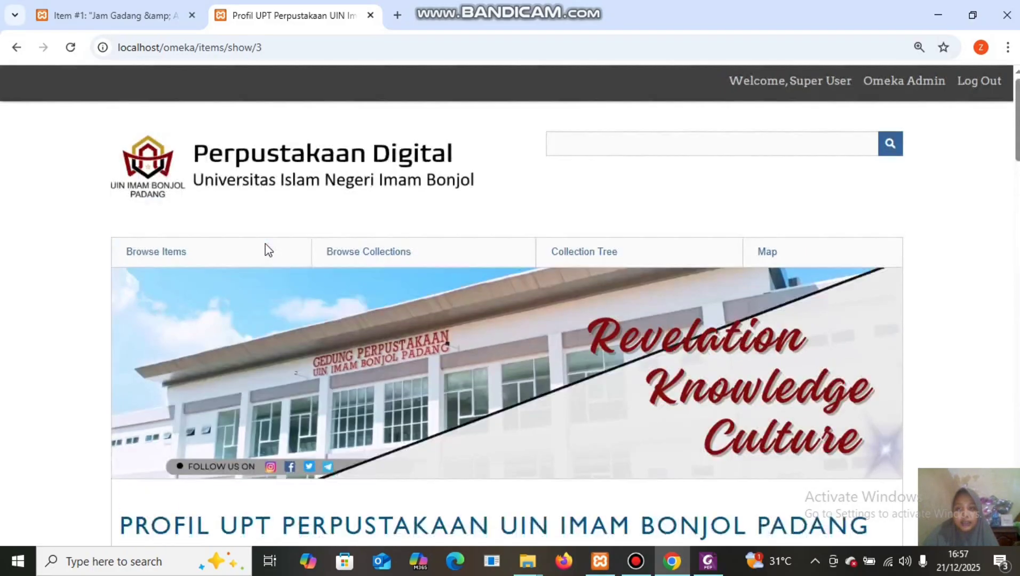
pyautogui.scroll(-1, 442, 462)
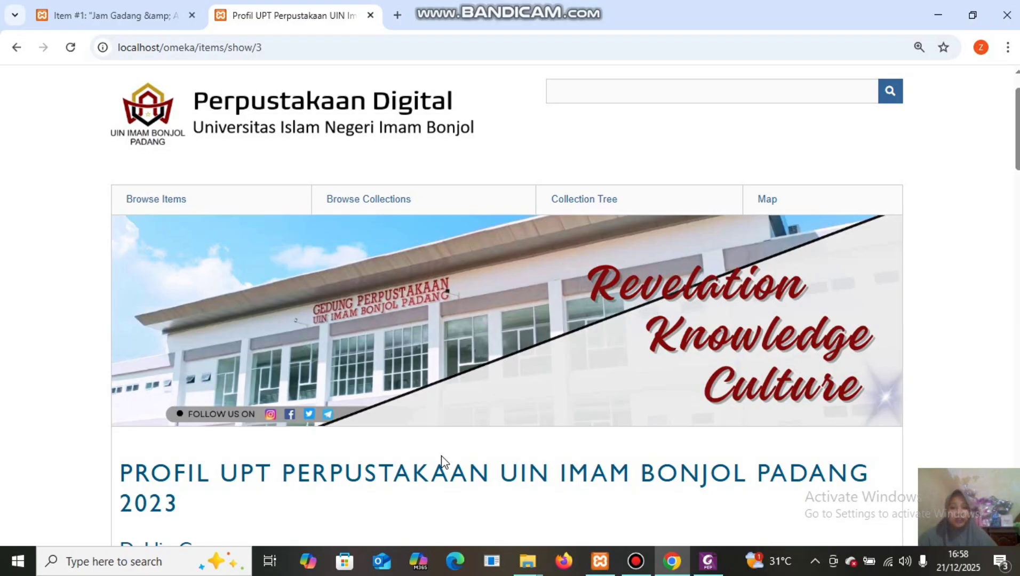
pyautogui.click(636, 560)
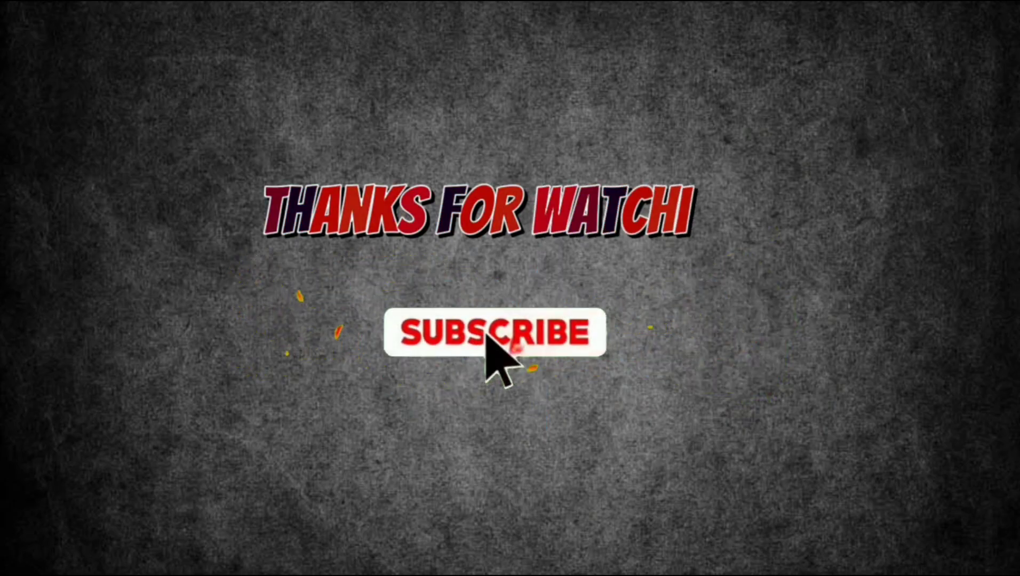